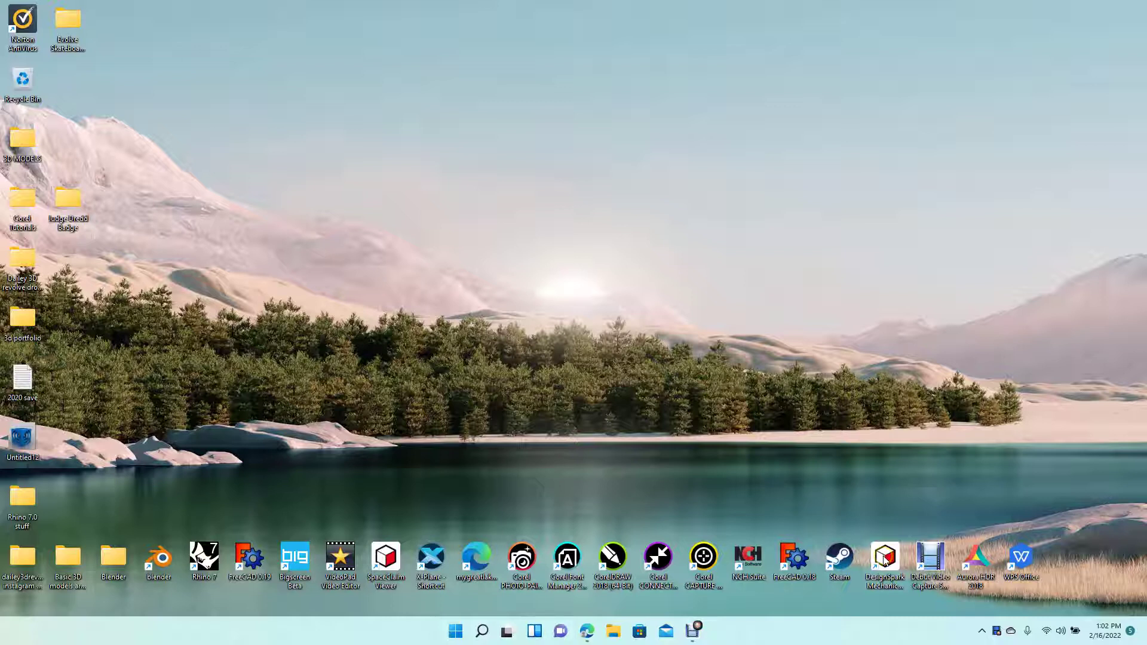
- Open the Judge Dredd Badge model from the Judge Dredd Badge folder in DesignSpark Mechanical and display it
double_click(66, 206)
left_click(642, 226)
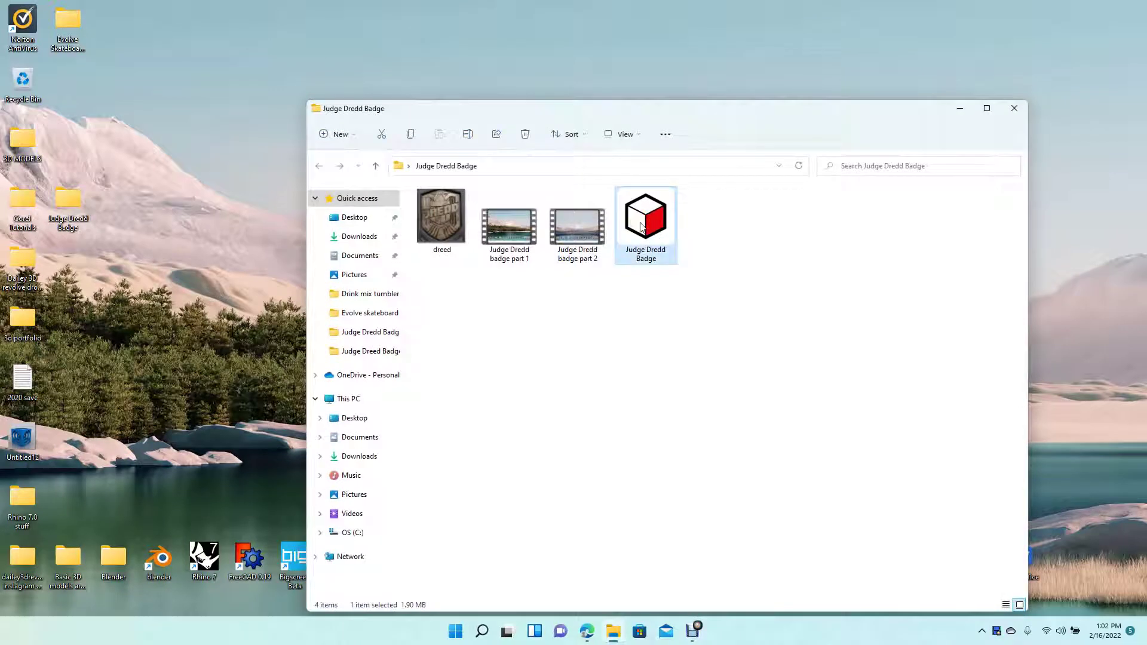
double_click(641, 226)
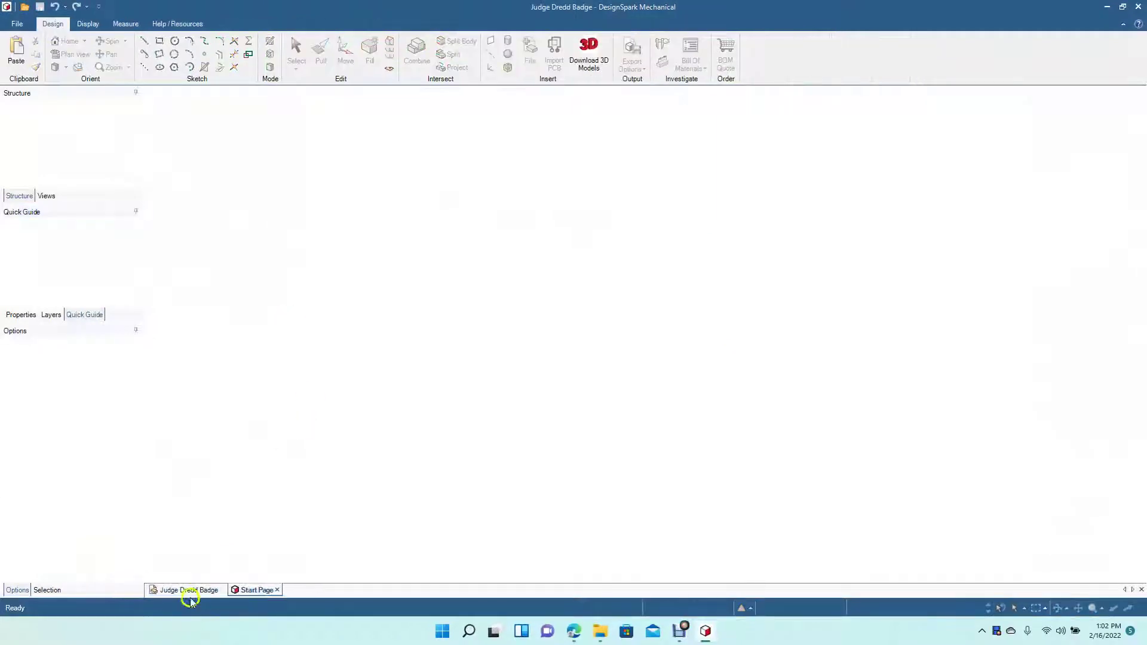
left_click(188, 590)
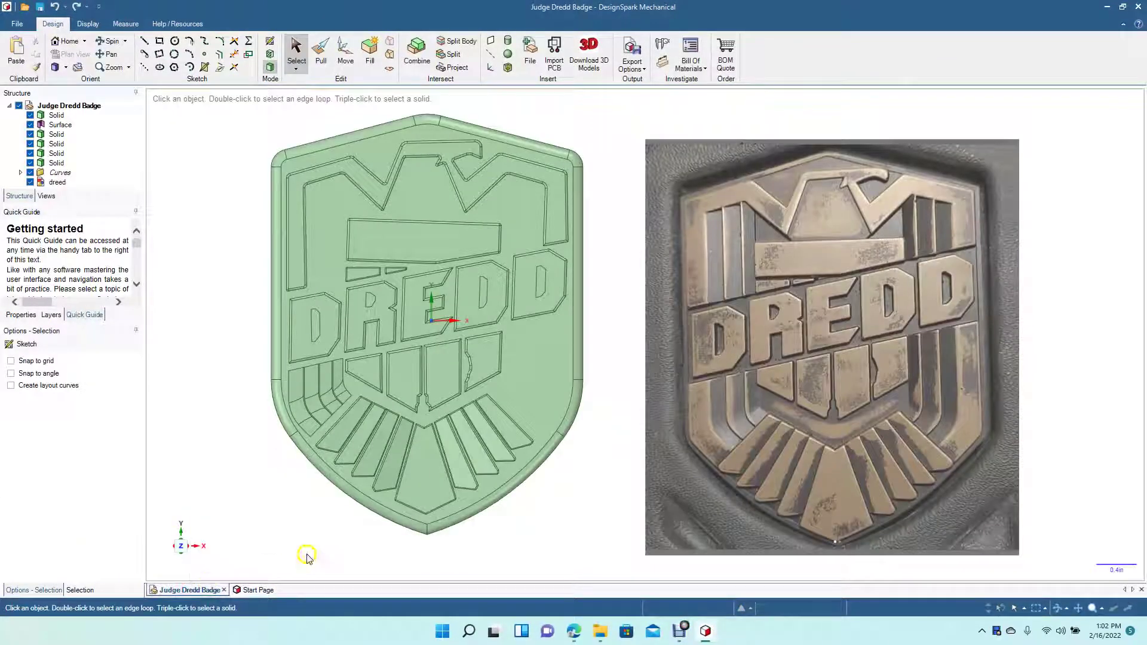
left_click(258, 590)
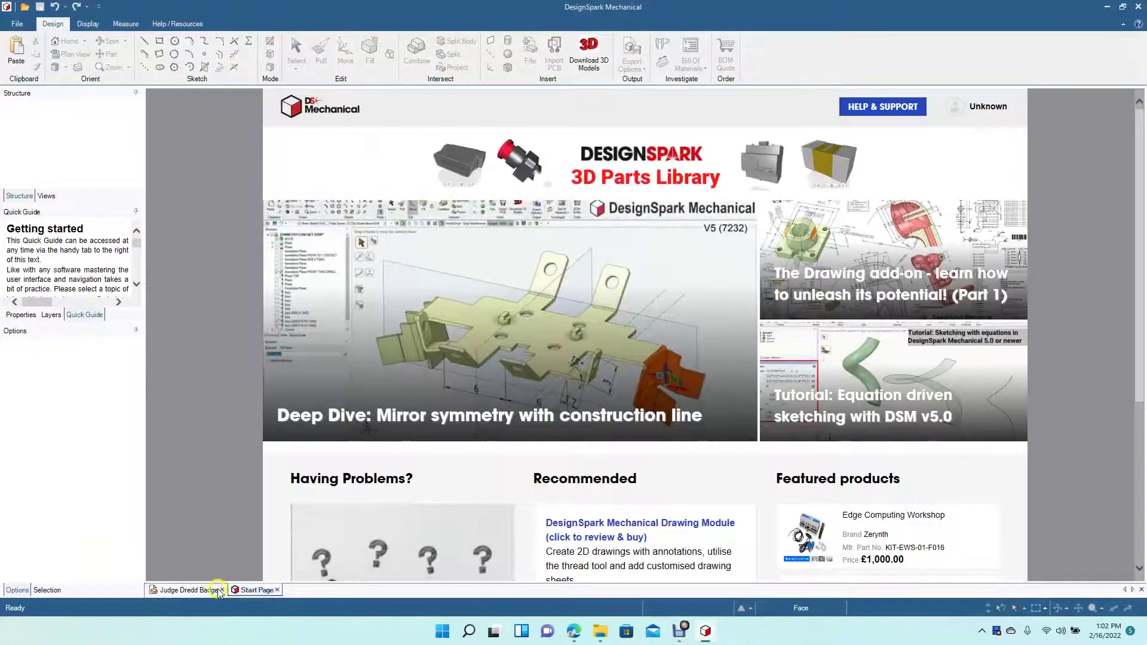
left_click(189, 590)
left_click(258, 590)
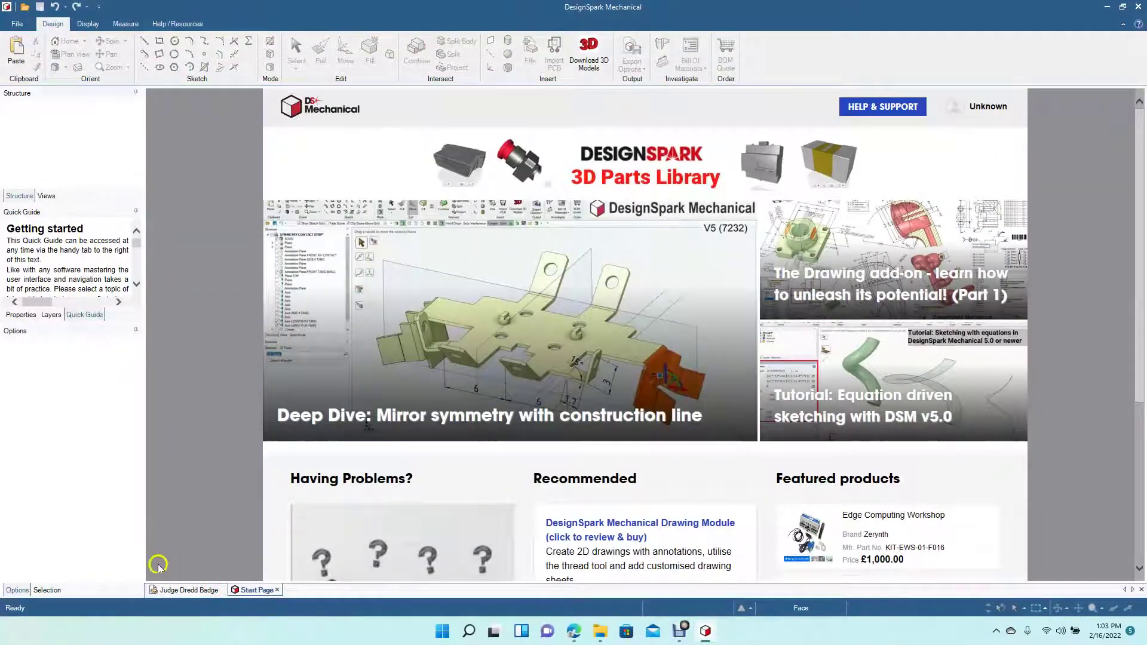
left_click(186, 590)
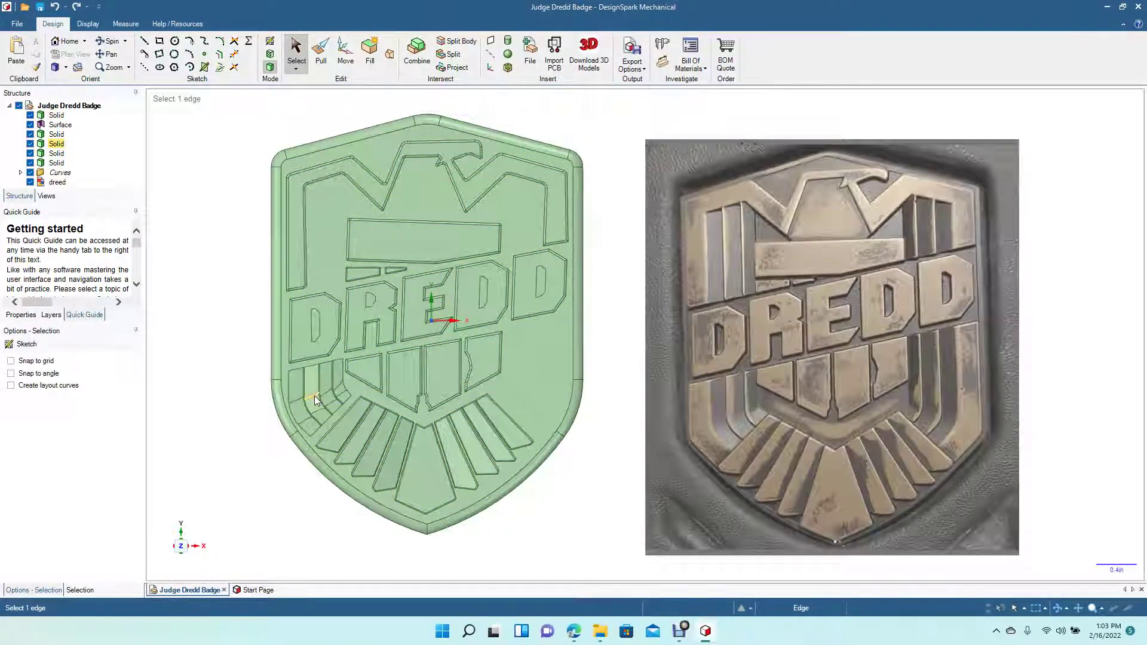
- Delete the rounded bend face of the outermost wing strip below the first D of DREDD
scroll(315, 396, "up", 5)
left_click(114, 55)
left_click_drag(225, 220, 808, 200)
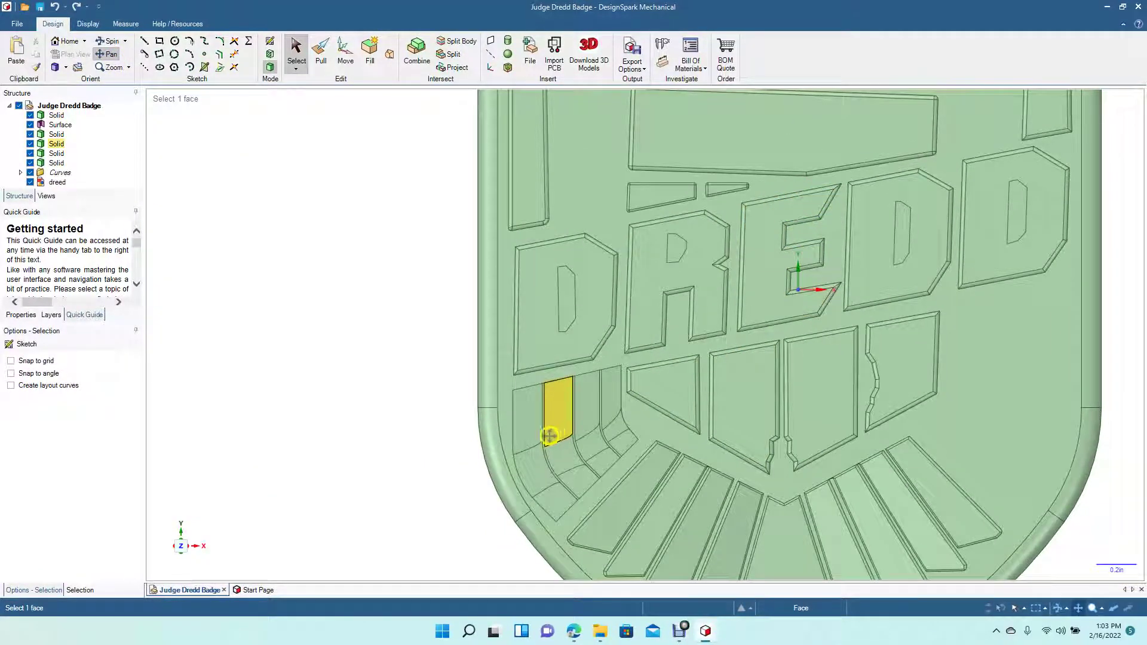
key("Escape")
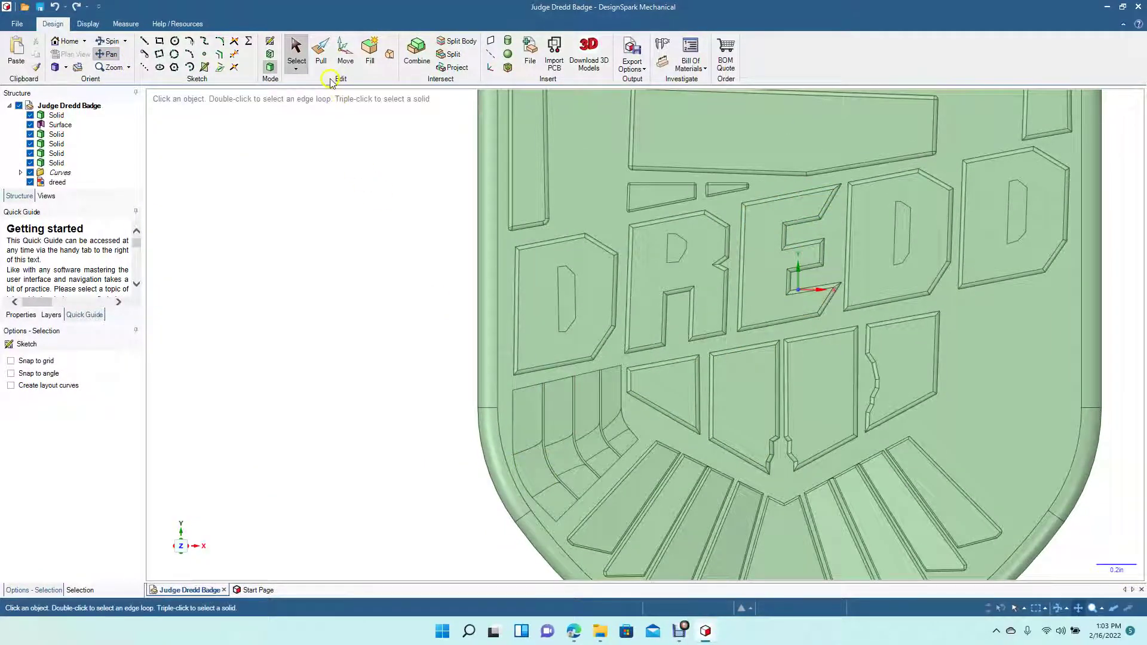
left_click(297, 55)
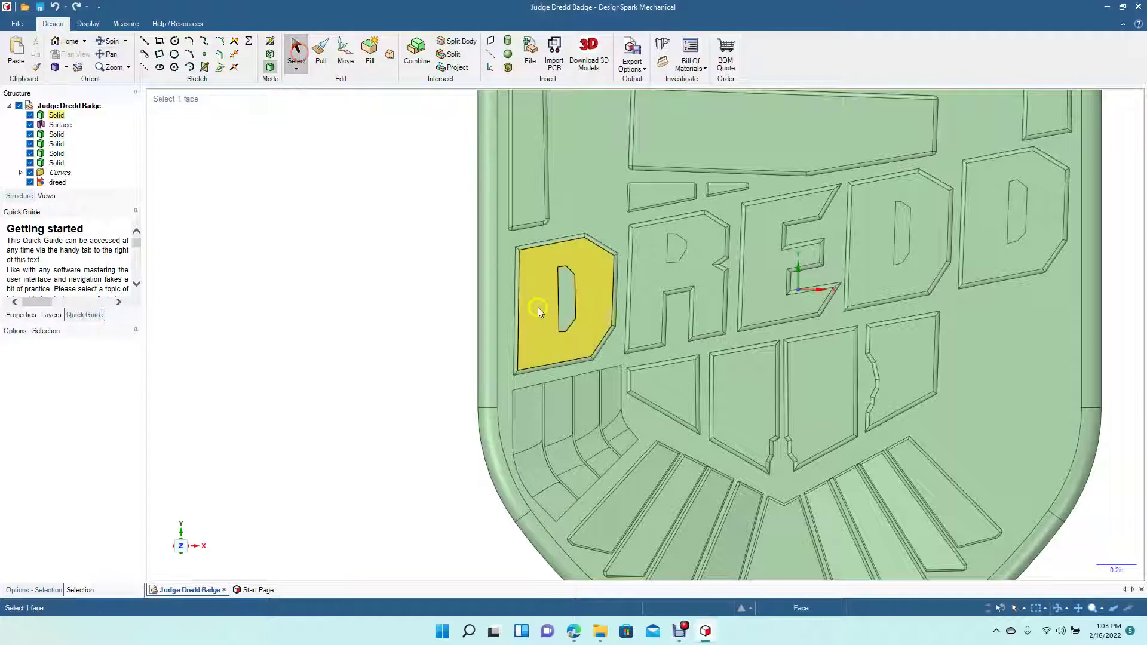
left_click(524, 449)
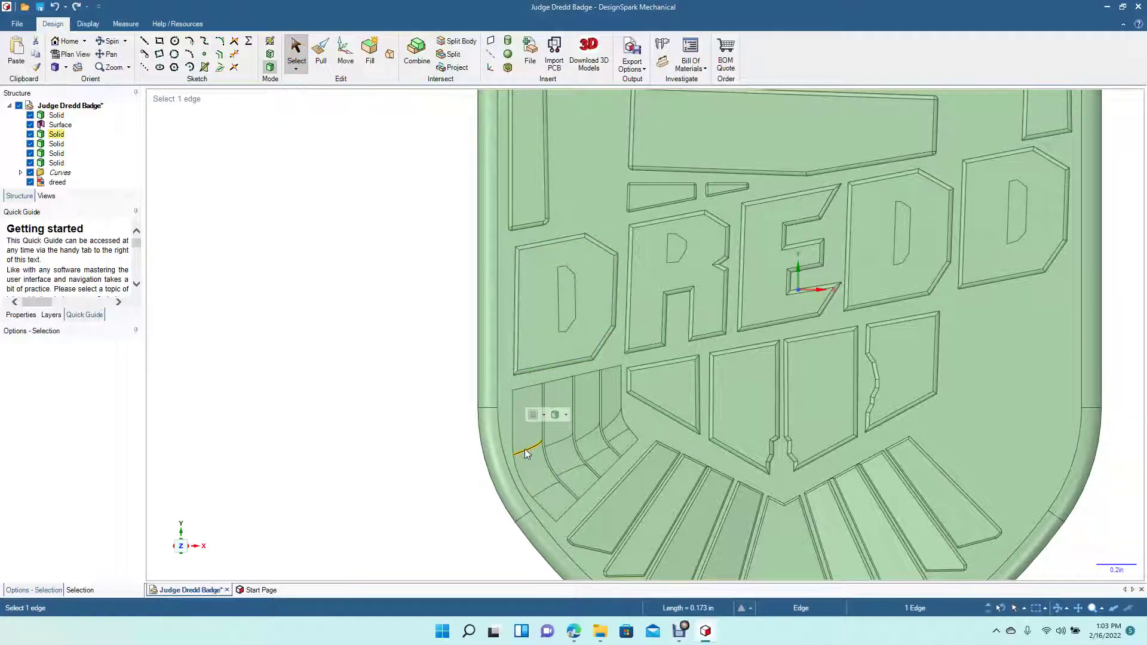
left_click(536, 477)
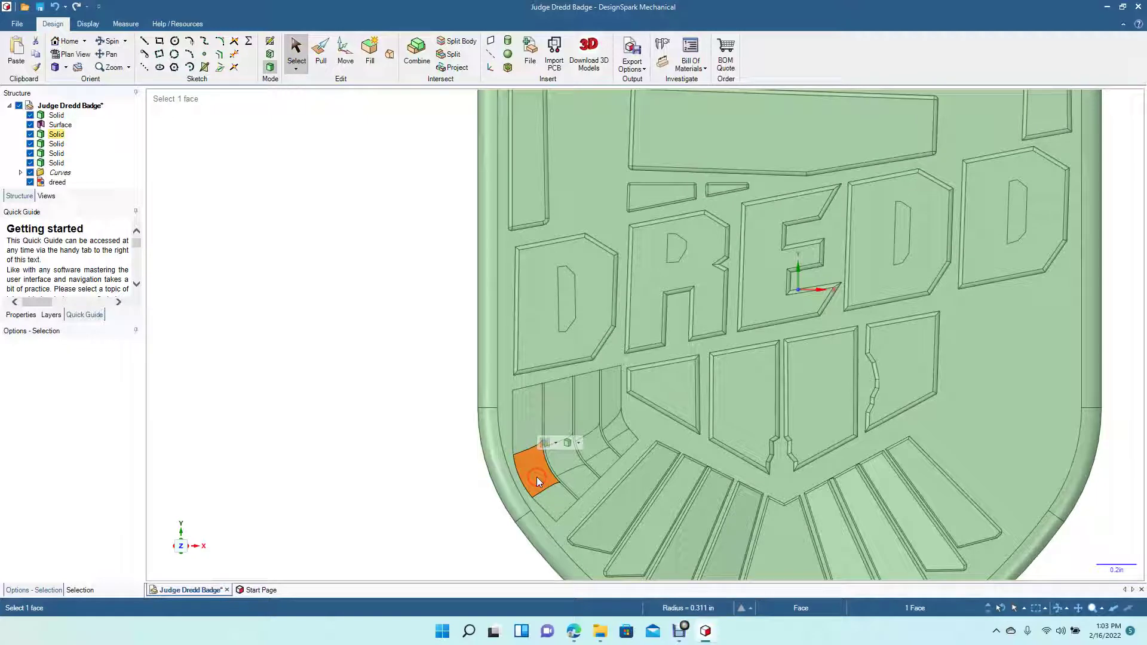
key("Escape")
- Delete the rounded bend faces of the three remaining wing strips below the first D so they meet at sharp bends
left_click(561, 455)
key("Escape")
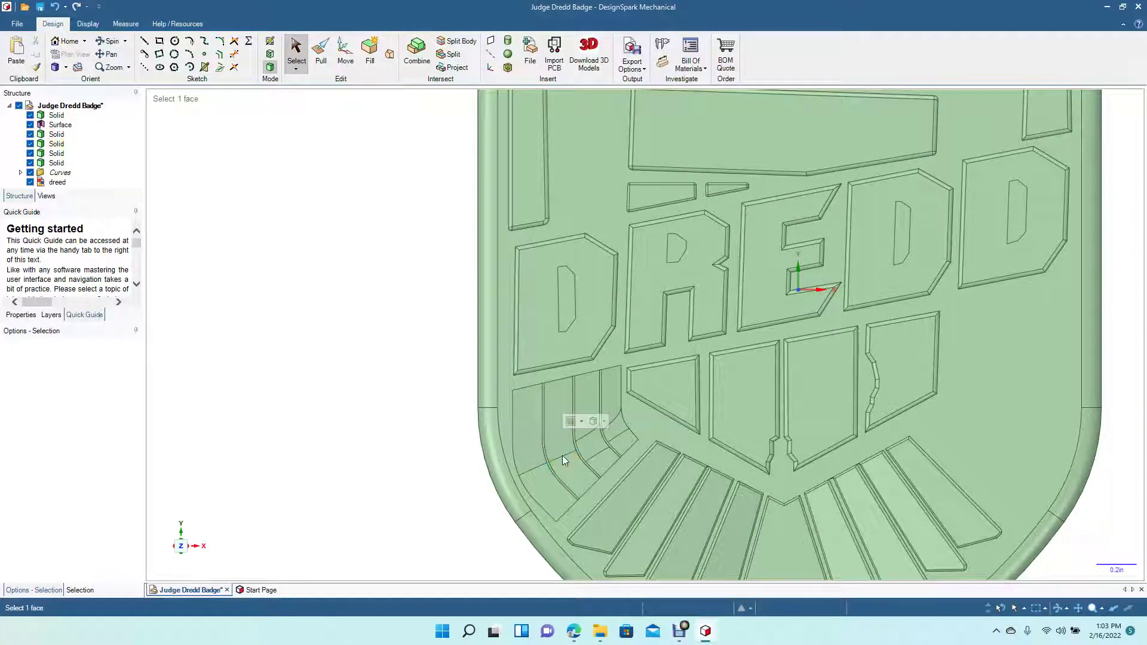
left_click(591, 441)
key("Escape")
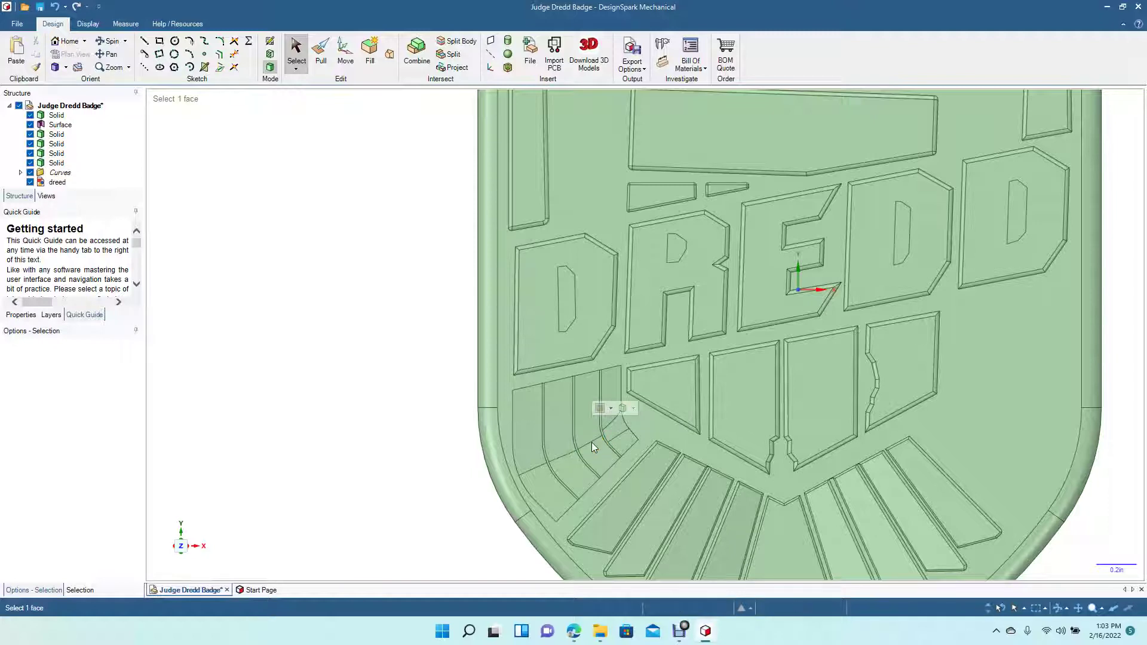
left_click(616, 428)
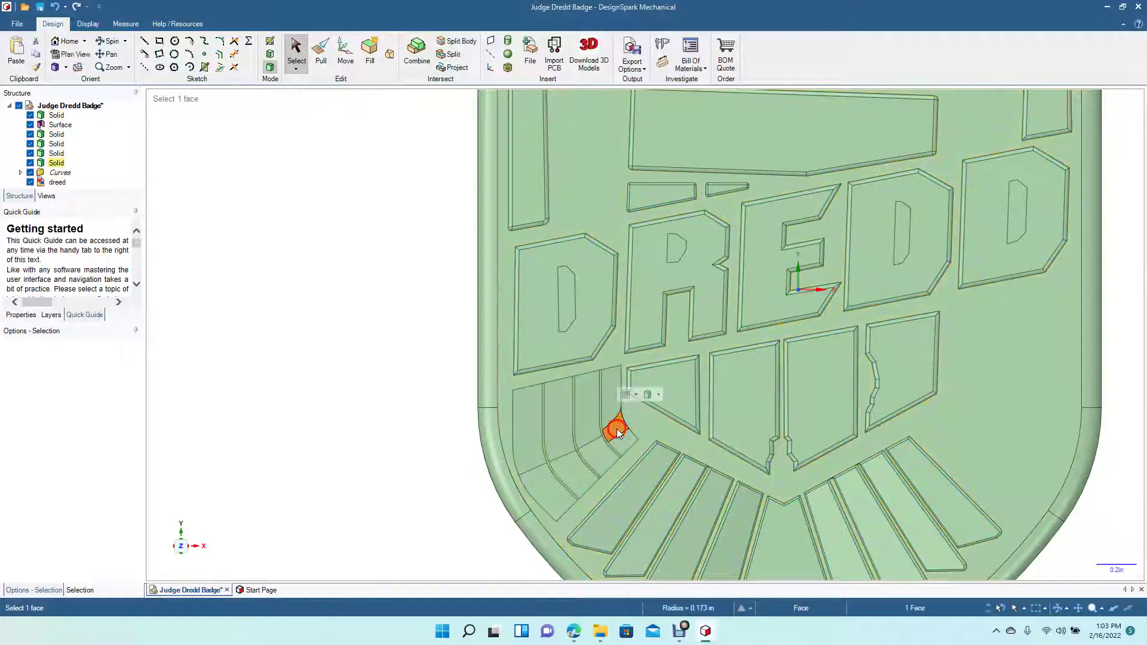
key("Escape")
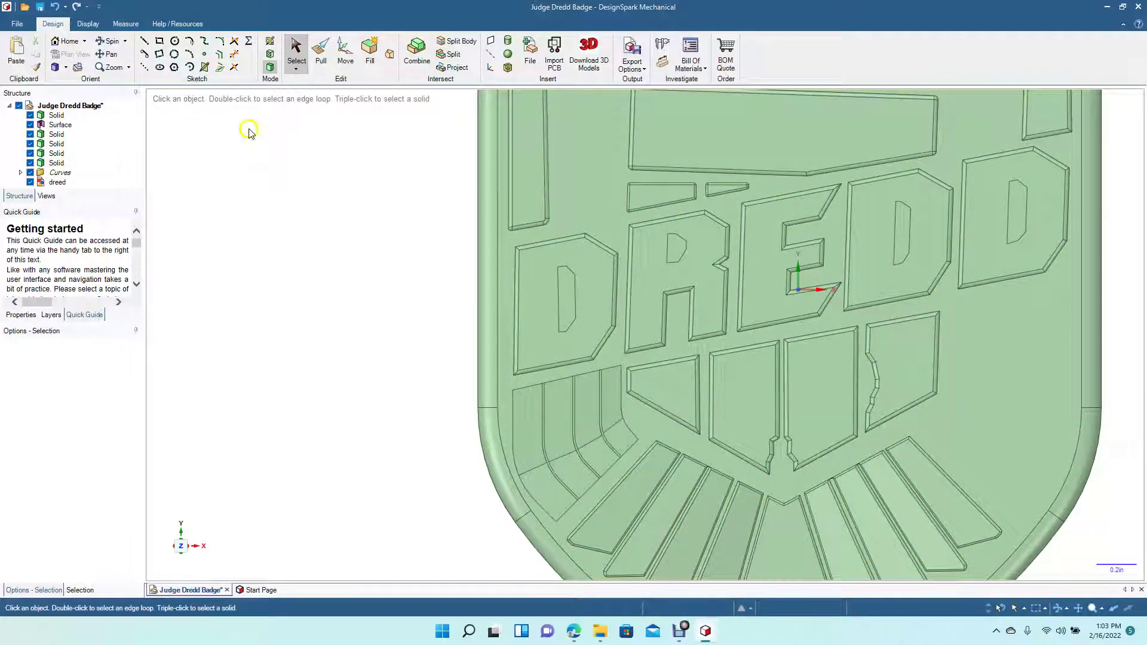
- Examine the edited wing strips from a tilted angle and restore the straight-on view of the whole badge
left_click(103, 40)
left_click_drag(341, 315, 362, 286)
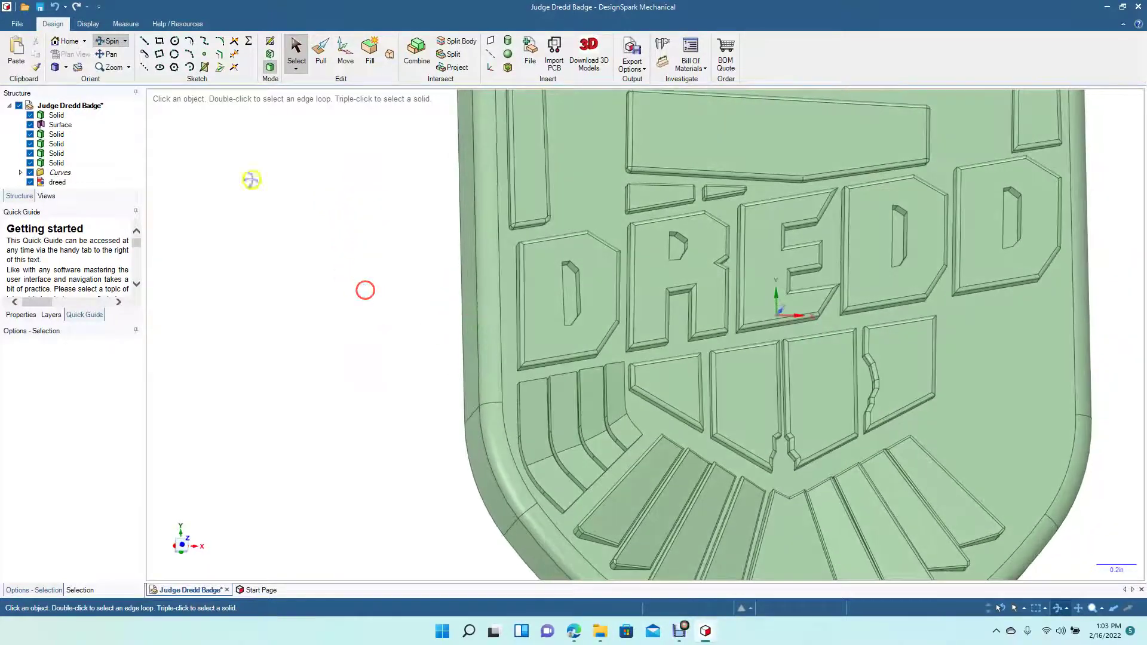
left_click(66, 67)
left_click(569, 206)
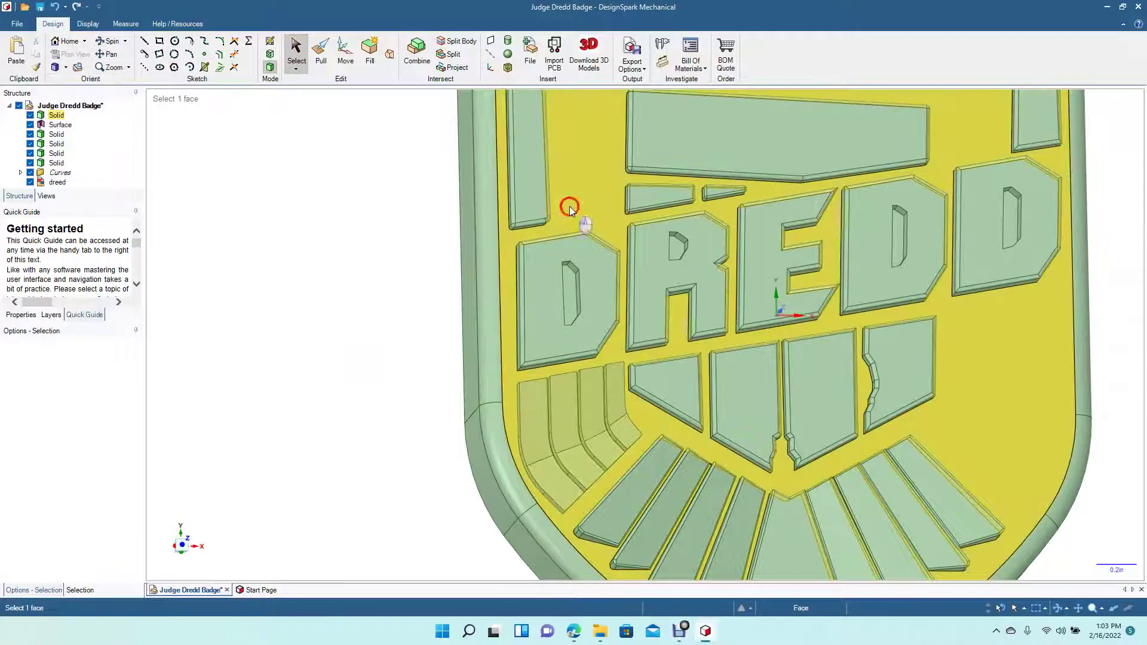
left_click(569, 206)
left_click(73, 54)
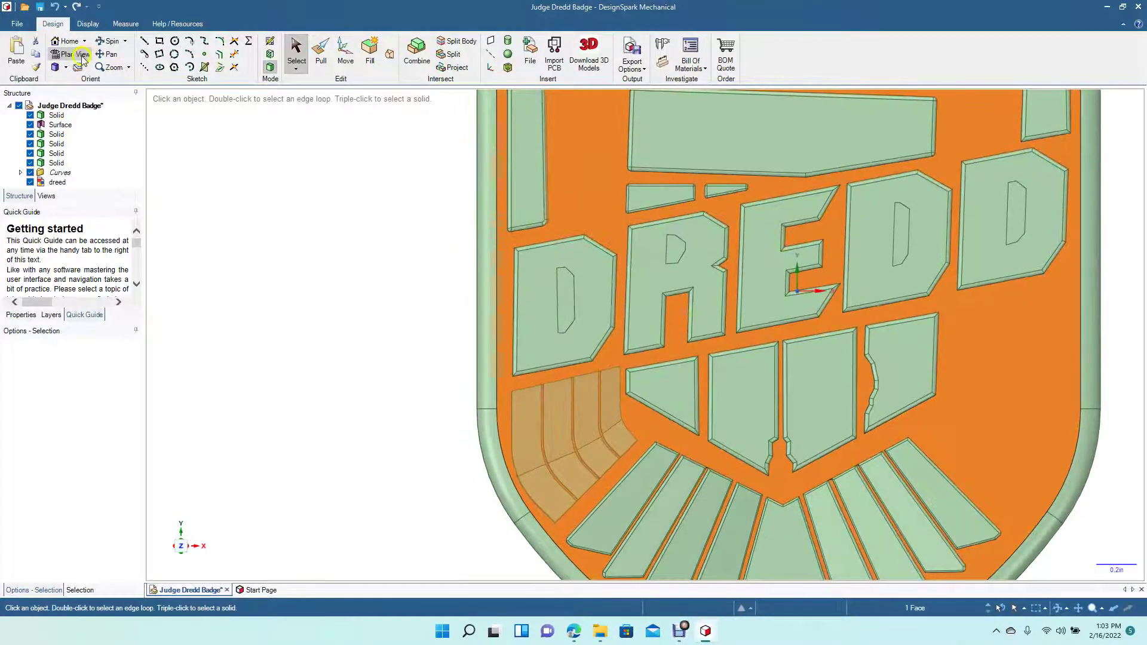
left_click(66, 67)
left_click(80, 106)
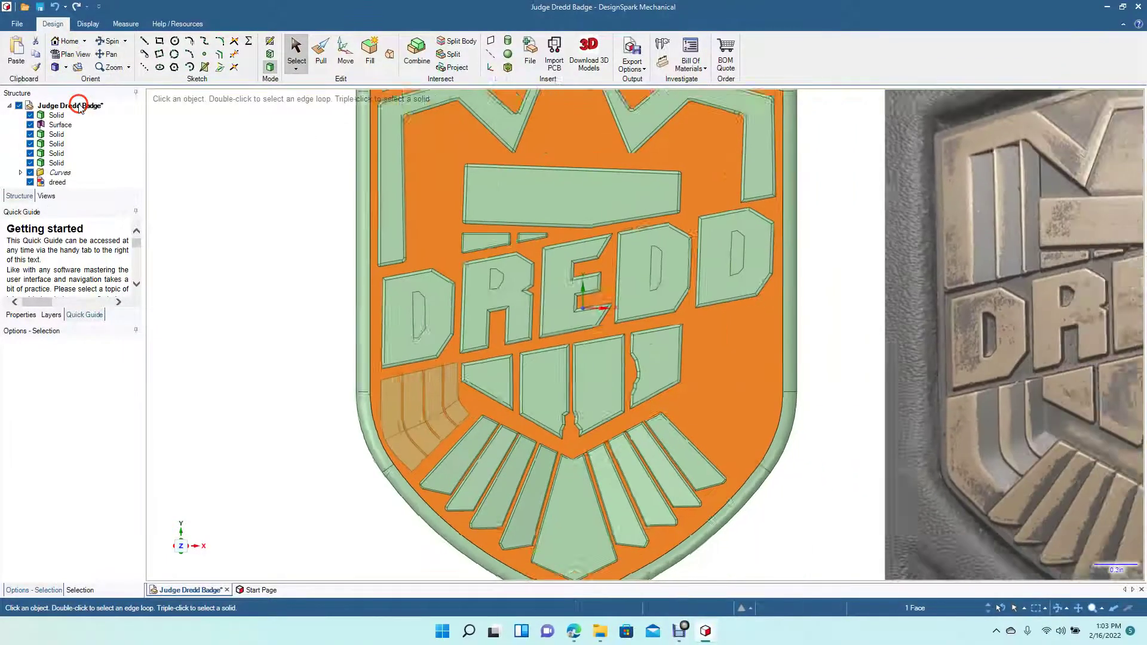
left_click(250, 357)
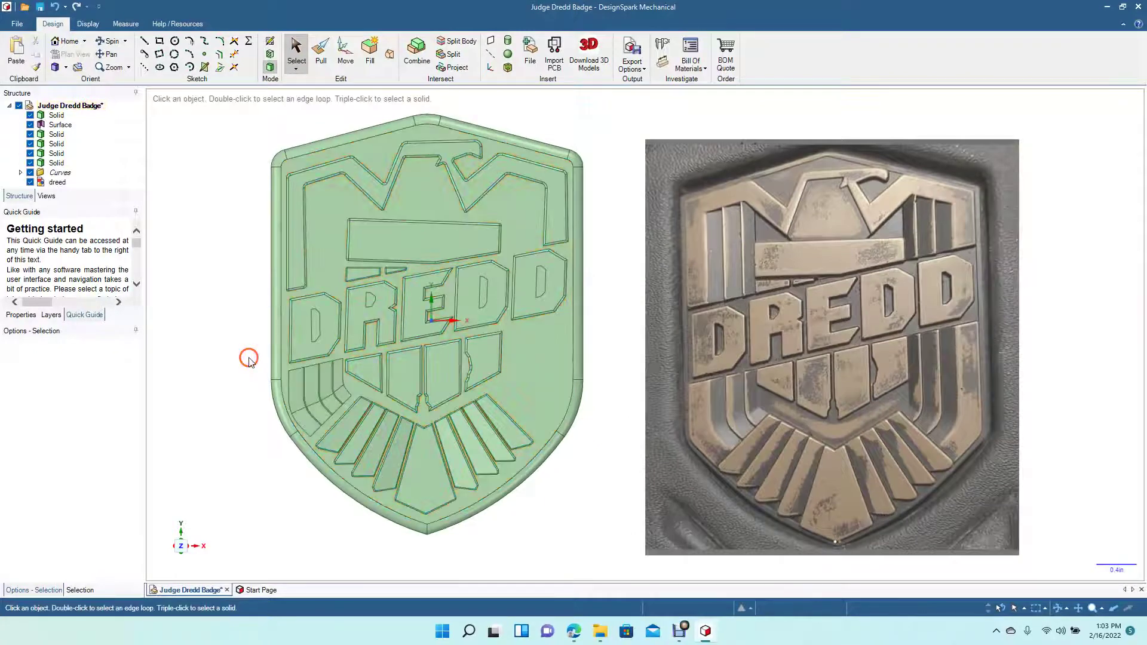
left_click(515, 403)
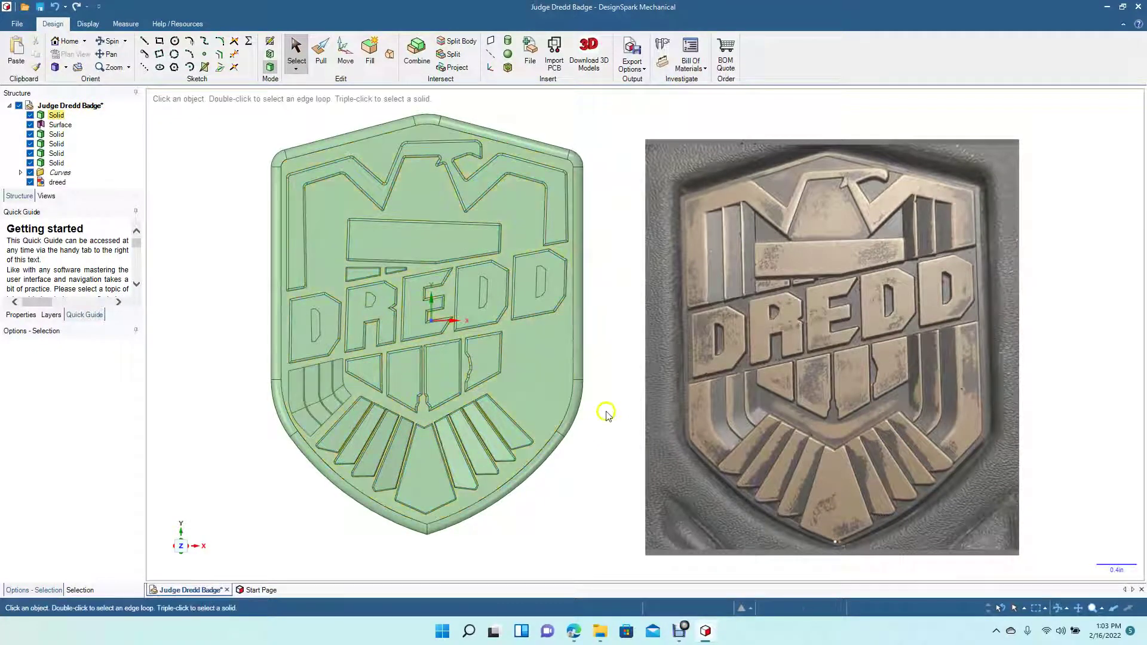
left_click(973, 365)
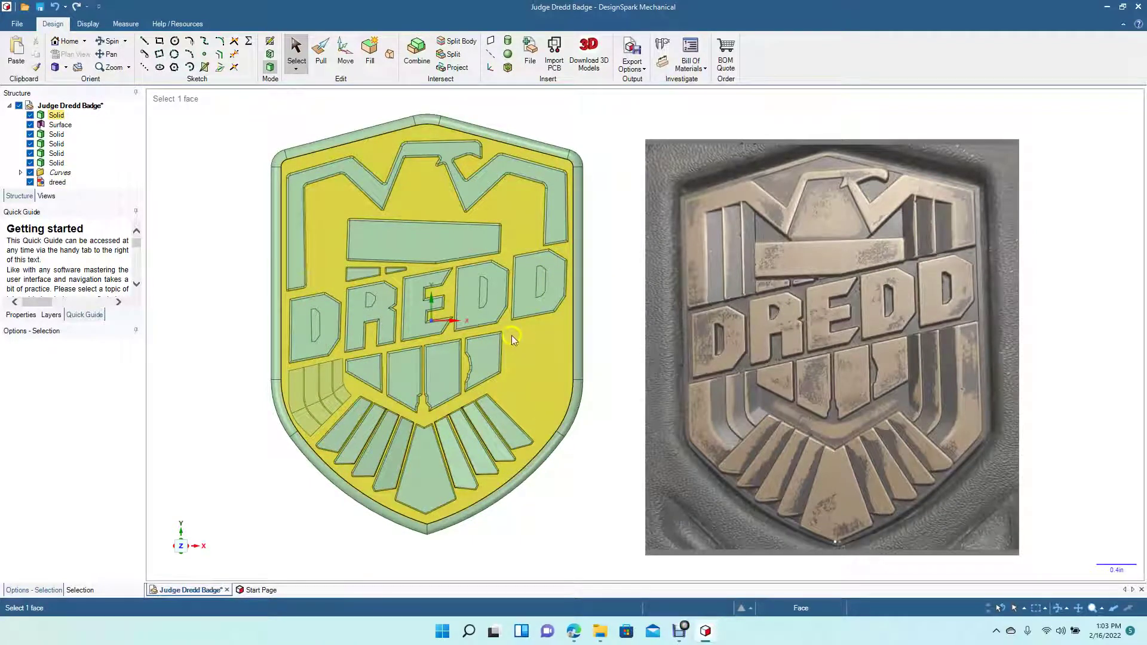
left_click(727, 417)
- Sketch the sloping top edge of the lower wing panel over the reference photo, just beneath the last two letters of DREDD
left_click(787, 410)
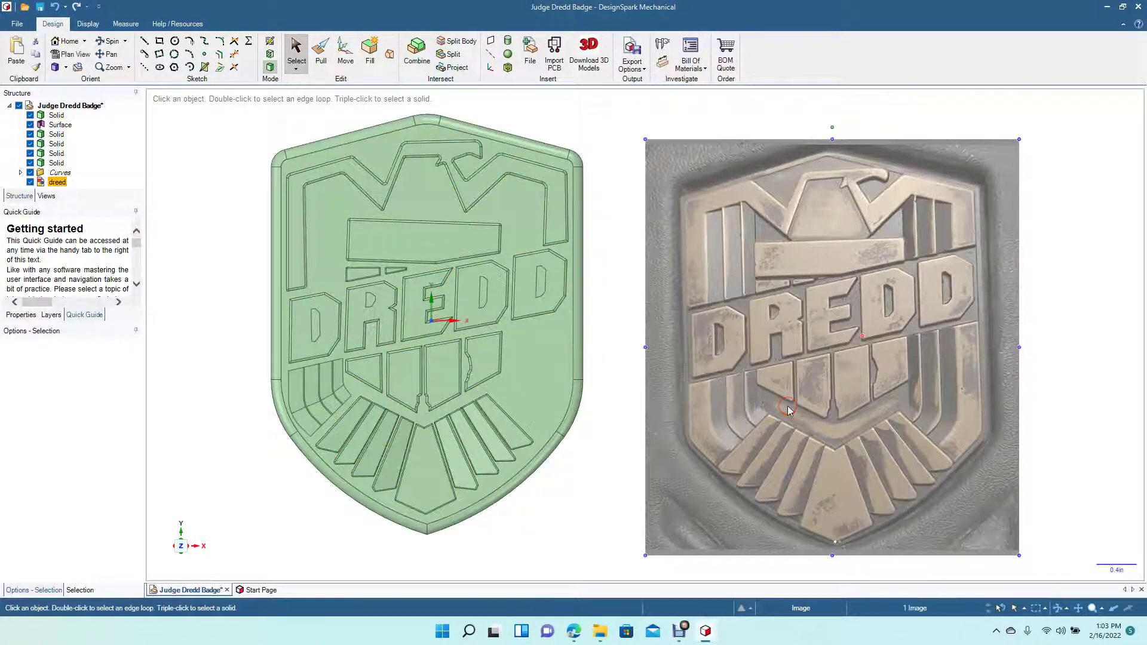
scroll(787, 406, "up", 5)
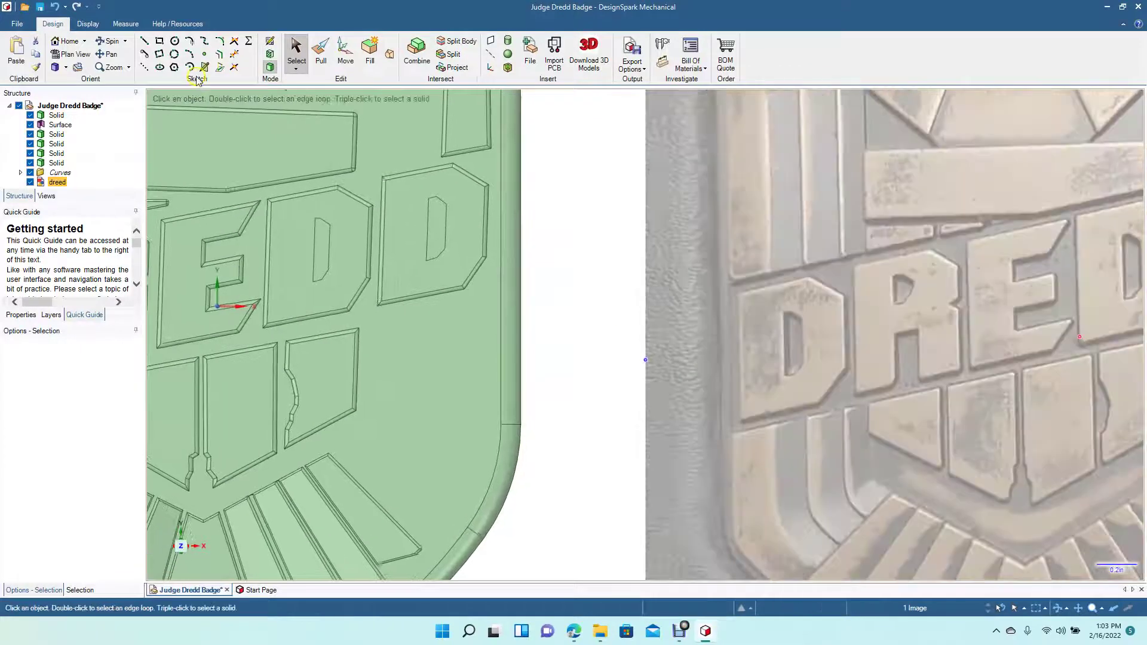
left_click(111, 54)
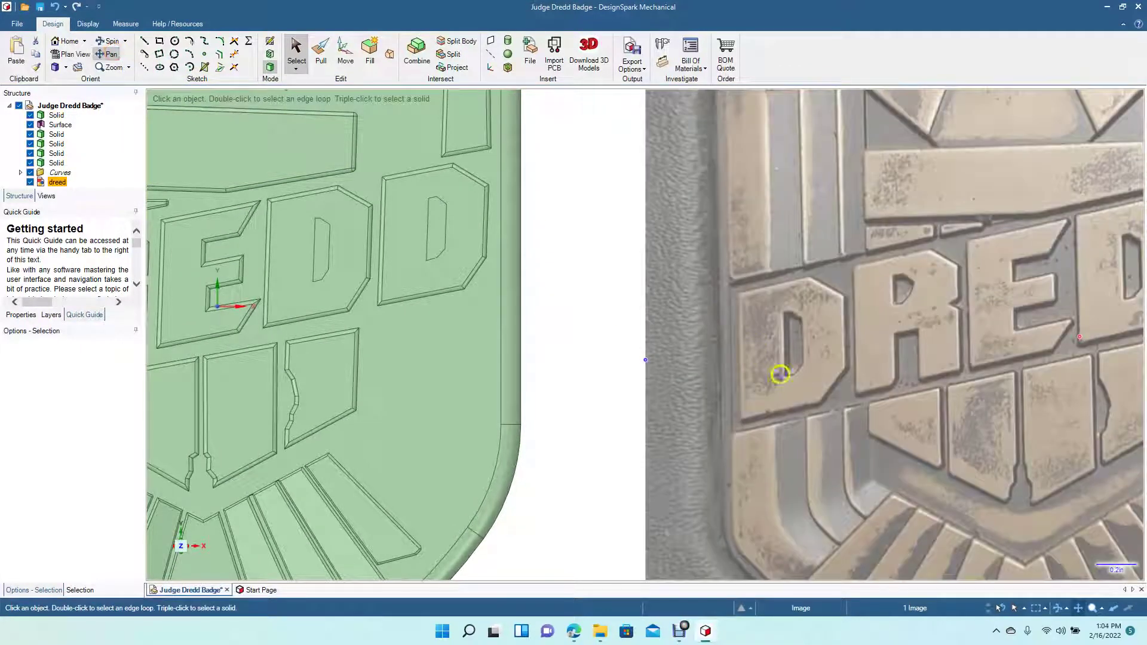
left_click_drag(781, 371, 317, 292)
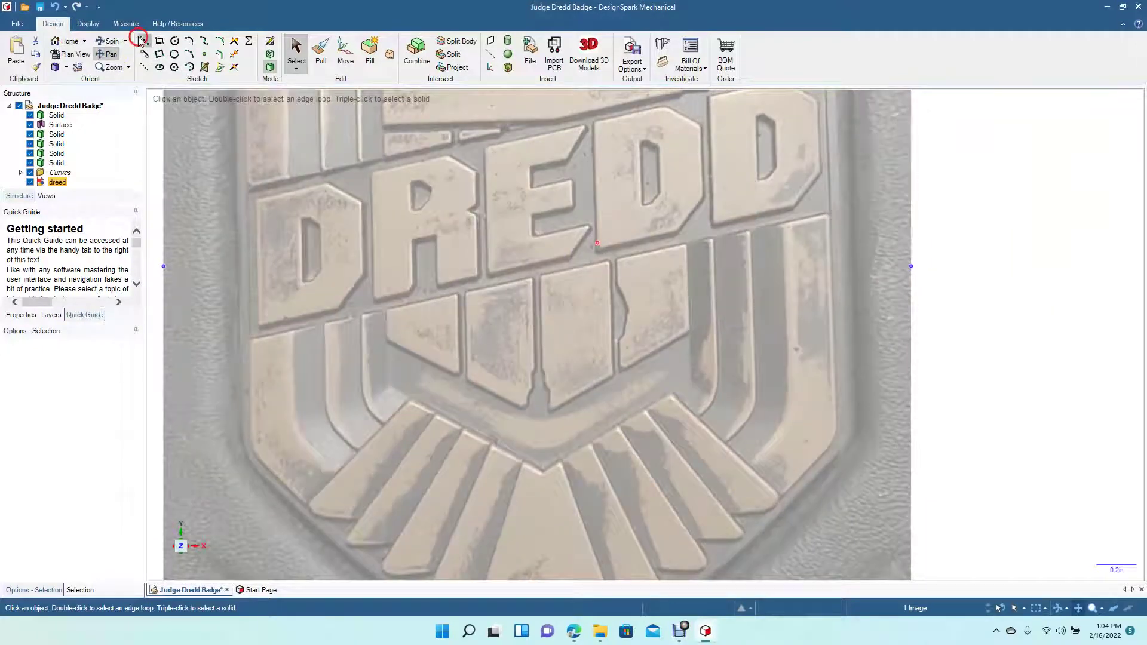
left_click(142, 41)
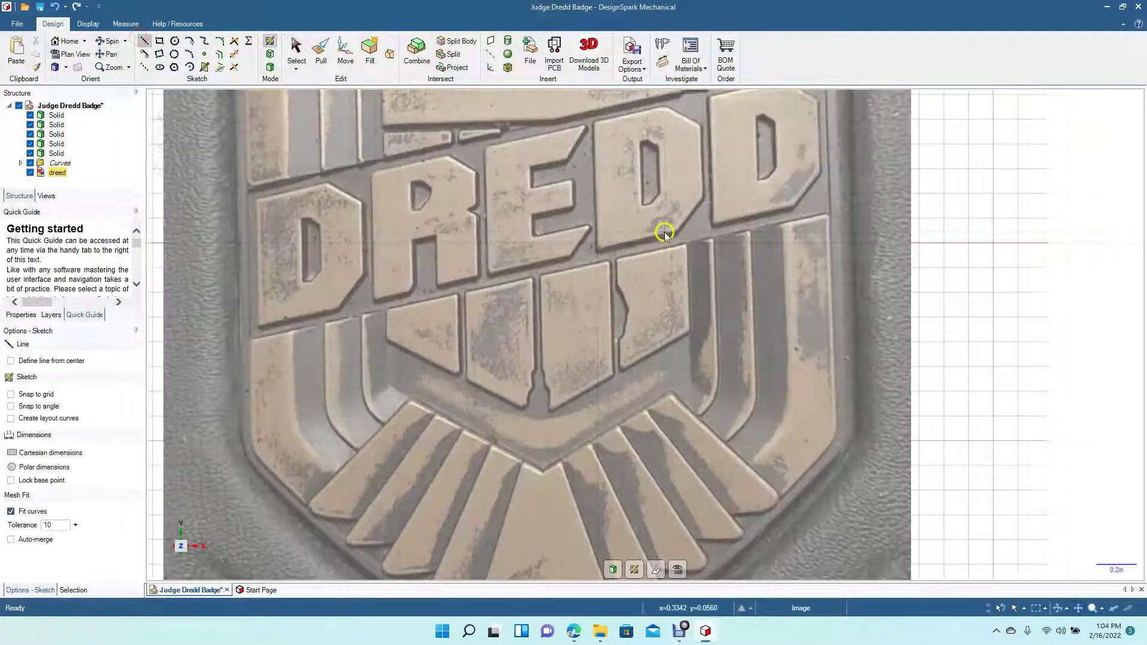
left_click(696, 243)
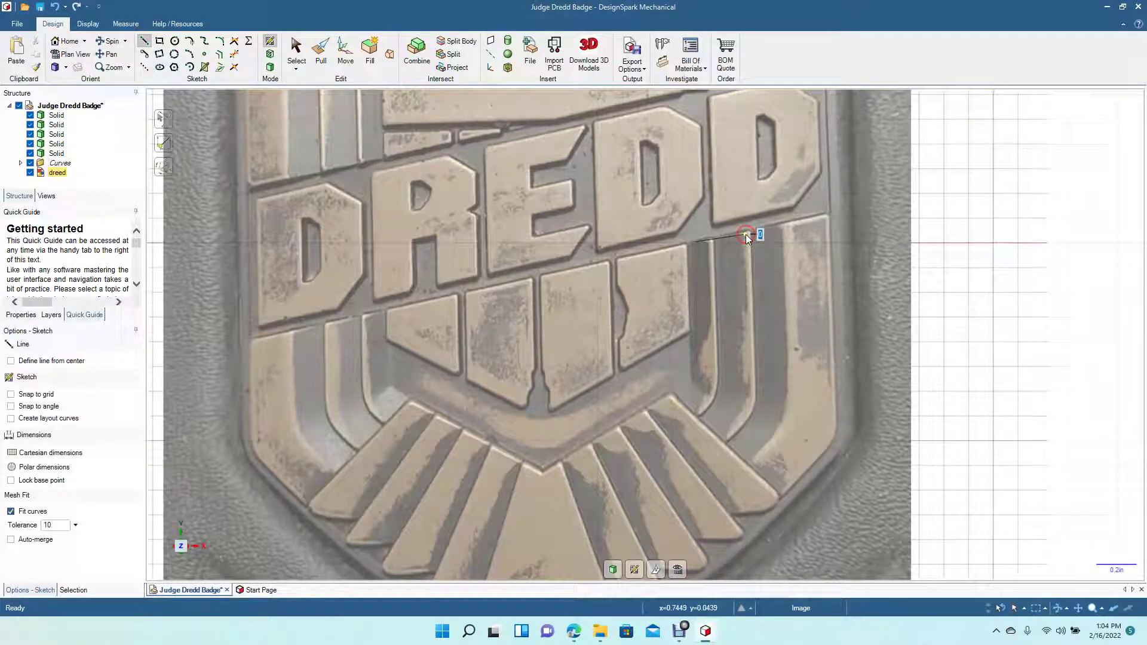
left_click(746, 238)
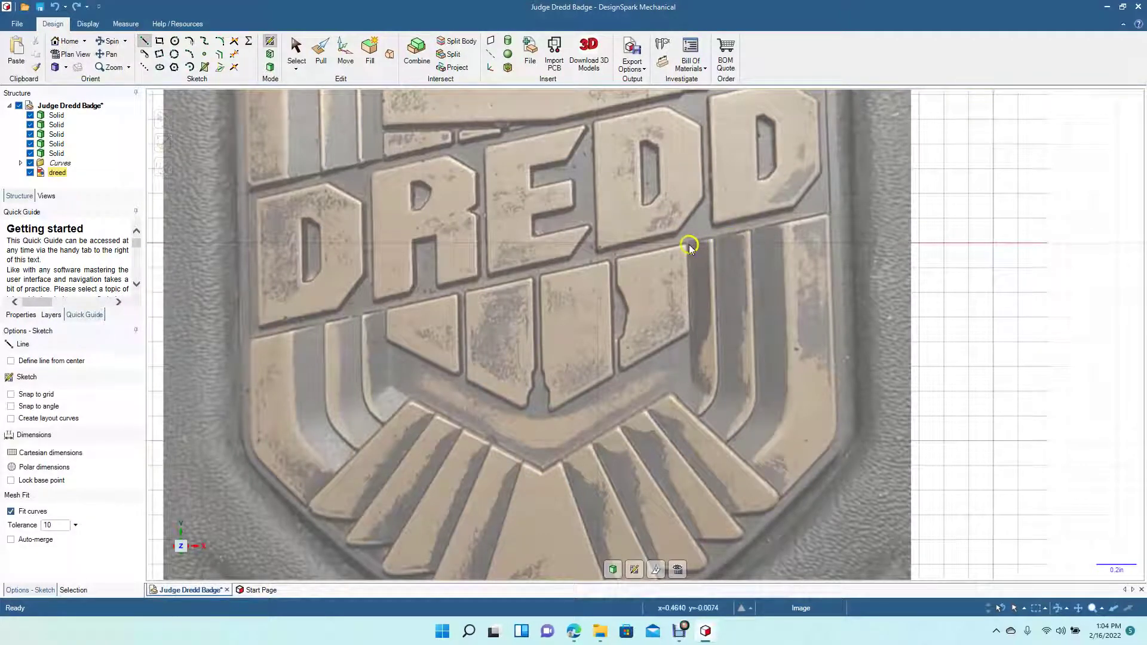
left_click(689, 244)
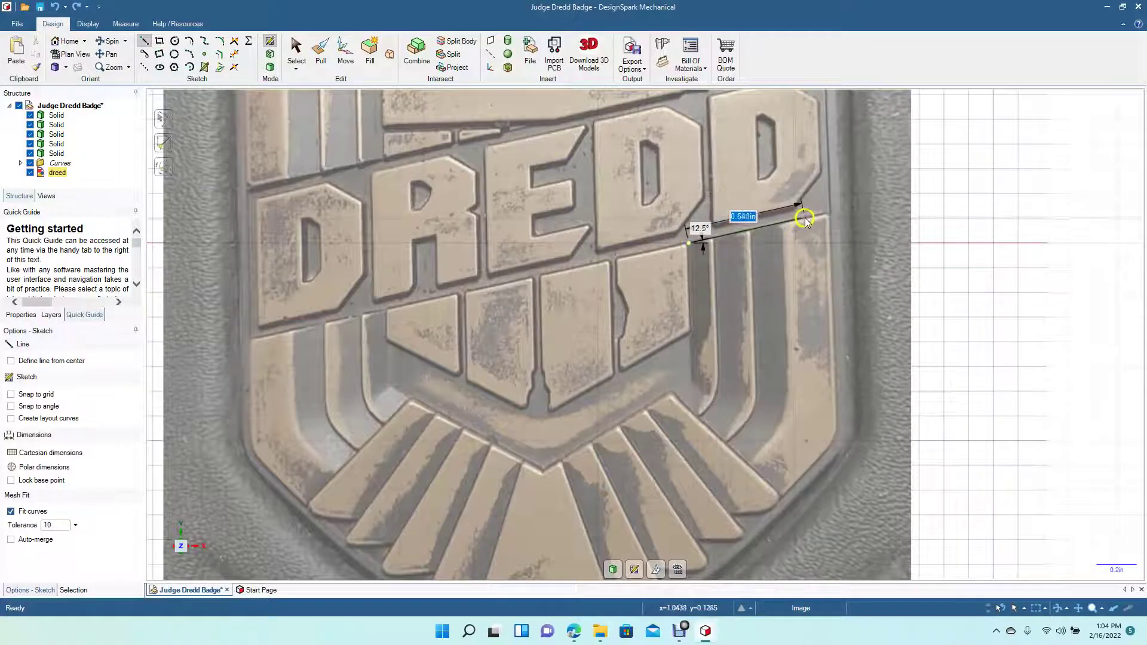
left_click(826, 214)
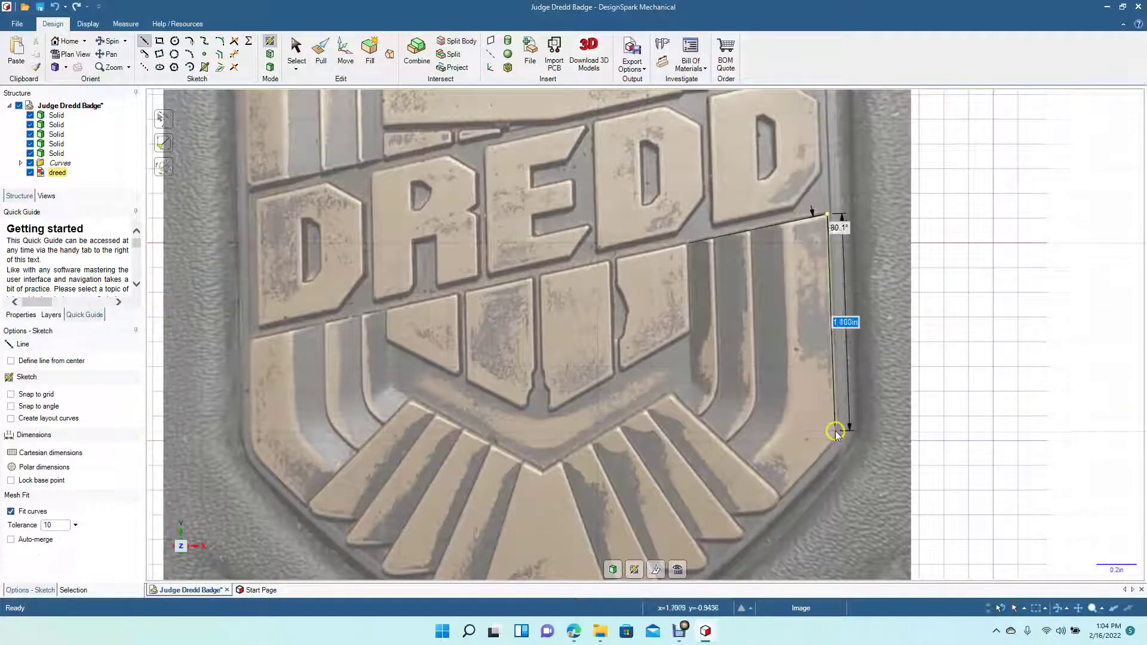
- Complete the closed outline of the lower wing panel over the photo, tracing its outer side, slanted bottom corner, feather edge and inner side
left_click(833, 413)
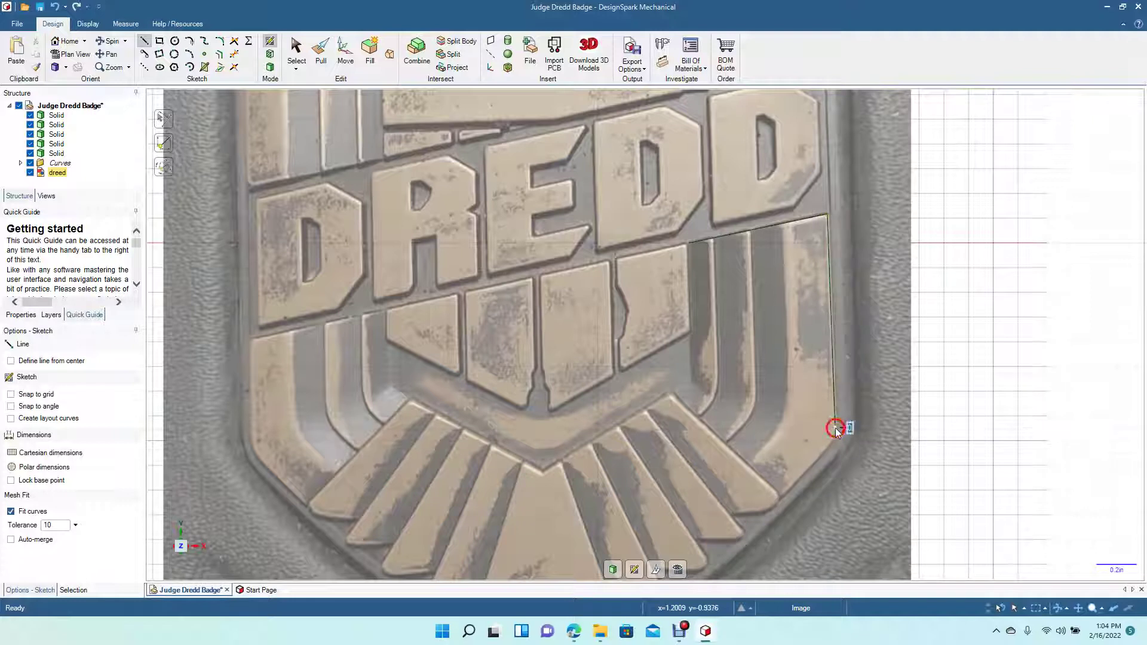
left_click(780, 490)
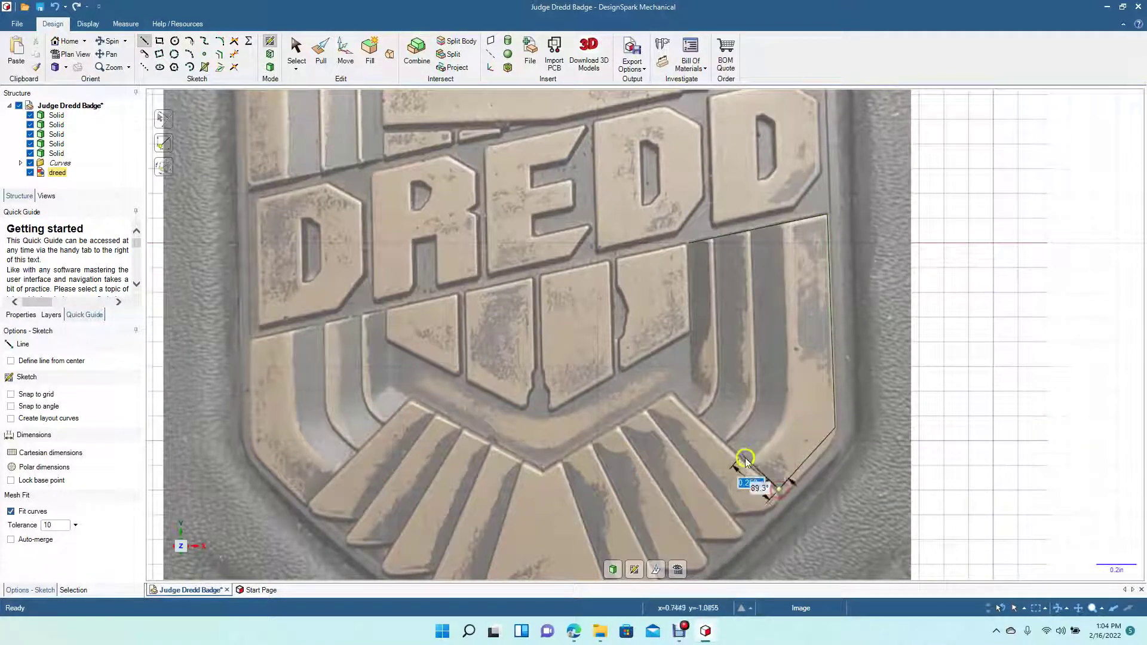
left_click(680, 396)
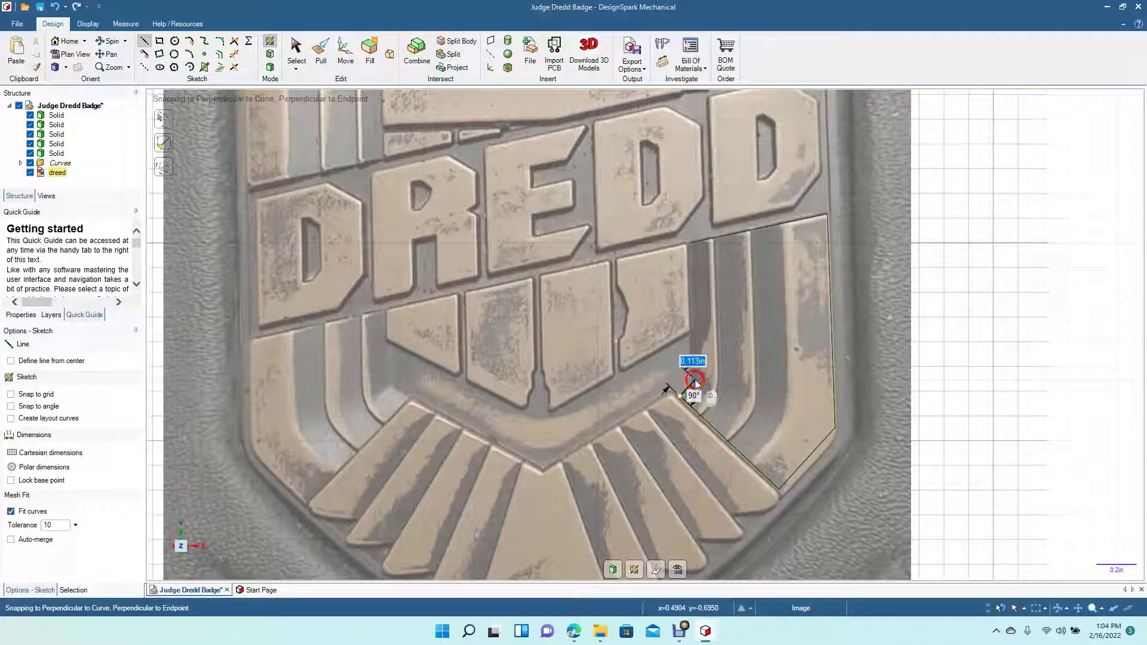
left_click(694, 381)
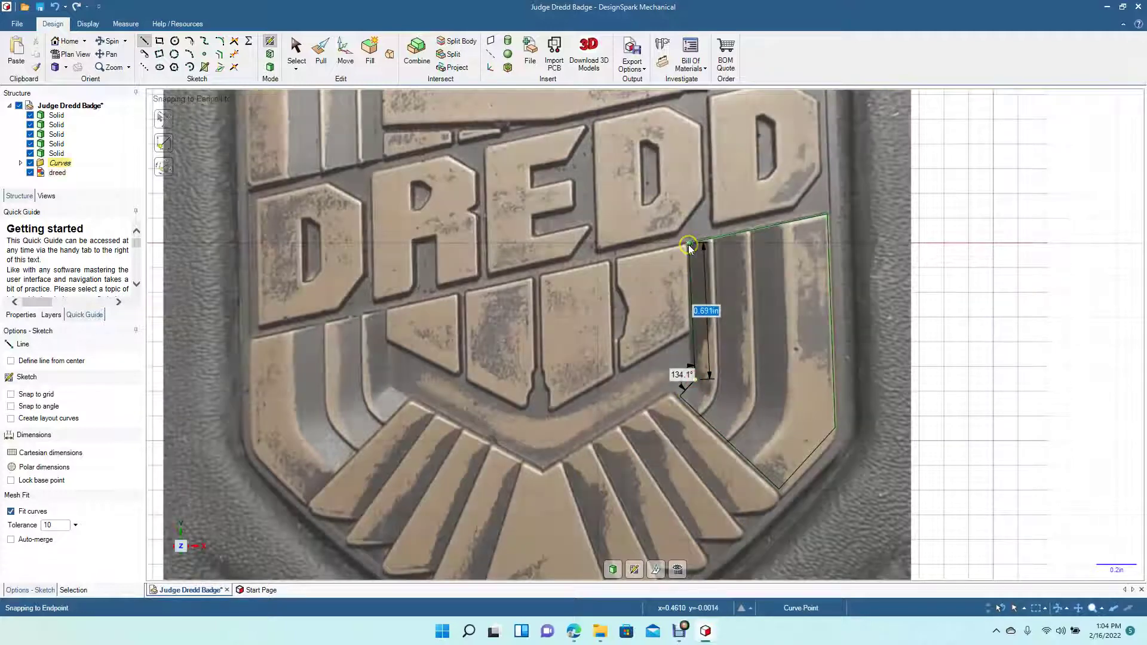
left_click(688, 245)
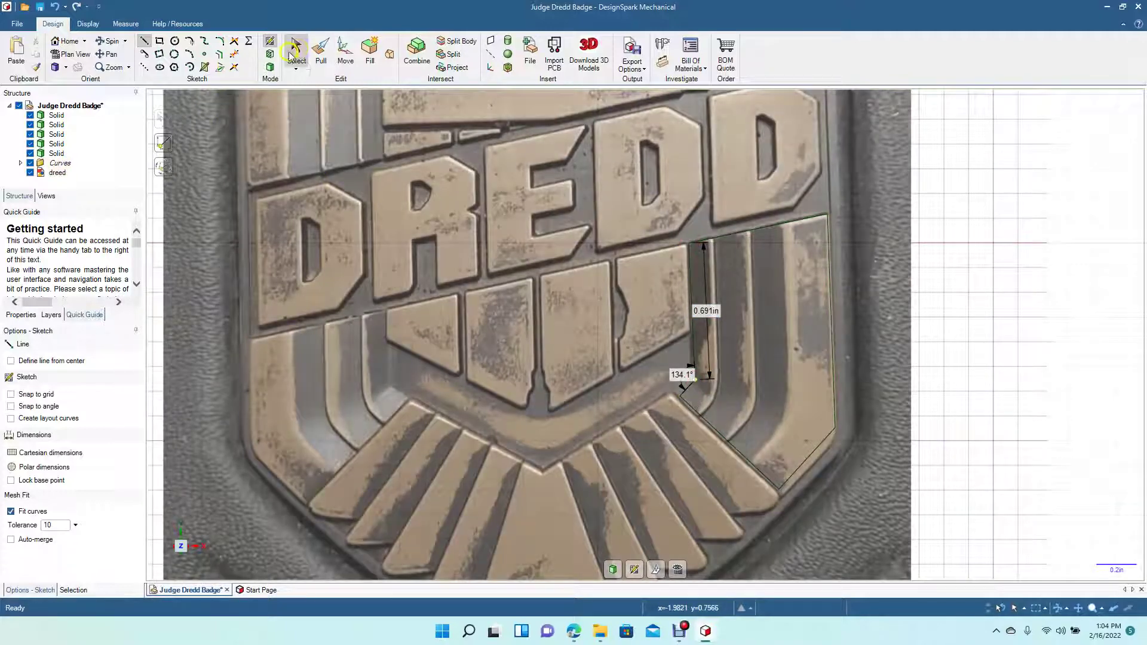
left_click(291, 53)
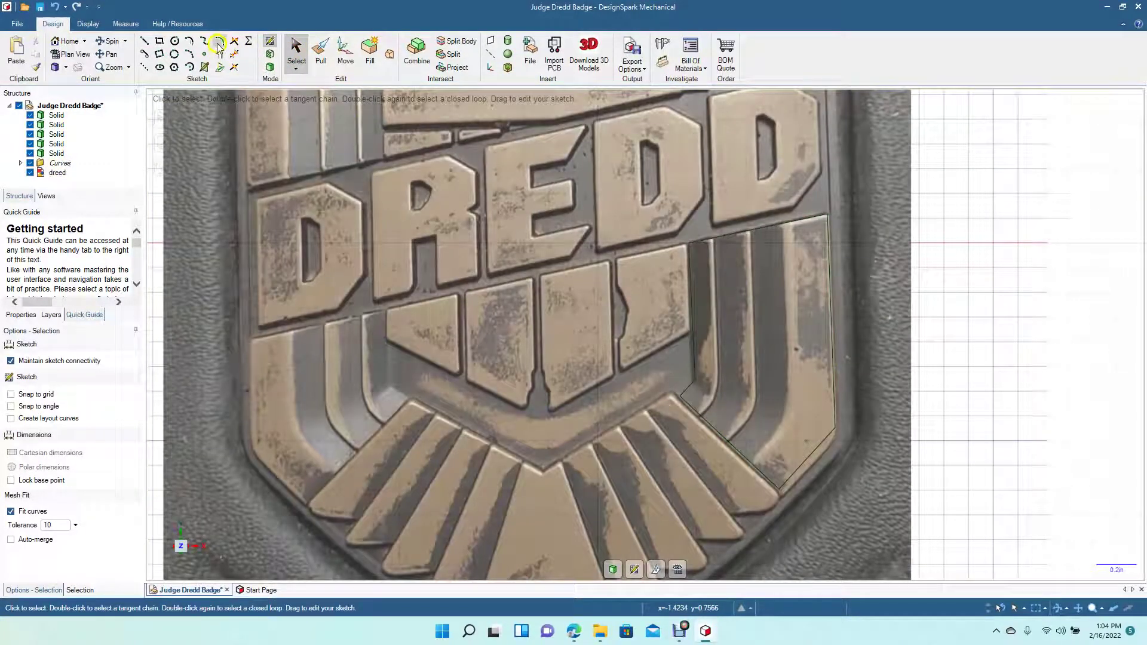
- Round the panel outline's lower outer corner to about 0.225 in radius and its lower inner corner to about 0.134 in radius
left_click(219, 44)
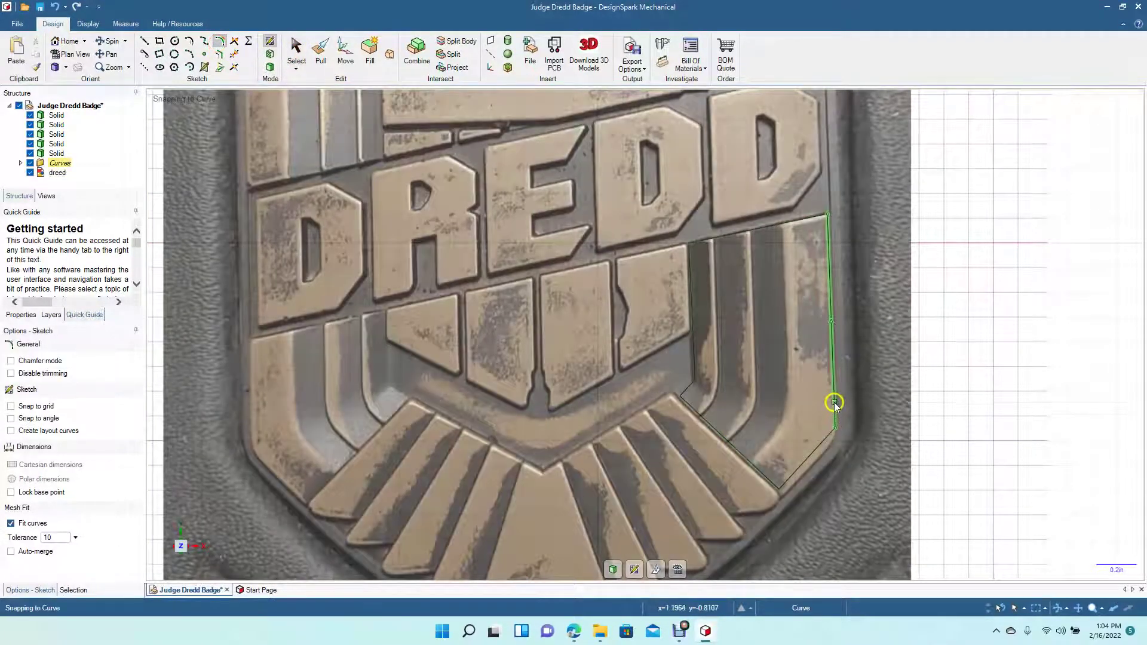
left_click(835, 403)
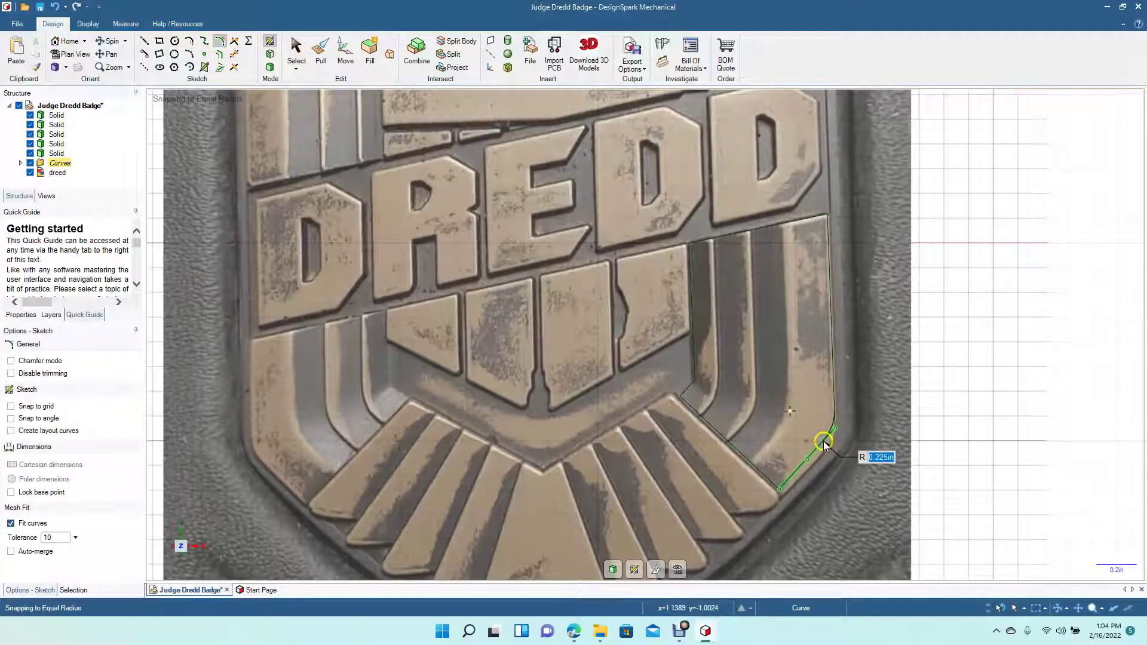
left_click(823, 445)
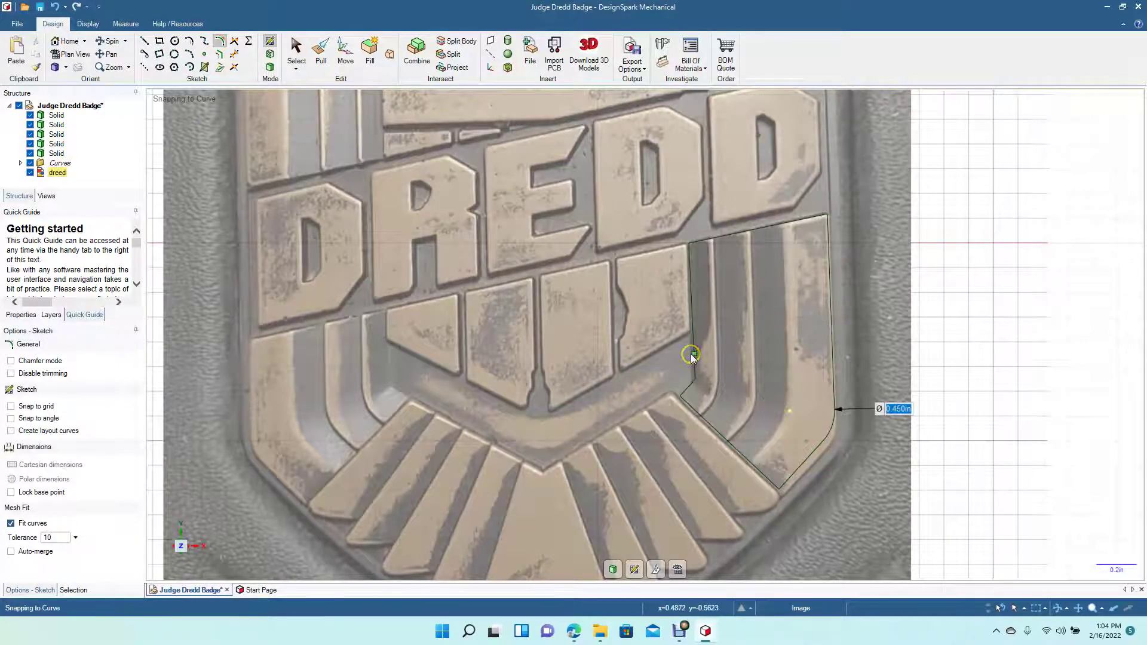
left_click(690, 378)
left_click(689, 389)
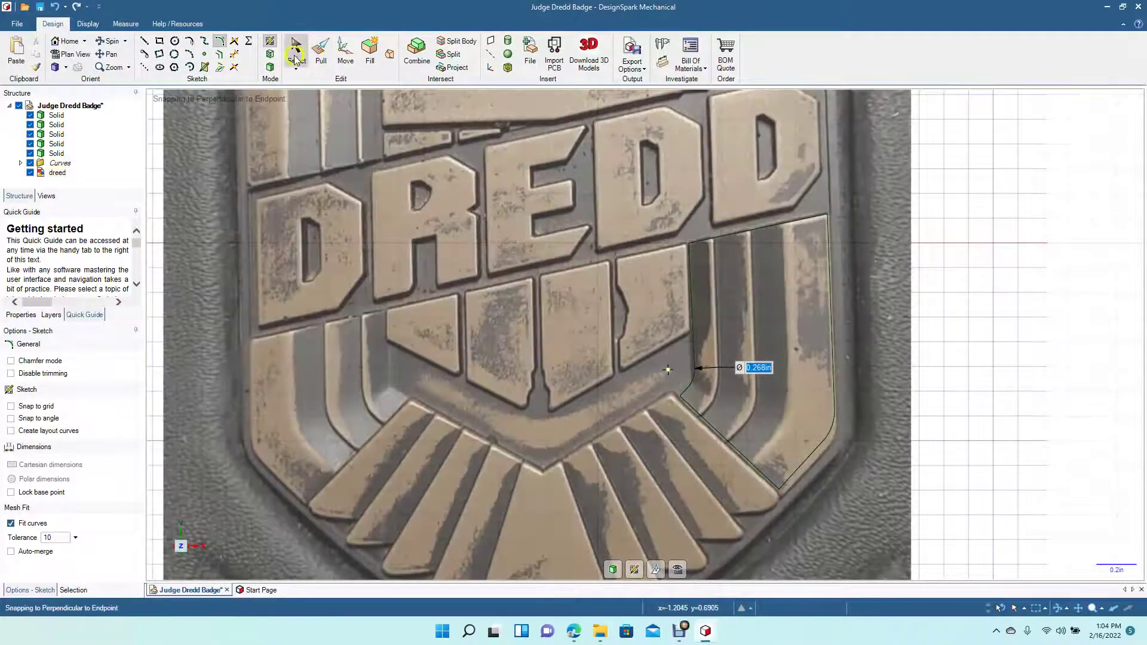
left_click(295, 54)
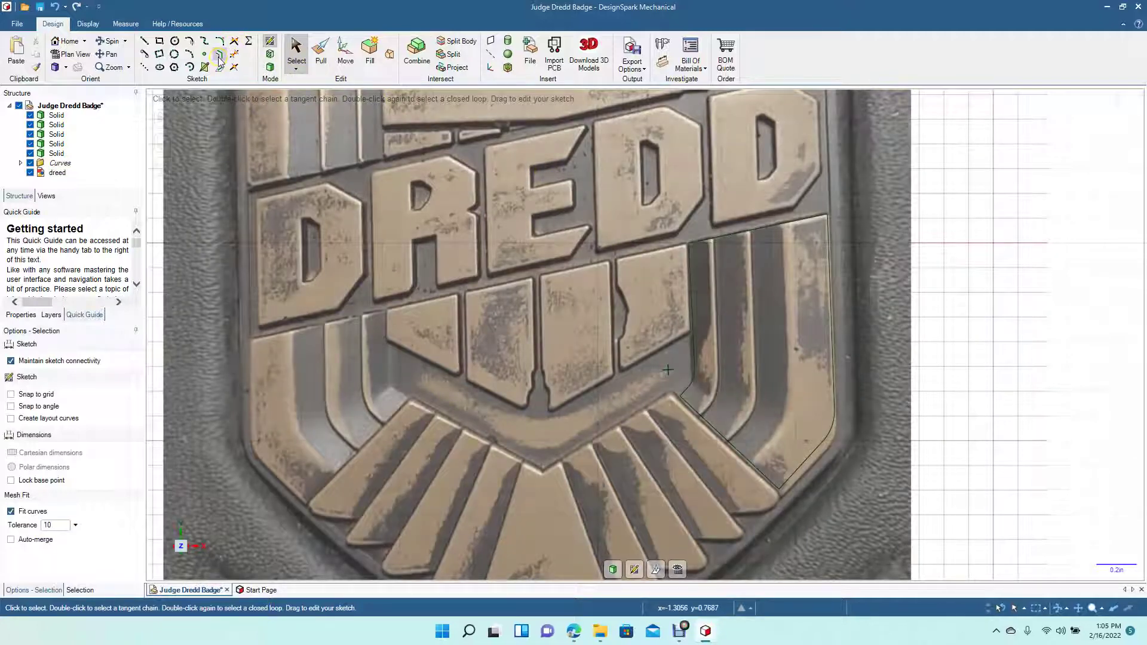
- Offset the panel's outer side, rounded corner and slanted bottom edge inward by about 0.2 in to outline the outermost strip
left_click(220, 54)
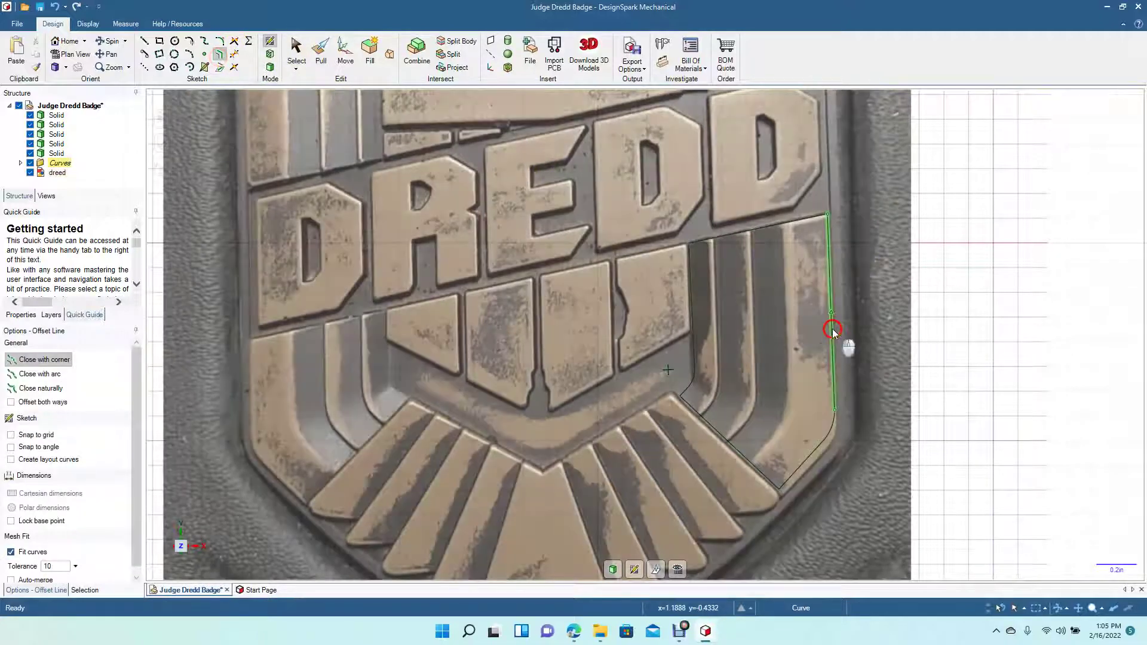
left_click(835, 340)
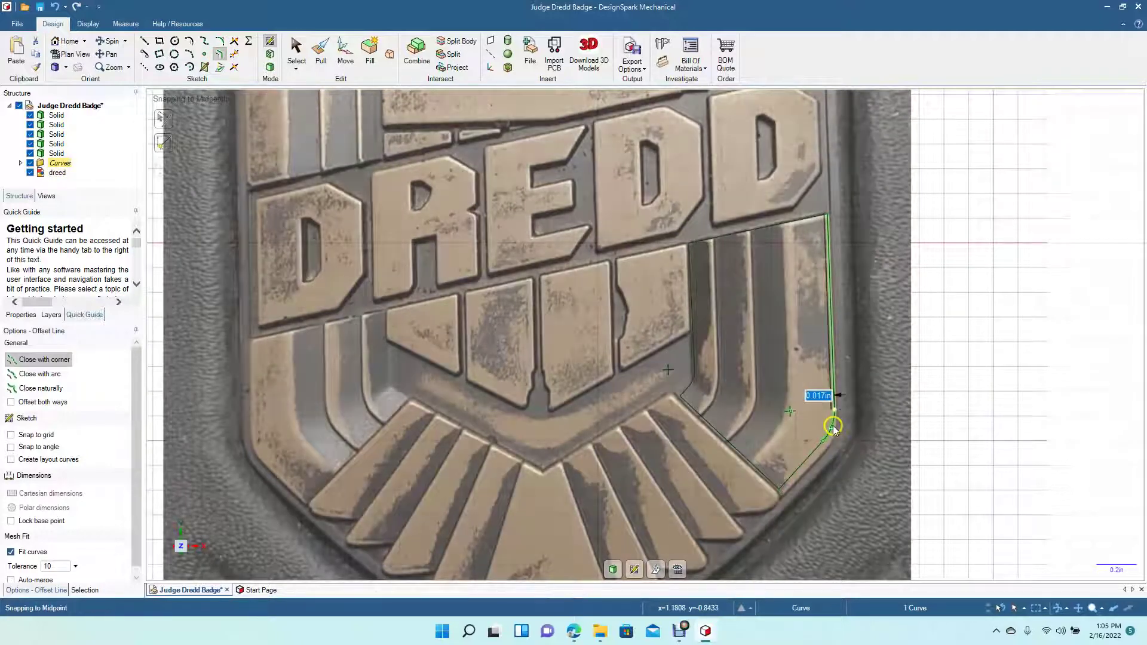
left_click(833, 427, "ctrl")
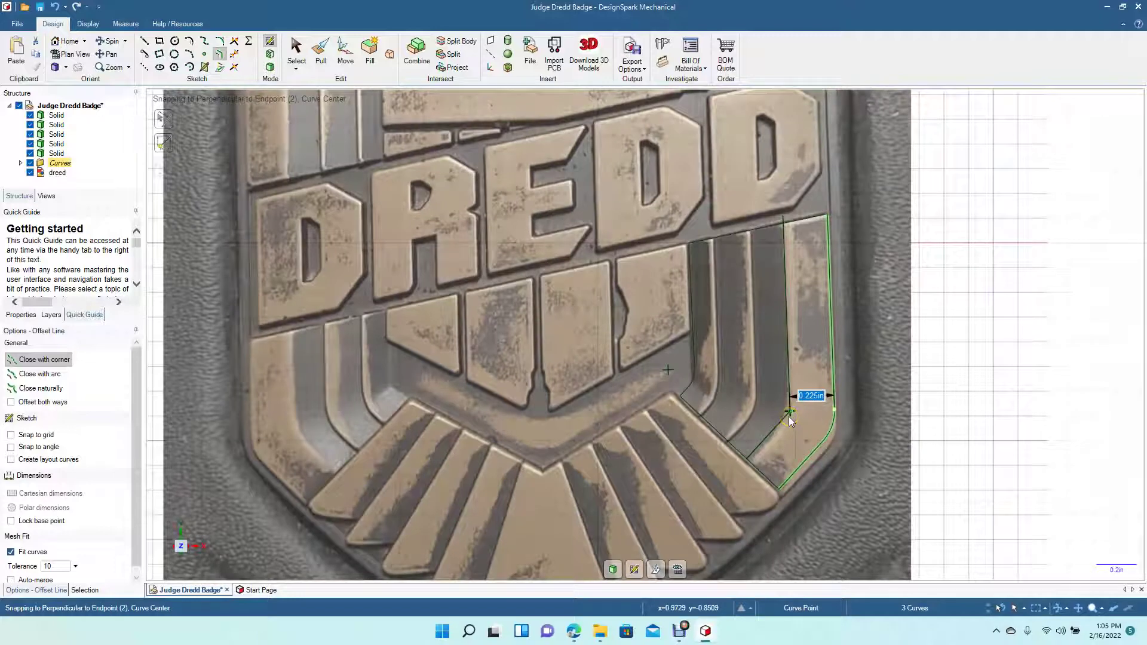
left_click(789, 420)
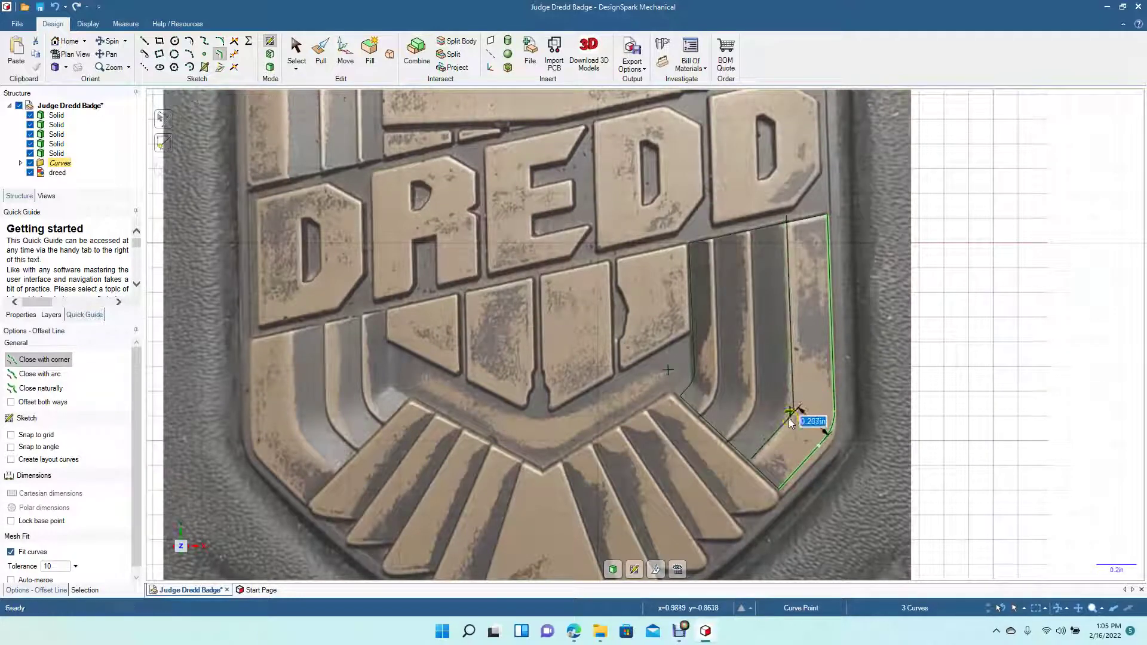
left_click(499, 178)
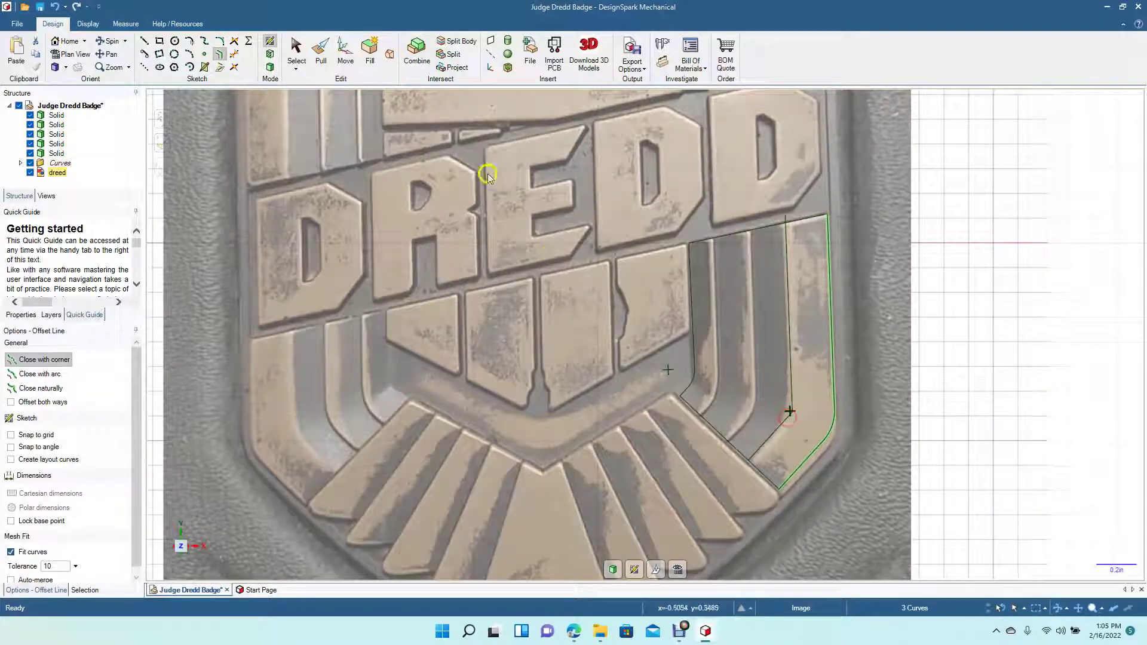
- Round the bend of the offset strip line with a radius of about 0.311 in
left_click(221, 42)
left_click(788, 378)
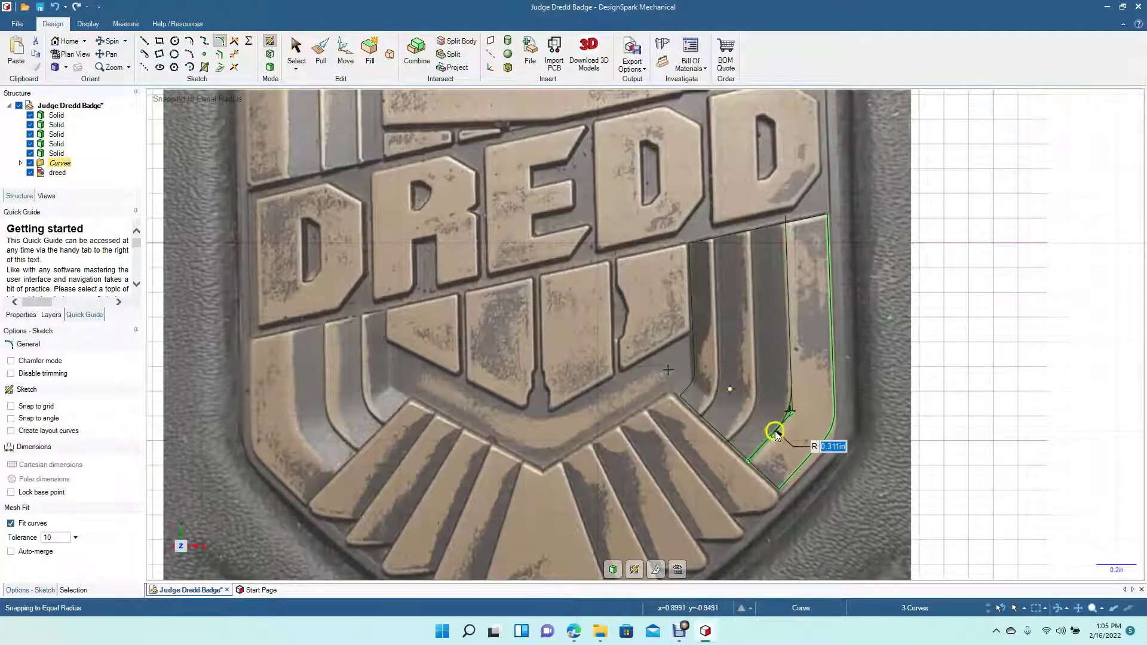
left_click(776, 434)
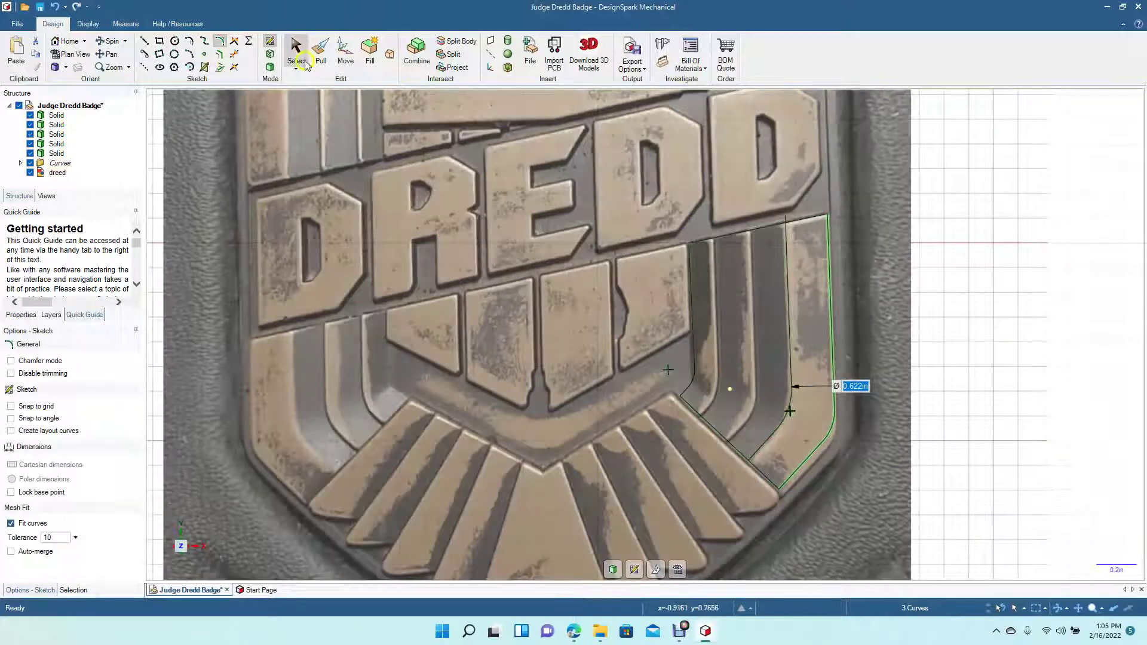
left_click(304, 63)
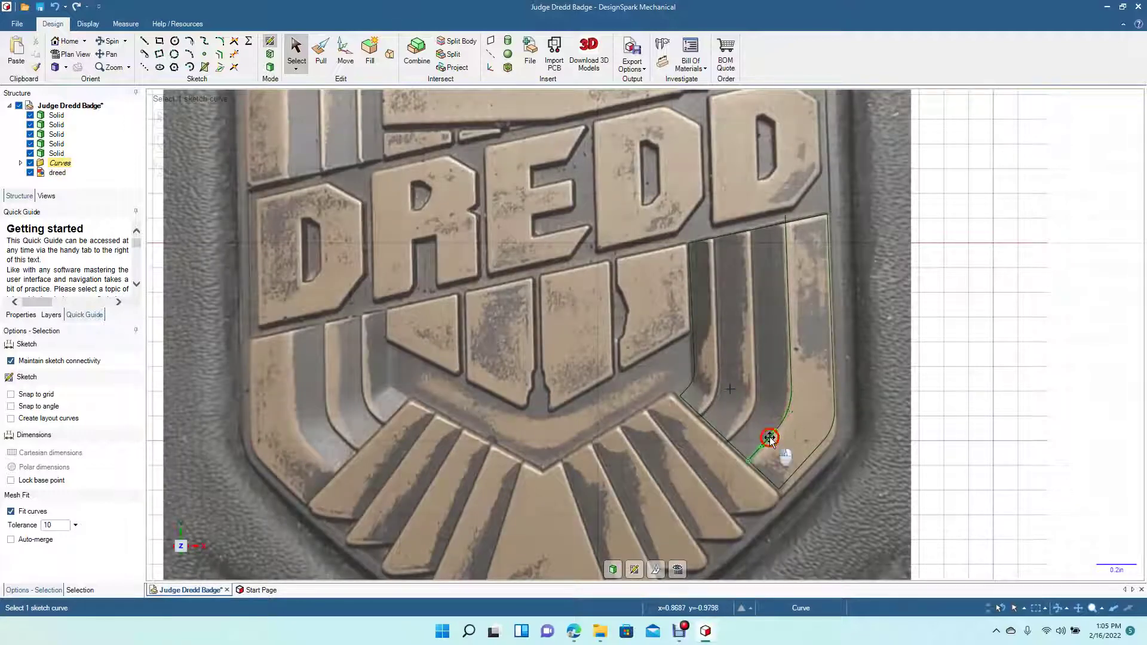
- Offset the whole rounded strip line inward by about 0.18 in to form the next strip boundary
left_click(770, 439)
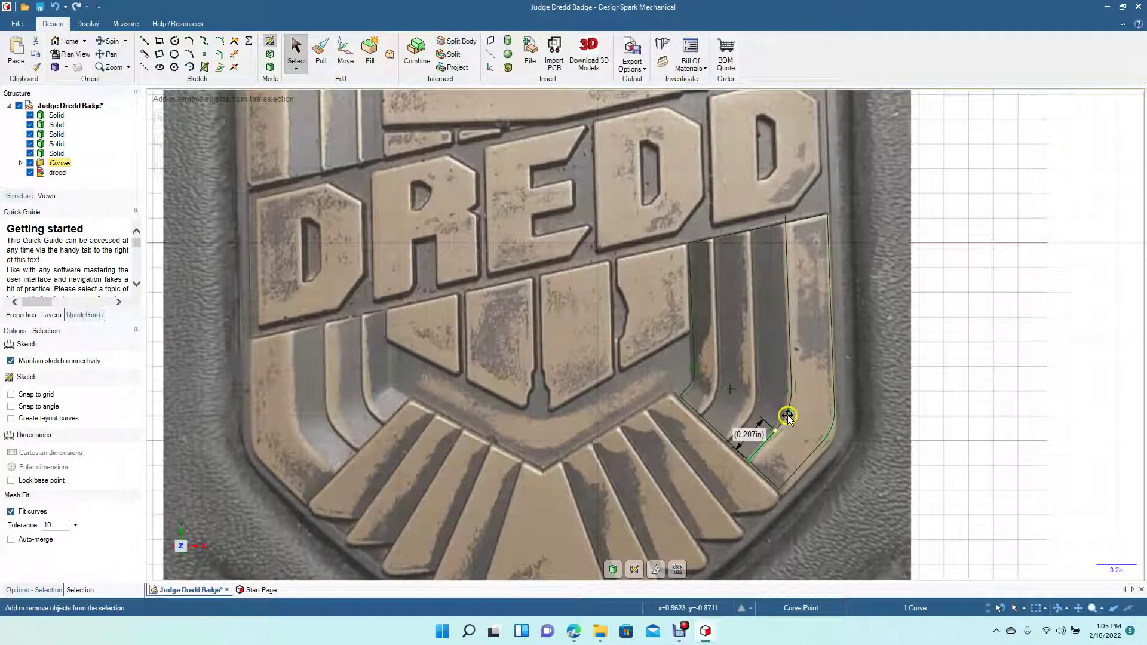
left_click(787, 417, "ctrl")
left_click(789, 356, "ctrl")
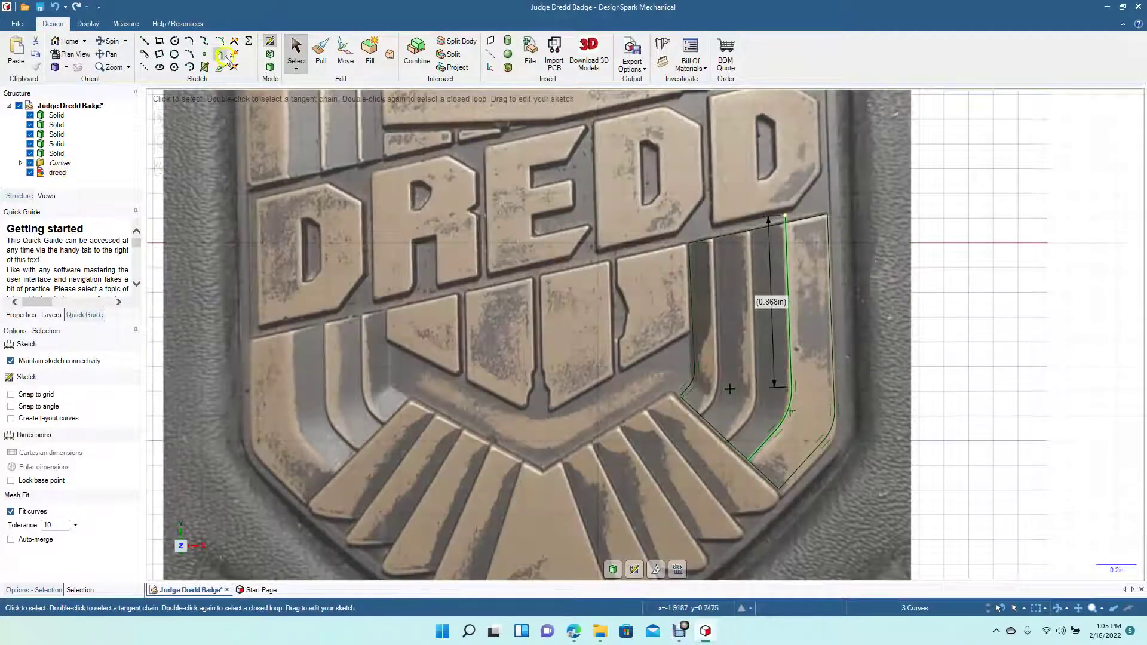
left_click(219, 54)
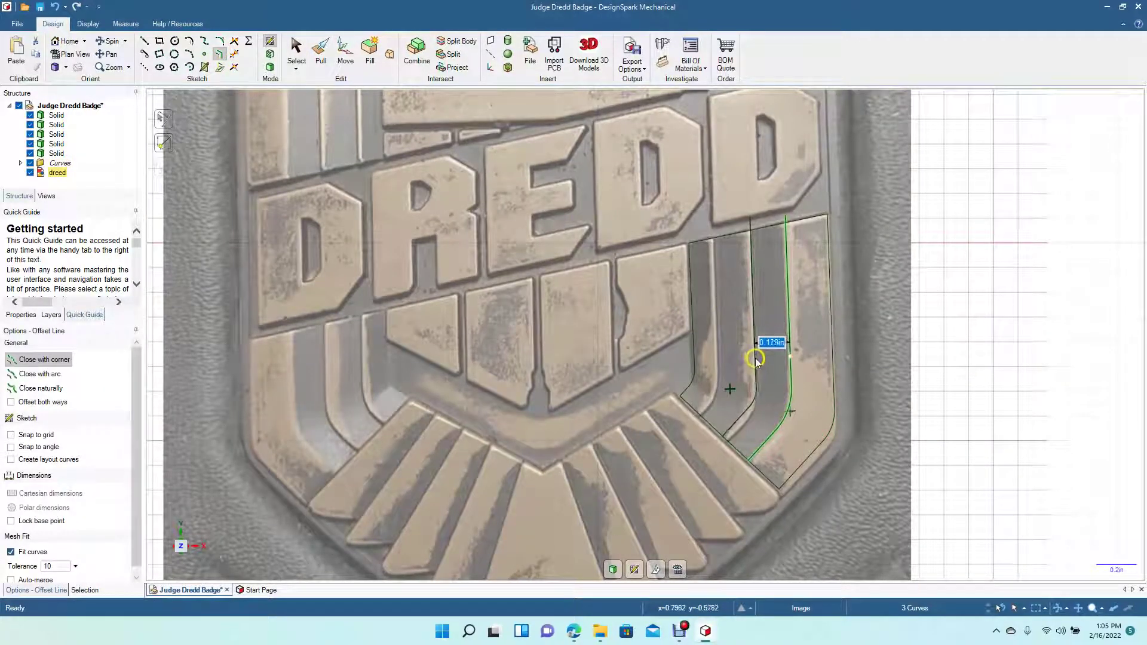
left_click(755, 357)
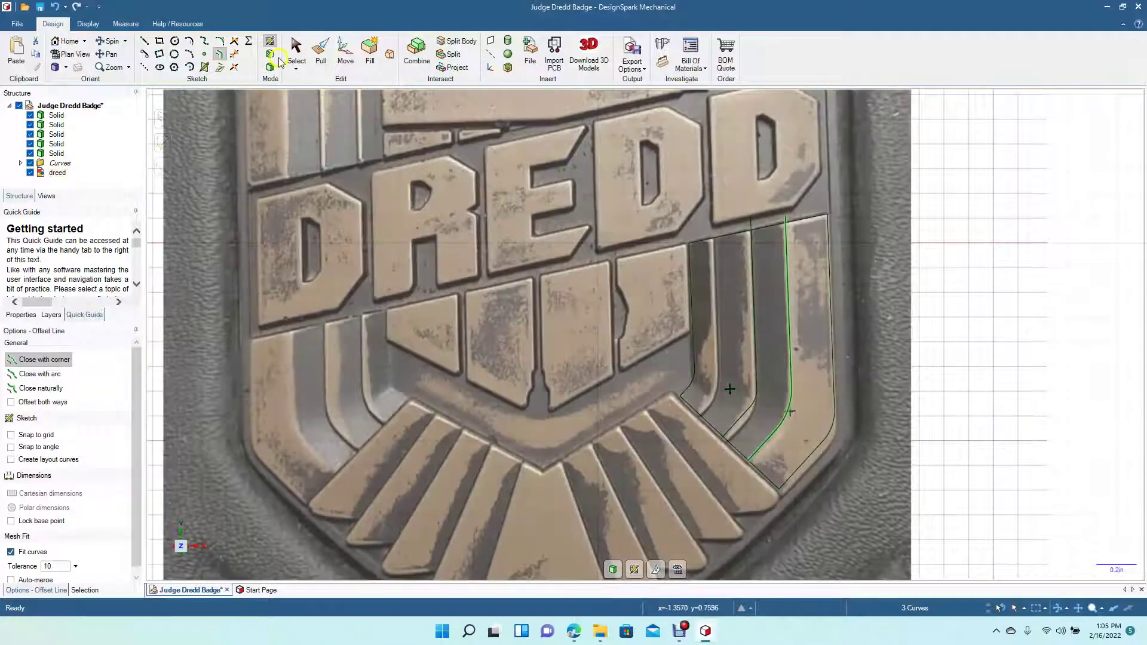
left_click(297, 52)
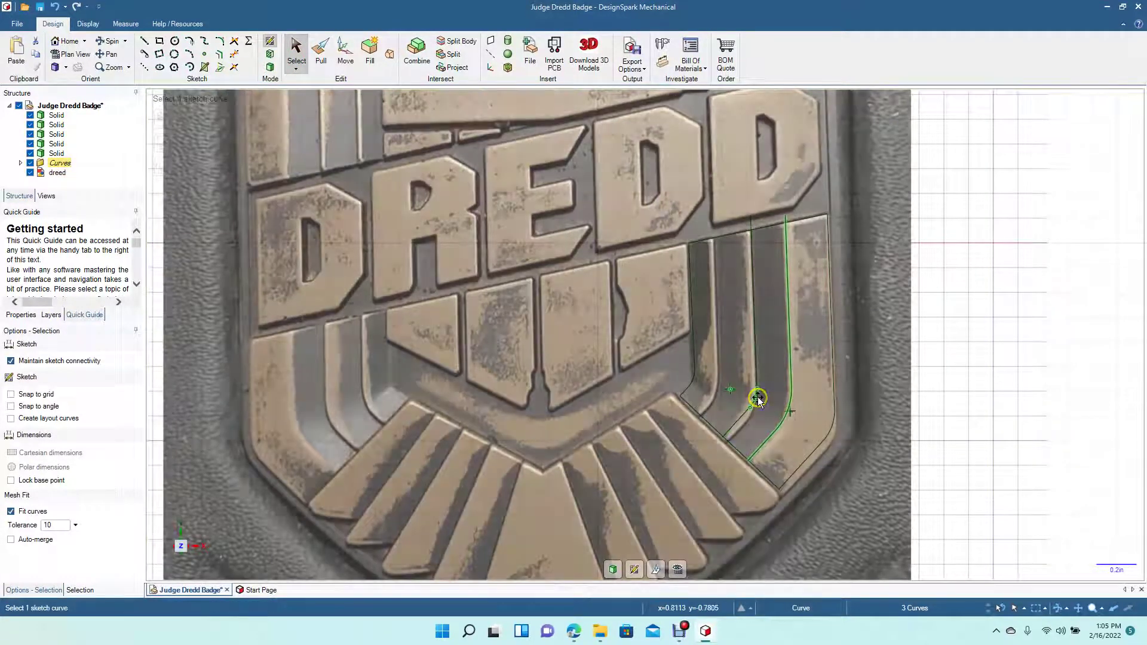
- Delete the curved bend and the lower slanted segment of the second strip line, keeping its long upright part
left_click(757, 398)
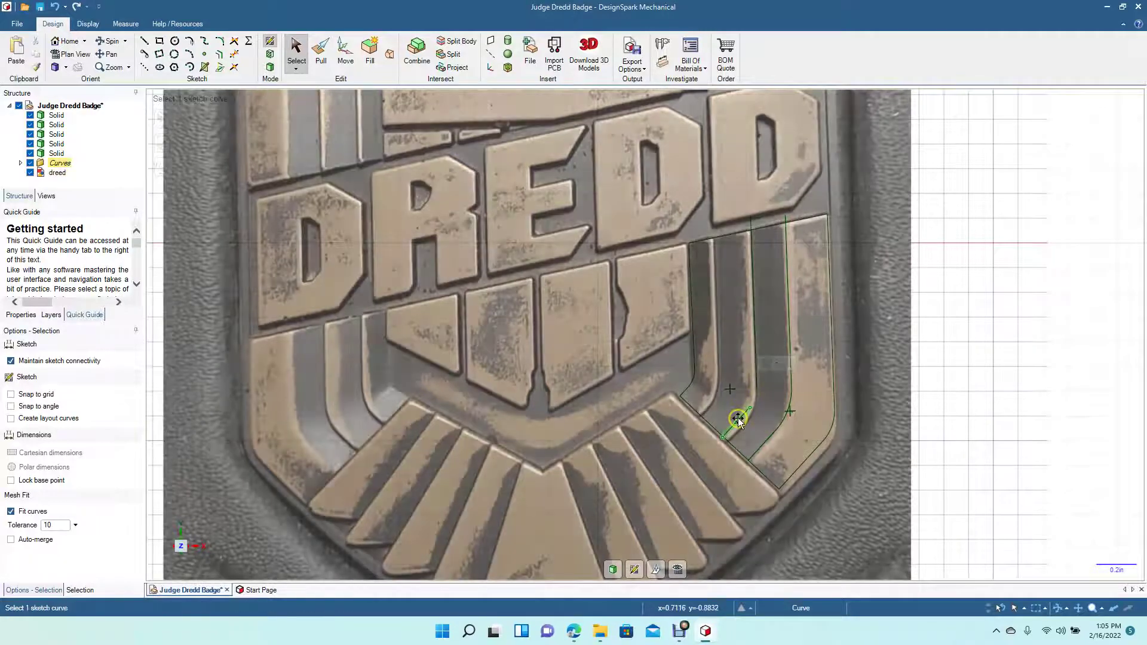
left_click(738, 420)
key("Delete")
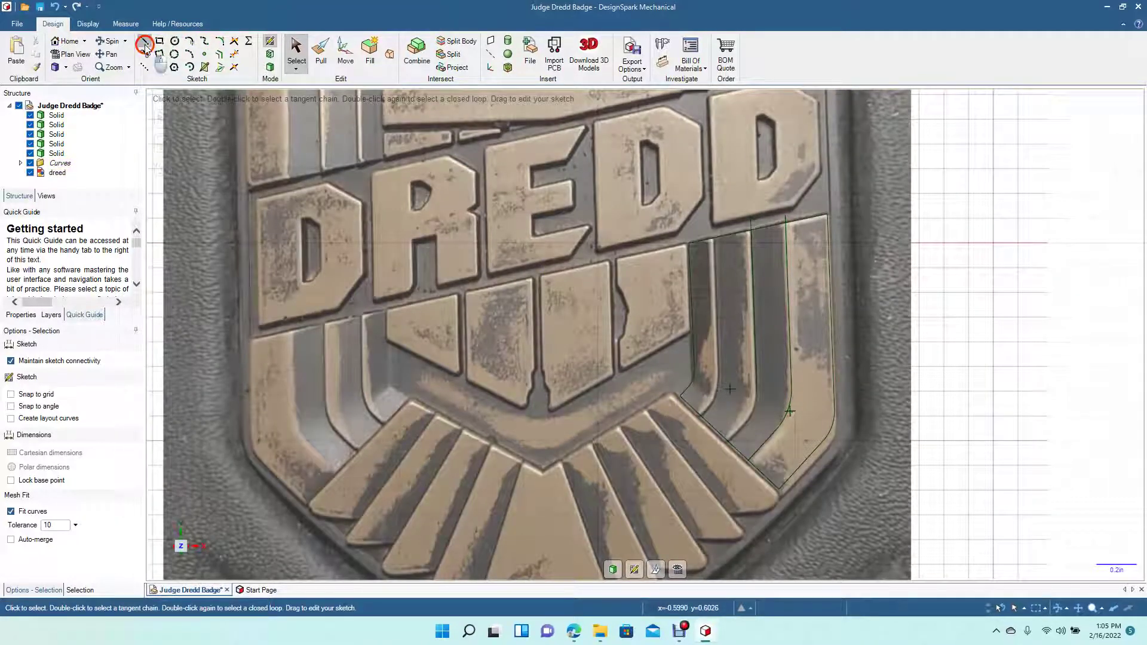
- Extend the second strip line's upright part downward and add a slanted line of about 0.205 in meeting the feather edge
left_click(145, 44)
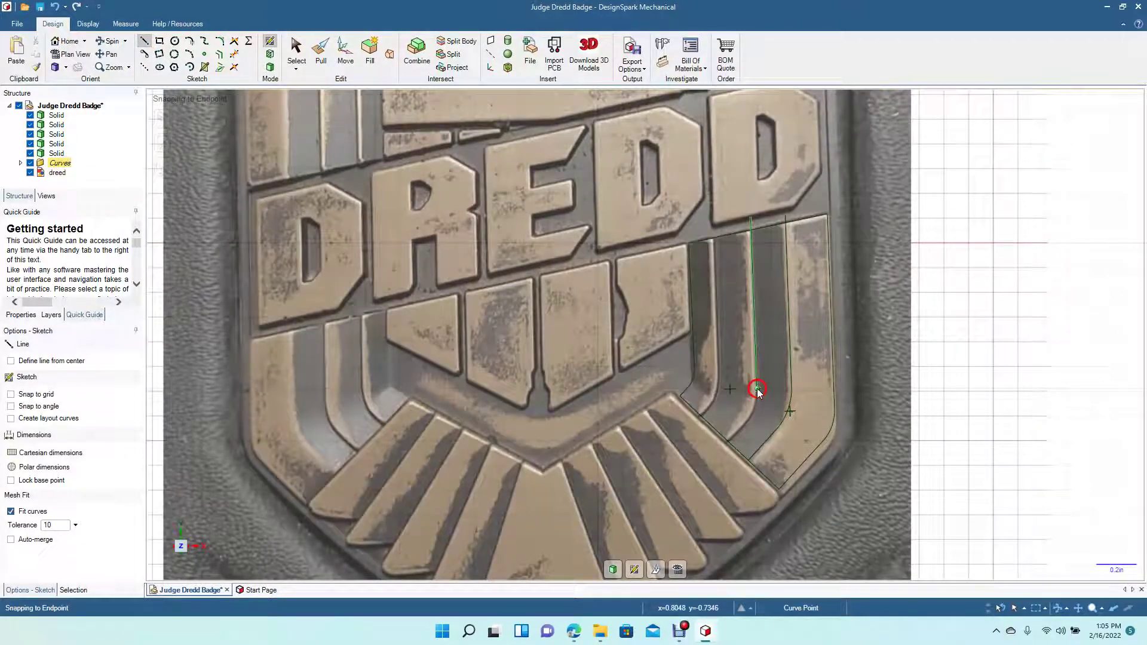
left_click(757, 388)
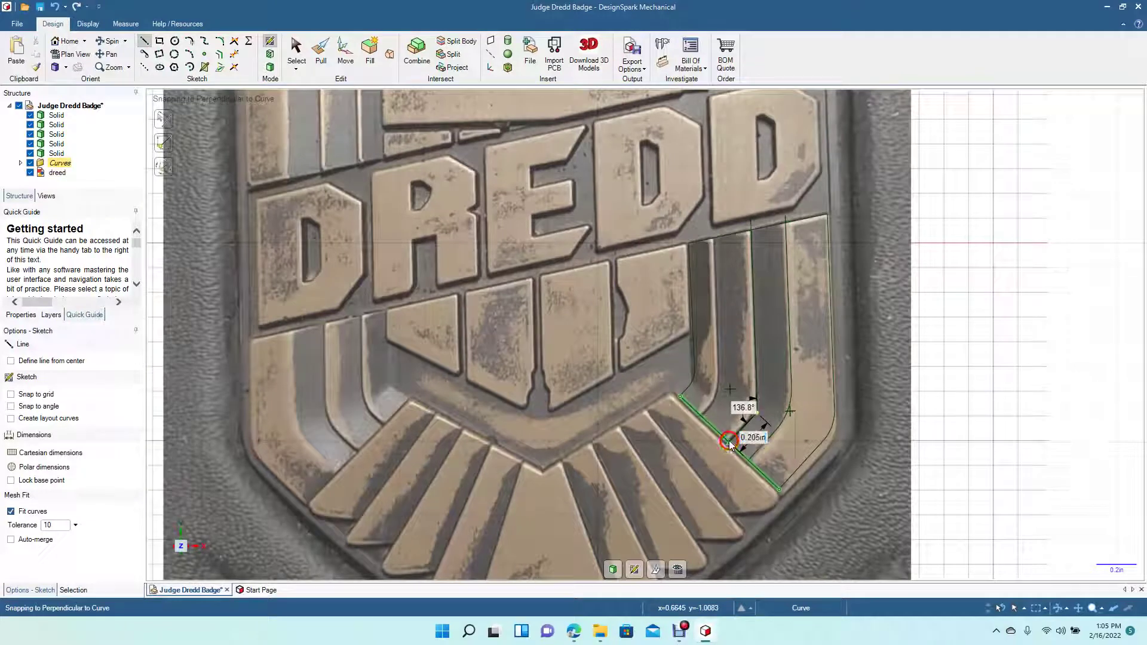
left_click(729, 444)
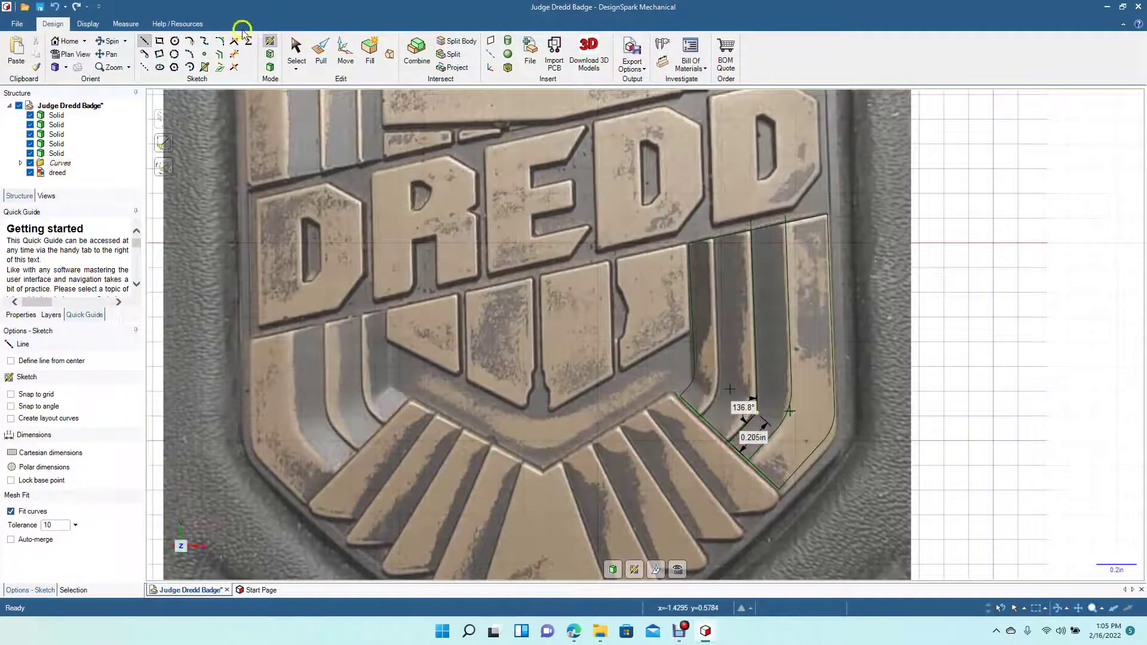
left_click(296, 47)
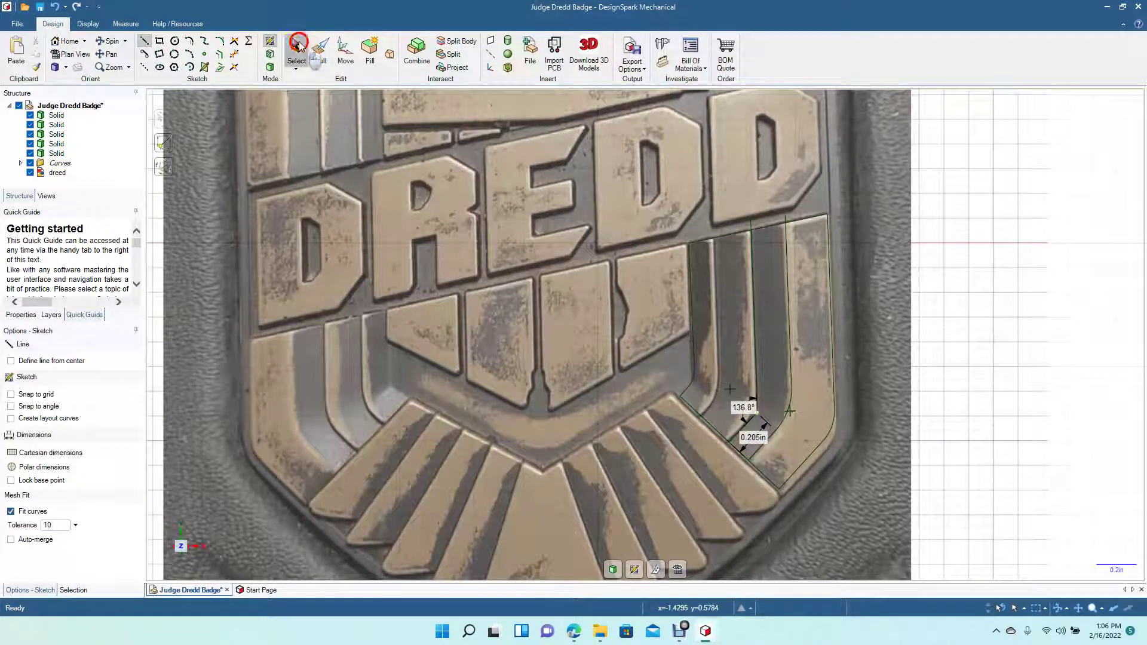
- Round the redrawn bend of the second strip line to follow the curve in the photo
left_click(221, 42)
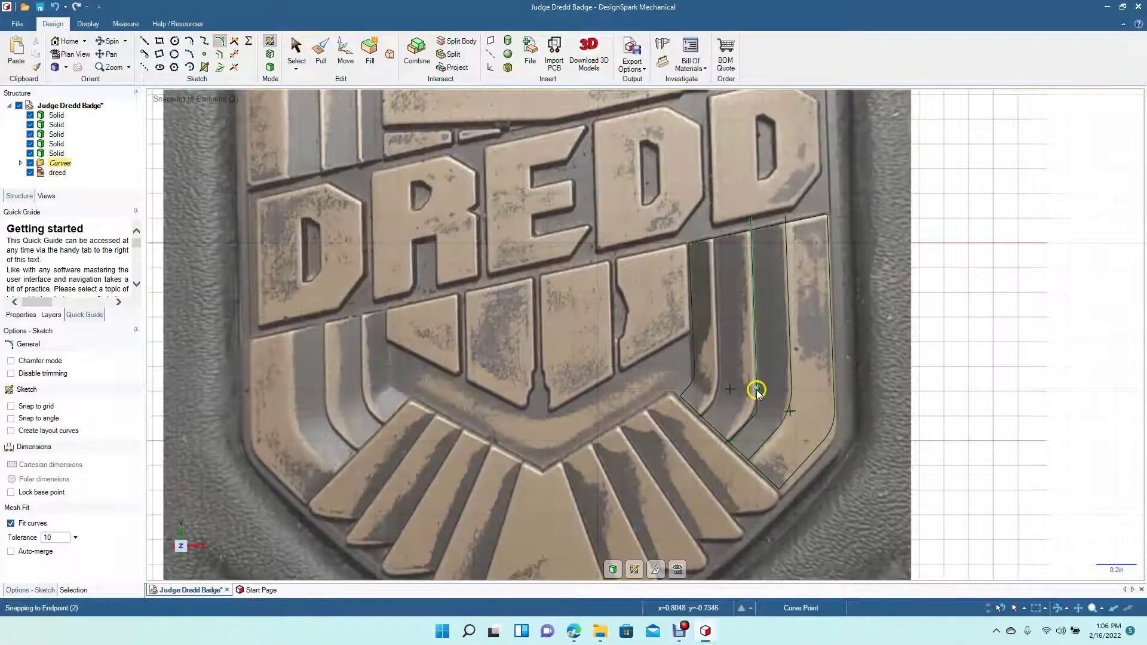
left_click(730, 442)
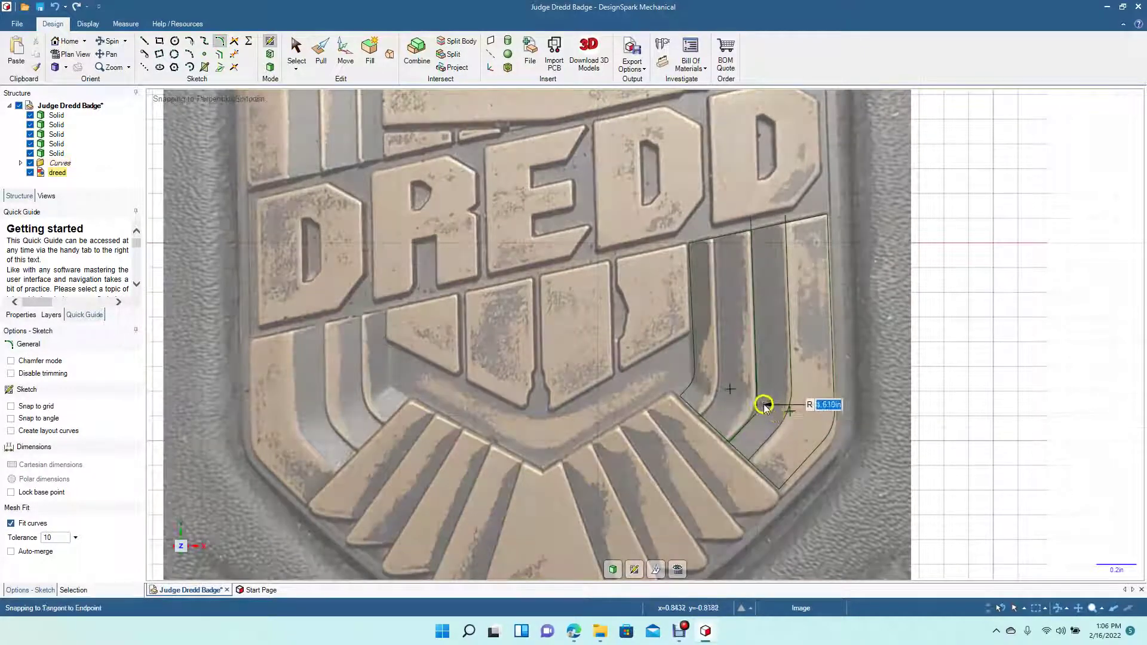
left_click(765, 406)
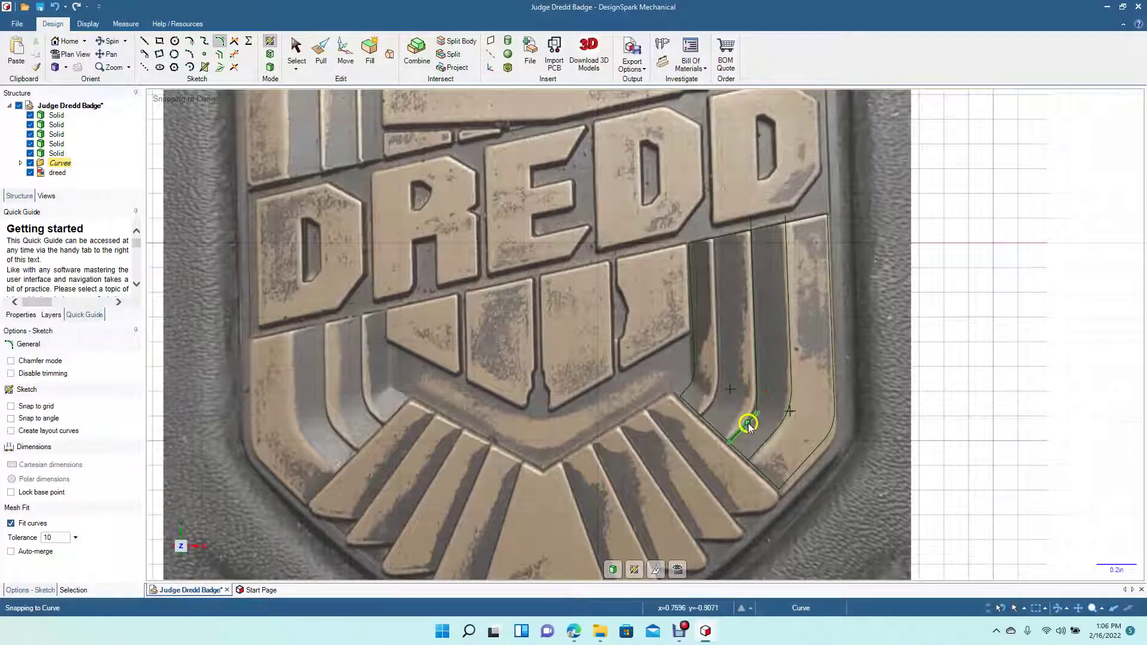
left_click(747, 423)
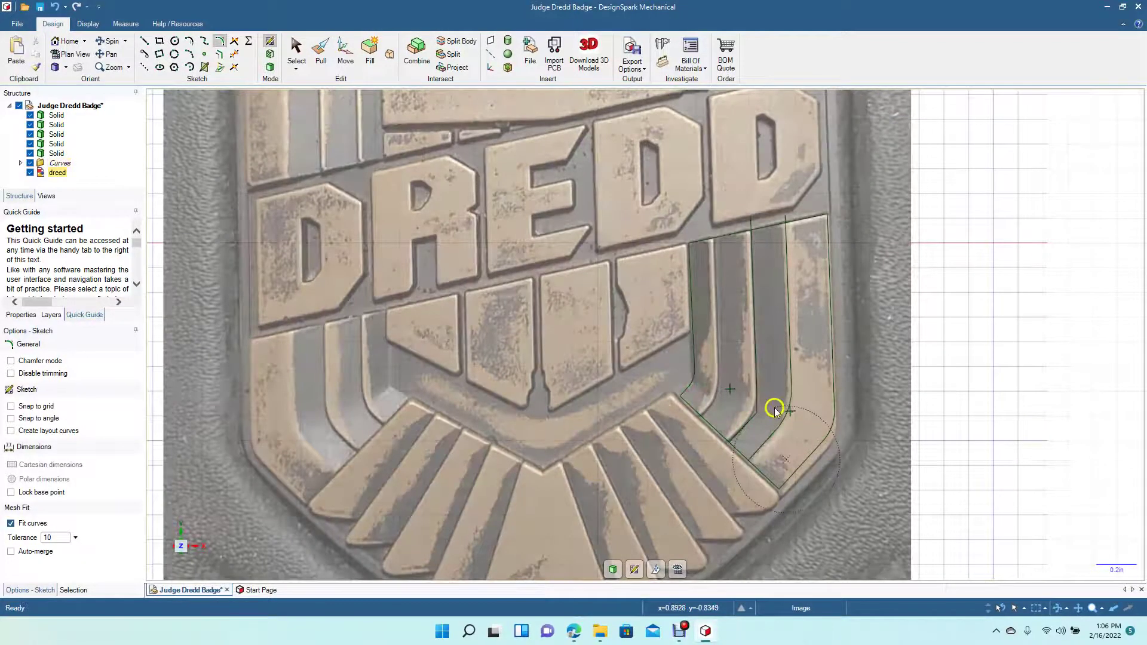
left_click(772, 409)
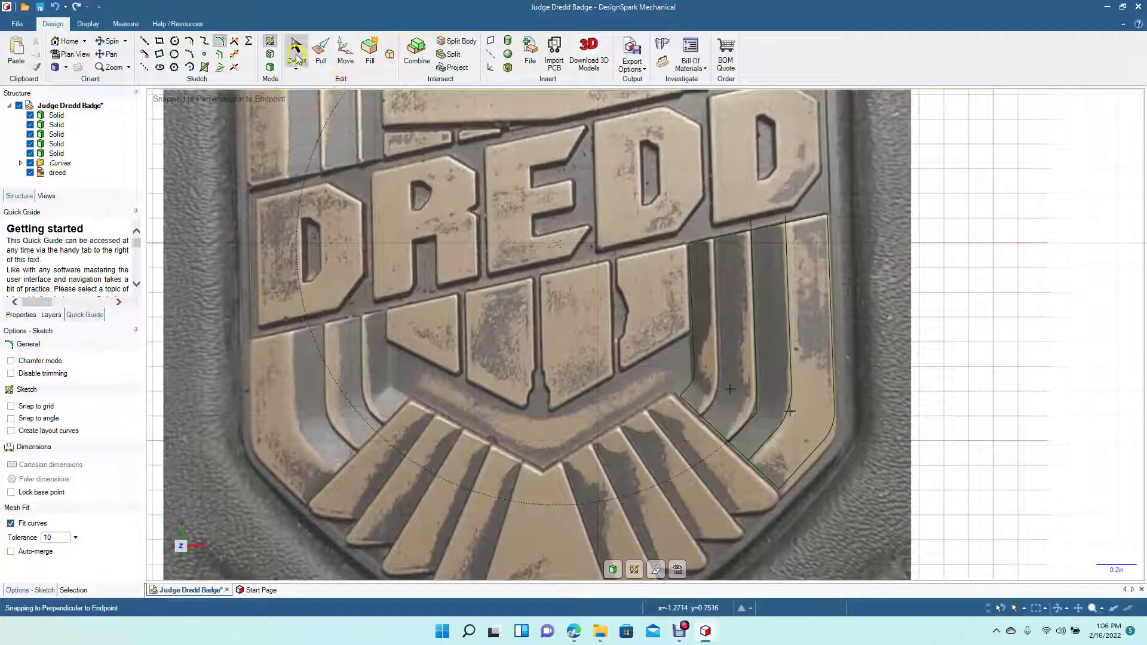
- Round the remaining sharp corner at the second strip line's lower bend to a radius of about 0.18 in
left_click(296, 53)
left_click(747, 362)
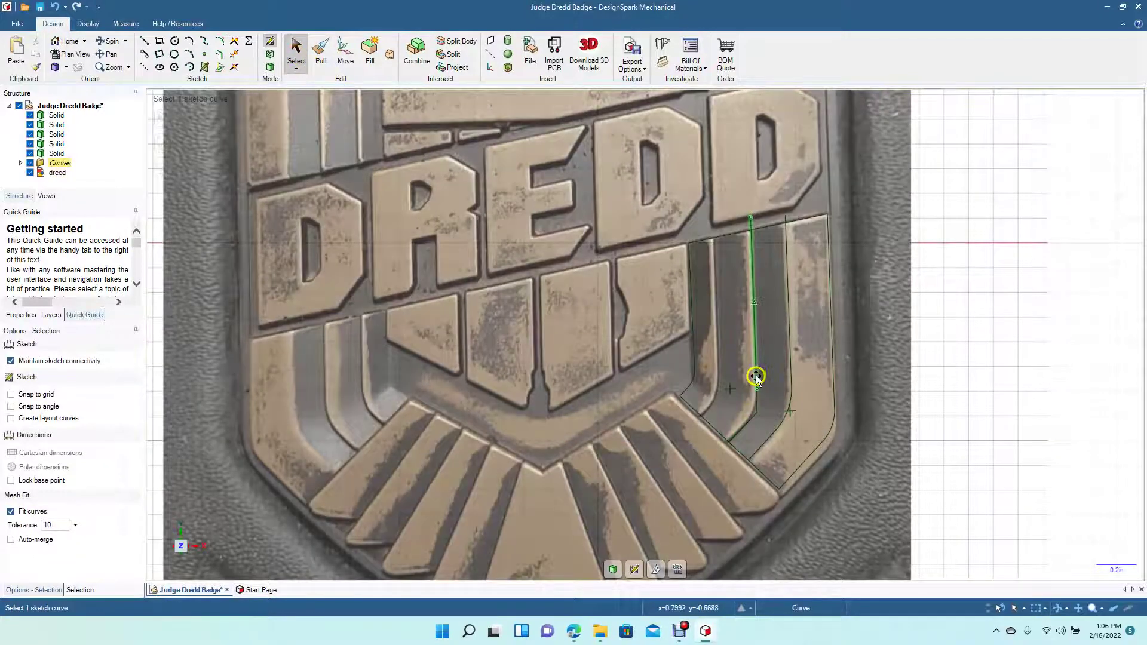
scroll(714, 460, "up", 5)
key("Escape")
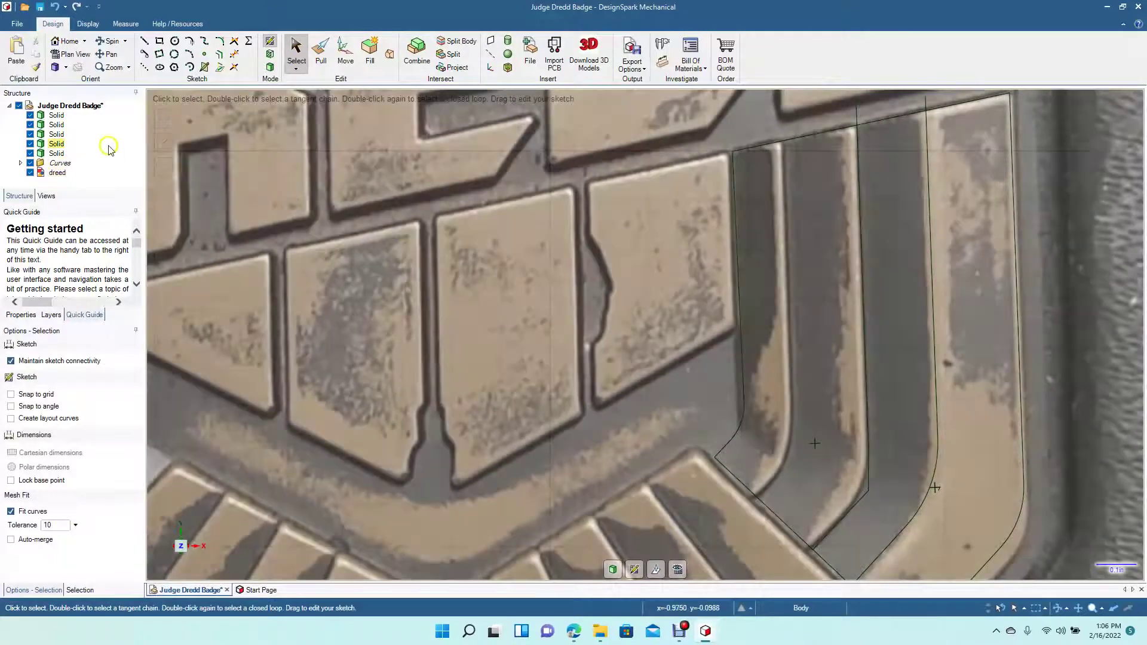
left_click(218, 41)
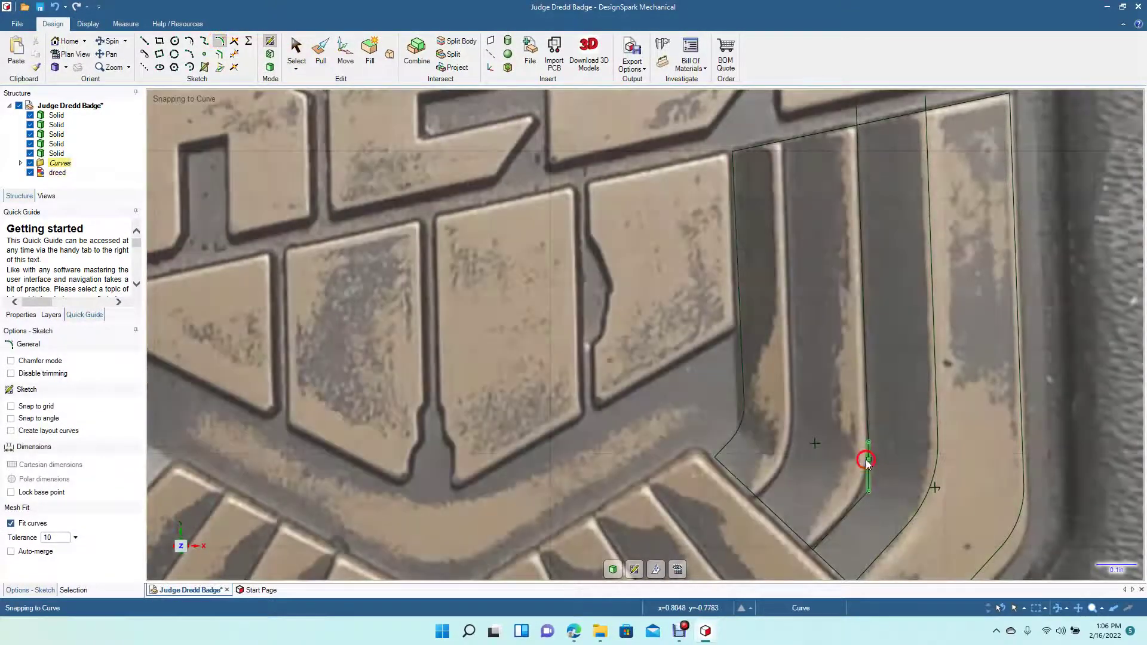
left_click(867, 461)
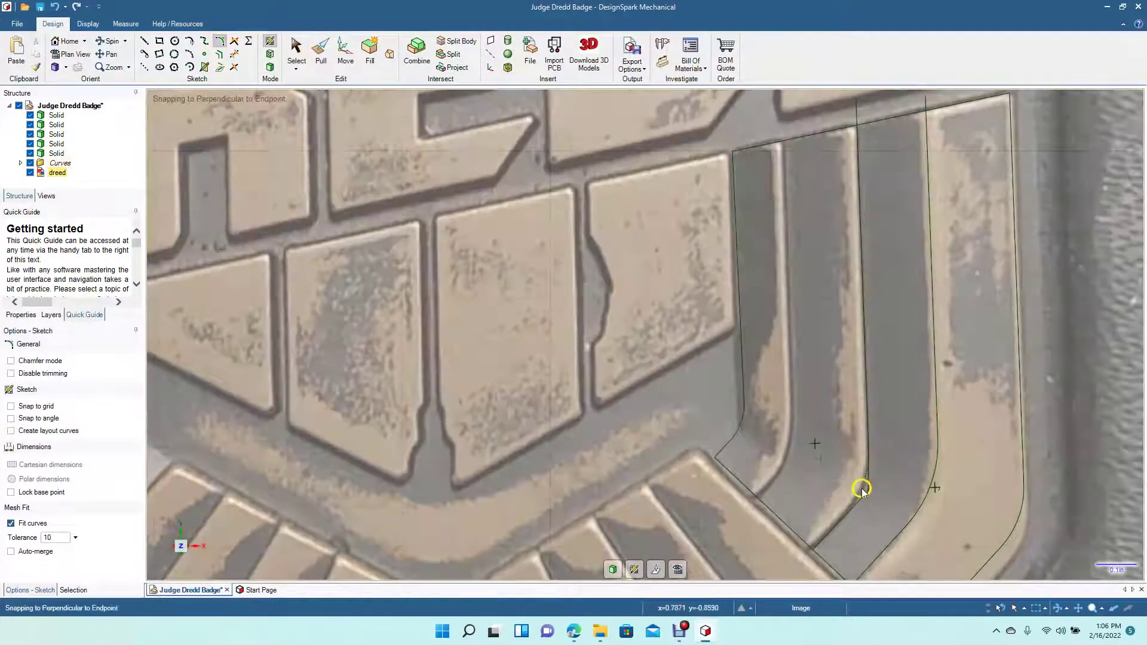
left_click(847, 507)
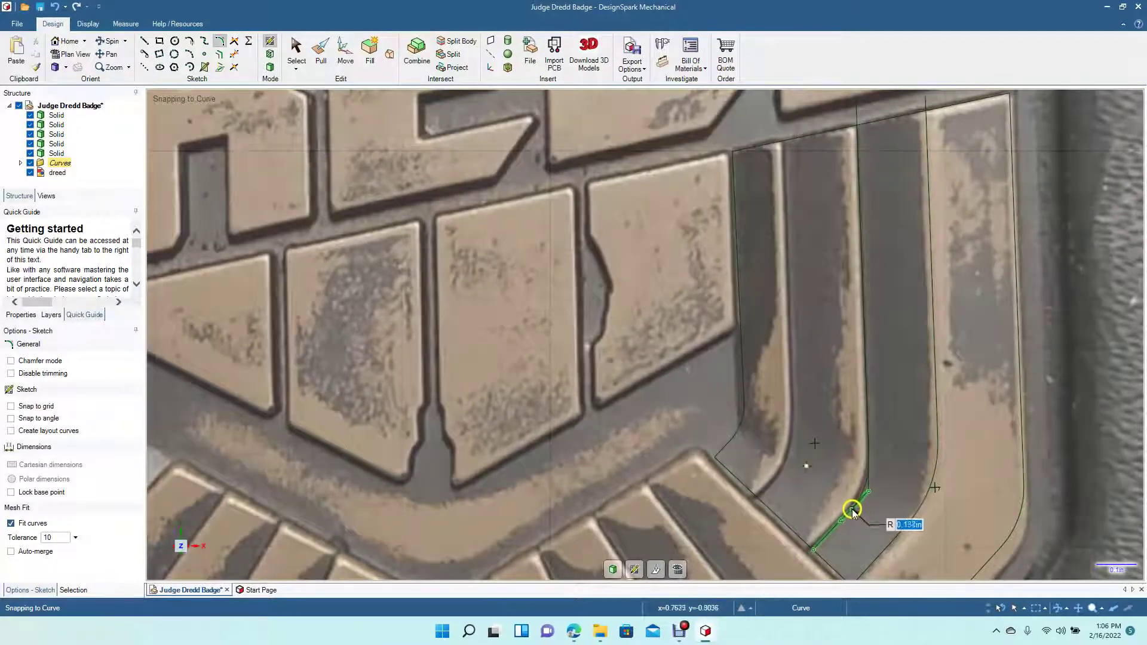
left_click(852, 509)
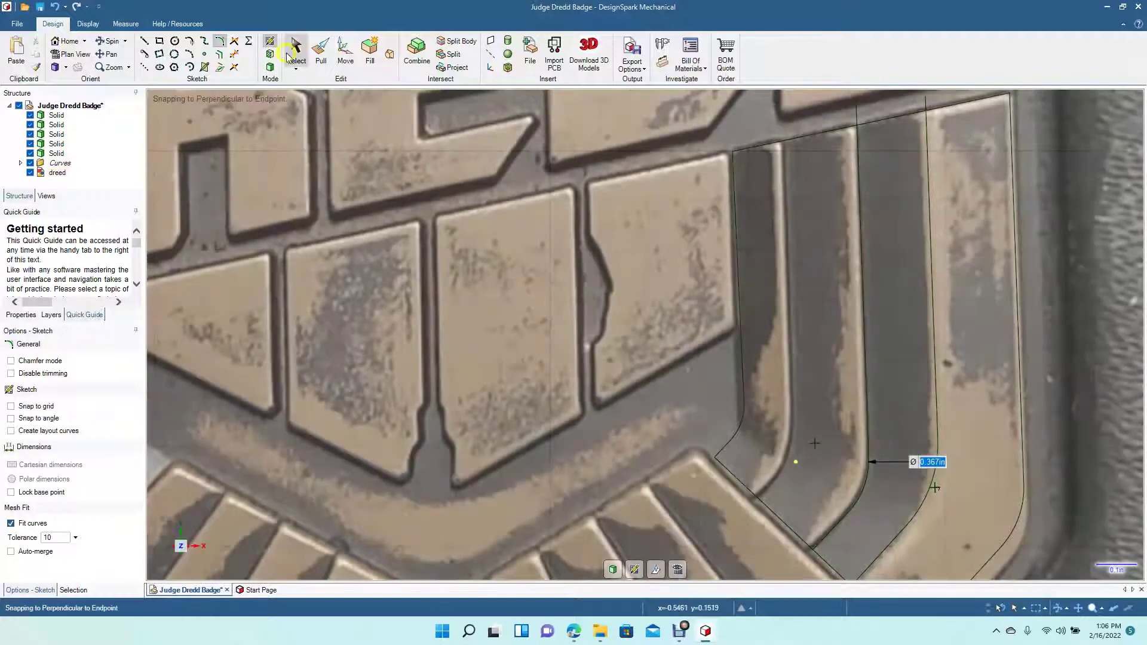
left_click(295, 49)
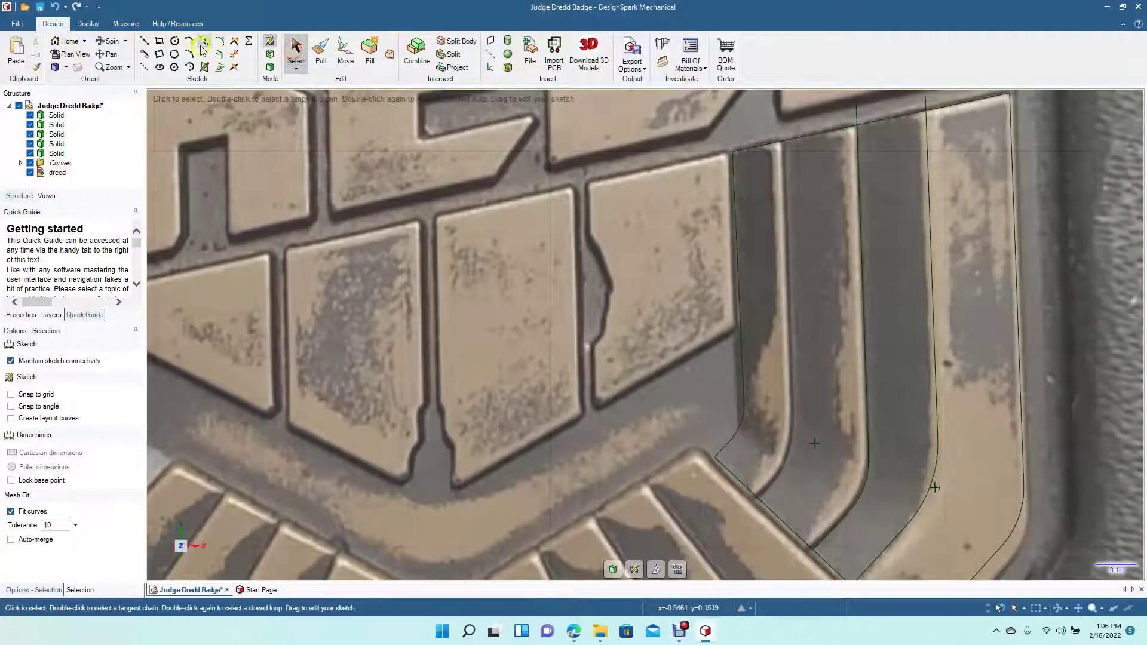
- Draw the innermost strip line from the panel's upper edge about 0.77 in down, plus a slanted segment of about 0.163 in to the feather edge
left_click(145, 42)
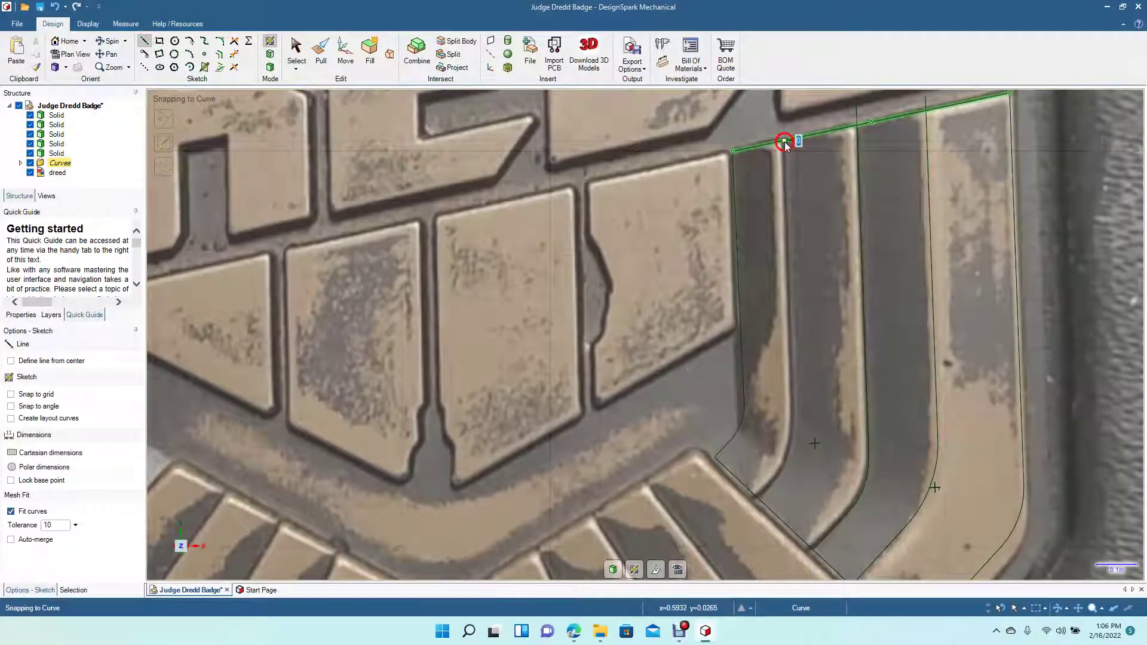
left_click(784, 142)
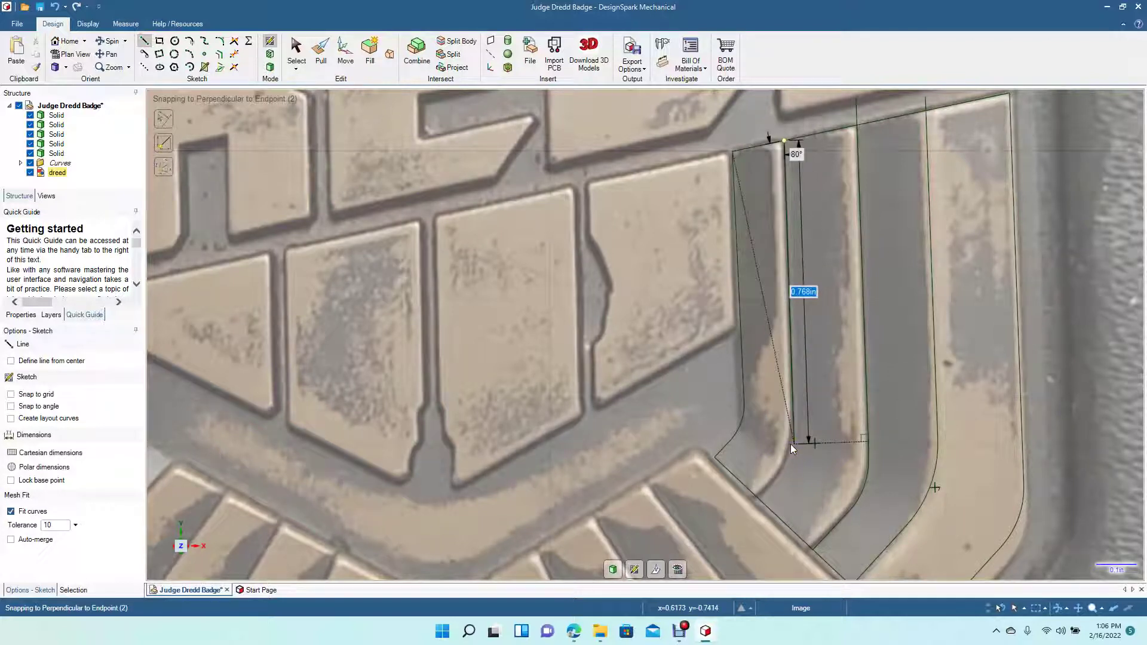
left_click(790, 443)
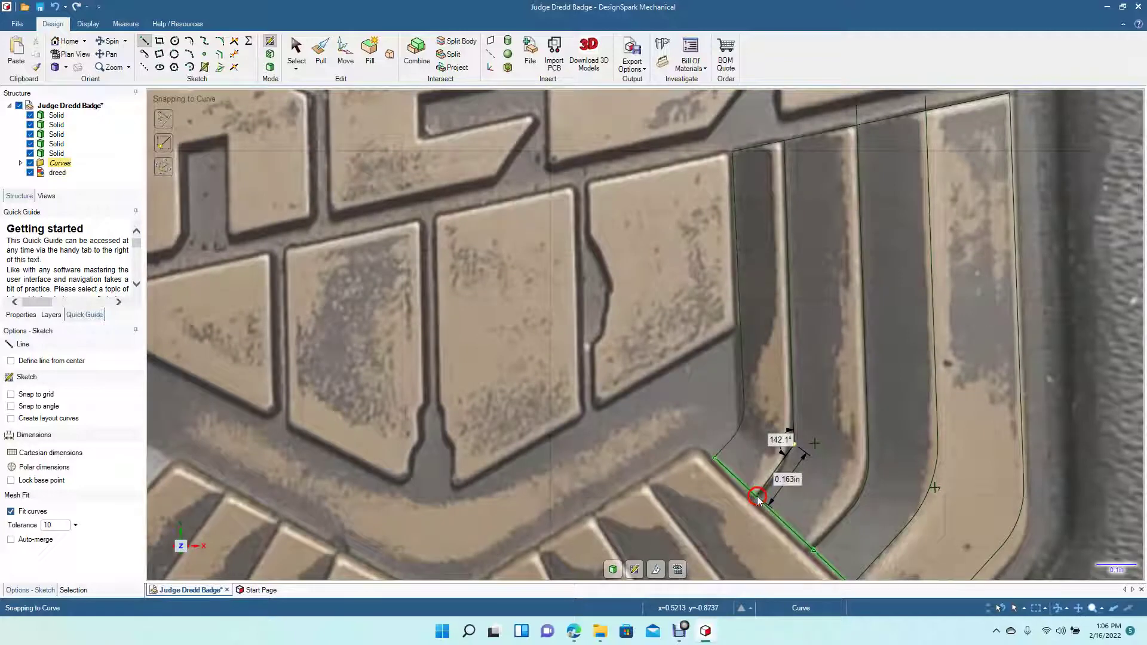
left_click(758, 499)
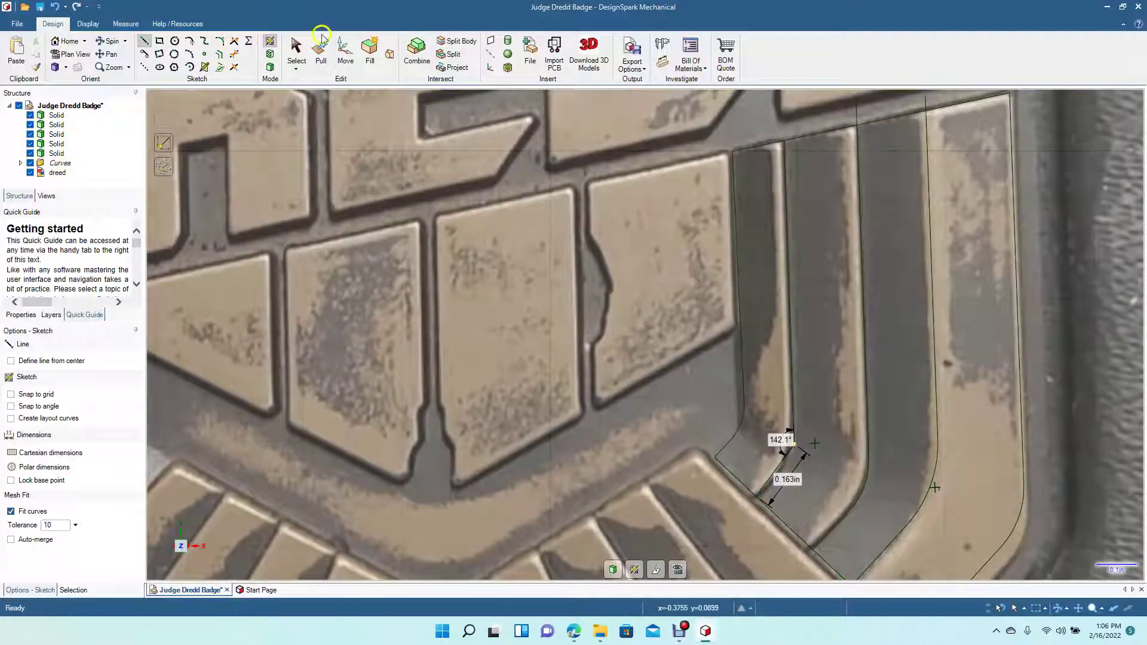
left_click(285, 49)
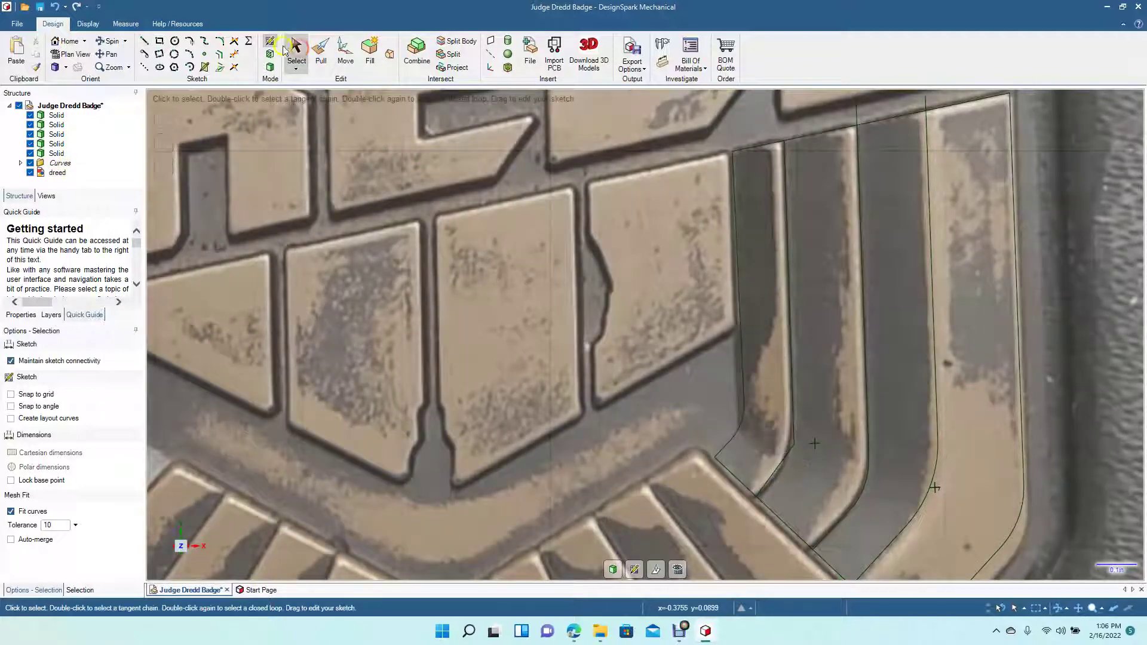
- Round the innermost strip line's lower bend to a diameter of about 0.367 in
left_click(221, 41)
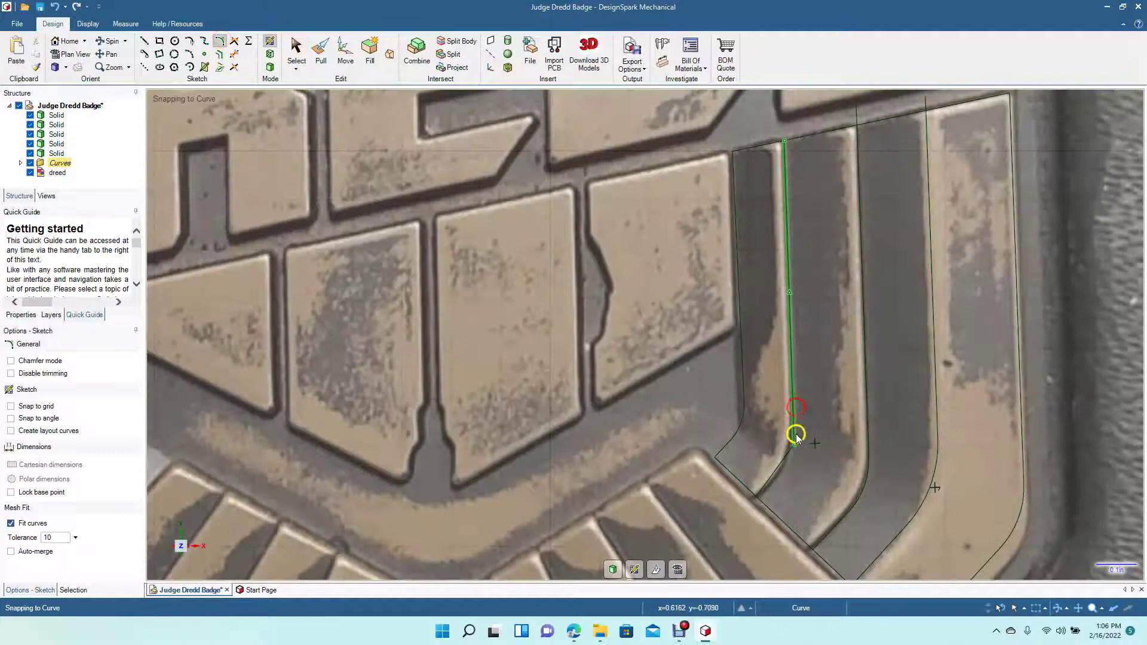
left_click(796, 436)
left_click(779, 468)
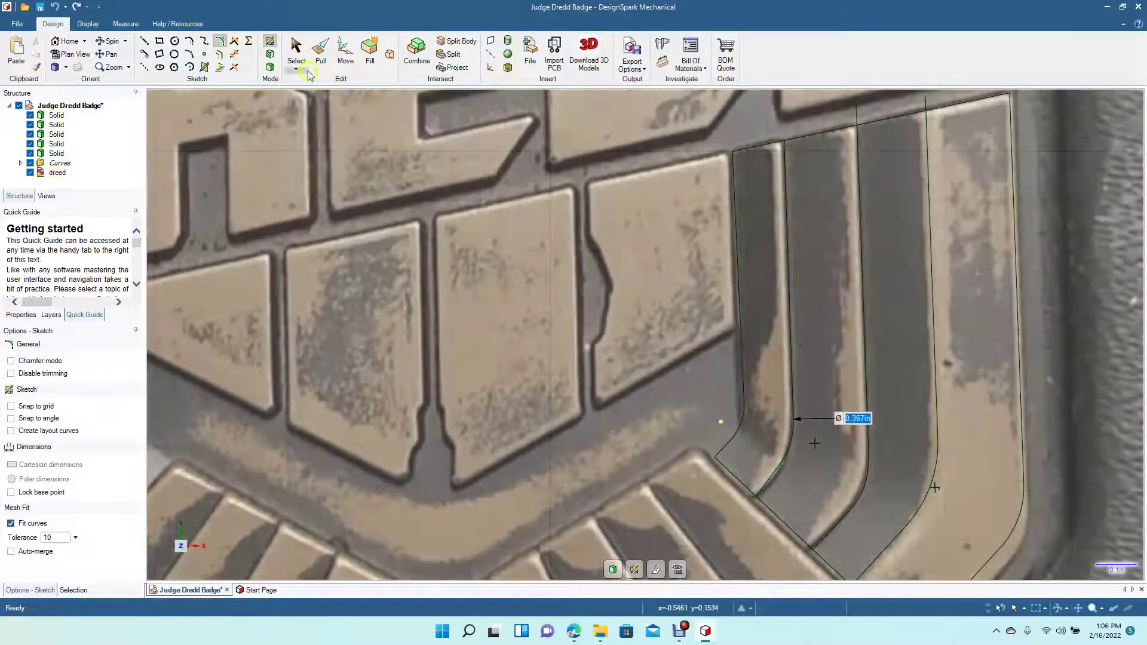
left_click(306, 71)
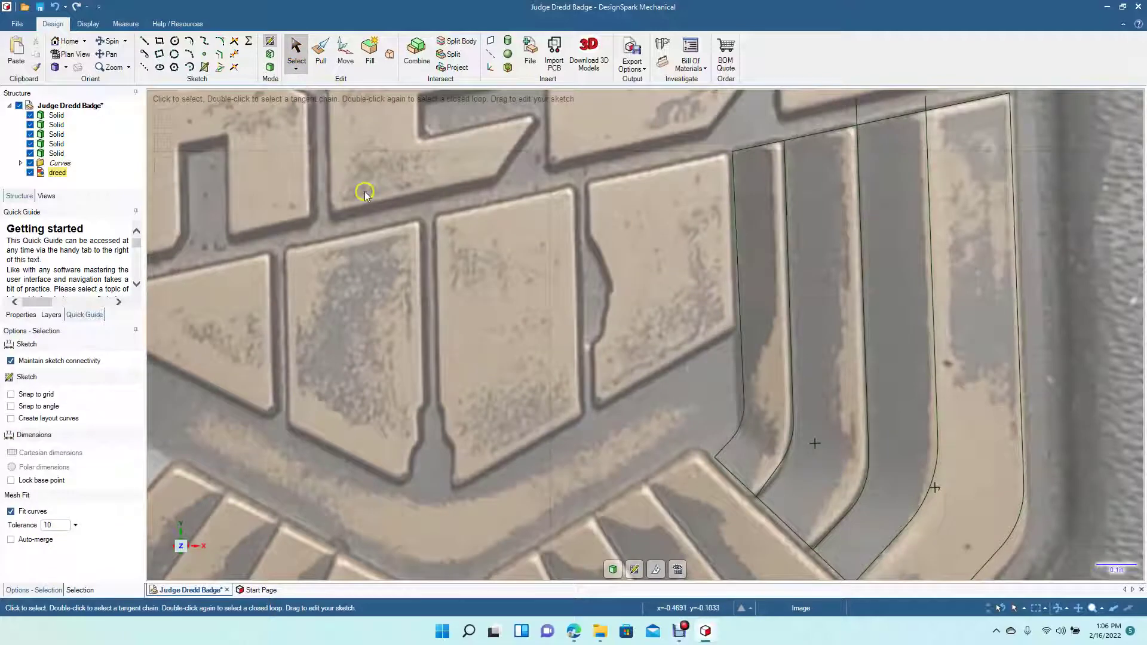
- Trim the strip line ends that project above the wing panel's slanted upper edge
left_click(234, 36)
left_click(234, 55)
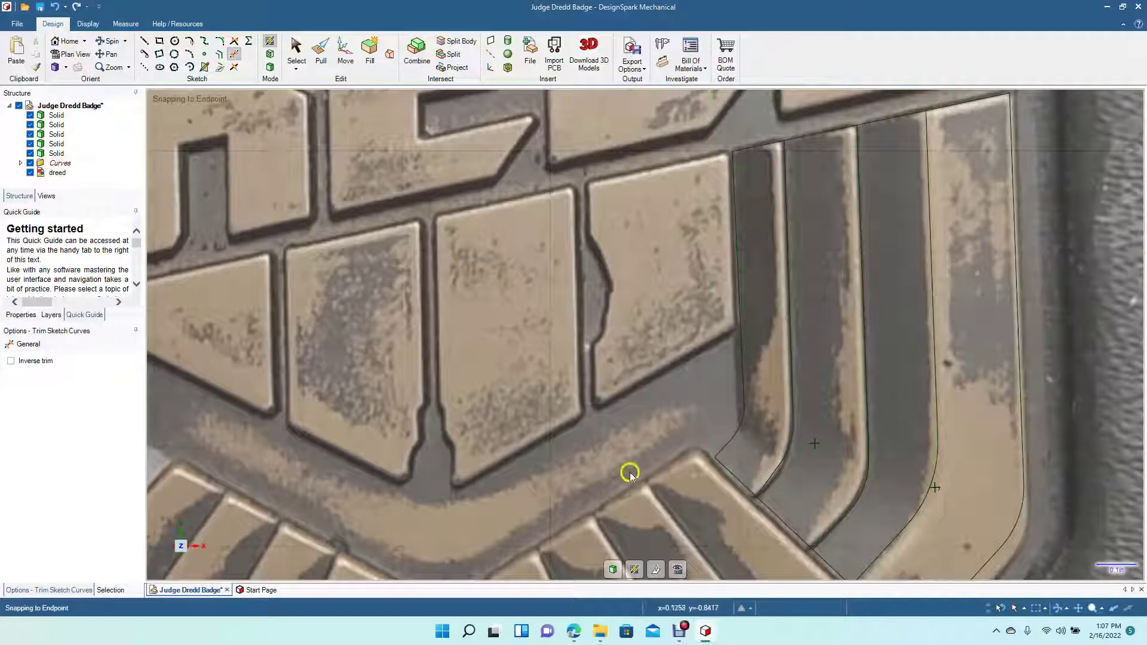
scroll(630, 473, "down", 4)
scroll(629, 472, "down", 3)
- Move the whole wing panel sketch about 4.09 in off the photo and about 1.61 in down, into empty space below the badge model
left_click(296, 51)
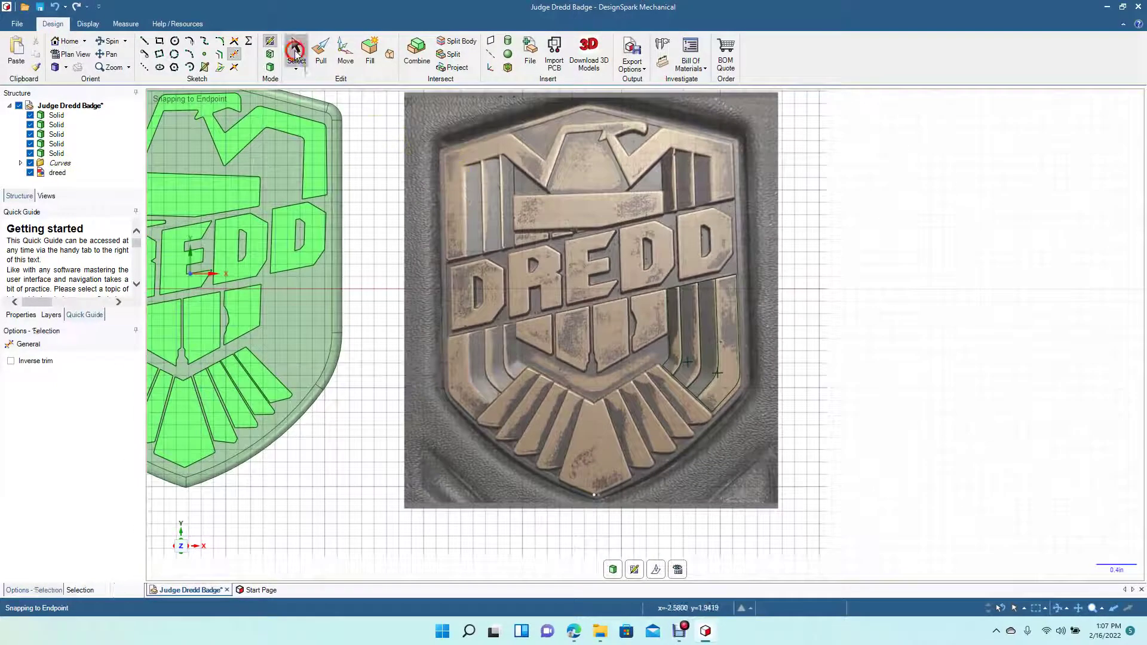
left_click_drag(823, 467, 650, 270)
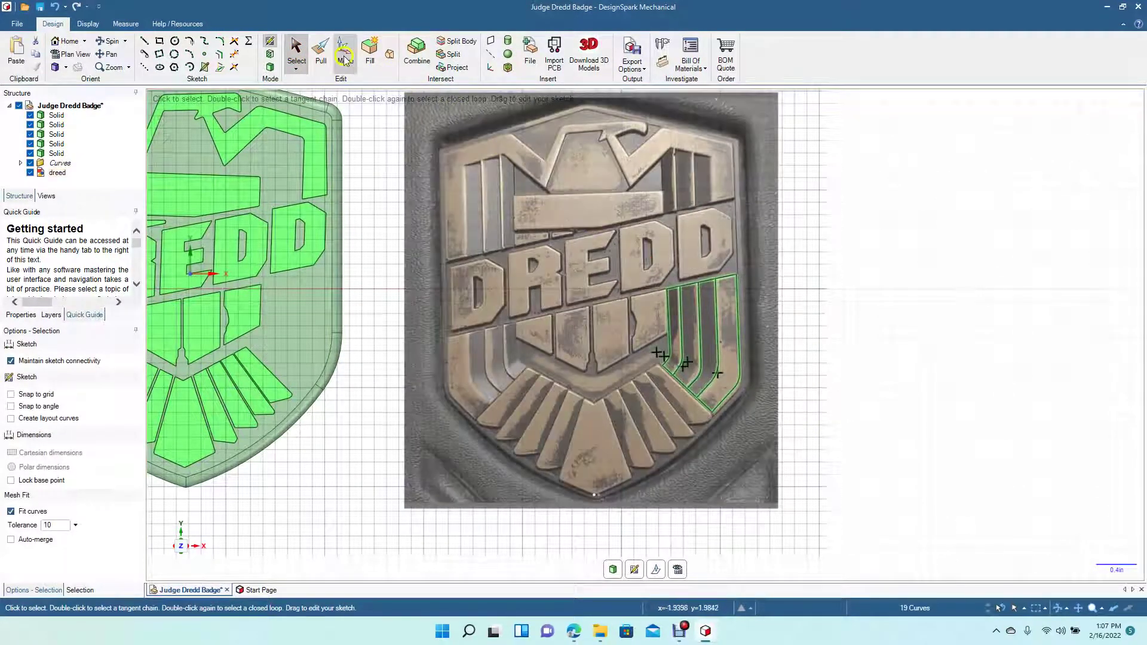
left_click(345, 52)
left_click_drag(745, 345, 341, 374)
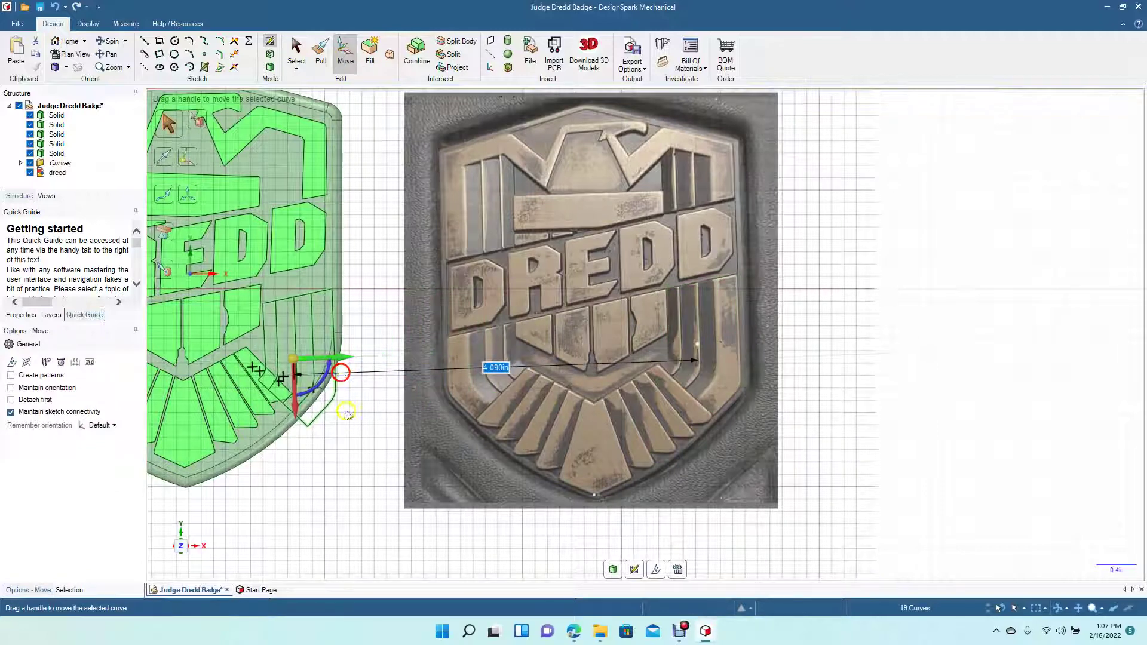
left_click_drag(298, 415, 299, 387)
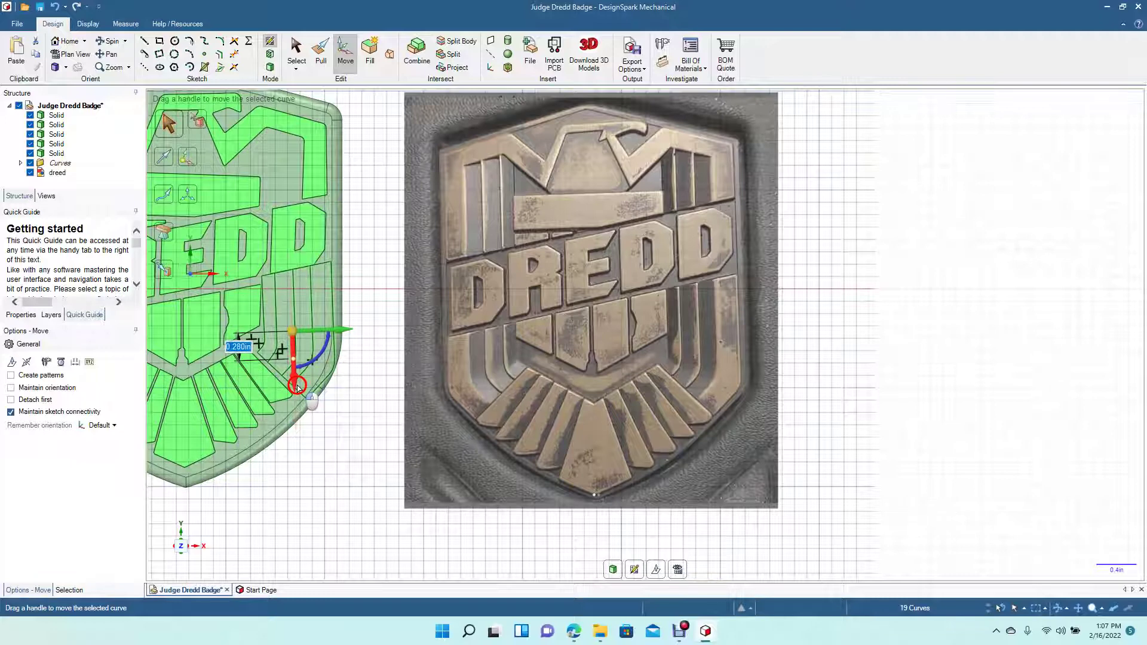
left_click_drag(298, 387, 316, 573)
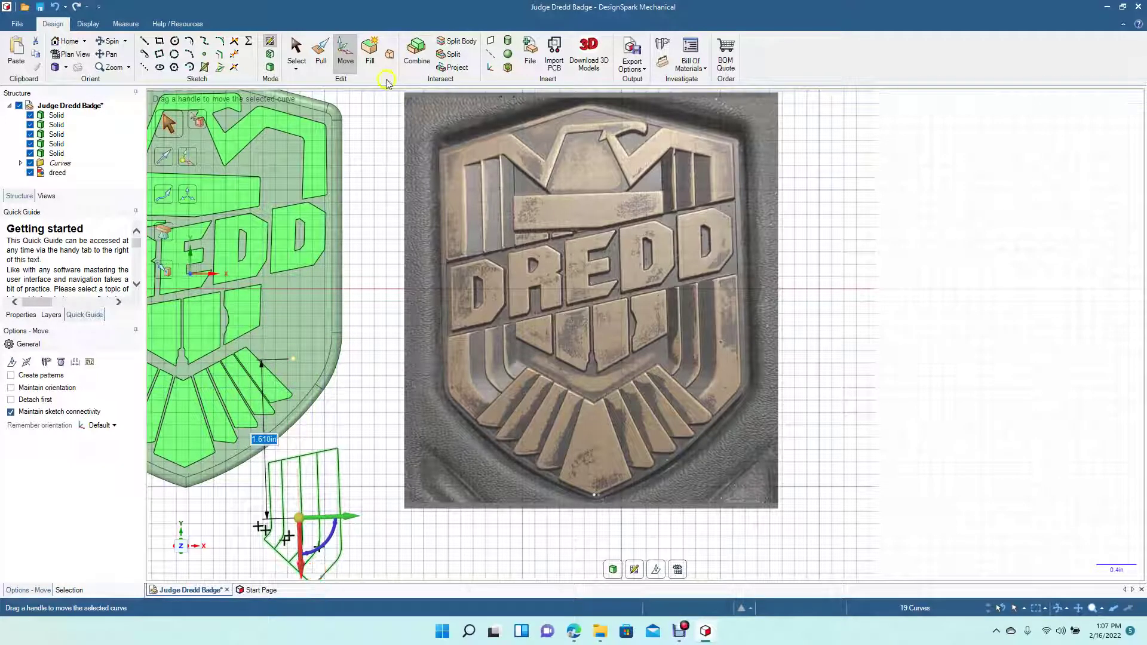
- Try to fill the moved wing panel sketch with surfaces, and undo the fill
left_click(370, 48)
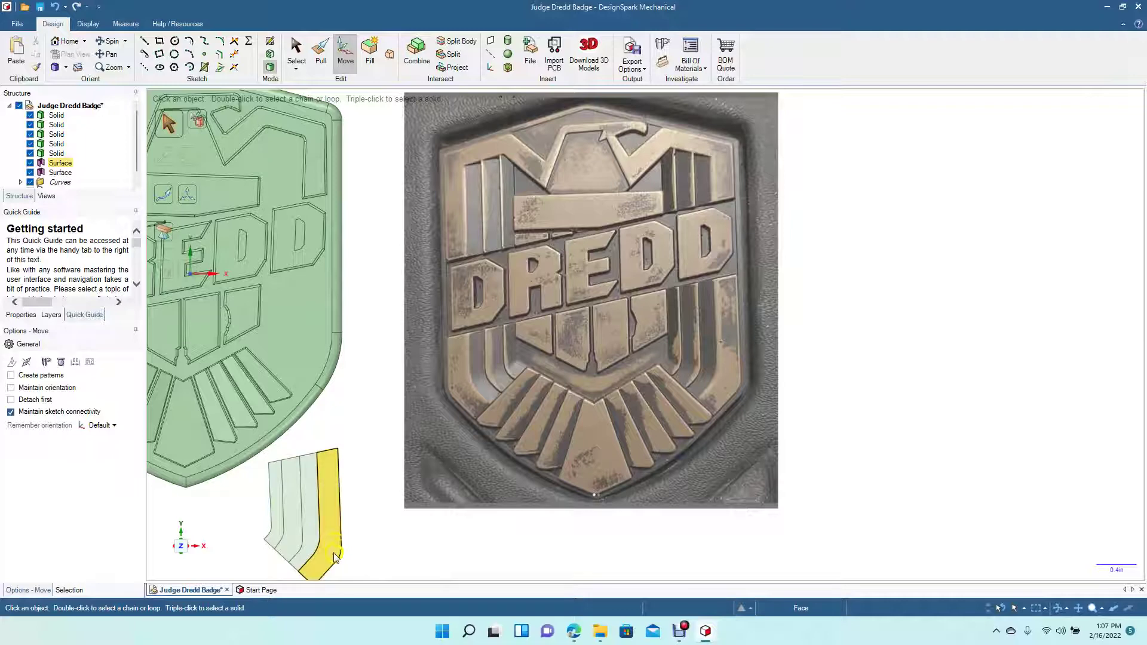
left_click(111, 53)
left_click_drag(308, 307, 419, 203)
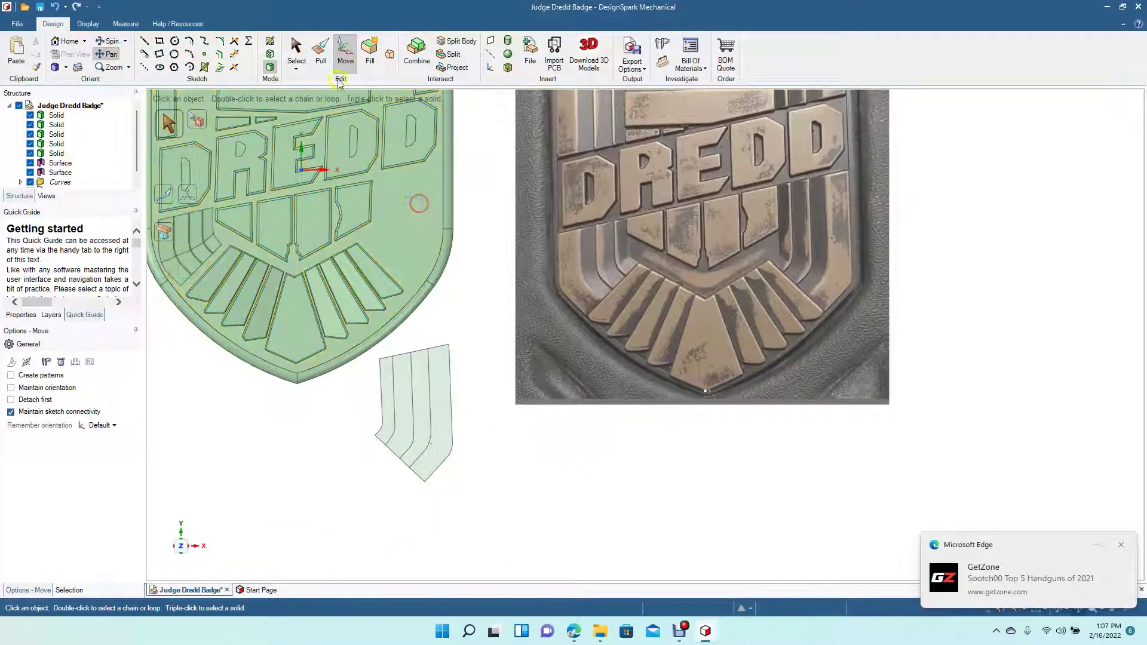
left_click(297, 51)
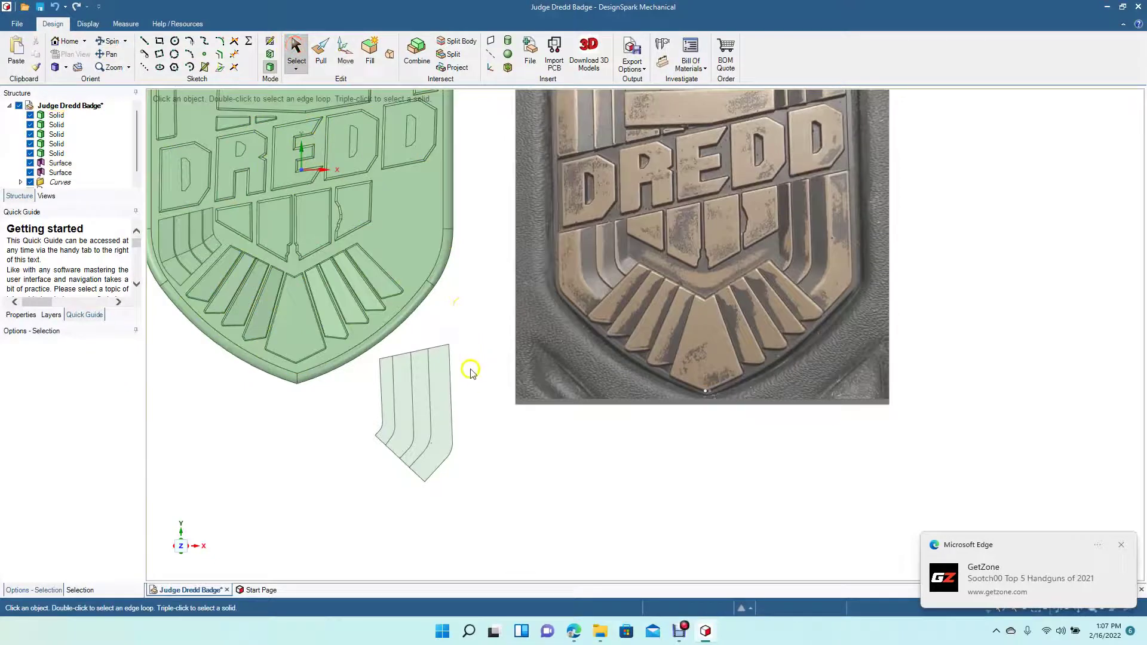
key("ctrl+z")
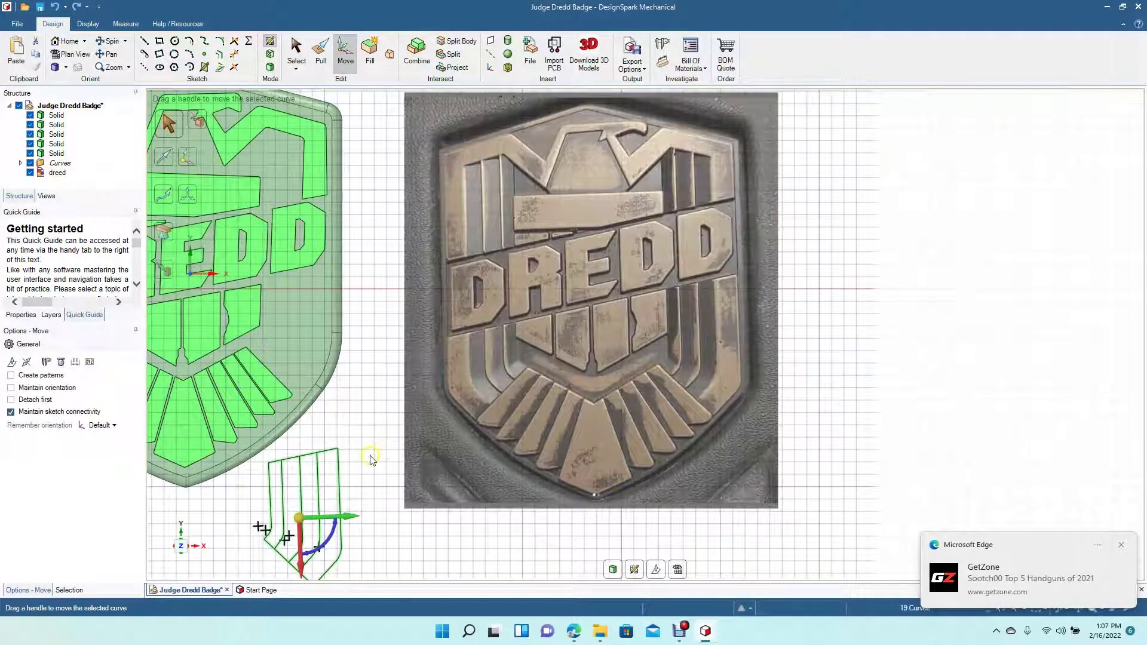
- Rotate the wing panel sketch slightly so that its long strip lines stand vertical
left_click_drag(332, 539, 333, 539)
left_click(369, 532)
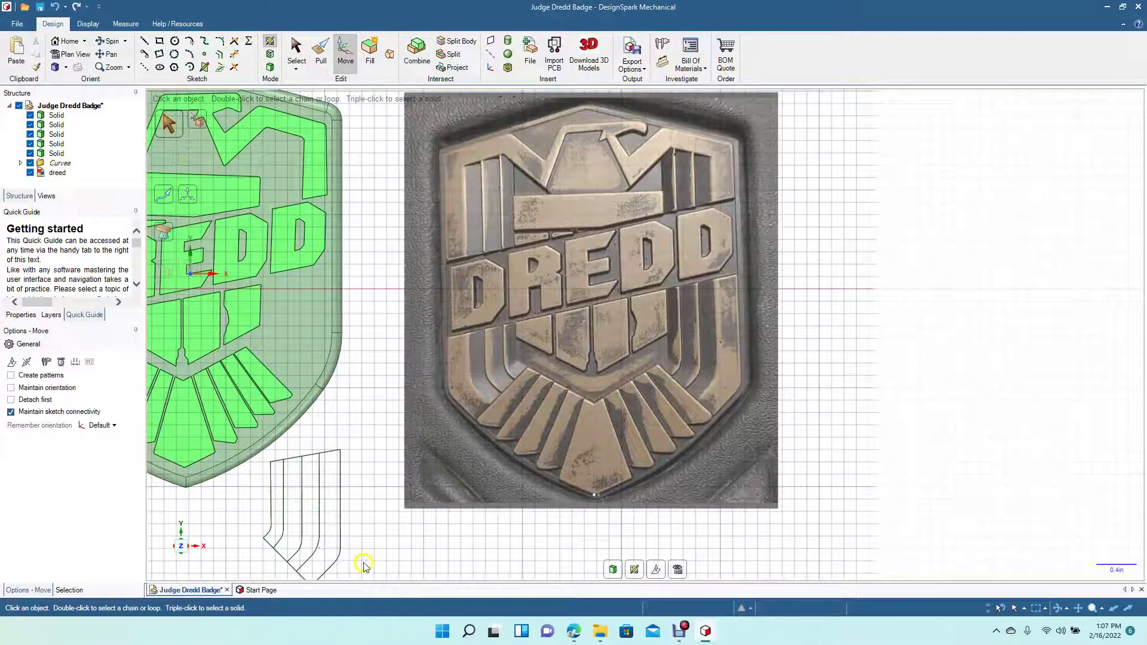
double_click(333, 545)
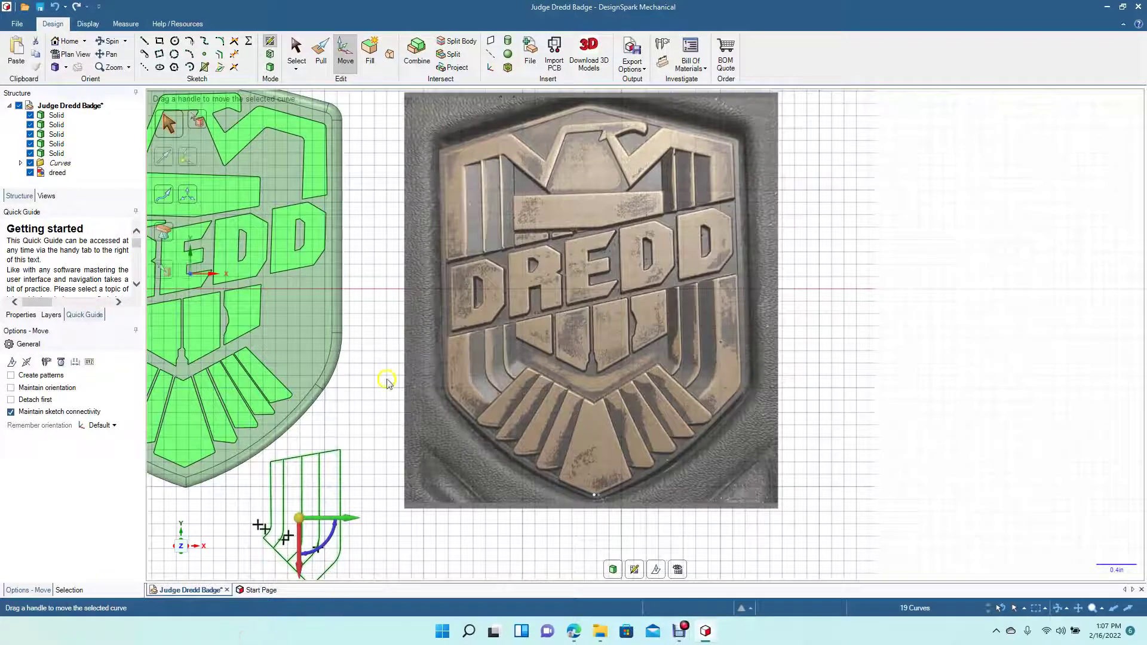
left_click(372, 356)
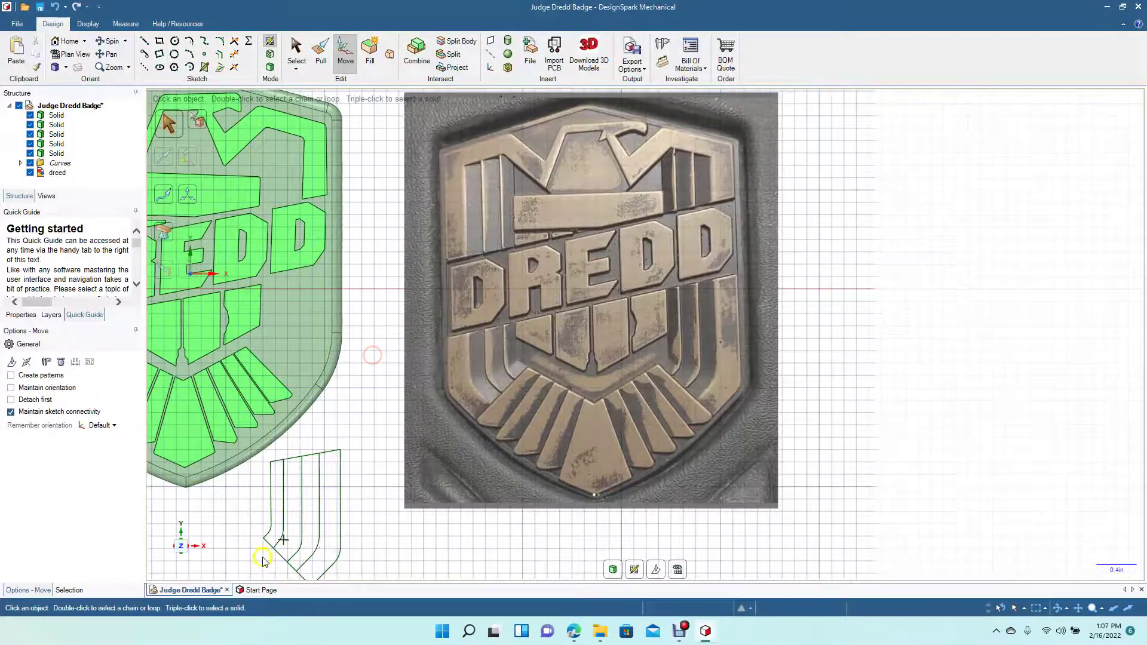
- Offset the wing panel's first interior strip line, nearest the shortest strip, slightly toward the next line, including its vertical, curved and slanted parts
scroll(263, 557, "up", 3)
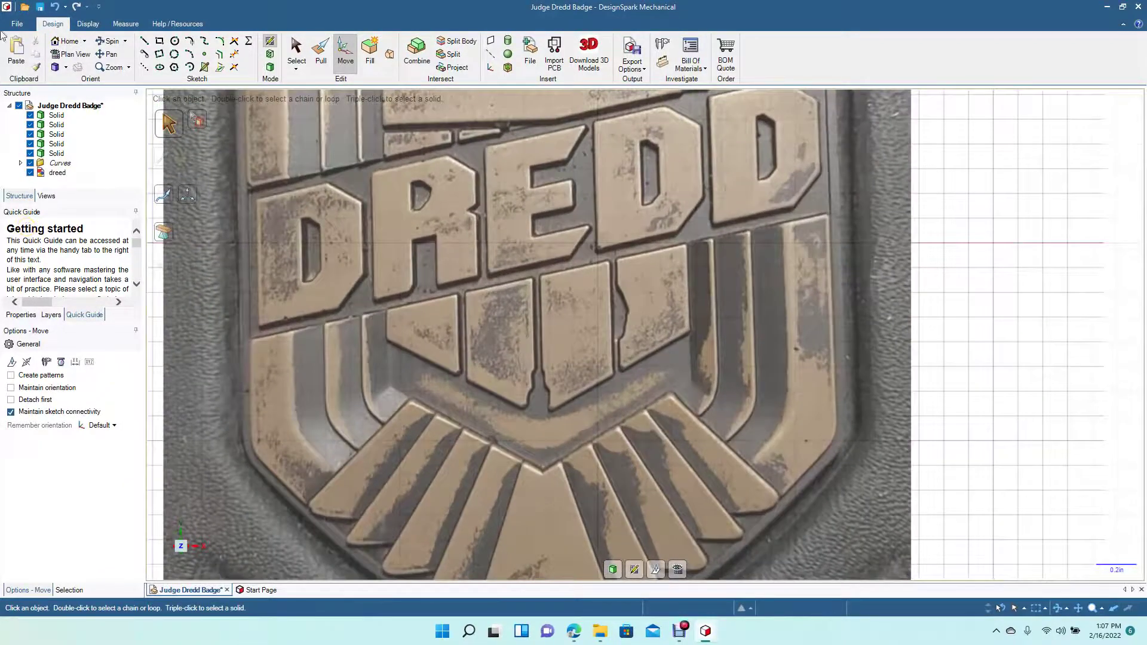
left_click(107, 53)
mouse_move(263, 268)
left_mouse_down()
mouse_move(725, 79)
mouse_move(755, 51)
left_mouse_up()
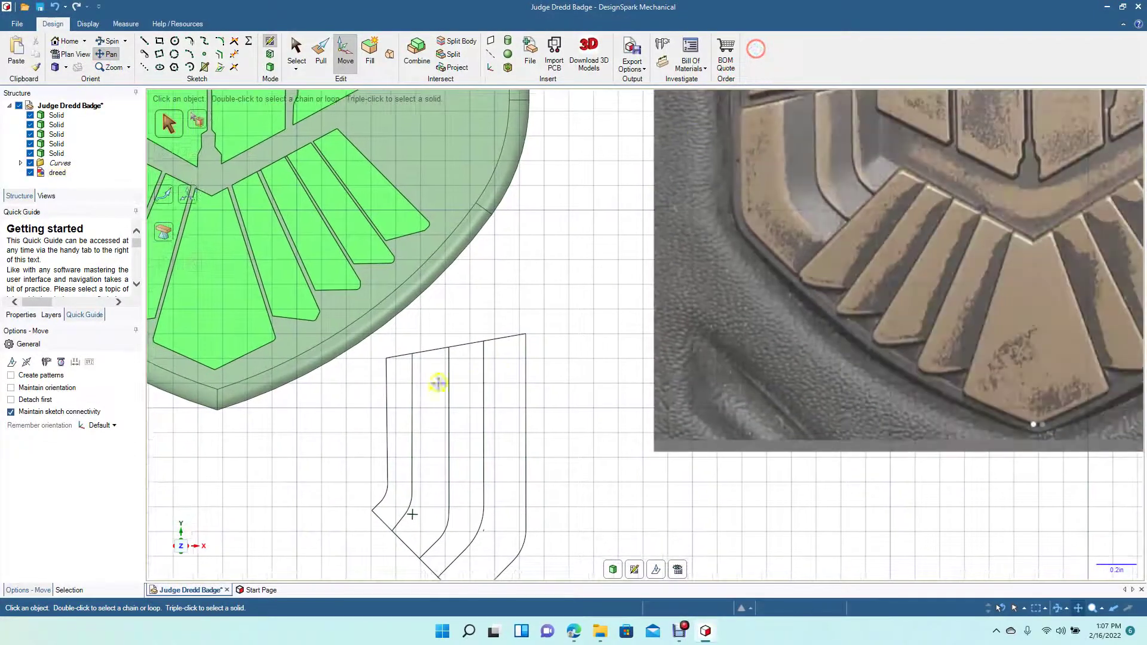
left_click(296, 53)
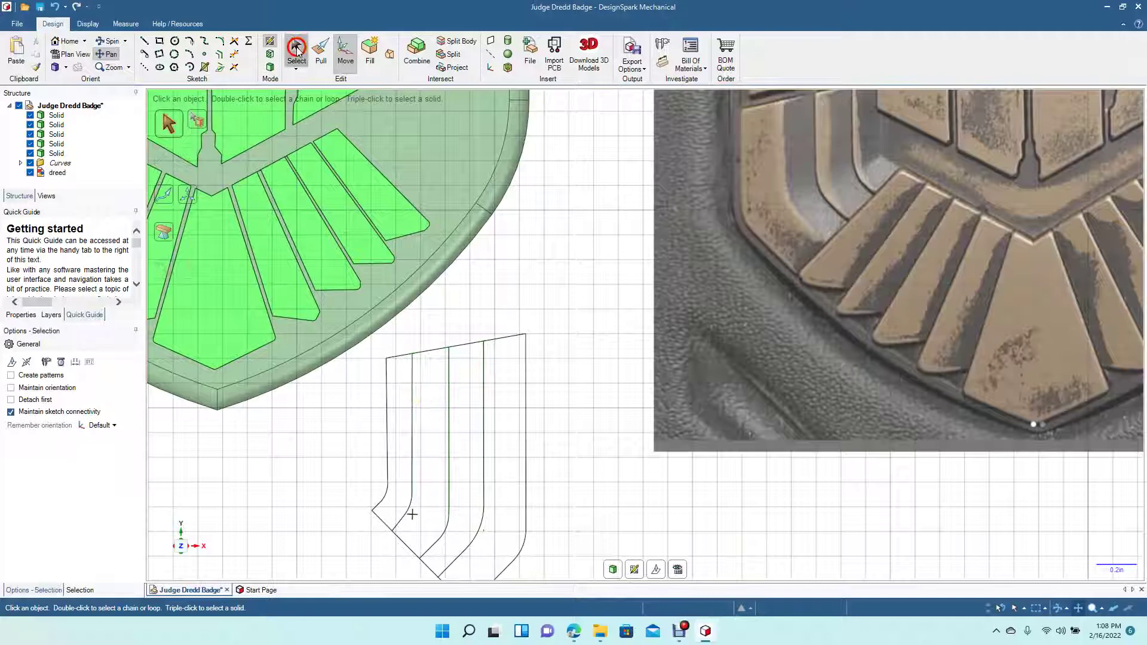
left_click(412, 410)
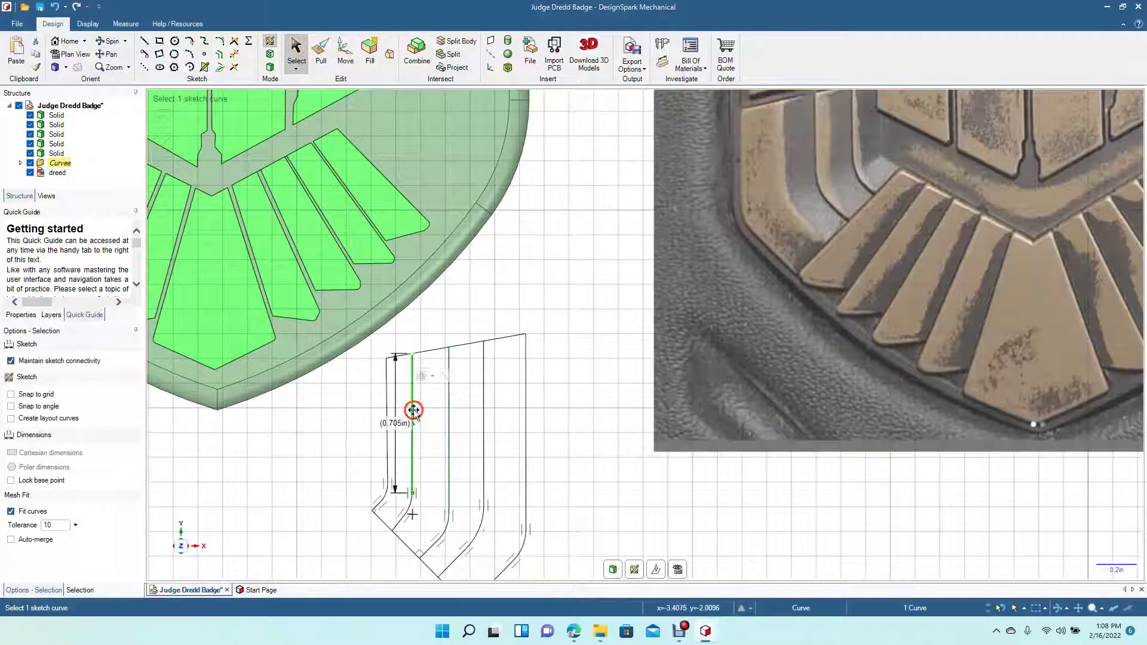
left_click(411, 500, "ctrl")
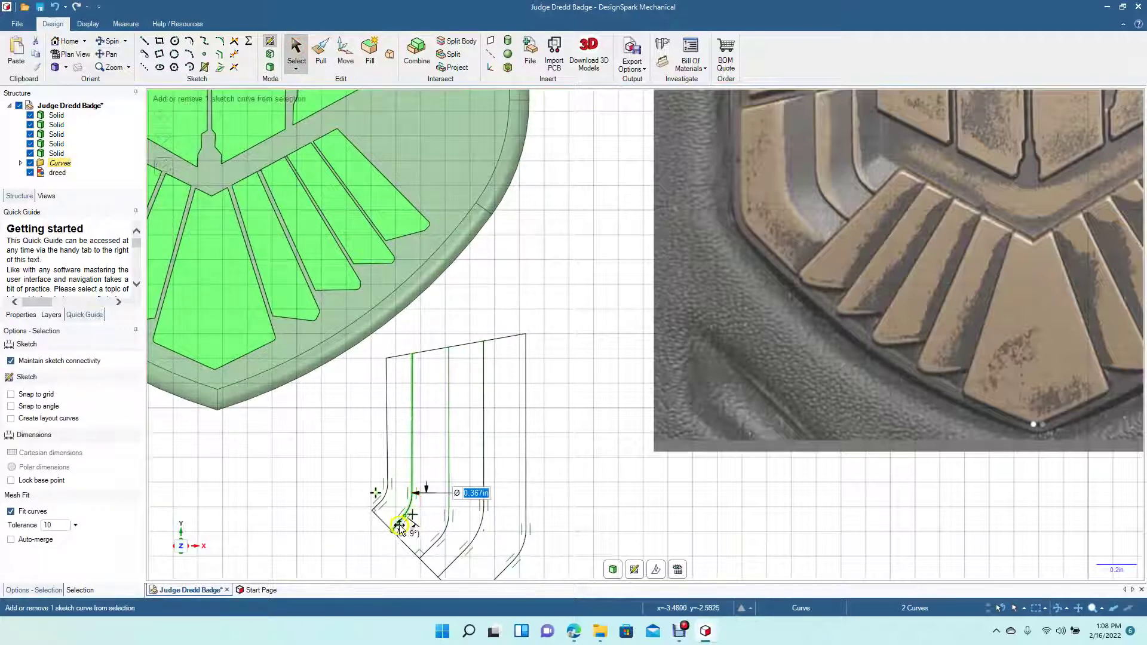
left_click(396, 524, "ctrl")
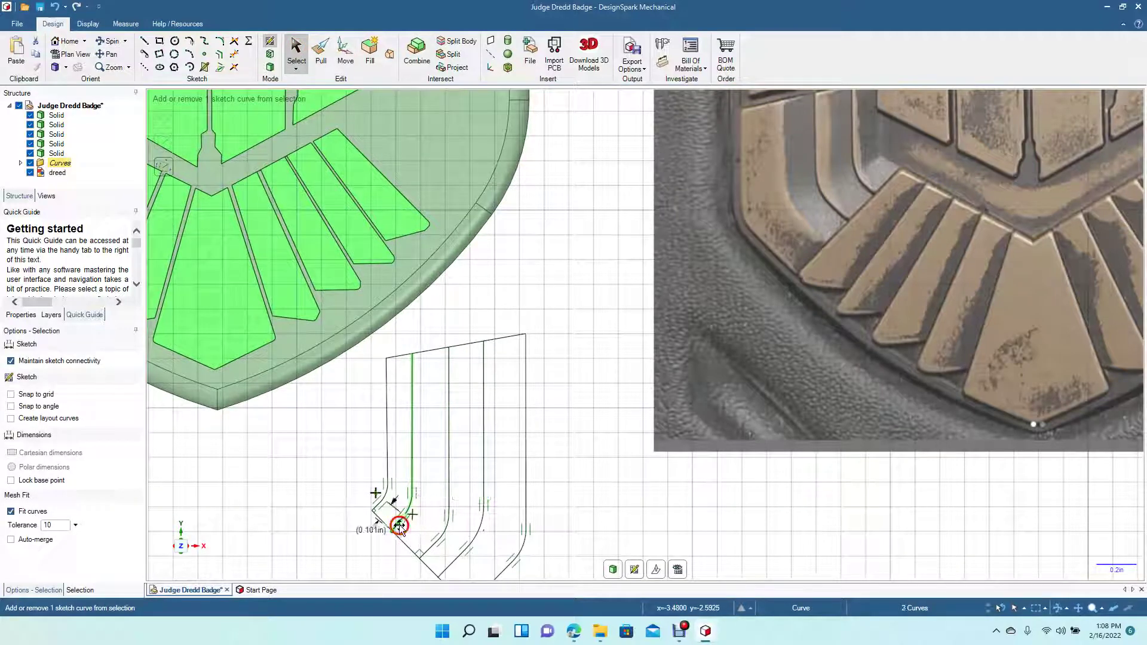
left_click(219, 53)
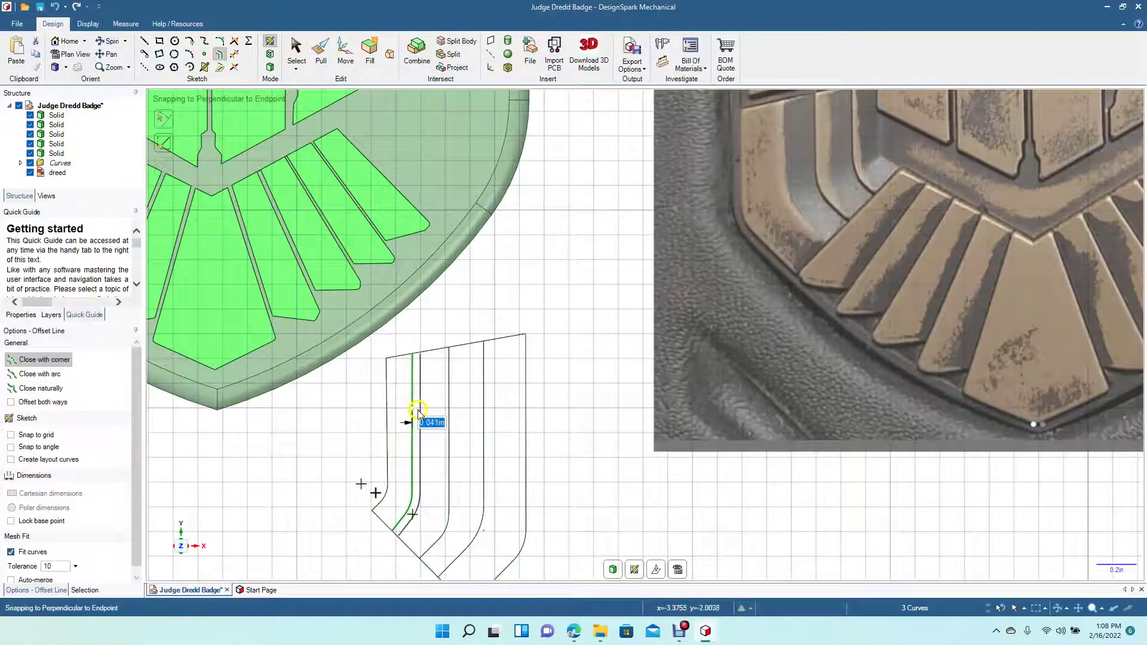
type("0.")
key("Return")
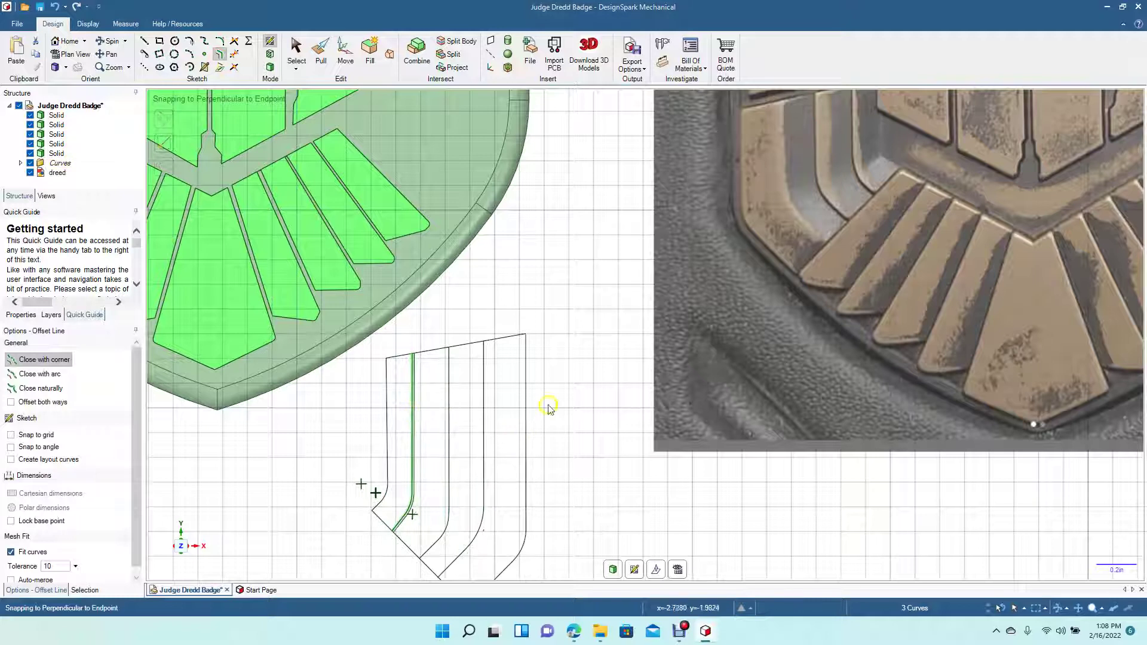
left_click(597, 394)
left_click(448, 412)
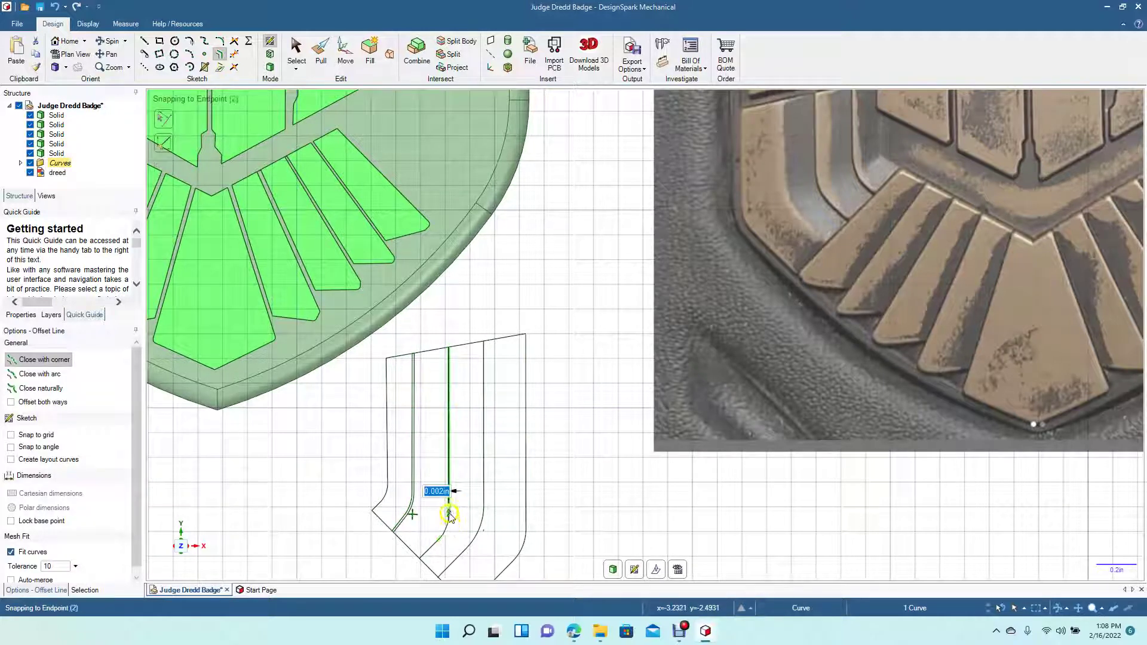
left_click(433, 543, "ctrl")
left_click(458, 545)
left_click(627, 428)
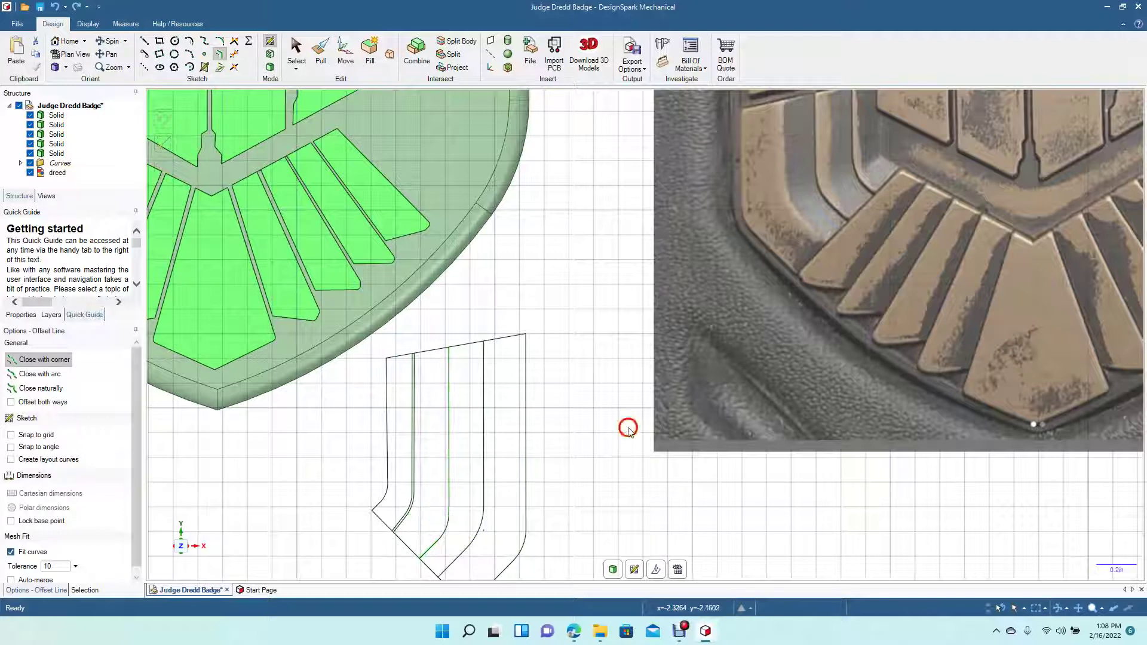
- Offset the second interior strip line's arc, slanted end and vertical part 0.010 in toward the third line
left_click(447, 525)
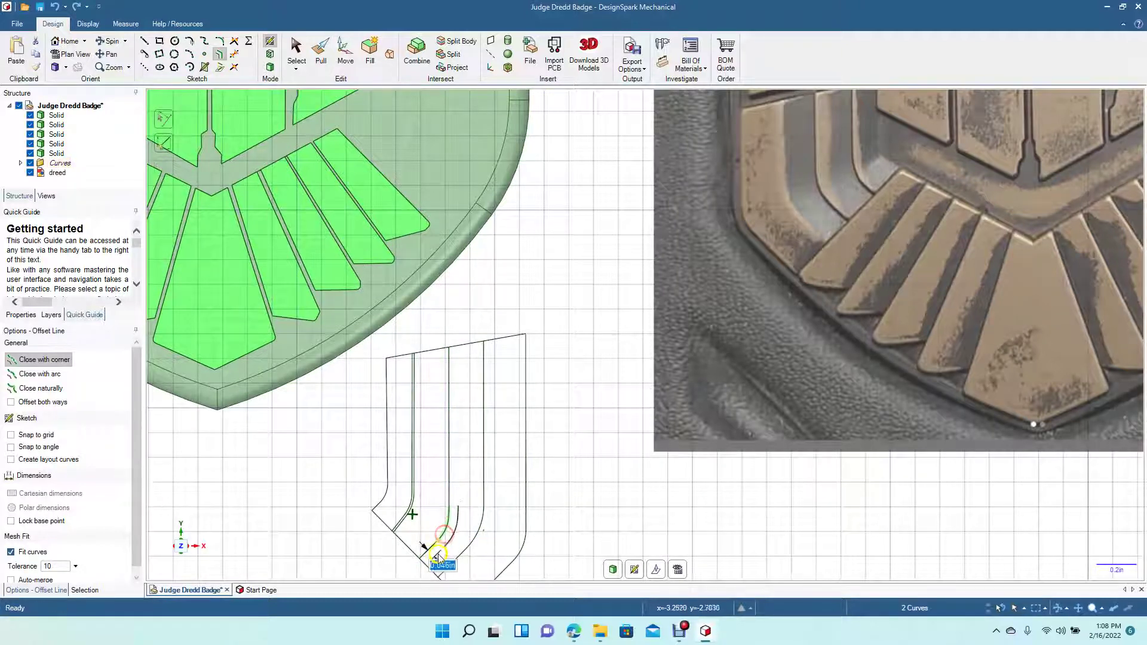
left_click(428, 549, "ctrl")
left_click(449, 461, "ctrl")
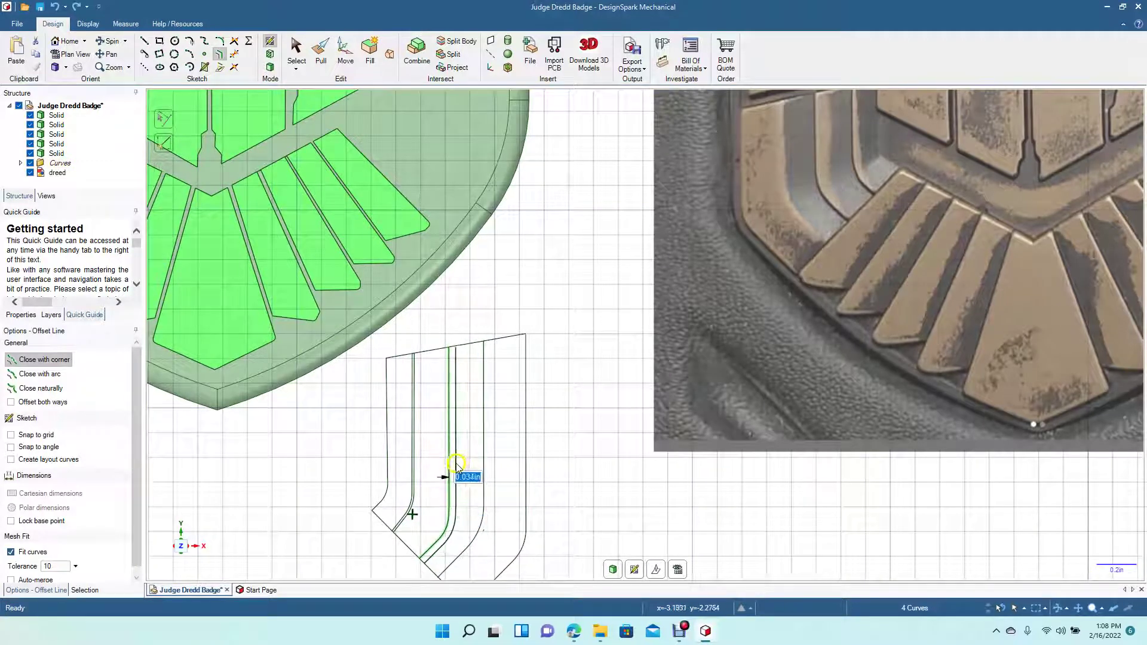
type("0.010")
key("Return")
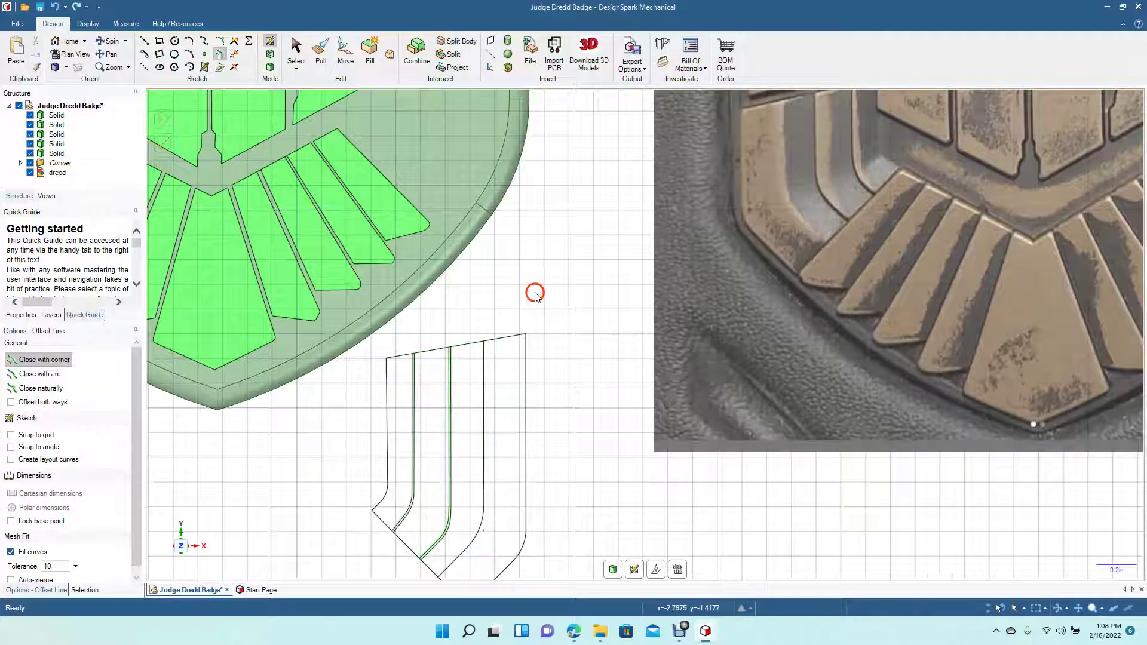
- Offset the third interior strip line's vertical, curved and slanted parts 0.01 in toward the panel's outermost edge
left_click(483, 401)
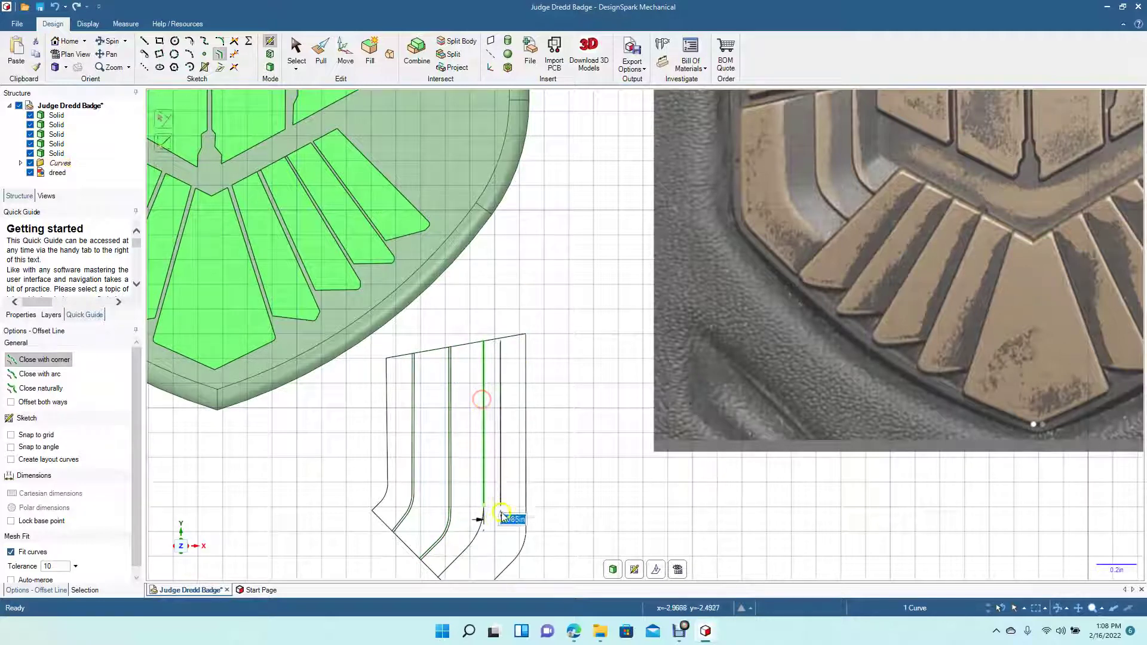
left_click(483, 522, "ctrl")
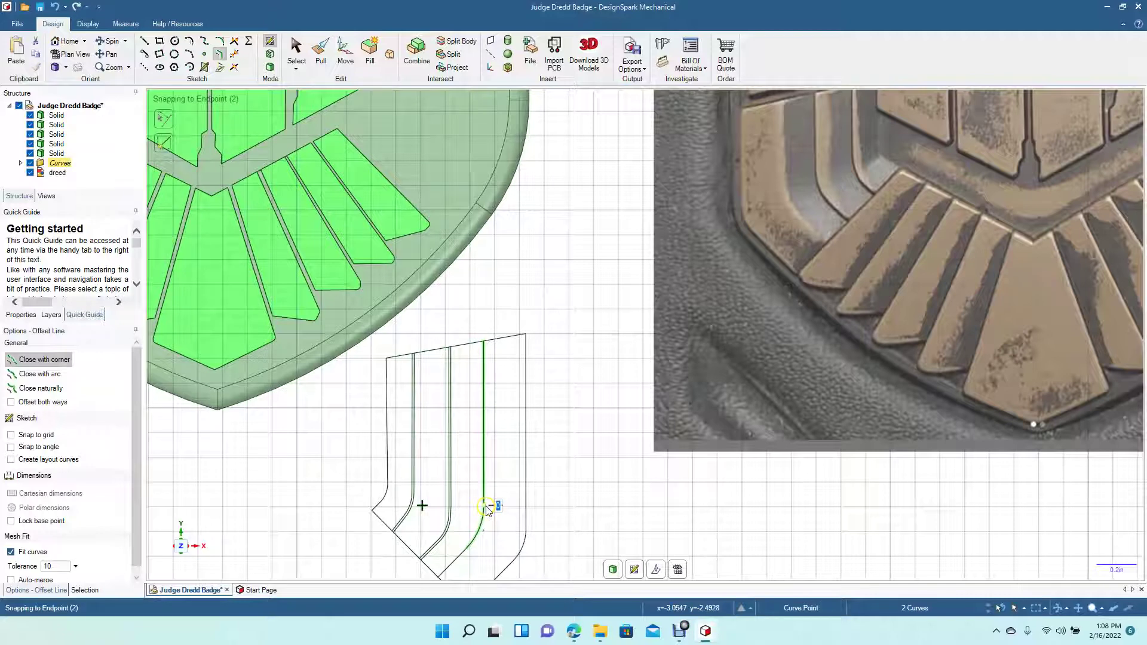
left_click(485, 506, "ctrl")
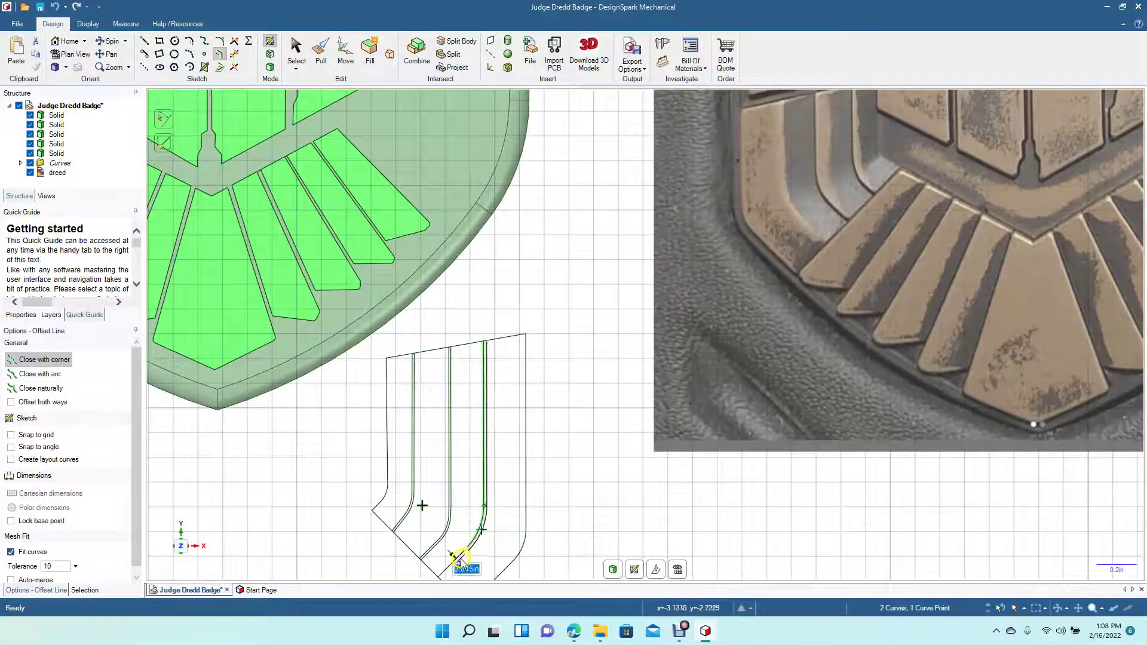
left_click(464, 560)
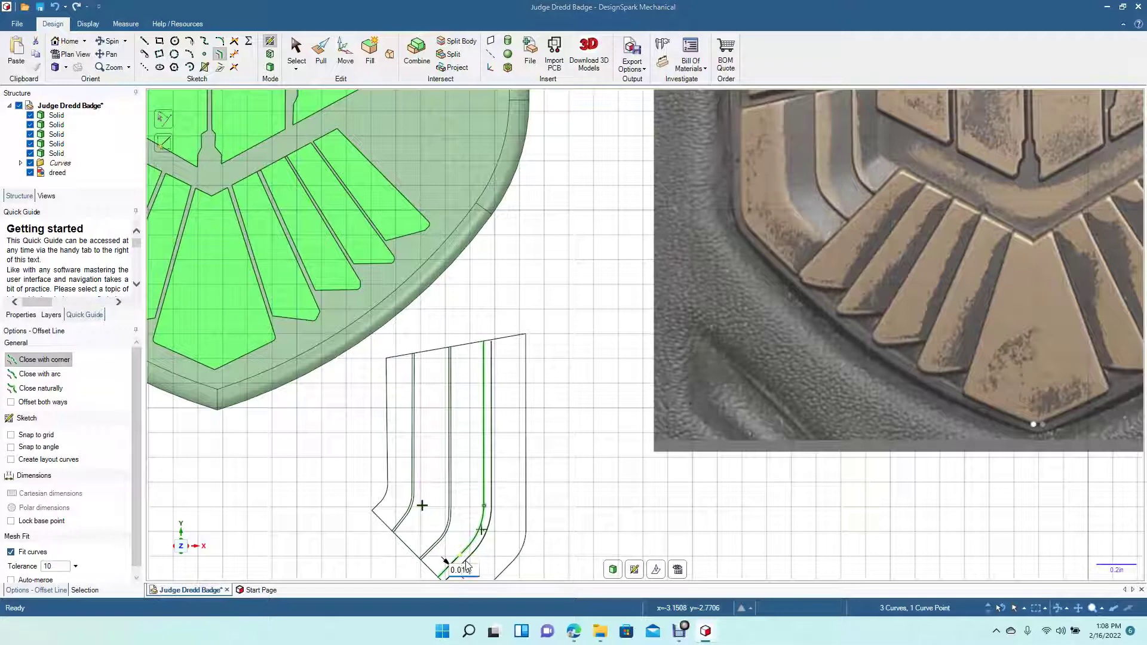
key("Return")
left_click(563, 303)
- Trim the panel's slanted upper edge back to the last strip, removing its pieces above the first three strips and the narrow gaps
left_click(441, 402)
scroll(443, 404, "up", 3)
left_click(289, 394)
scroll(289, 394, "up", 2)
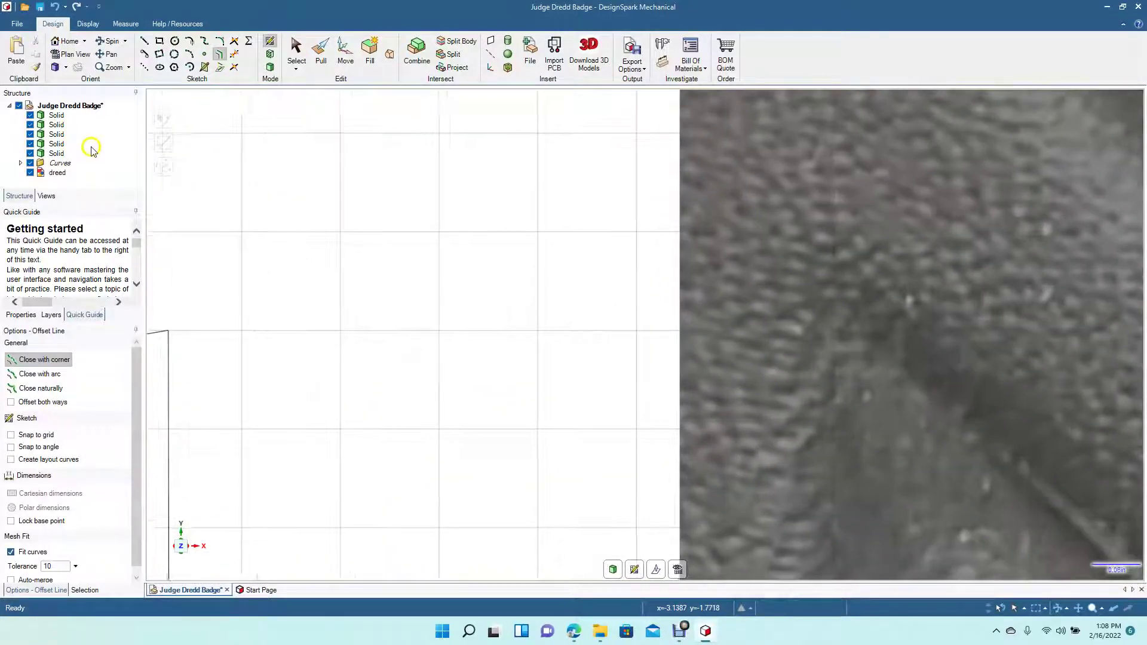
left_click(110, 55)
left_click_drag(263, 317, 977, 295)
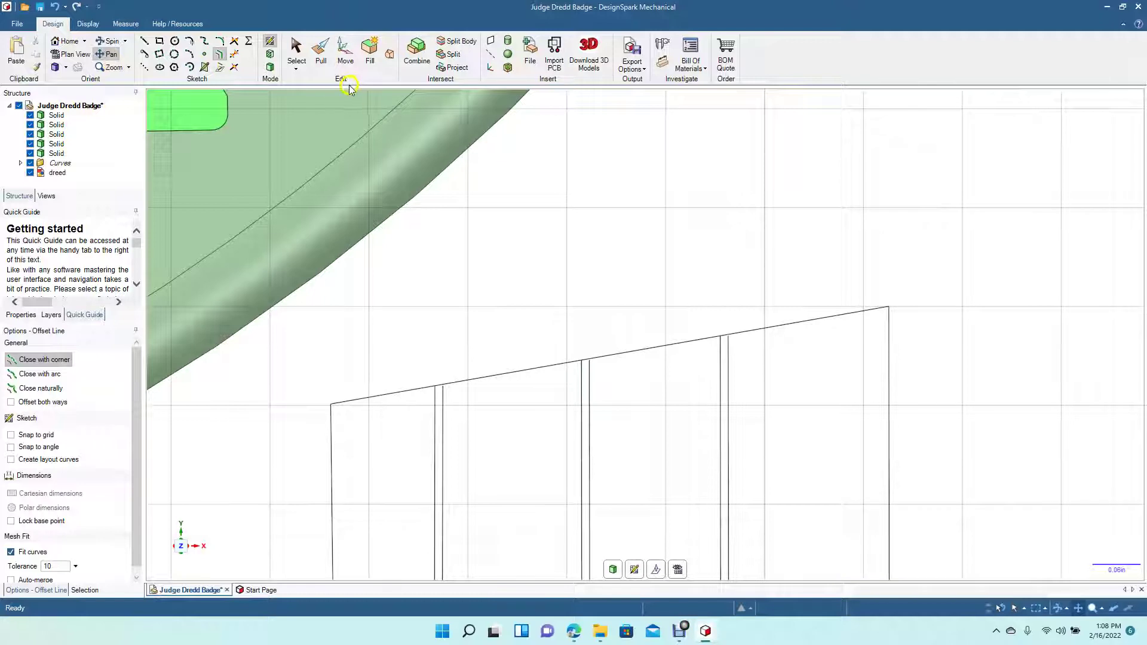
left_click(234, 42)
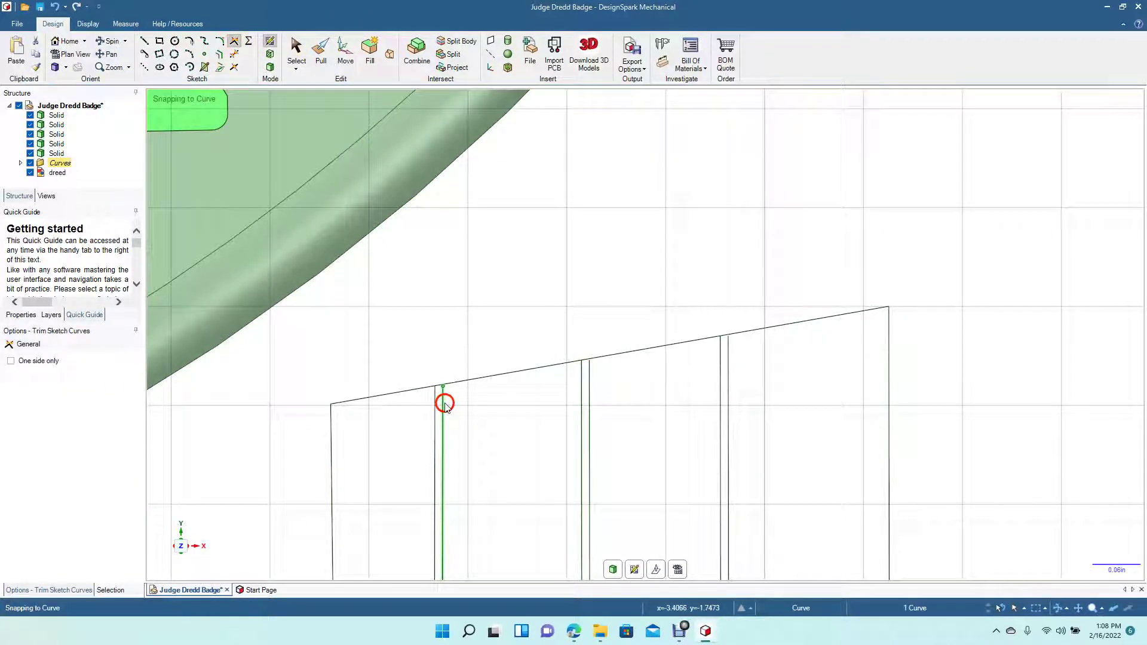
left_click(455, 384)
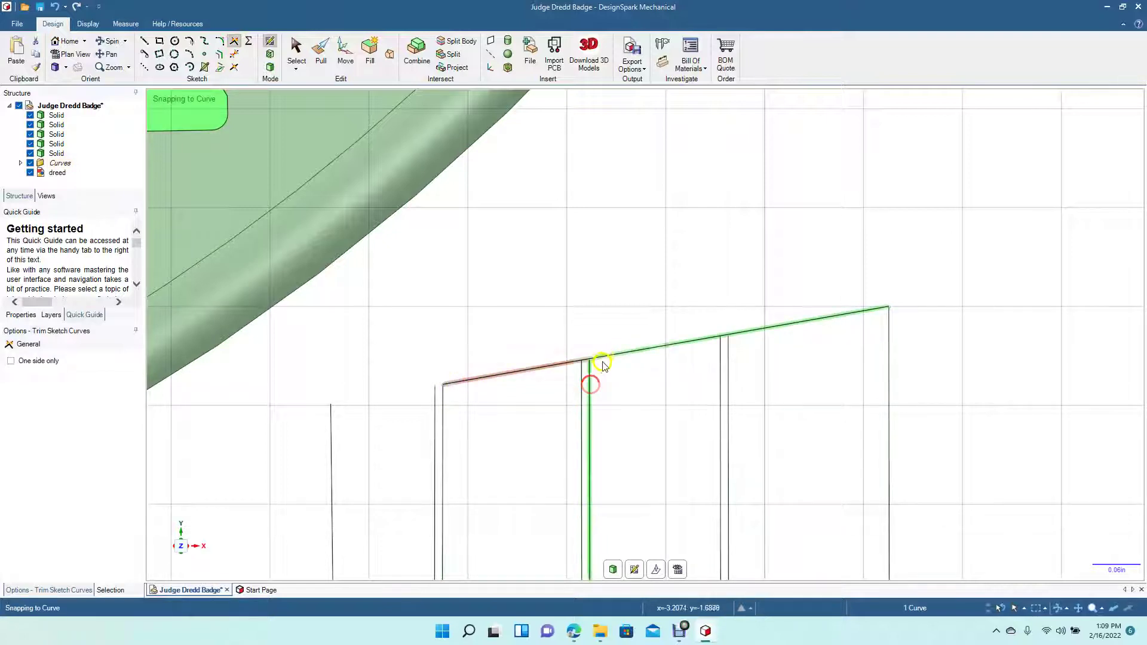
left_click(603, 357)
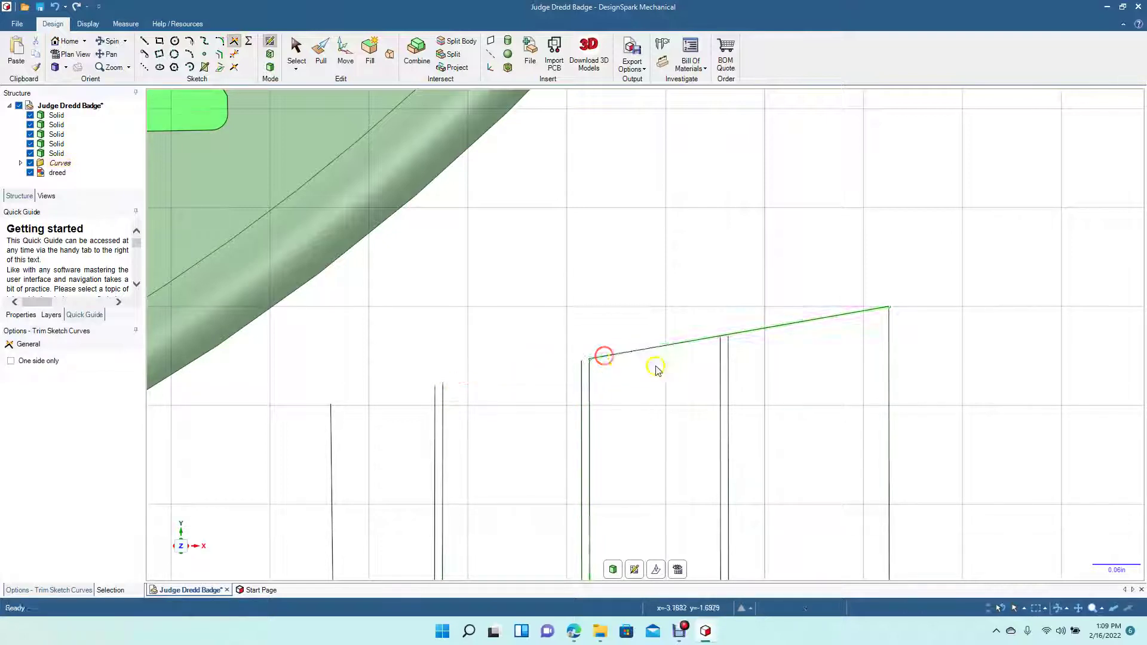
left_click(729, 375)
left_click(756, 333)
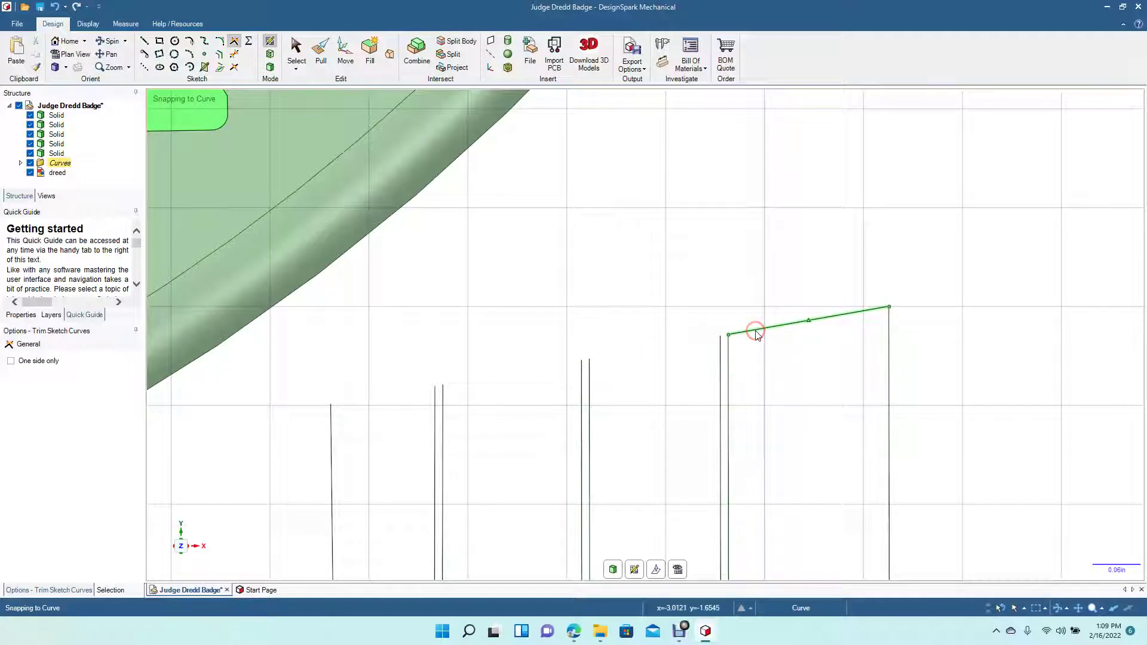
- Draw a straight line across the upper end of each of the first three strips, leaving the narrow gaps between them open
left_click(144, 40)
left_click(333, 404)
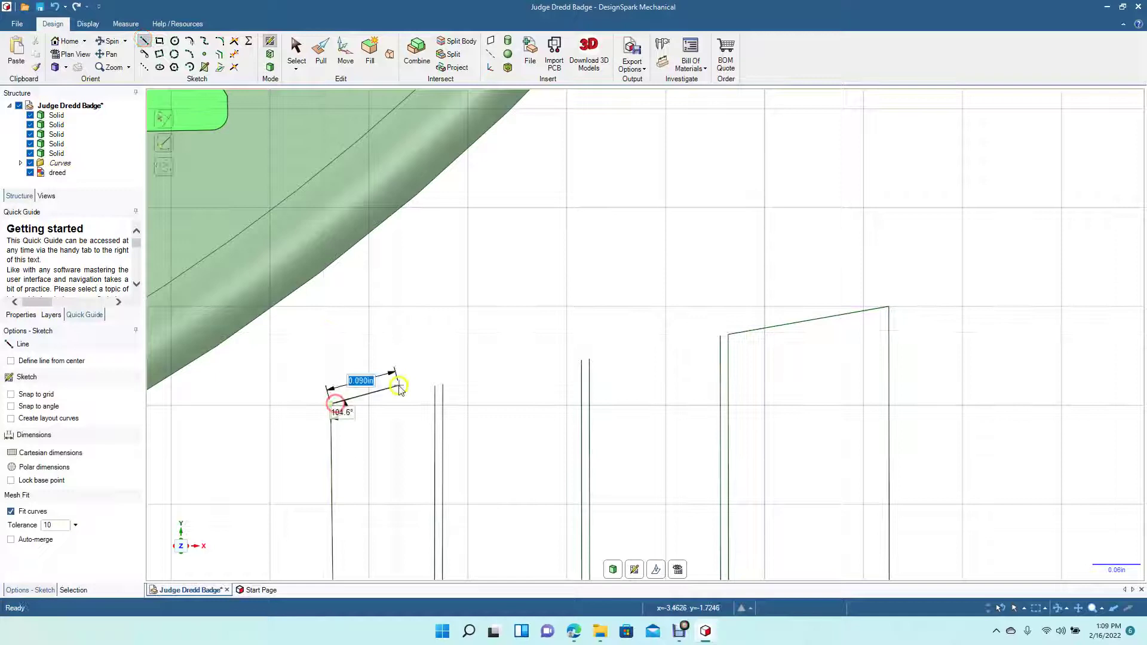
left_click(443, 387)
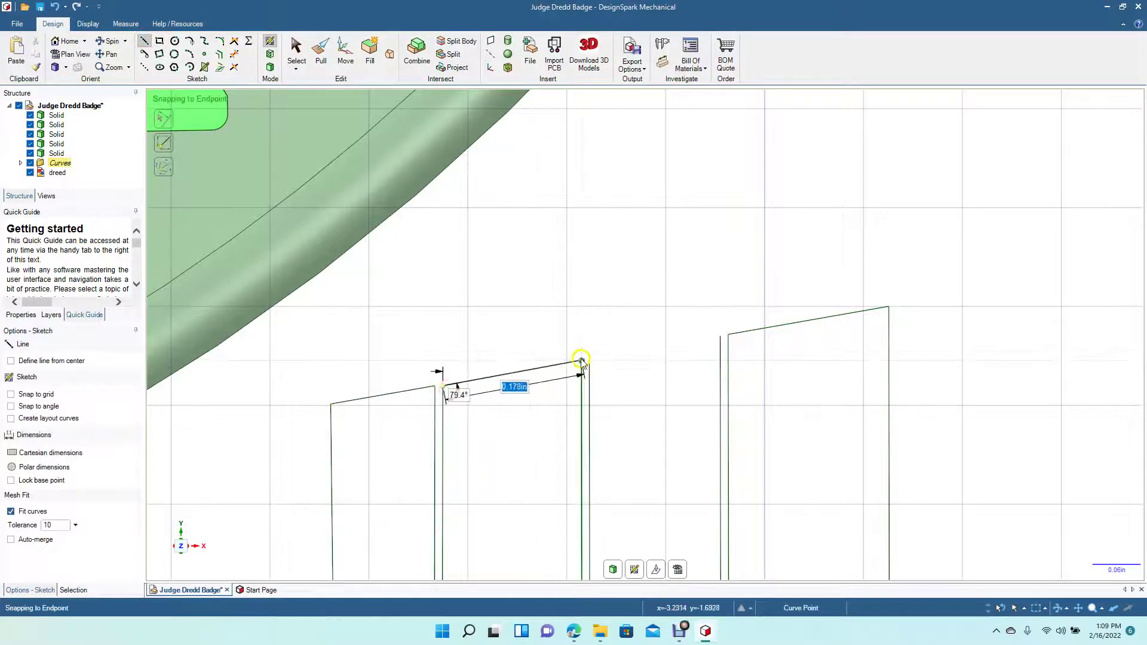
left_click(589, 360)
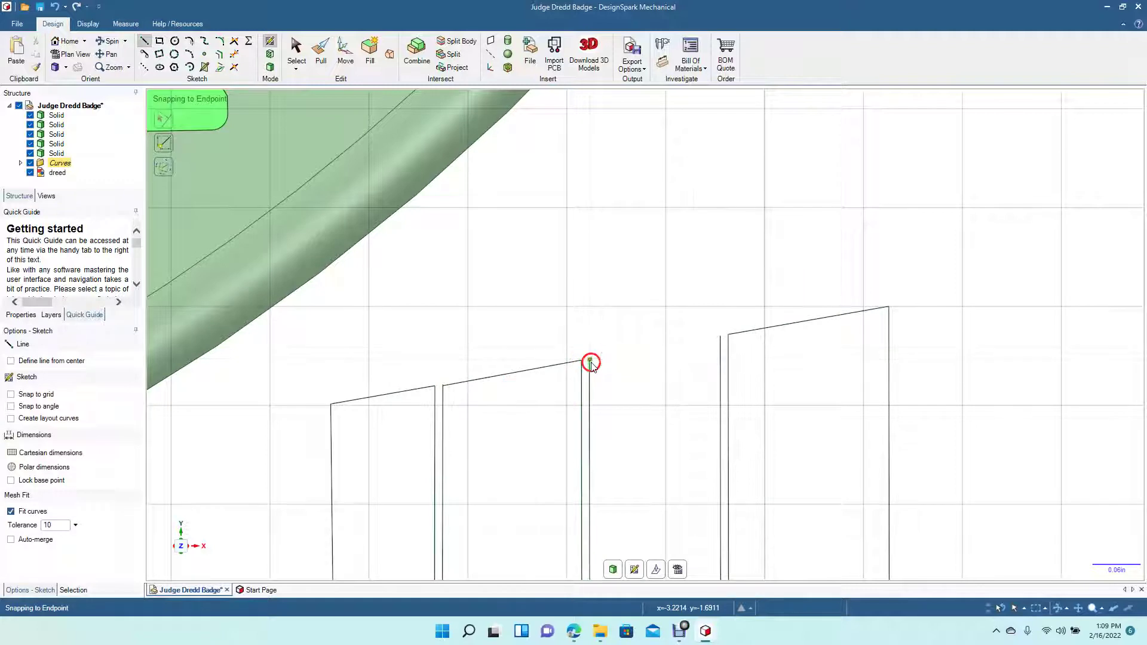
left_click(721, 338)
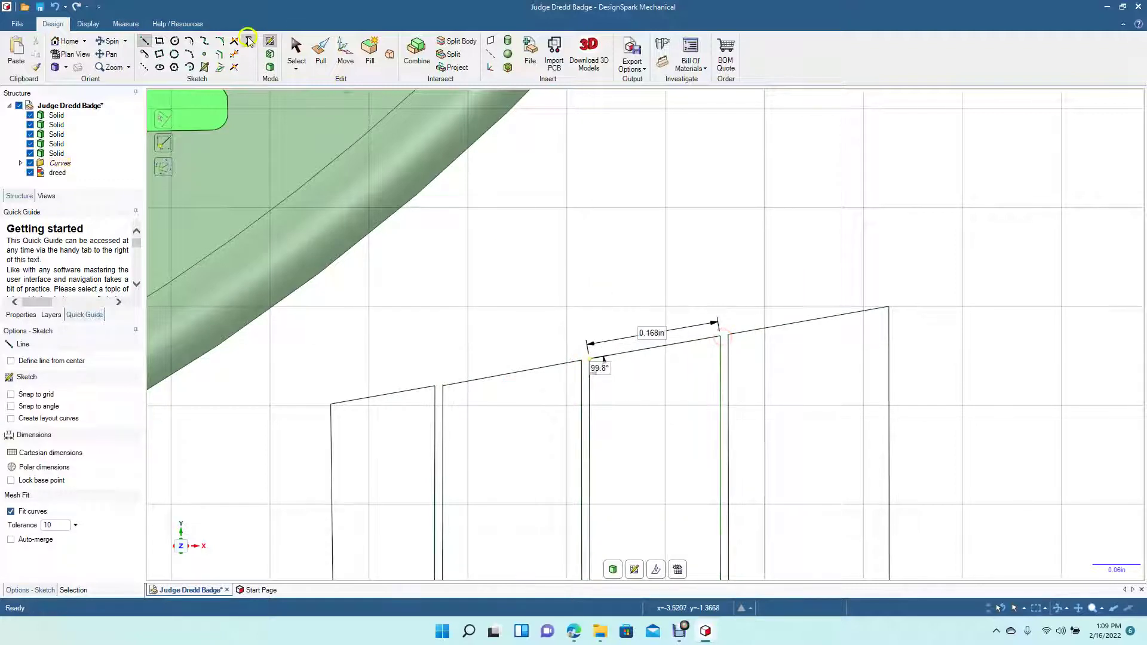
left_click(293, 48)
- Trim the panel's slanted lower edge where it crosses the paired strip lines, opening the narrow gaps between the strips
left_click(112, 56)
left_click_drag(489, 368, 507, 171)
mouse_move(499, 278)
left_mouse_down()
mouse_move(486, 102)
mouse_move(473, 179)
left_mouse_up()
mouse_move(474, 435)
left_mouse_down()
mouse_move(529, 87)
mouse_move(519, 2)
left_mouse_up()
left_click(238, 55)
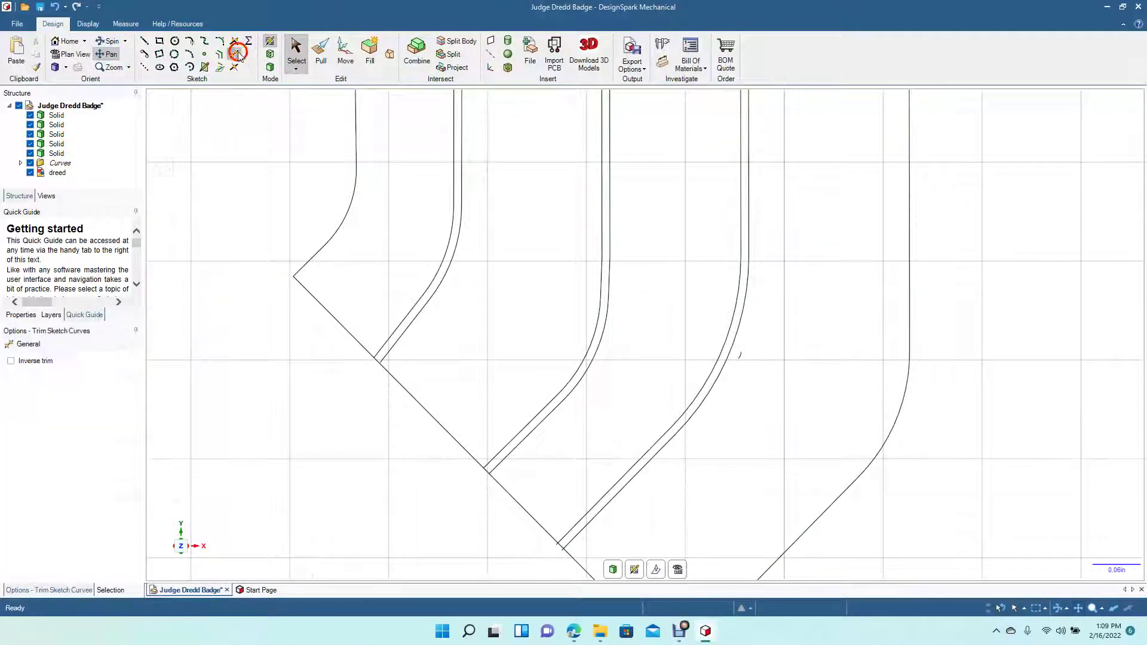
left_click(375, 362)
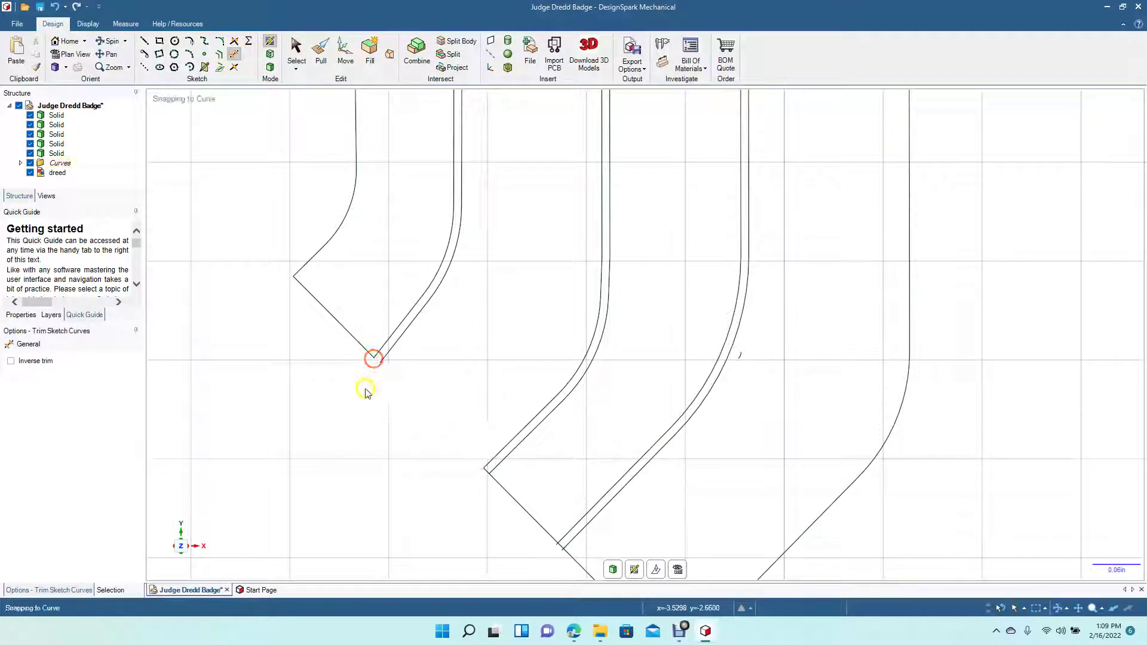
left_click(487, 475)
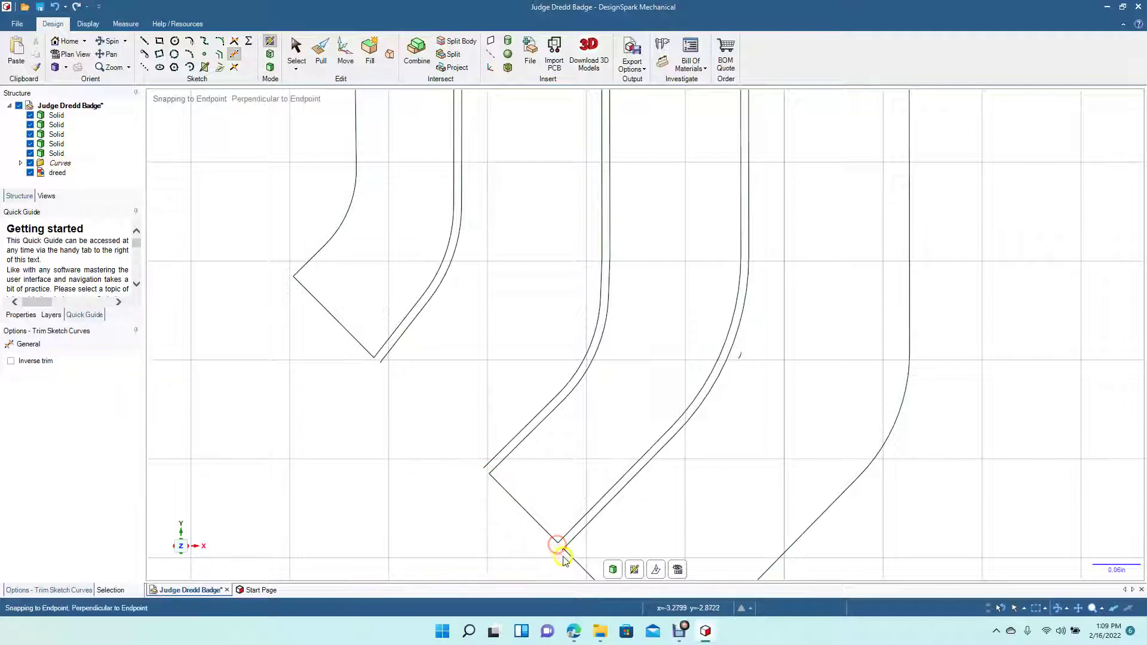
left_click(562, 553)
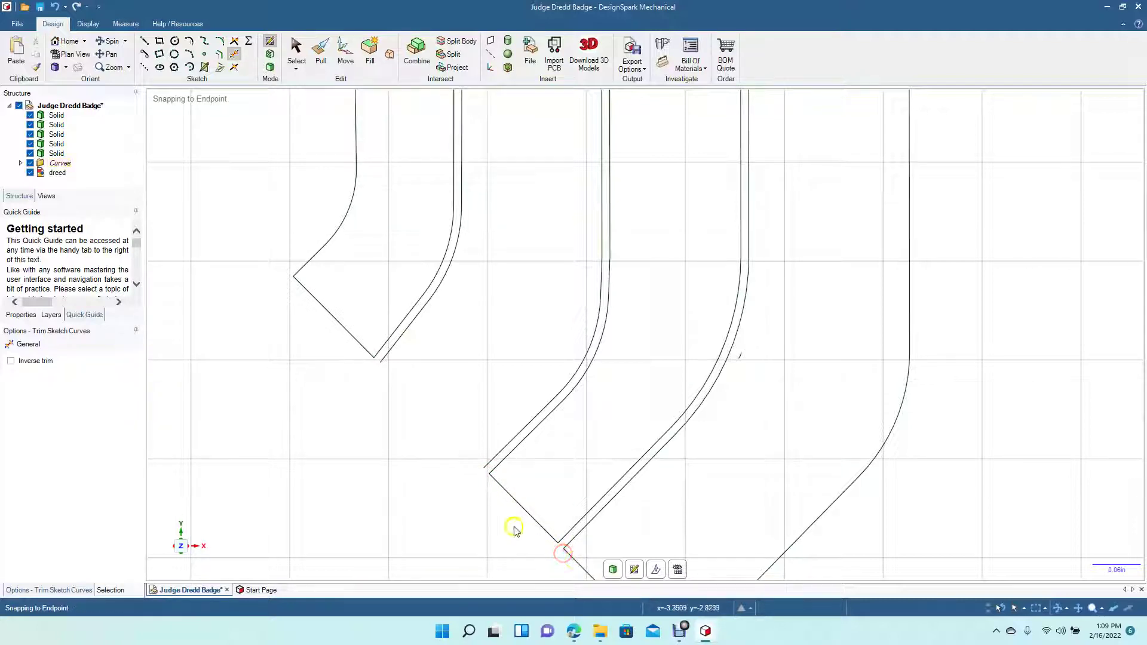
- Close the second strip's open lower end with a straight line about 0.187 in long between its two strip line endpoints
left_click_drag(215, 310, 170, 170)
left_click(108, 54)
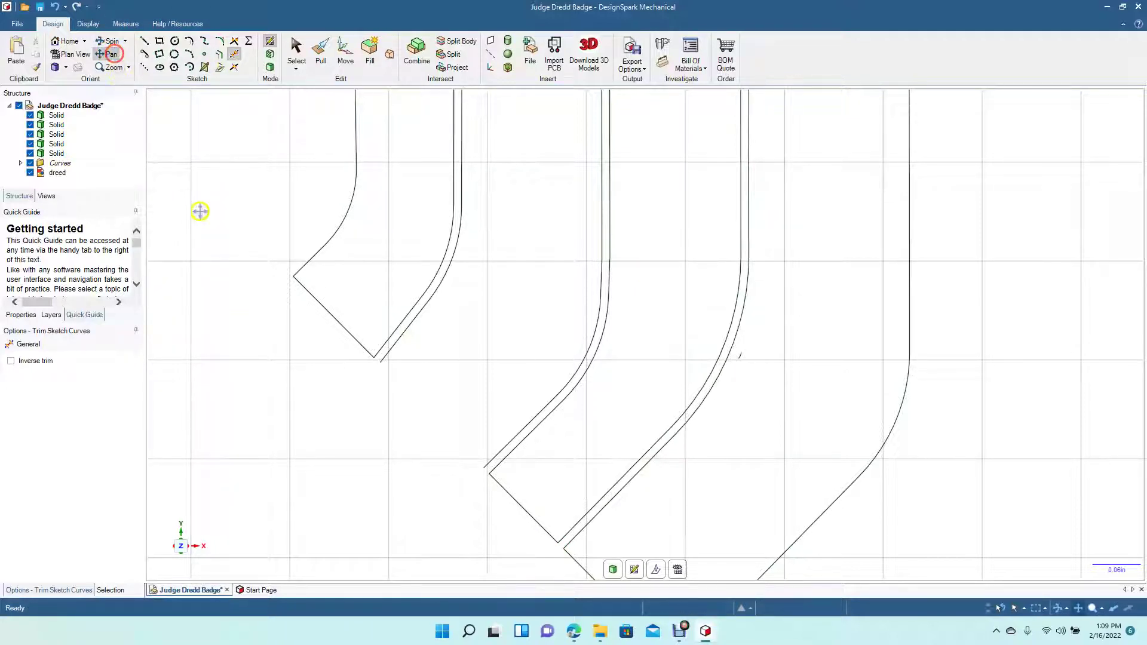
left_click_drag(228, 310, 197, 181)
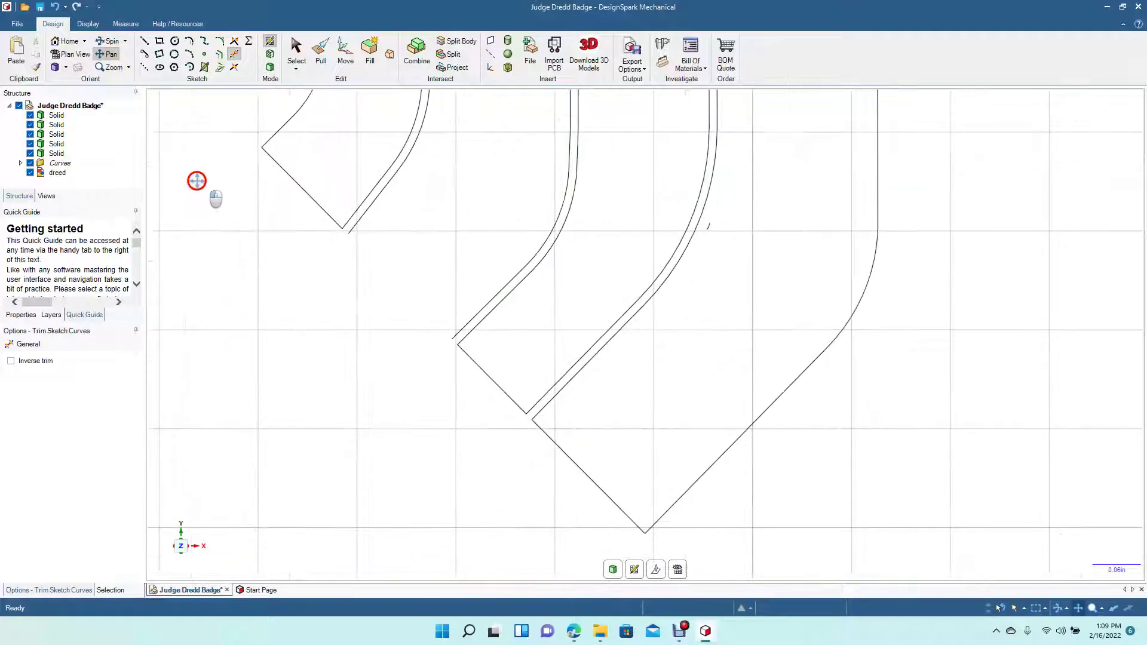
left_click(141, 42)
left_click(349, 236)
left_click(452, 338)
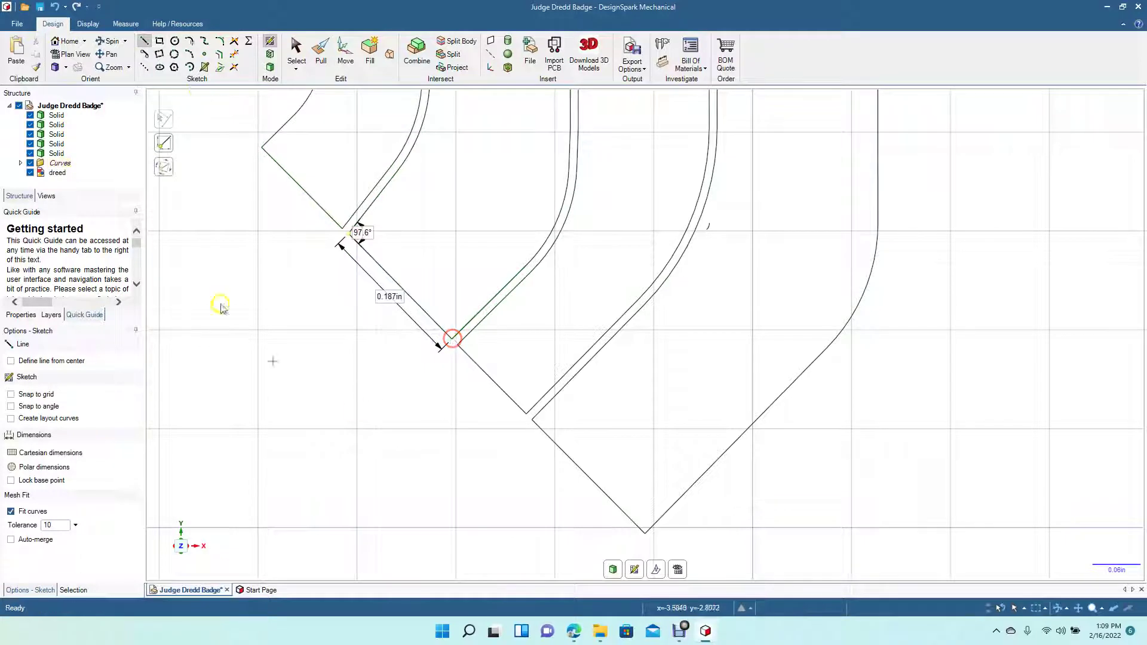
- Trim away the tiny stray curve fragment inside the last strip, beside the bend of its inner edge
left_click(295, 49)
left_click(310, 278)
left_click(707, 228)
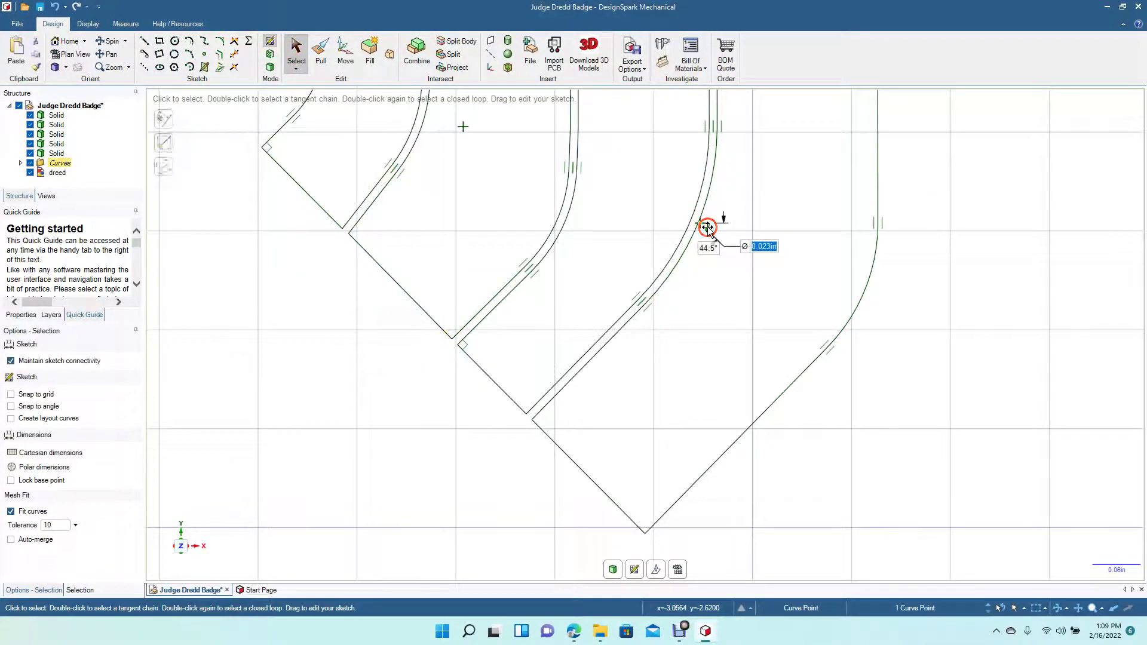
left_click(535, 309)
left_click(387, 360)
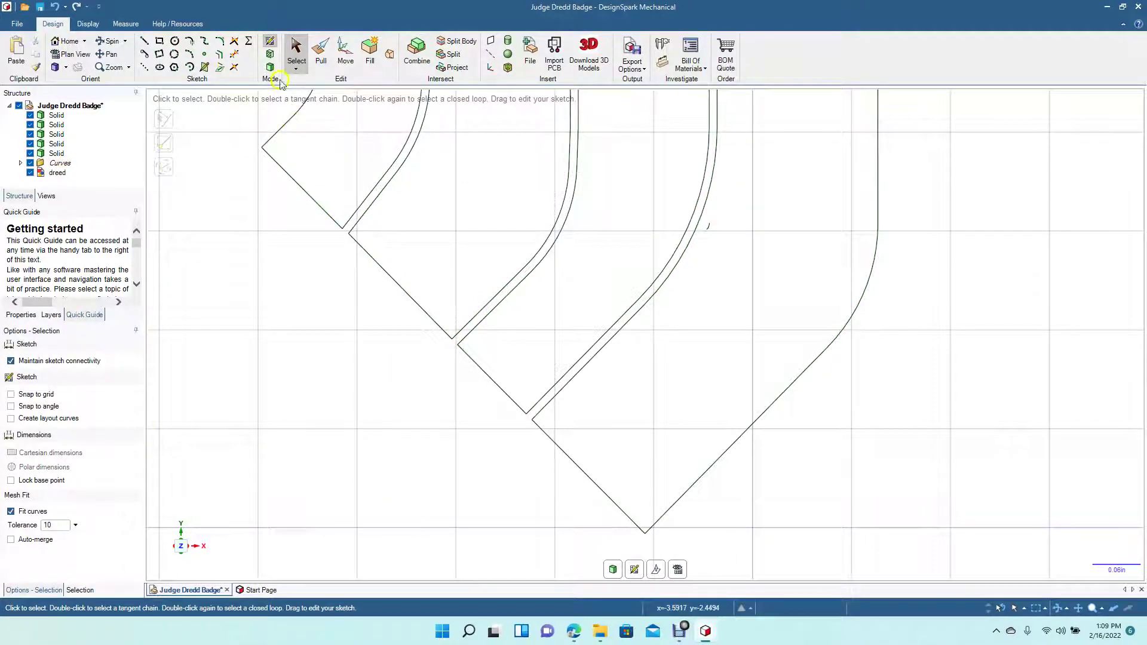
left_click(237, 57)
left_click(709, 225)
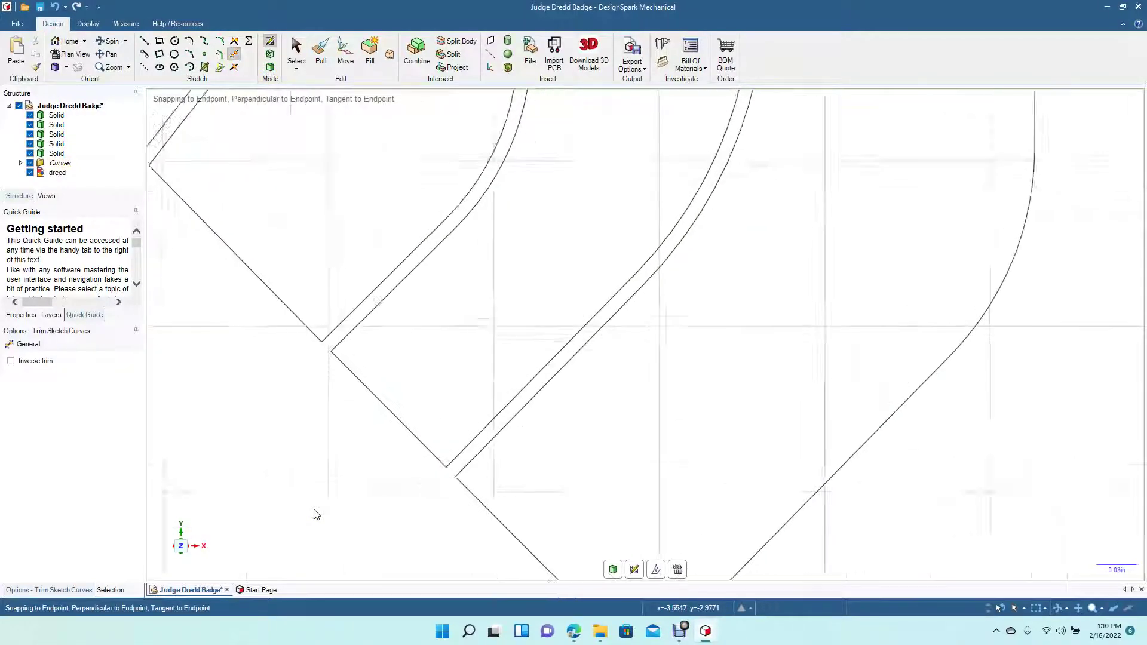
- Select all curves of the wing panel sketch and fill them into four separate strip surfaces
scroll(315, 514, "down", 4)
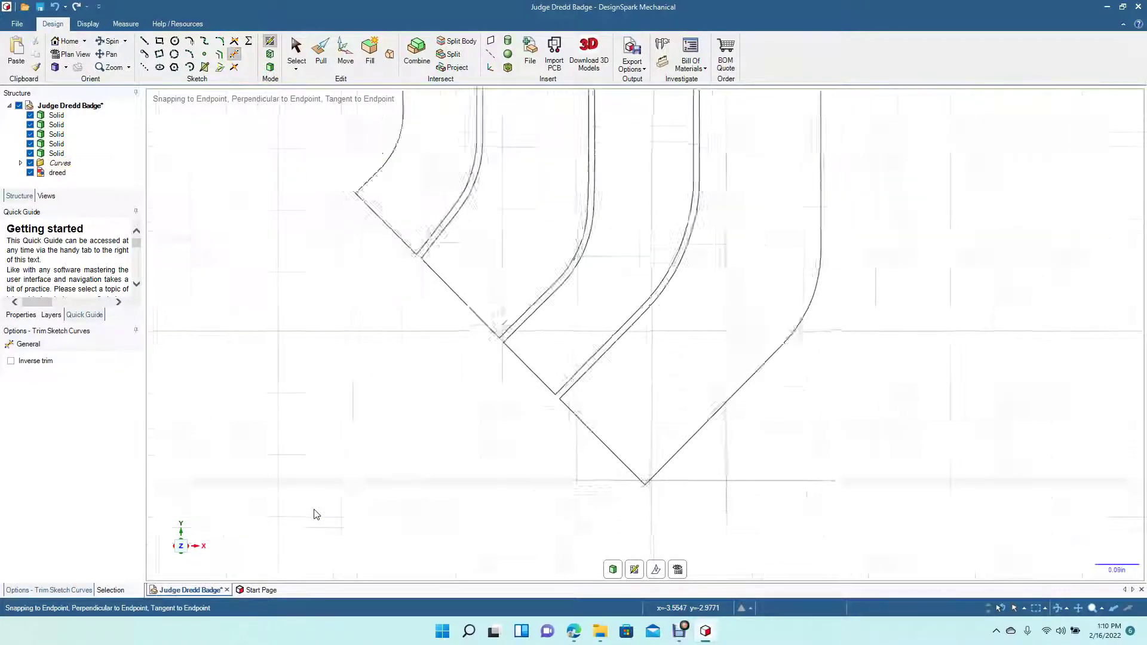
left_click(113, 55)
left_click_drag(281, 174, 264, 371)
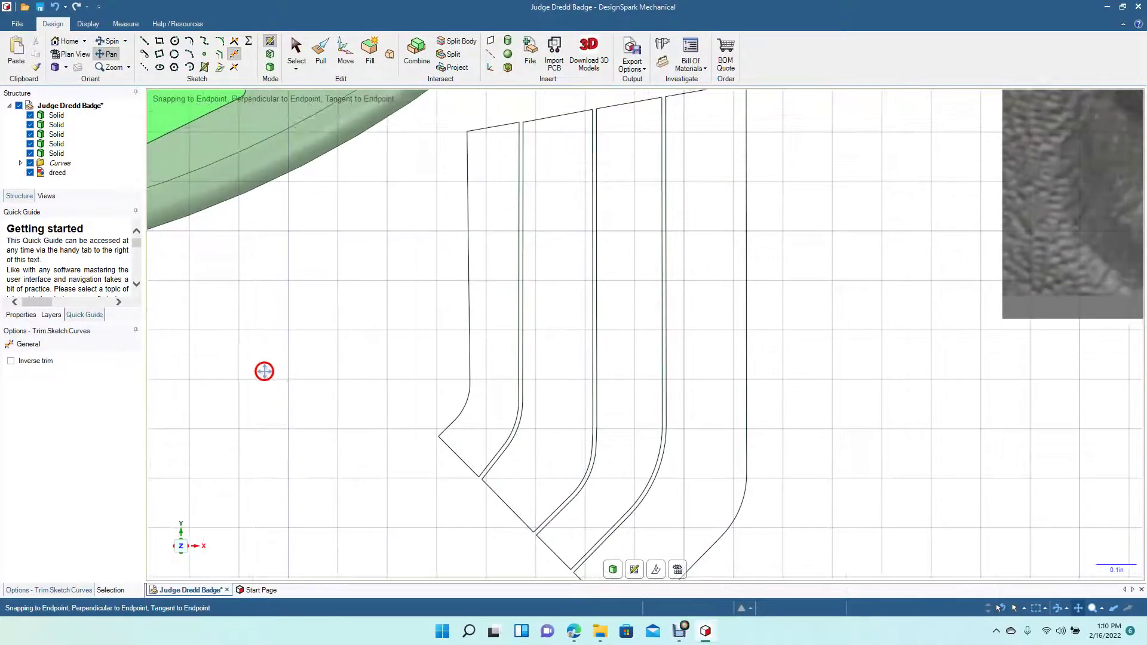
scroll(265, 371, "down", 4)
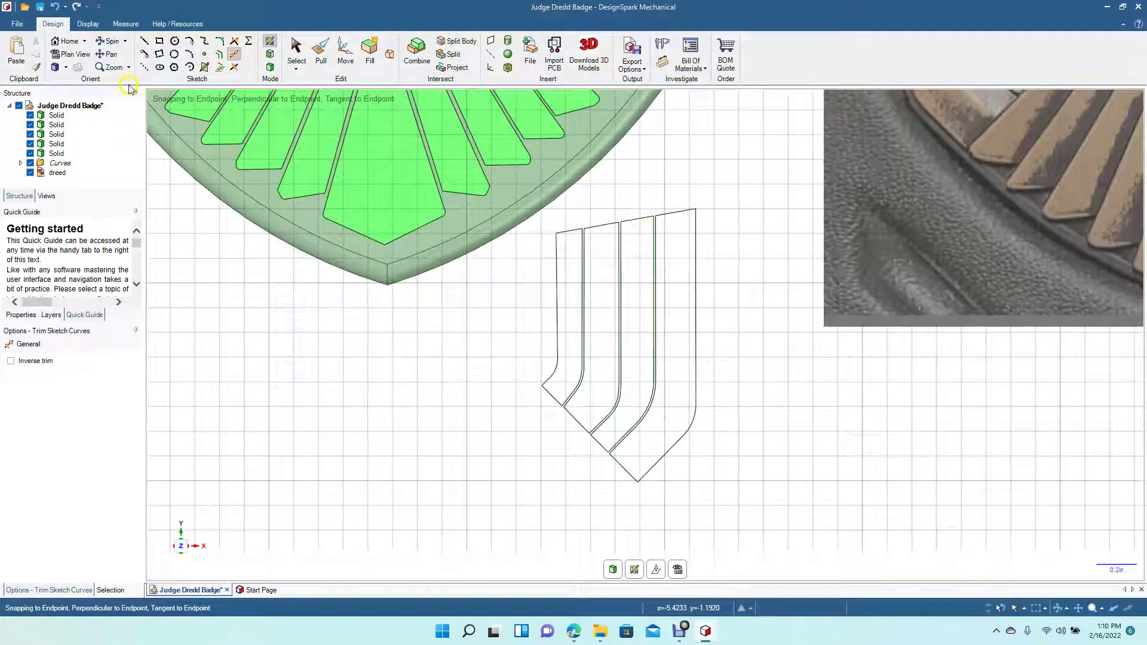
left_click(293, 53)
mouse_move(754, 145)
left_mouse_down()
mouse_move(583, 493)
mouse_move(525, 515)
left_mouse_up()
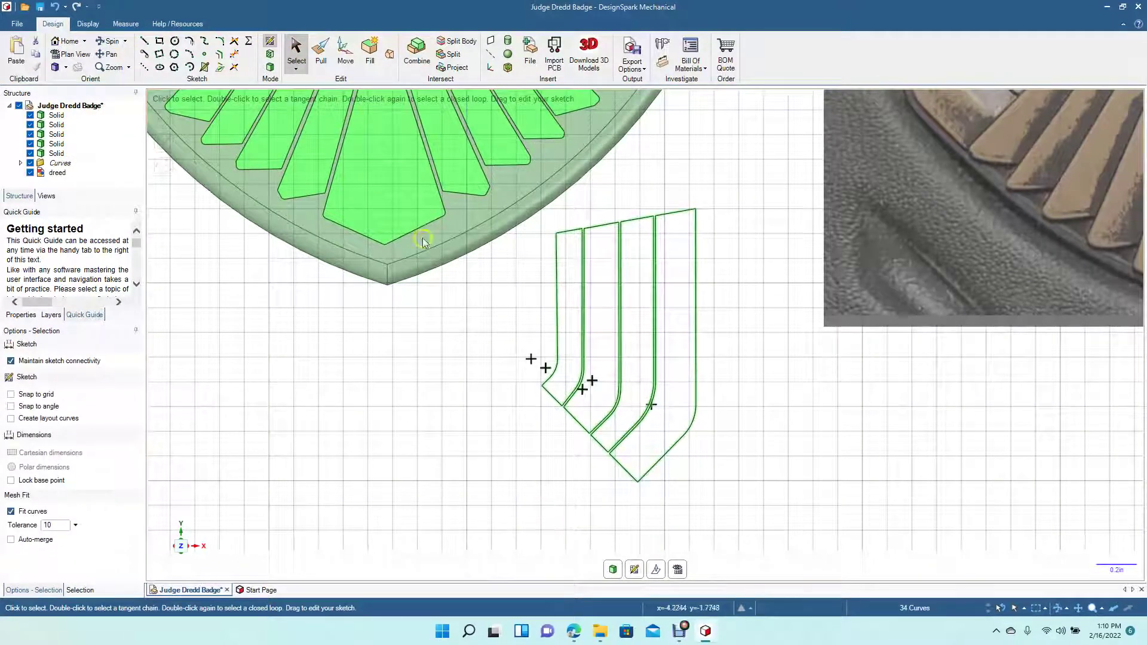
left_click(368, 48)
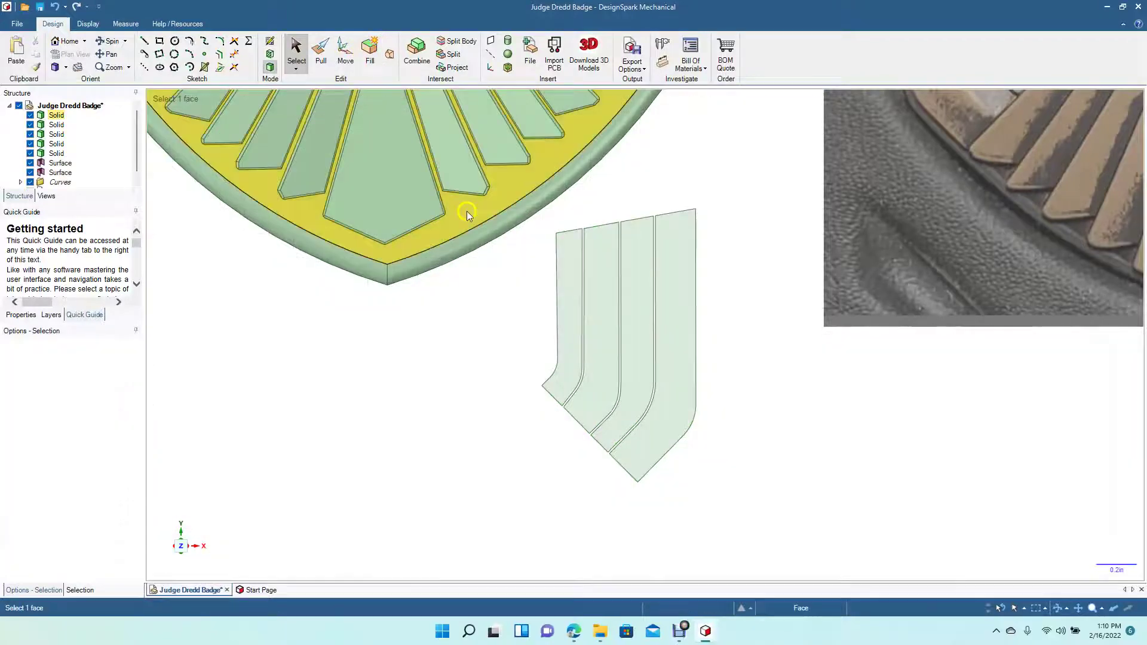
scroll(556, 305, "down", 5)
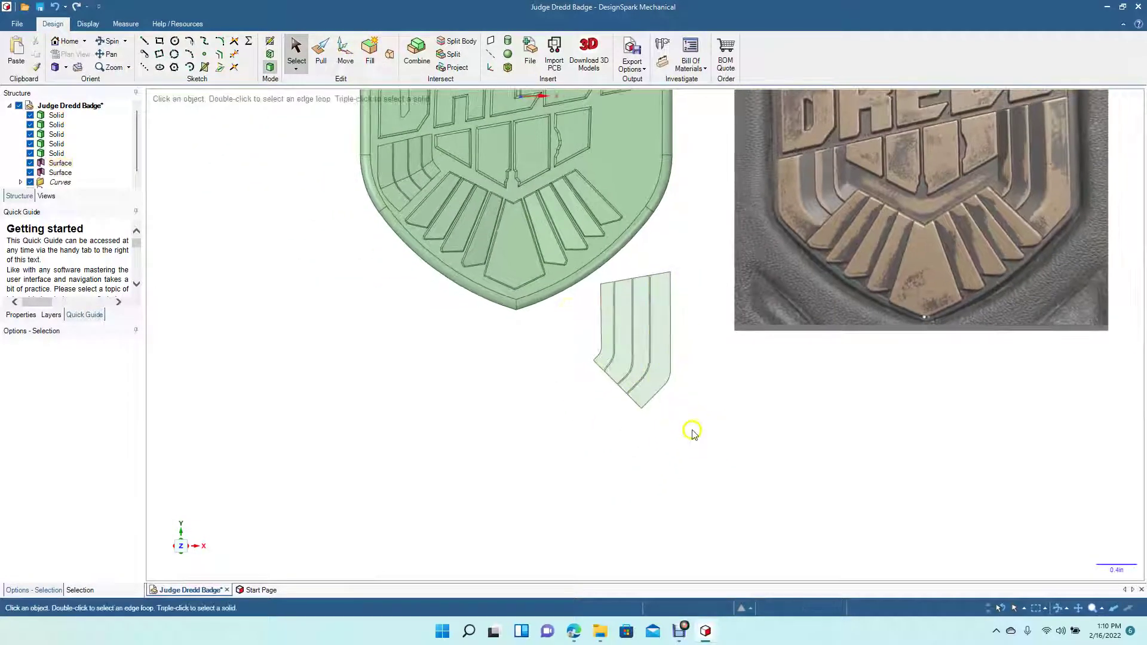
triple_click(590, 267)
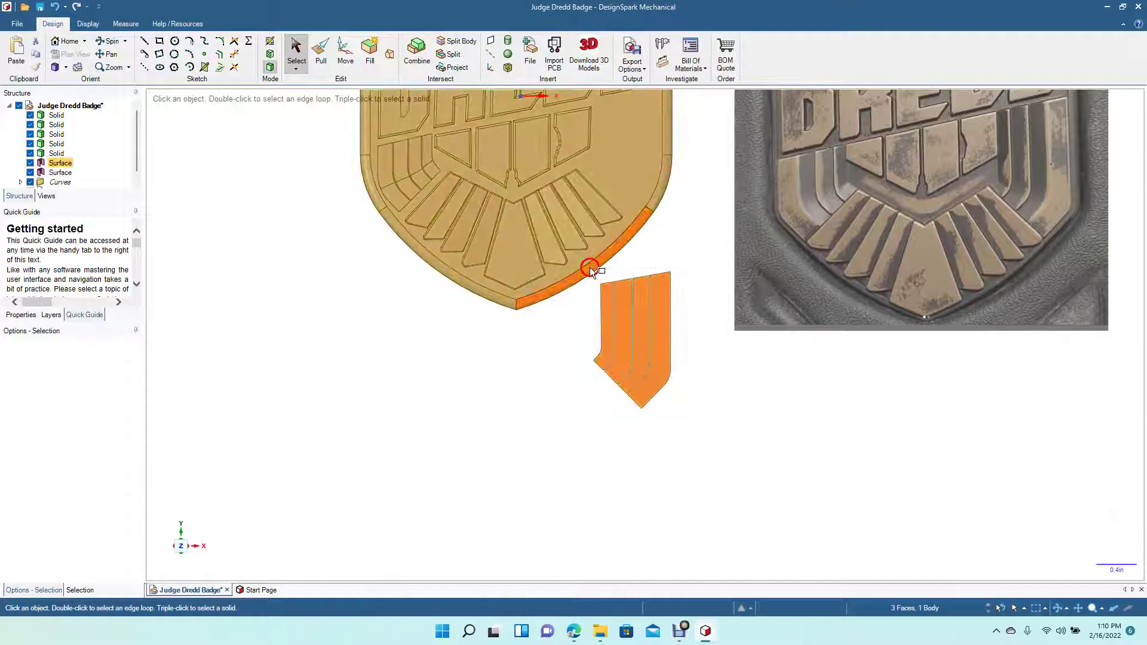
left_click(623, 353)
left_click(746, 423)
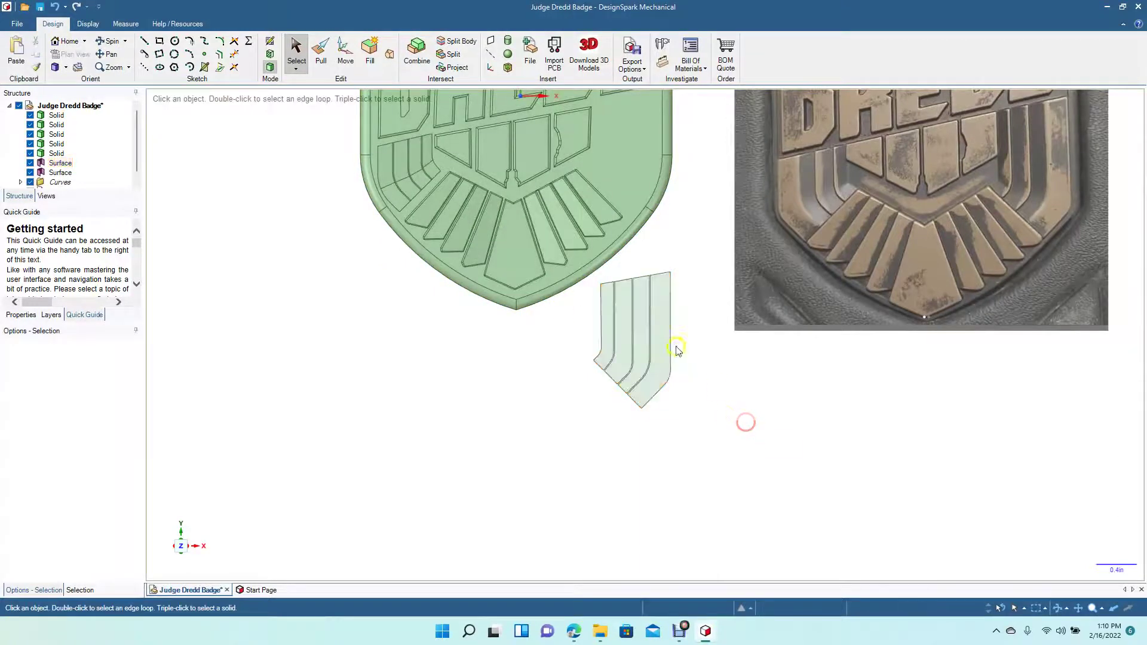
- Scale the four strip surfaces down slightly about the upper inner corner of the first strip
left_click_drag(593, 278, 710, 442)
left_click(645, 327, "ctrl")
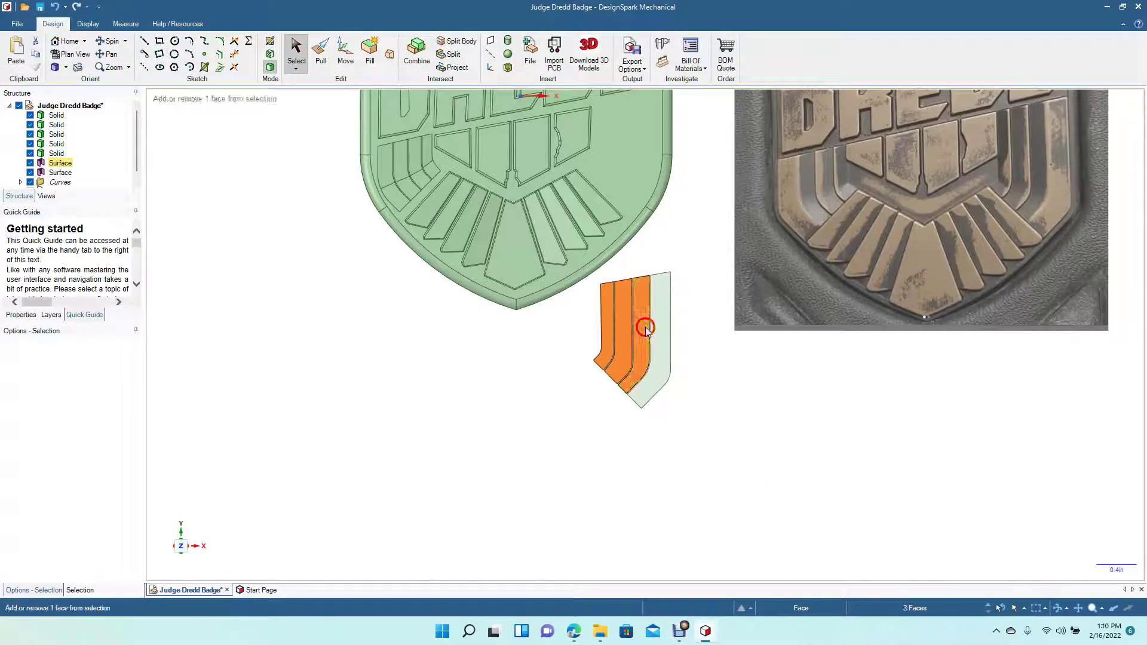
left_click(659, 336, "ctrl")
left_click(319, 49)
left_click(163, 209)
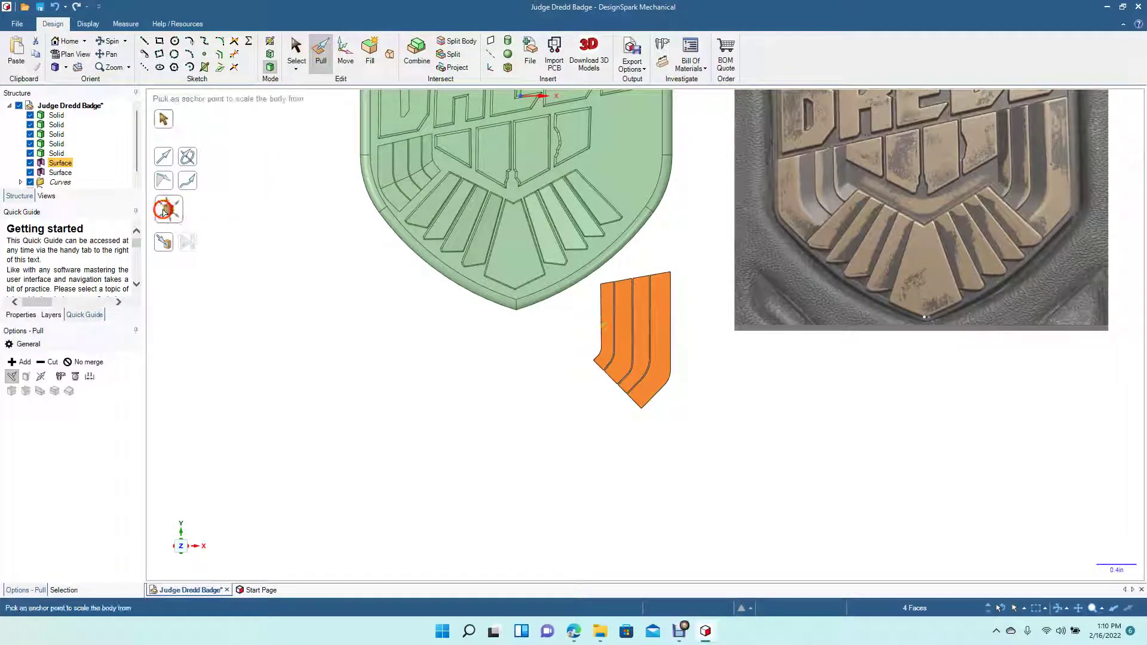
left_click(602, 286)
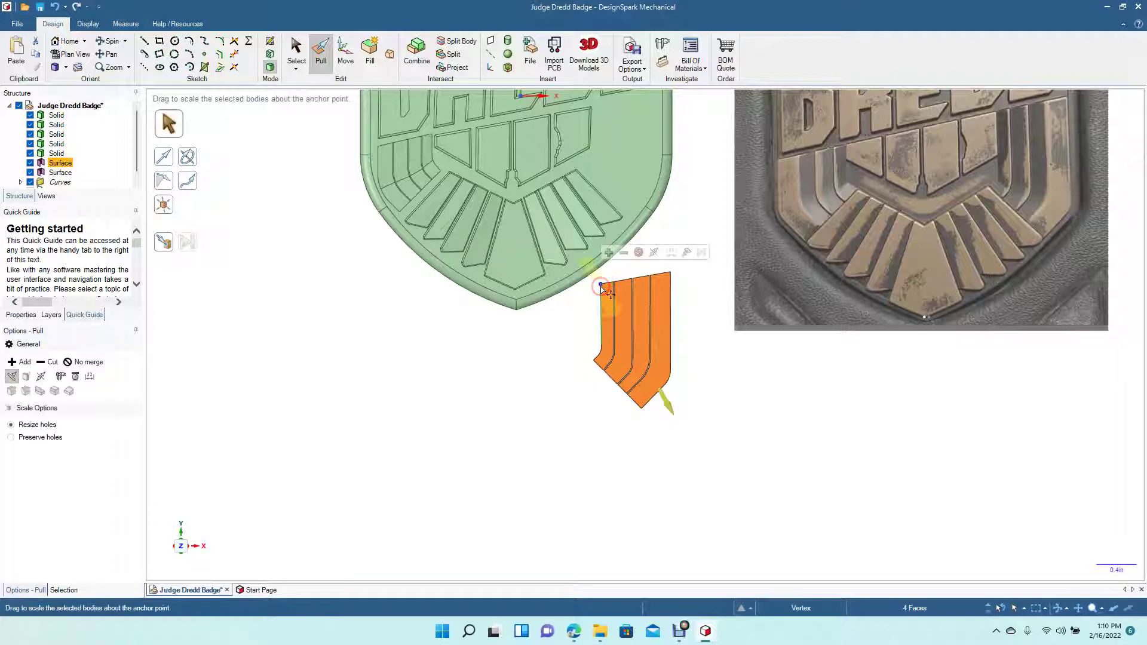
left_click_drag(601, 287, 594, 279)
left_click(298, 52)
- Move the four strip surfaces about 1.830 in up onto the badge, 0.070 in left and another 0.040 in up
left_click(345, 53)
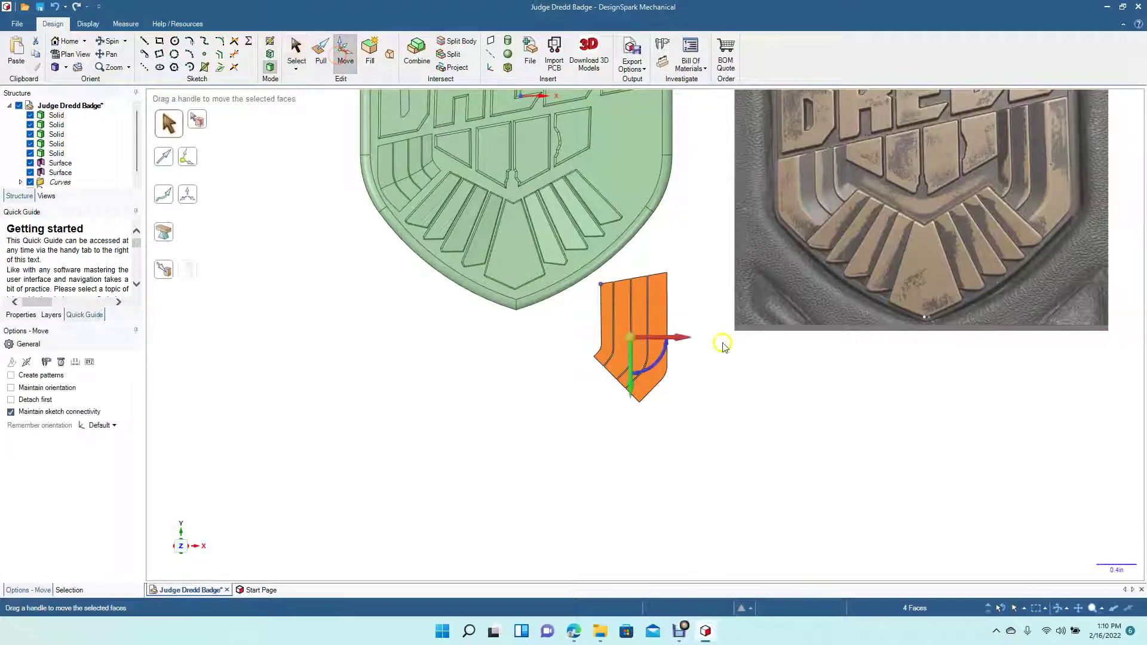
left_click_drag(642, 381, 636, 202)
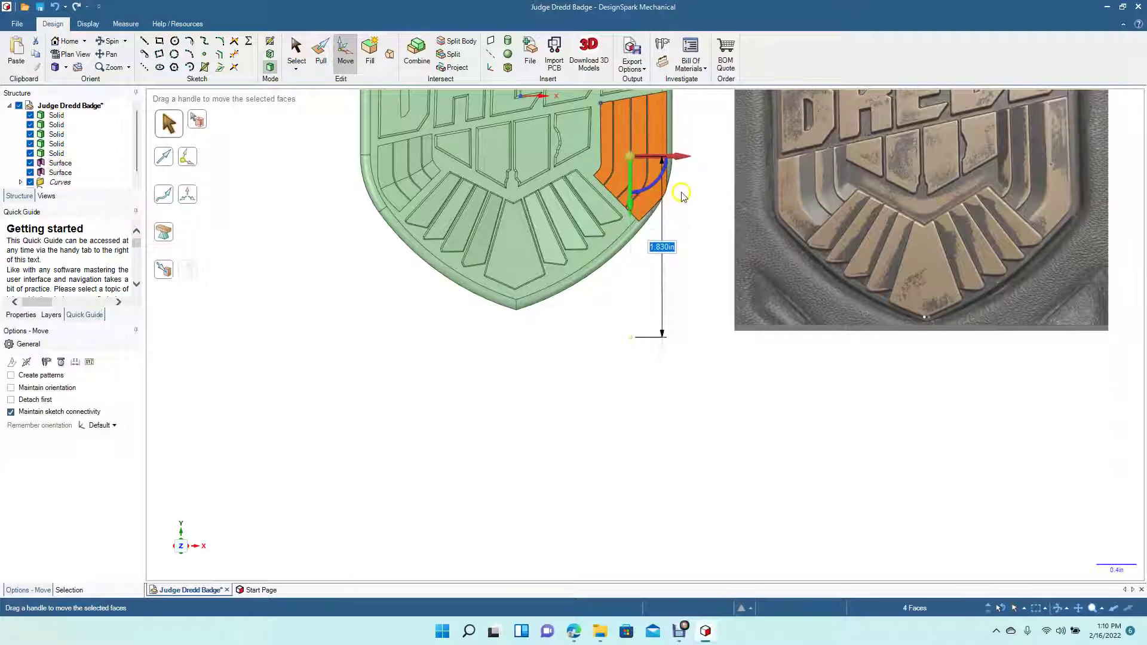
left_click_drag(683, 160, 676, 159)
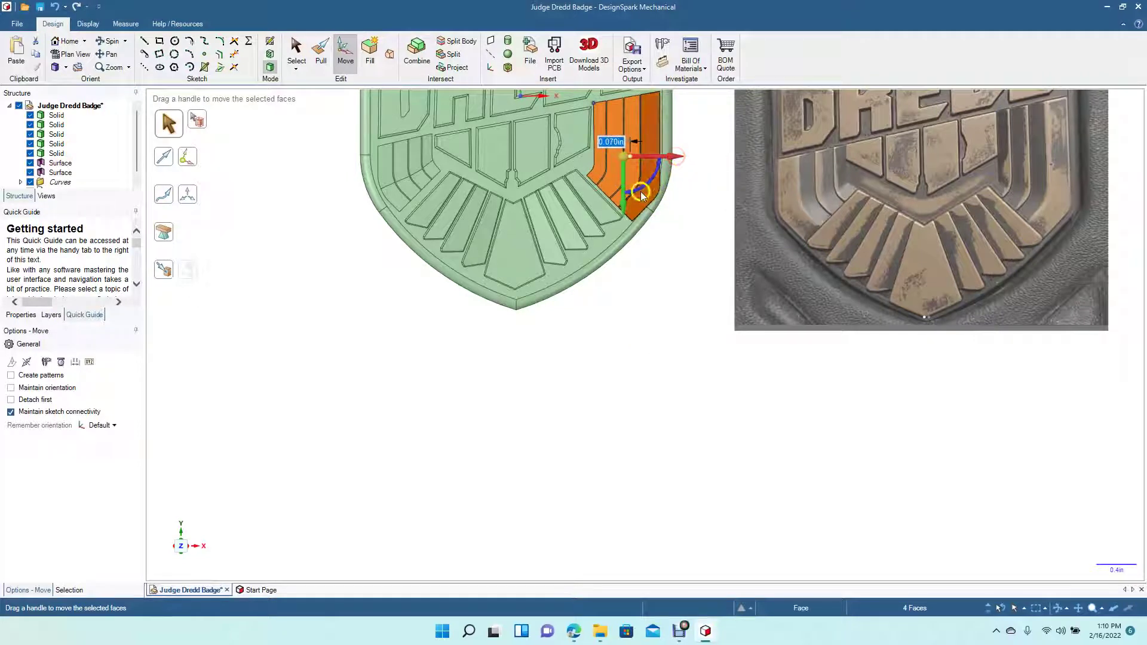
left_click_drag(621, 212, 621, 207)
- Scale the four strip surfaces down slightly about the first strip's lower inner corner next to the tail feathers
left_click(108, 53)
left_click_drag(263, 171, 253, 376)
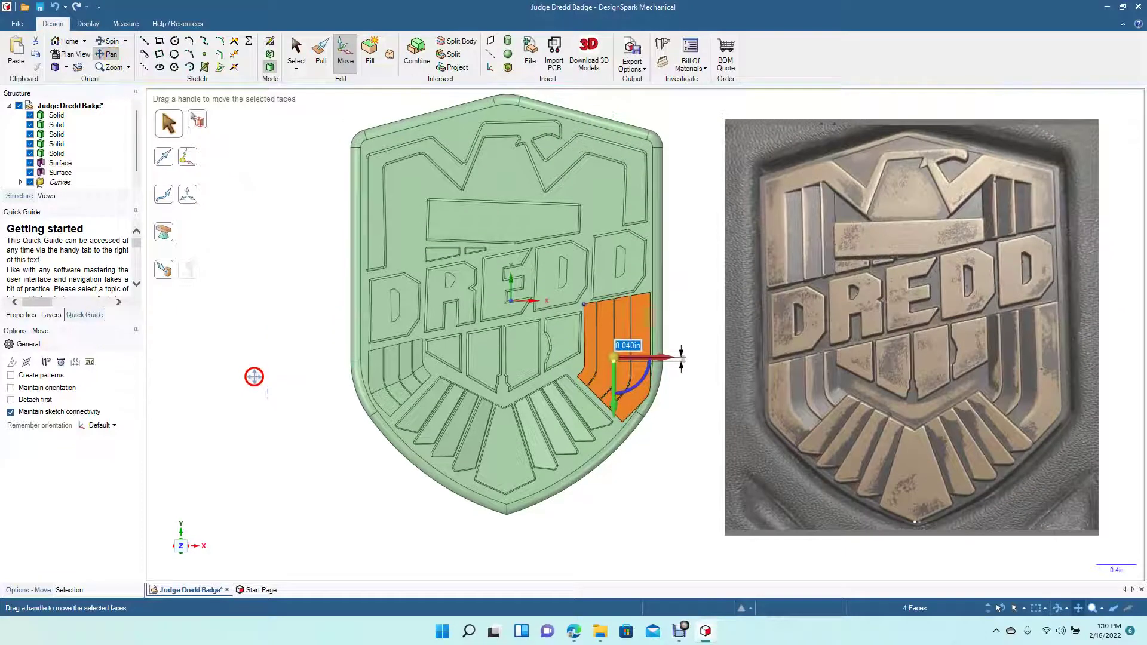
left_click(322, 60)
left_click(163, 206)
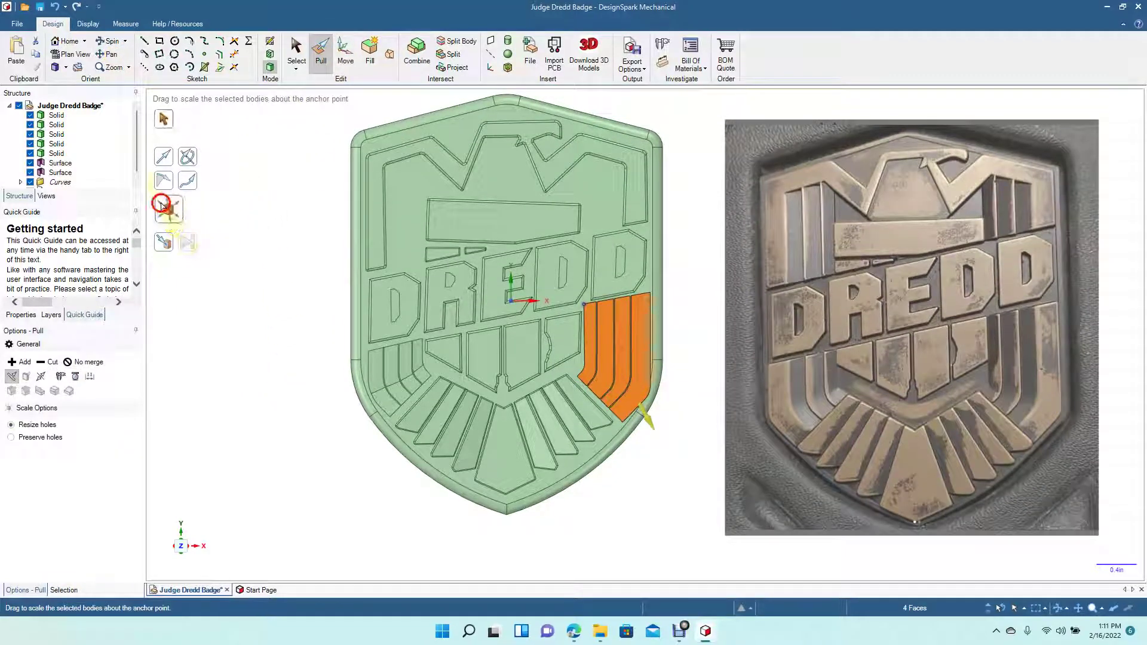
left_click(577, 379)
left_click_drag(578, 382, 574, 385)
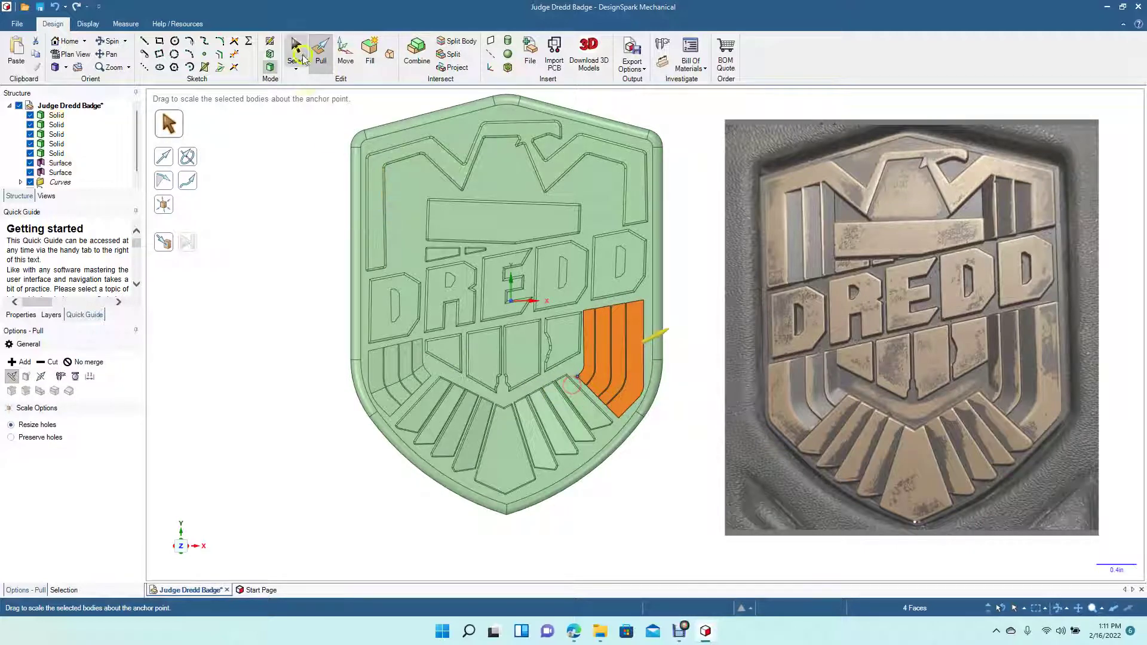
- Fine-tune the strip surfaces' placement below the last D, including final nudges of about 0.010 in up and 0.030 in left
left_click(345, 50)
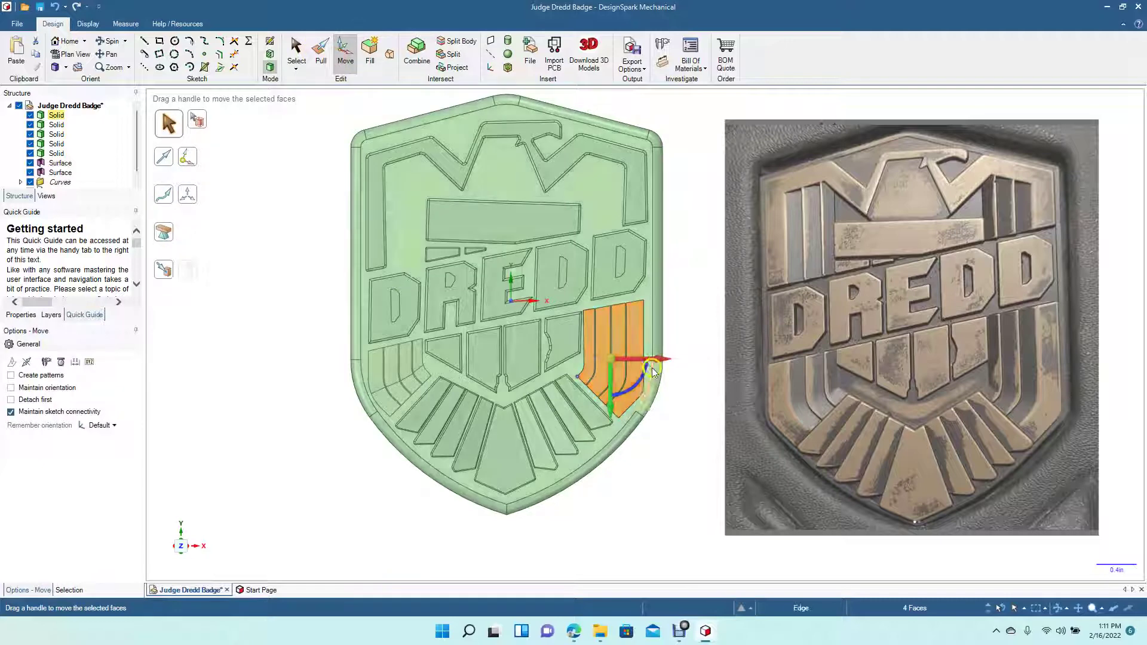
left_click_drag(611, 413, 611, 409)
left_click_drag(655, 360, 638, 391)
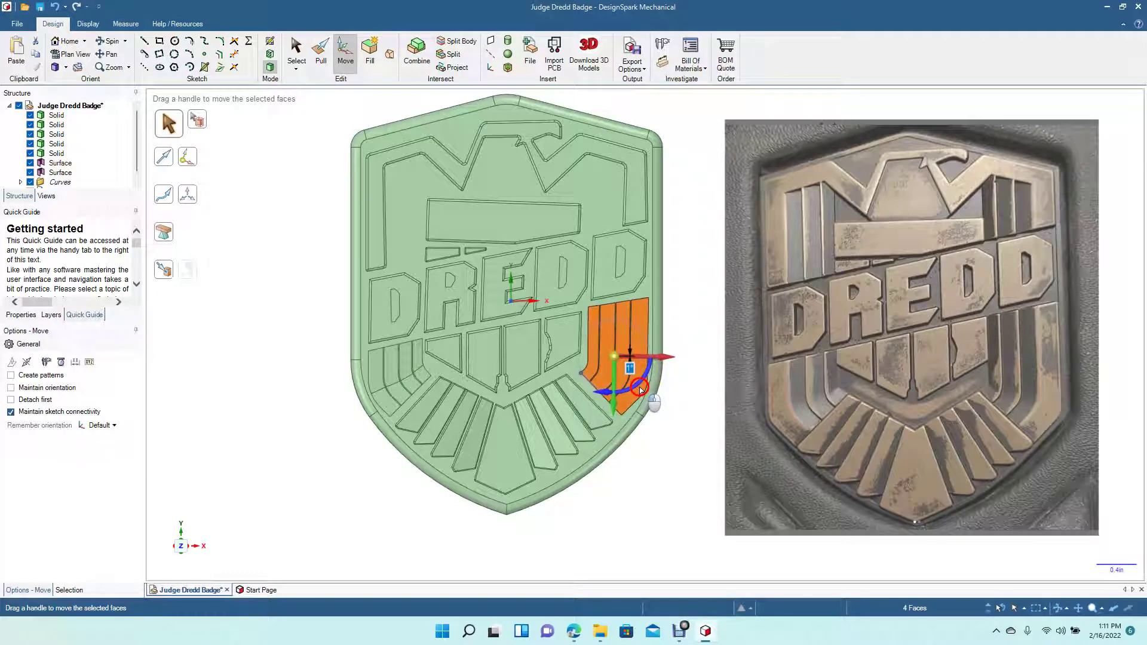
left_click_drag(641, 389, 641, 390)
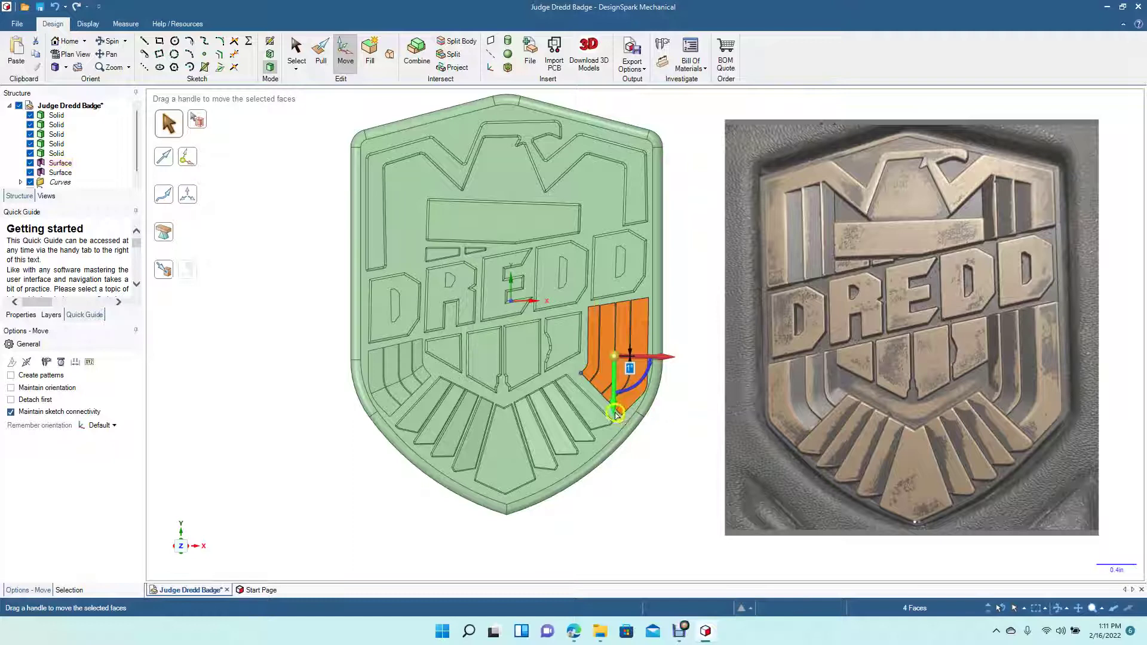
left_click_drag(615, 416, 616, 415)
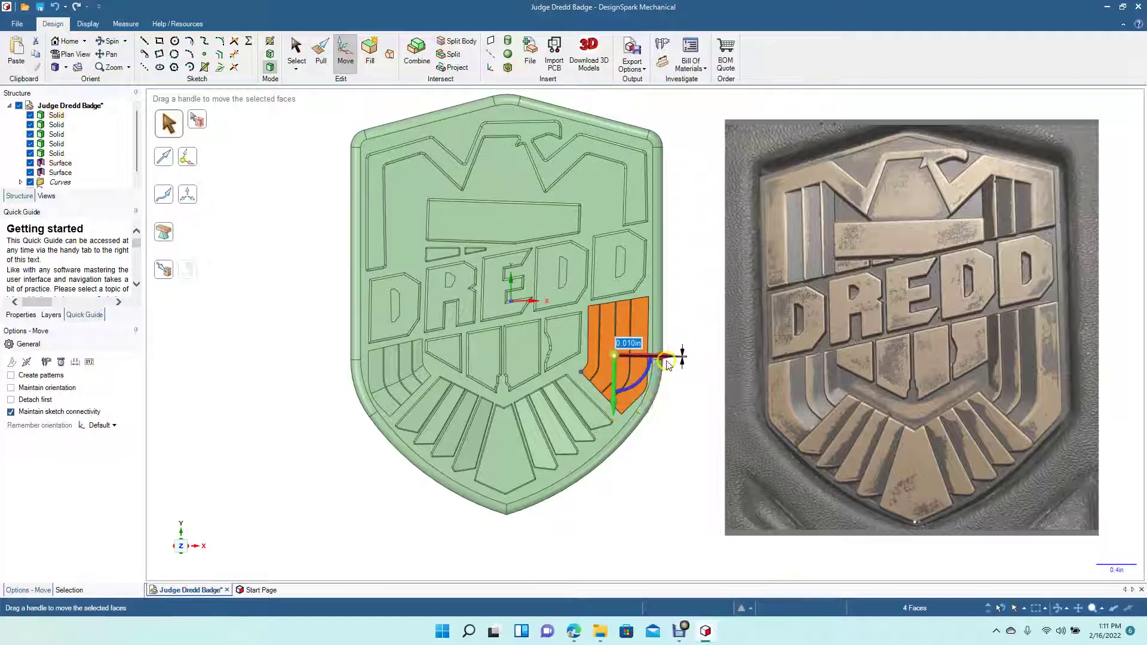
left_click_drag(668, 361, 674, 373)
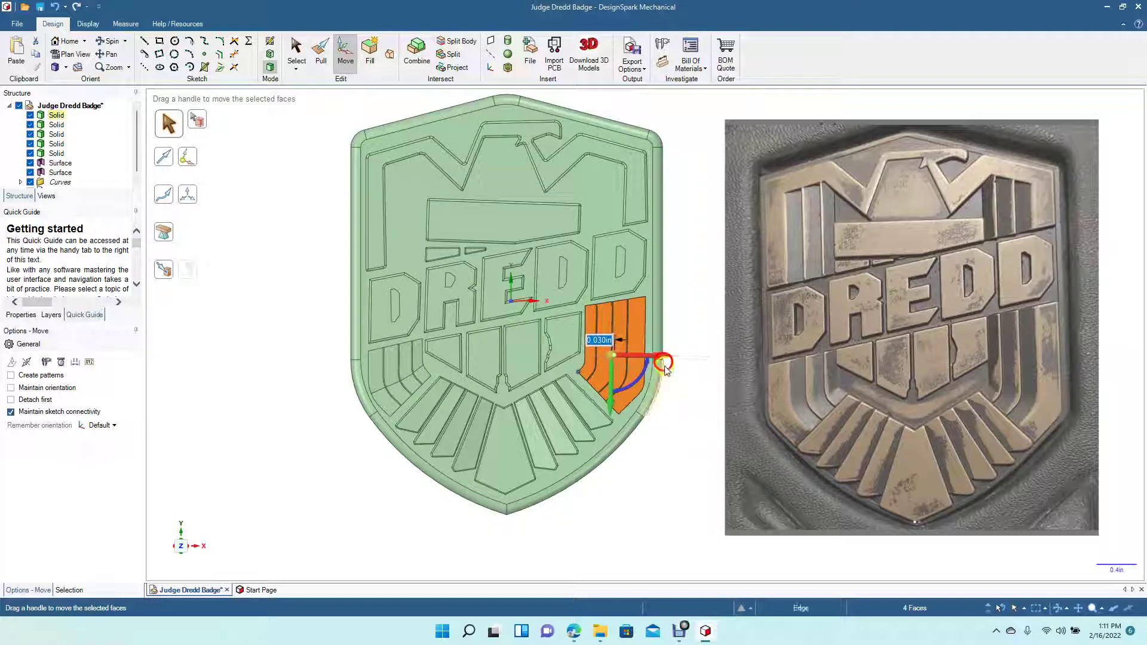
left_click(65, 55)
left_click(66, 67)
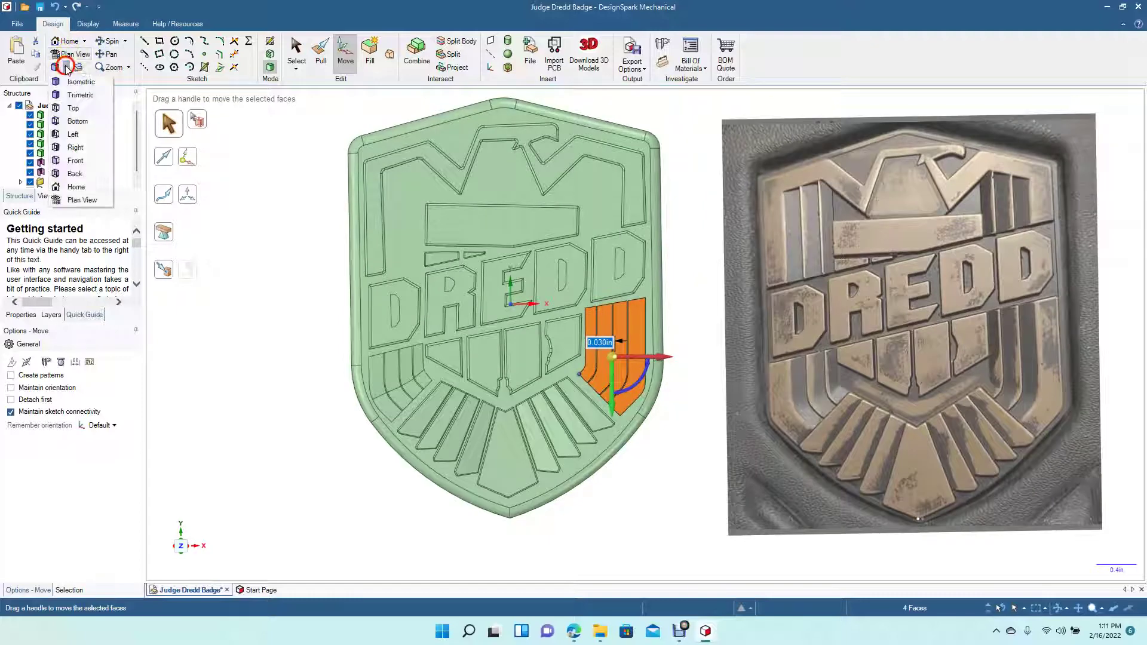
left_click(73, 108)
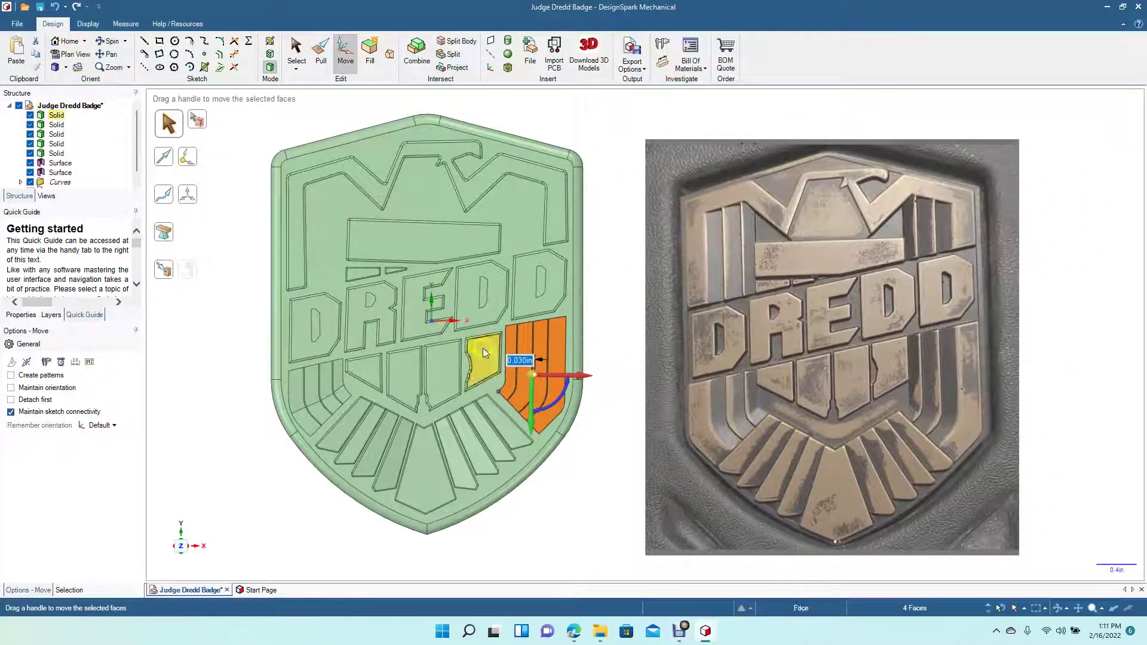
left_click(632, 290)
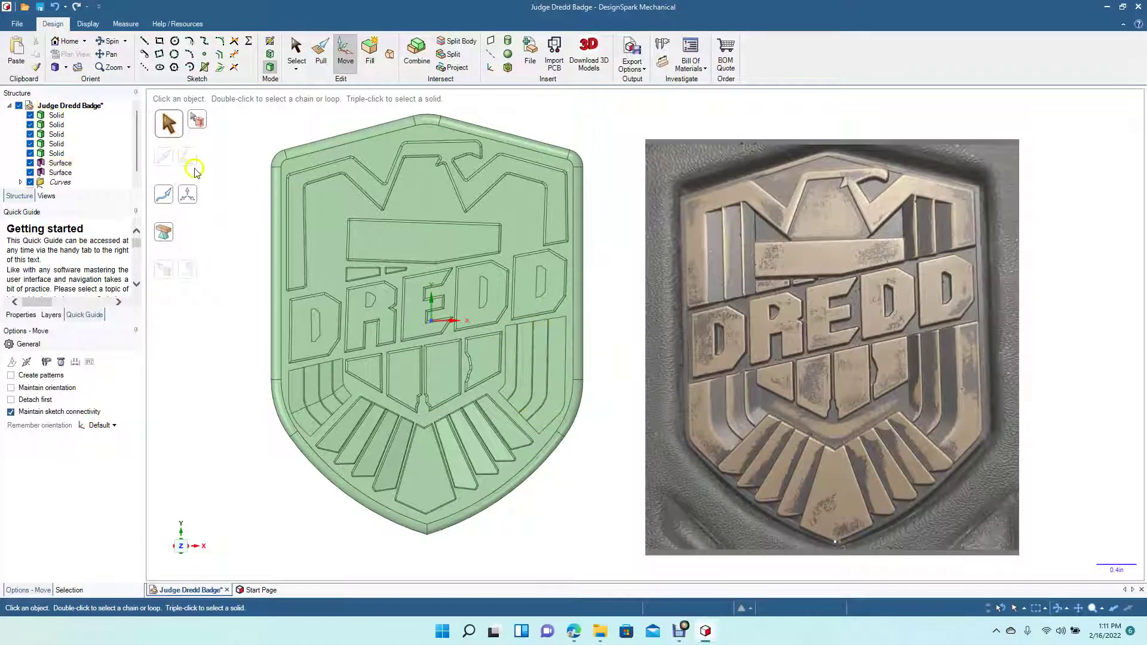
- Pull all four strip faces outward from the badge face together to turn them into raised solid strips
left_click(102, 43)
left_click_drag(203, 306, 163, 320)
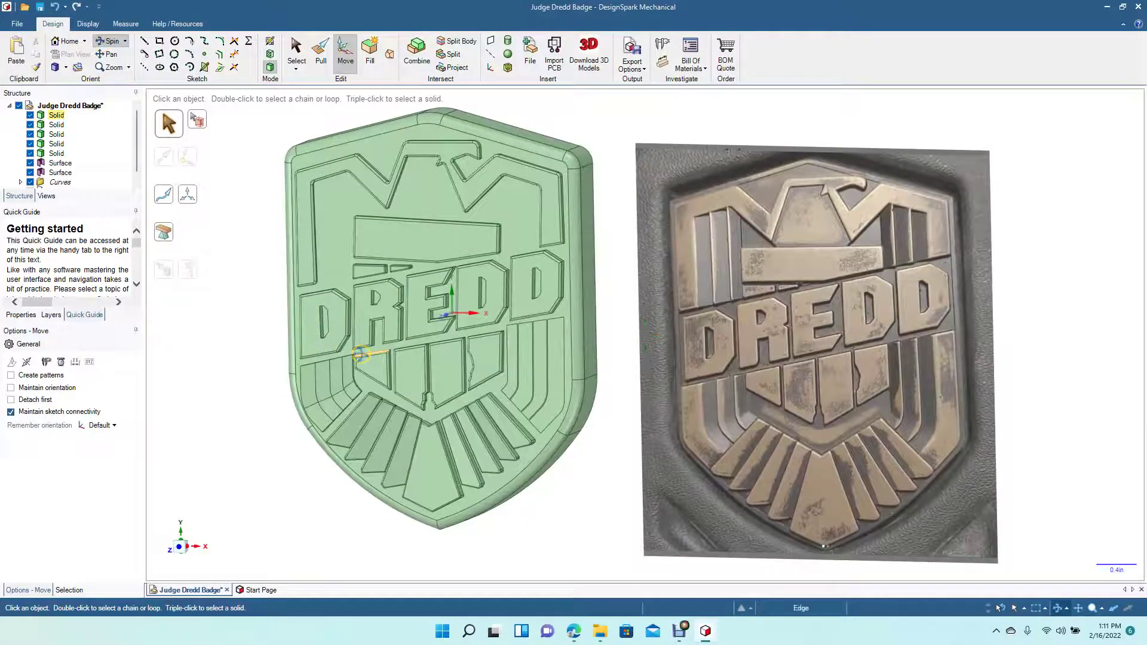
scroll(360, 354, "up", 5)
left_click(295, 47)
left_click(381, 378)
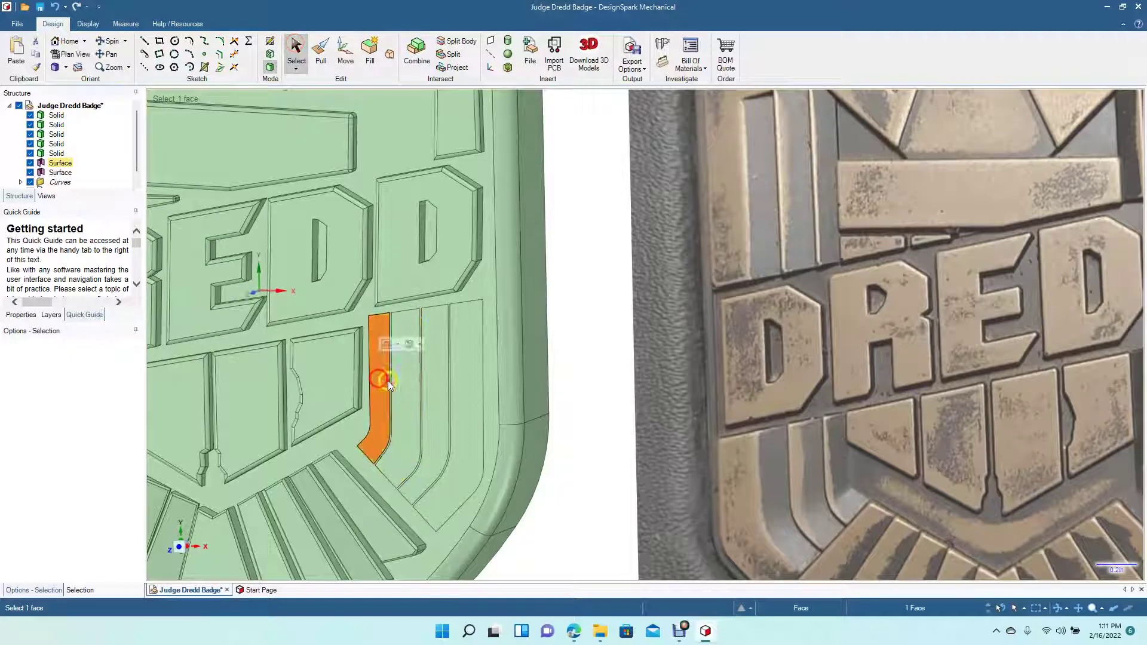
left_click(408, 406, "ctrl")
left_click(434, 406, "ctrl")
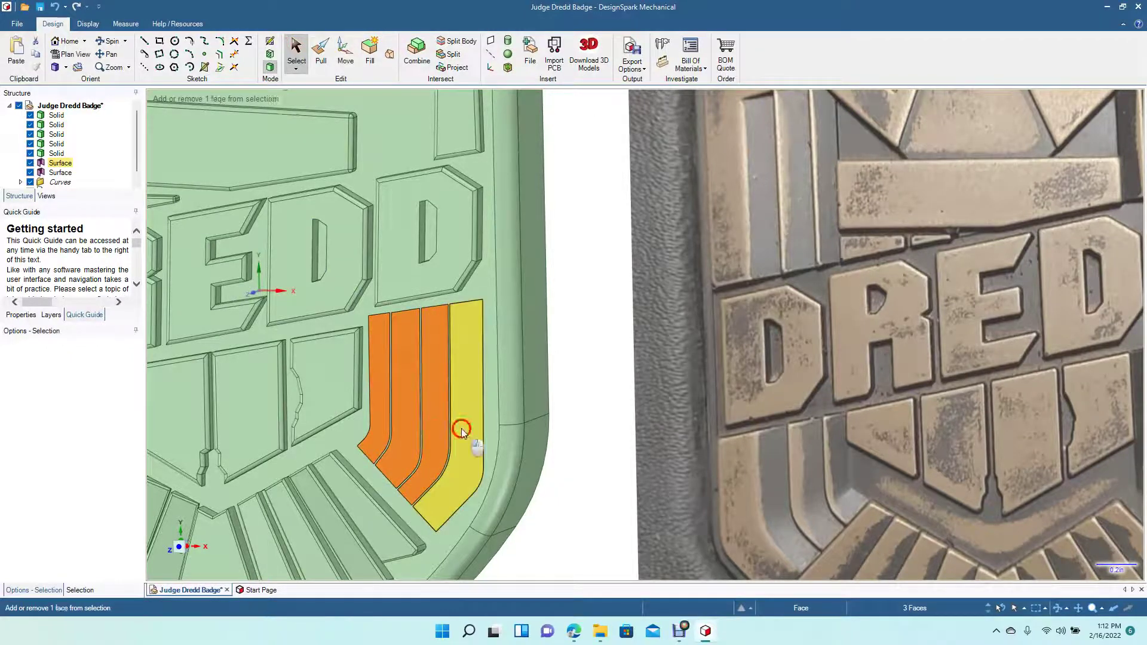
left_click(462, 430, "ctrl")
left_click(320, 51)
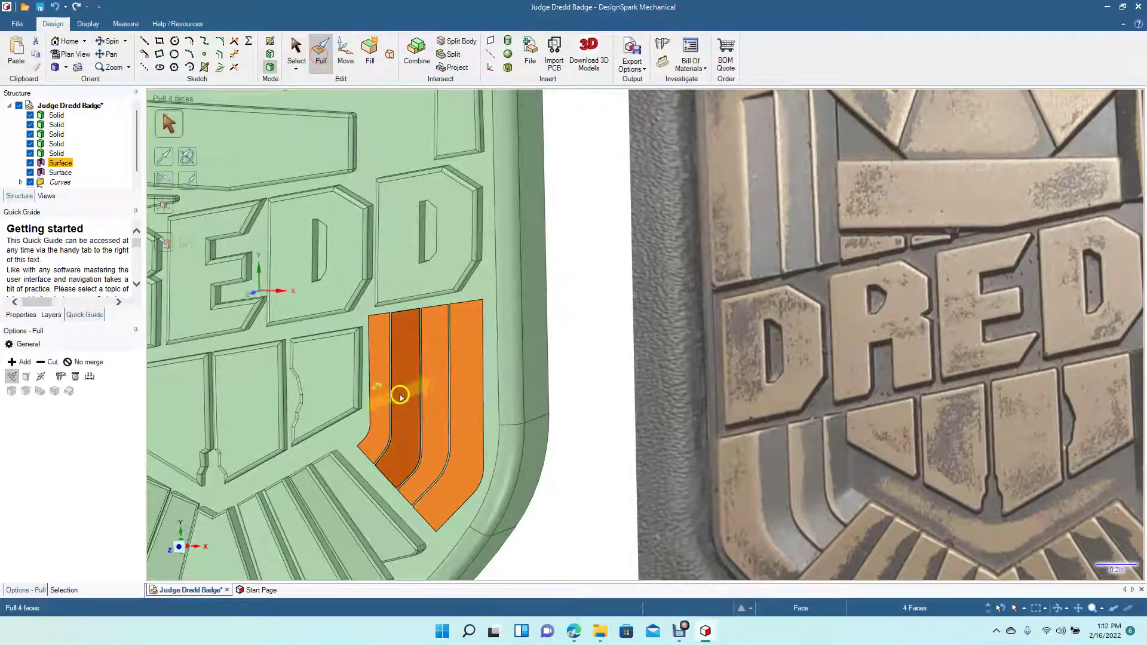
left_click_drag(382, 397, 382, 413)
- Try to move the three connected top edges between the first and second wing strips toward the badge face
left_click(295, 57)
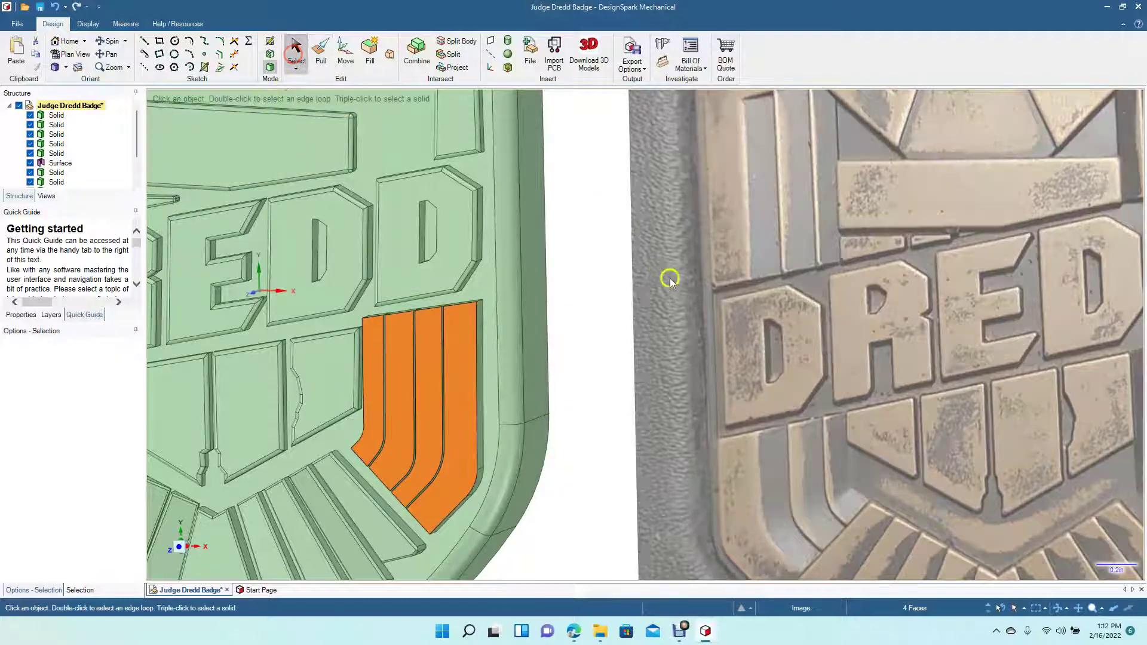
left_click(609, 313)
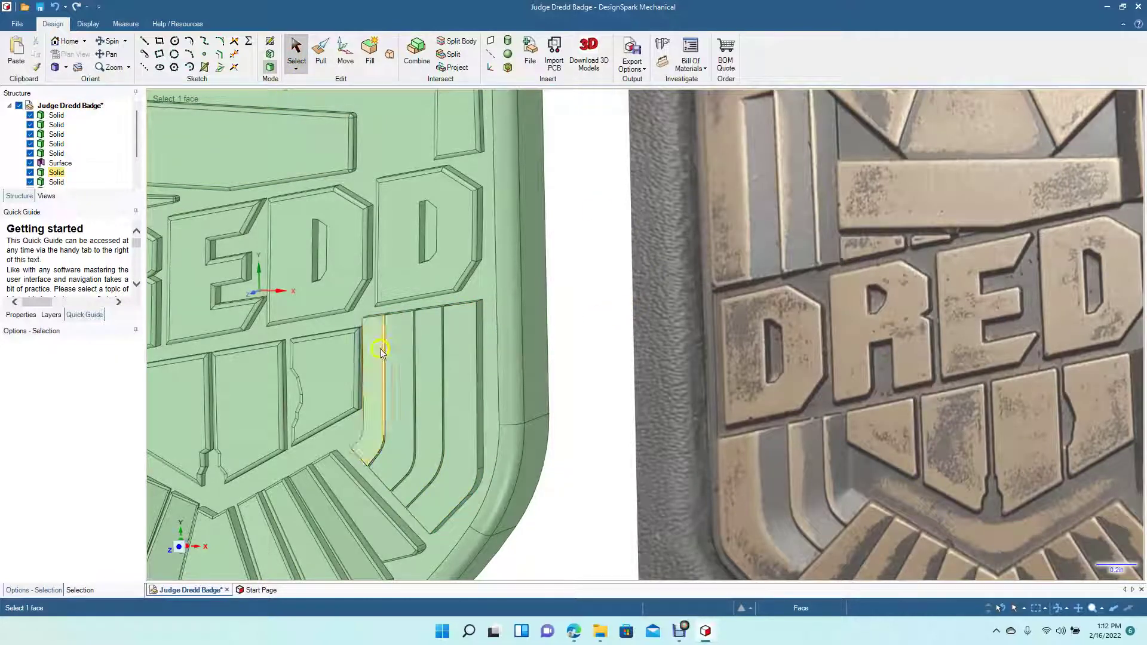
left_click(384, 441)
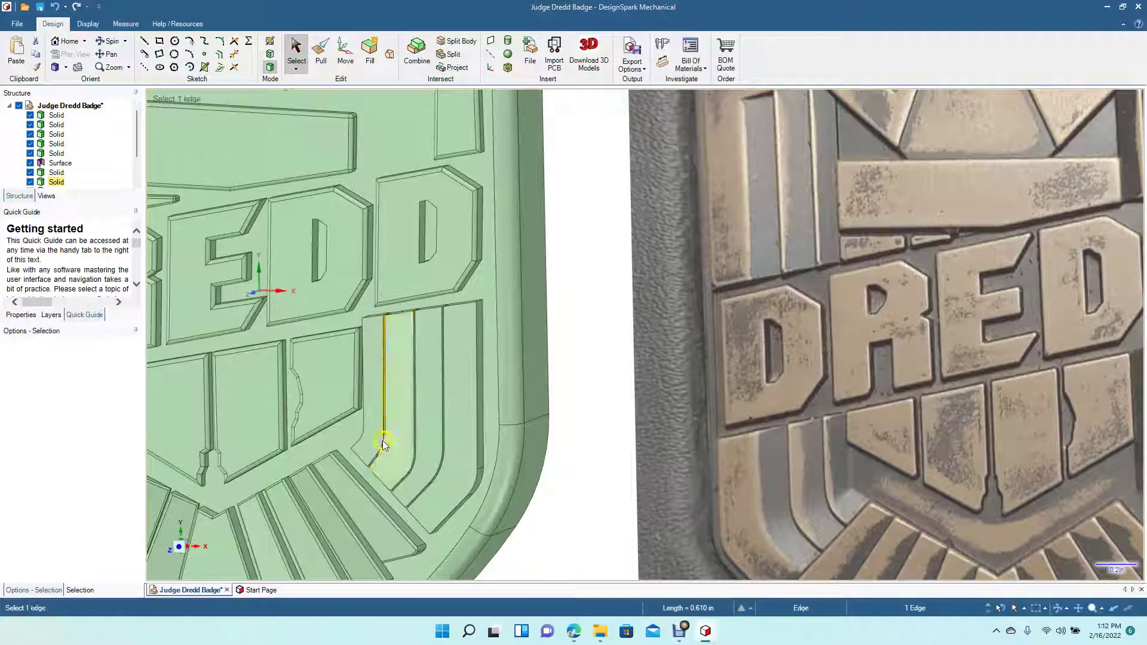
left_click(381, 441, "ctrl")
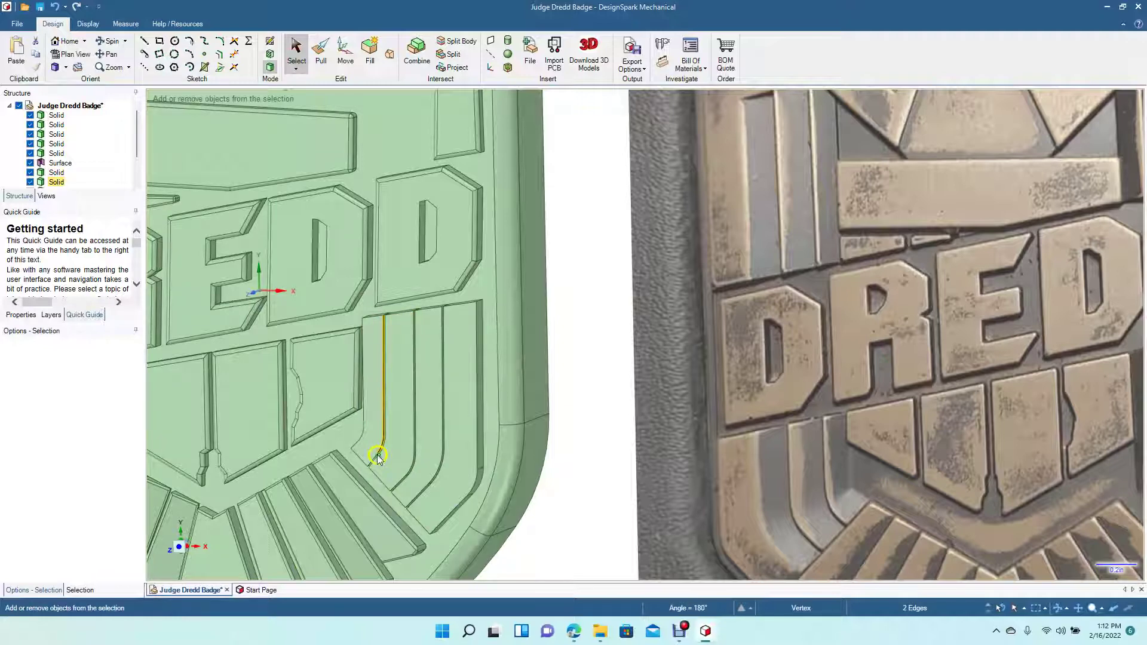
left_click(371, 458, "ctrl")
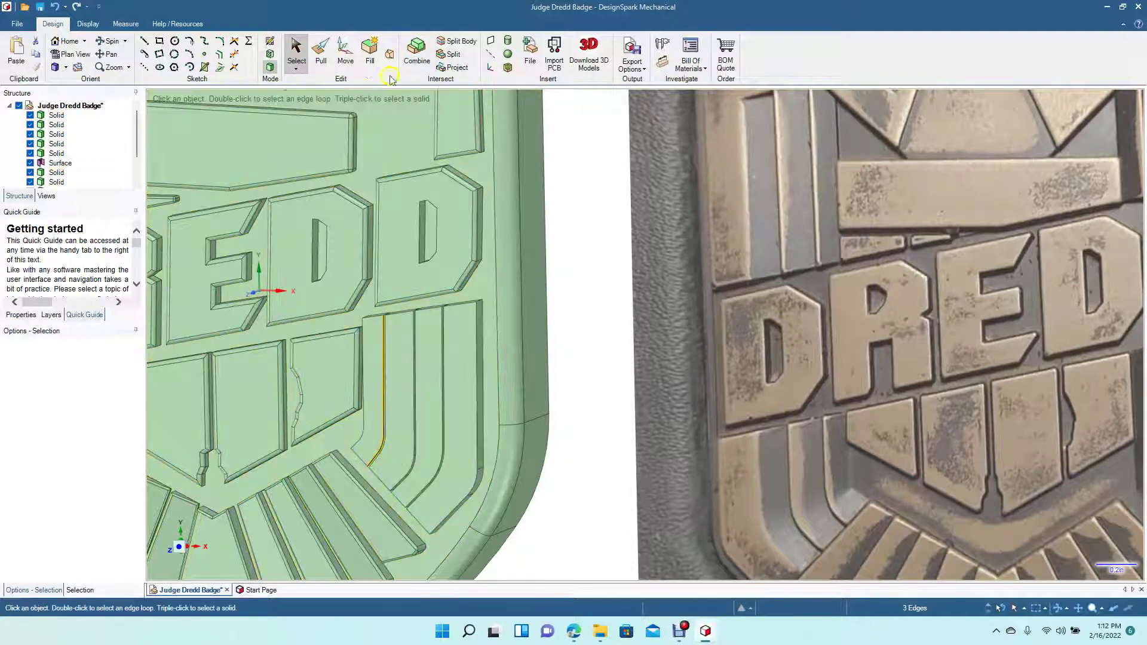
left_click(346, 51)
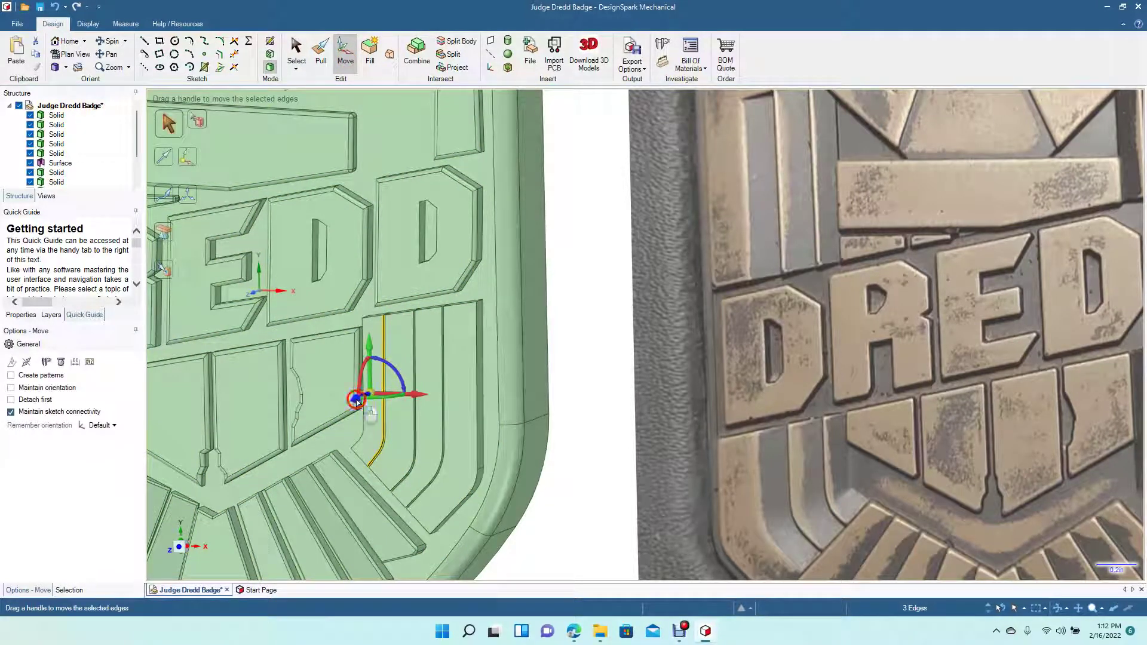
left_click_drag(357, 401, 370, 403)
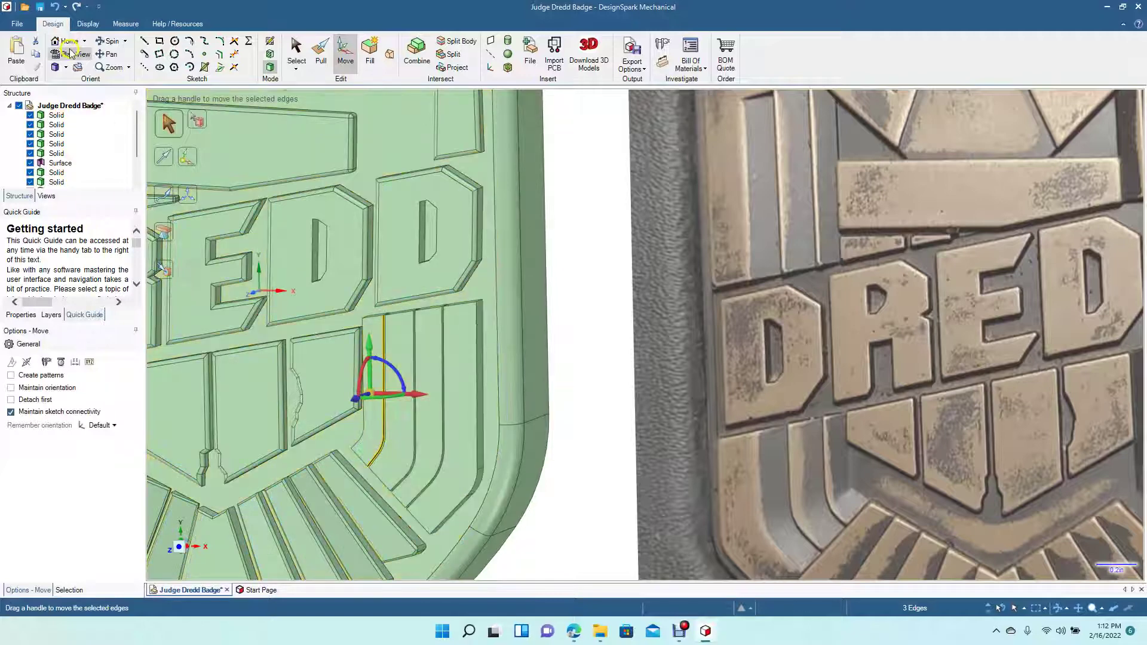
- Try again, from a tilted view, to sink the three edges between the first two strips below the last D
left_click(107, 53)
left_click_drag(193, 305, 378, 266)
left_click(113, 43)
left_click_drag(334, 302, 348, 256)
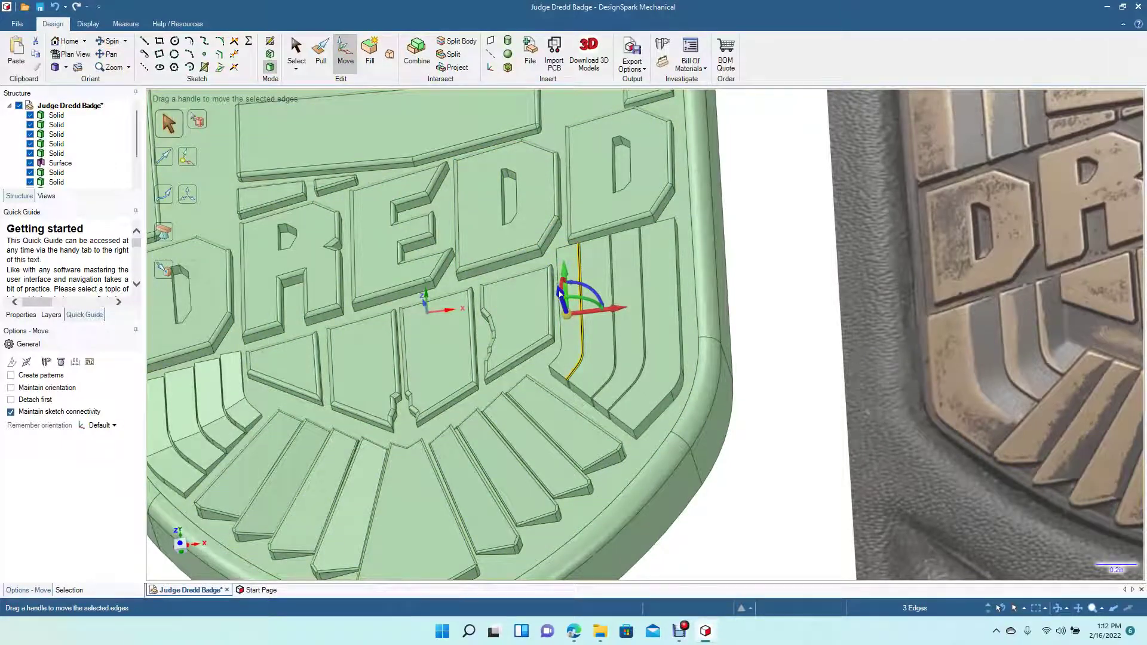
left_click(773, 330)
left_click(576, 263)
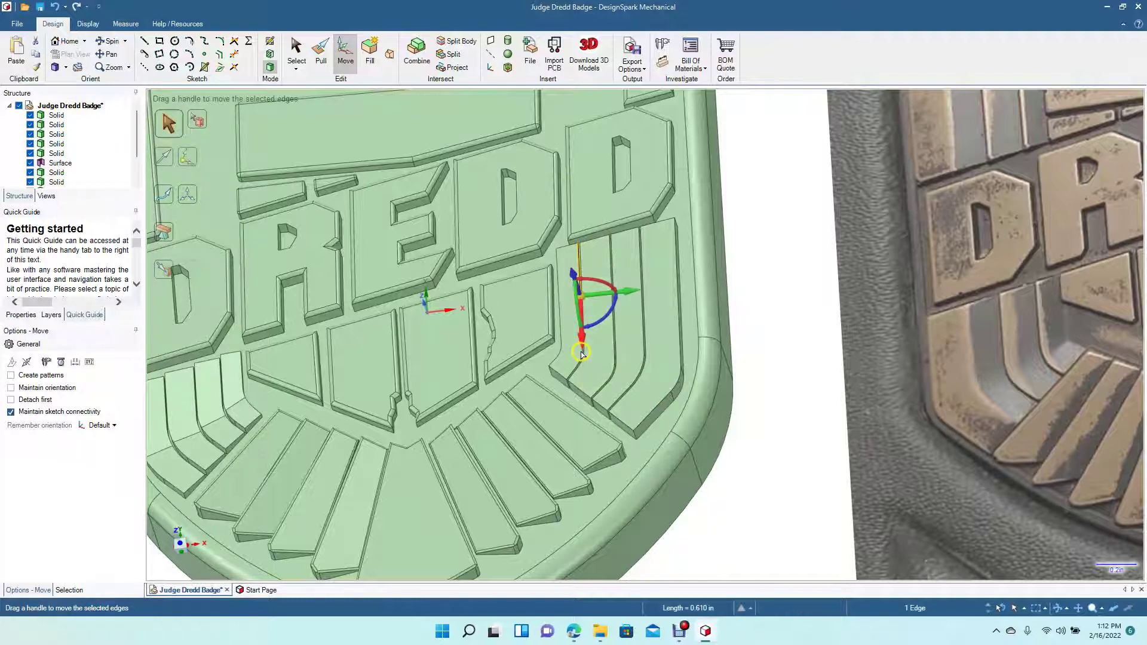
left_click(580, 356, "ctrl")
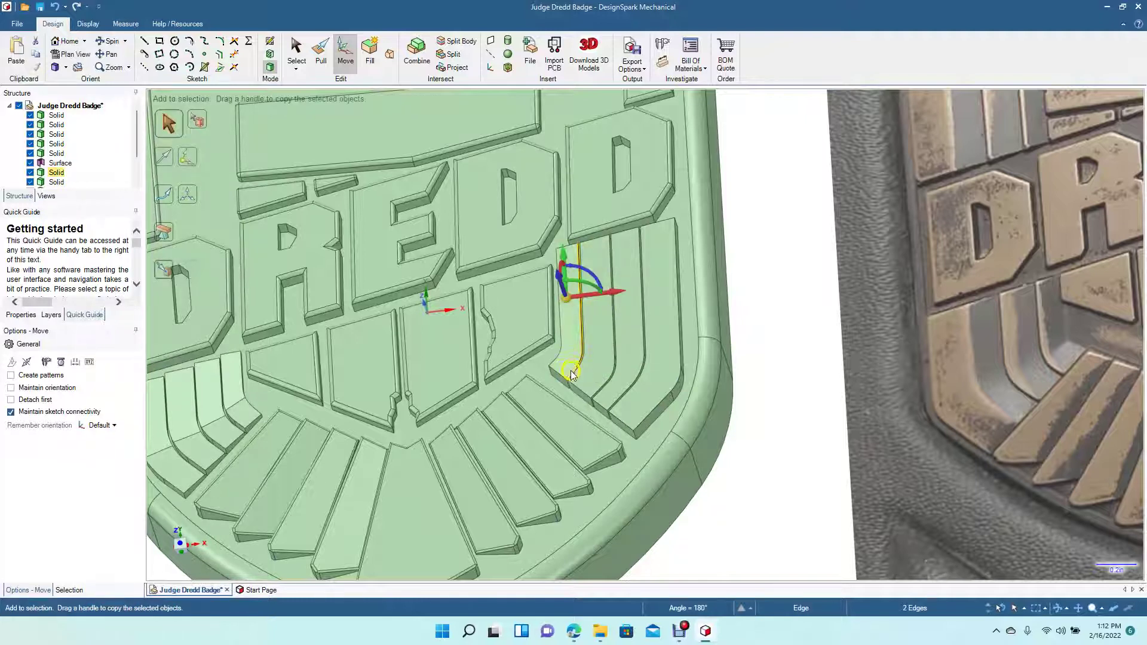
left_click(570, 373, "ctrl")
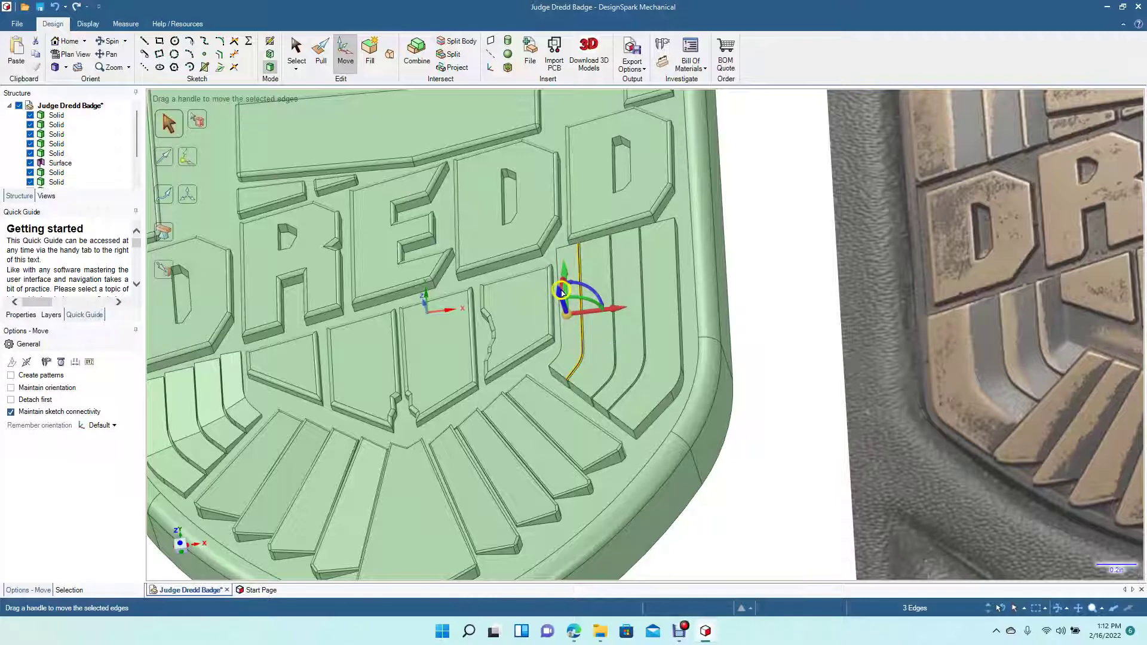
left_click_drag(559, 291, 559, 301)
left_click(779, 387)
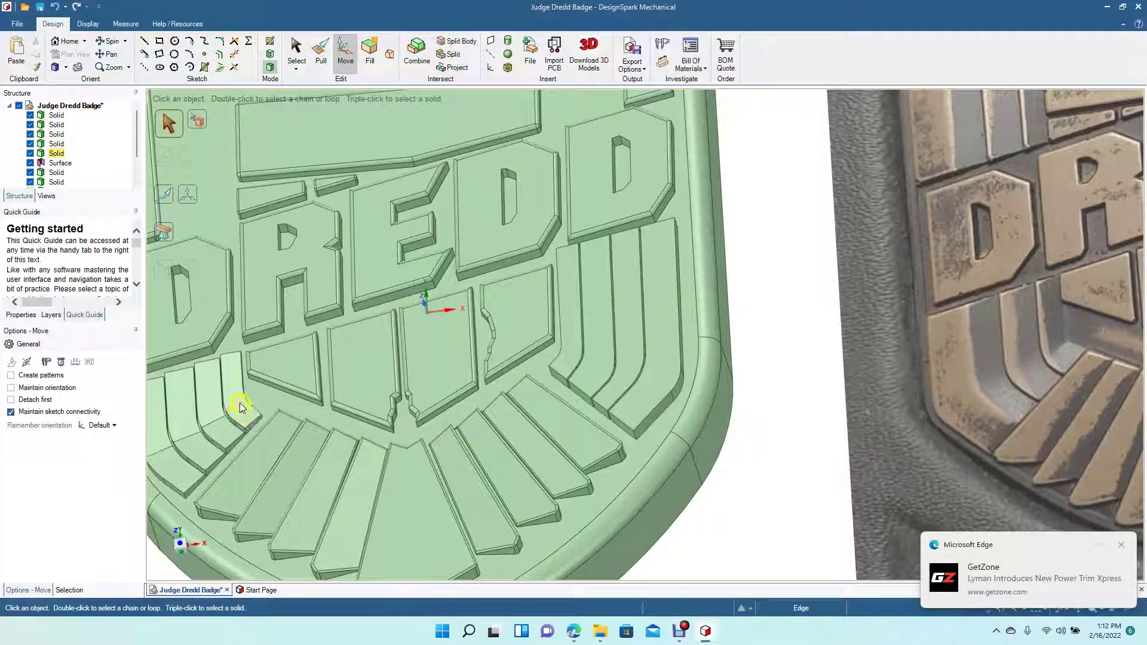
- Try to move the top face of the outermost strip in the wing below the last D
left_click(239, 404)
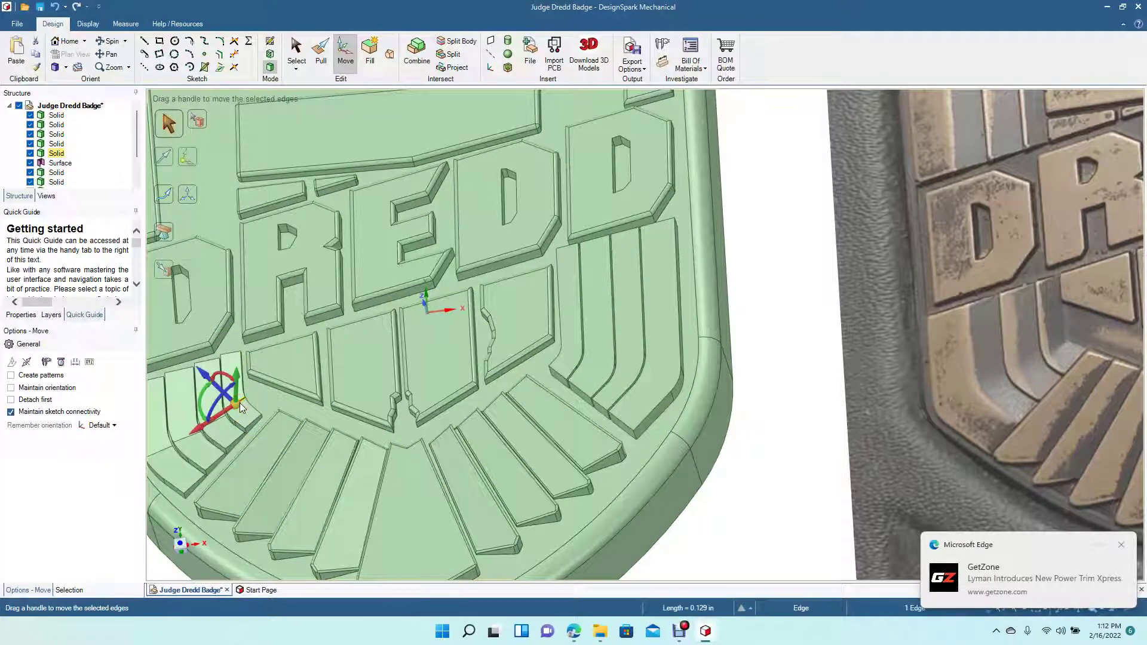
left_click(736, 435)
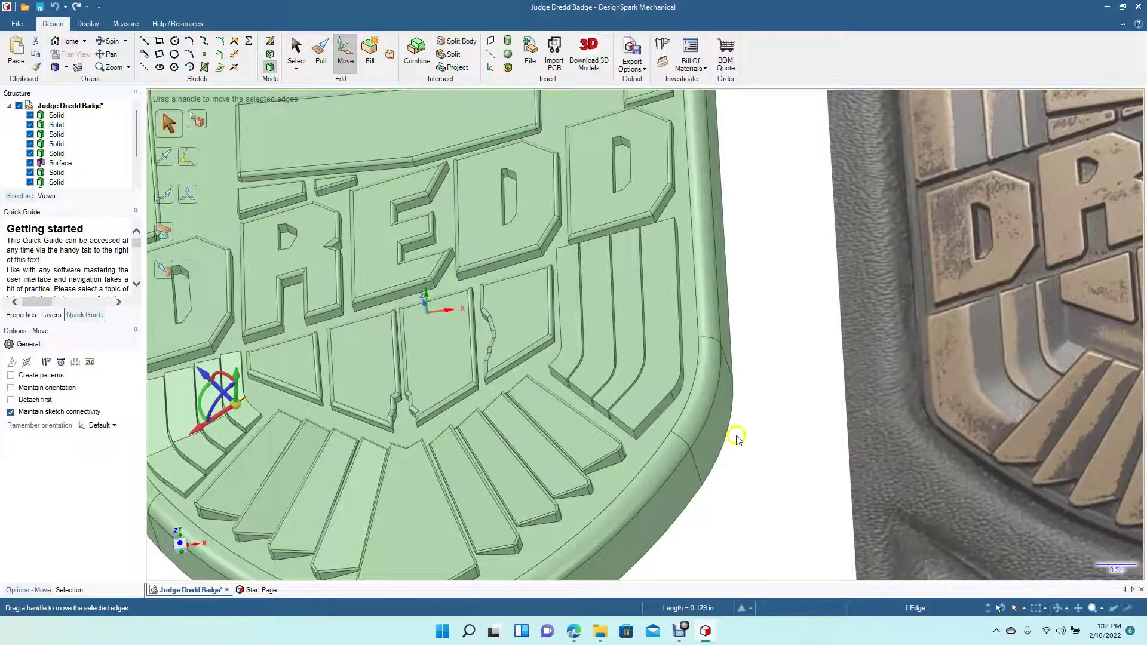
left_click(671, 370)
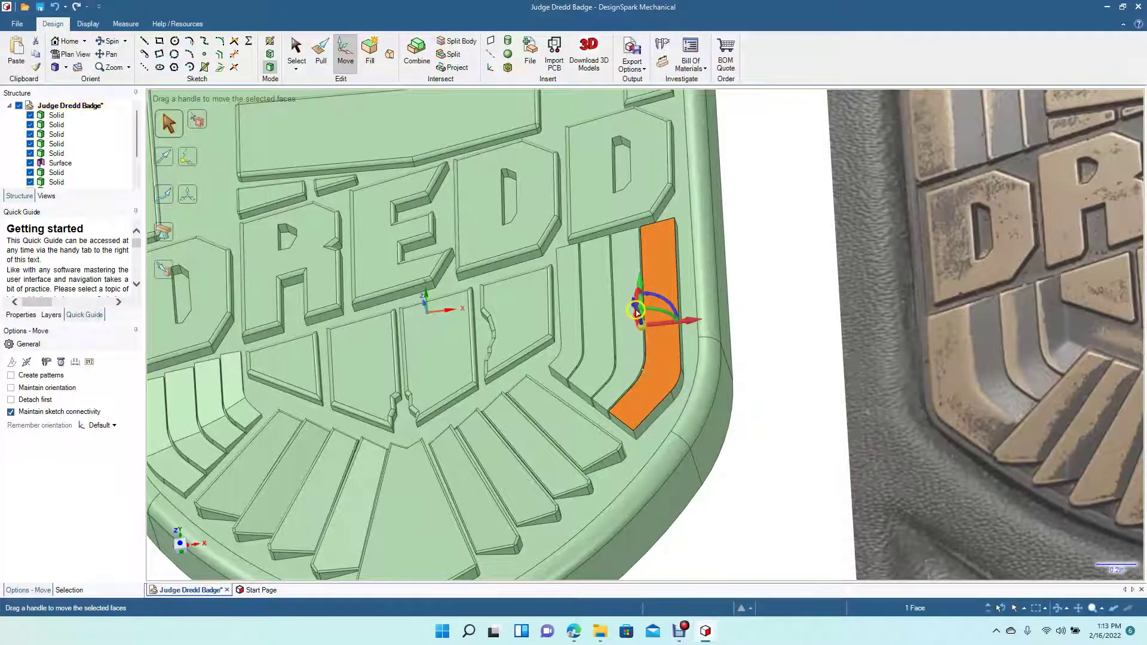
left_click(643, 332)
left_click(679, 328)
left_click(644, 327)
left_click_drag(642, 329, 679, 332)
left_click_drag(671, 270, 682, 311)
left_click(778, 277)
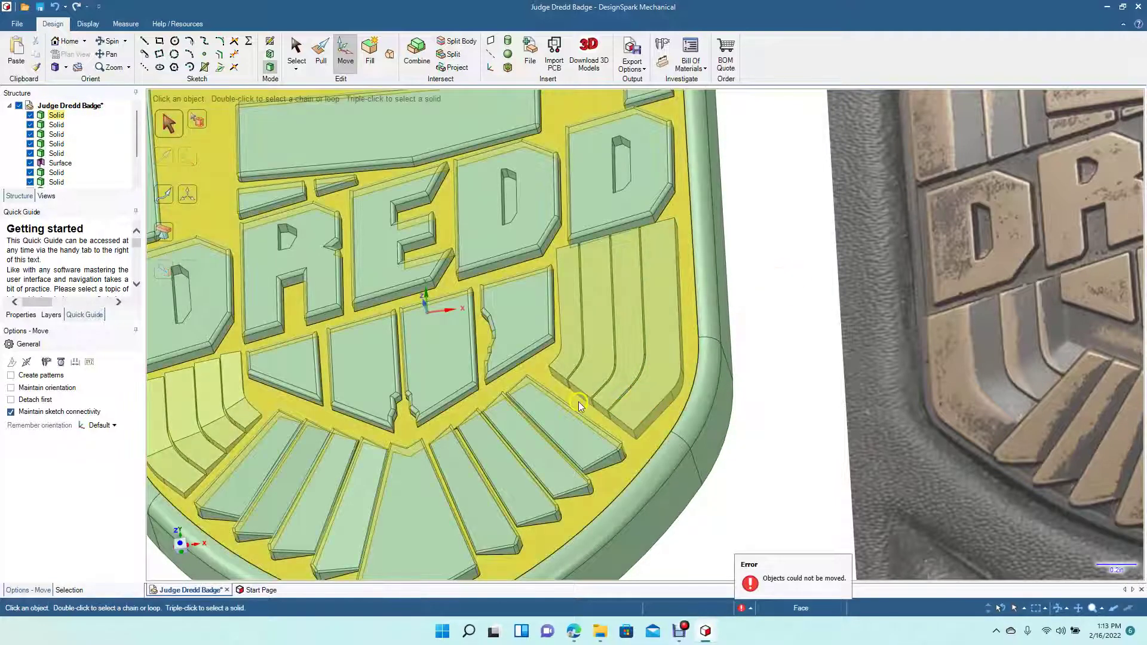
- Retry lowering the first strip's three outer-side top edges at close range
scroll(579, 402, "up", 5)
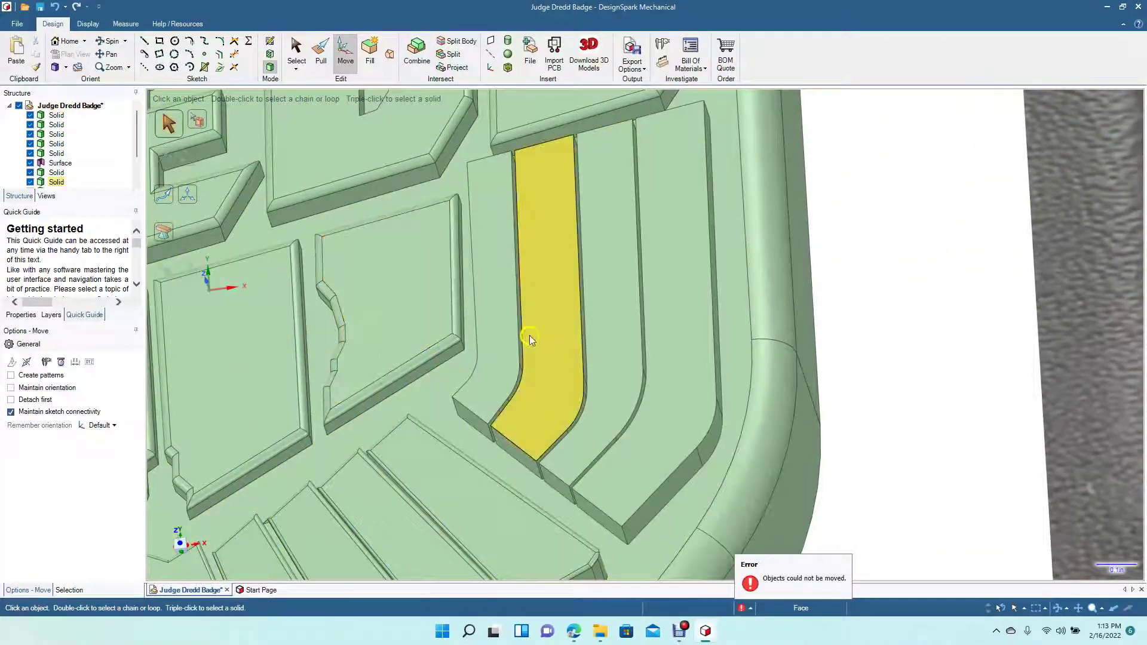
double_click(516, 329)
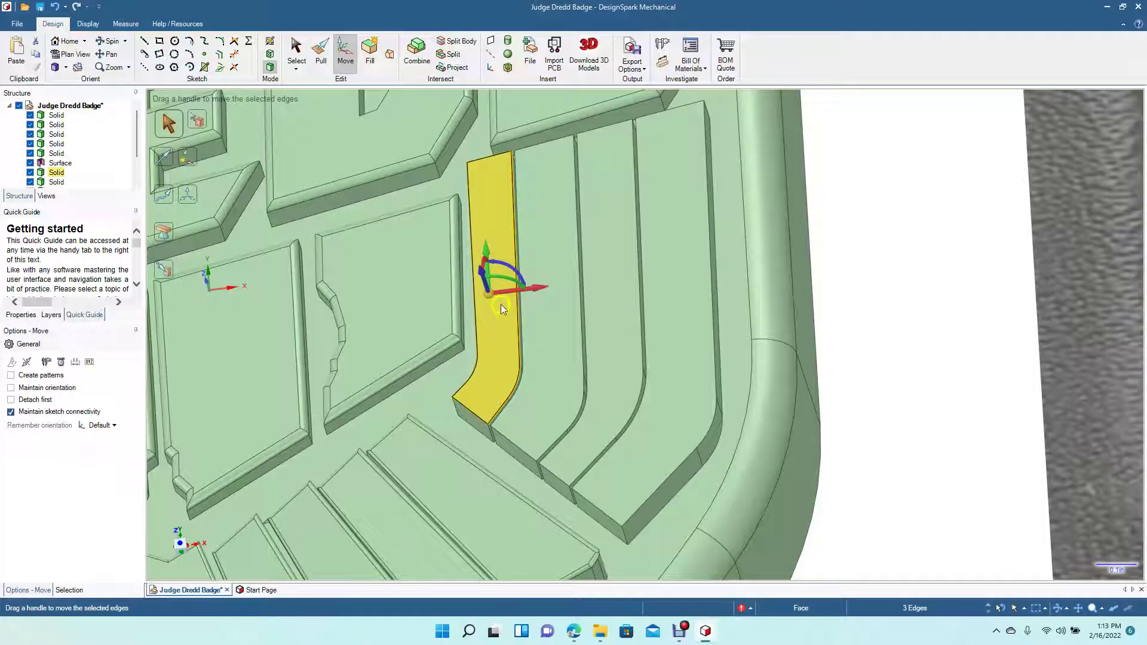
left_click(345, 47)
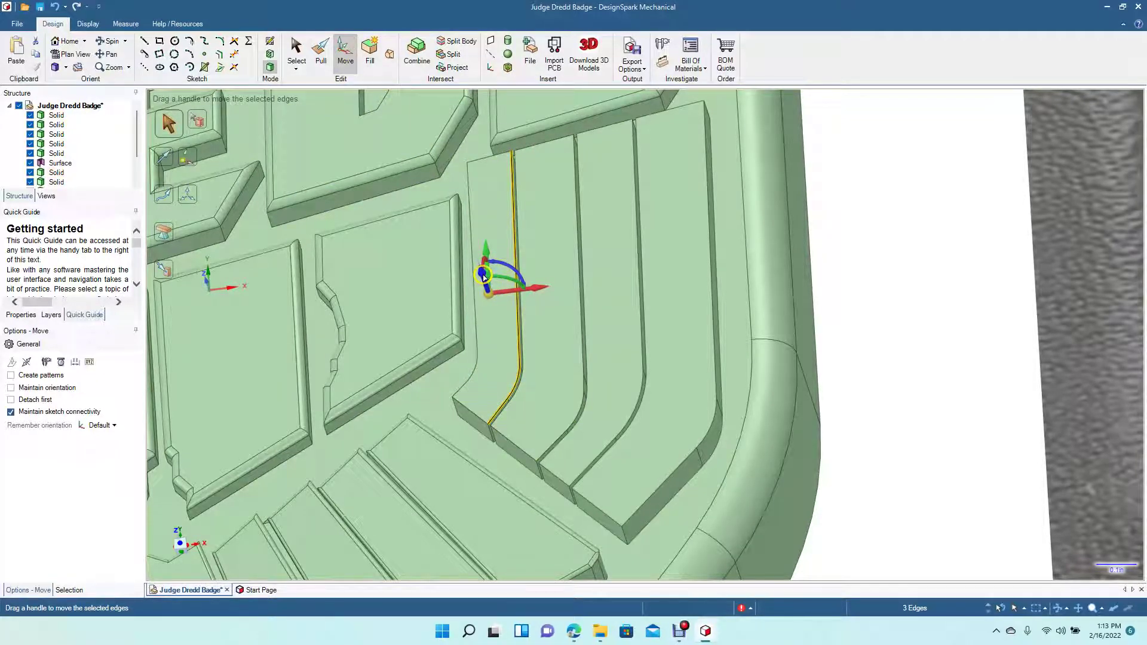
left_click_drag(482, 276, 485, 293)
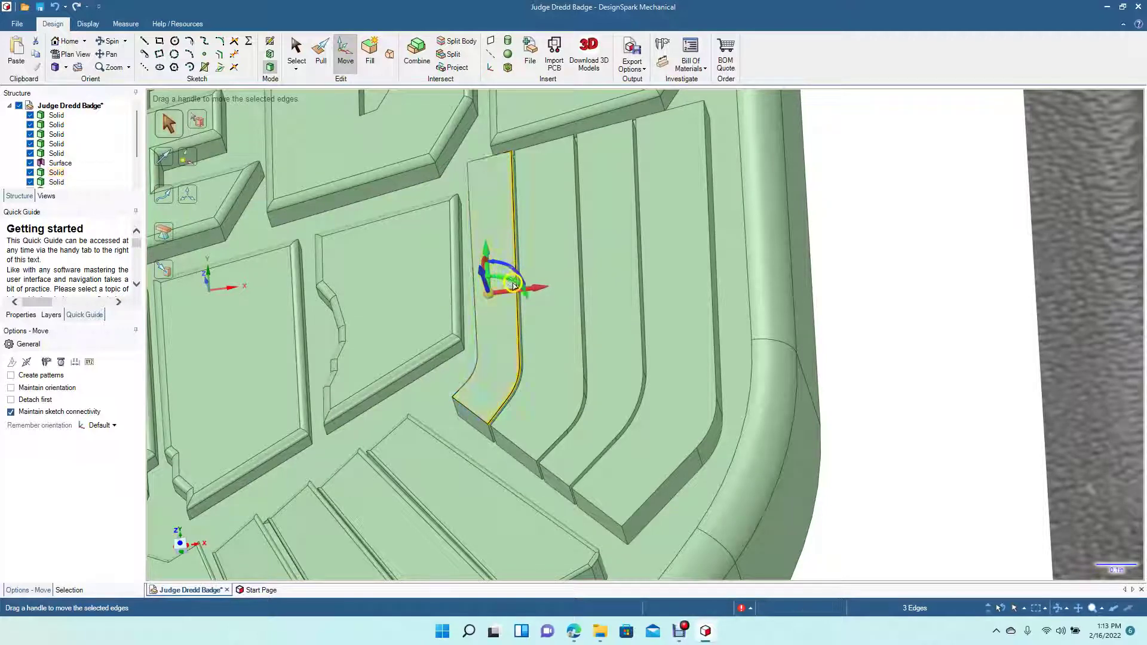
left_click(851, 307)
left_click(559, 357)
left_click(516, 339)
left_click(343, 174)
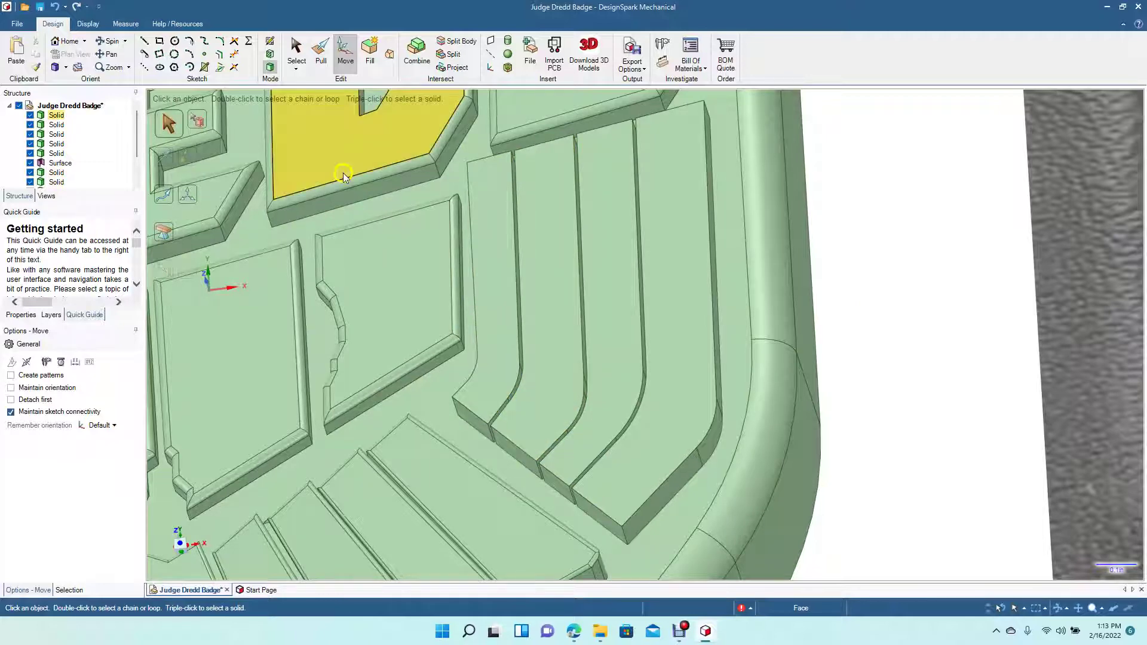
left_click(334, 257)
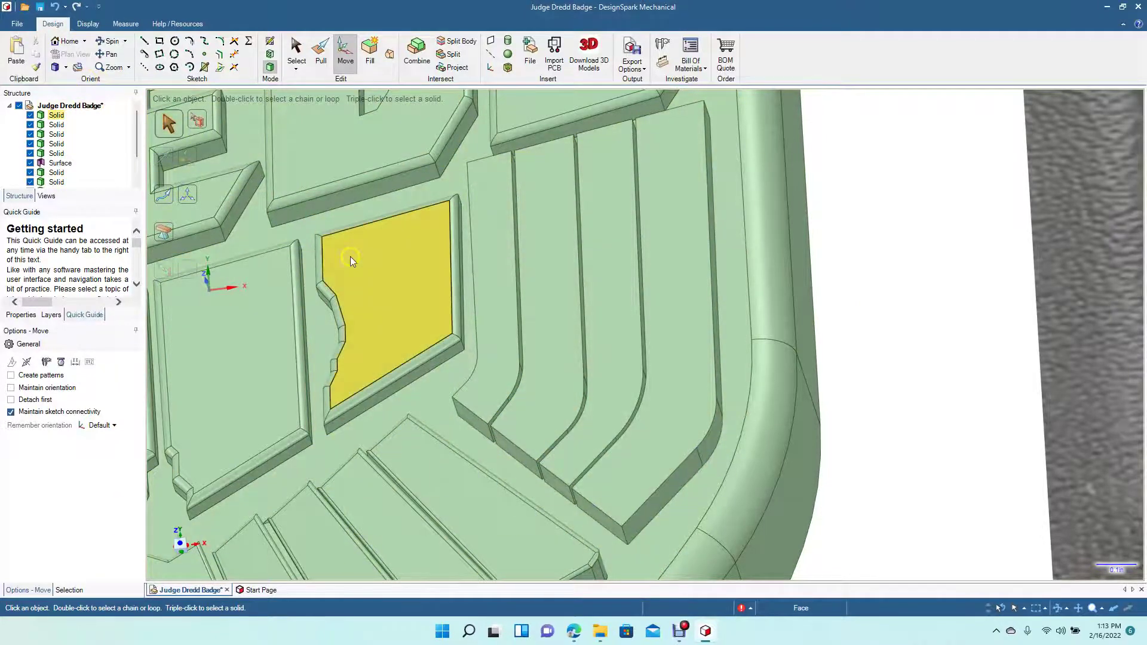
scroll(350, 256, "down", 2)
scroll(350, 256, "down", 1)
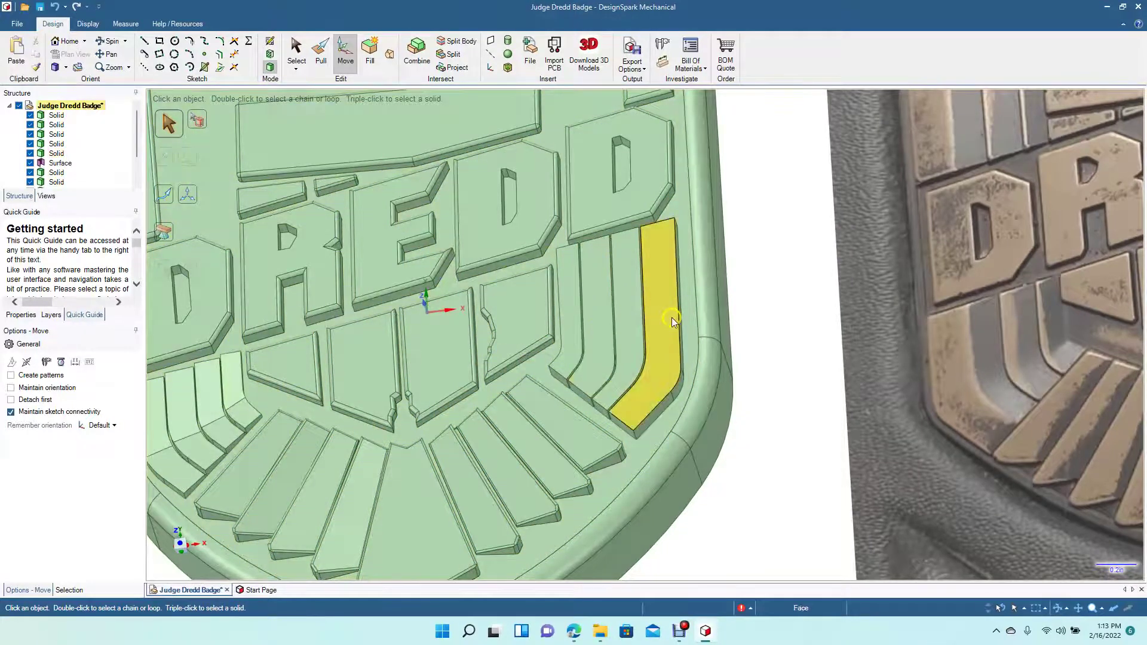
- Lower the outermost strip's three inner-side top edges about 0.090 in toward the badge face to slope its top
left_click(641, 263)
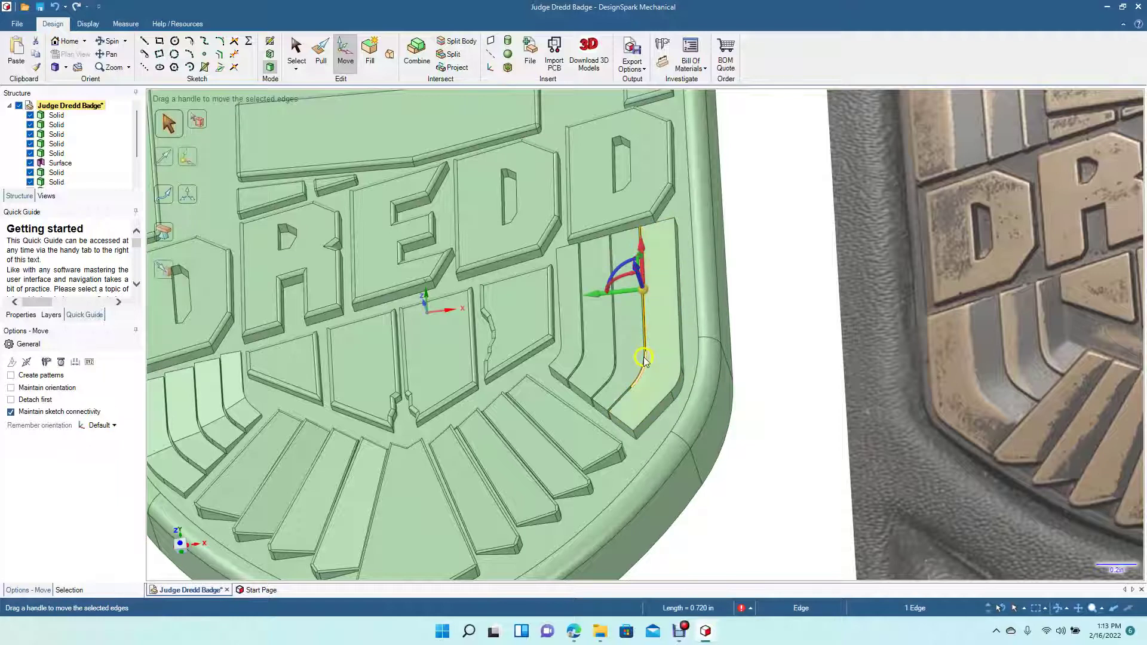
left_click(625, 388, "ctrl")
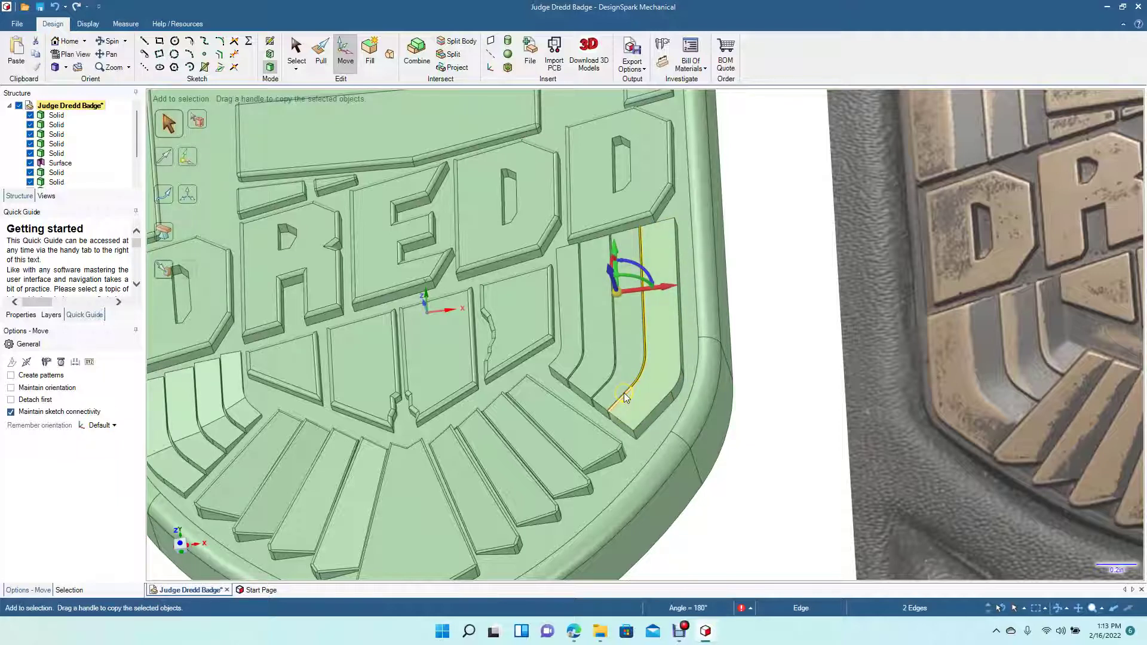
left_click(624, 393, "ctrl")
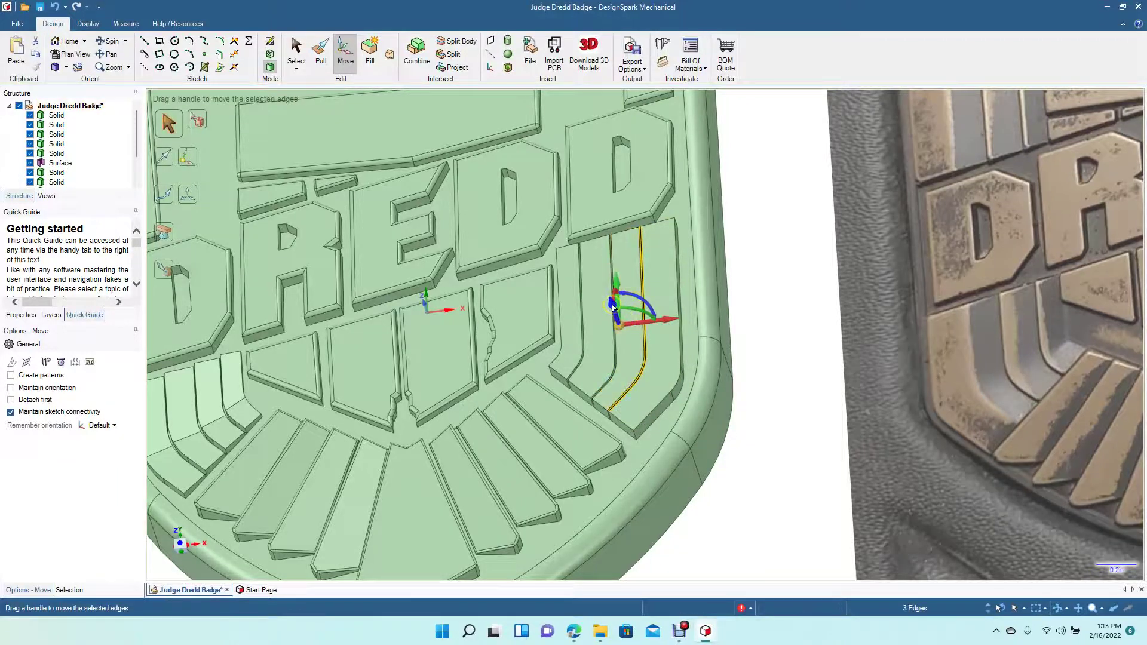
left_click_drag(610, 304, 616, 314)
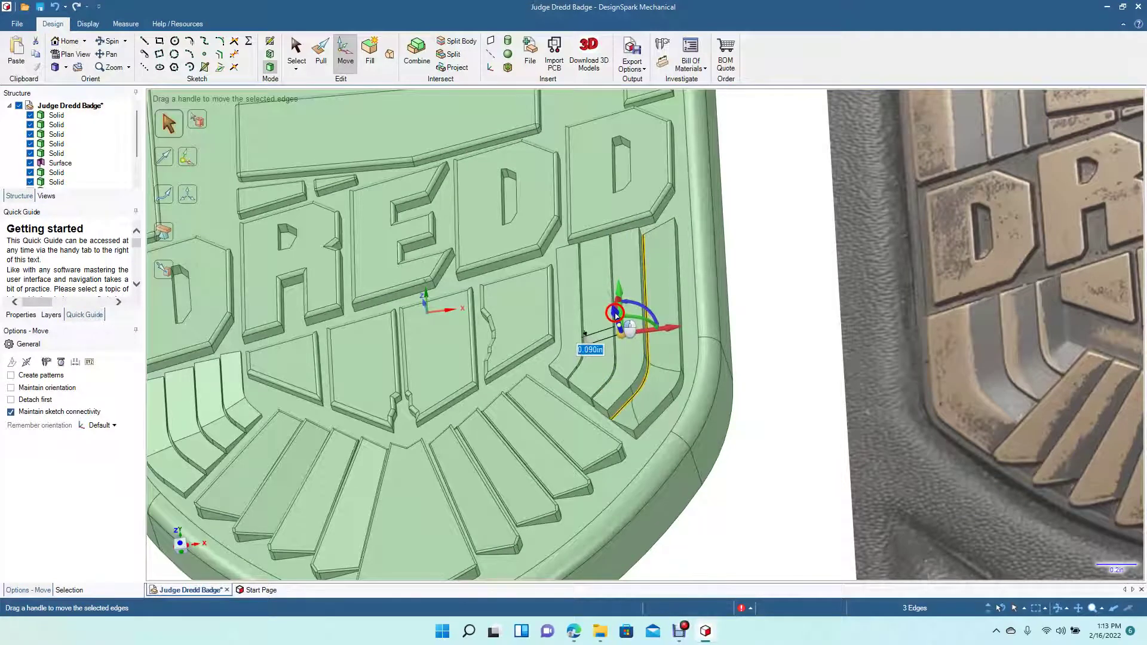
left_click(788, 333)
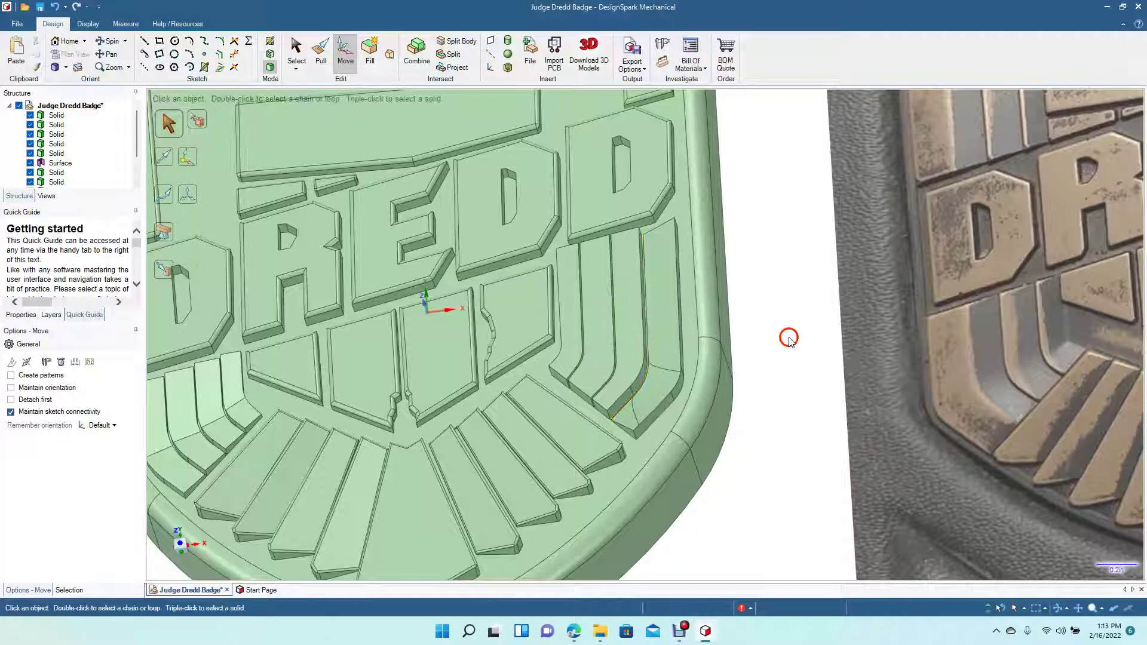
left_click(658, 382)
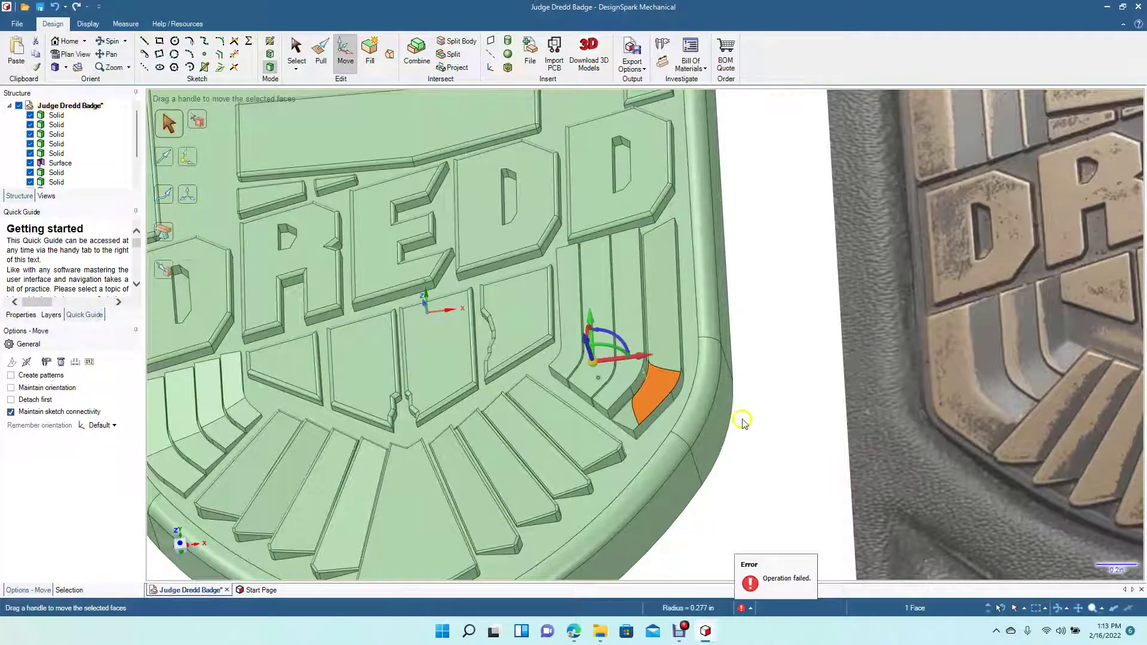
left_click(791, 390)
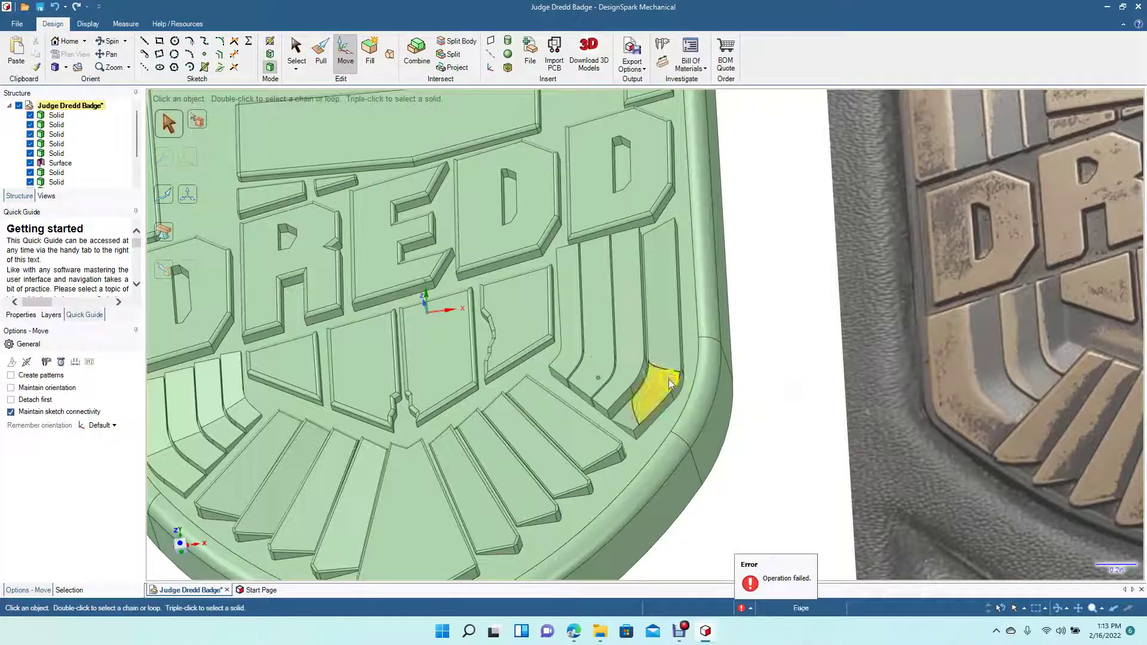
left_click(663, 372)
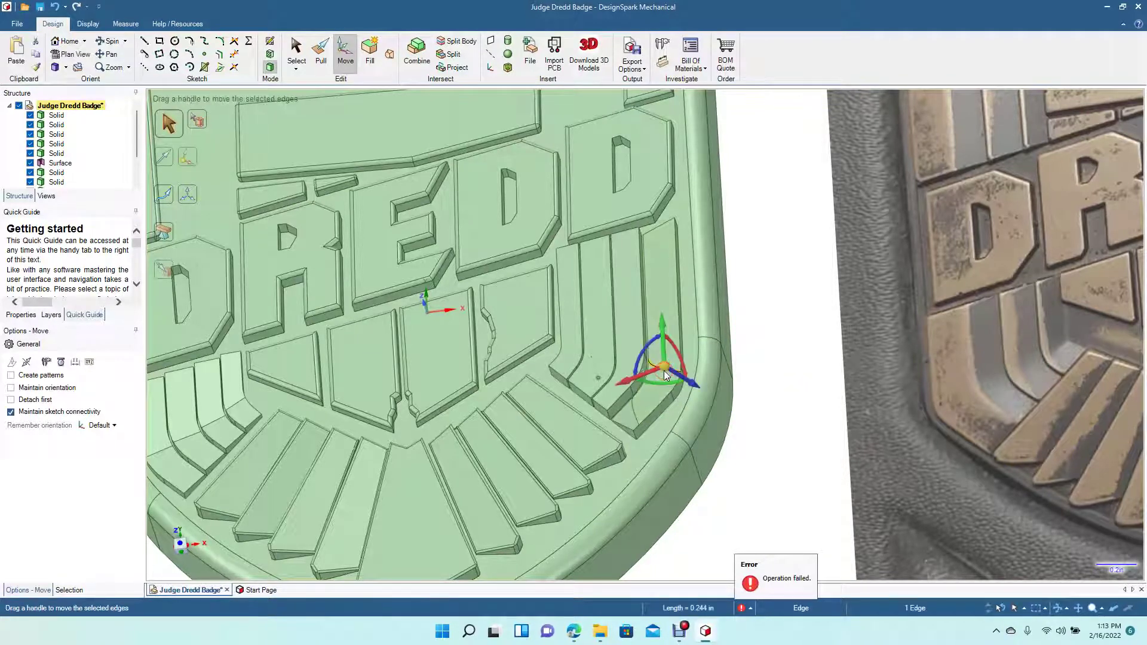
left_click(738, 392)
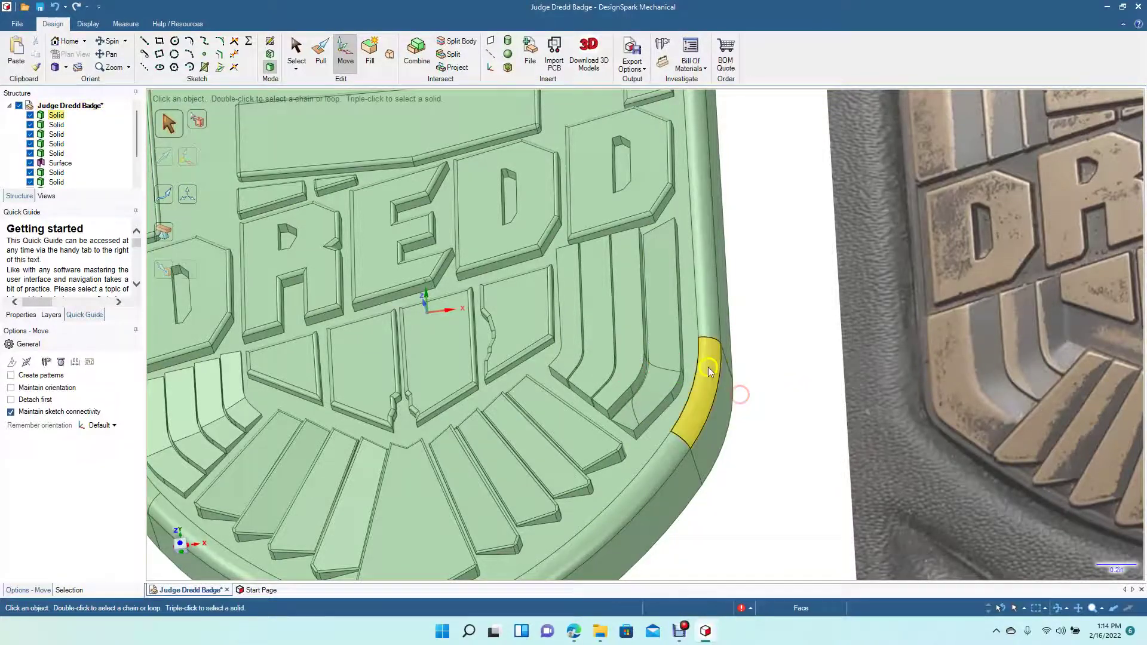
- Try to lower the inner-side top edges of the third wing strip below the last D toward the badge face
left_click(610, 256)
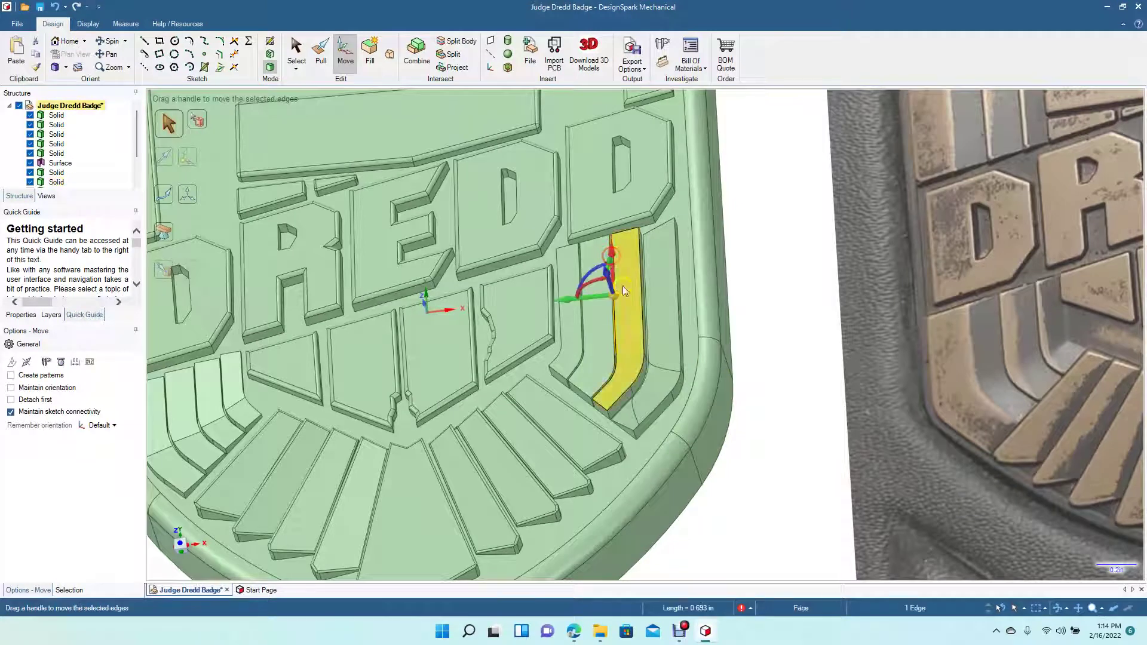
left_click(615, 358, "ctrl")
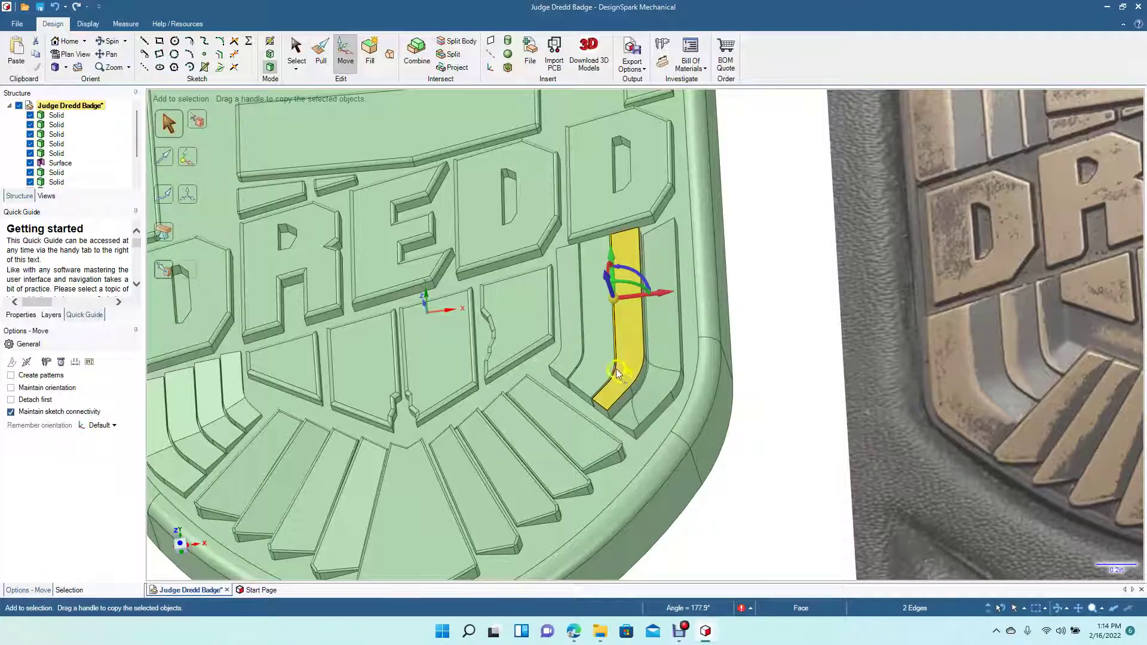
left_click(614, 367, "ctrl")
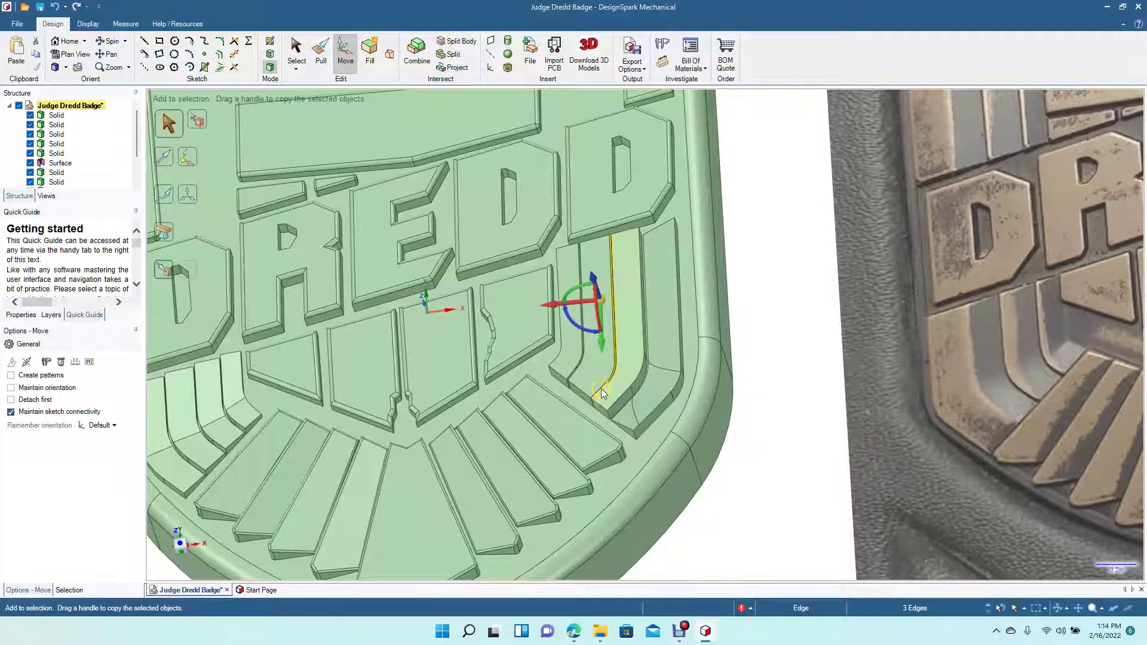
left_click(602, 393, "ctrl")
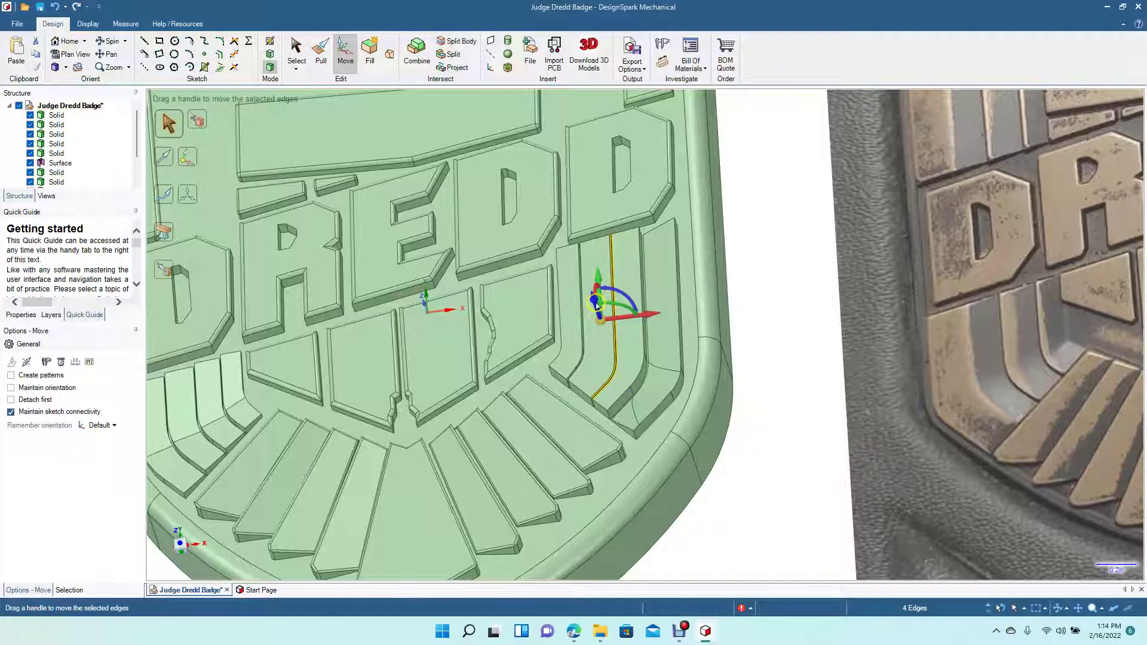
left_click_drag(596, 307, 600, 310)
left_click(781, 329)
- Retry lowering the third strip's inner-side top edges at close range
scroll(643, 363, "up", 5)
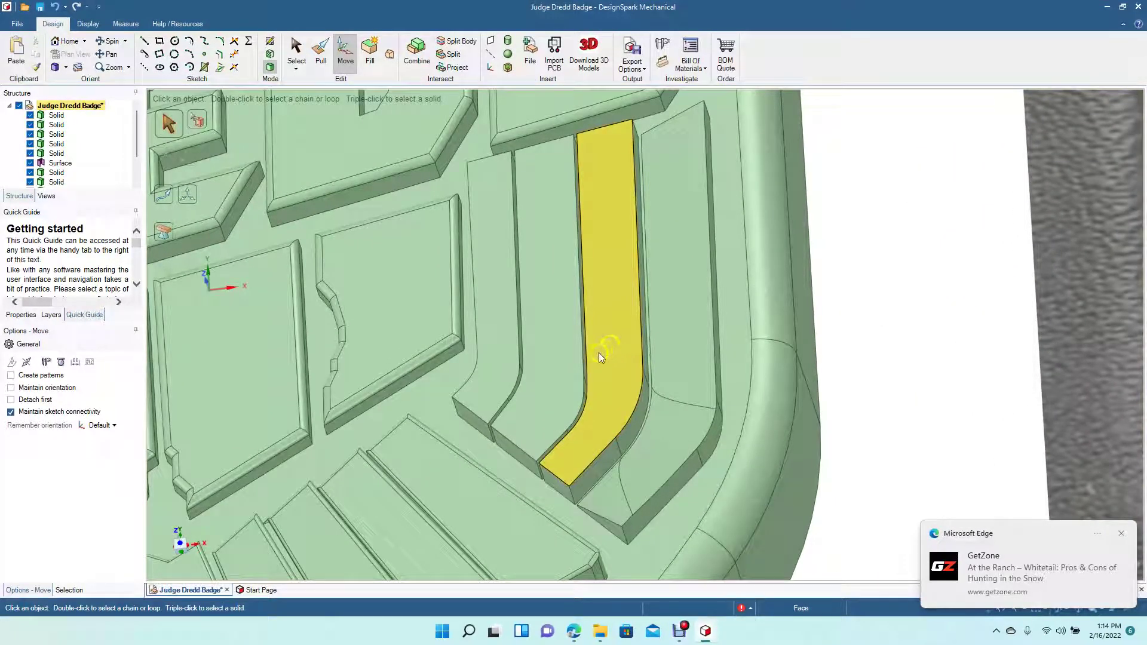
left_click(585, 327)
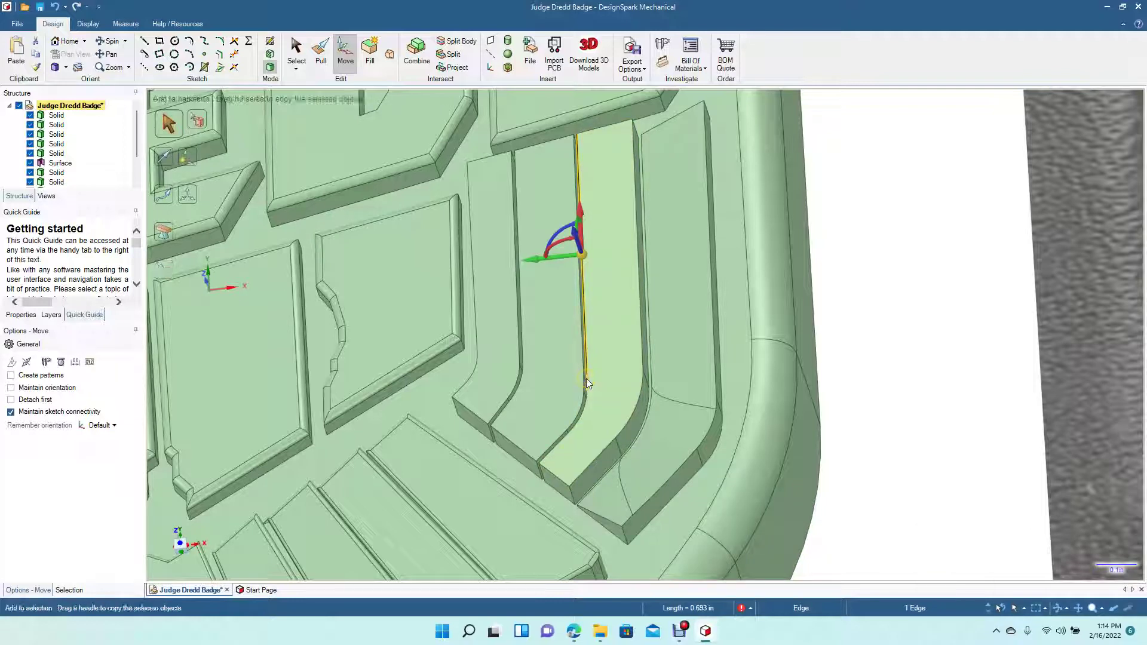
left_click(589, 393, "ctrl")
left_click(586, 395, "ctrl")
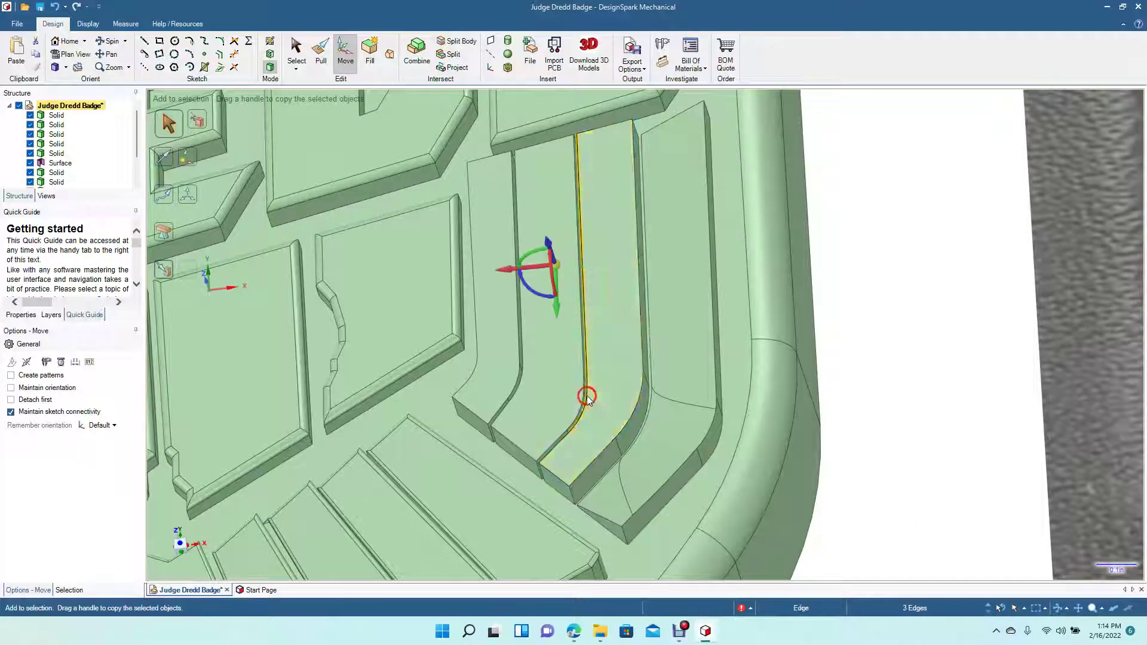
left_click(559, 442, "ctrl")
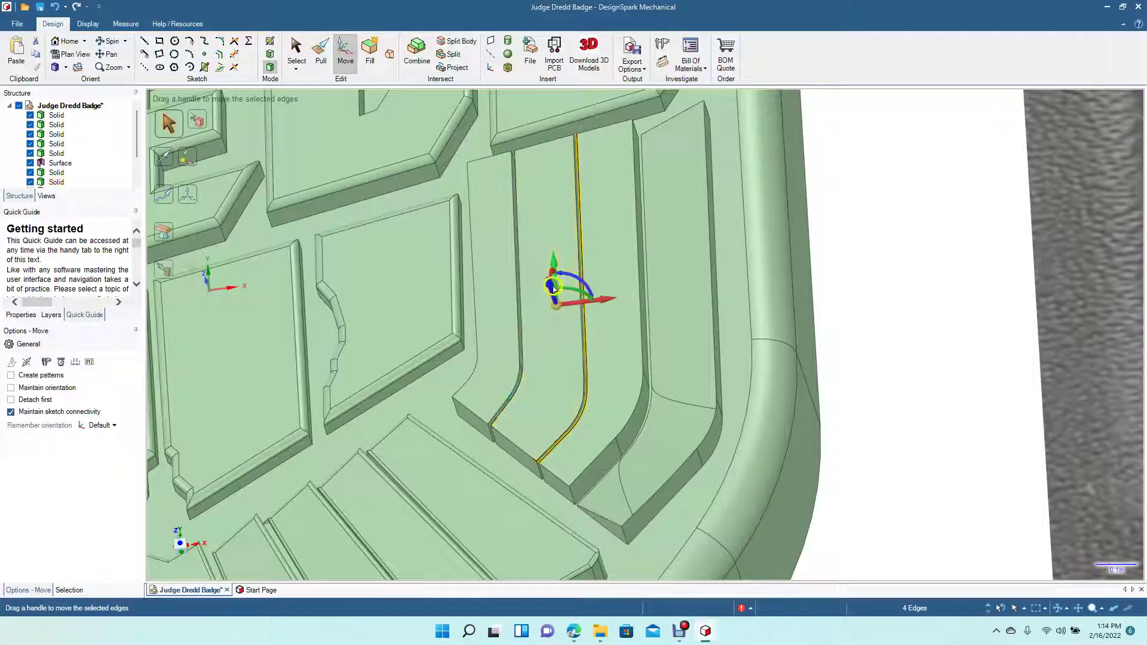
left_click_drag(550, 284, 547, 255)
left_click(922, 370)
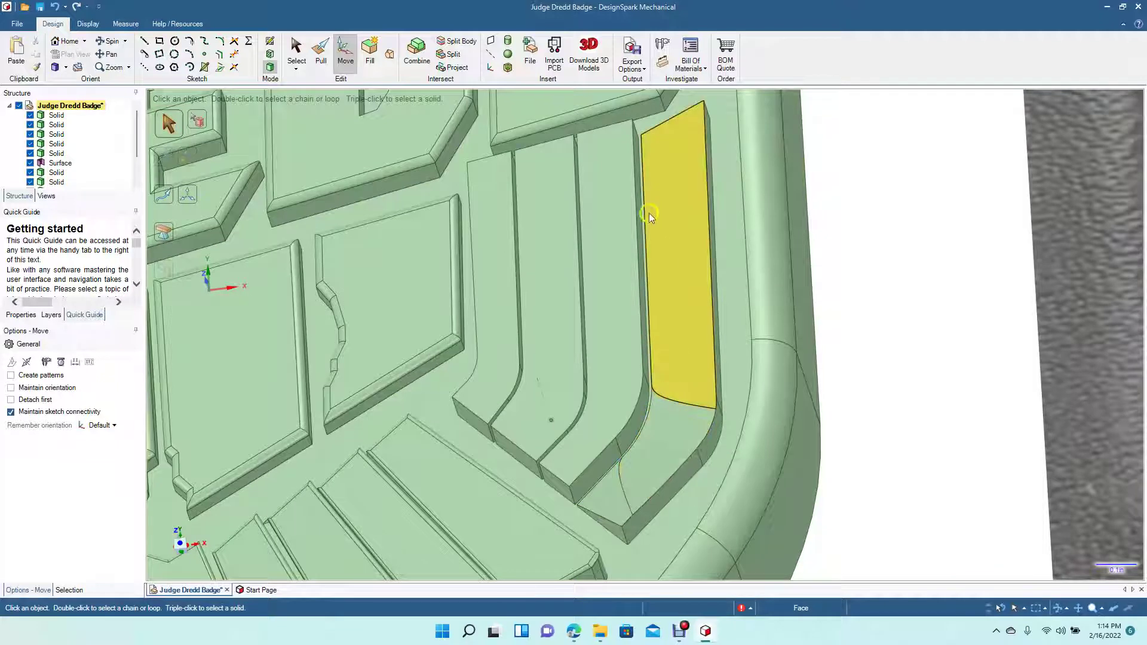
- Try to lower the three inner-side top edges of the first strip below the last D
left_click(467, 206)
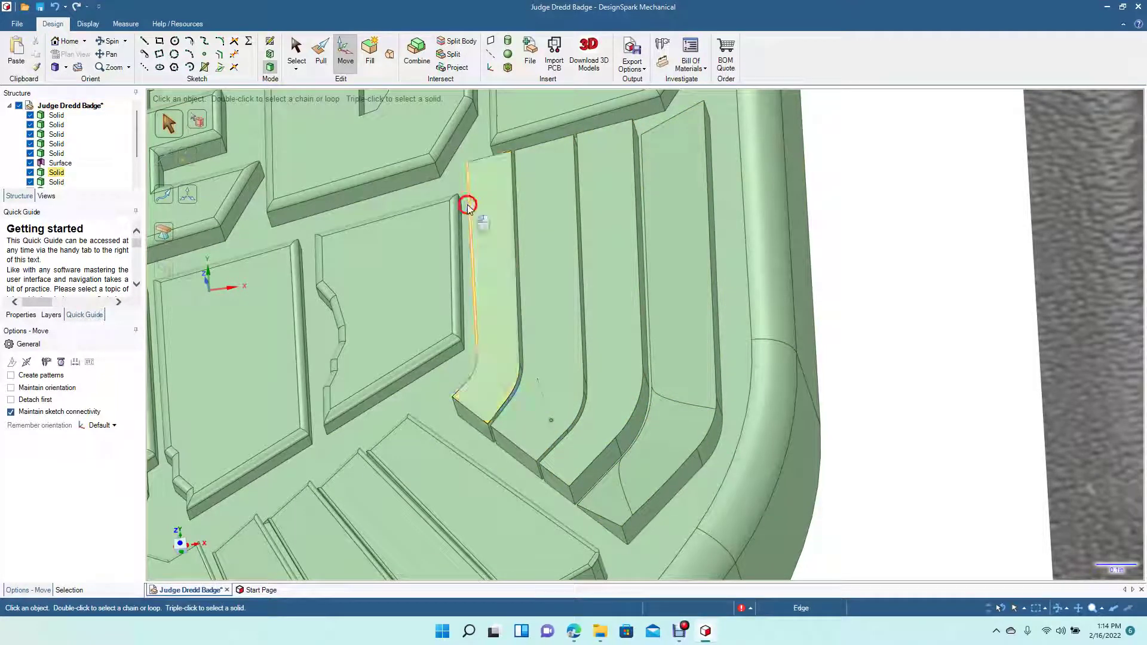
left_click(471, 373, "ctrl")
left_click(458, 389, "ctrl")
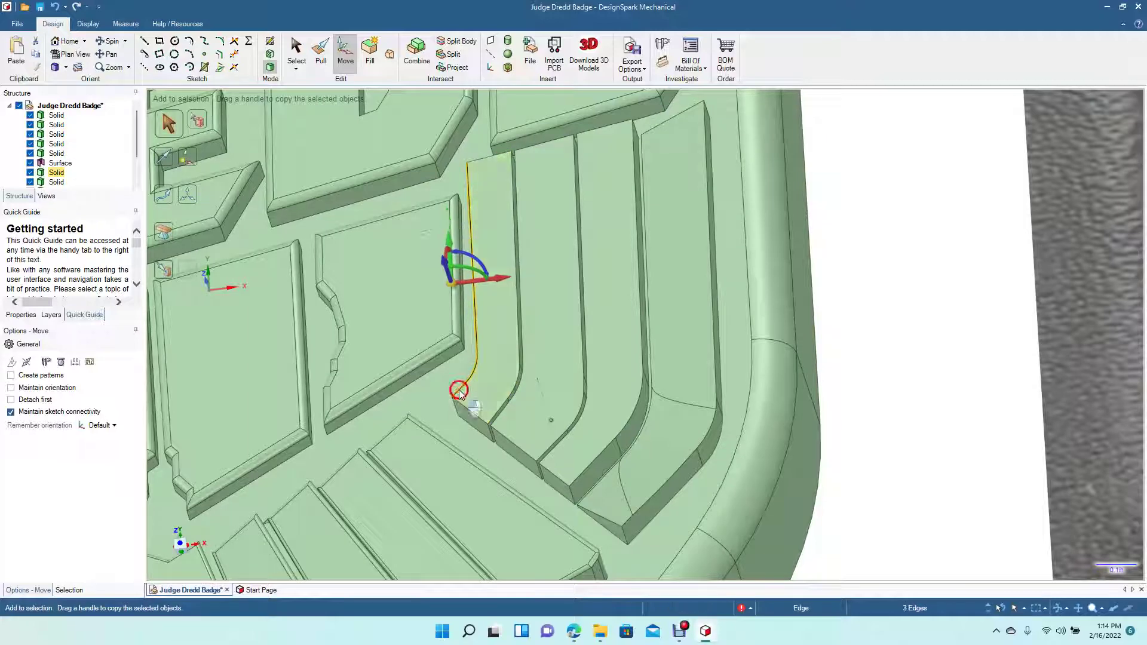
mouse_move(445, 262)
left_mouse_down()
mouse_move(446, 276)
mouse_move(445, 263)
left_mouse_up()
left_click(863, 250)
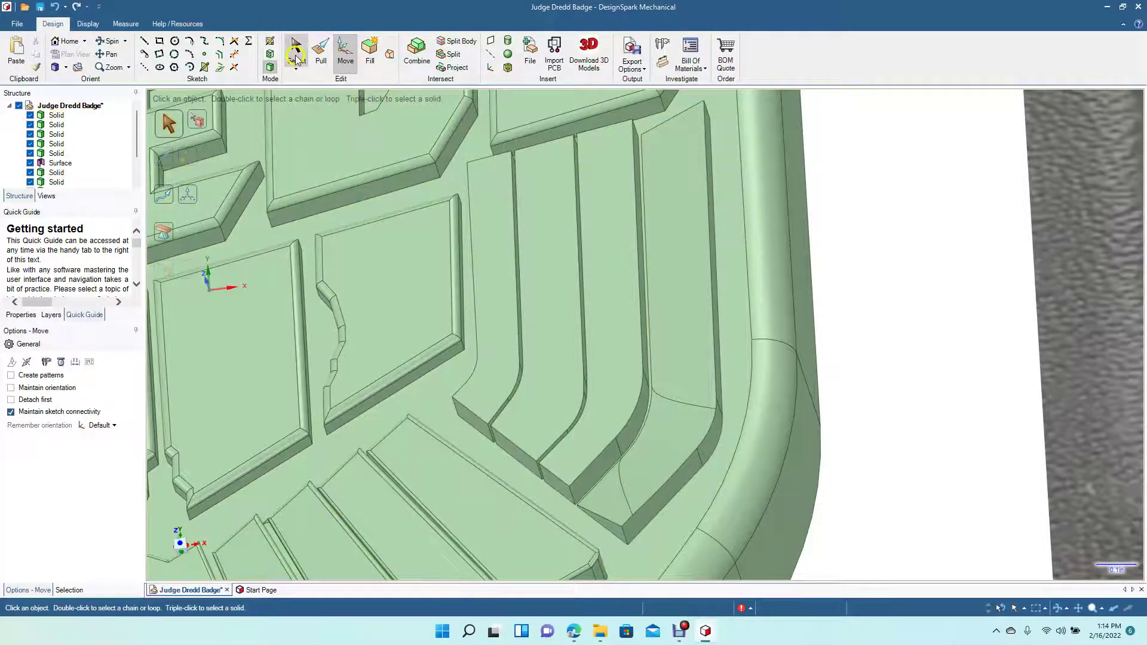
left_click(297, 52)
left_click(319, 53)
left_click(580, 253)
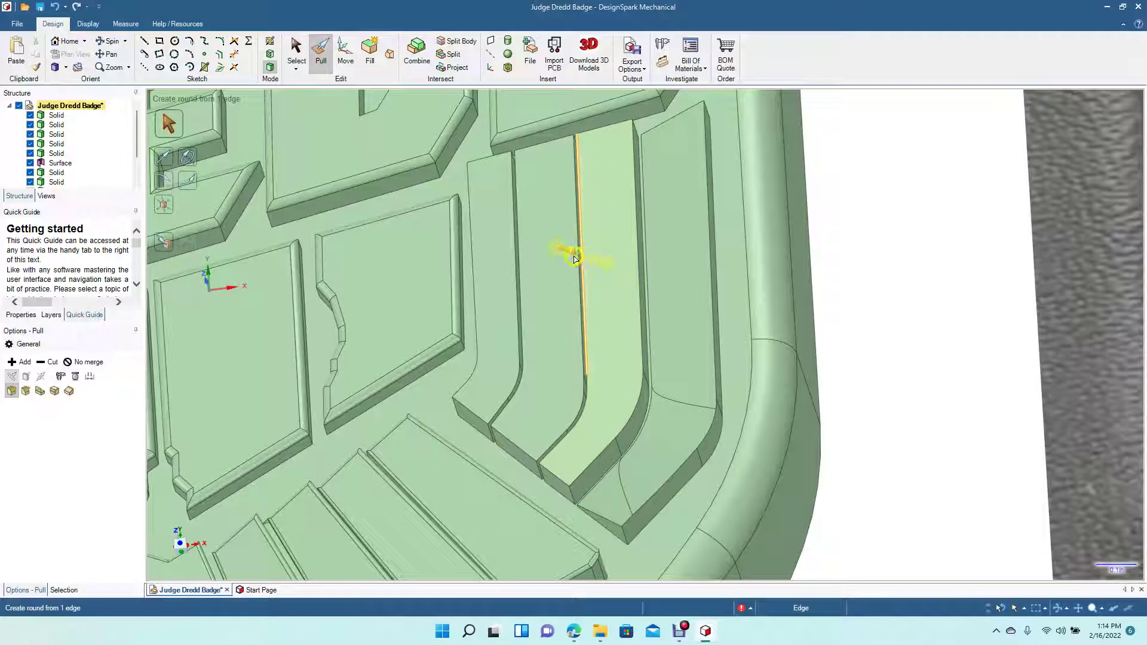
left_click(484, 249)
left_click(470, 251)
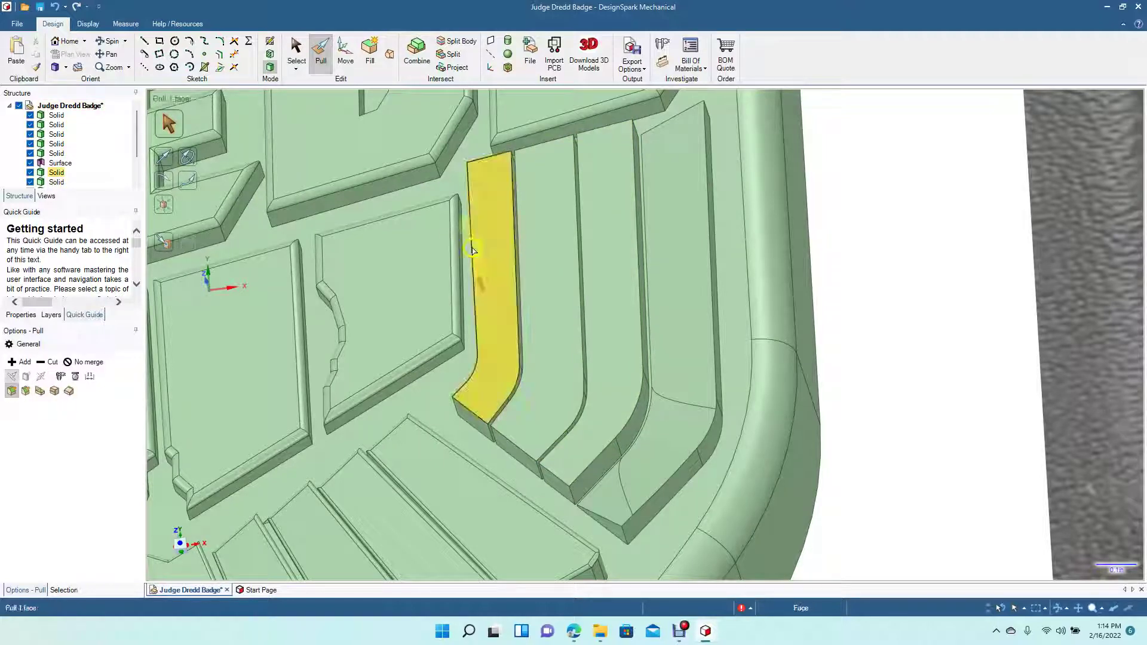
left_click(847, 254)
left_click(606, 179)
left_click(232, 119)
- Try to move the whole top edge loop of the third strip below the last D from a tilted view
left_click(109, 44)
left_click_drag(360, 307, 401, 305)
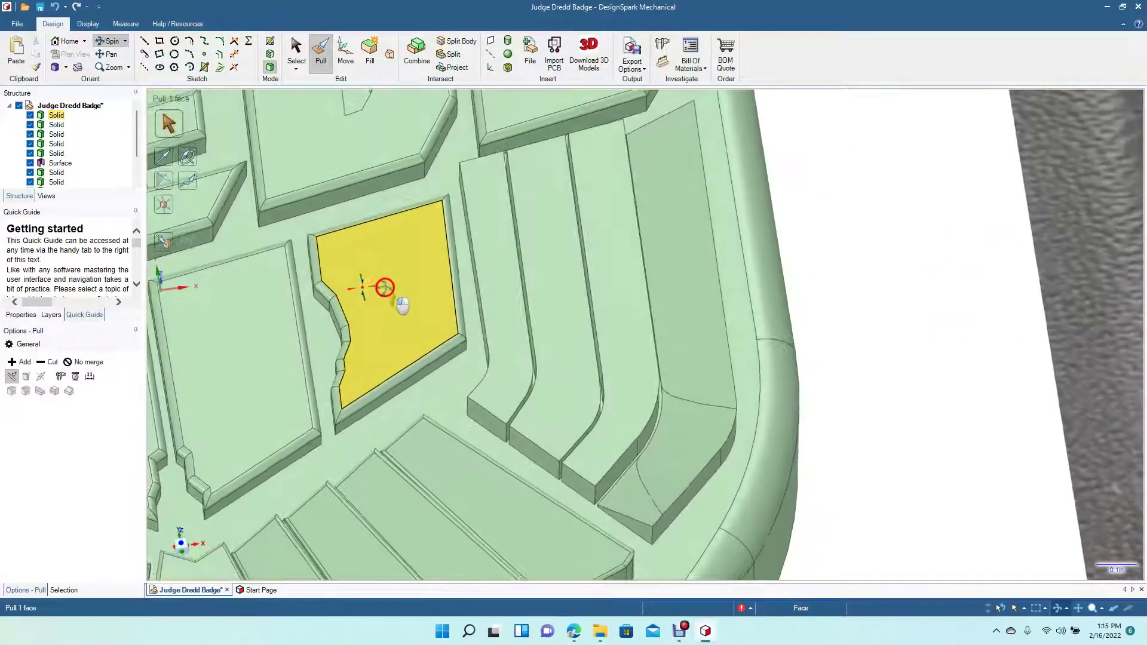
middle_click_drag(384, 287, 384, 290)
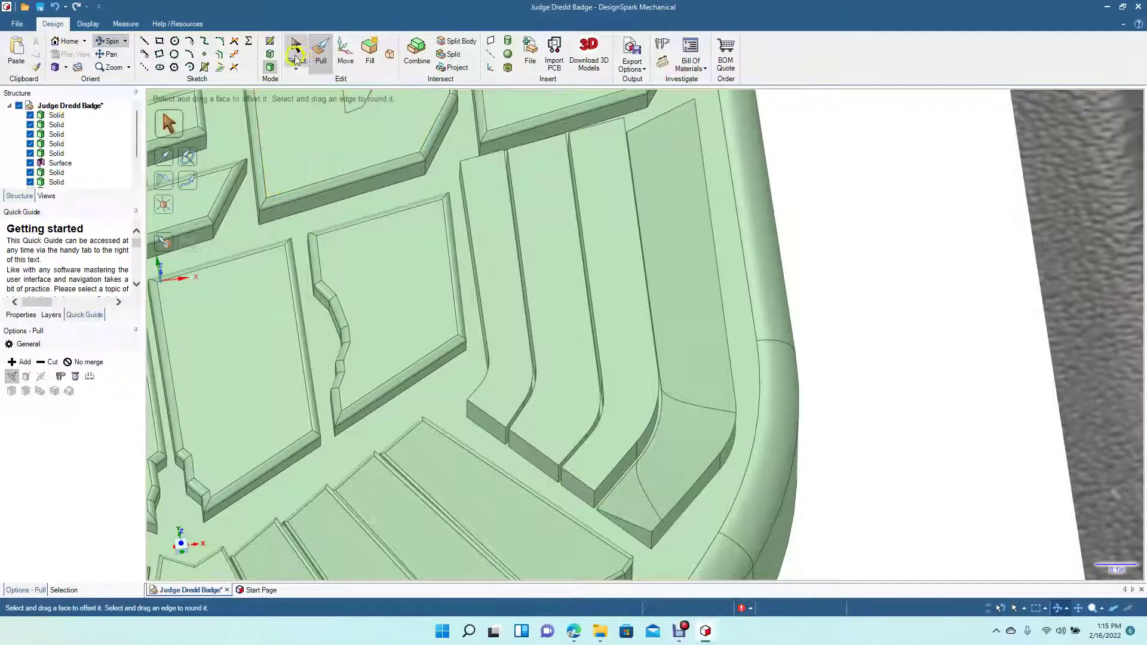
left_click(345, 49)
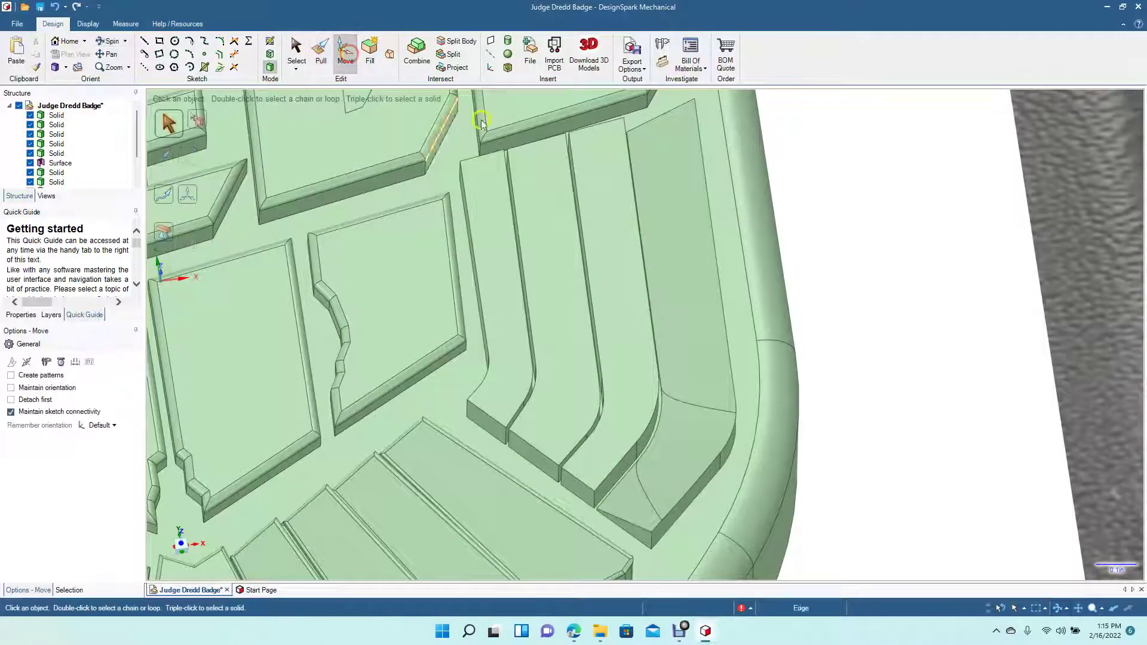
double_click(576, 190)
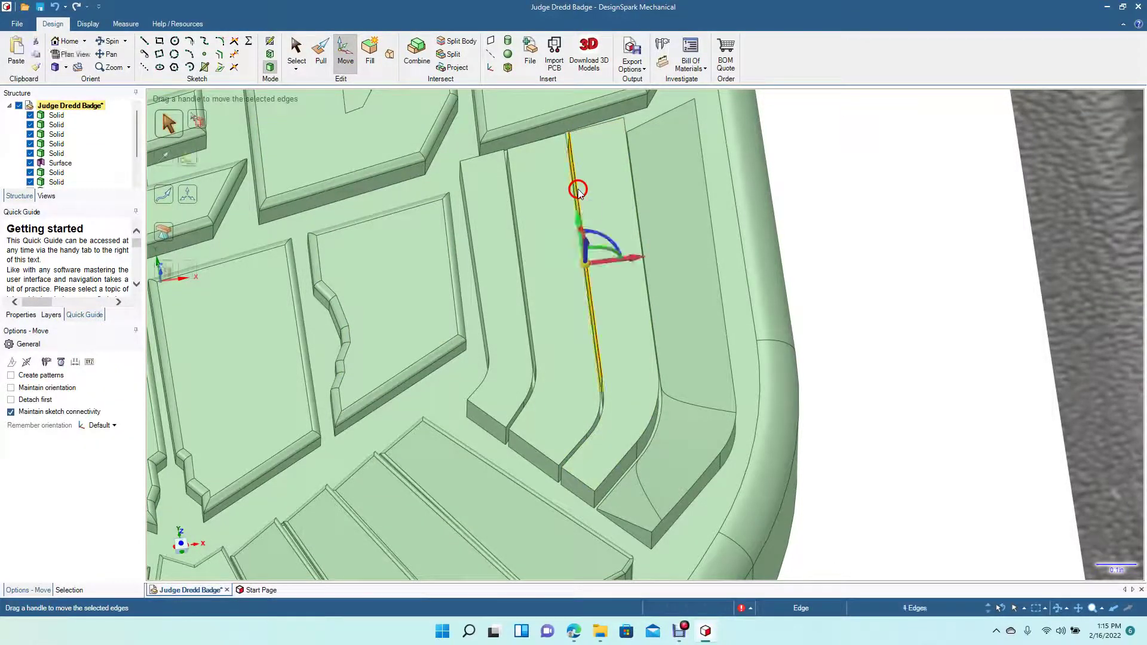
left_click(577, 190)
double_click(577, 190)
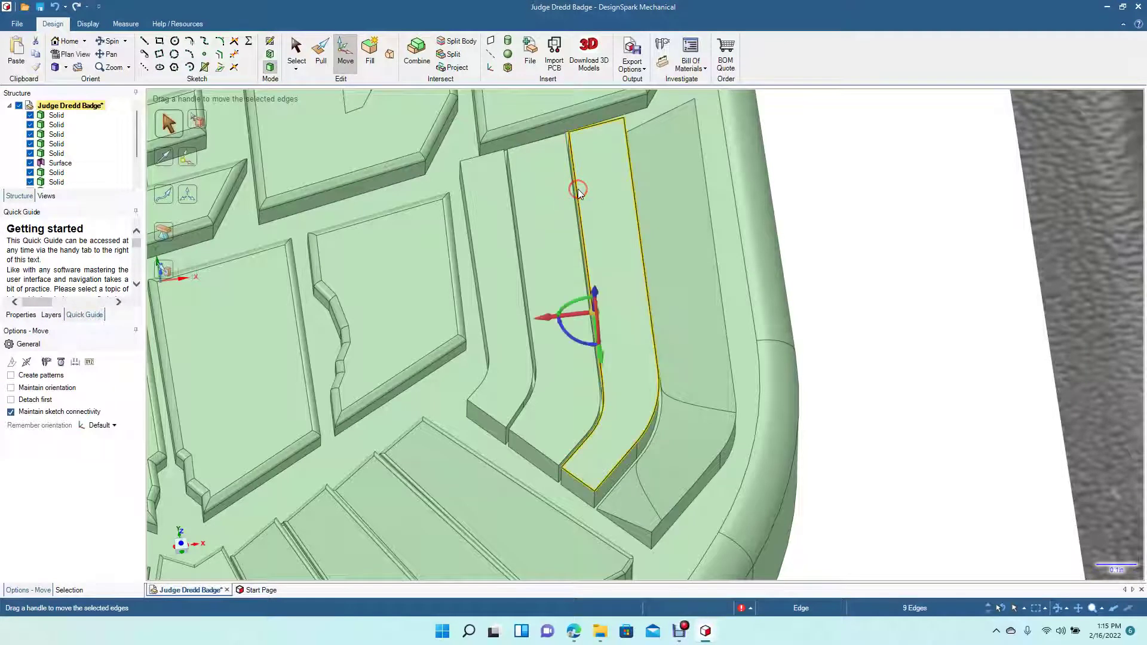
left_click_drag(595, 294, 604, 306)
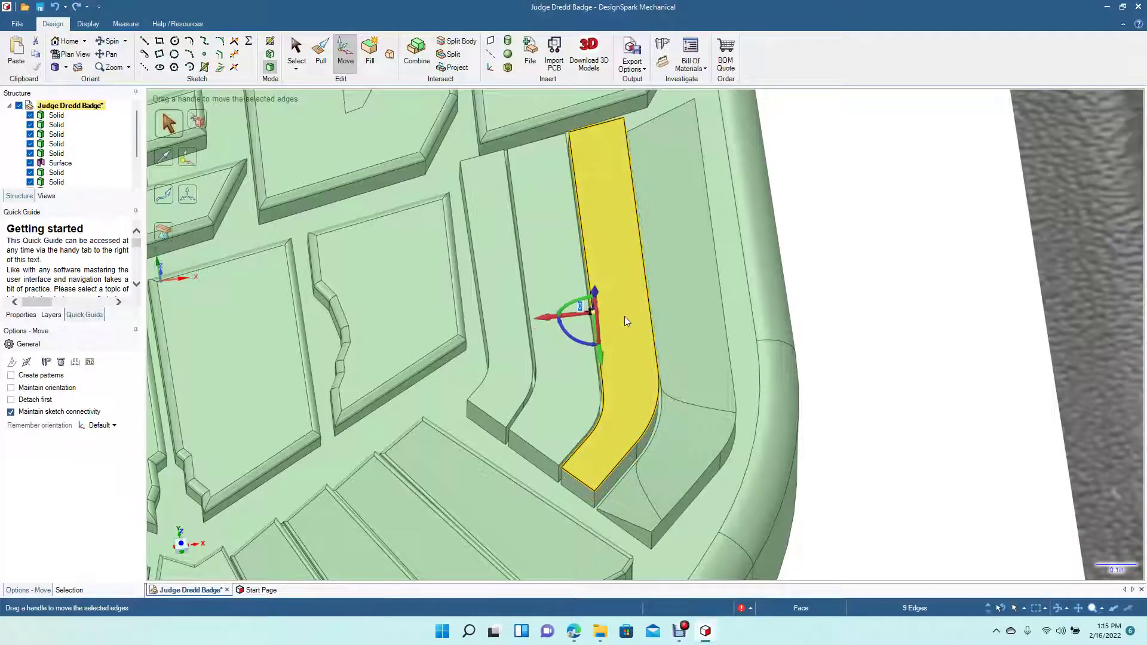
left_click(816, 295)
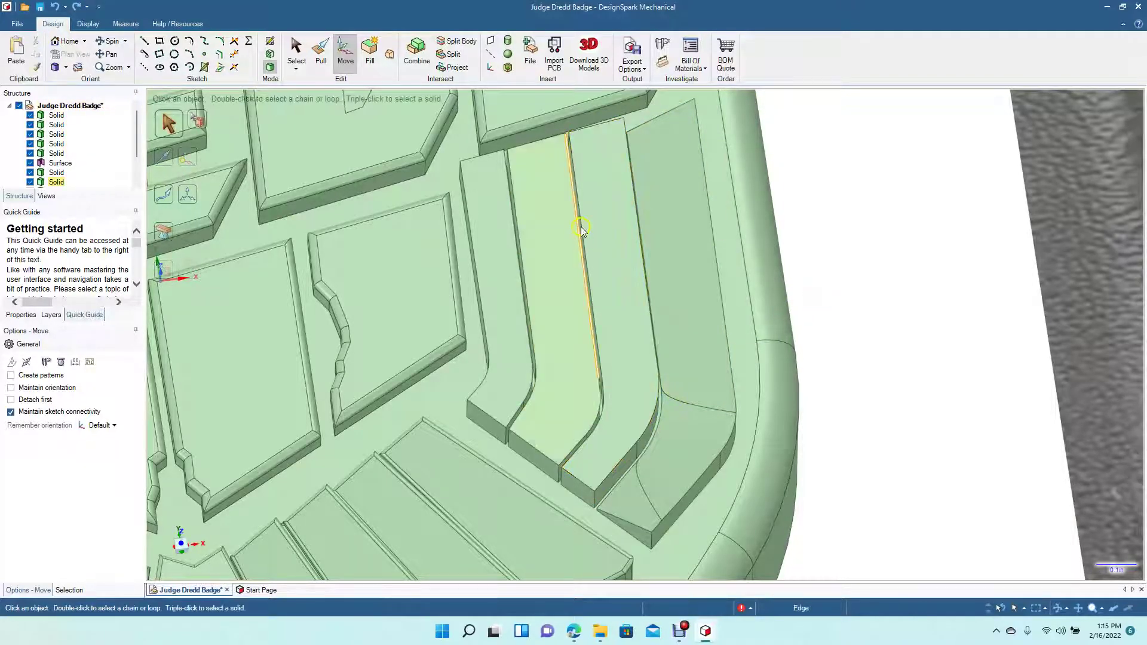
- Try again, from the tilted view, to move only the top edges along the third strip's inner side
left_click(576, 191)
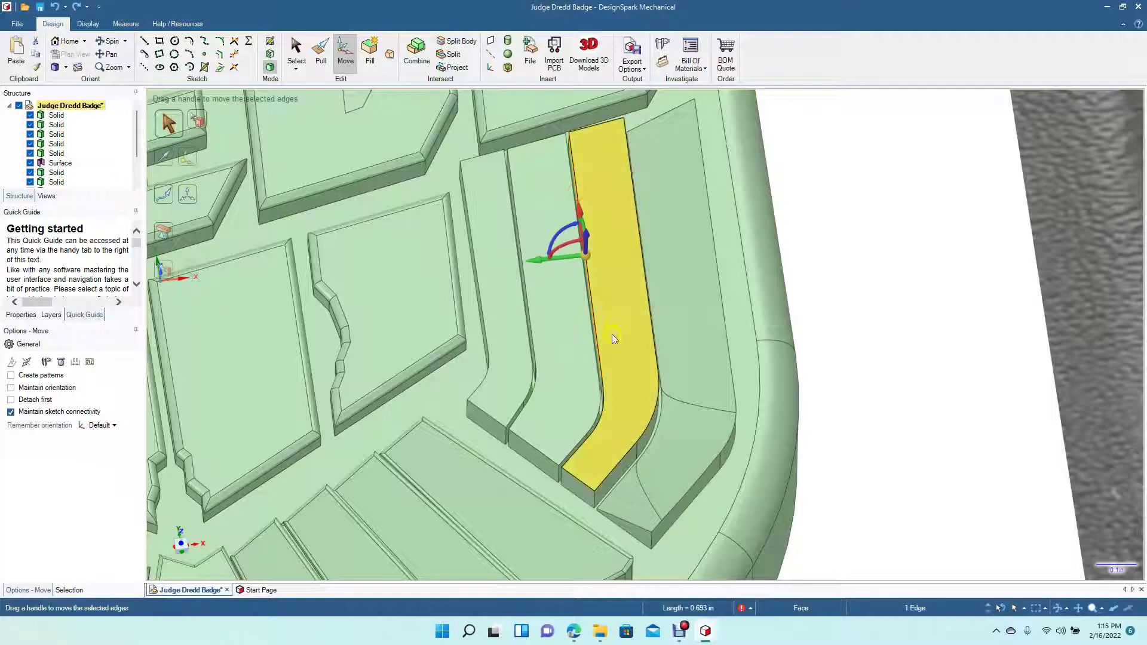
left_click(604, 387, "ctrl")
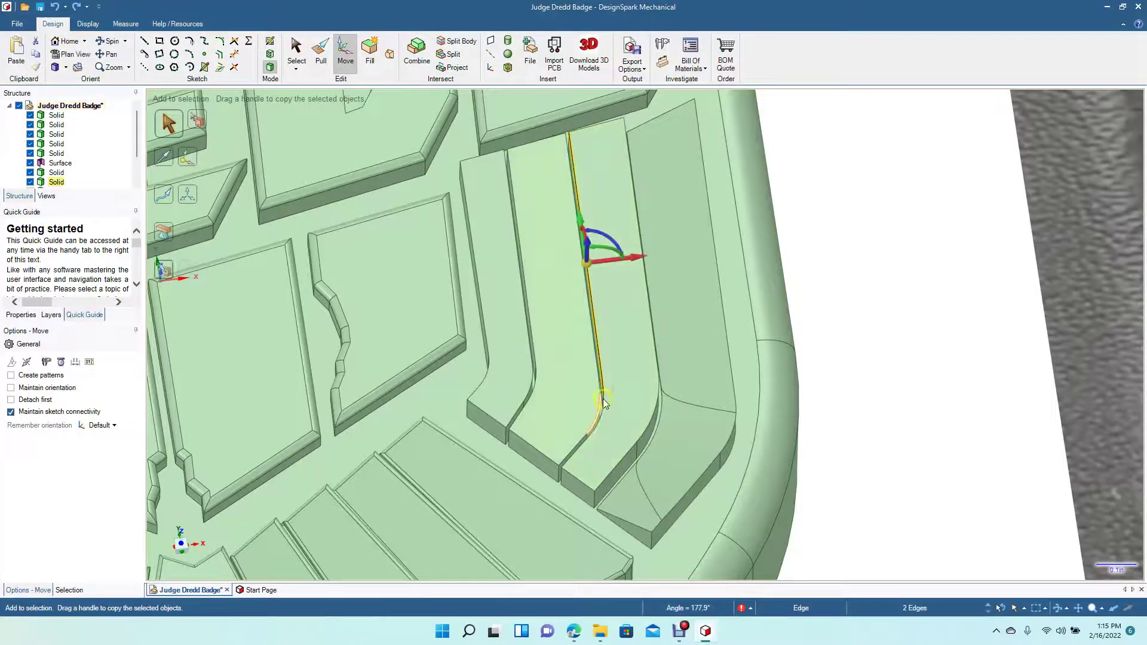
left_click(605, 398, "ctrl")
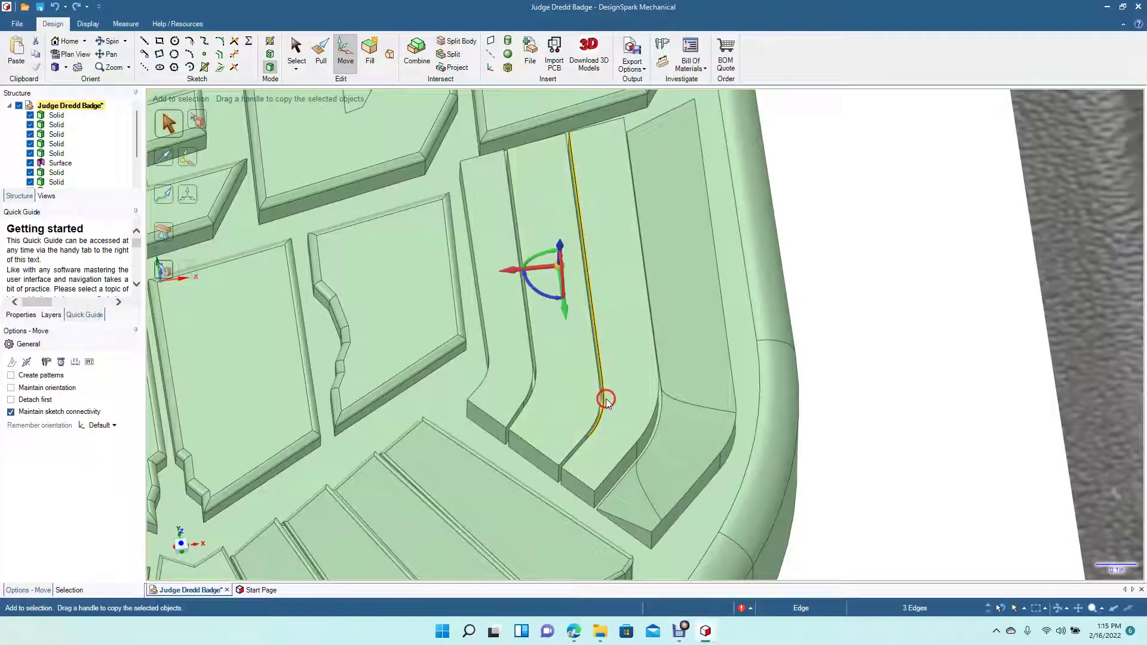
left_click(588, 440, "ctrl")
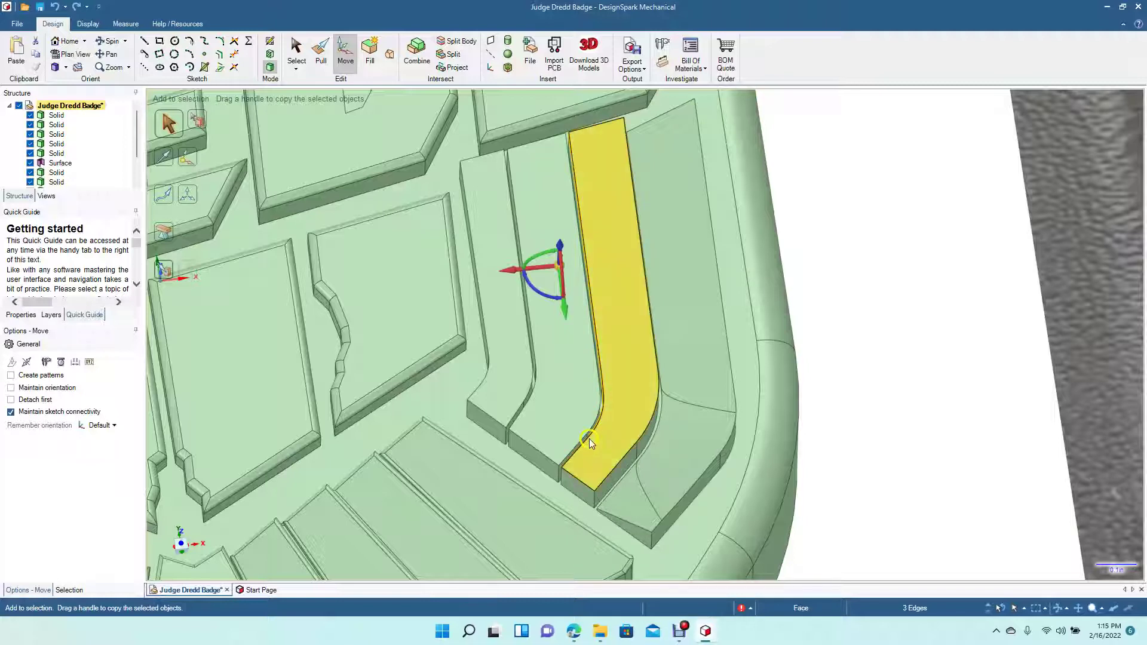
left_click(587, 438, "ctrl")
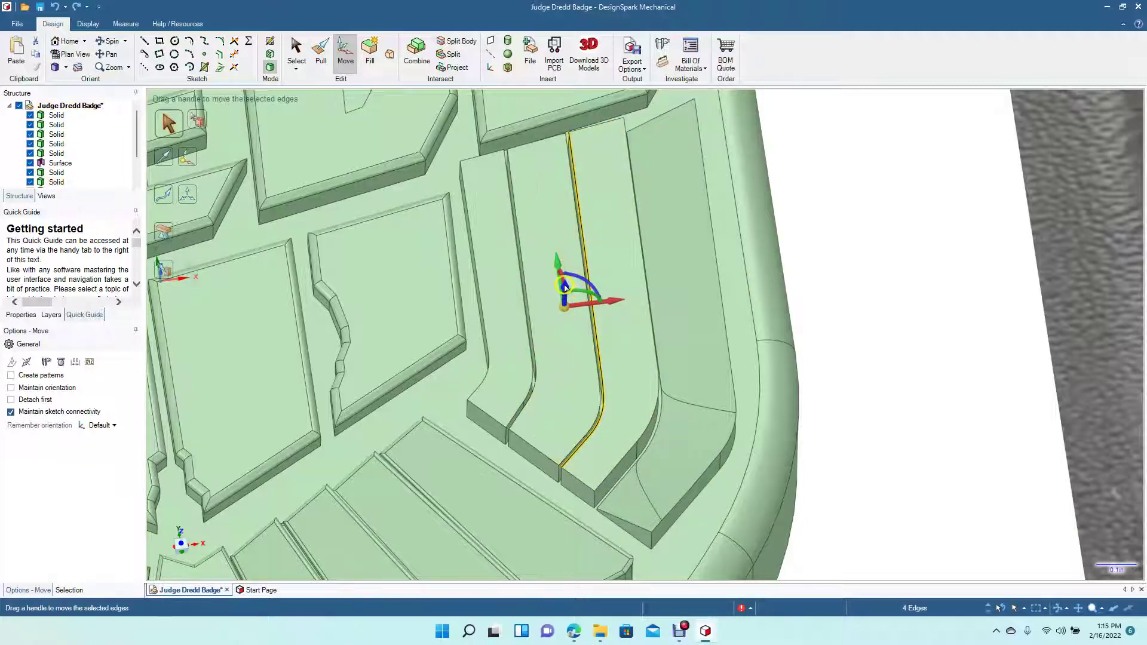
left_click_drag(565, 286, 608, 264)
left_click(978, 336)
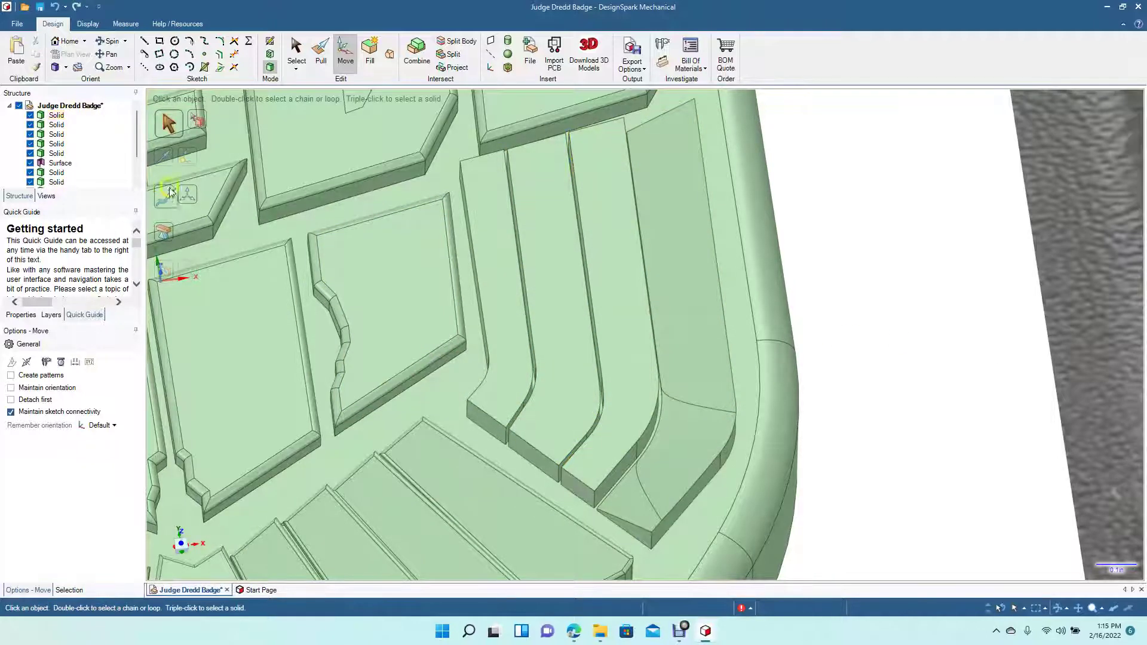
- Examine the whole badge from the top and at a tilt, and inspect the strips below the last D up close
left_click(66, 68)
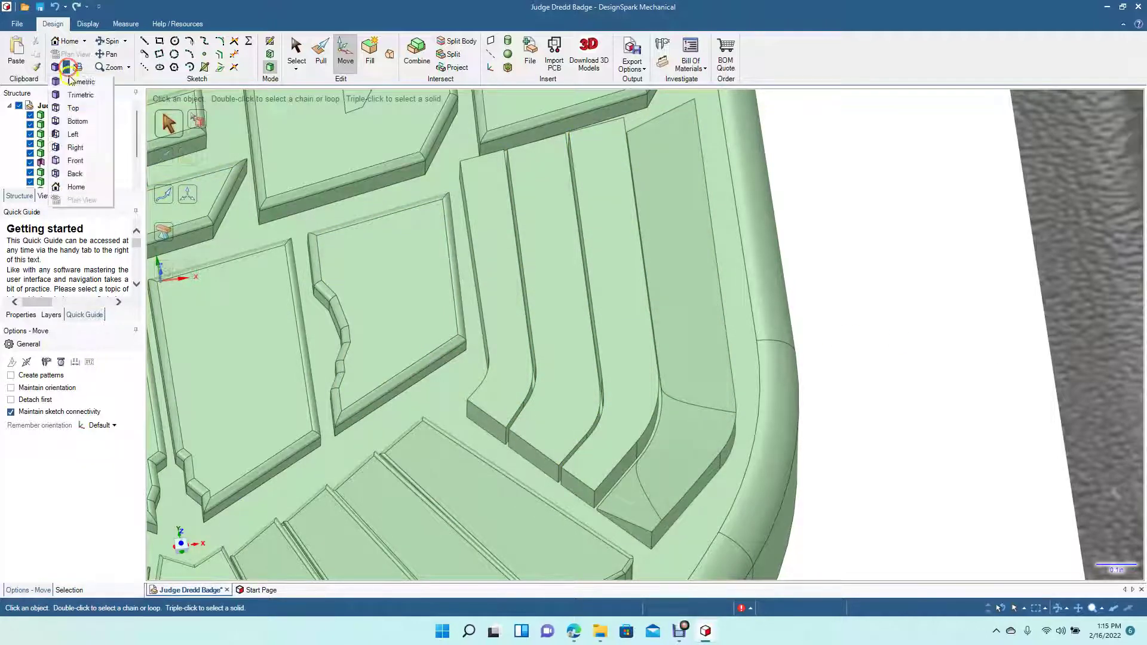
left_click(77, 110)
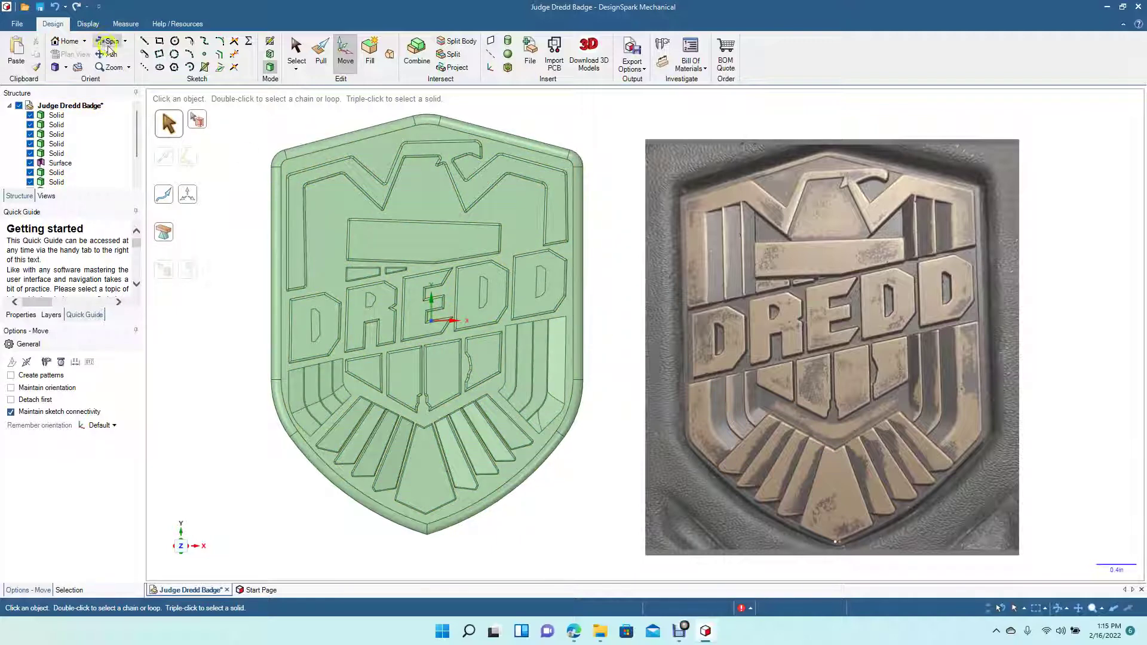
left_click_drag(205, 295, 301, 237)
middle_click_drag(244, 204, 228, 234)
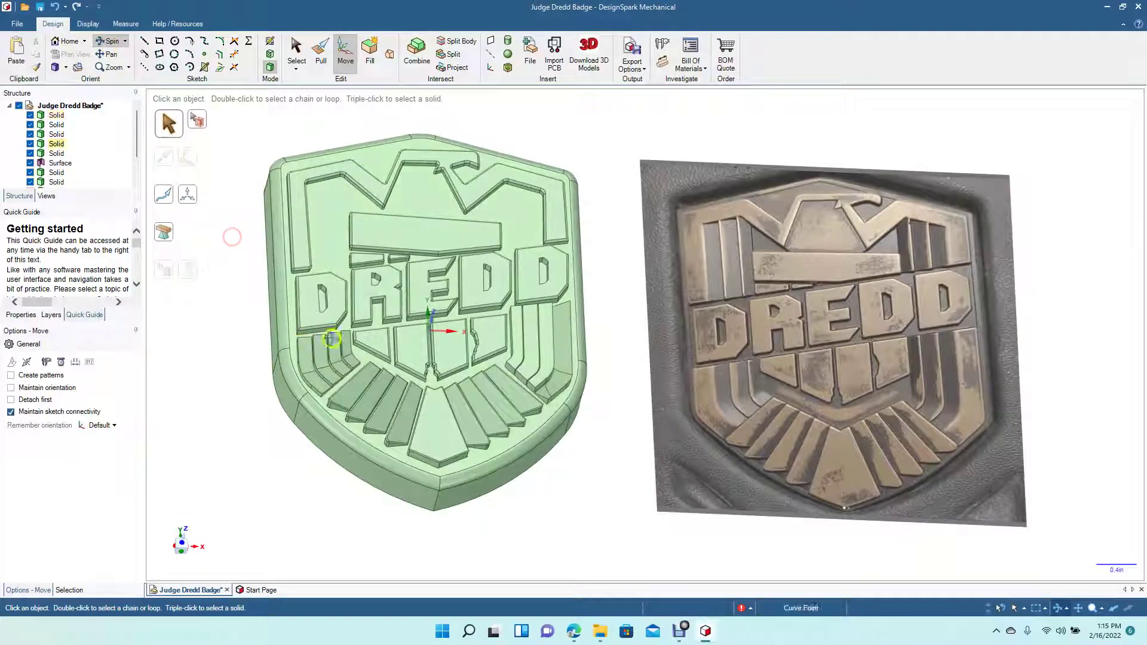
left_click(536, 353)
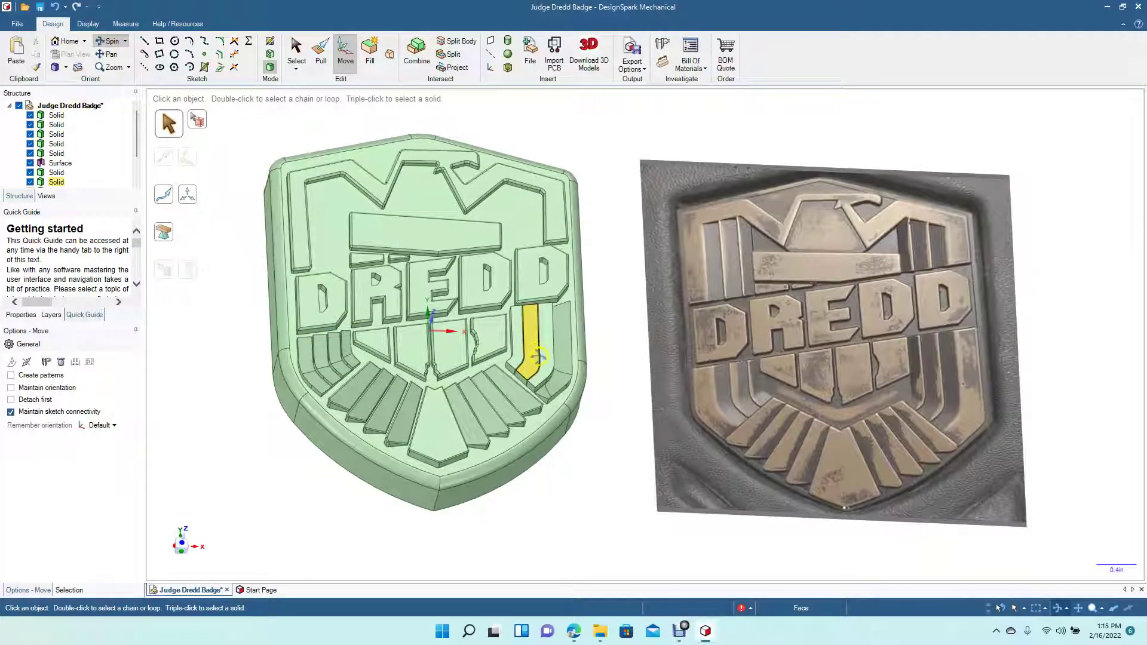
scroll(536, 353, "up", 10)
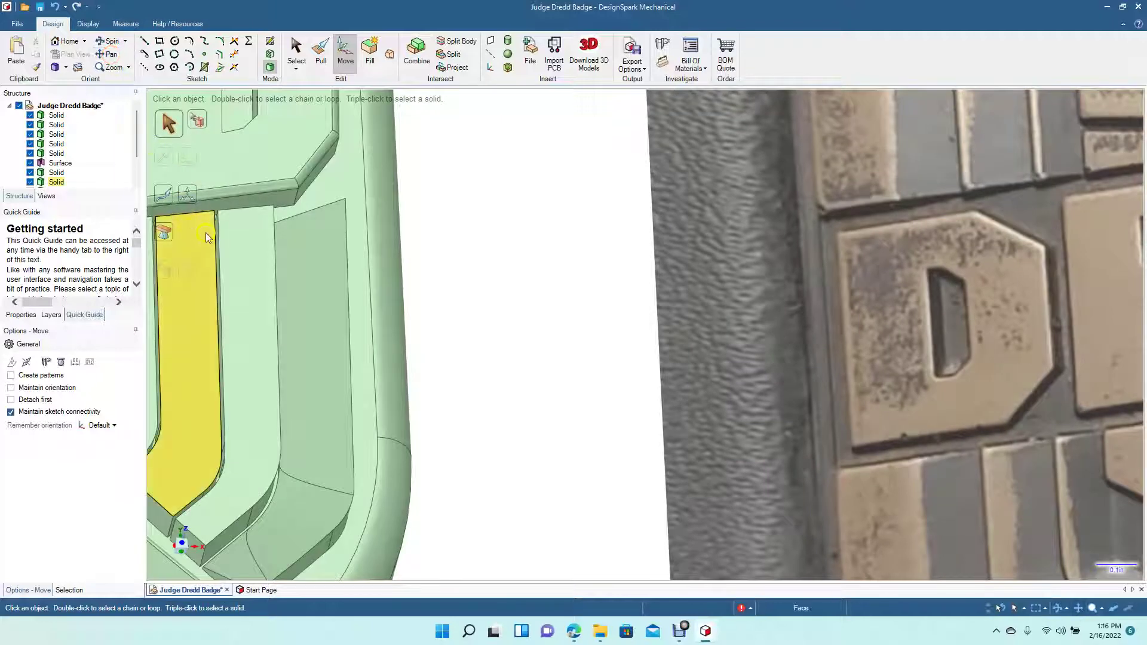
left_click(107, 54)
left_click_drag(231, 325, 540, 281)
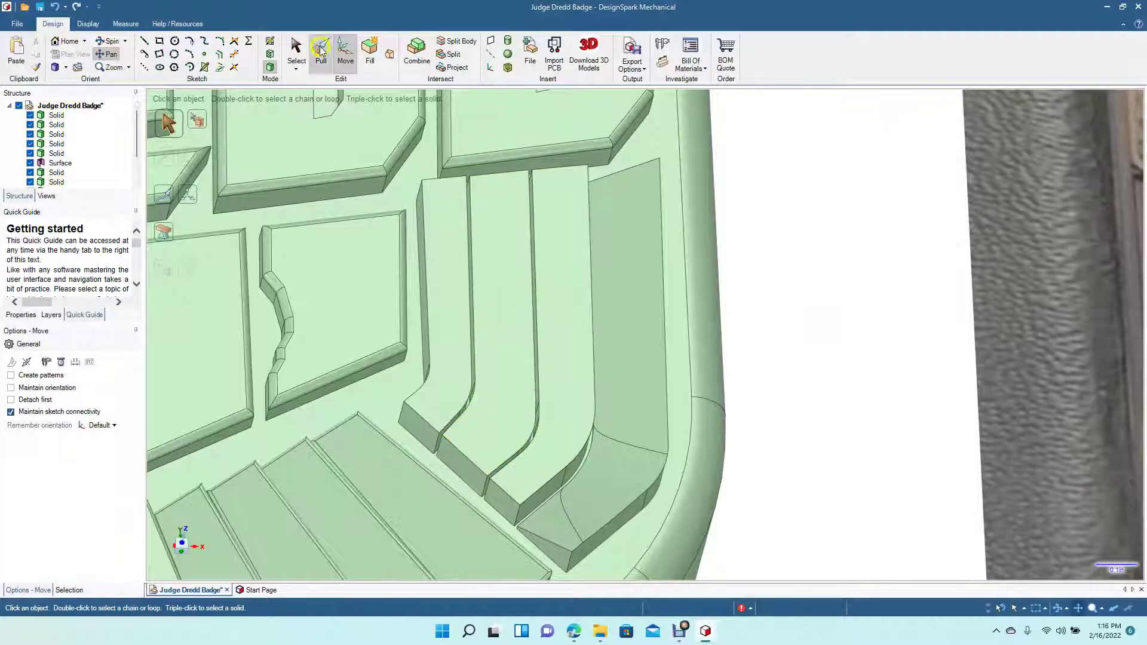
- Try once more to move the three inner-side top edges of the first strip below the last D
left_click(297, 48)
left_click(422, 203)
left_click(422, 203)
left_click(429, 371, "ctrl")
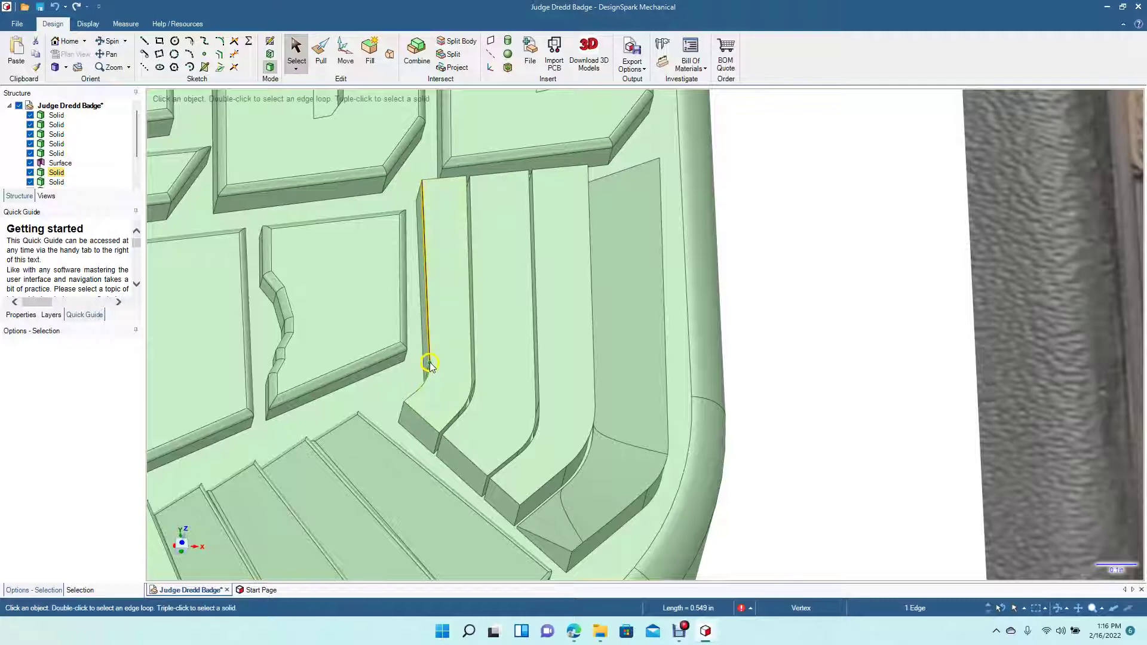
left_click(412, 394, "ctrl")
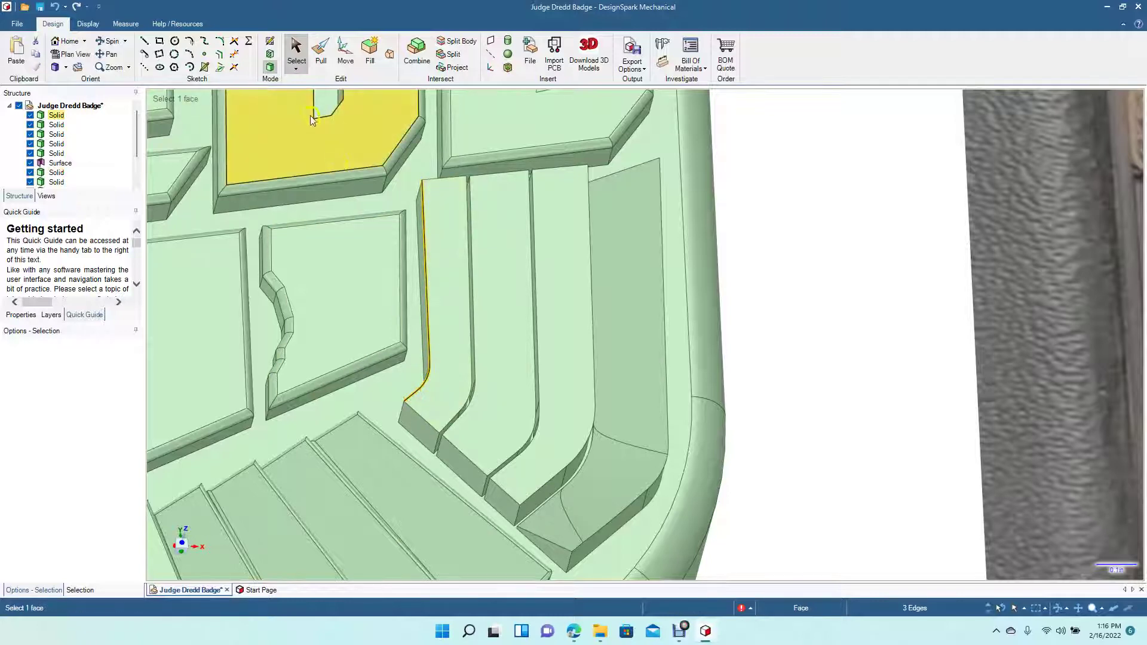
left_click(346, 53)
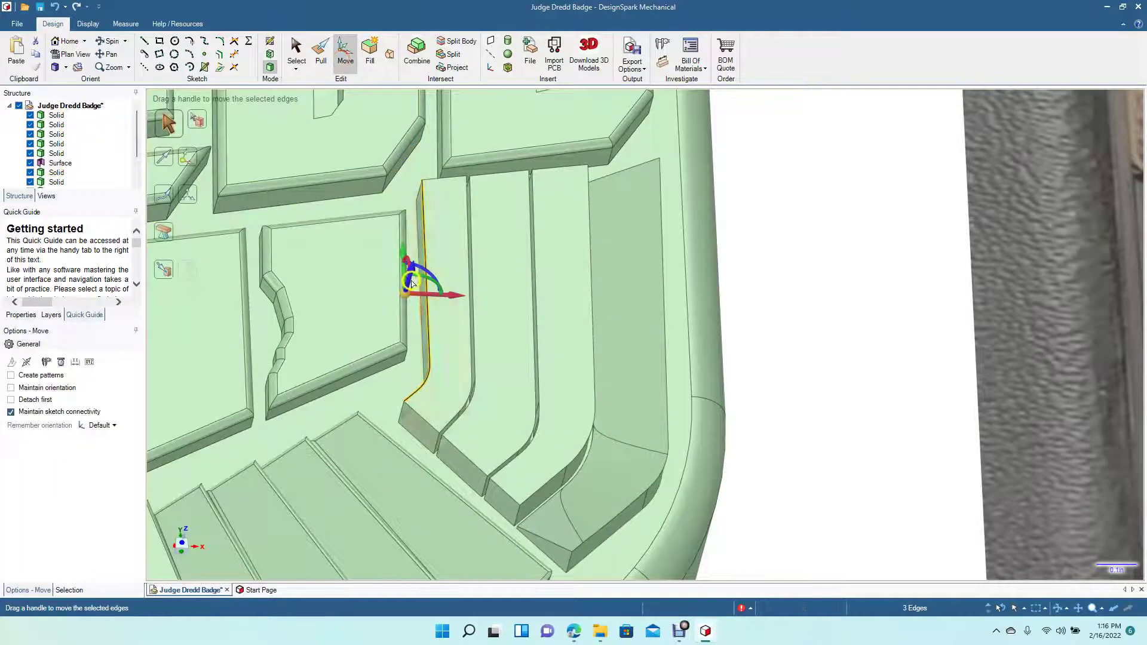
left_click_drag(412, 269, 428, 325)
left_click(817, 248)
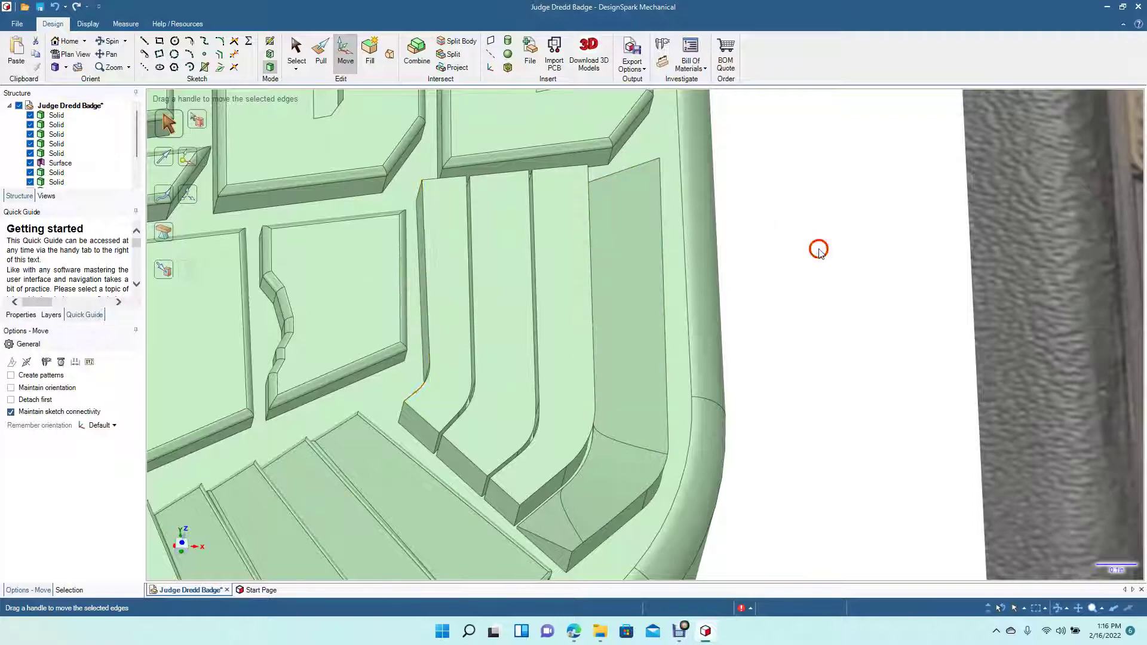
- Try to pull the straight inner side face of the first strip from a tilted view, and undo it
left_click(111, 40)
left_click(299, 366)
left_click_drag(299, 366, 340, 382)
left_click(322, 44)
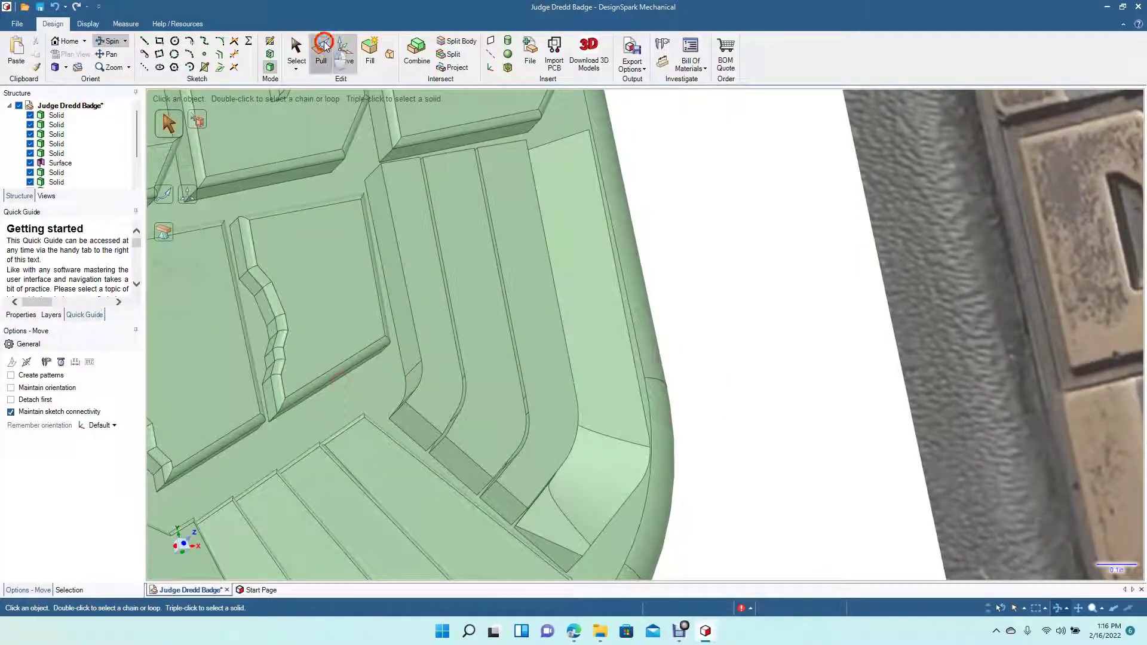
left_click(382, 203)
left_click(374, 239)
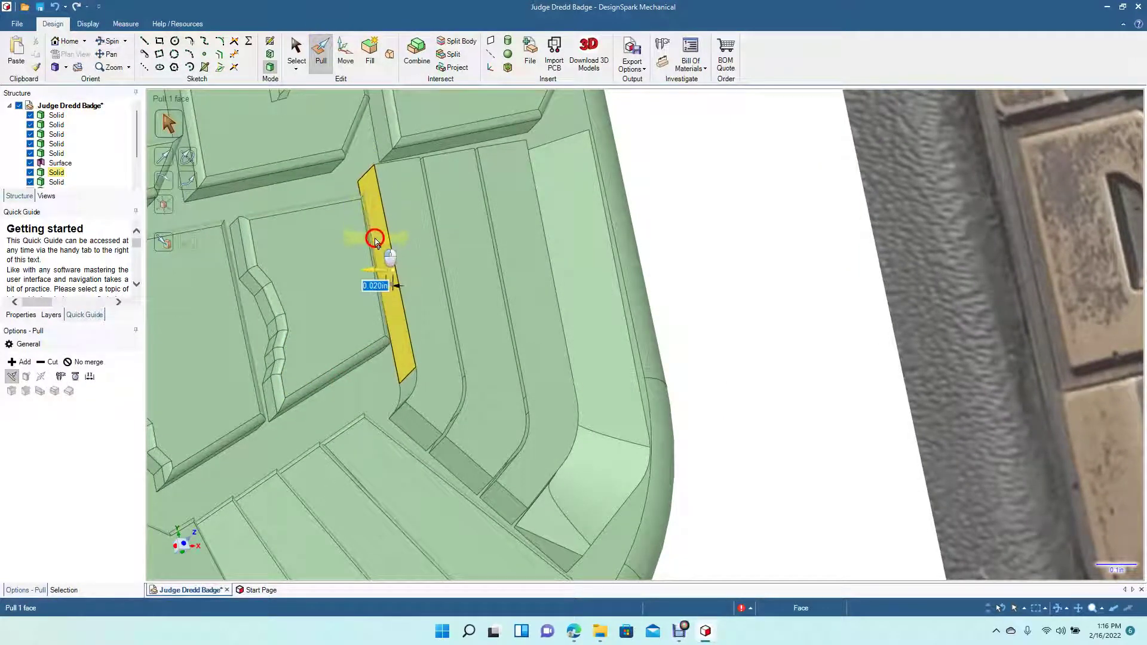
left_click(399, 255)
left_click_drag(397, 252, 397, 281)
key("ctrl+z")
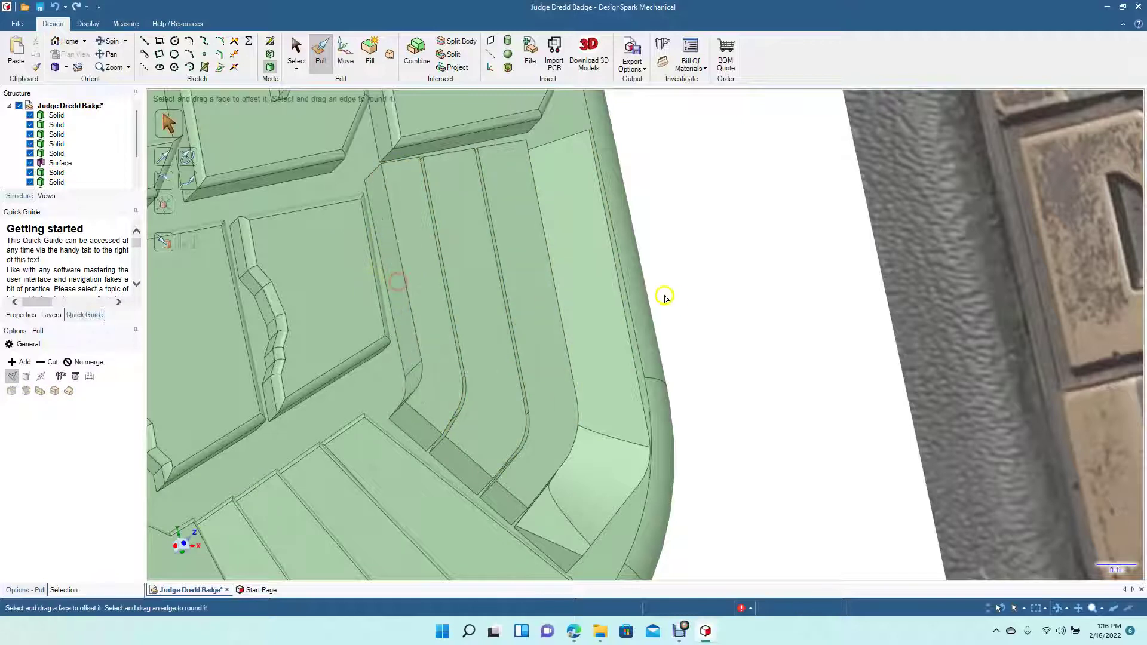
- Try to move the first strip's whole top face about 0.060 in toward the badge face, and undo it
left_click(433, 386)
left_click(441, 378)
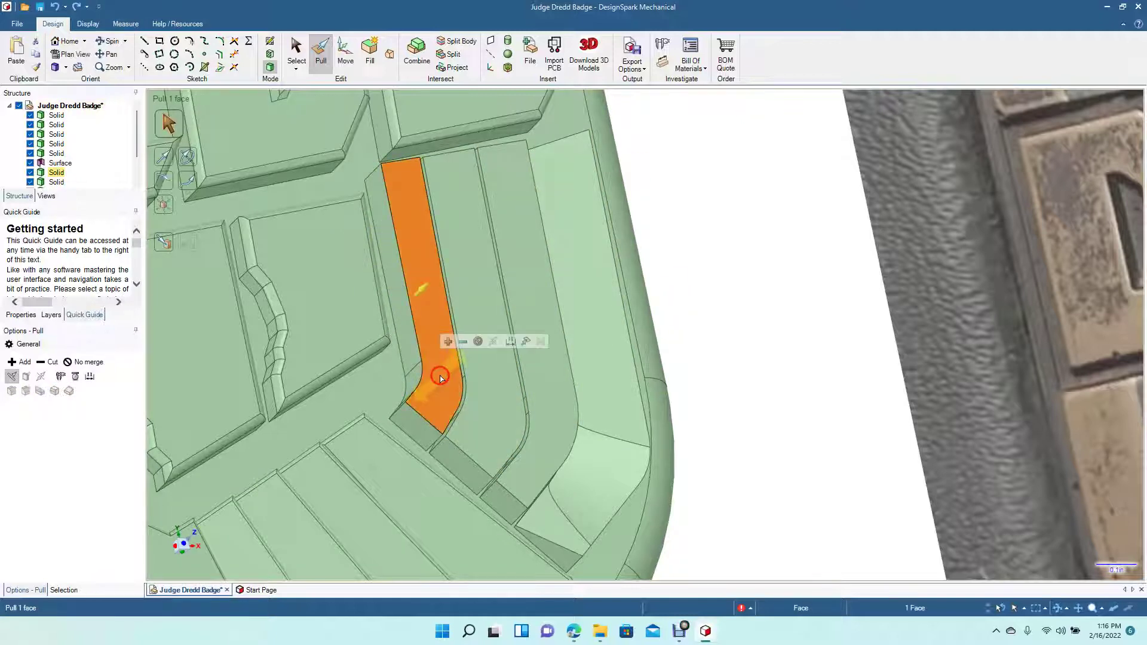
left_click(345, 61)
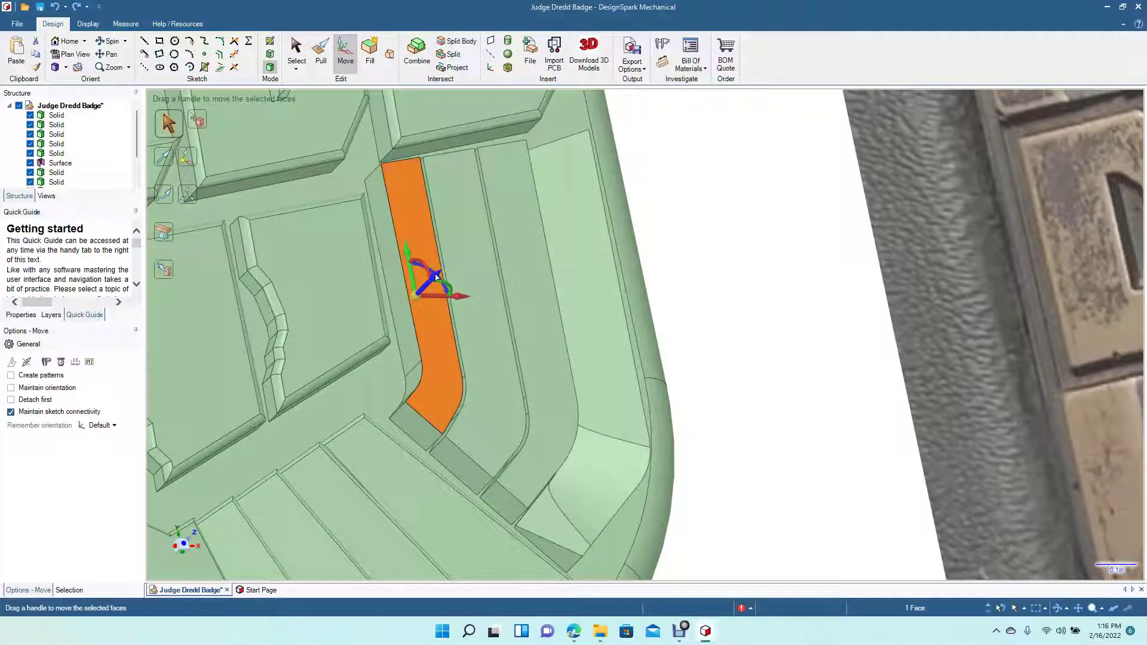
left_click_drag(435, 278, 440, 300)
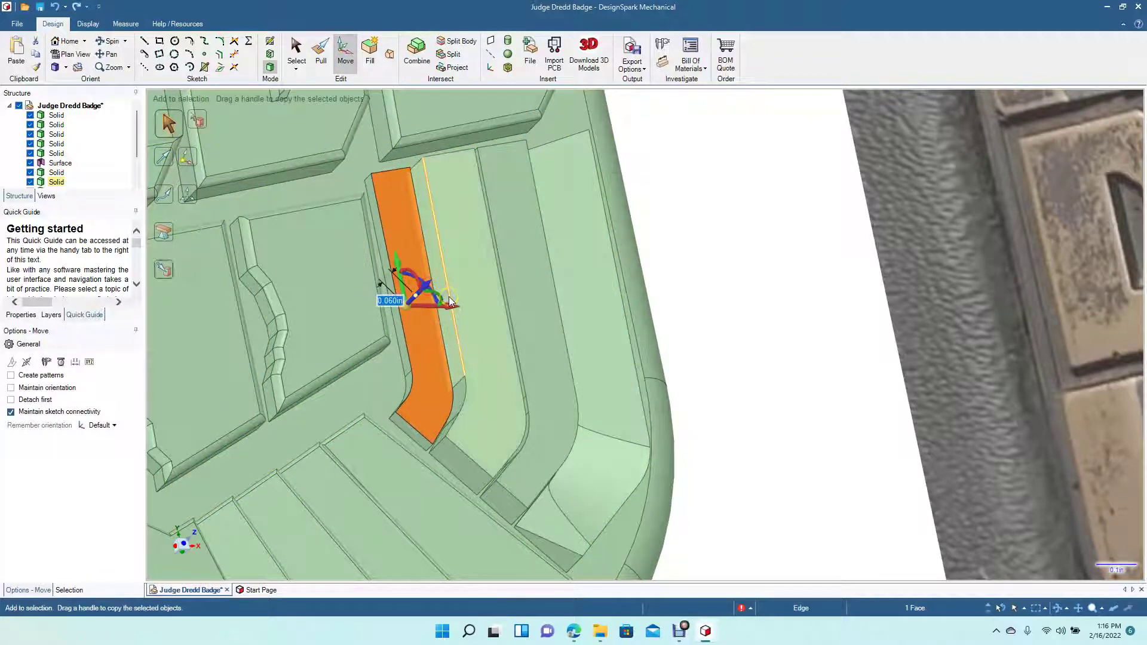
key("ctrl+z")
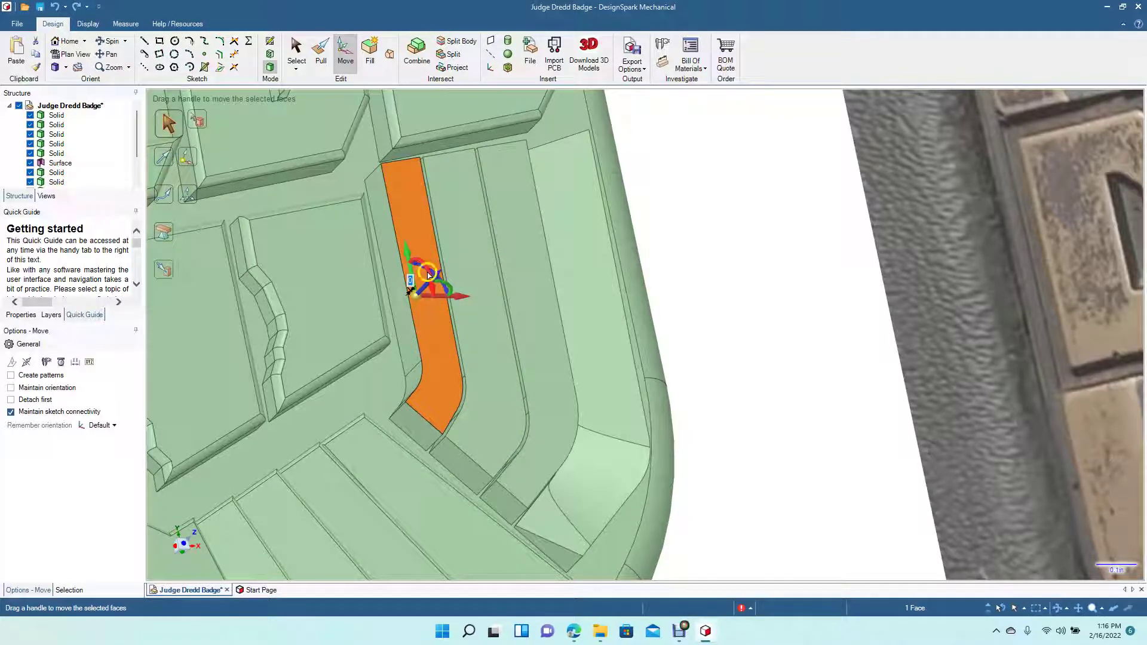
left_click(794, 357)
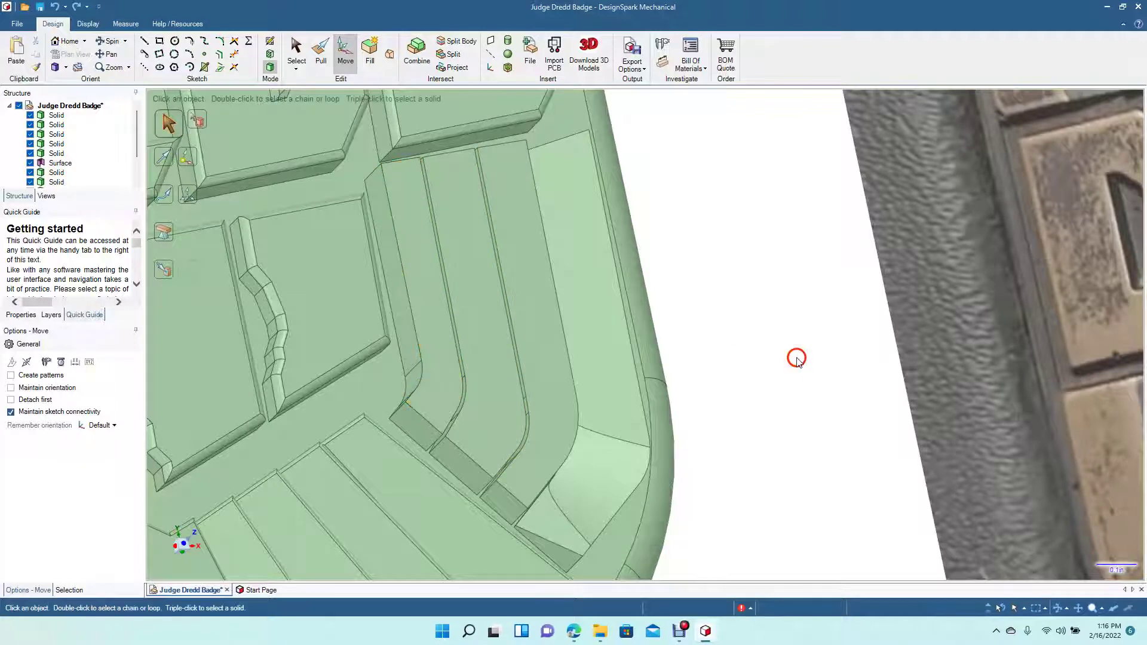
- Try to tilt the first strip's top face slightly about its lengthwise direction, and undo it
left_click(412, 258)
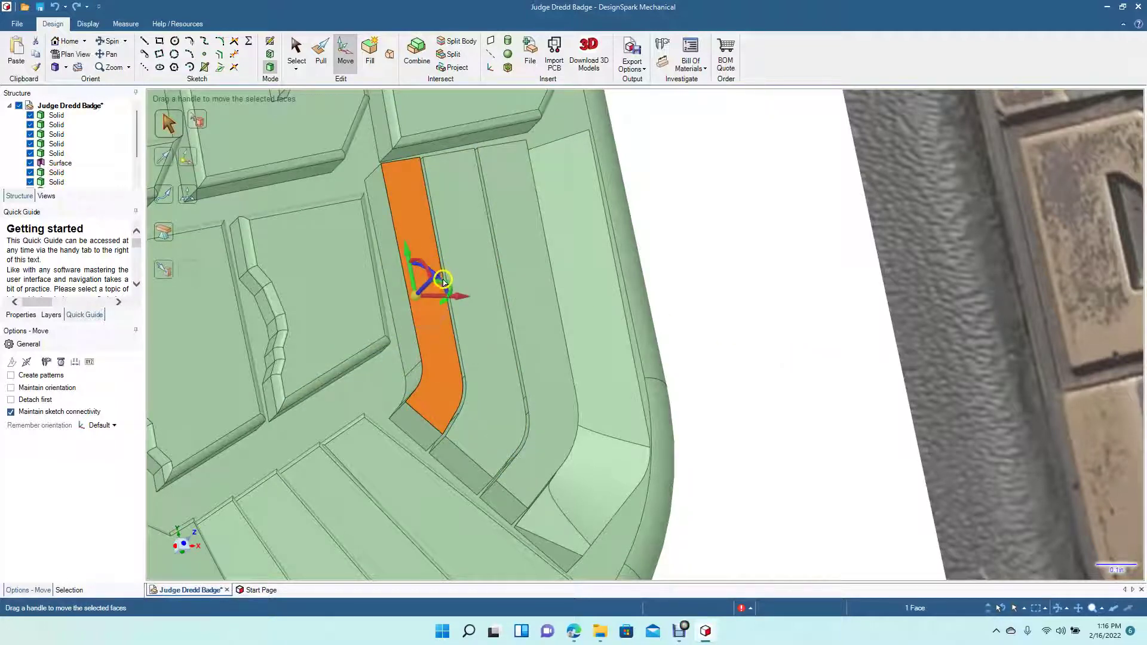
mouse_move(443, 285)
left_mouse_down()
mouse_move(445, 269)
mouse_move(445, 292)
mouse_move(433, 279)
mouse_move(448, 298)
left_mouse_up()
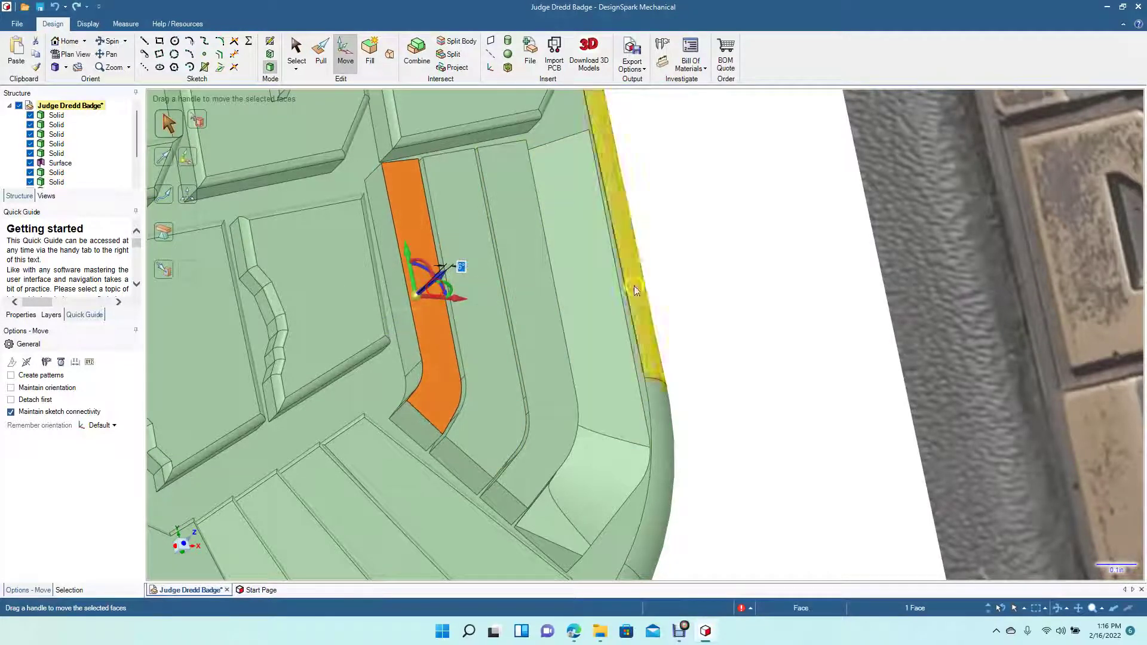
key("ctrl+z")
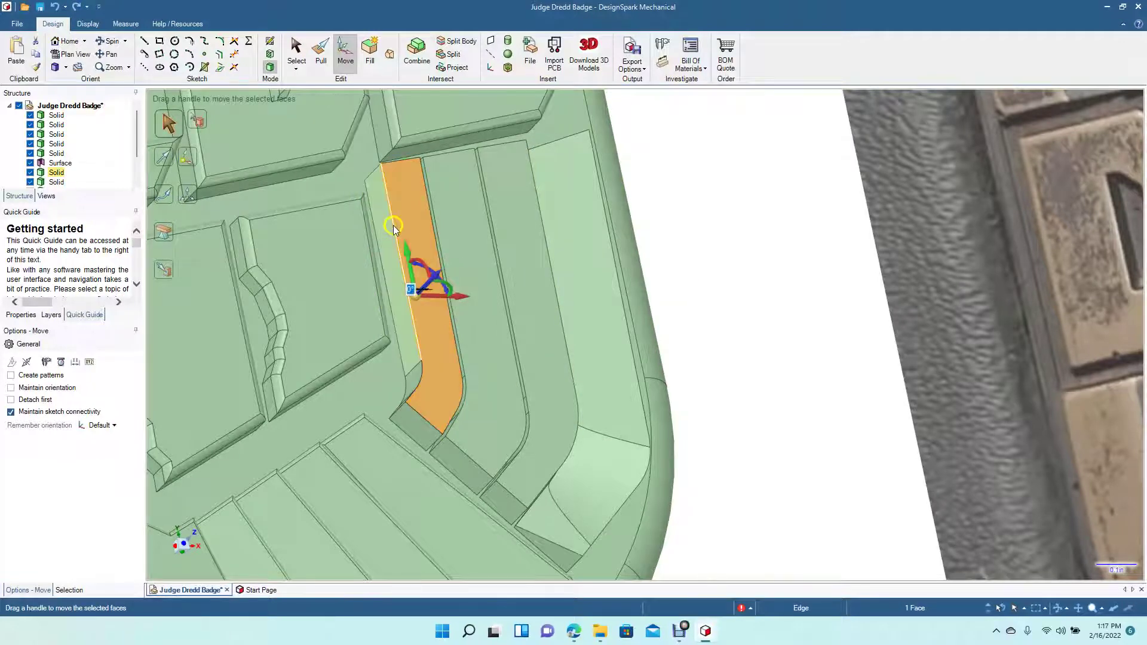
- Try to move the first strip's inner-side top edges toward the badge face from the tilted view
left_click(393, 224)
left_click(414, 393, "ctrl")
left_click(412, 397, "ctrl")
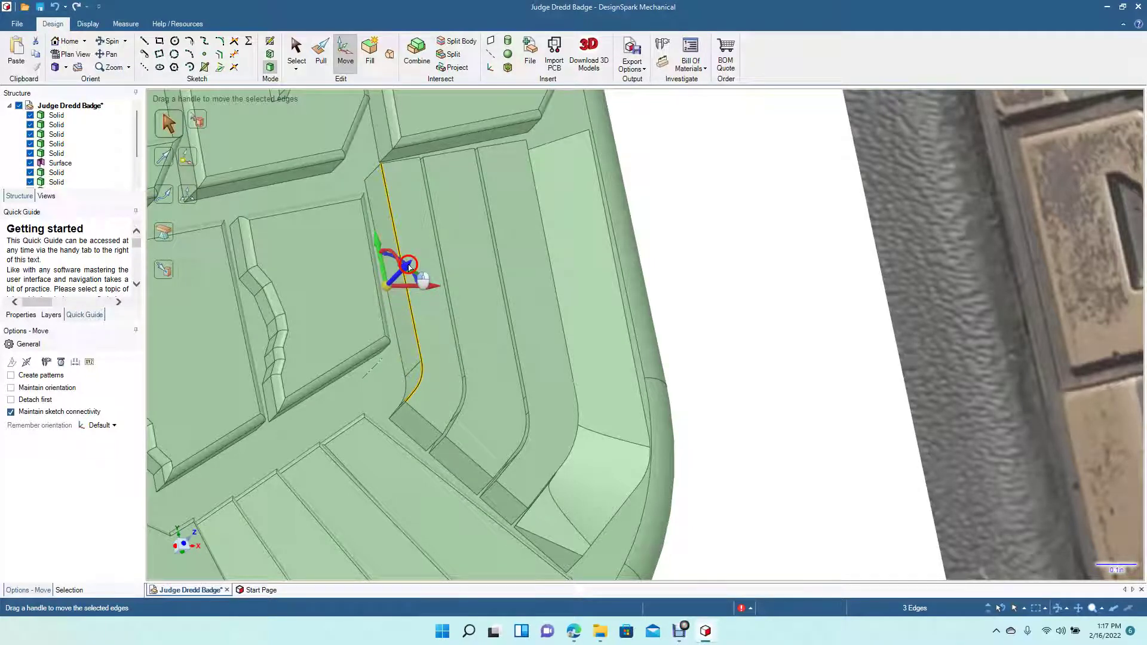
left_click(724, 266)
- Lower the first strip's top face by 0.040 in and rotate it 343° so its inner edge sinks toward the badge face
left_click(491, 427)
left_click(450, 411)
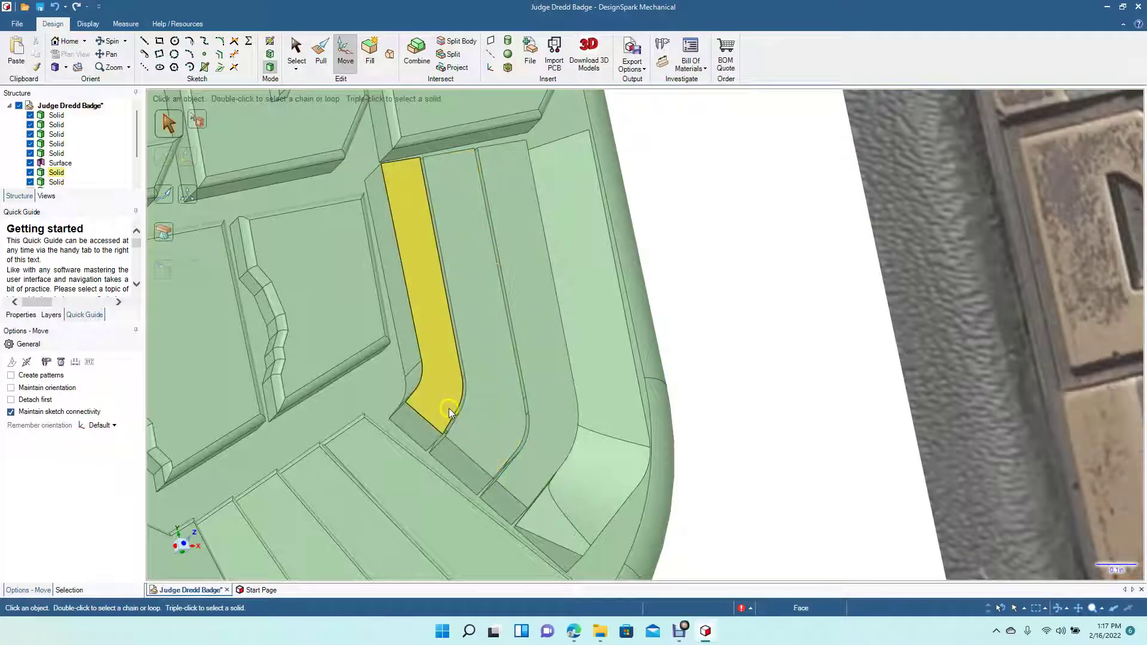
left_click(421, 285)
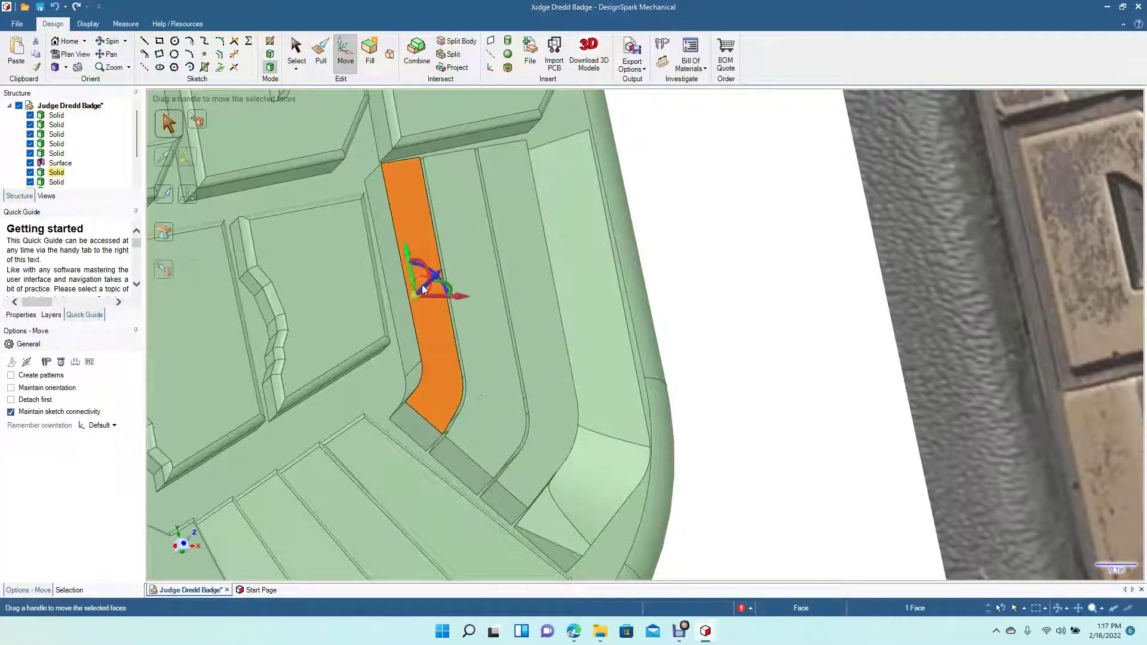
left_click(320, 59)
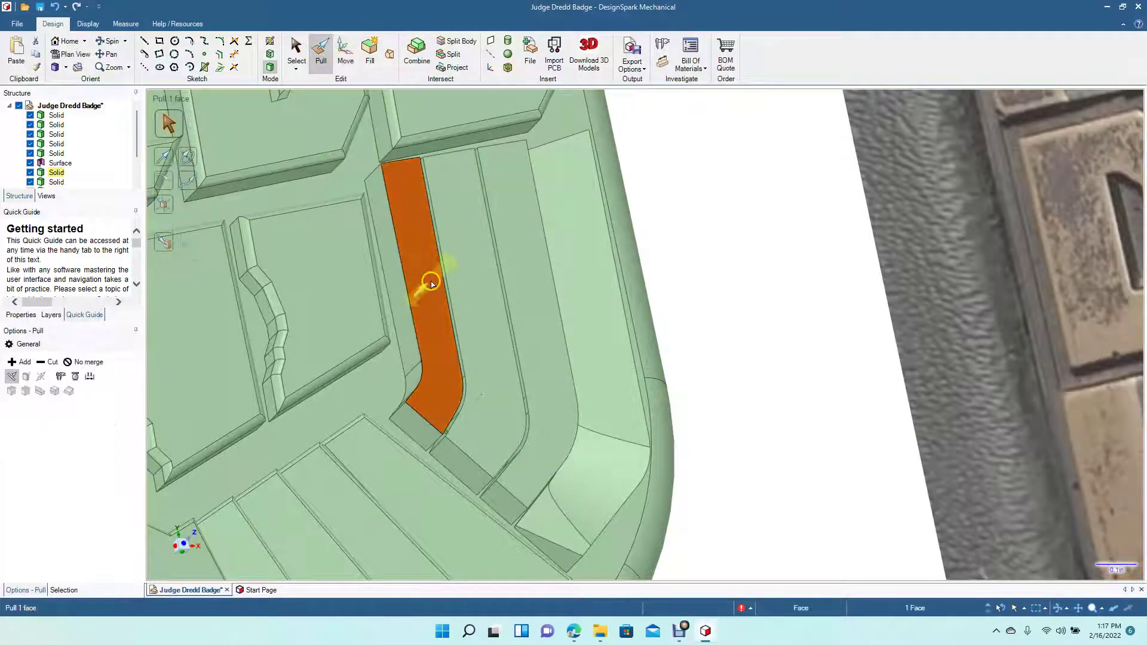
left_click_drag(433, 285, 432, 297)
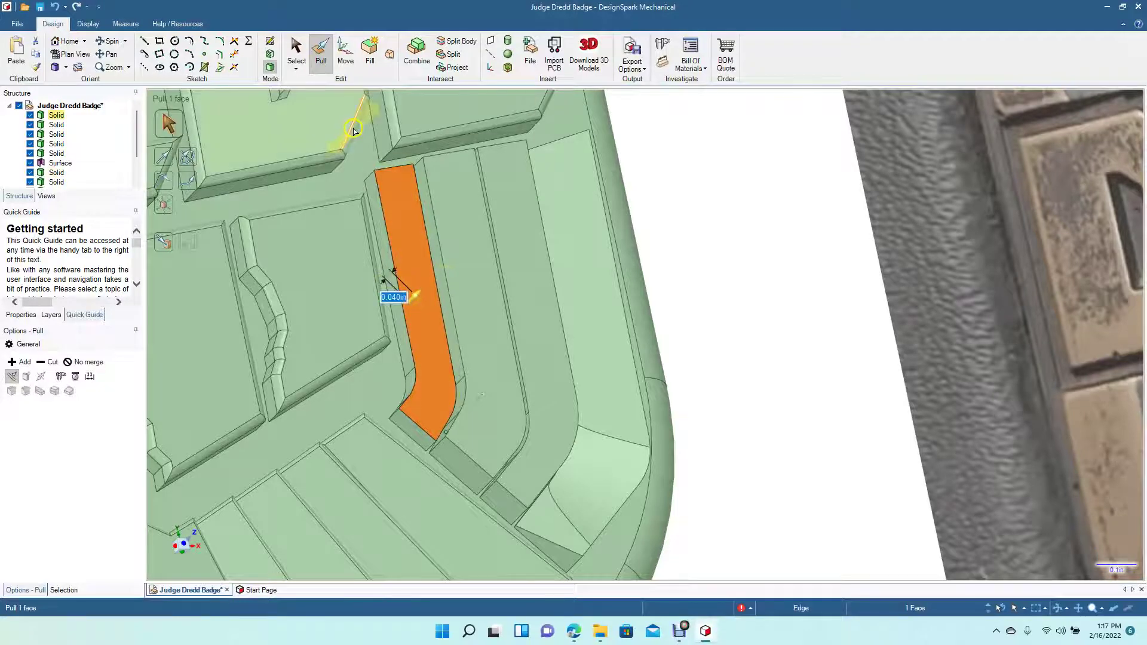
left_click(342, 65)
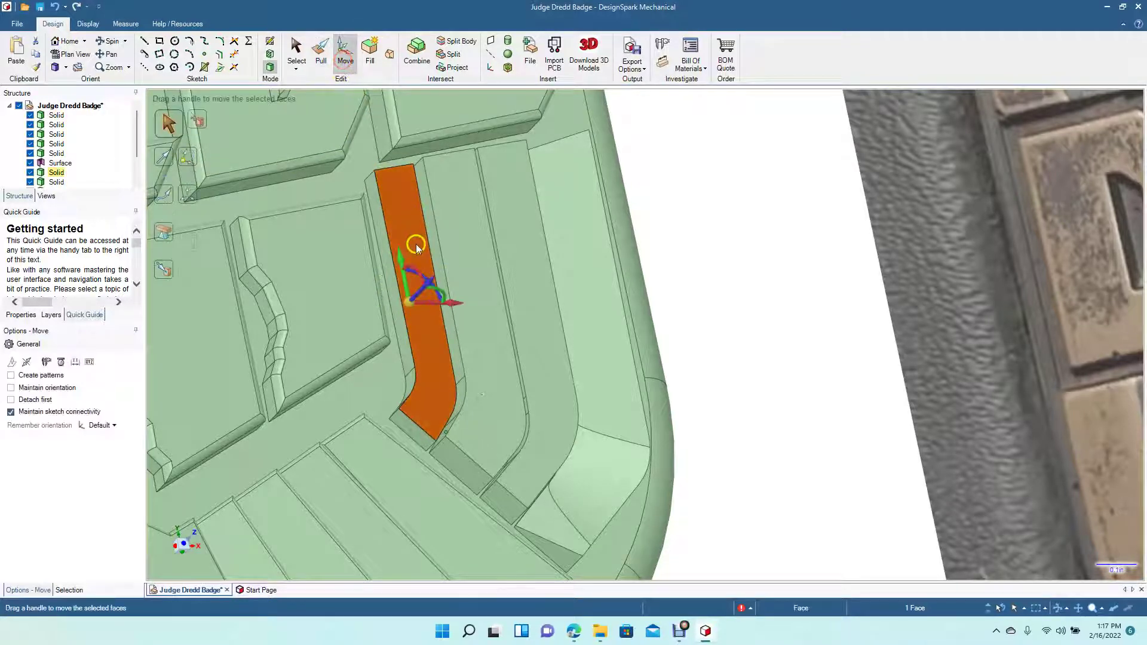
left_click_drag(445, 297, 433, 297)
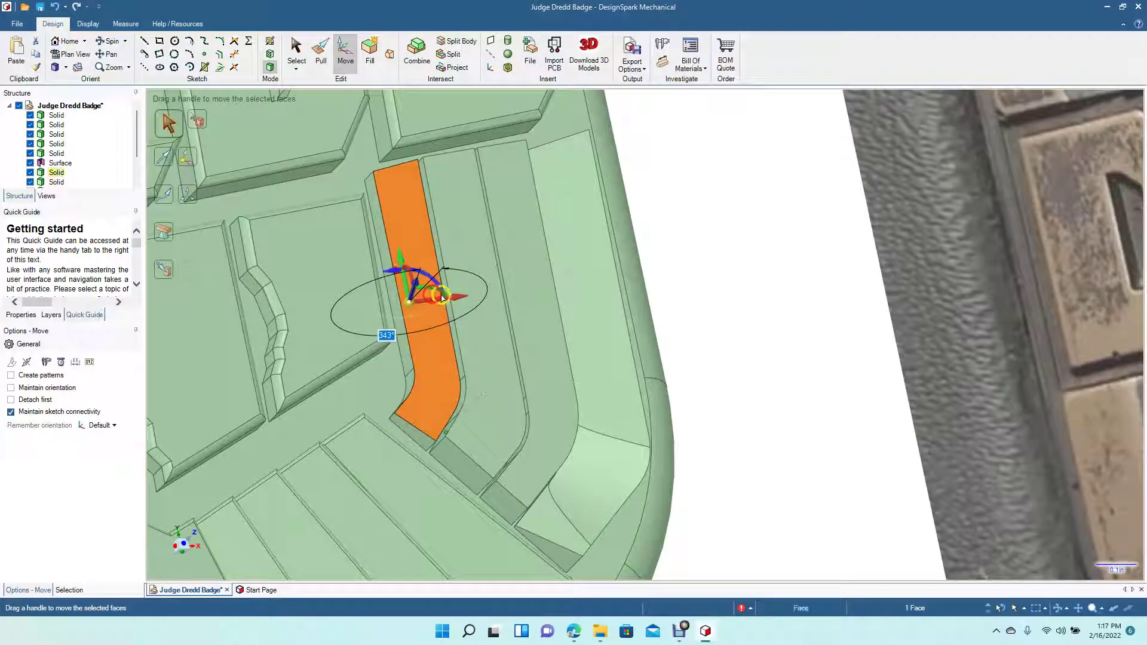
left_click(723, 267)
- Lower the second strip's top face by 0.040 in and tilt it so its inner edge sinks toward the badge face
left_click(111, 41)
left_click_drag(298, 306, 275, 270)
left_click(326, 60)
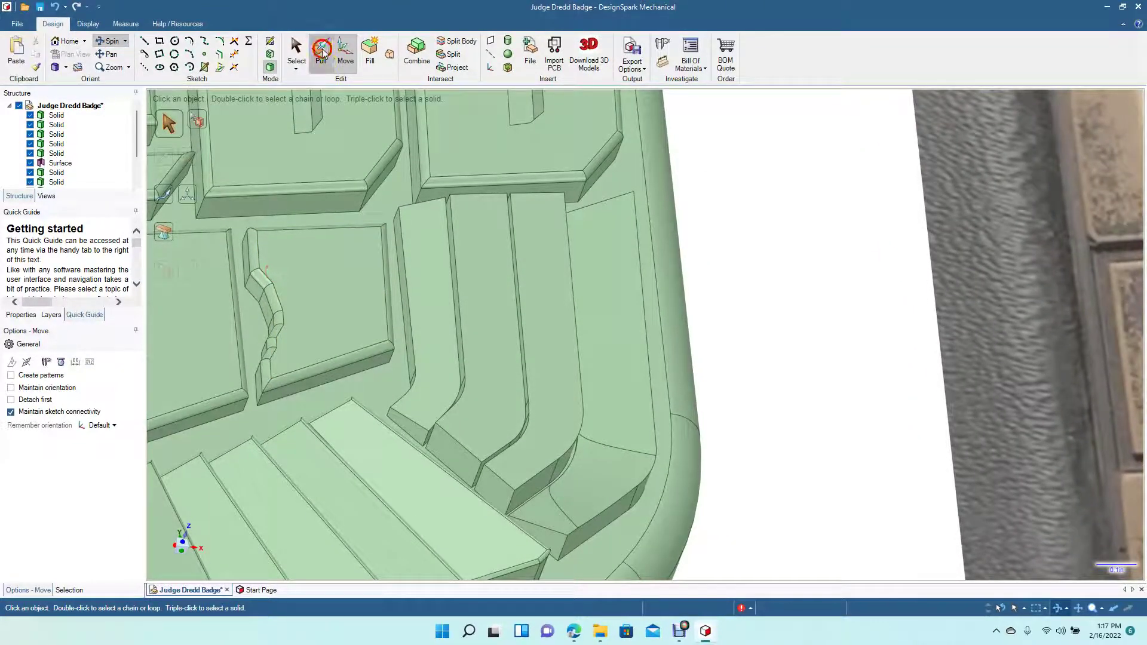
left_click(477, 238)
left_click_drag(477, 239, 477, 250)
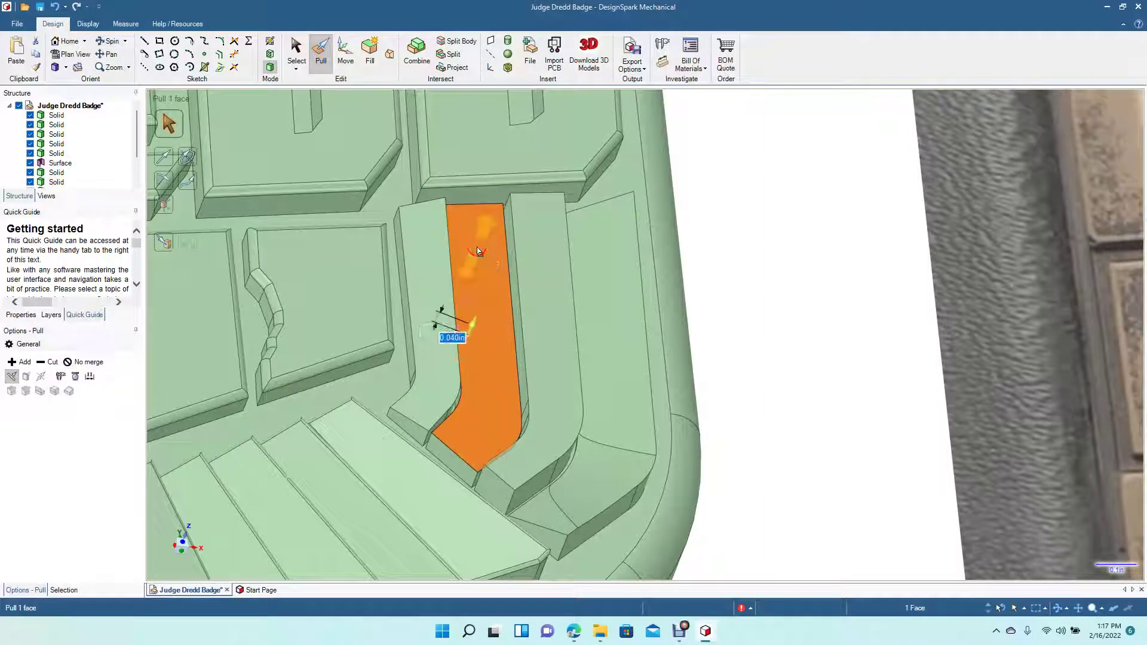
left_click(346, 53)
left_click(467, 268)
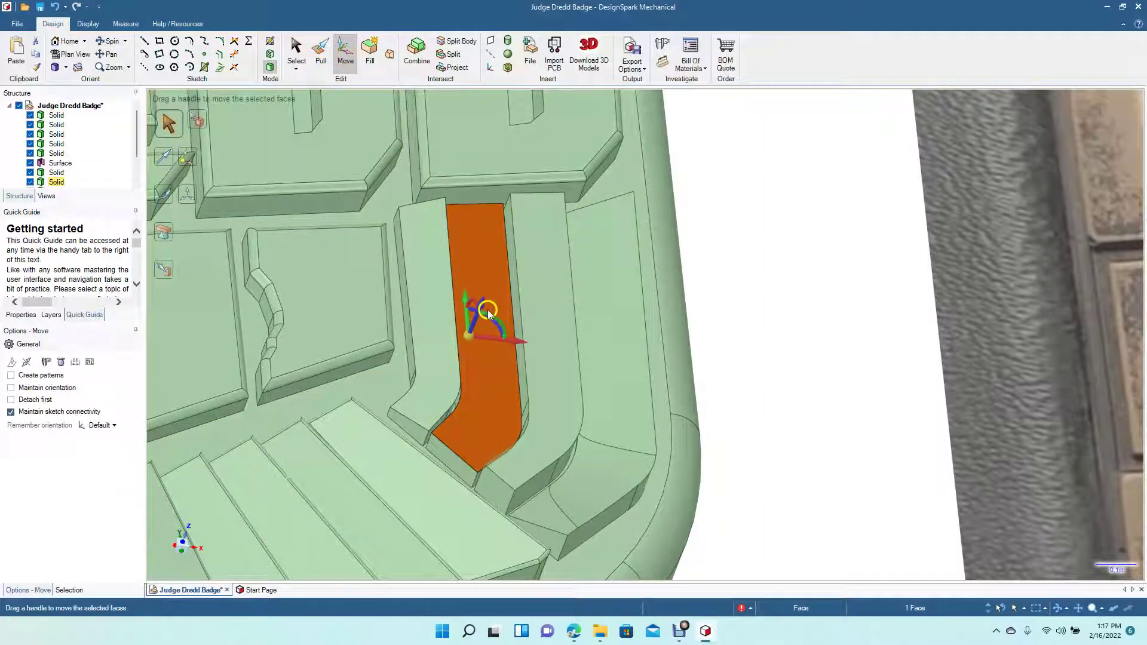
left_click_drag(491, 317, 485, 314)
- Tilt the first strip's top face a little further so its slope matches the second strip
left_click(418, 268)
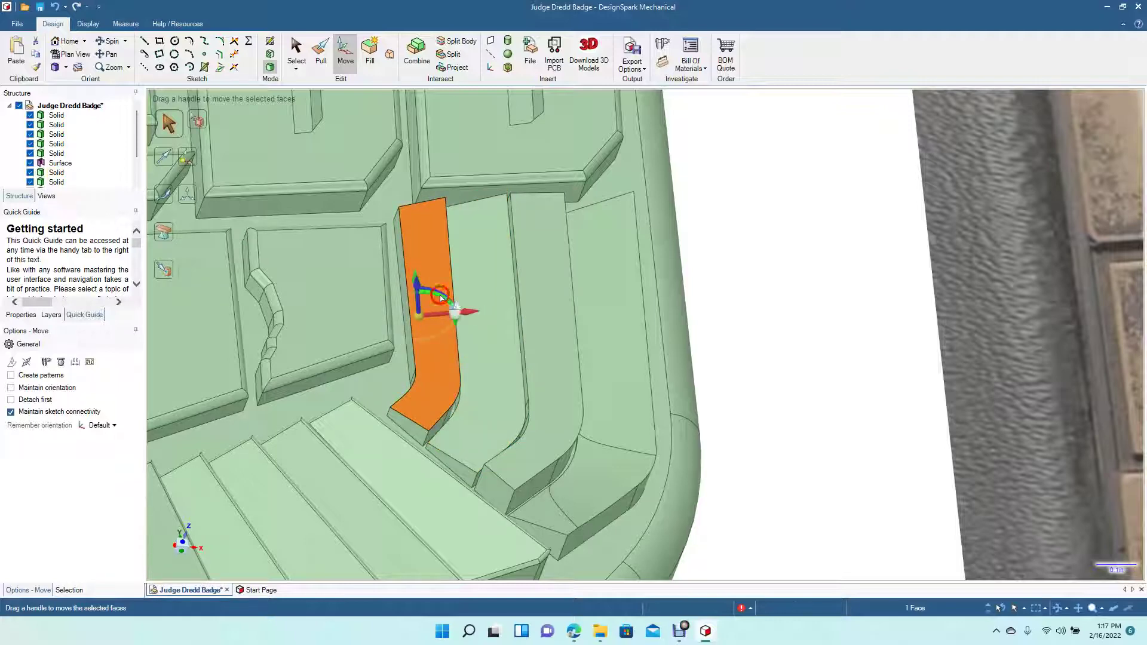
left_click_drag(440, 297, 435, 297)
left_click(719, 325)
- Lower the third strip's top face by 0.040 in and tilt its inner edge down toward the badge face
left_click(545, 347)
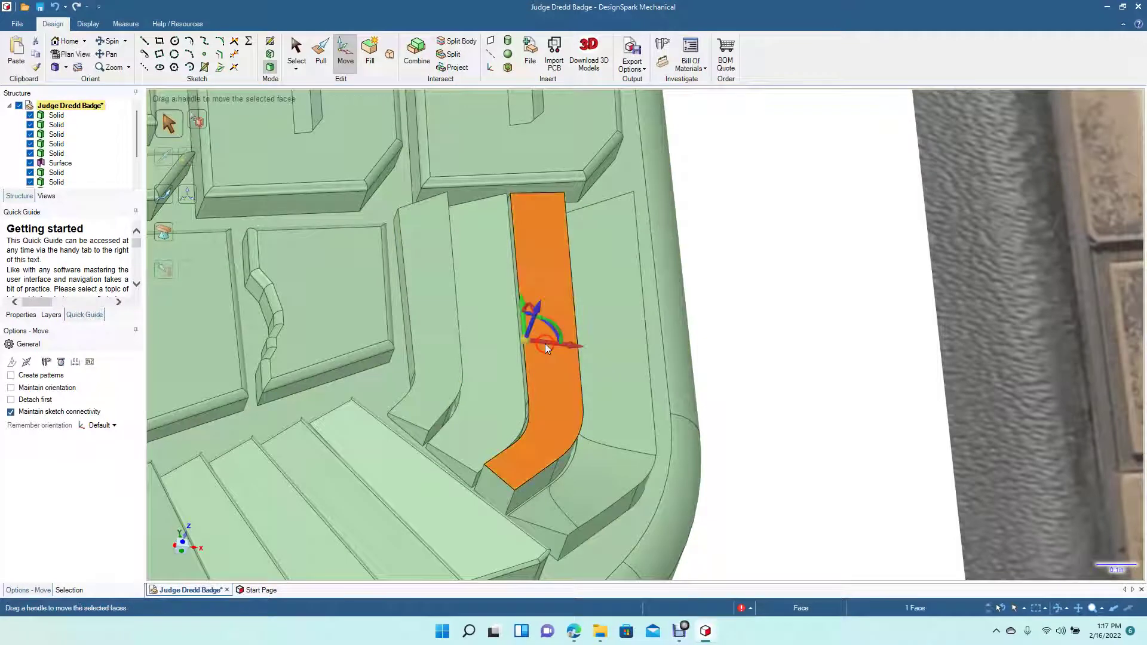
key("p")
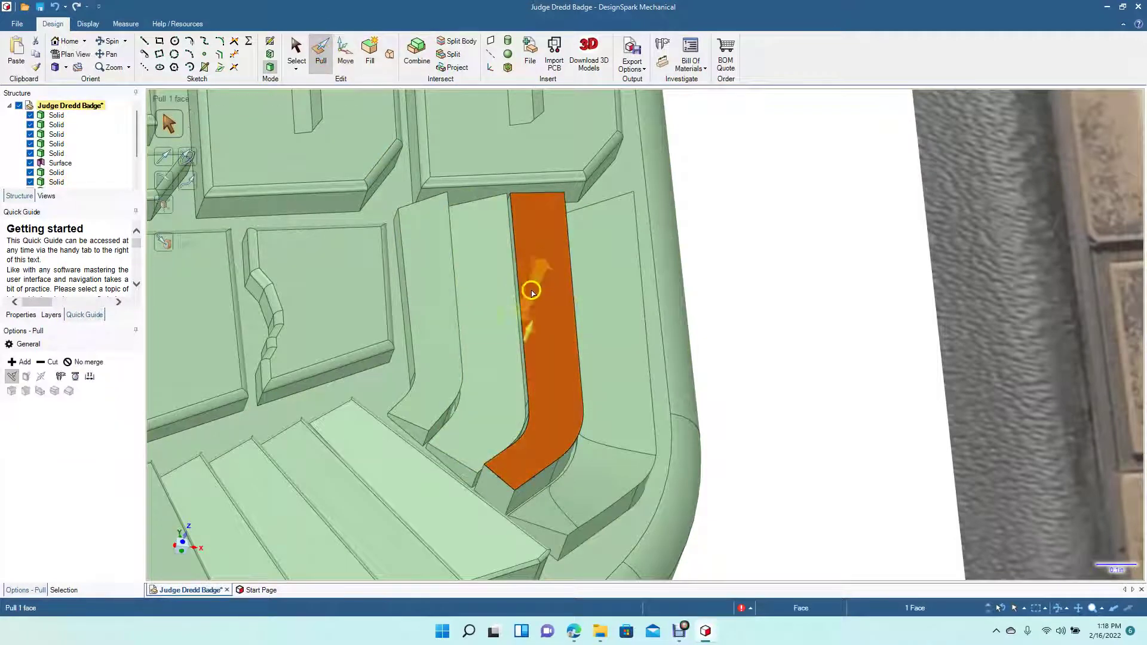
mouse_move(543, 302)
left_mouse_down()
mouse_move(544, 321)
mouse_move(526, 304)
left_mouse_up()
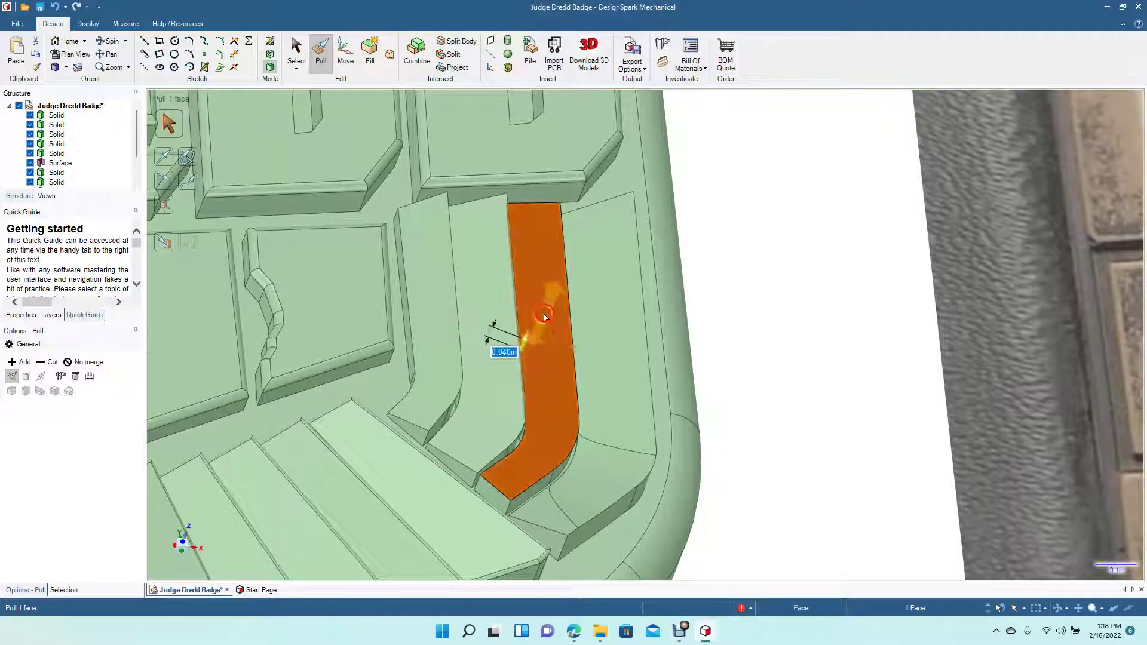
left_click(345, 53)
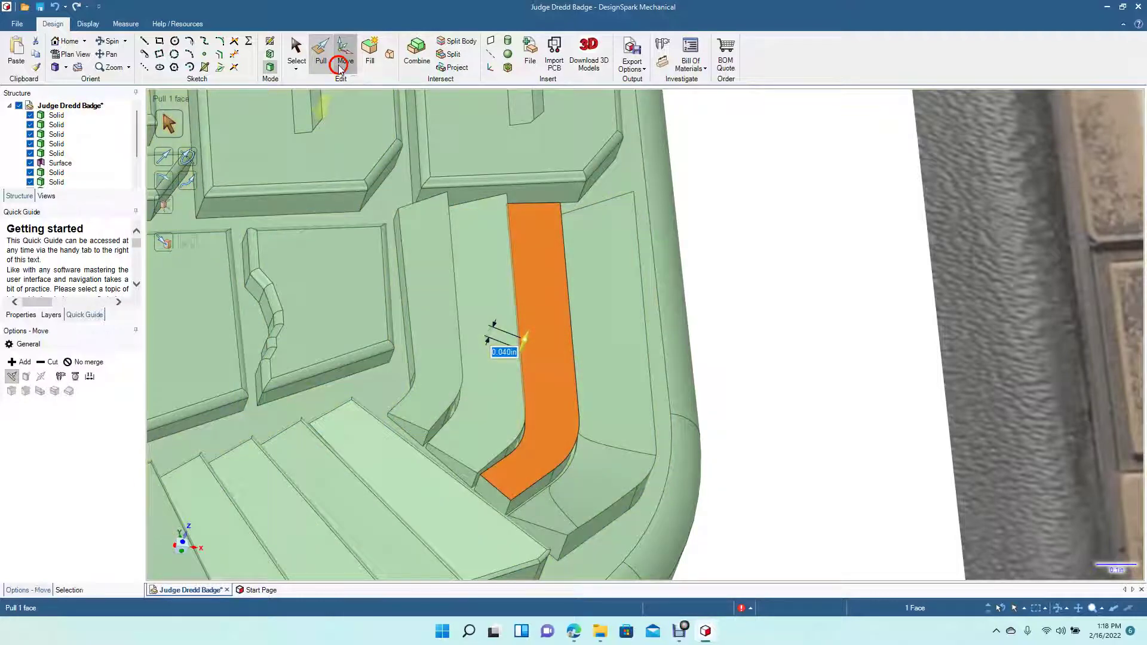
left_click_drag(553, 341, 534, 345)
left_click(794, 361)
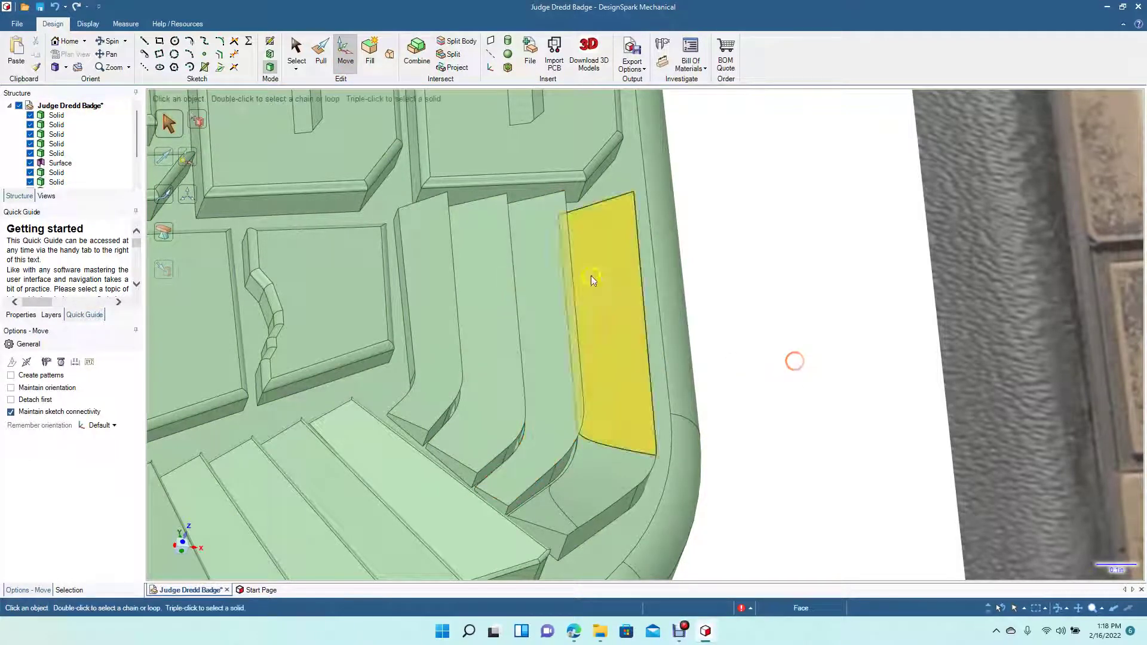
- Try to delete the curved lower face of the outermost strip below the last D in plan view
left_click(112, 42)
left_click_drag(401, 361, 382, 422)
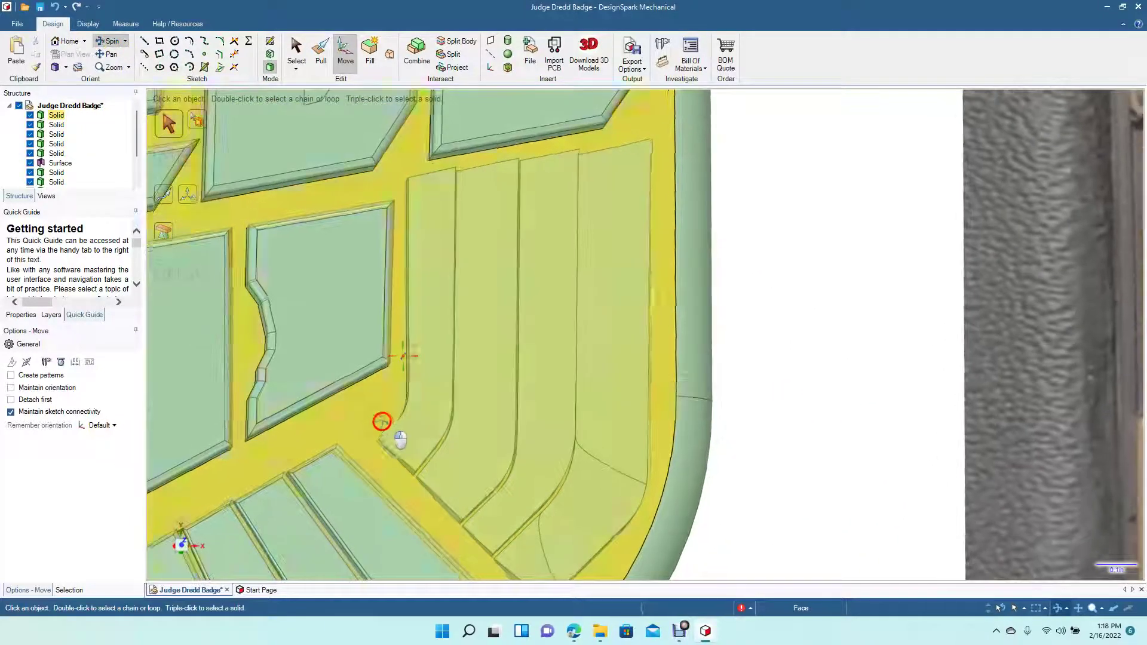
left_click(66, 69)
left_click(77, 74)
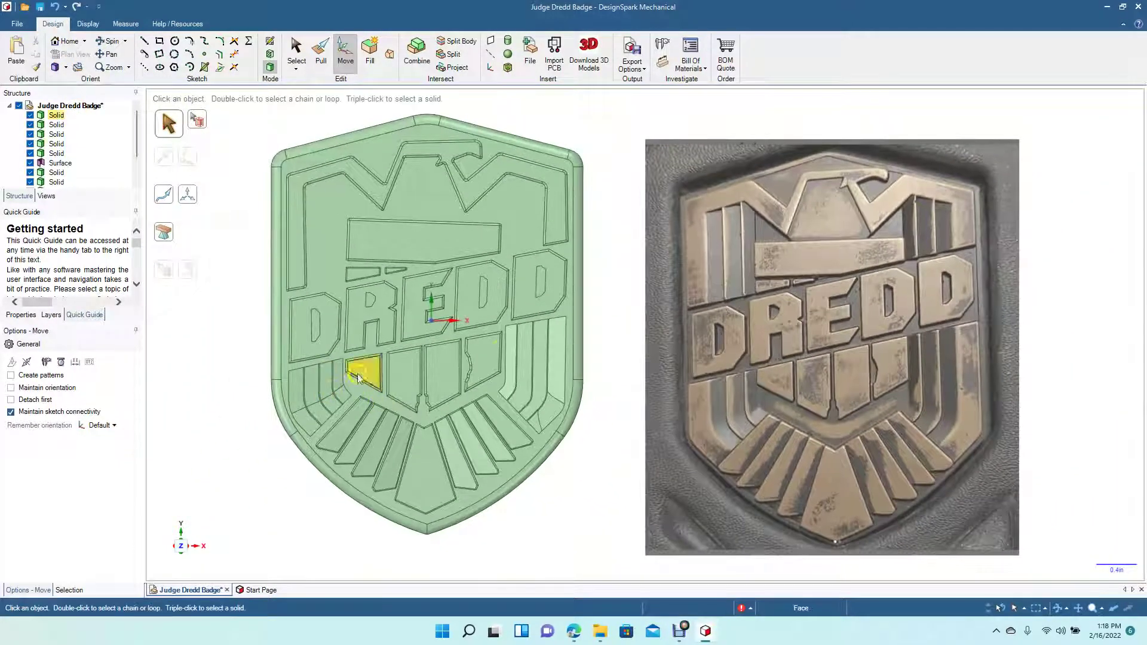
left_click(546, 417)
key("Delete")
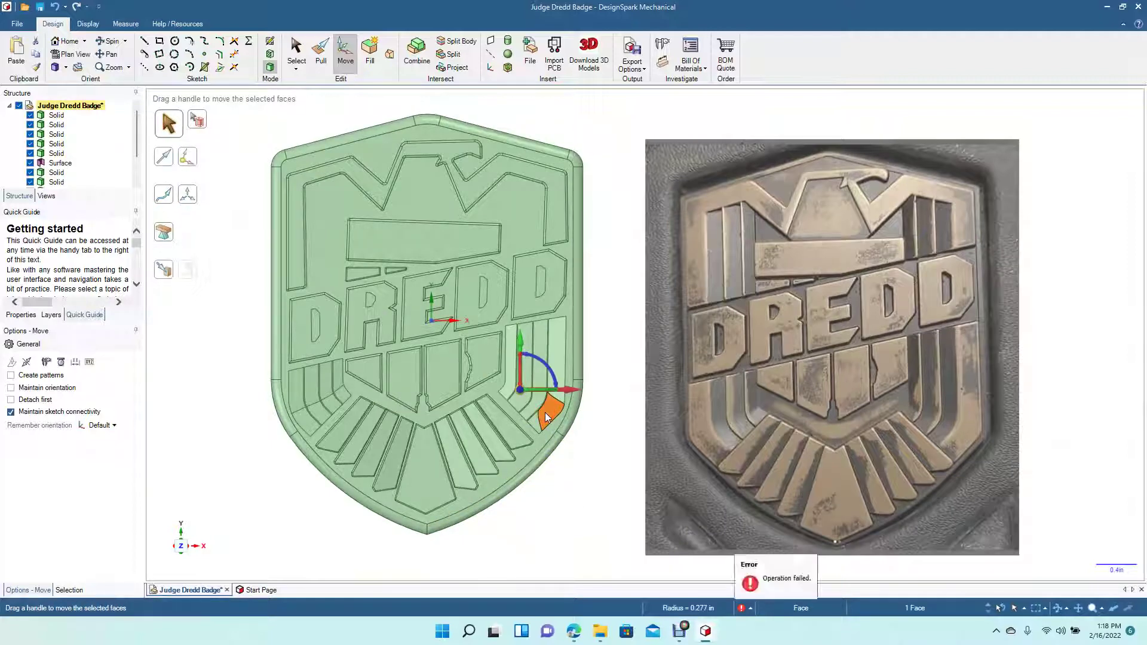
left_click(568, 512)
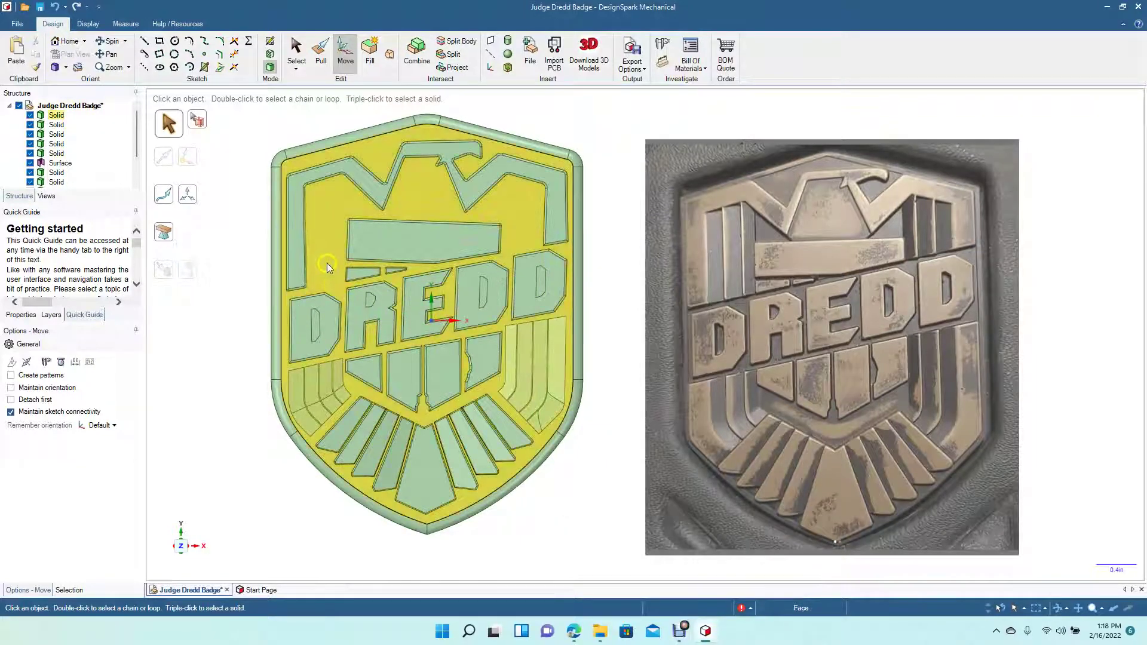
- Sketch a slanted line on the badge face joining the lower inner corners of the left and right wings
left_click(327, 263)
scroll(328, 263, "up", 5)
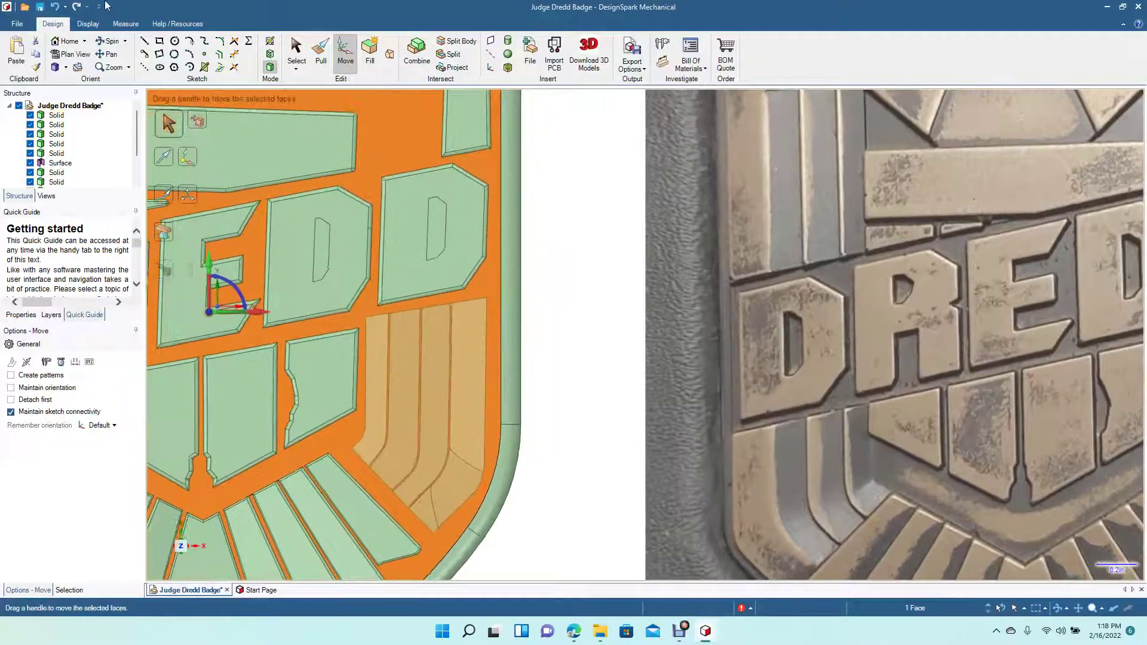
left_click(108, 54)
left_click_drag(266, 275, 546, 380)
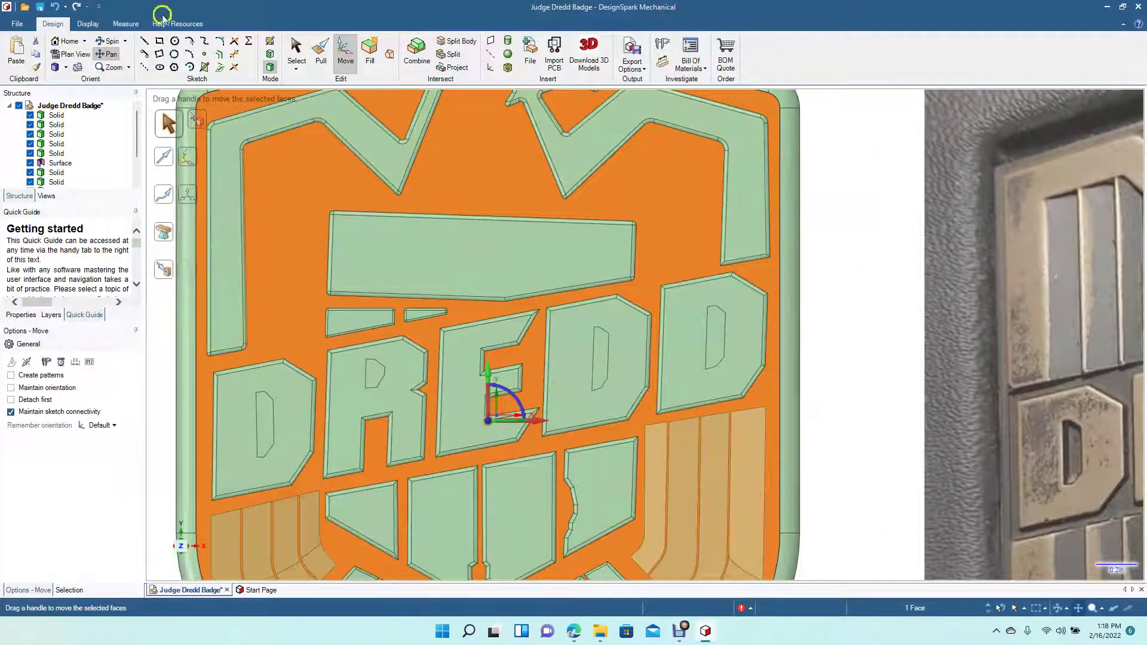
left_click(144, 42)
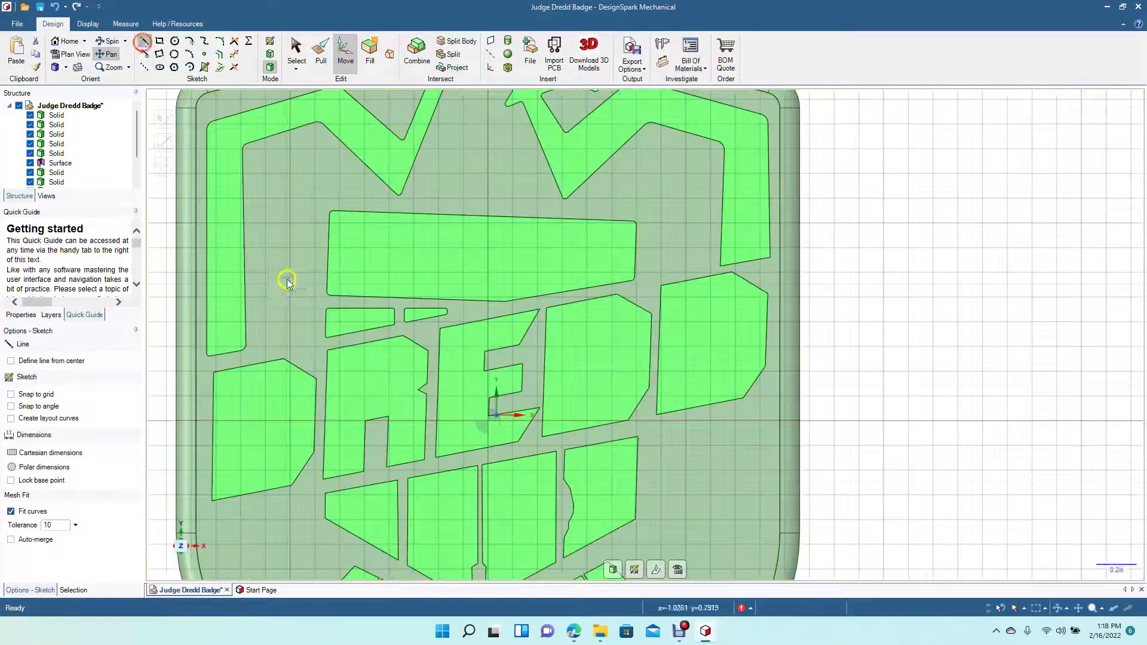
left_click(247, 347)
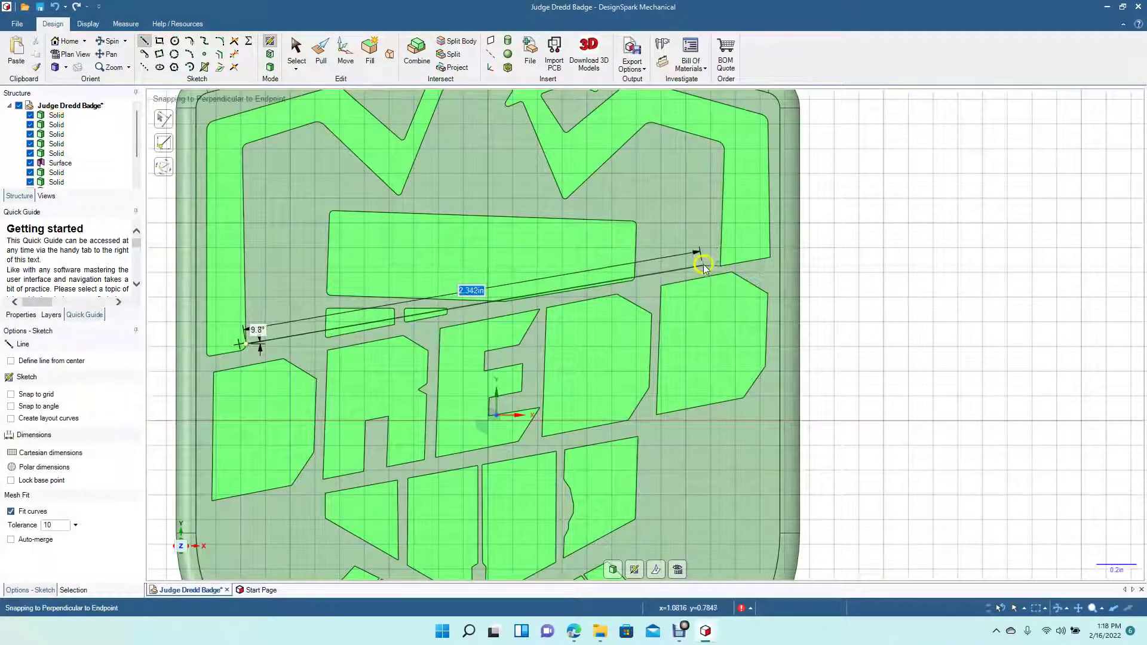
left_click(718, 262)
left_click(297, 51)
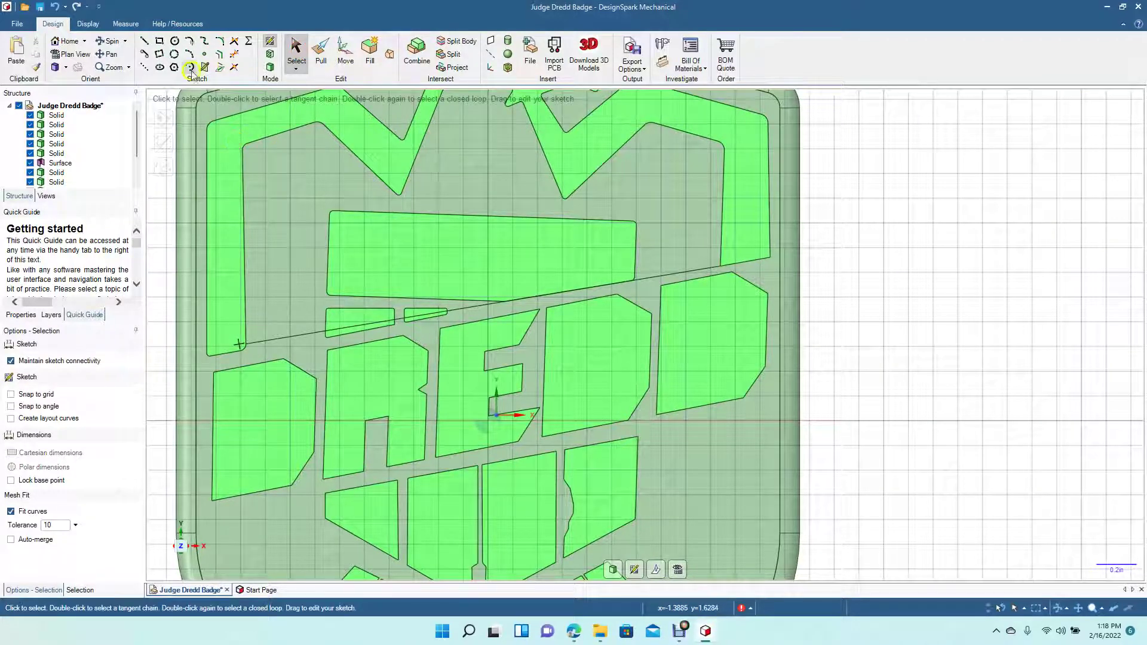
- Sketch two upright dividers inside the left wing, a vertical one about 1.04 in long and one about 1.06 in long reaching the wing's inner peak
left_click(145, 42)
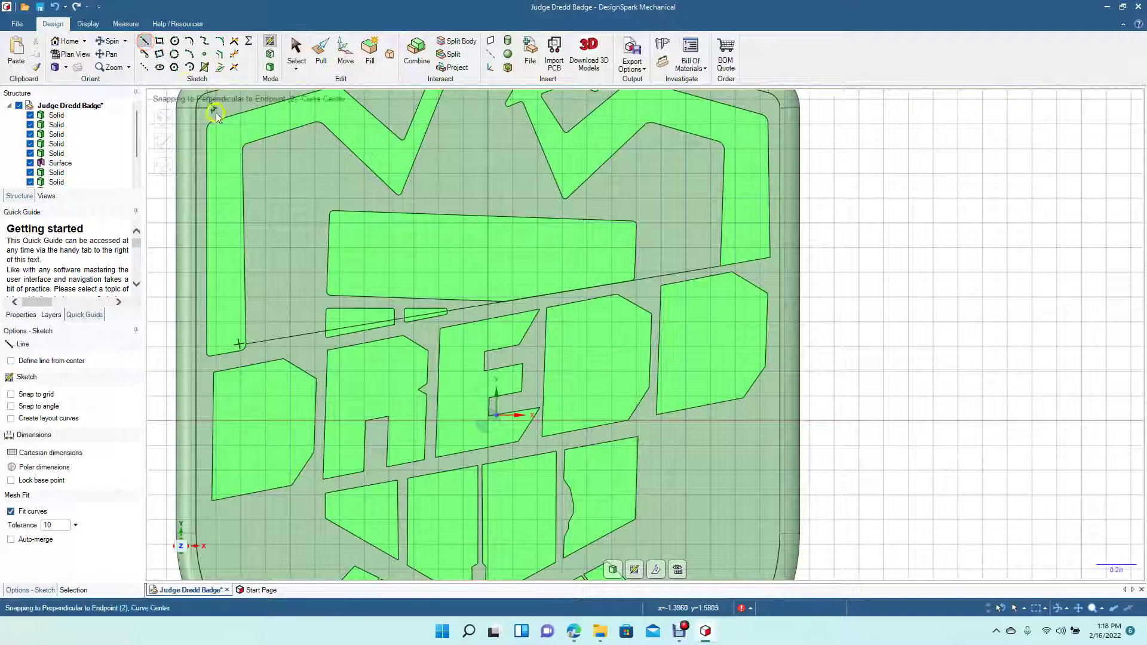
left_click(276, 339)
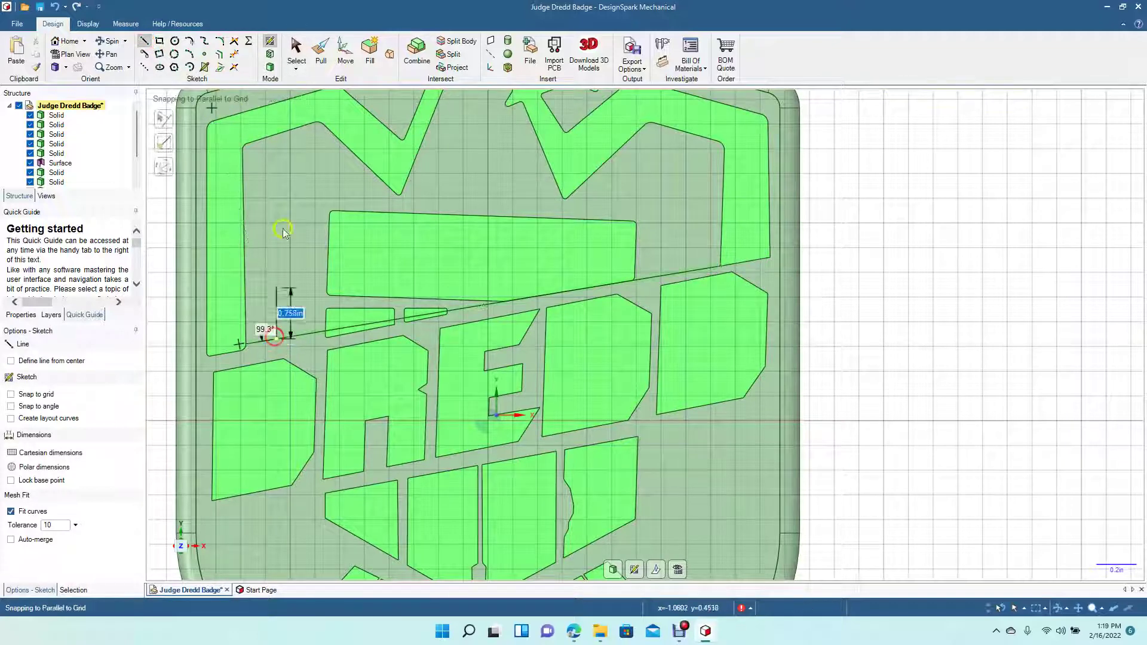
left_click(275, 138)
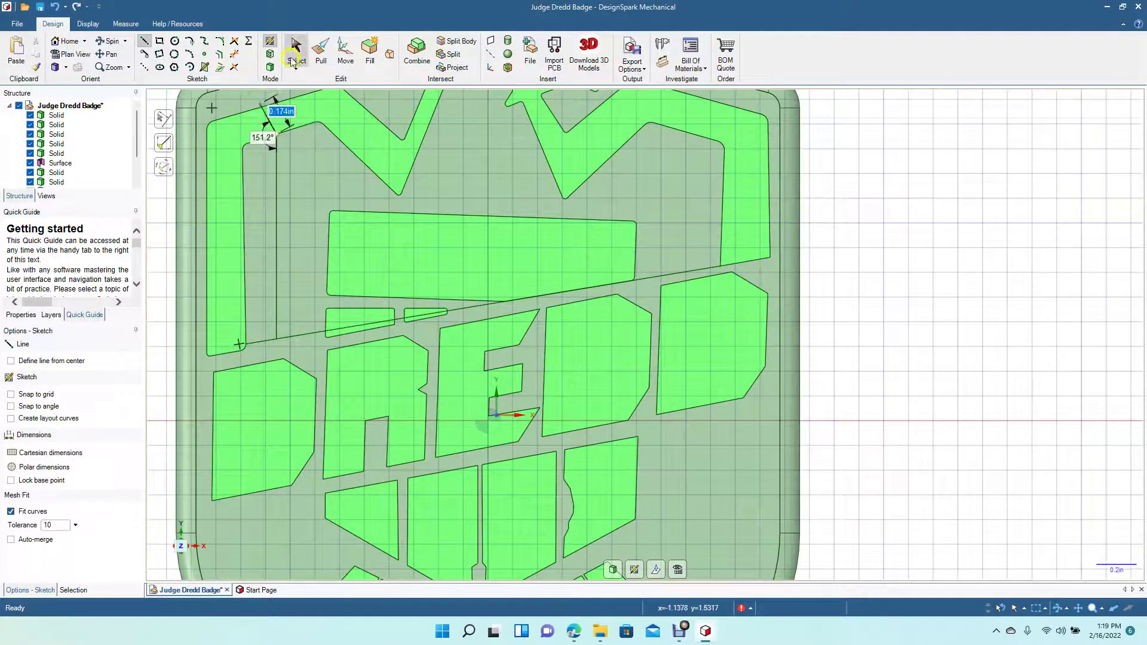
left_click(295, 53)
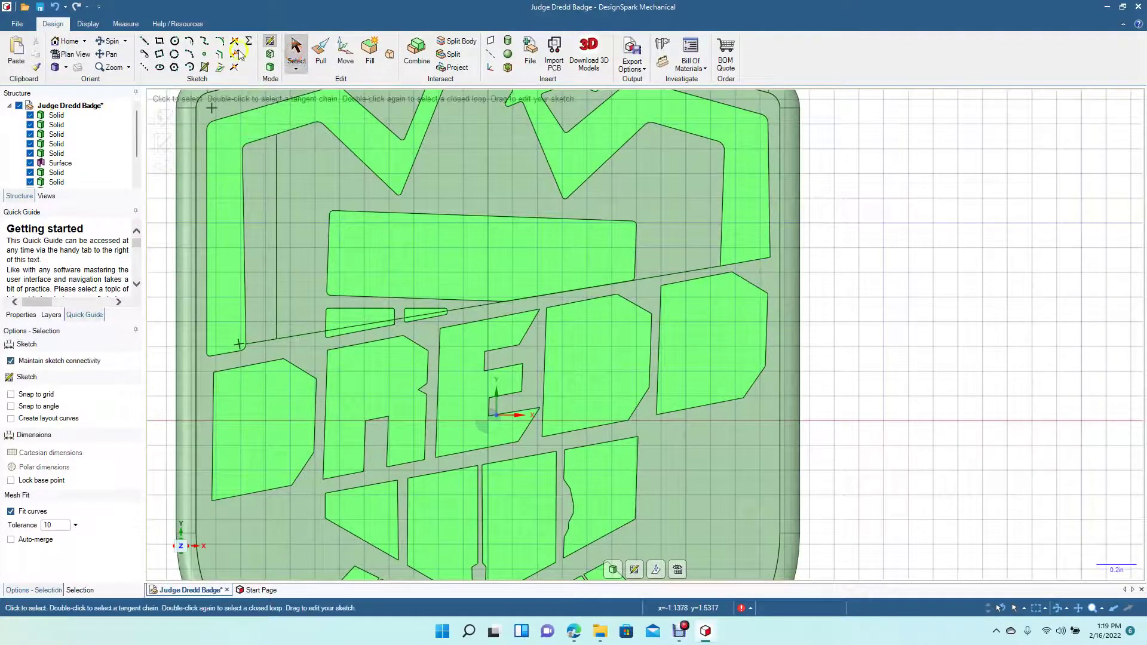
left_click(146, 41)
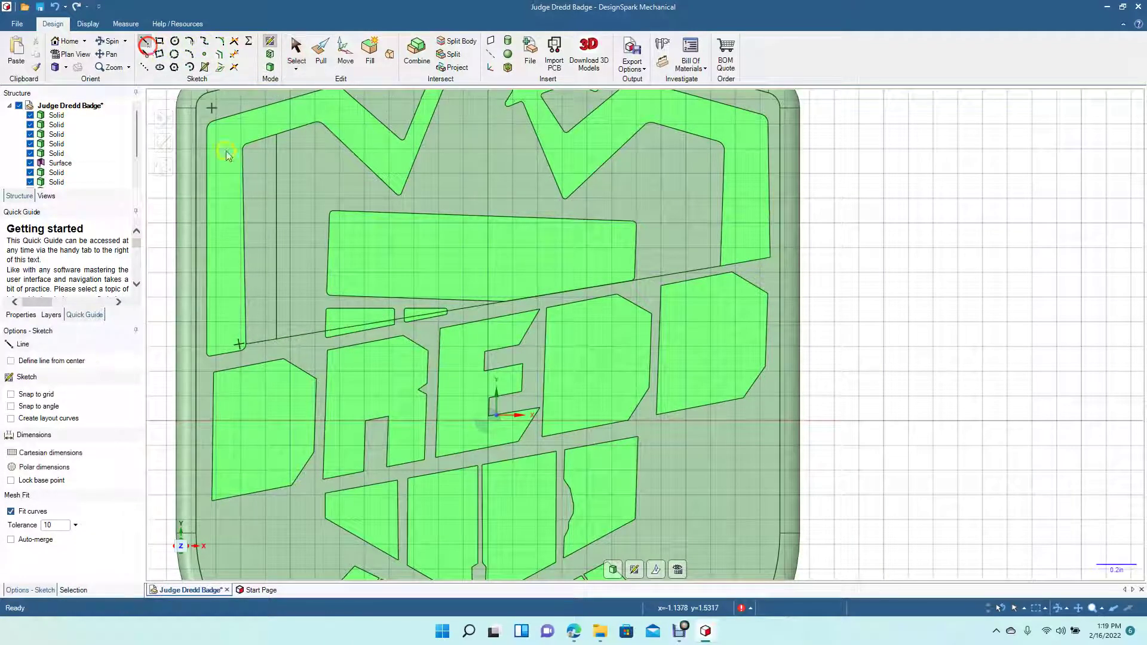
left_click(317, 331)
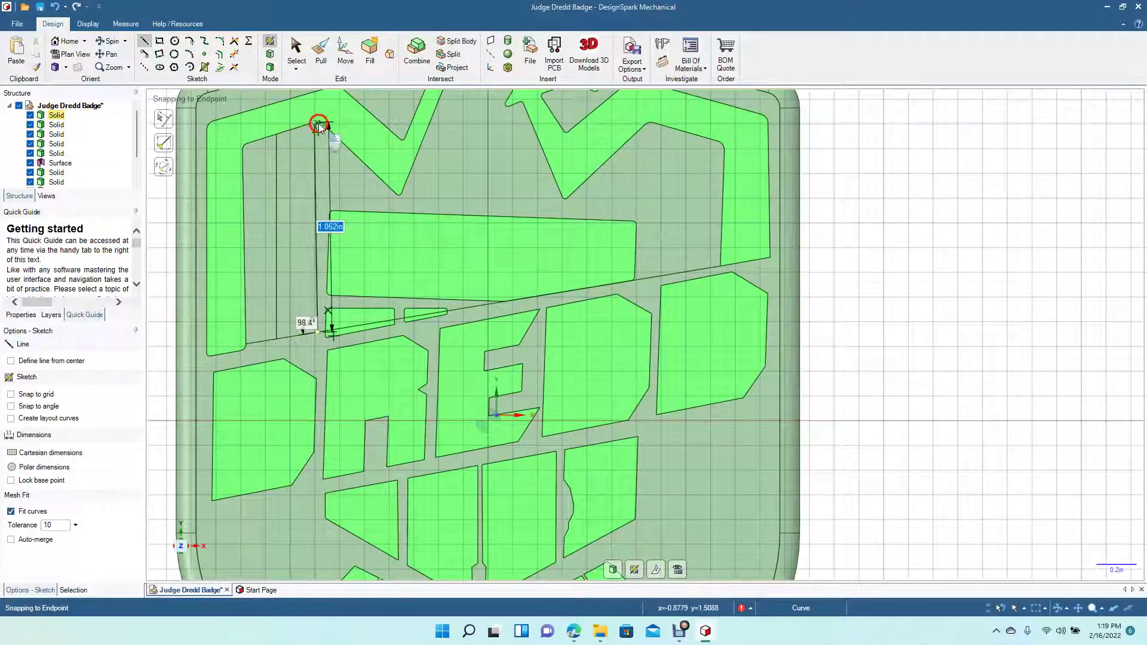
left_click(318, 124)
left_click(296, 51)
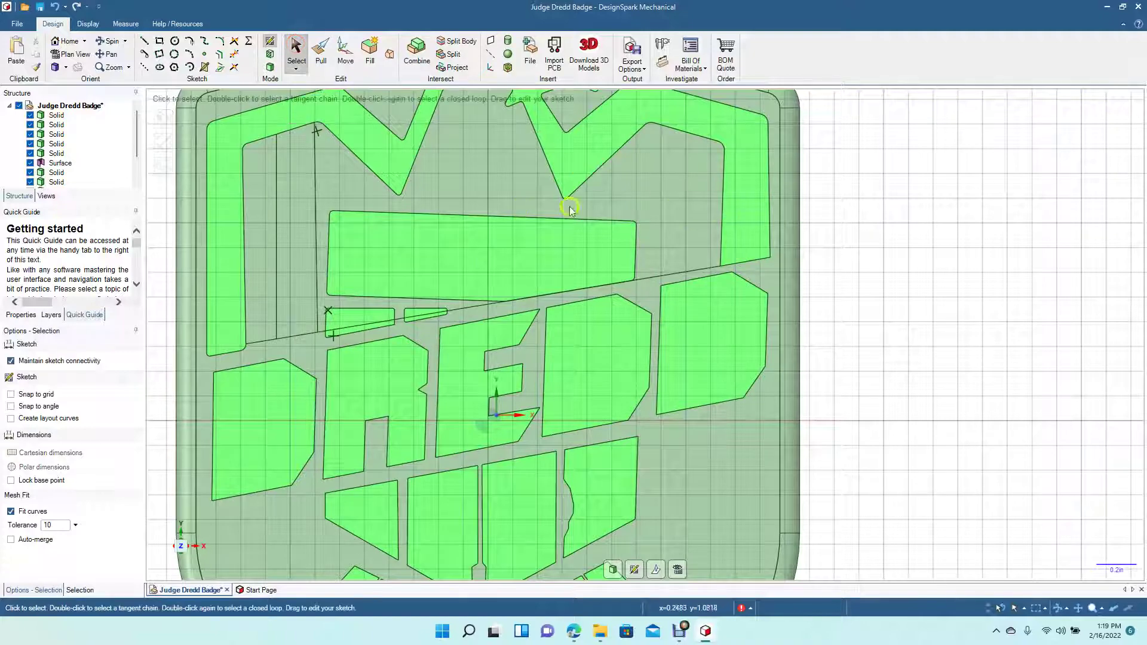
- Finish the sketch and return to 3D mode to bring back the reference image beside the badge
scroll(754, 288, "down", 5)
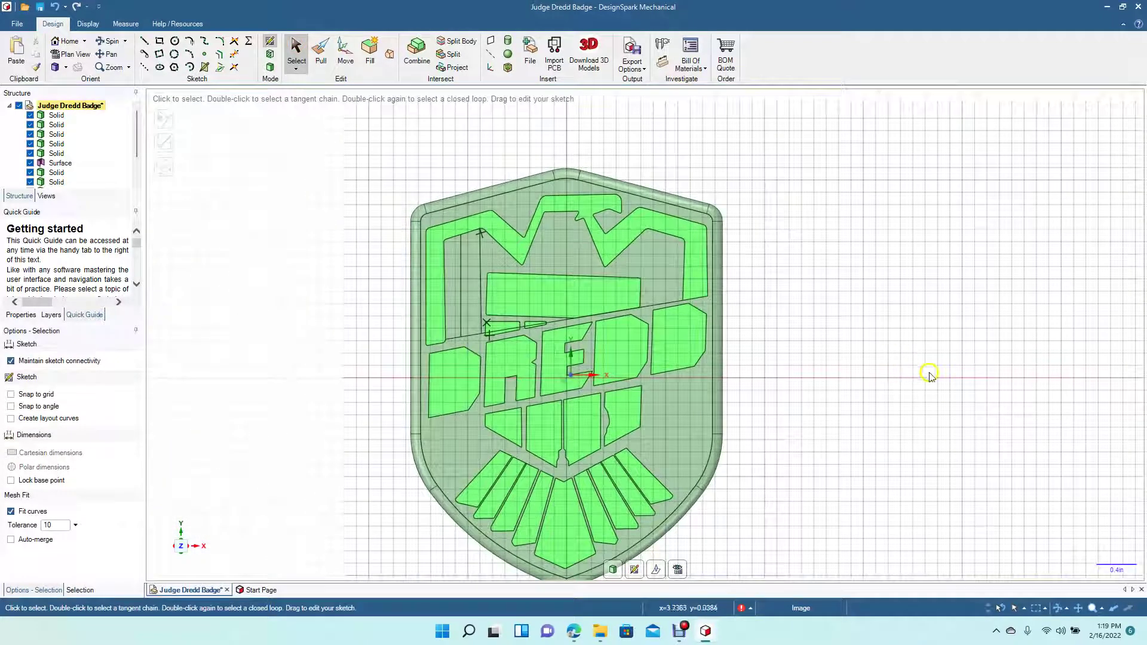
left_click(111, 55)
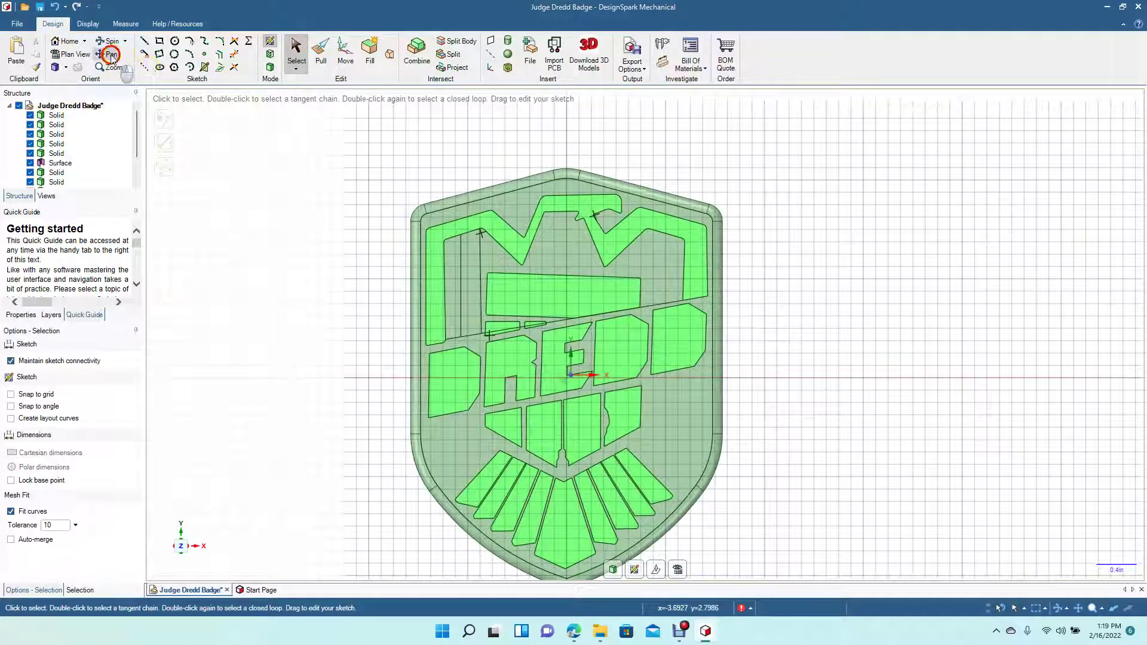
left_click_drag(832, 303, 167, 350)
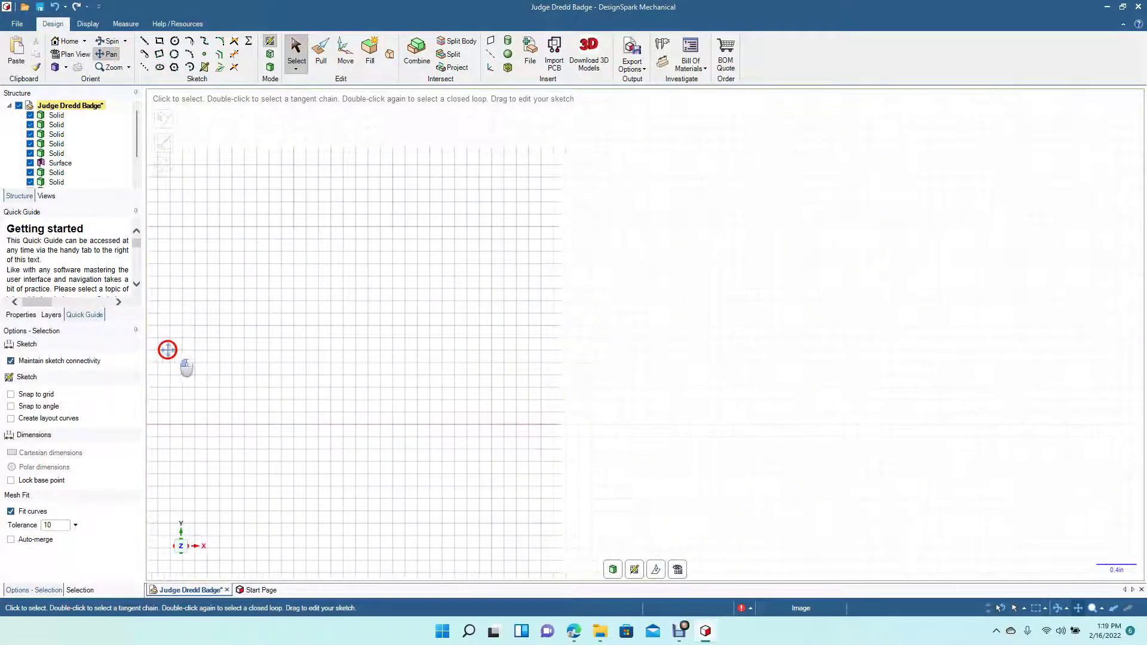
left_click_drag(474, 338, 992, 302)
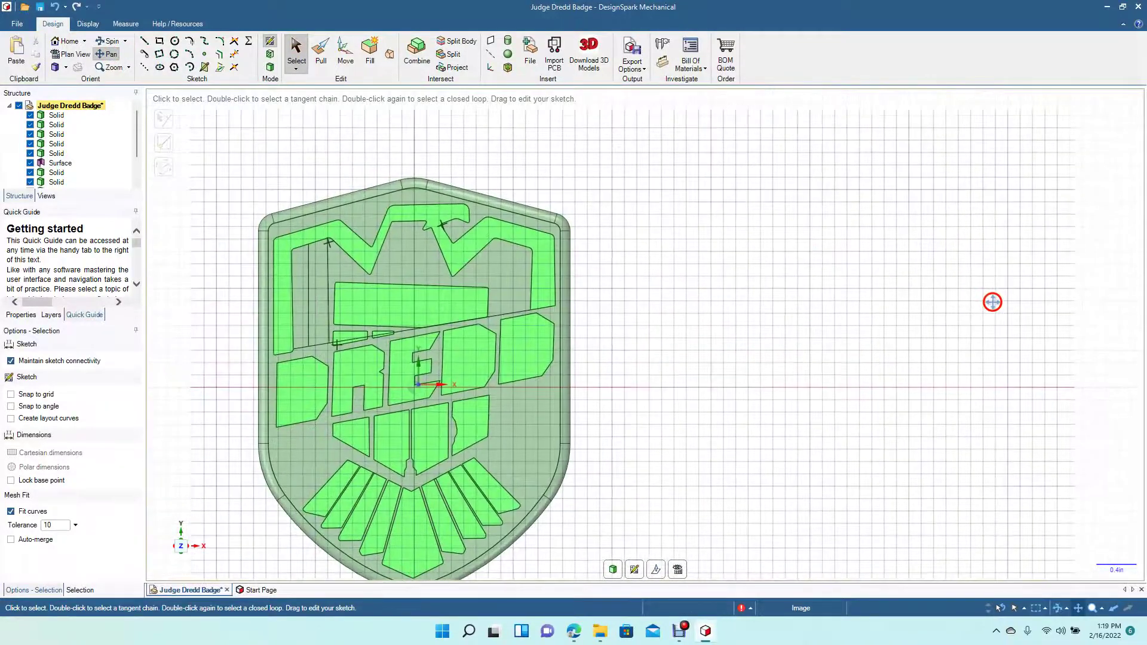
scroll(992, 301, "down", 10, "ctrl")
left_click(650, 394)
left_click(683, 352)
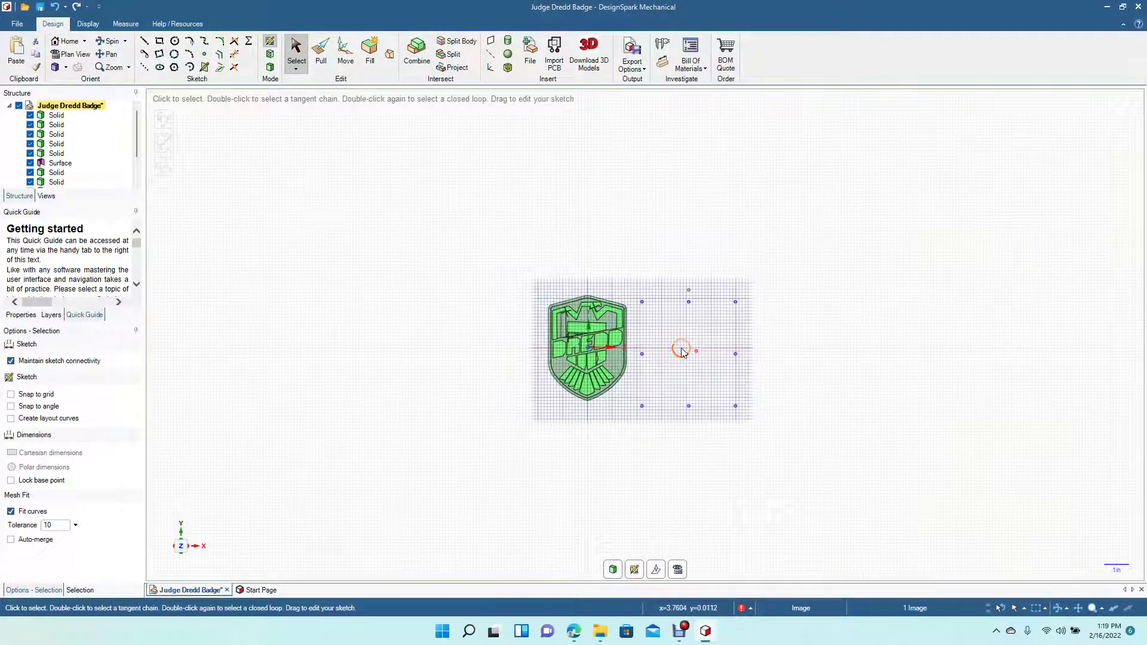
left_click(270, 67)
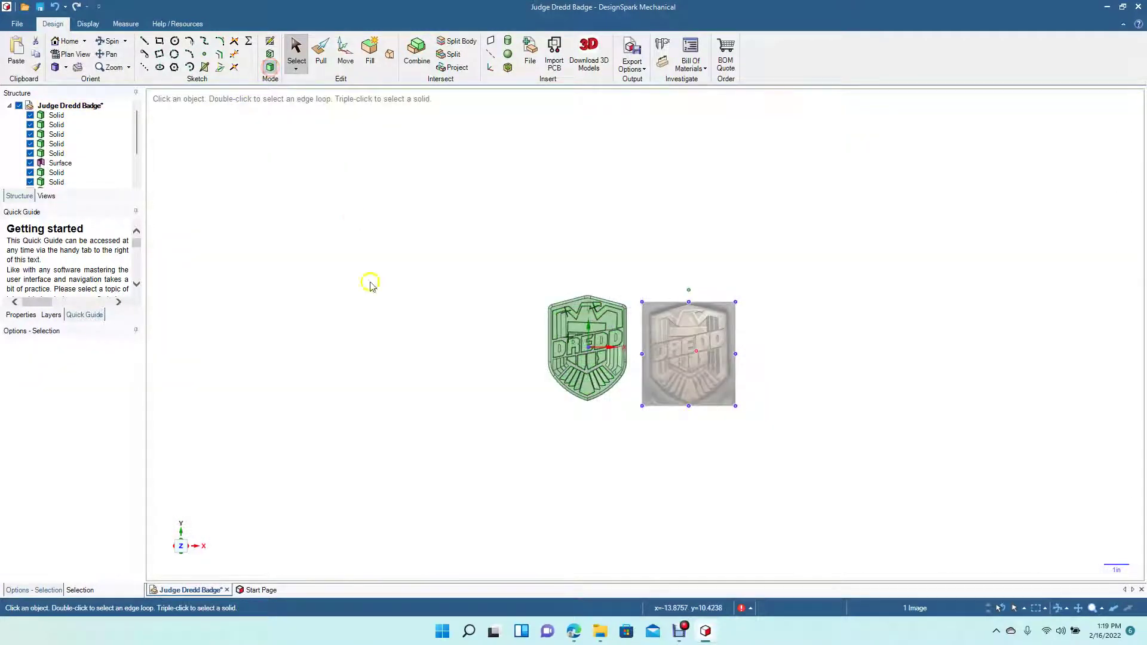
- Delete the two upright divider edges inside the left wing, keeping the slanted line above the lettering
scroll(490, 465, "up", 4, "ctrl")
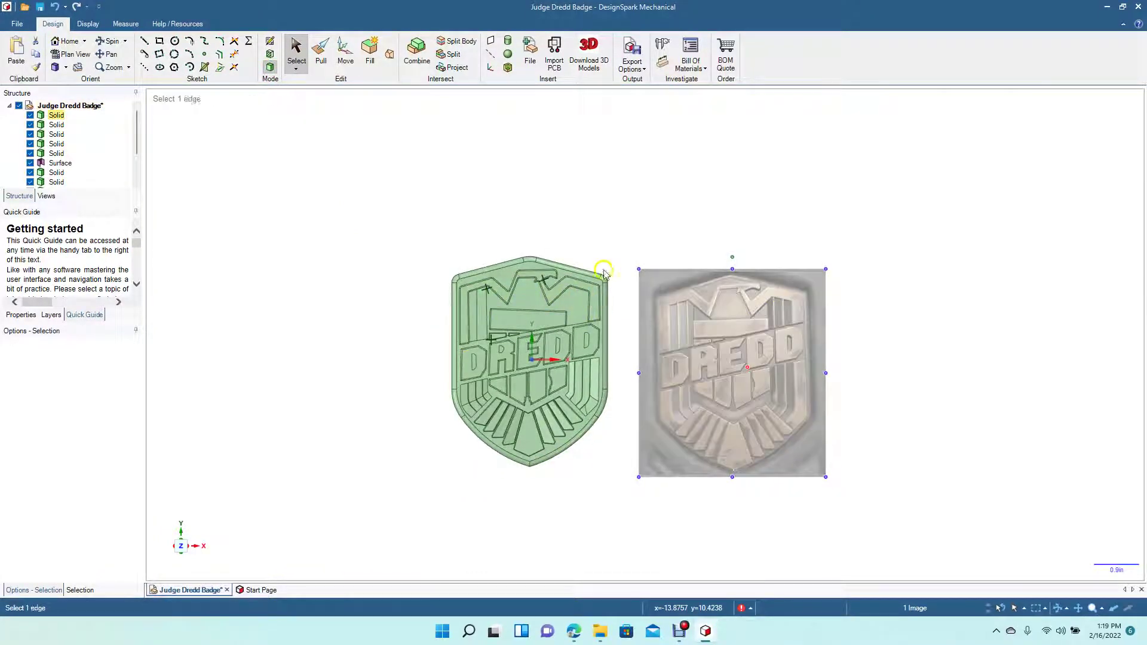
scroll(606, 243, "up", 2, "ctrl")
scroll(606, 244, "up", 2, "ctrl")
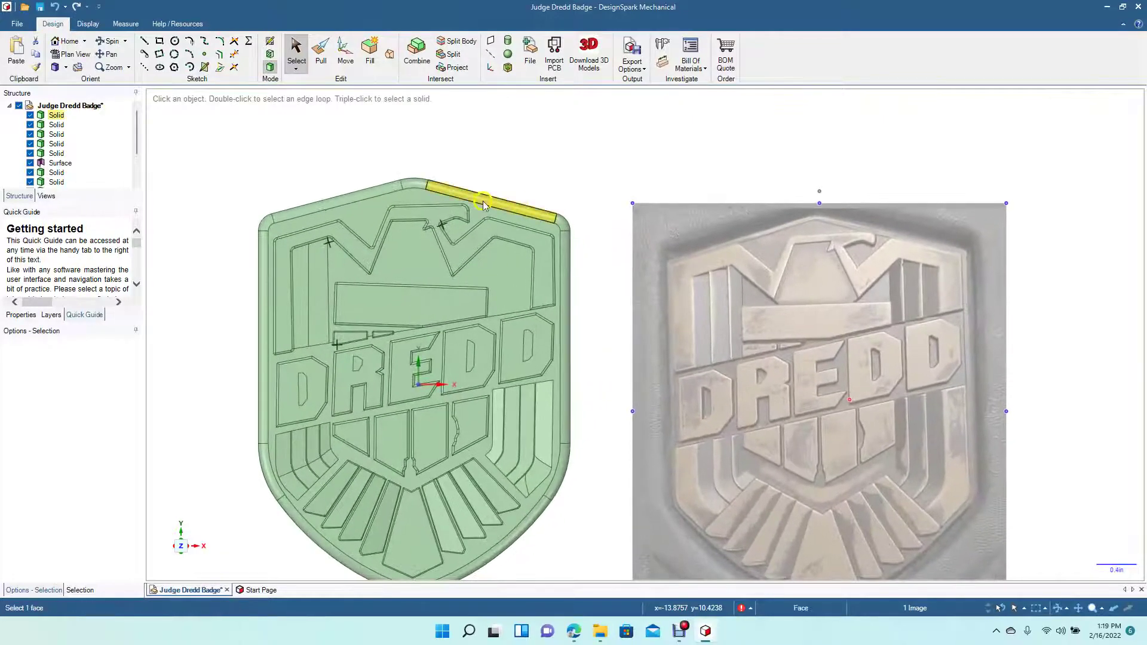
scroll(282, 306, "up", 4, "ctrl")
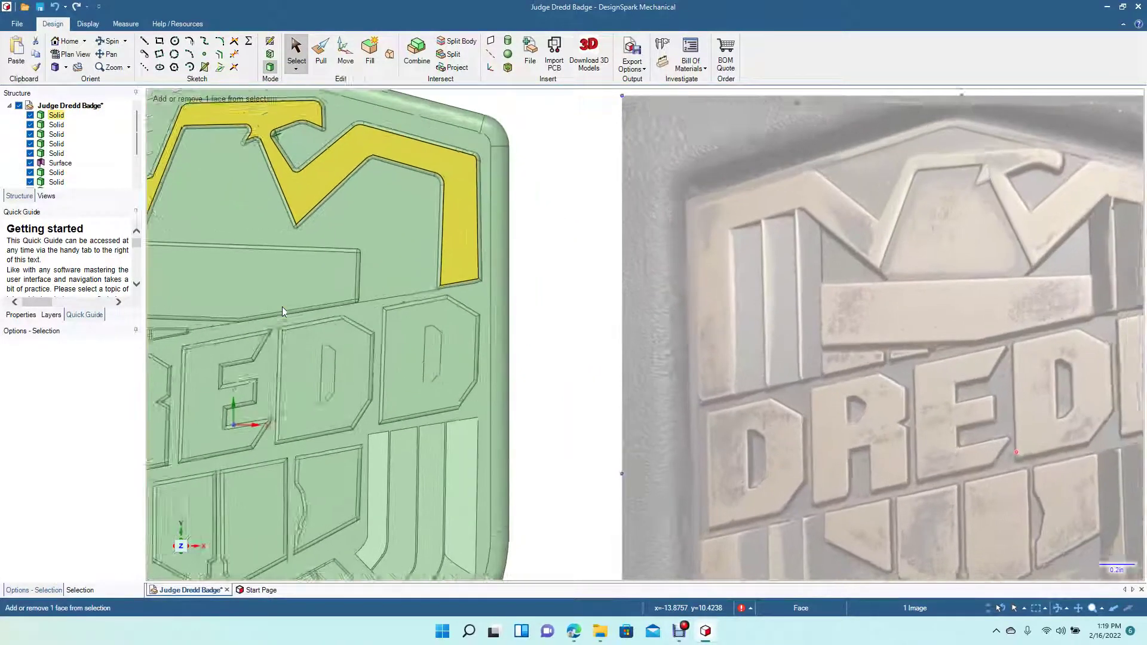
left_click(108, 56)
left_click_drag(248, 276, 722, 348)
key("Escape")
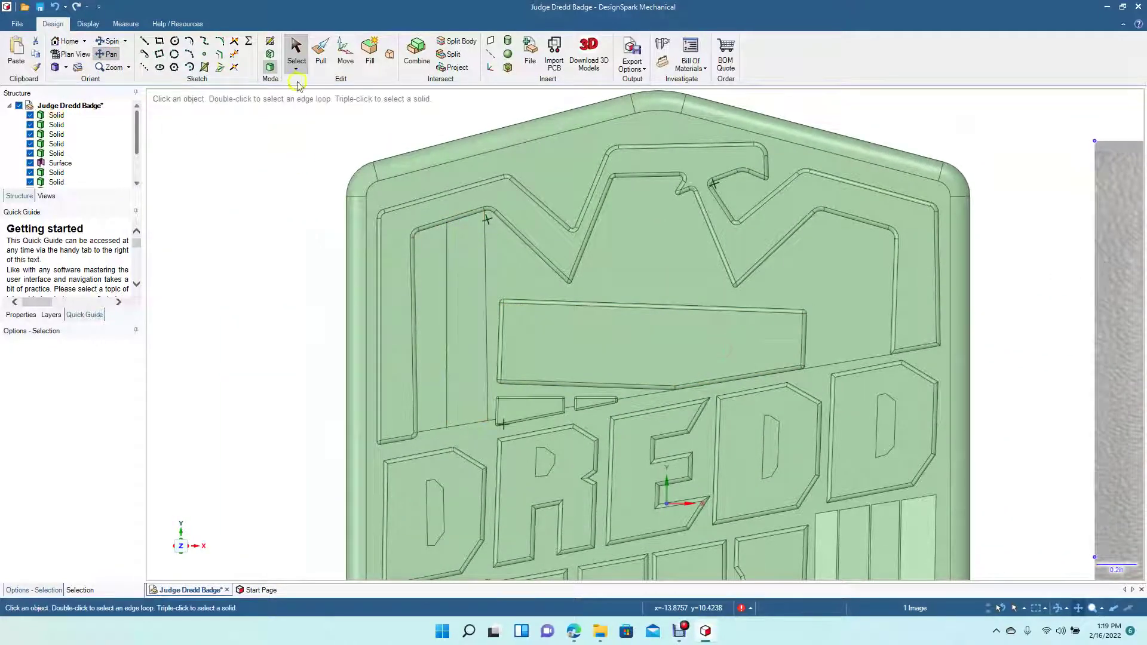
left_click(296, 49)
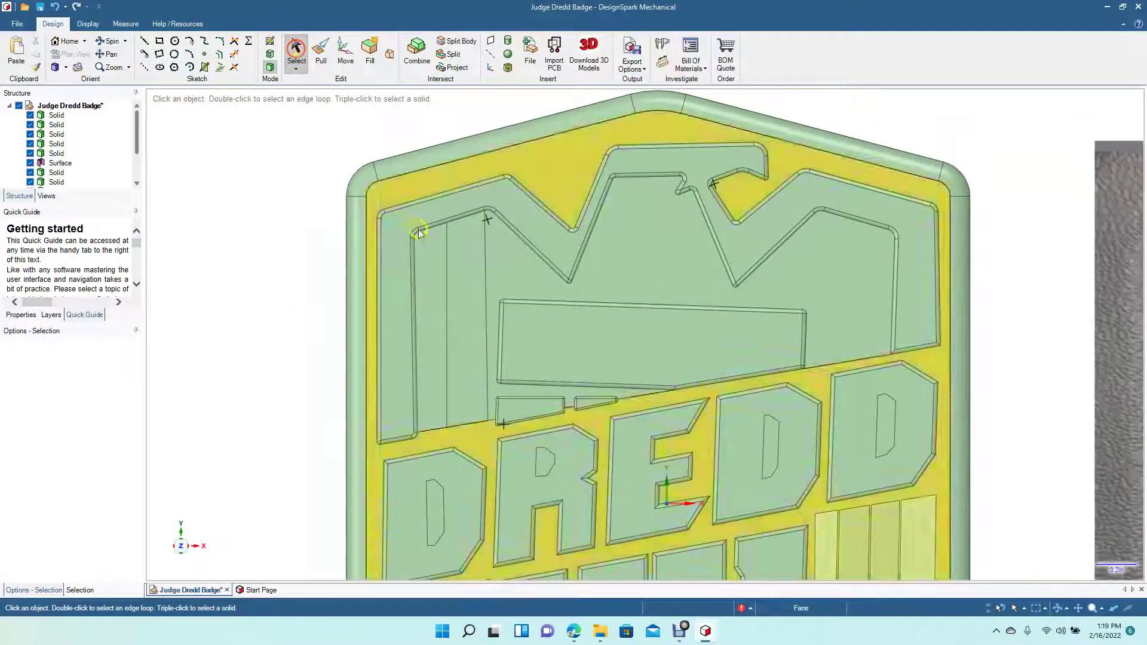
left_click(446, 332)
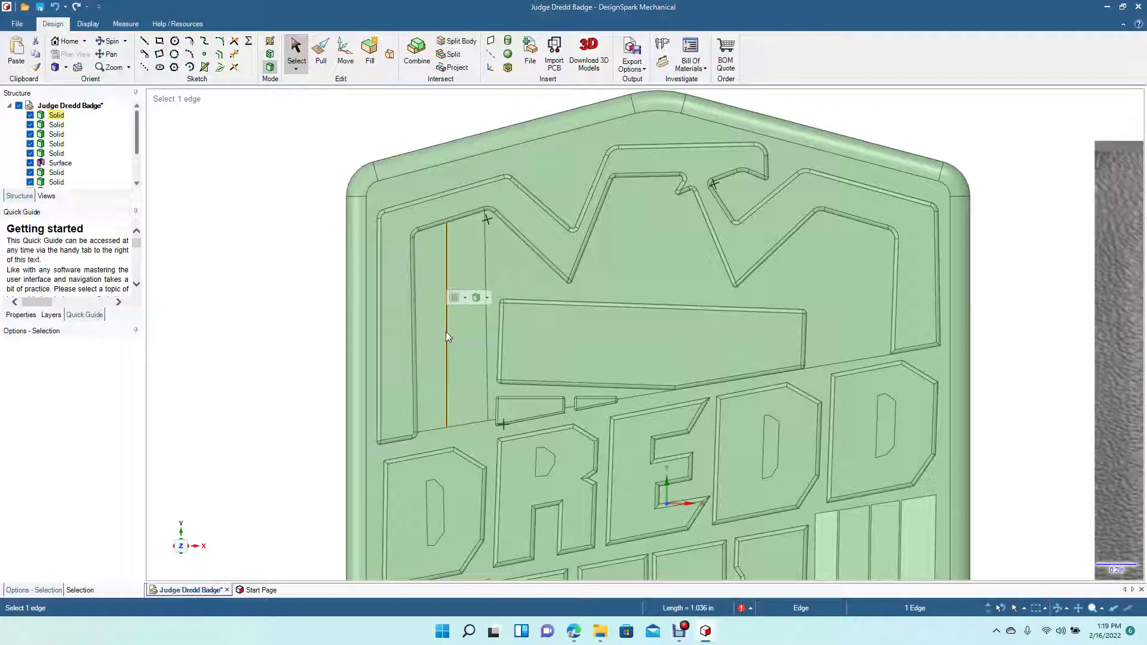
left_click(487, 348)
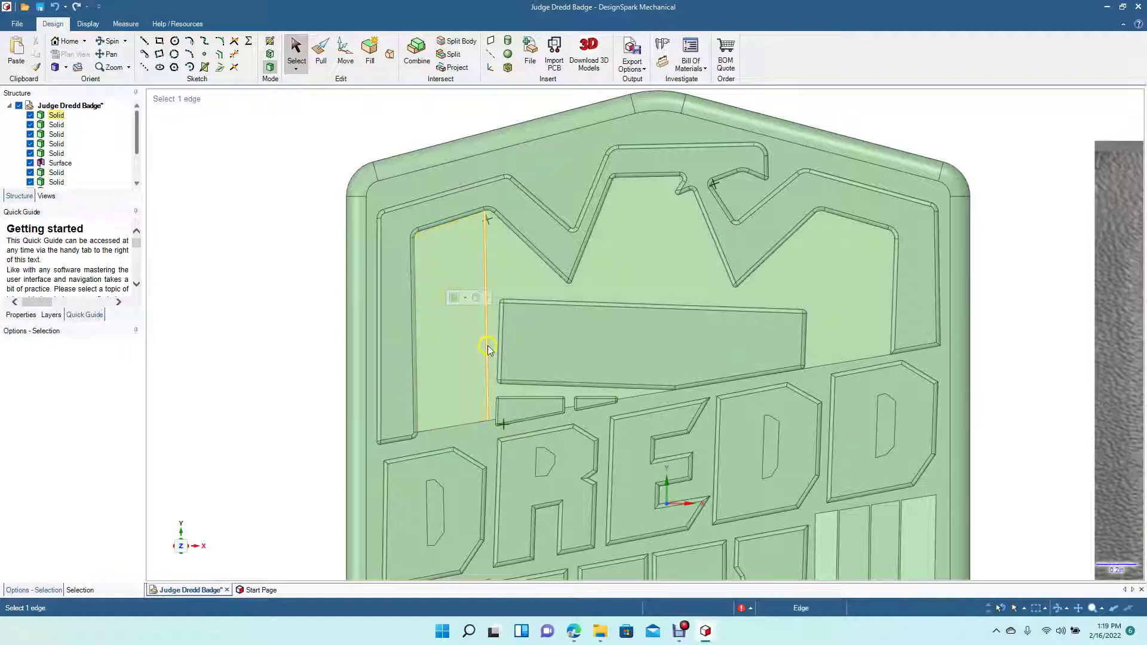
key("Escape")
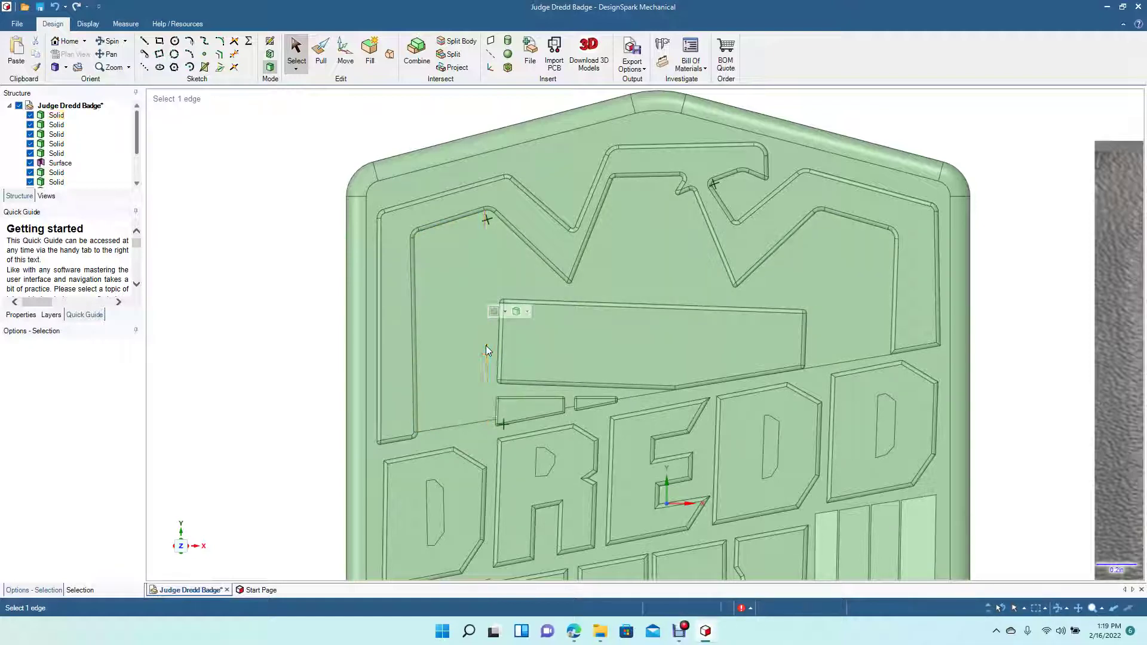
left_click(428, 430)
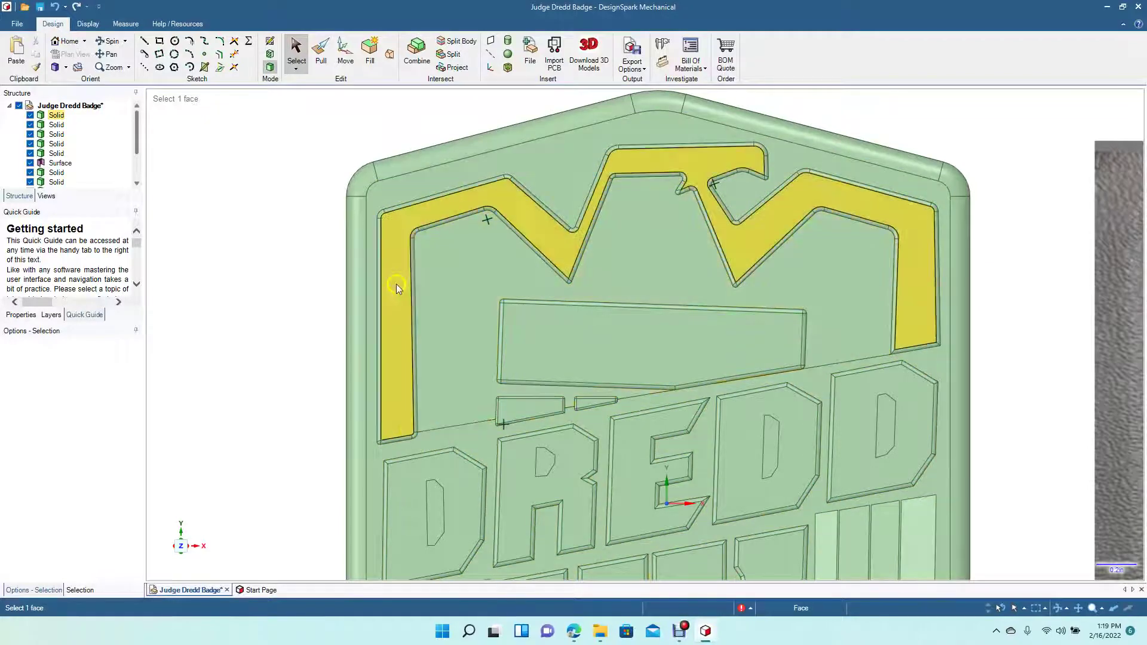
left_click(143, 43)
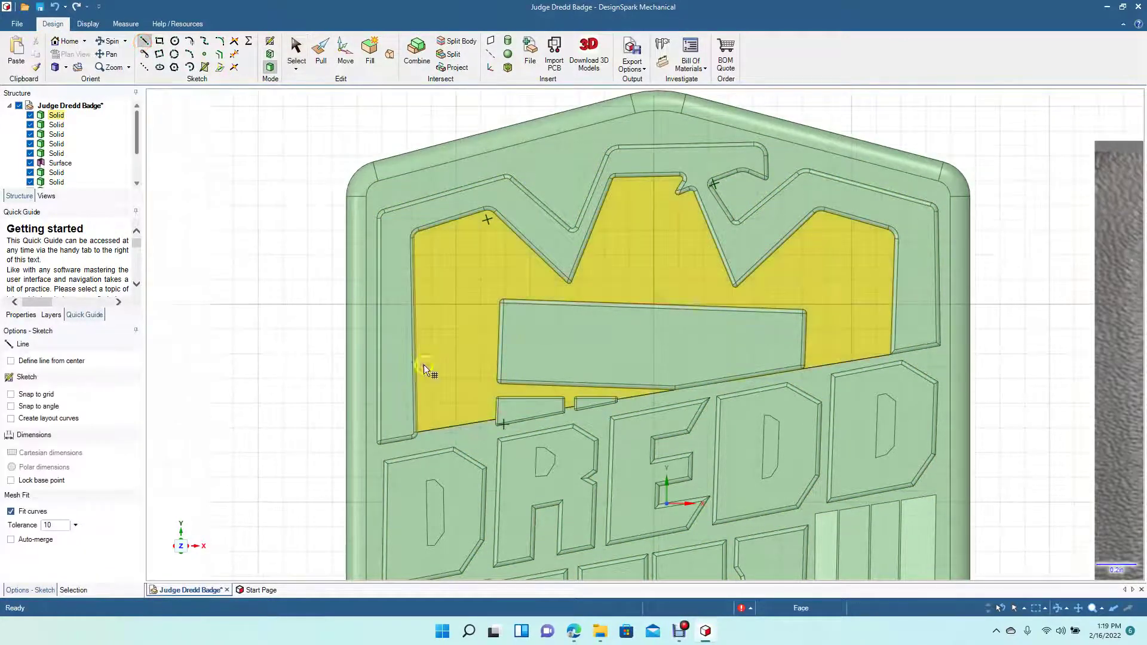
left_click(443, 428)
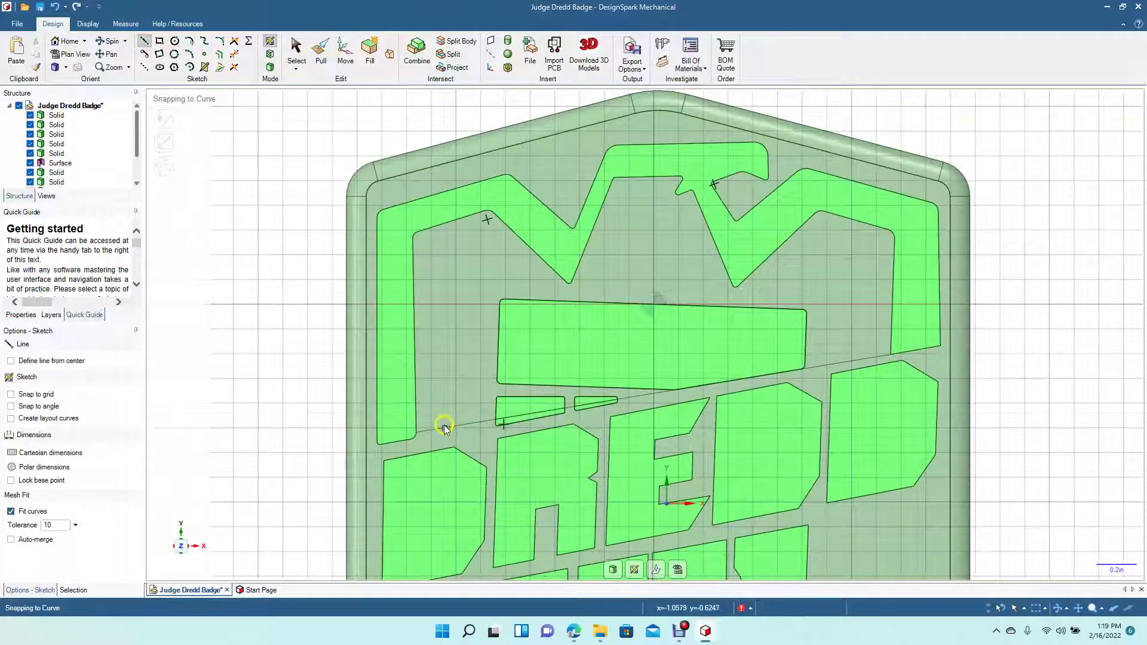
left_click(443, 428)
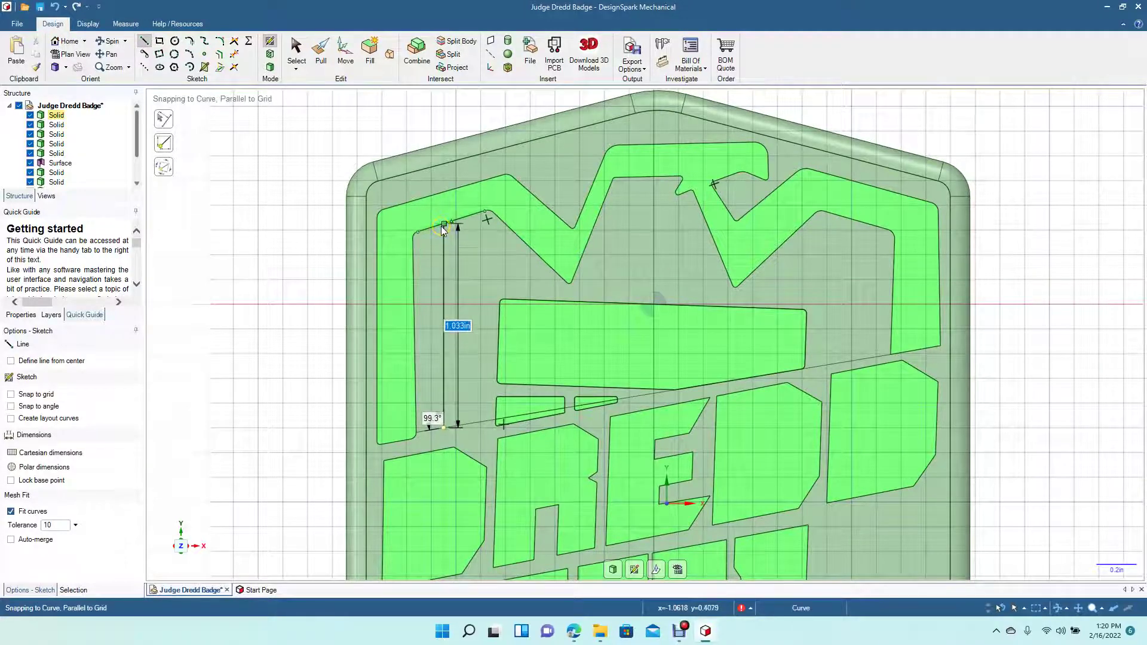
left_click(296, 47)
- Offset the left wing's straight inner edge inward on the badge face to make a parallel strip divider
left_click(413, 352)
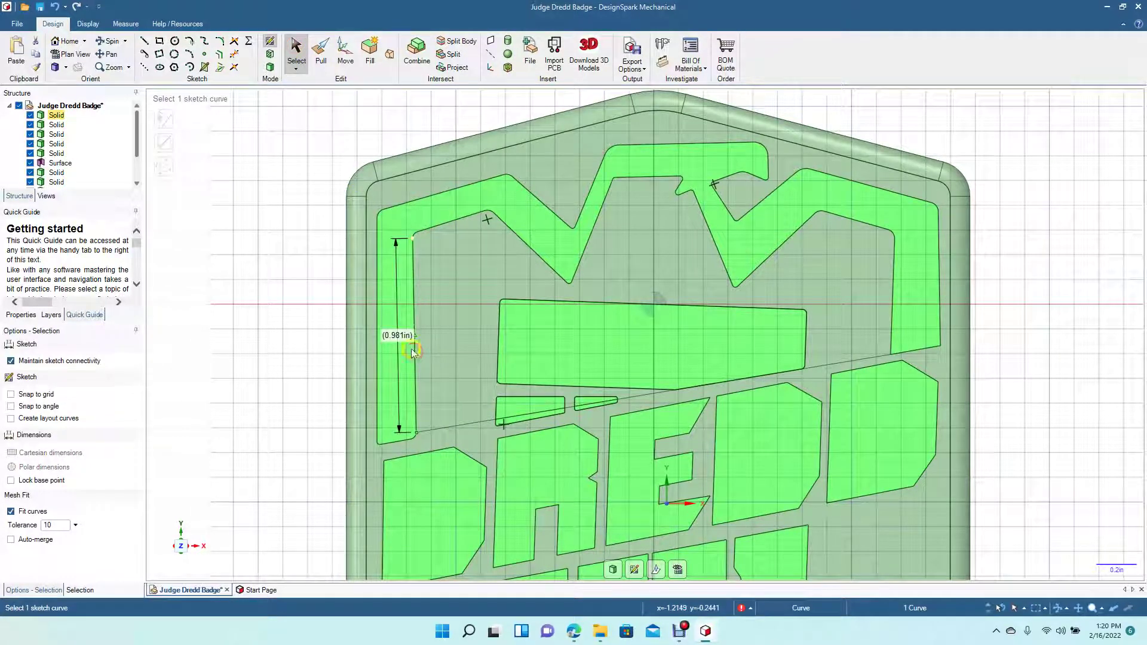
left_click(219, 54)
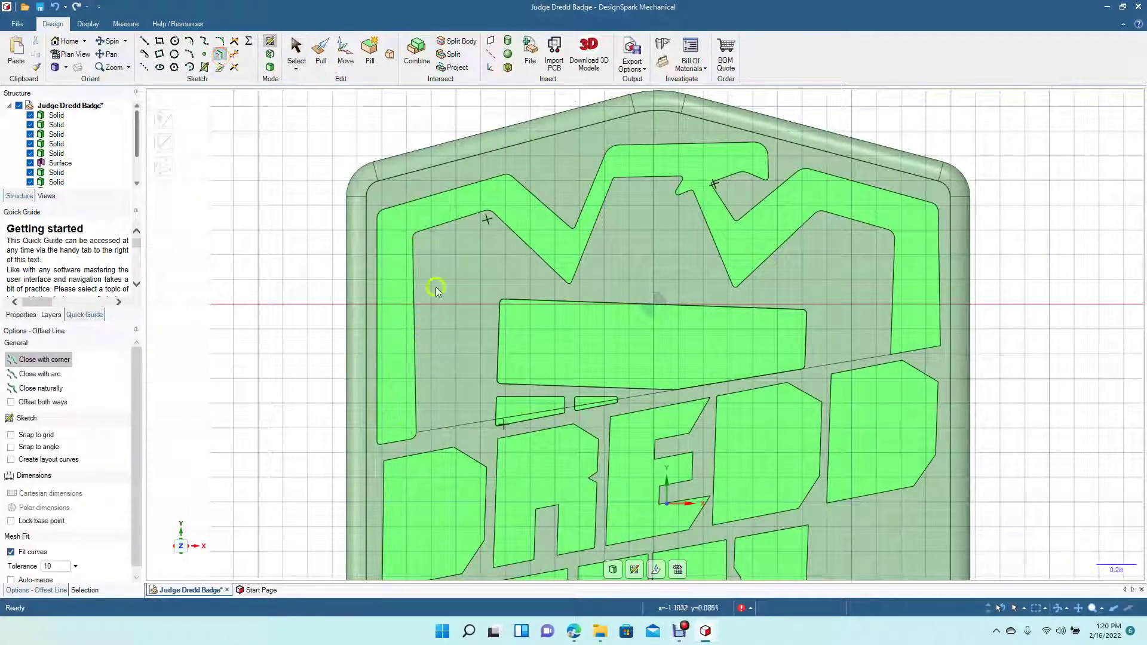
left_click(414, 325)
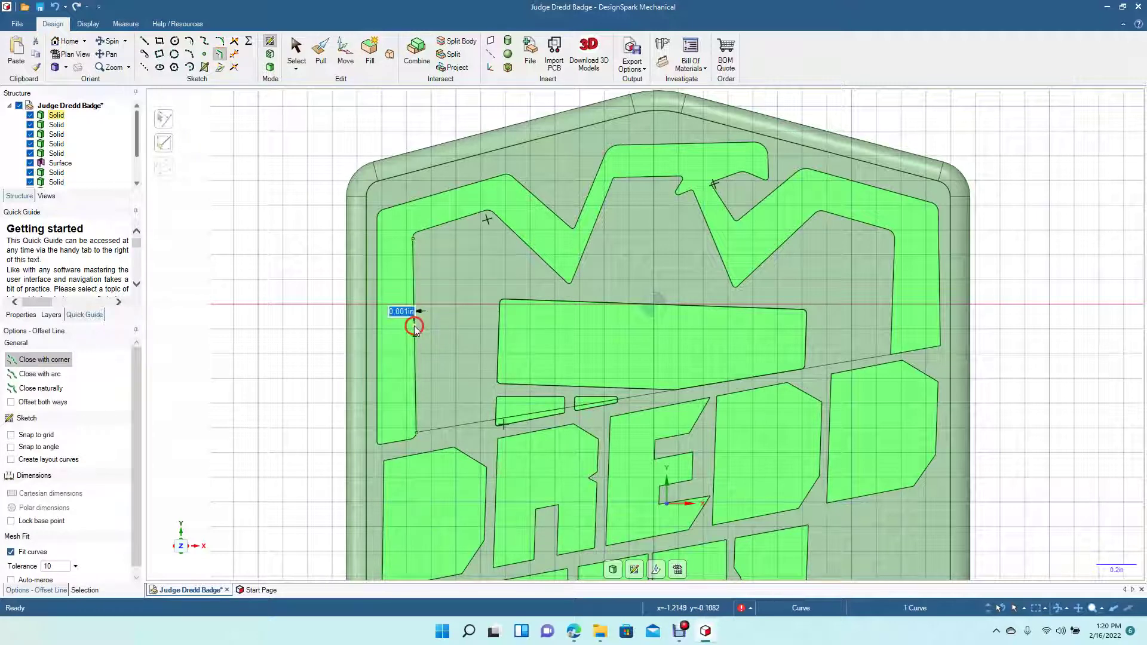
left_click(446, 324)
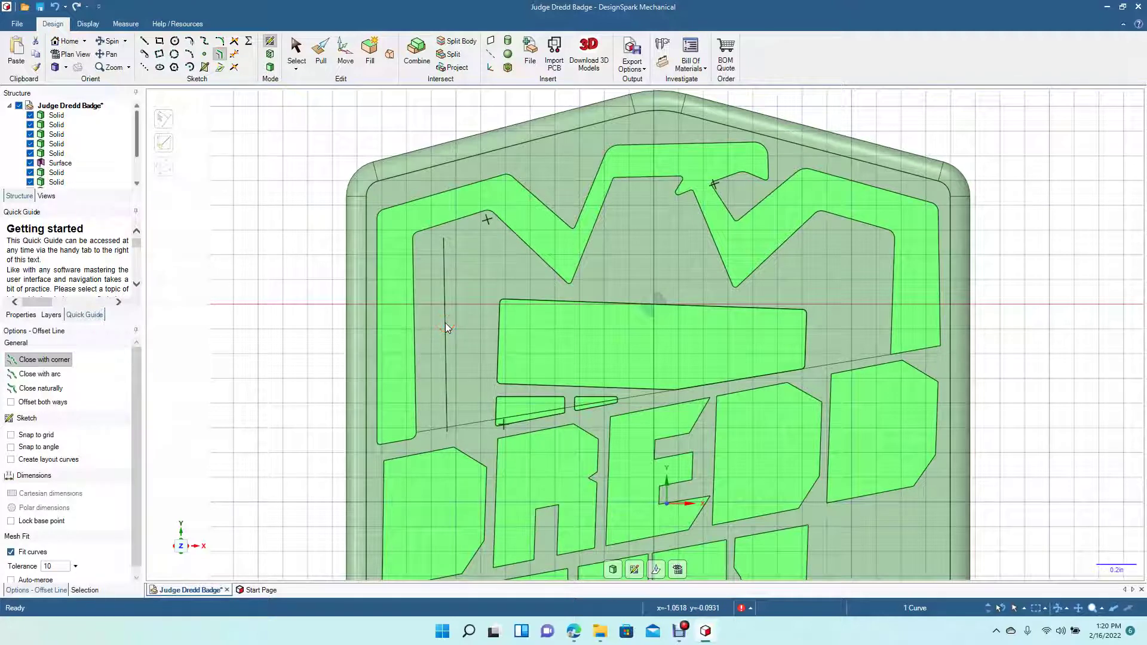
left_click(447, 326)
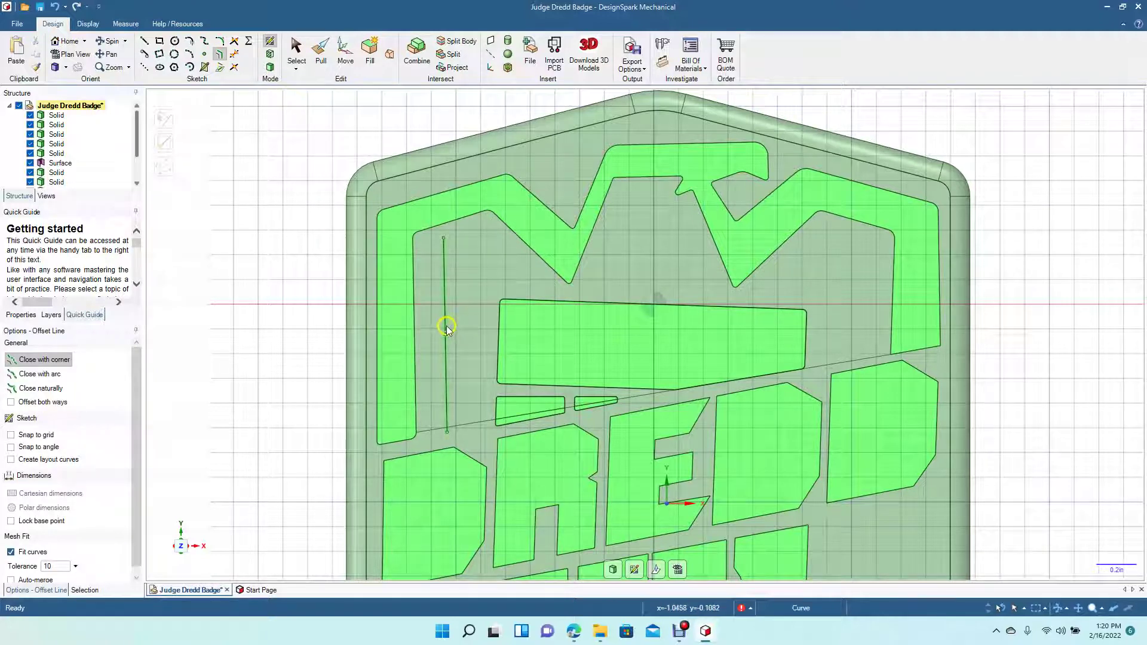
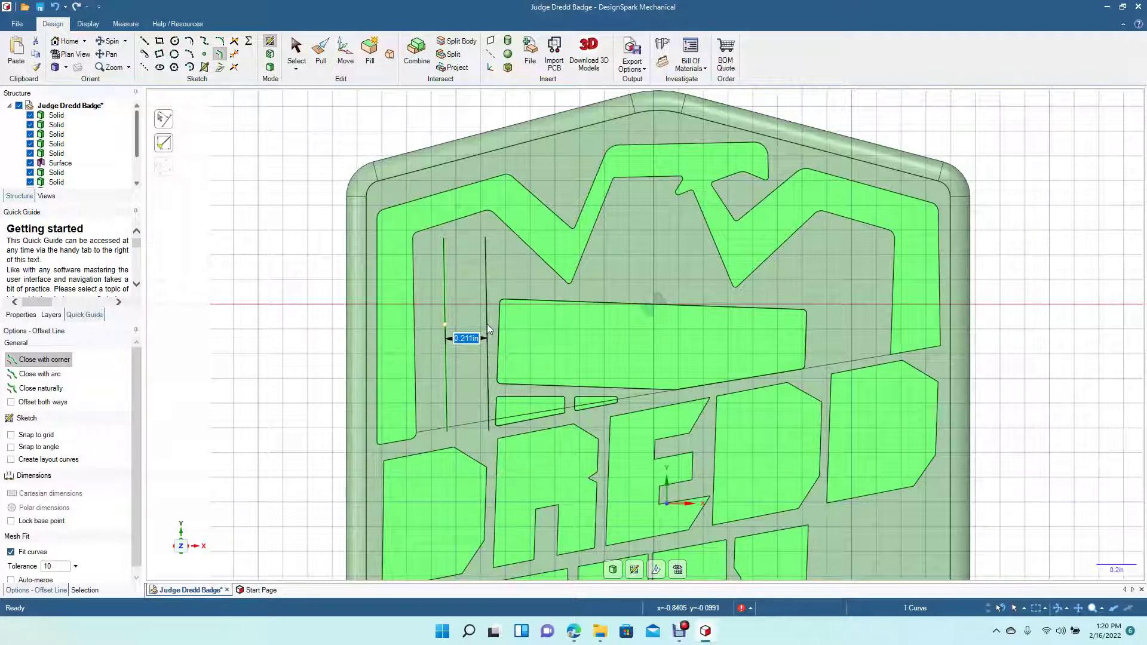
- Offset the new strip divider inside the left wing by 0.2 in to make a second parallel divider
type("0.2")
key("Return")
left_click(269, 395)
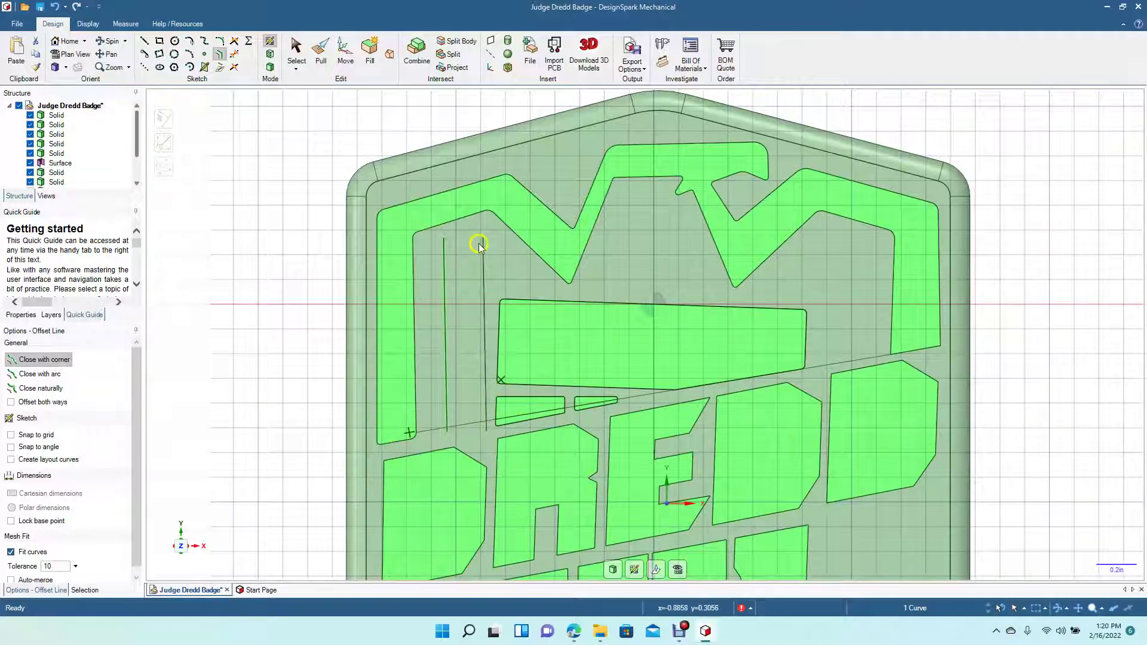
left_click(446, 289)
- Undo the offset dividers and the deletion of the two upright divider edges inside the left wing
key("ctrl+z")
key("ctrl+z")
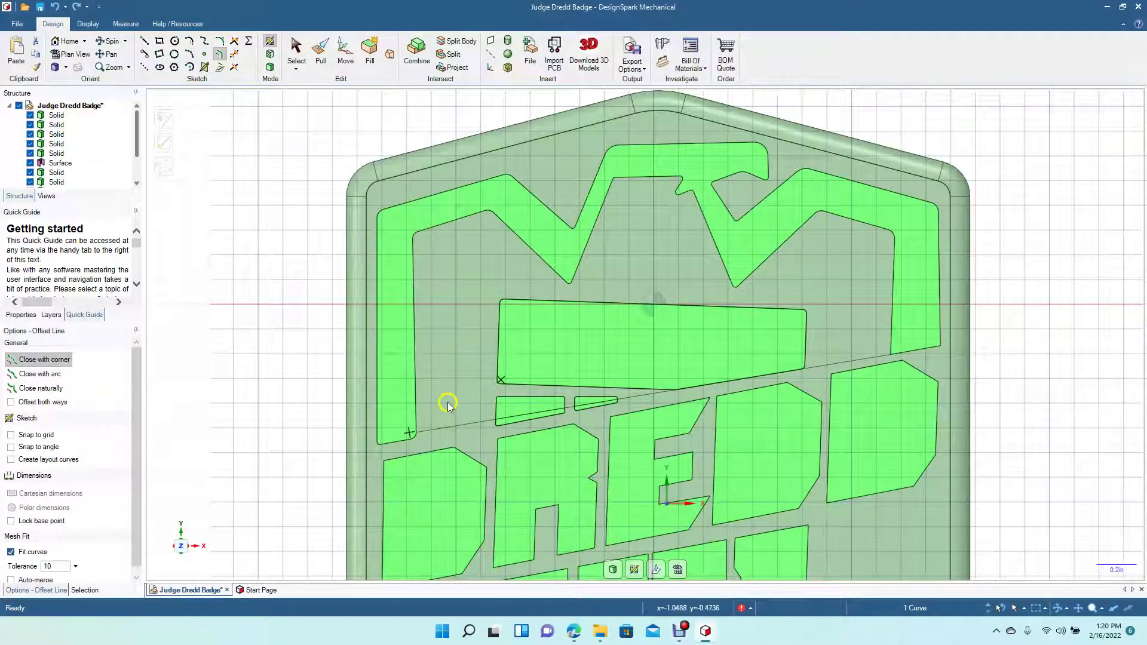
key("ctrl+z")
key("ctrl+z")
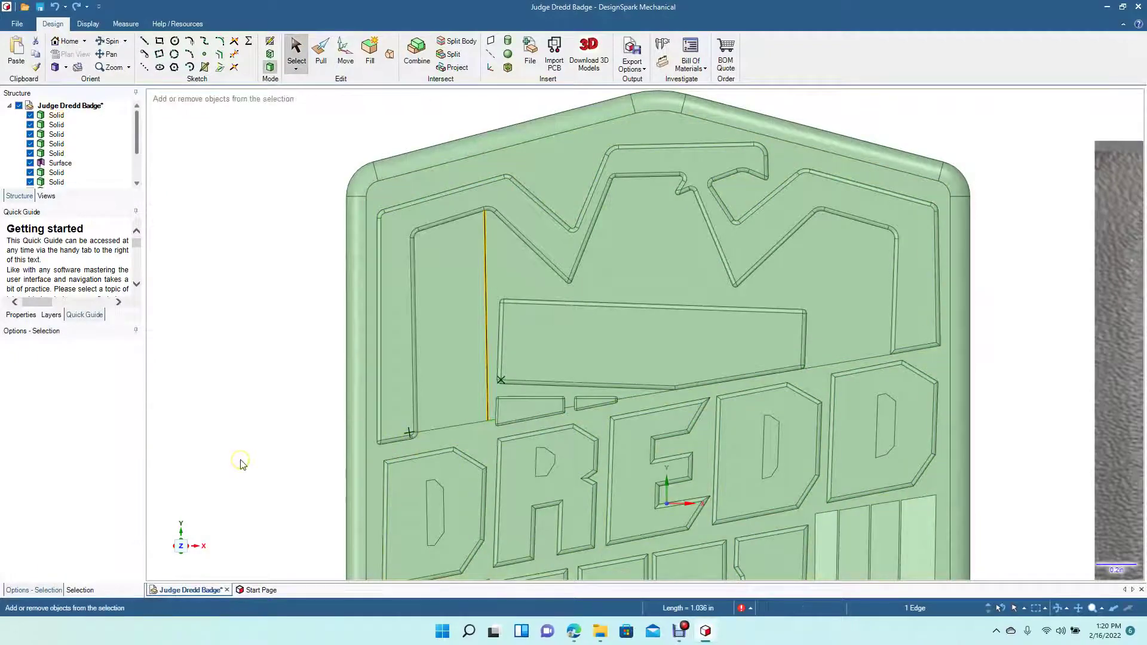
key("ctrl+z")
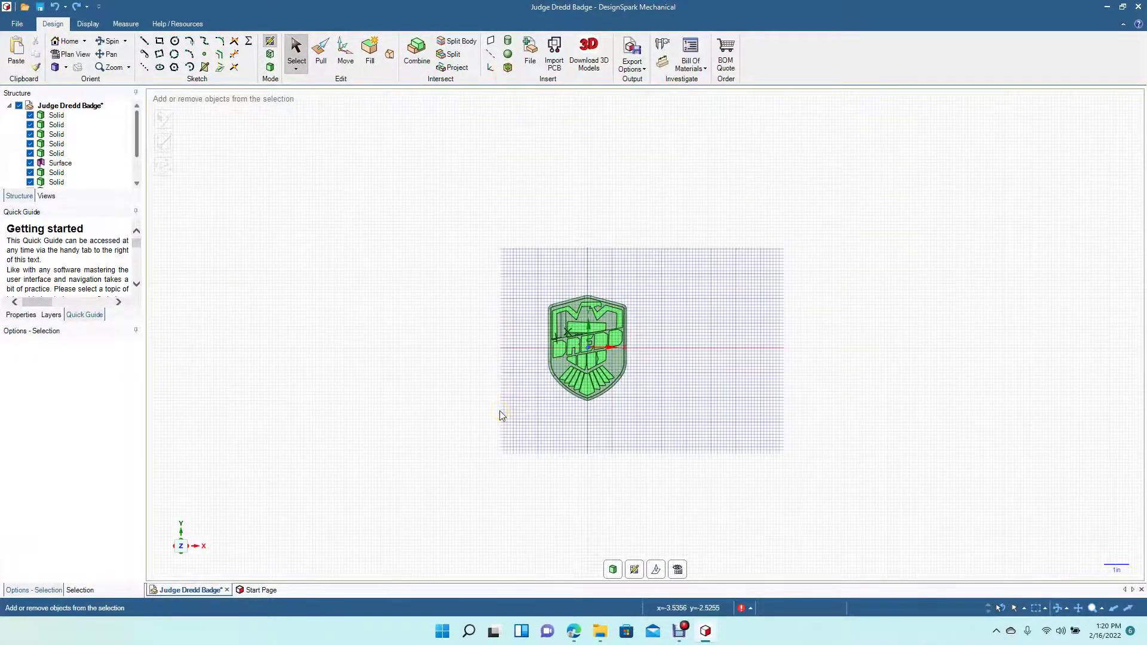
- Bring the badge's upper half into view and return from the sketch to 3D mode
scroll(500, 411, "up", 5)
scroll(499, 410, "up", 8)
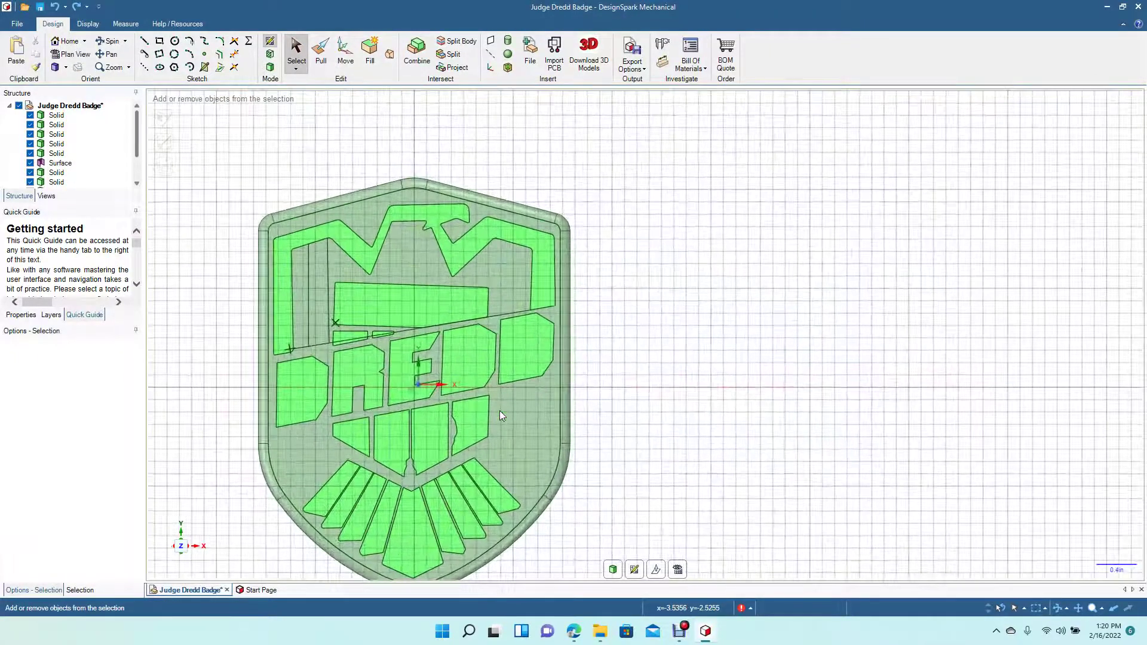
scroll(499, 410, "up", 2)
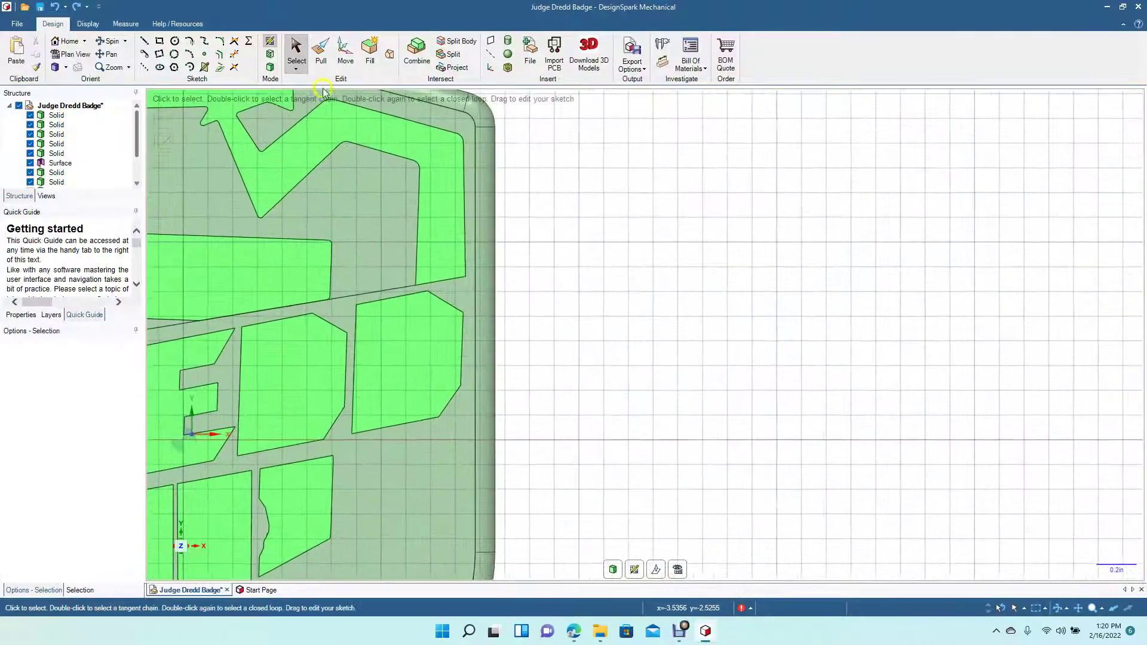
left_click(100, 55)
left_click_drag(266, 273, 732, 332)
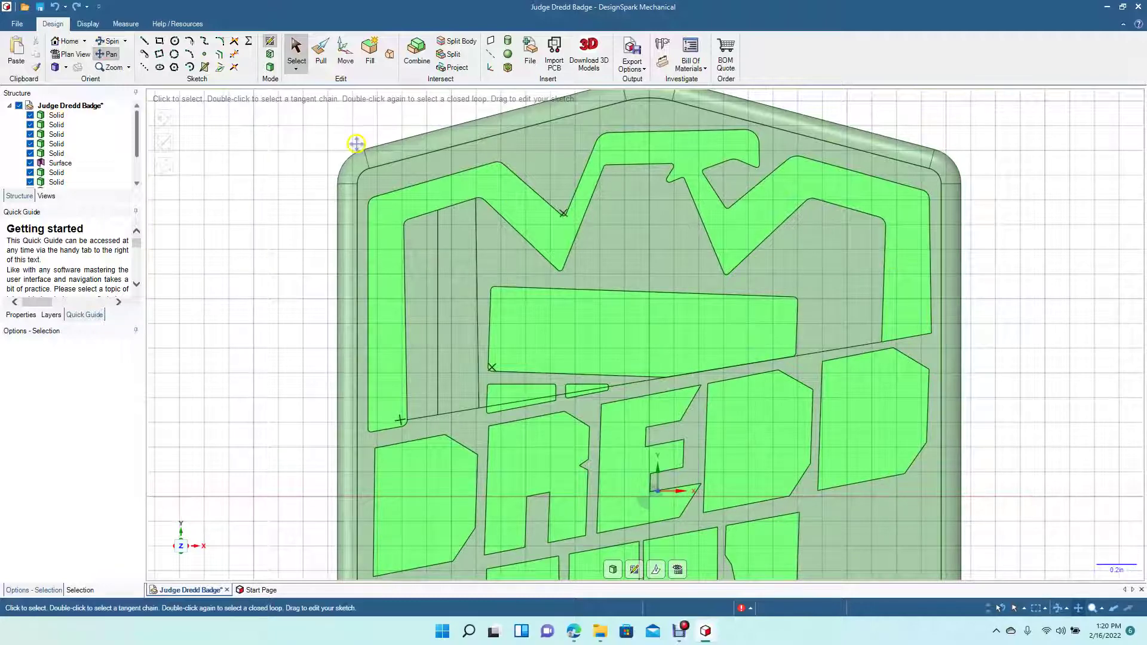
left_click(296, 57)
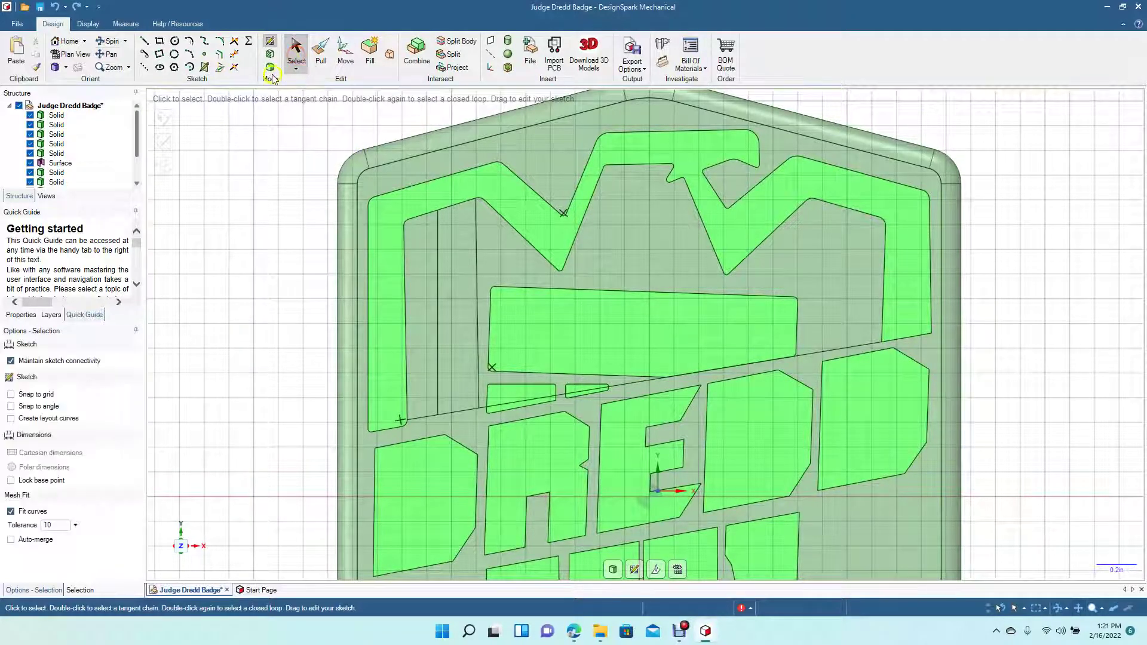
left_click(269, 68)
- Rotate all faces of the raised eagle and wing outline about 1° clockwise (359°) in the badge plane
left_click(459, 190)
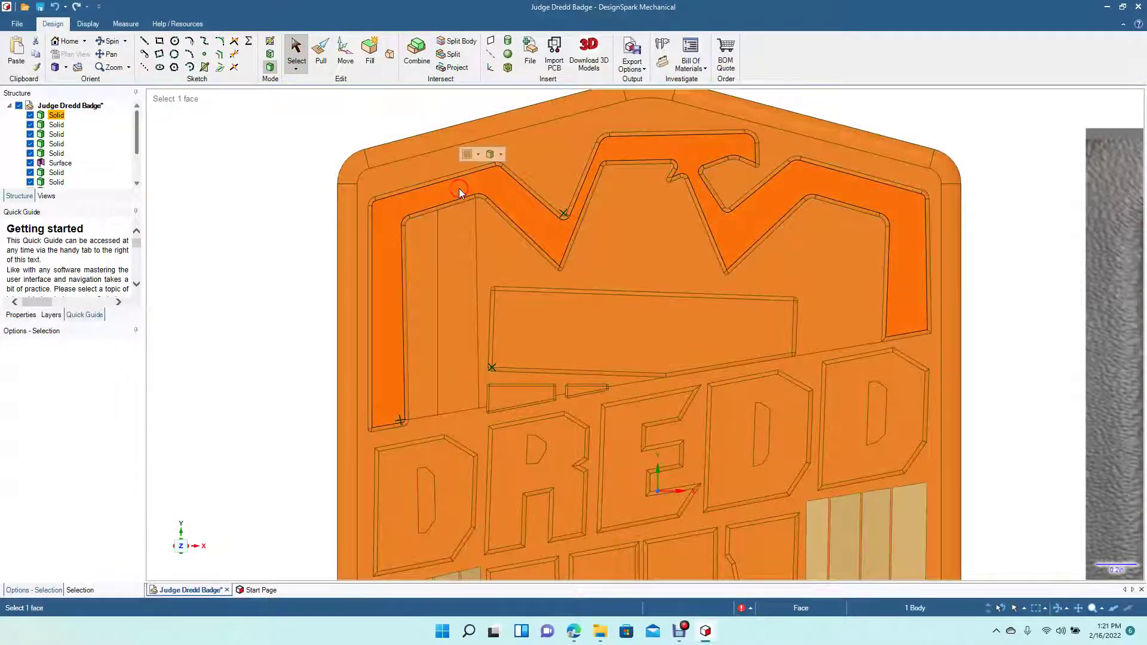
left_click(459, 190)
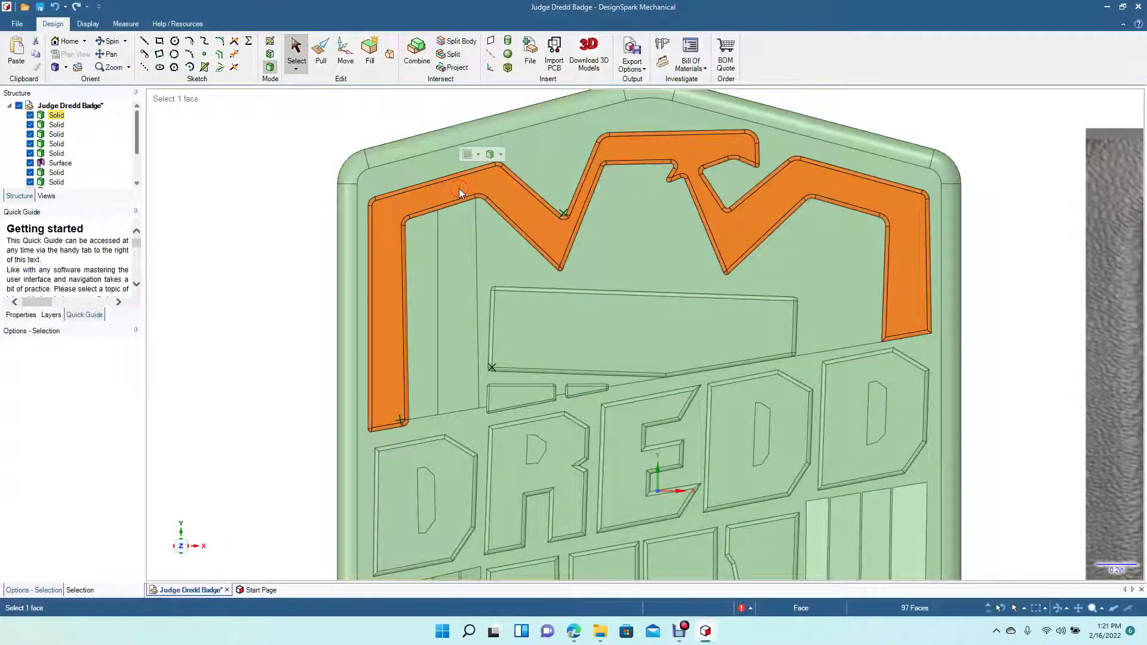
left_click(346, 53)
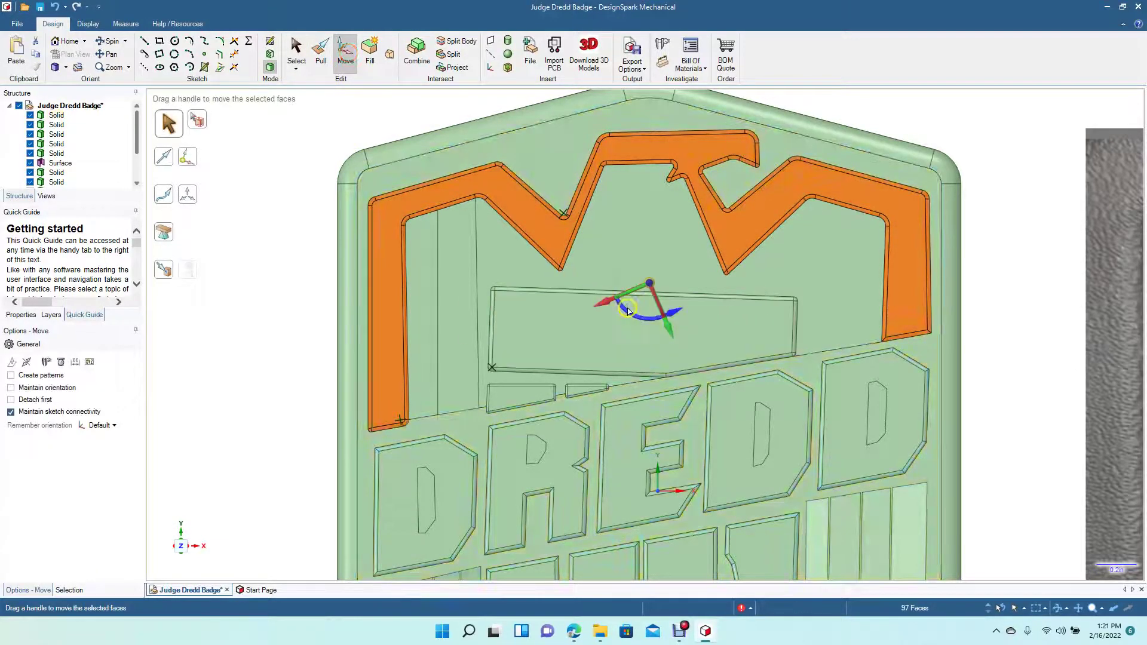
left_click_drag(627, 311, 608, 331)
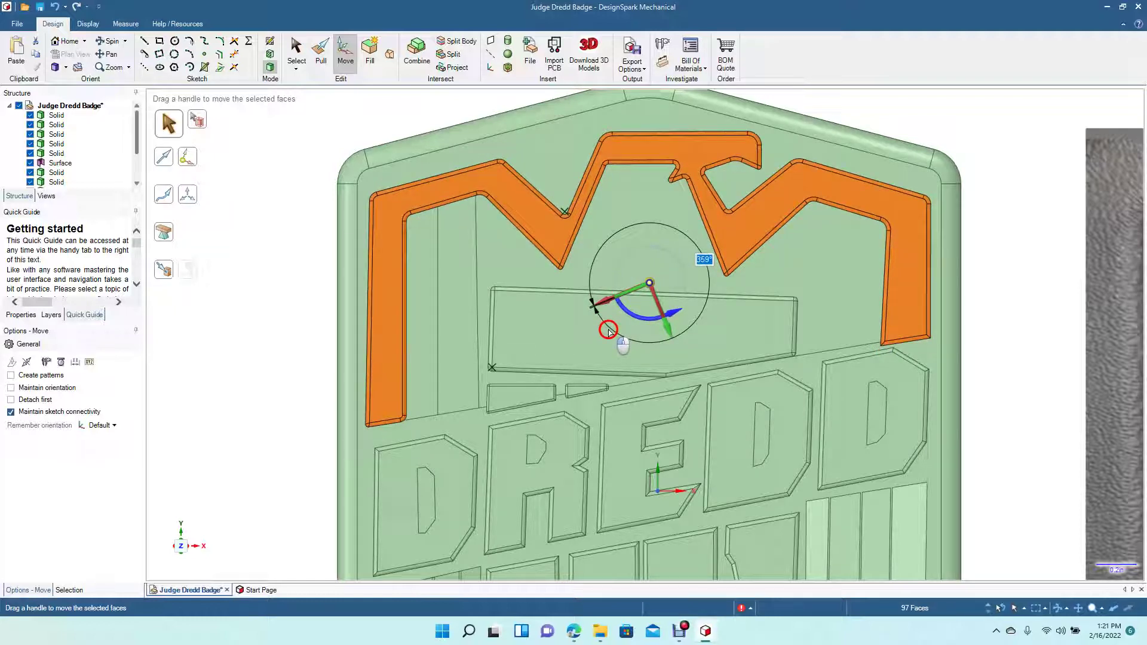
left_click_drag(607, 331, 608, 332)
left_click(608, 332)
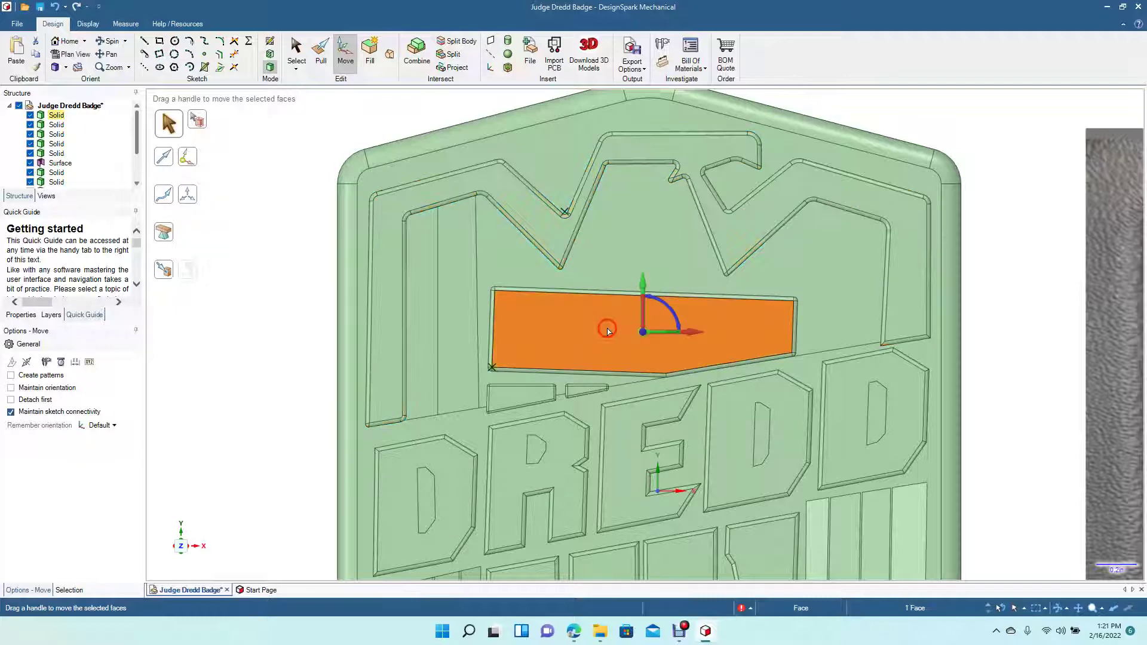
- Delete the two upright divider edges inside the left wing
left_click(267, 310)
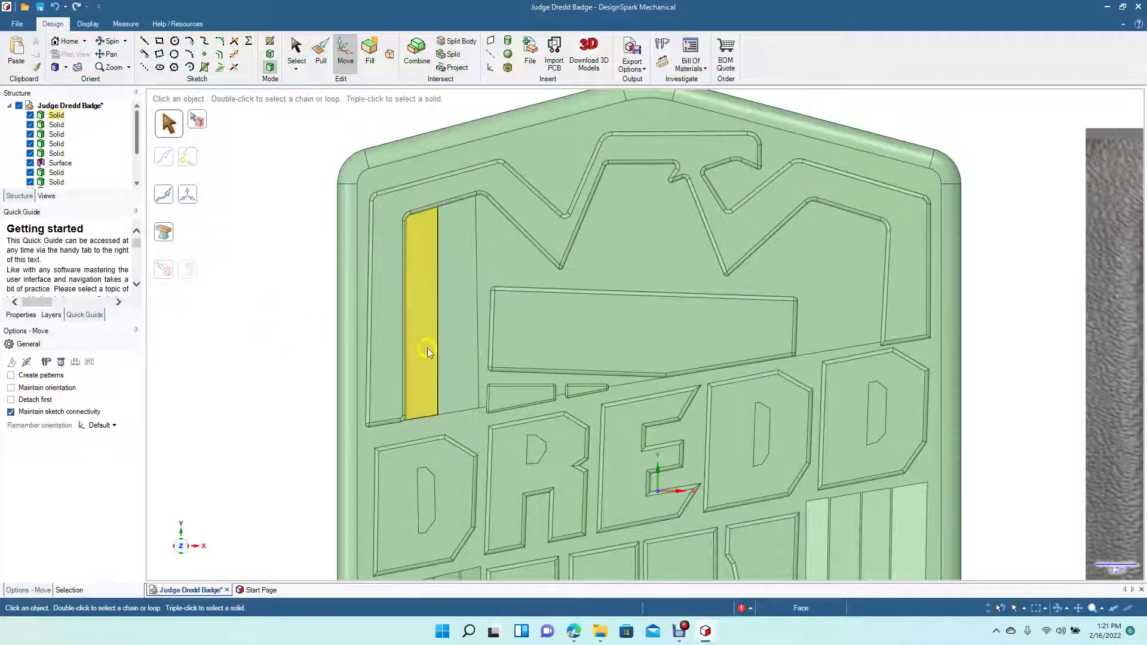
left_click(478, 317)
key("Escape")
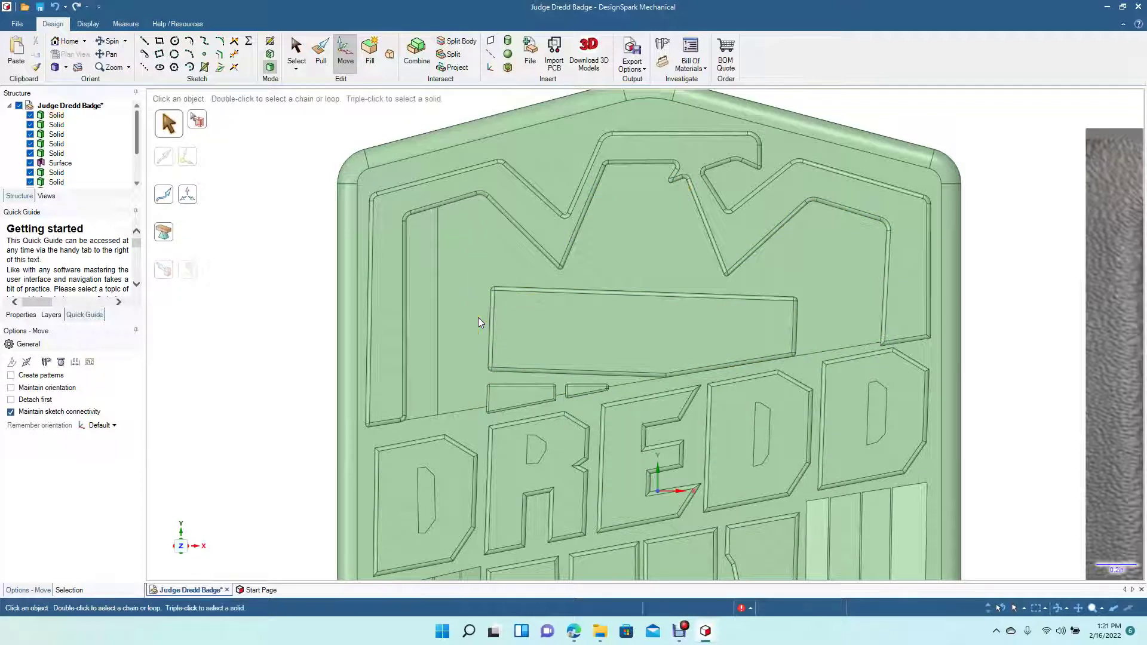
left_click(436, 322)
key("Escape")
- Sketch a vertical divider about 1.05 in long inside the left wing, from the slanted line to the wing's inner upper edge
left_click(144, 41)
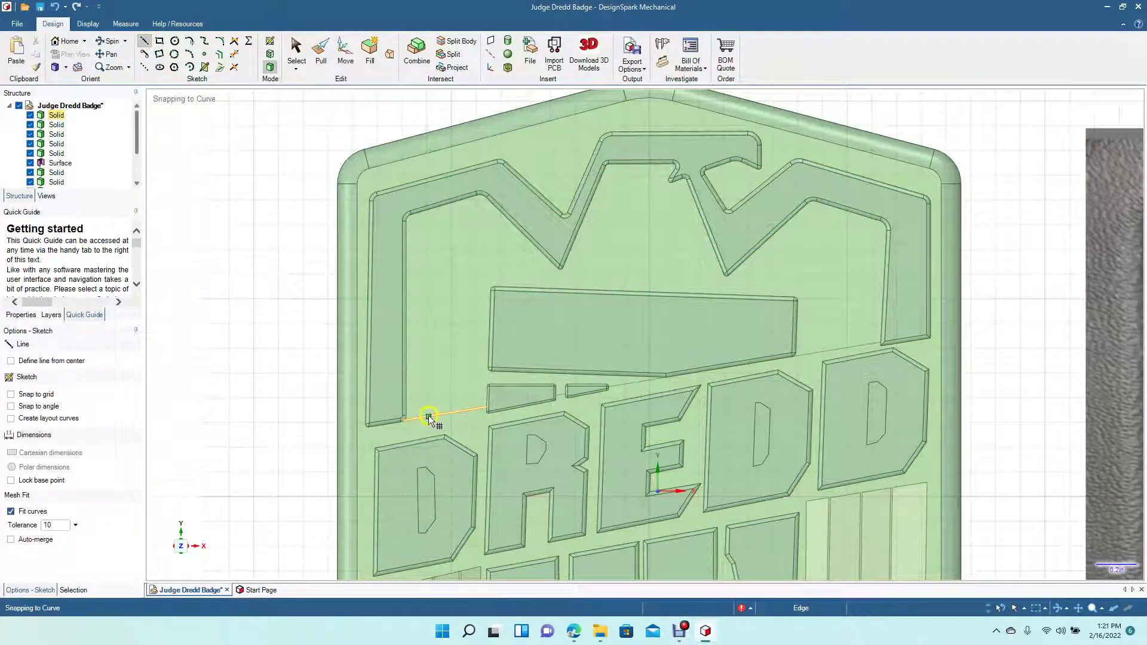
left_click(434, 414)
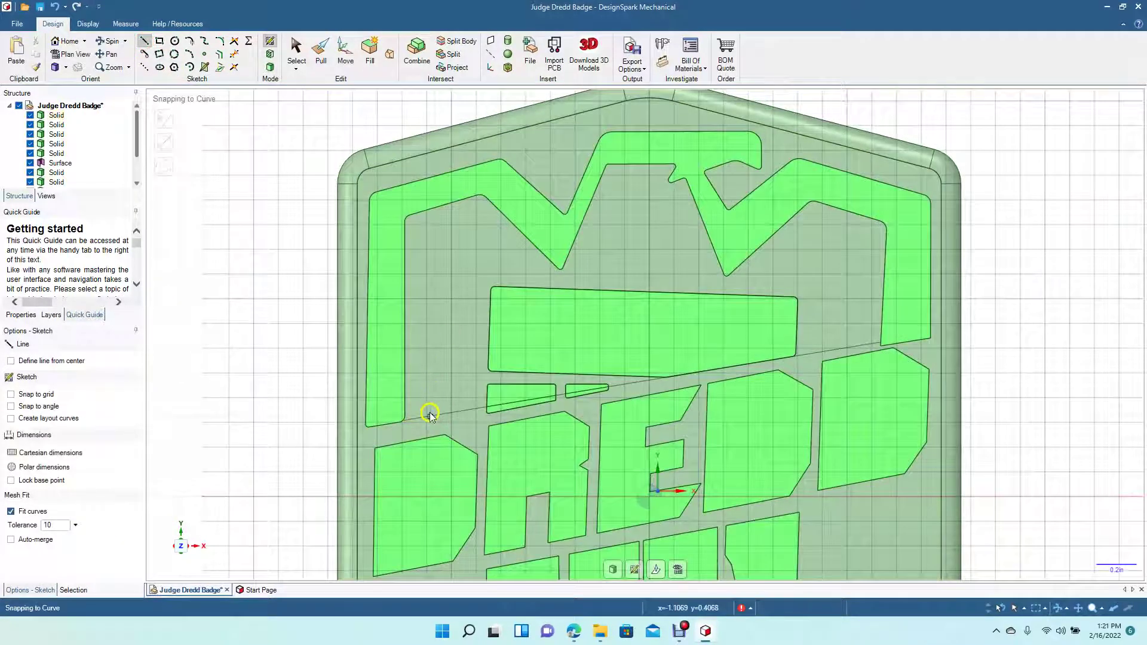
left_click(435, 414)
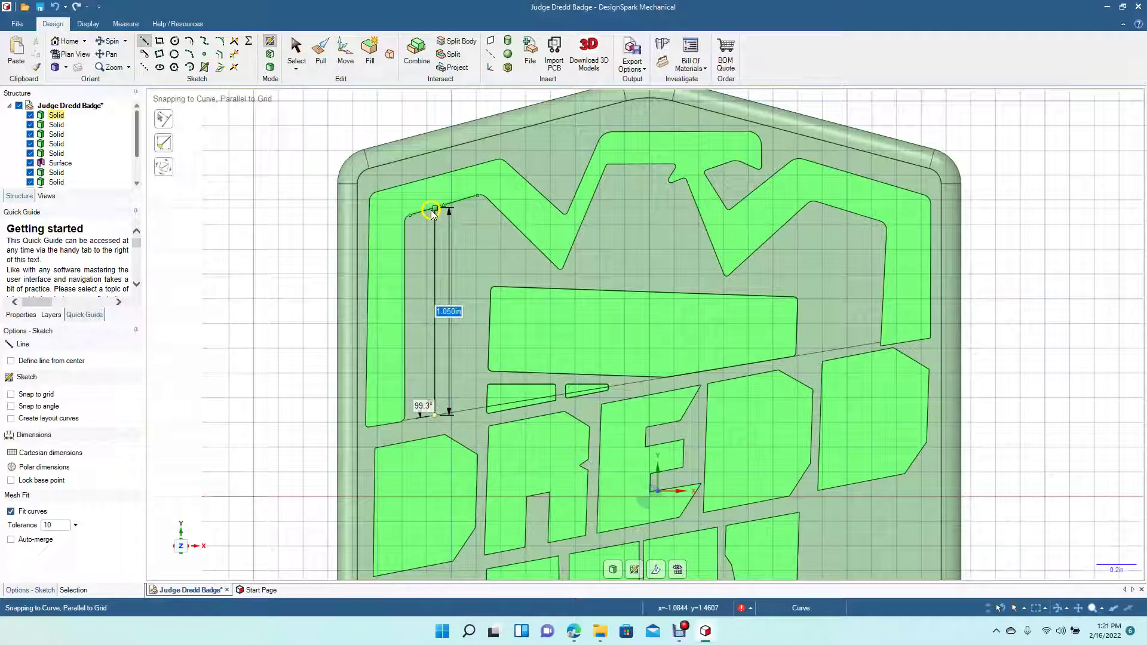
left_click(434, 209)
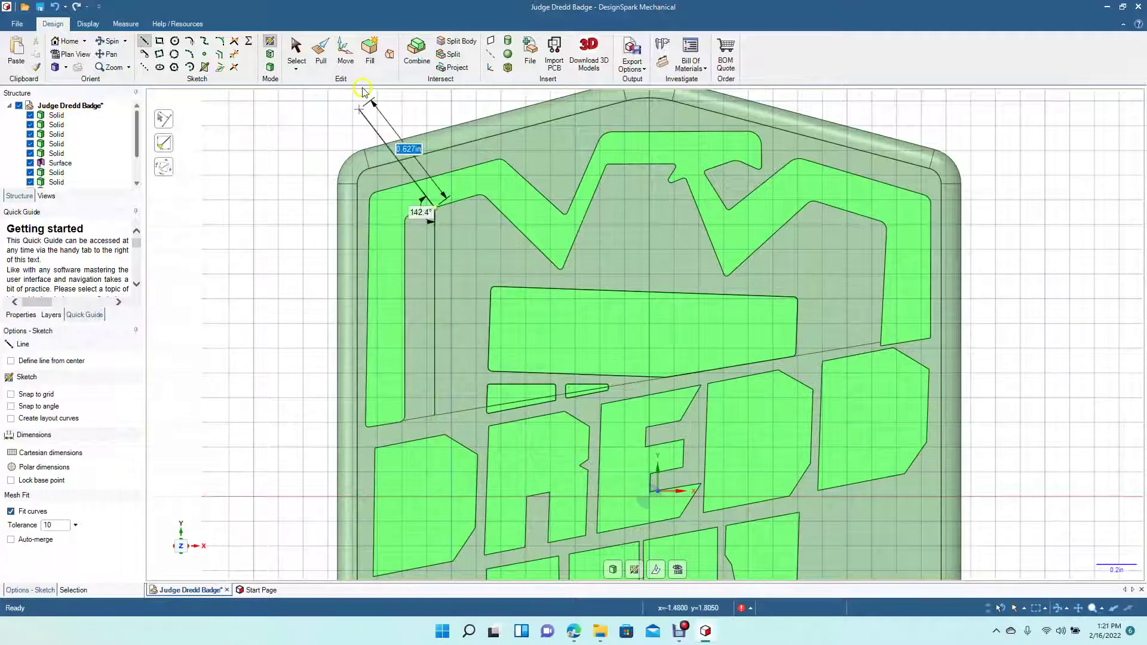
left_click(296, 52)
- Sketch a second upright divider about 1.08 in long from the slanted line to the left wing's inner peak
left_click(143, 40)
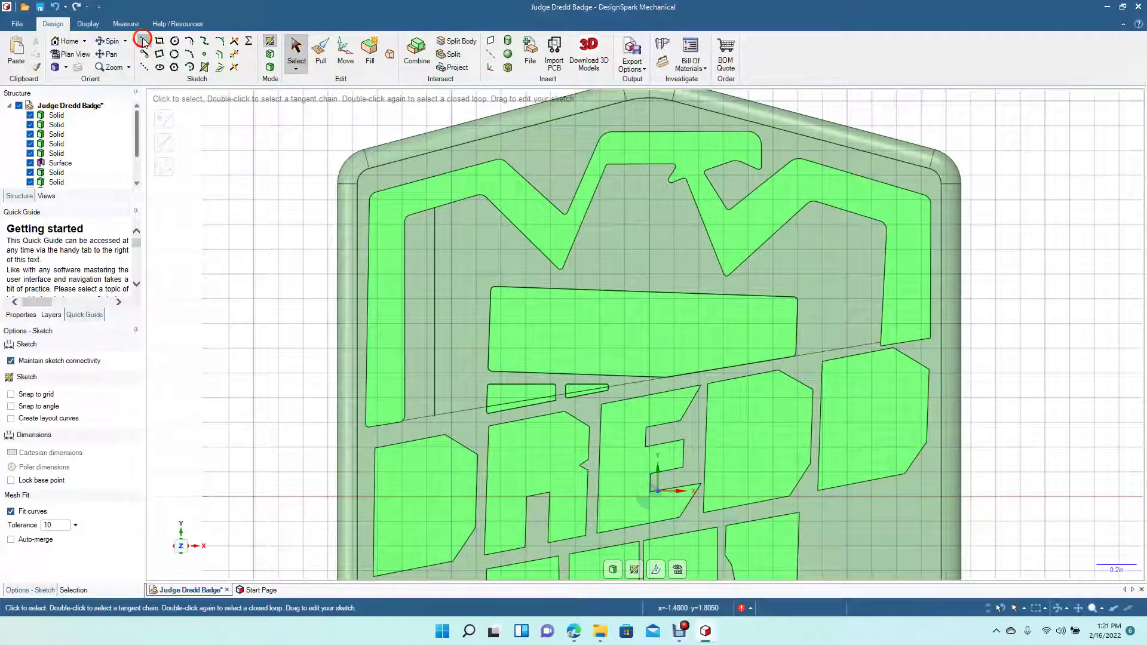
left_click(475, 408)
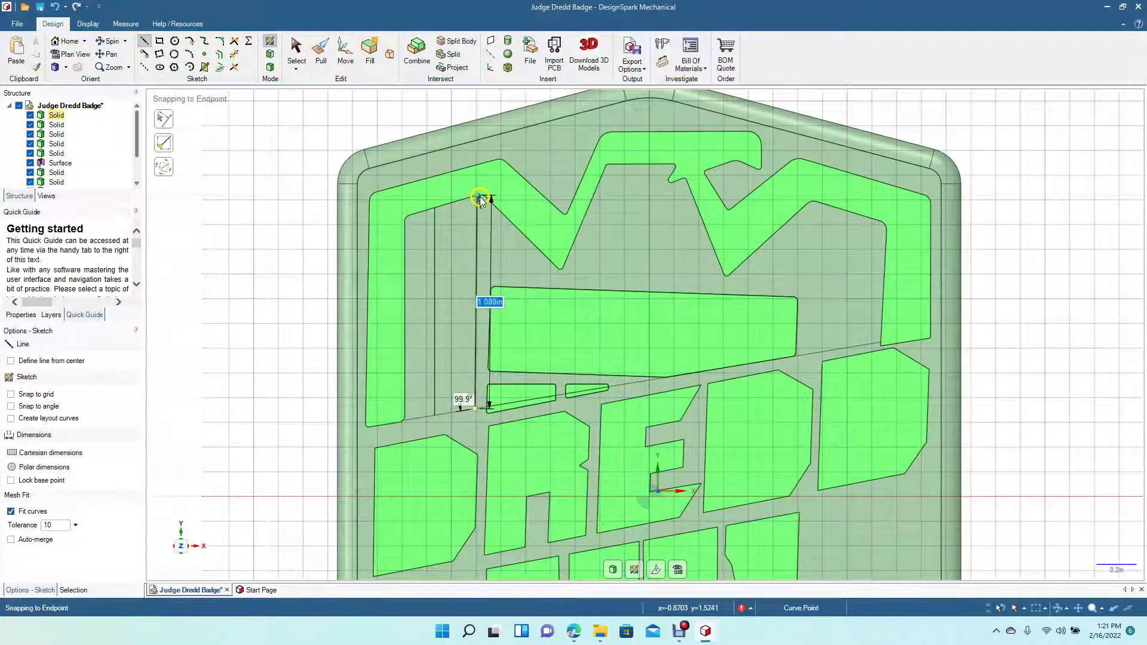
left_click(479, 199)
left_click(296, 51)
left_click(434, 285)
left_click(416, 294)
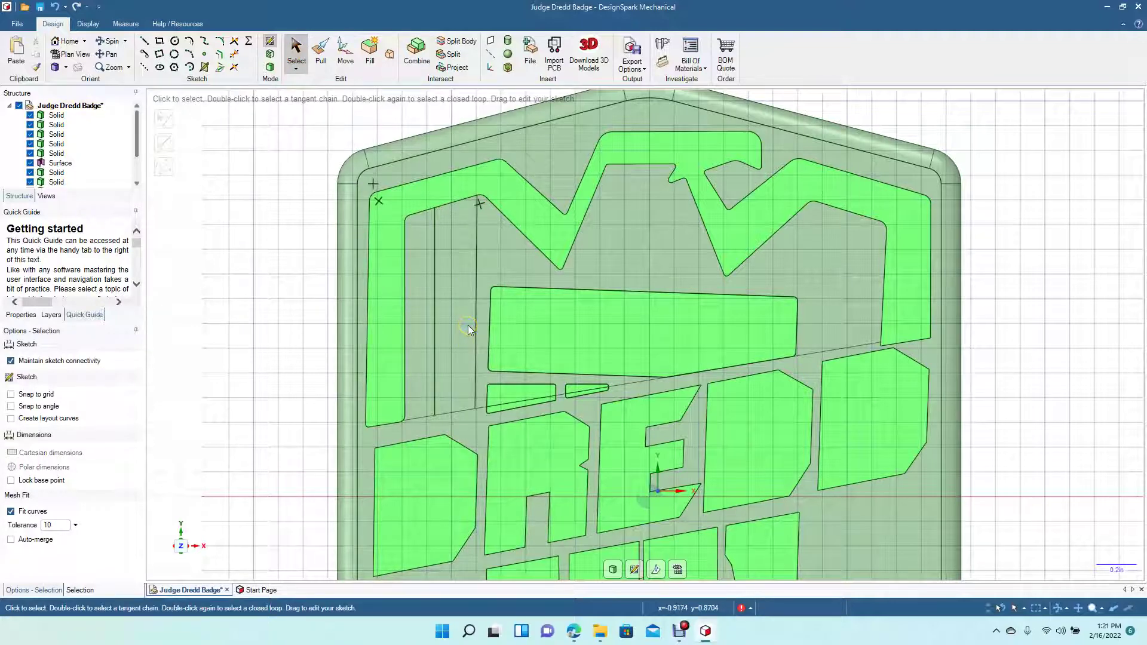
- Sketch an upright divider inside the right wing, from the slanted line to the wing's inner upper edge
left_click(145, 53)
left_click(144, 42)
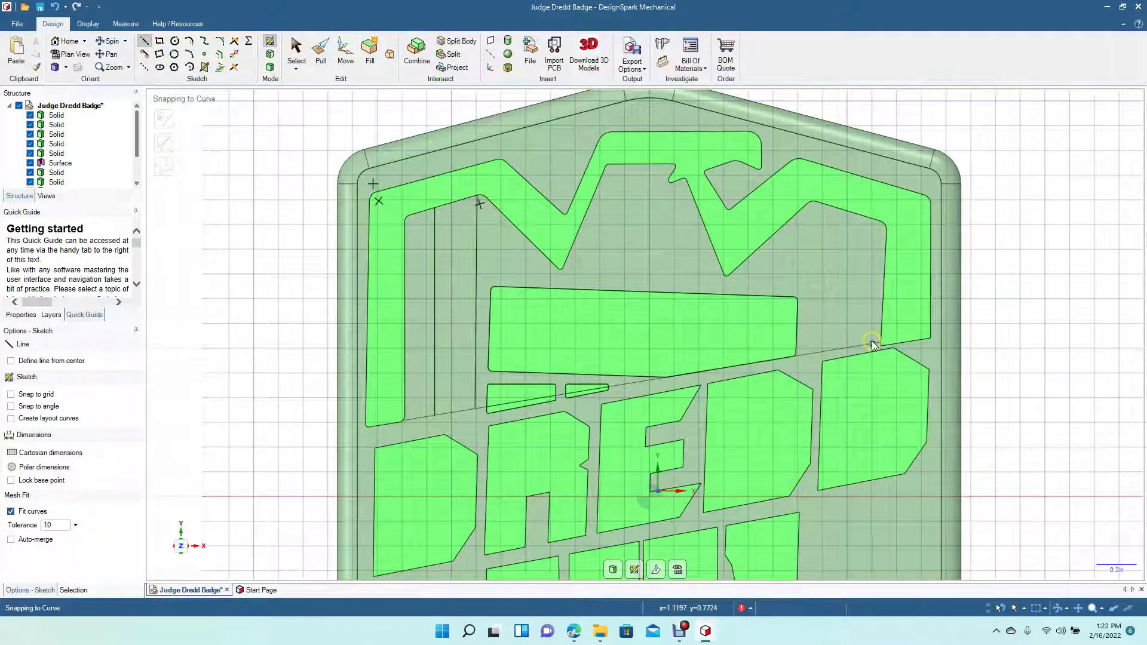
left_click(872, 341)
left_click(862, 344)
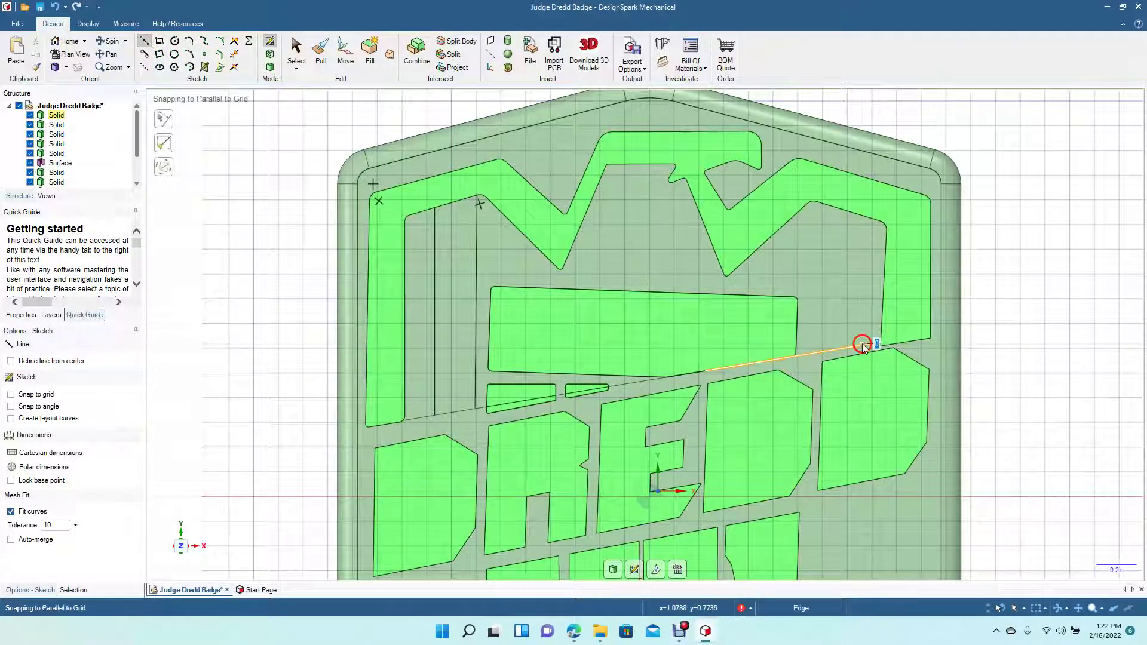
left_click(856, 345)
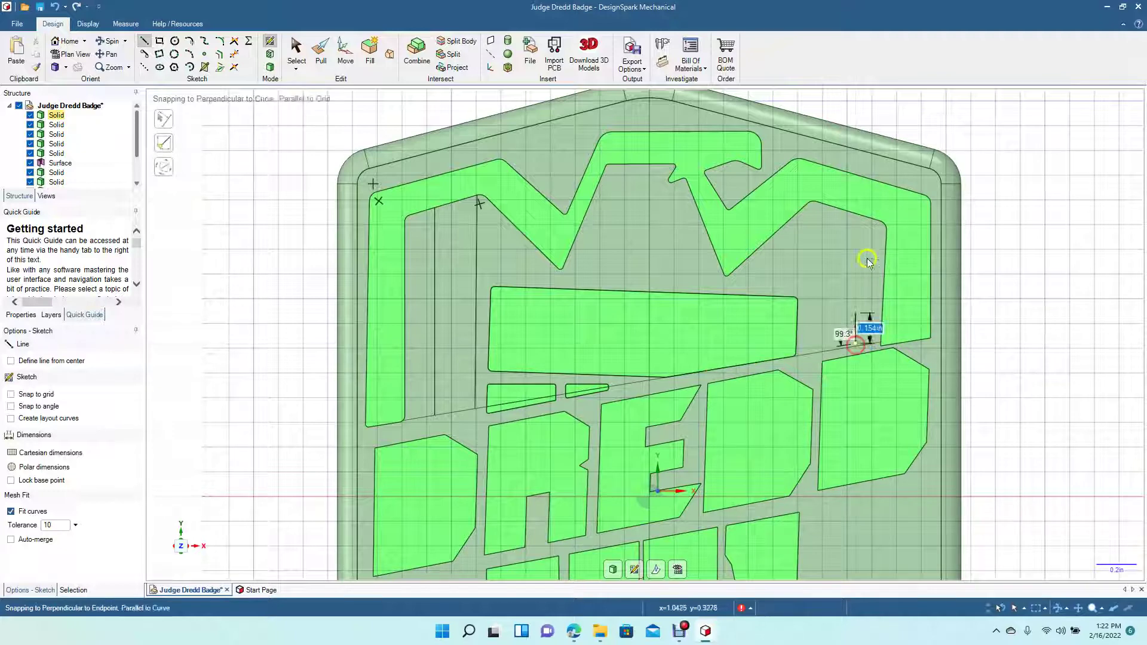
left_click(858, 216)
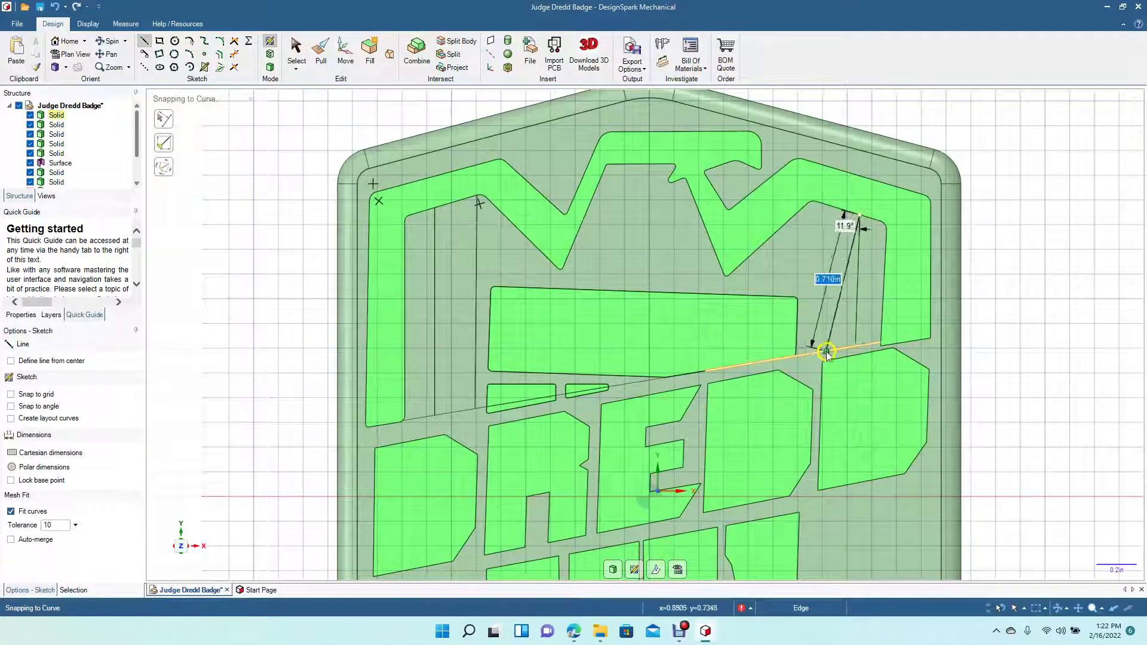
- Draw a vertical line about 0.74 in long from the slanted guide line up to the right wing's inner edge
left_click(297, 52)
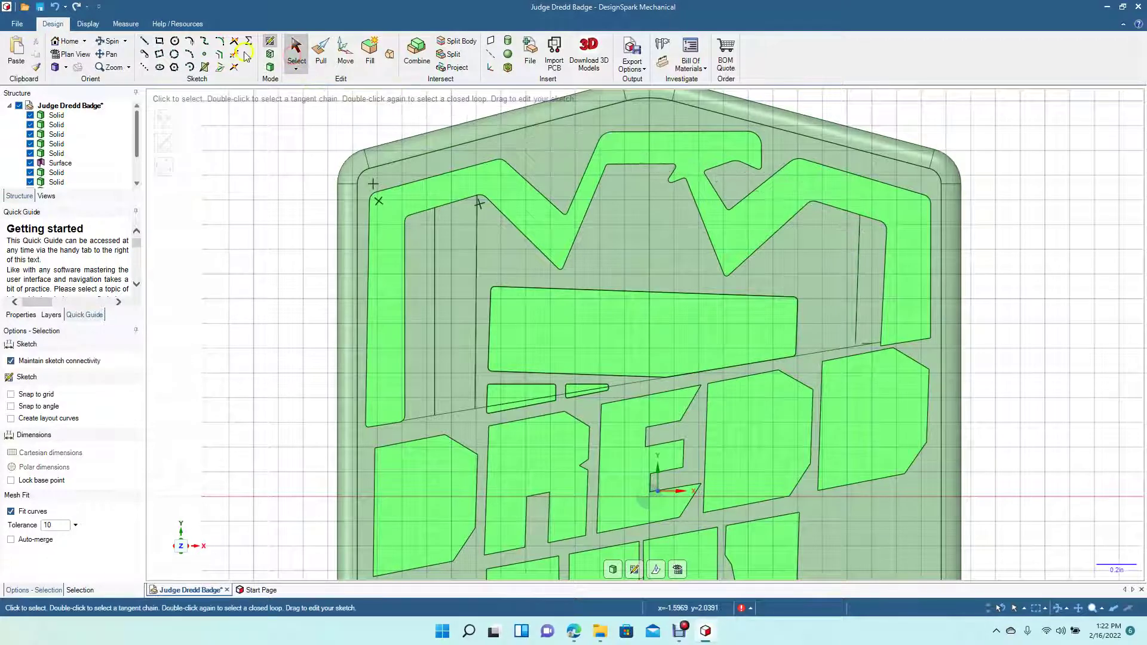
left_click(144, 41)
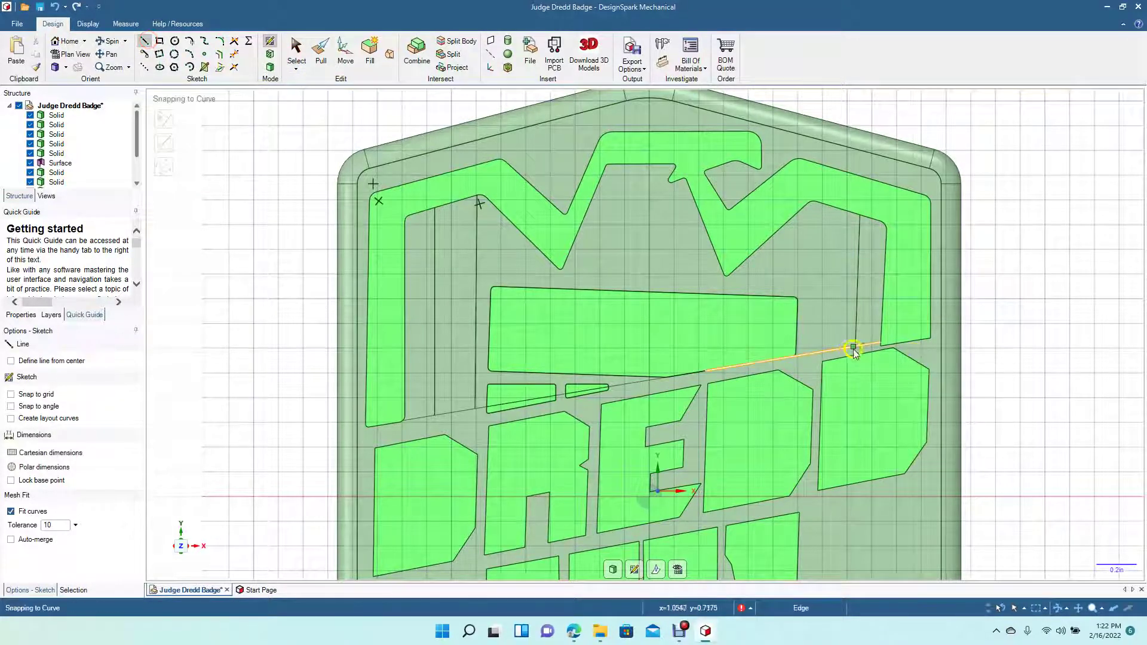
left_click(829, 353)
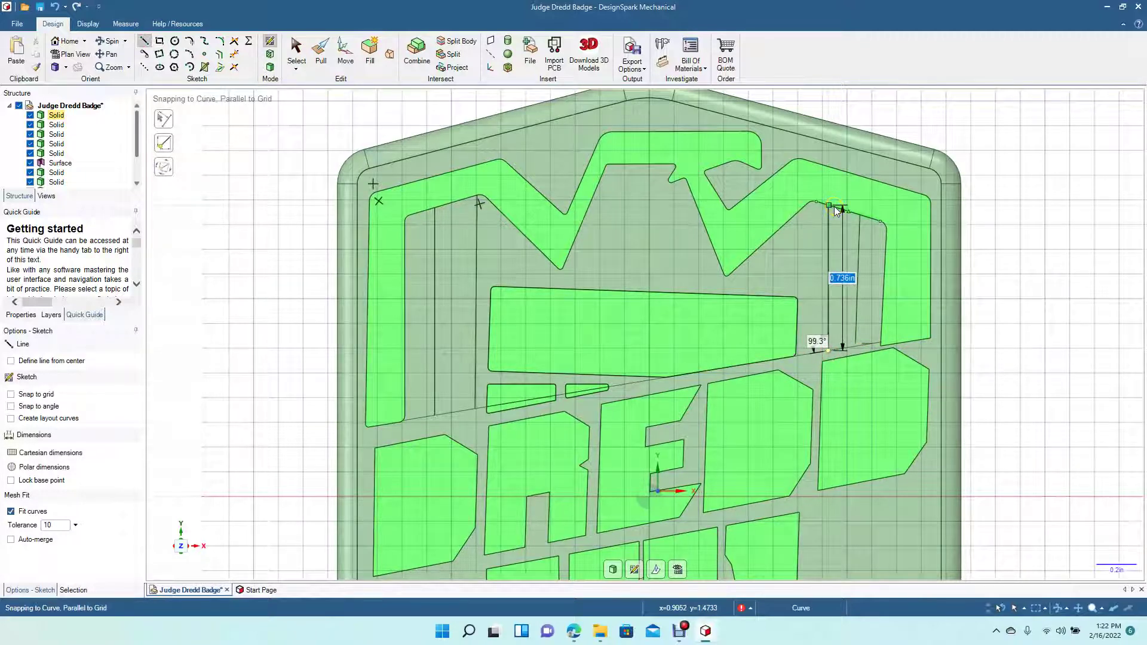
left_click(834, 207)
left_click(295, 55)
- Draw another vertical line from the slanted guide along the central block's right edge up to the right wing
left_click(144, 41)
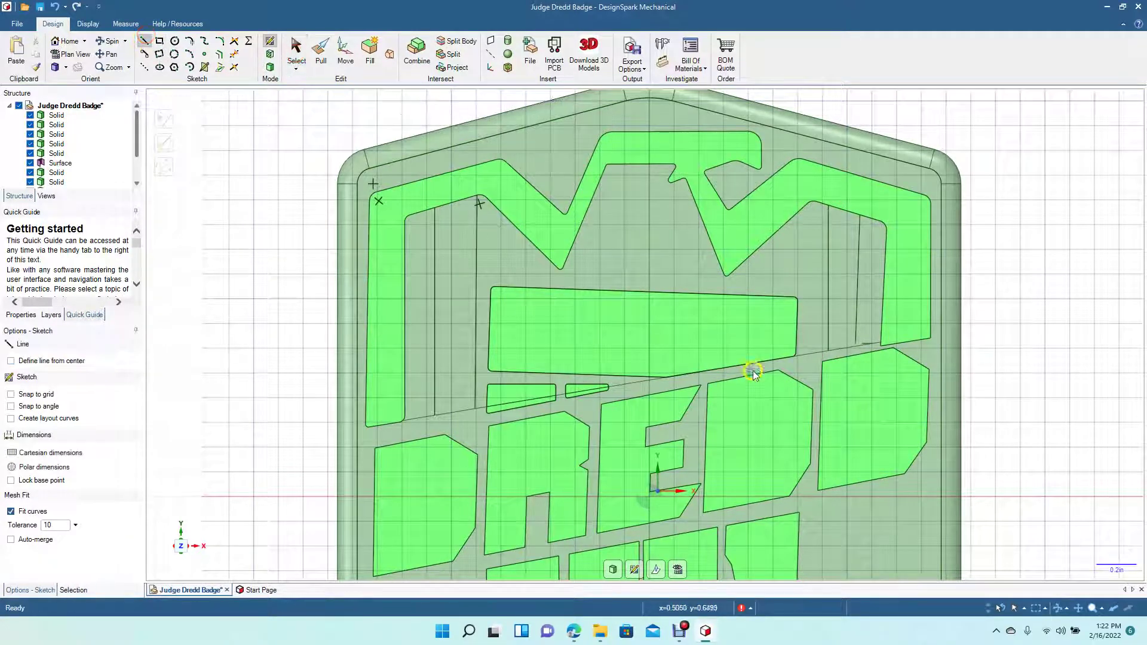
left_click(797, 354)
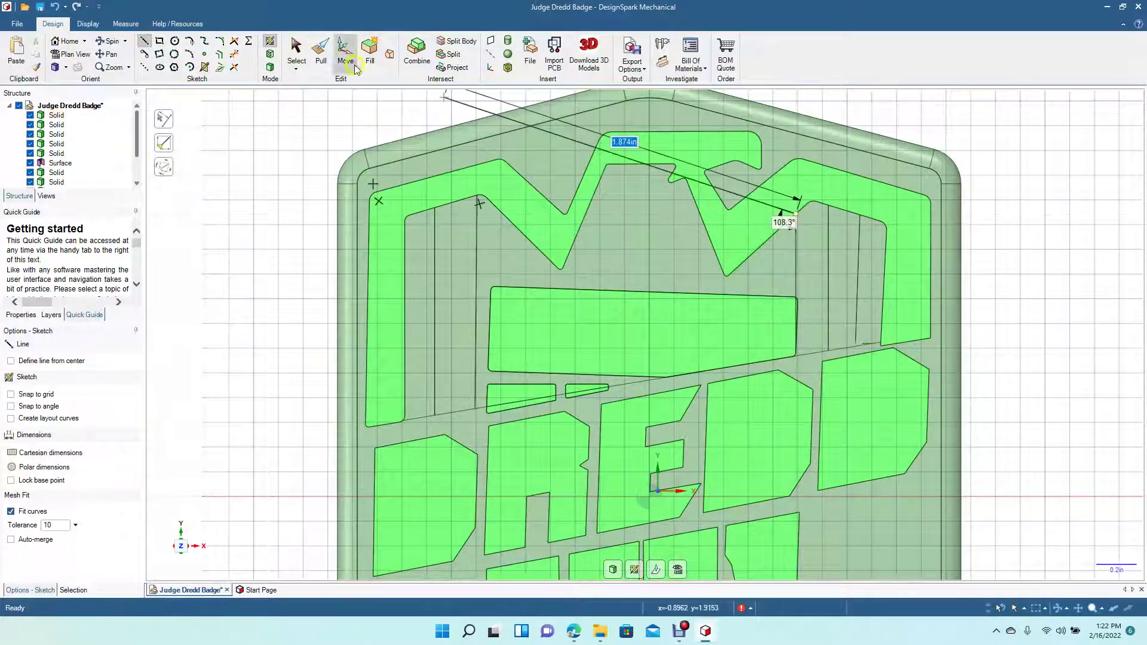
left_click(296, 51)
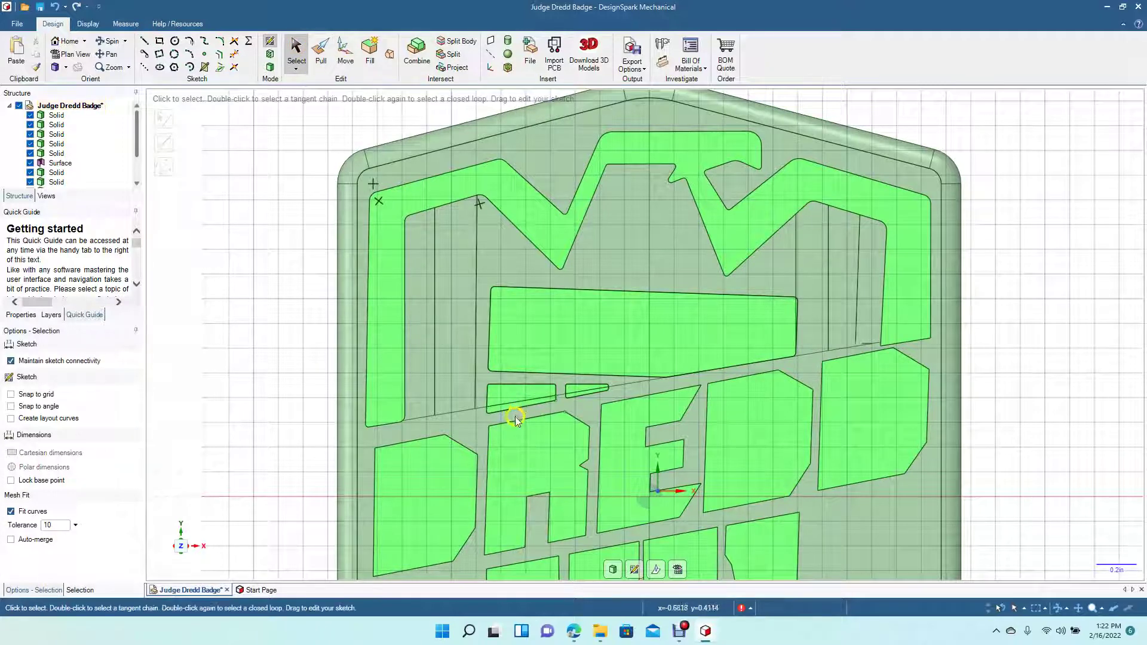
- Replace the tilted outermost line under the right wing with a vertical line about 0.65 in long
left_click(859, 300)
key("Delete")
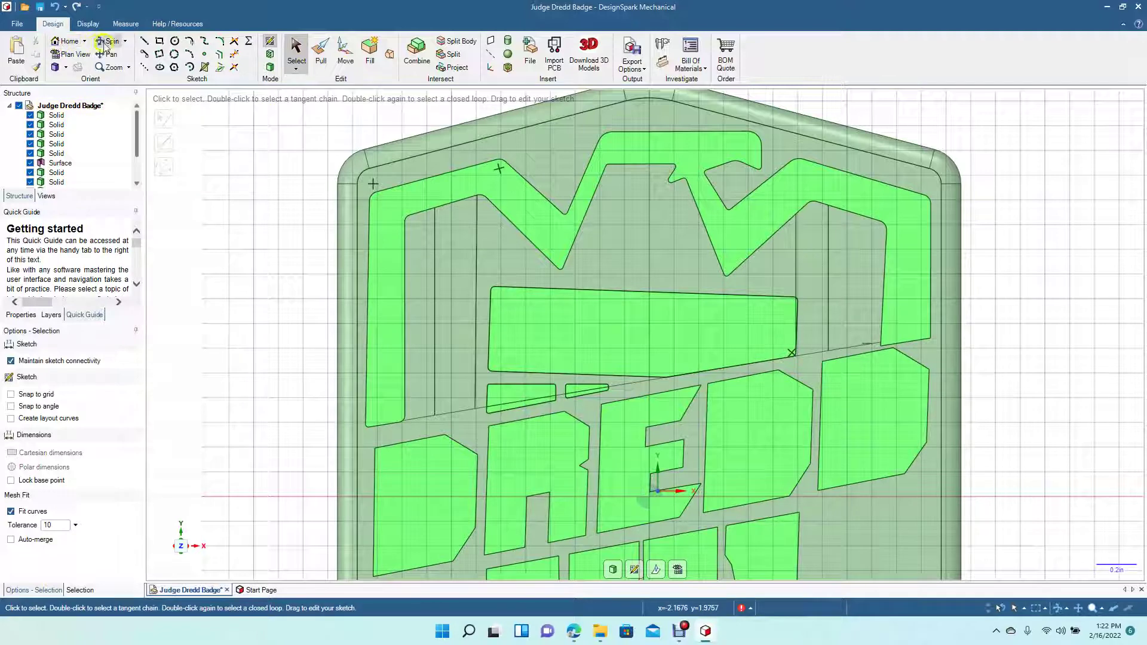
left_click(144, 41)
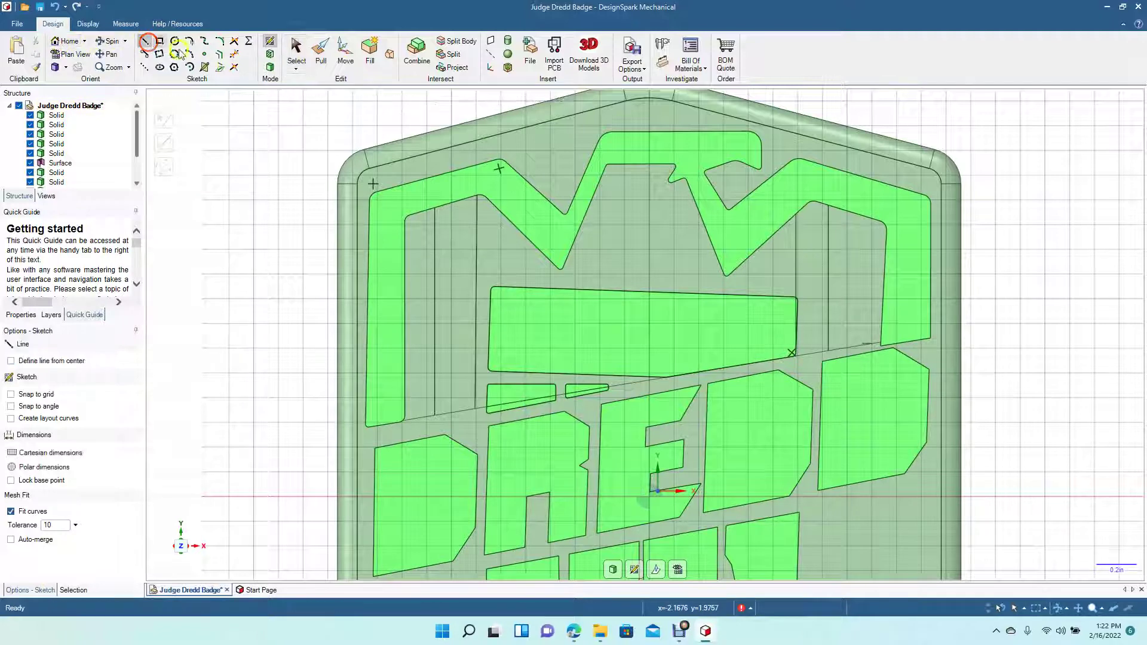
left_click(865, 345)
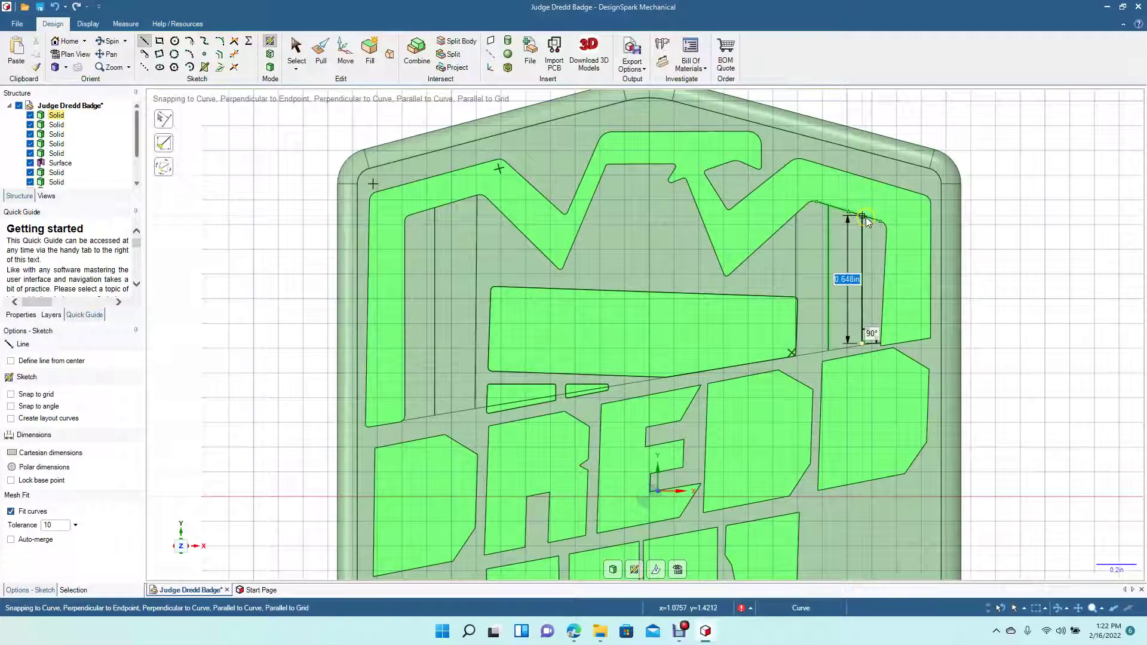
left_click(863, 216)
left_click(296, 48)
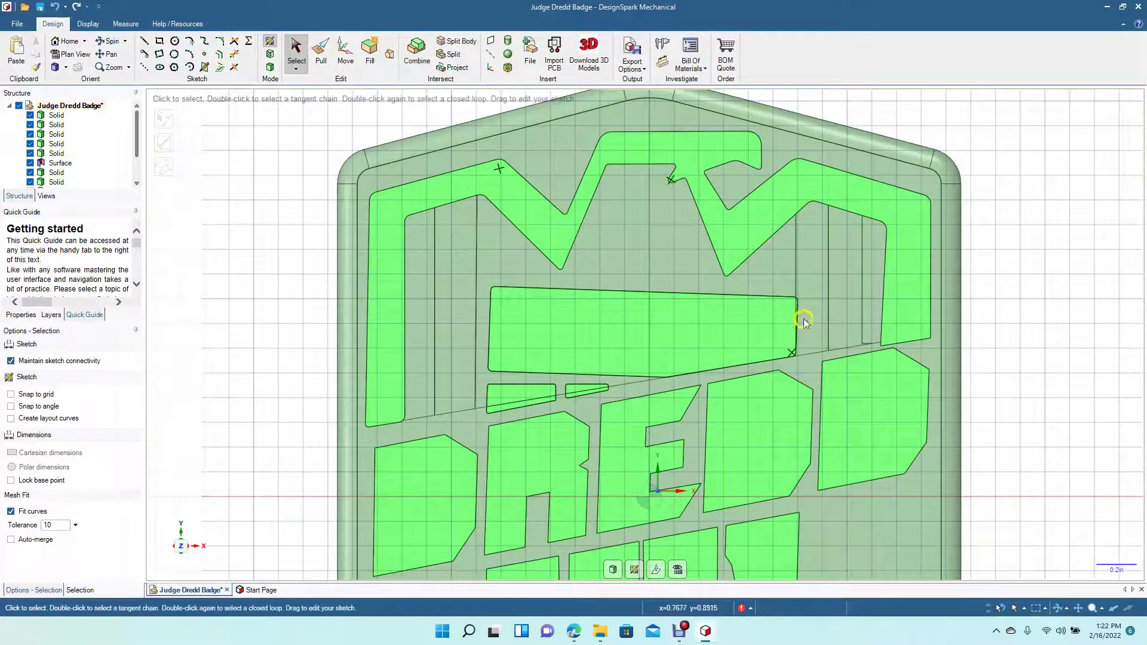
- Offset the vertical line on the central block's right edge slightly outward and delete the original line
left_click(795, 278)
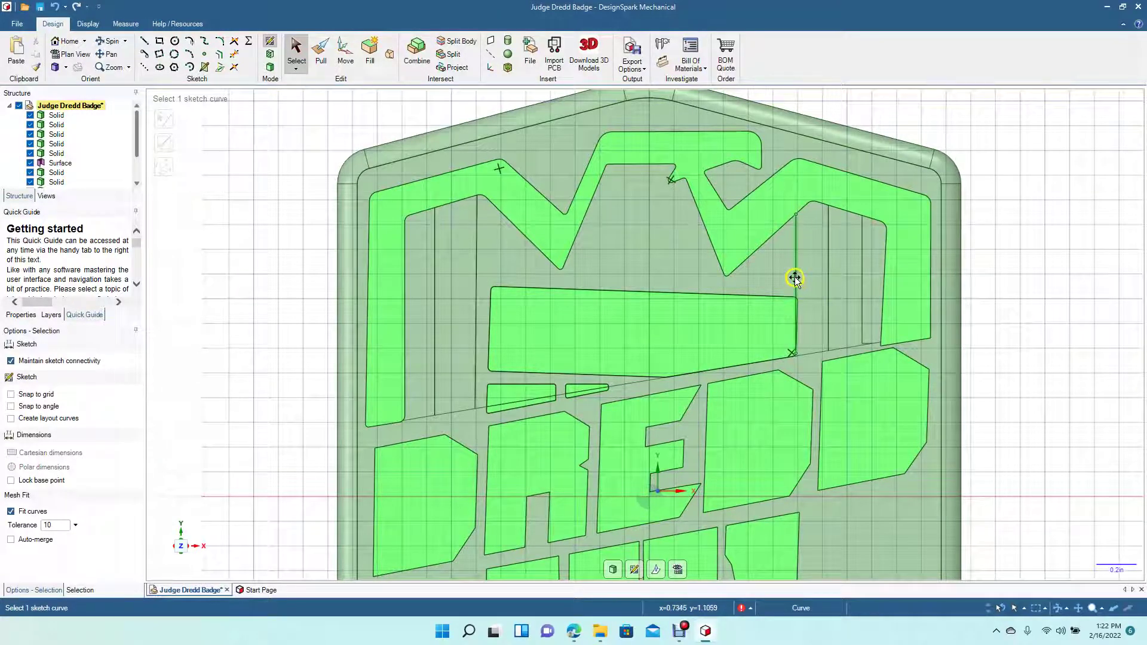
left_click(218, 52)
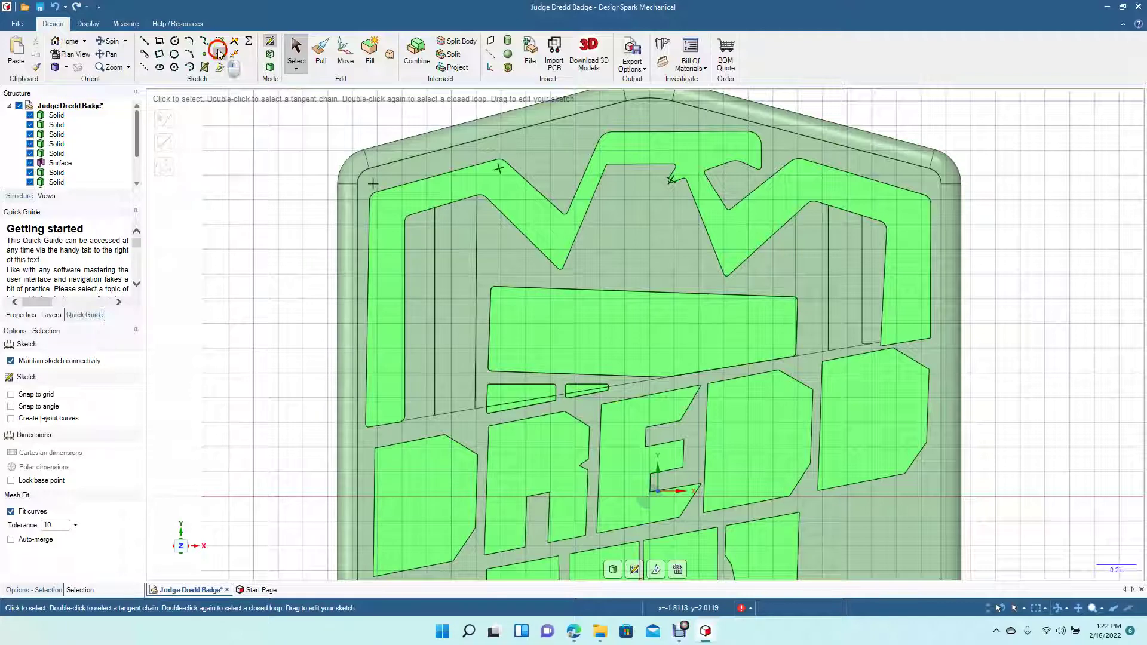
left_click(798, 267)
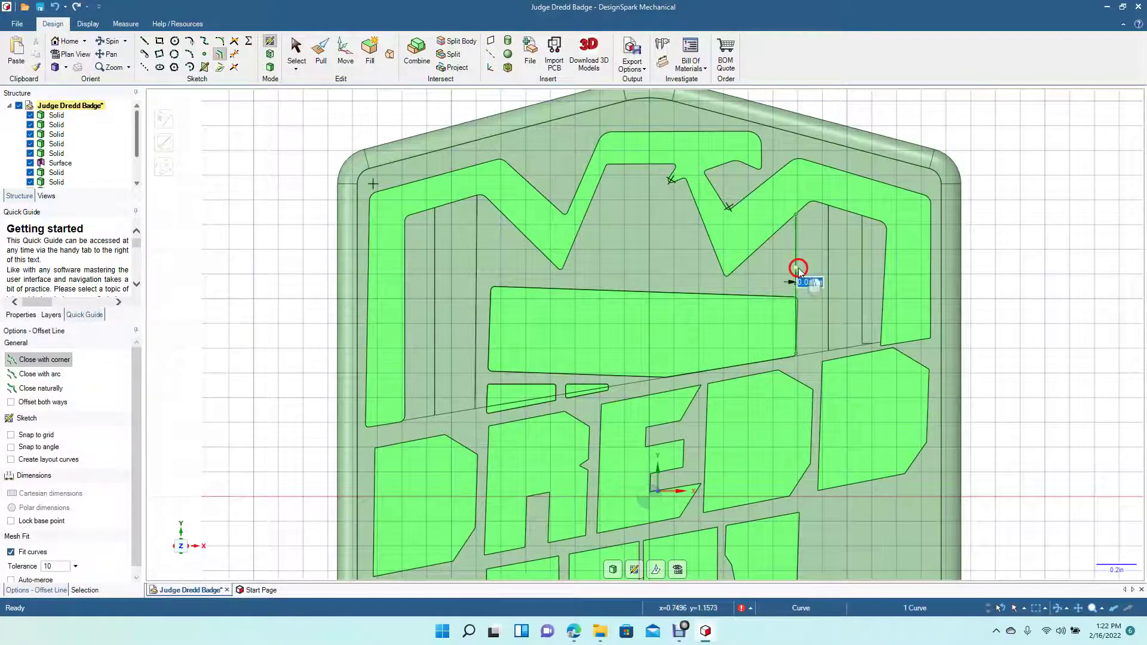
left_click(804, 272)
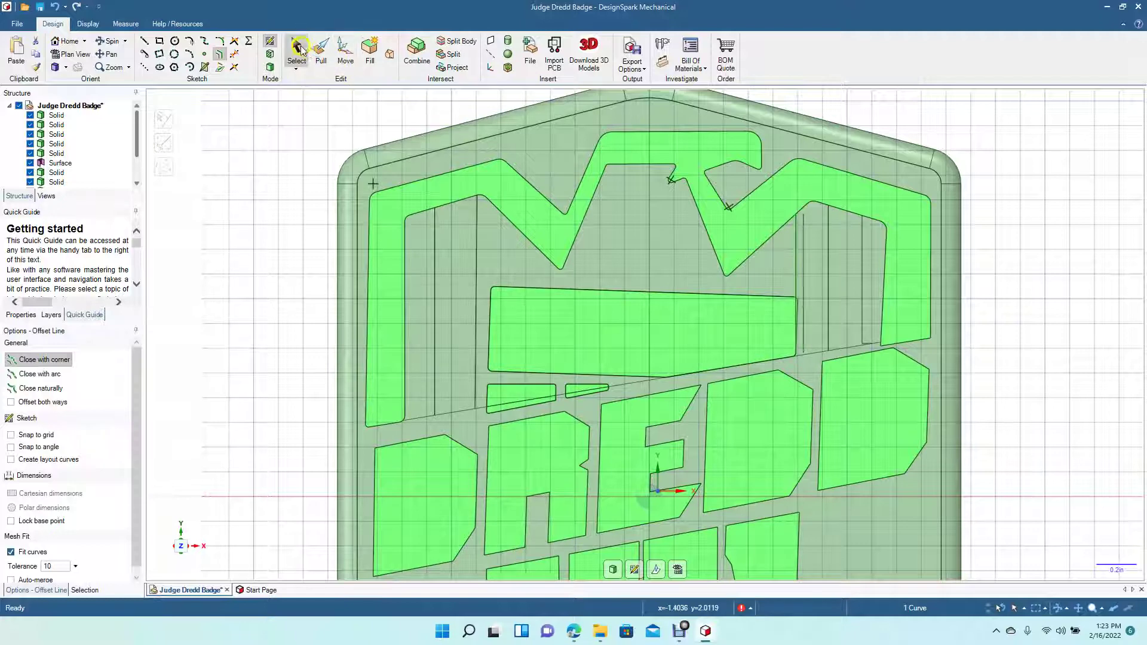
left_click(297, 51)
left_click(795, 257)
key("Delete")
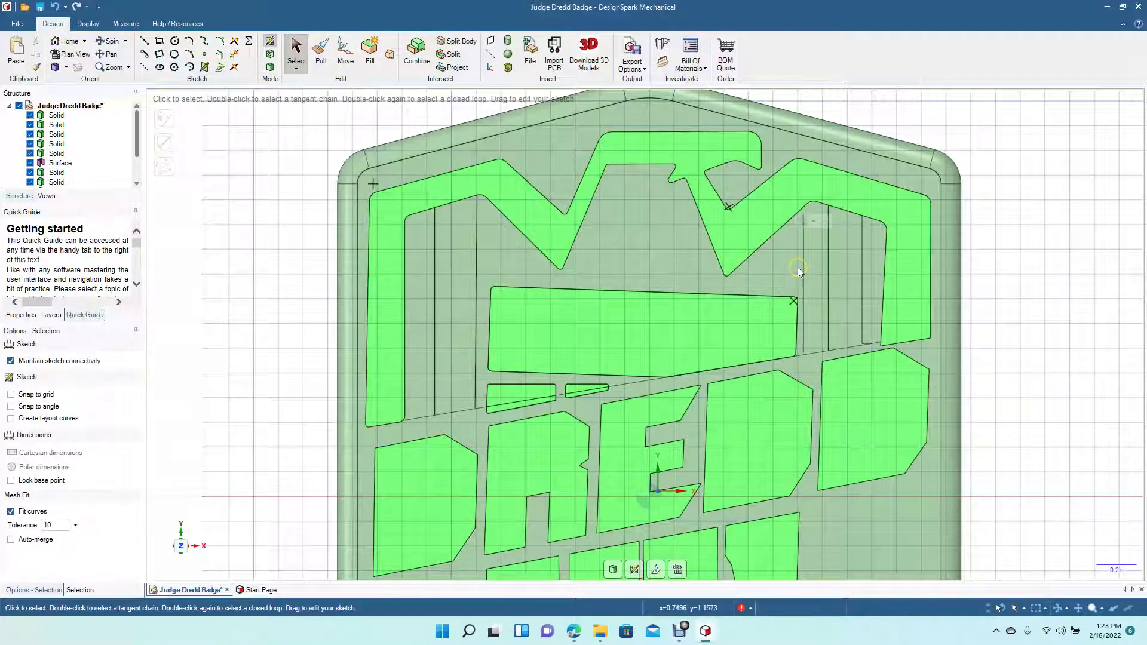
- Extend the upper end of the offset vertical line to meet the right wing's inner edge
left_click(235, 42)
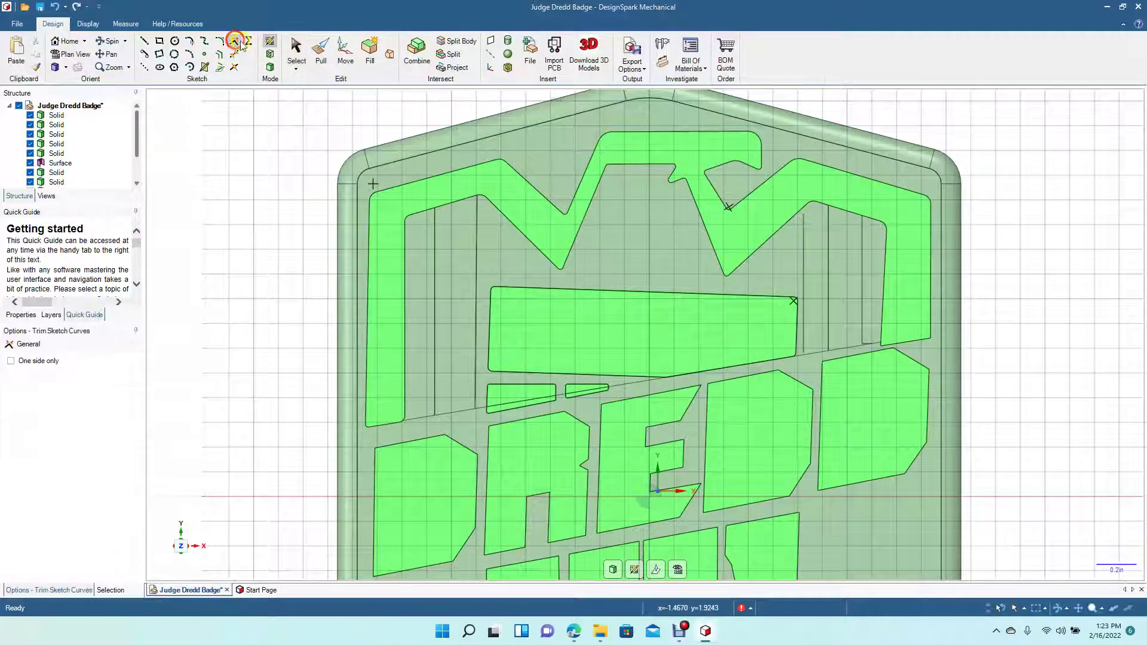
left_click(809, 200)
left_click(234, 53)
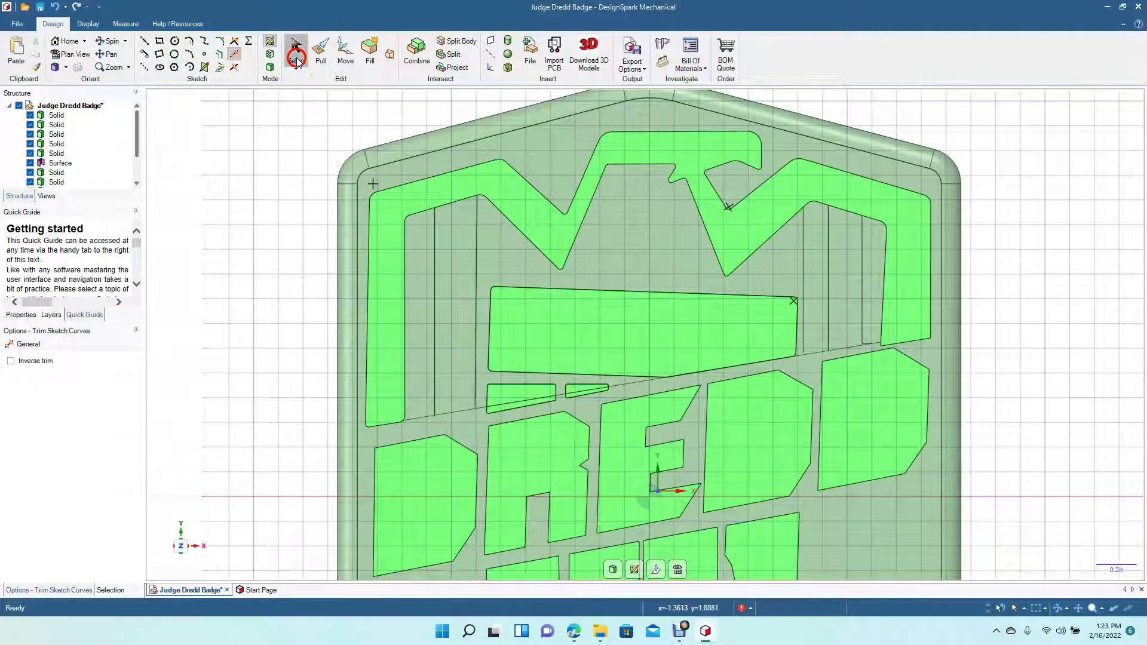
- Delete every segment of the slanted guide line and the short horizontal stub at the outermost right vertical line's lower end
left_click(296, 53)
left_click(457, 412)
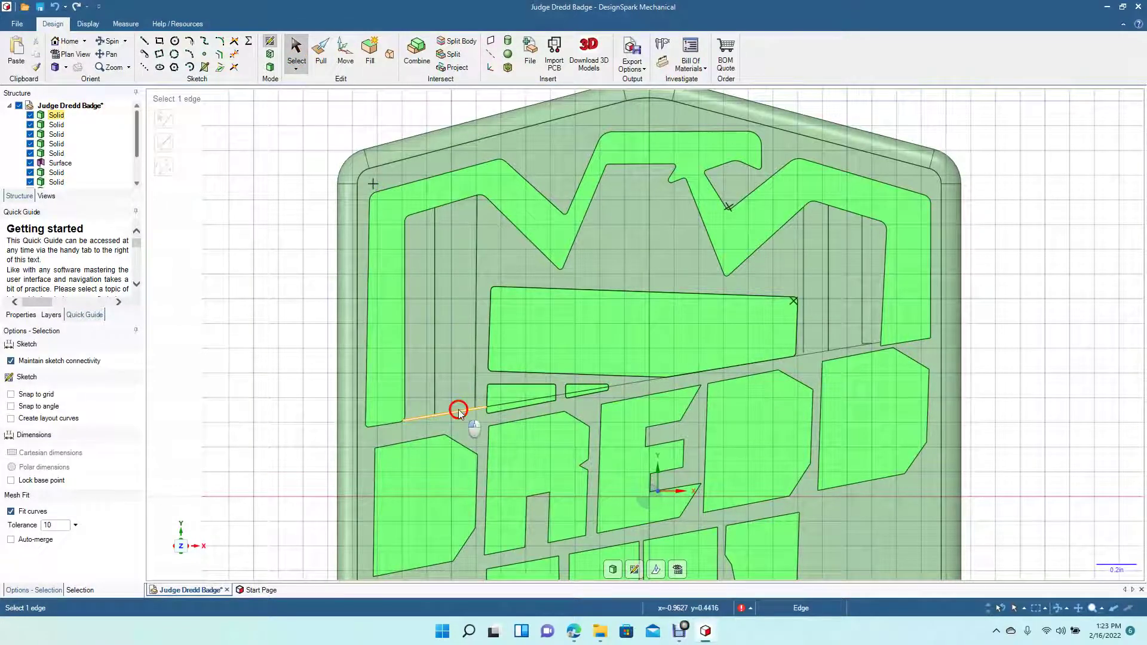
key("Delete")
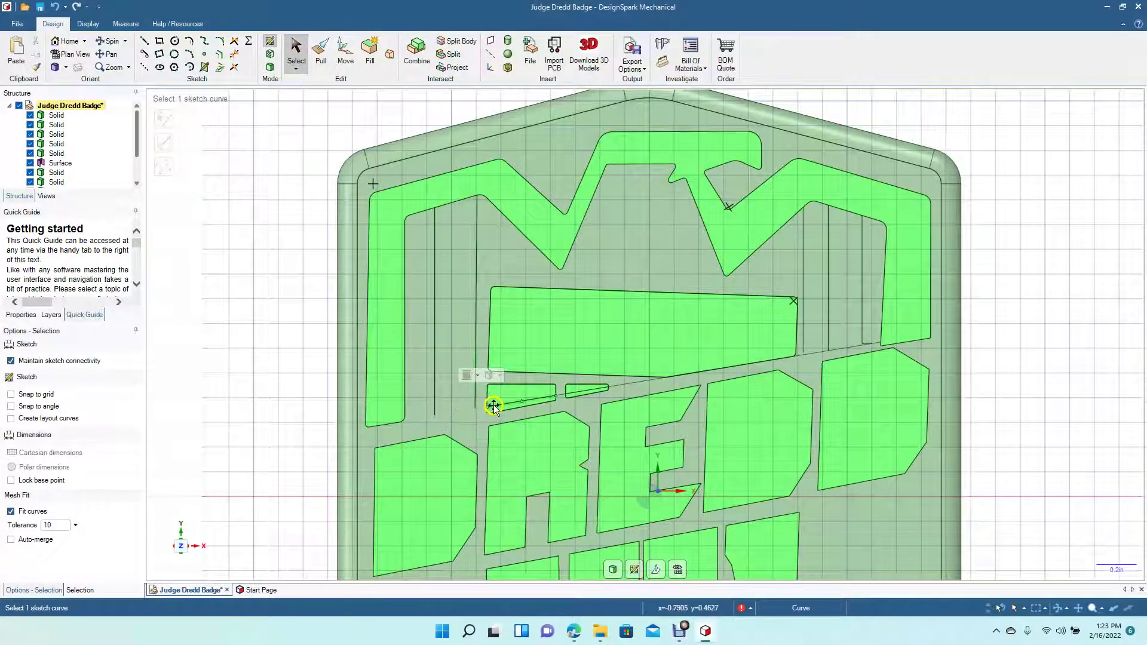
left_click(493, 404)
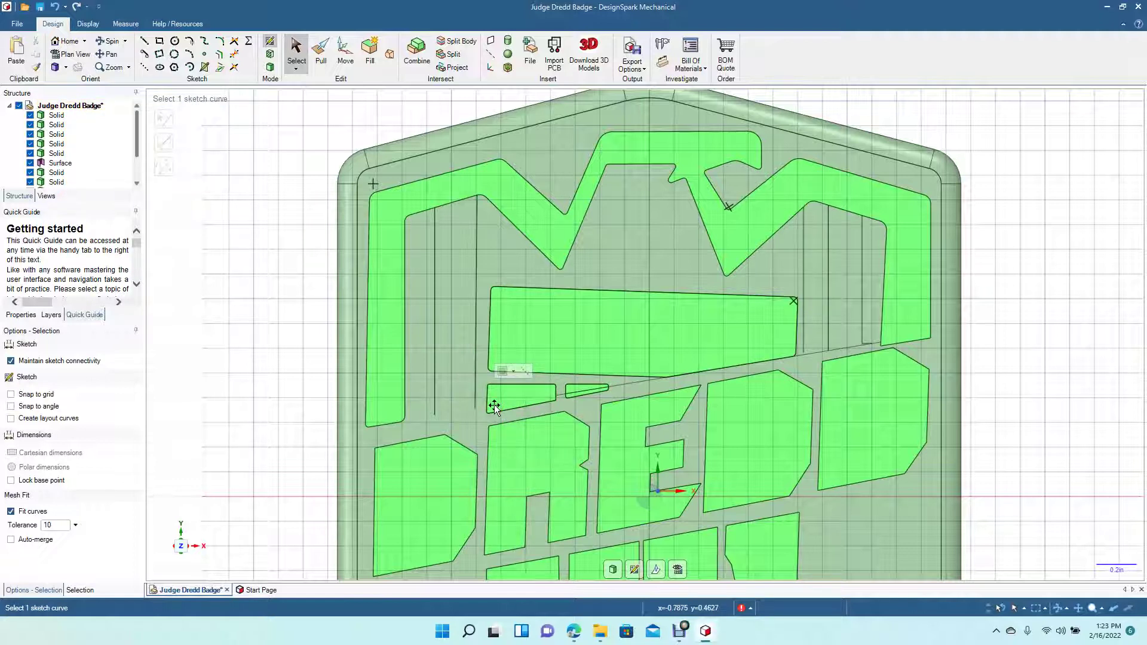
left_click(578, 394)
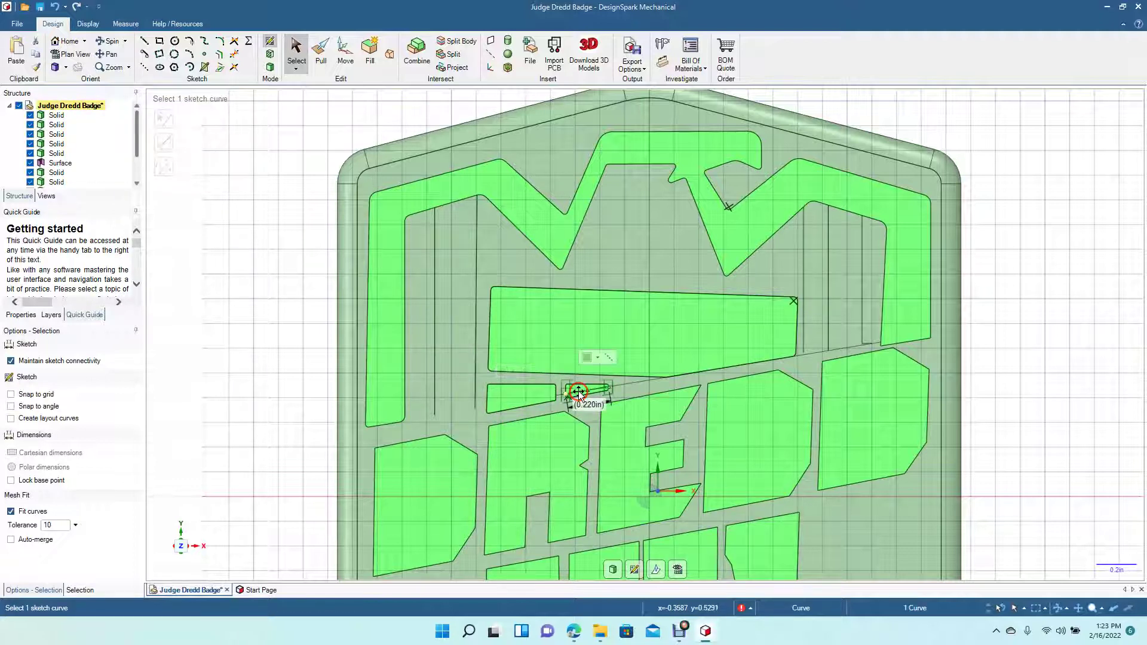
left_click(619, 388)
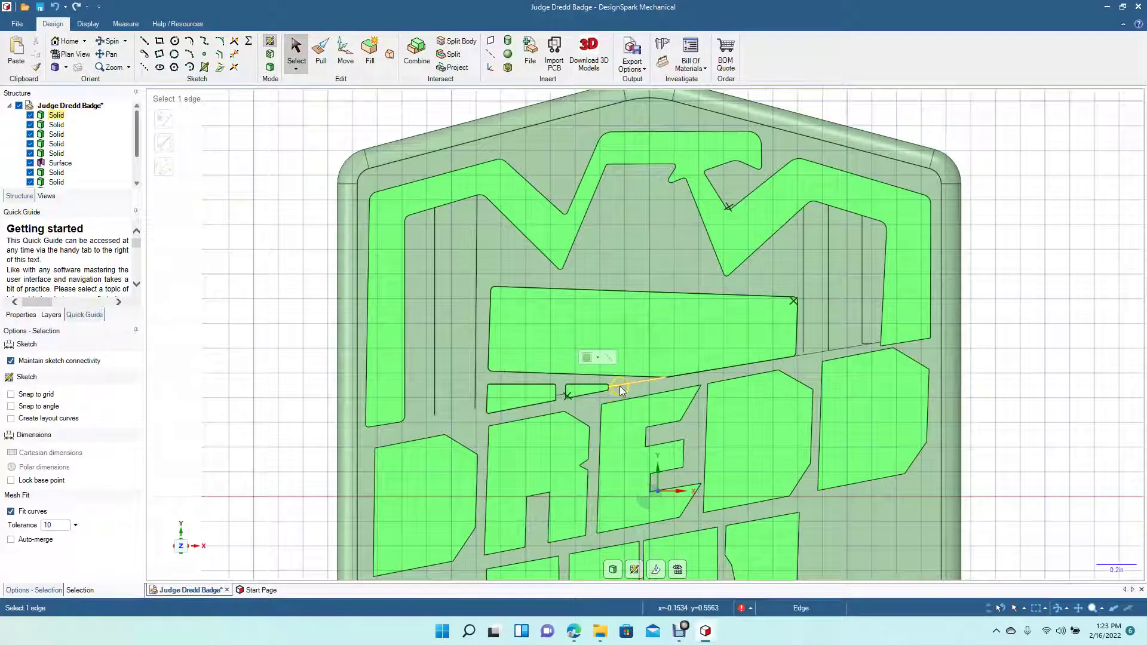
left_click(757, 362)
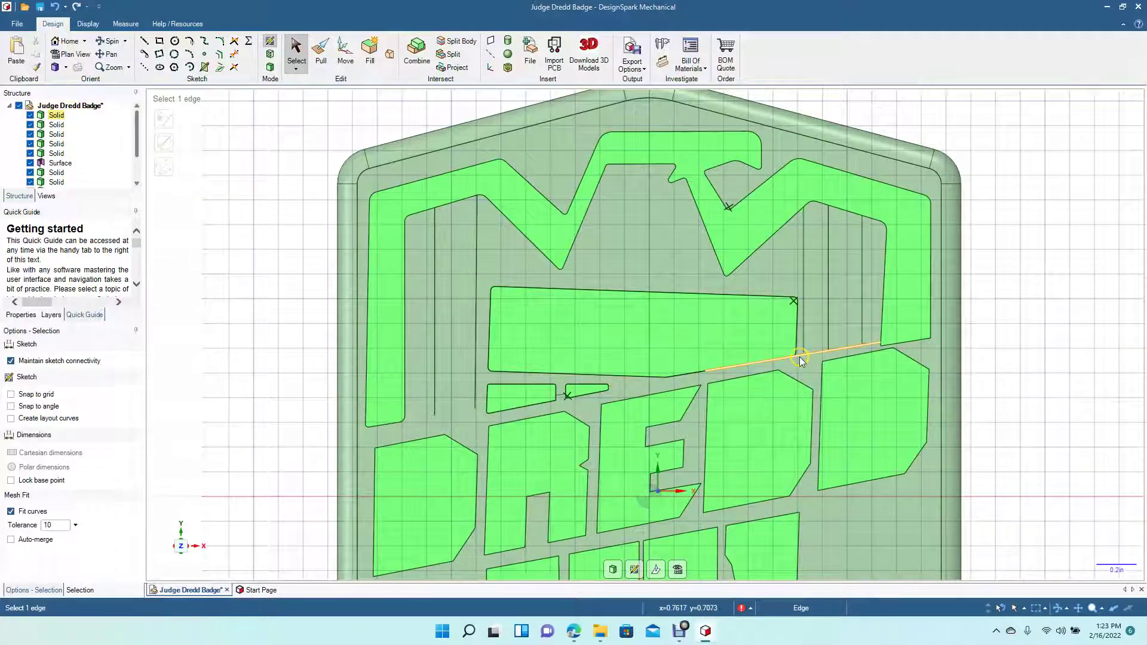
key("Delete")
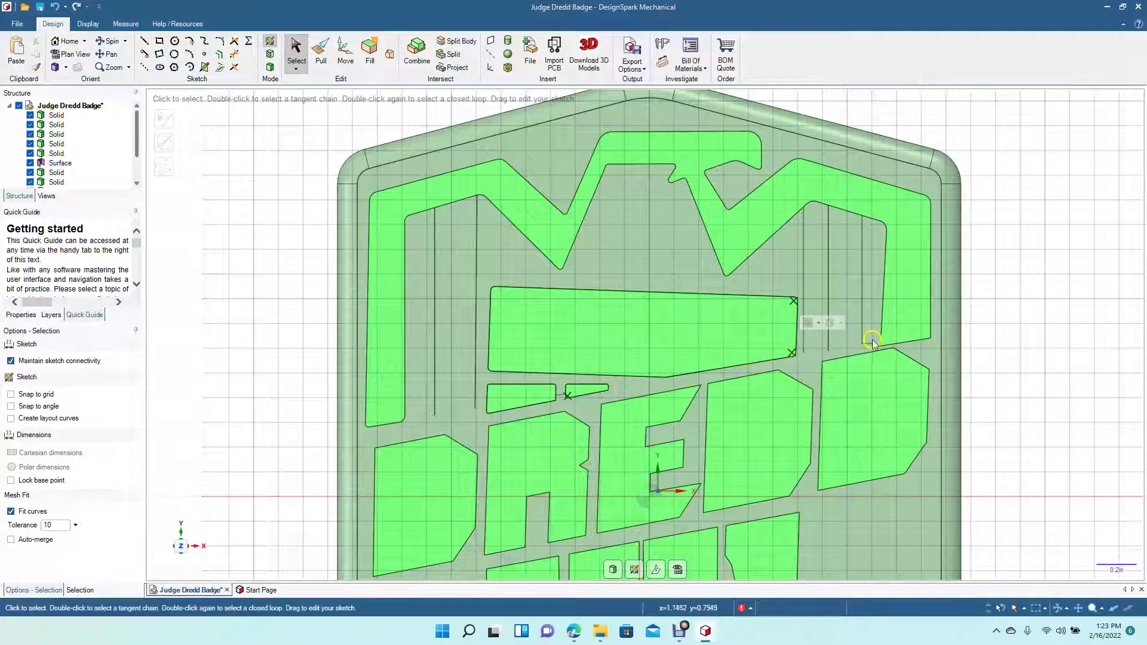
left_click(866, 344)
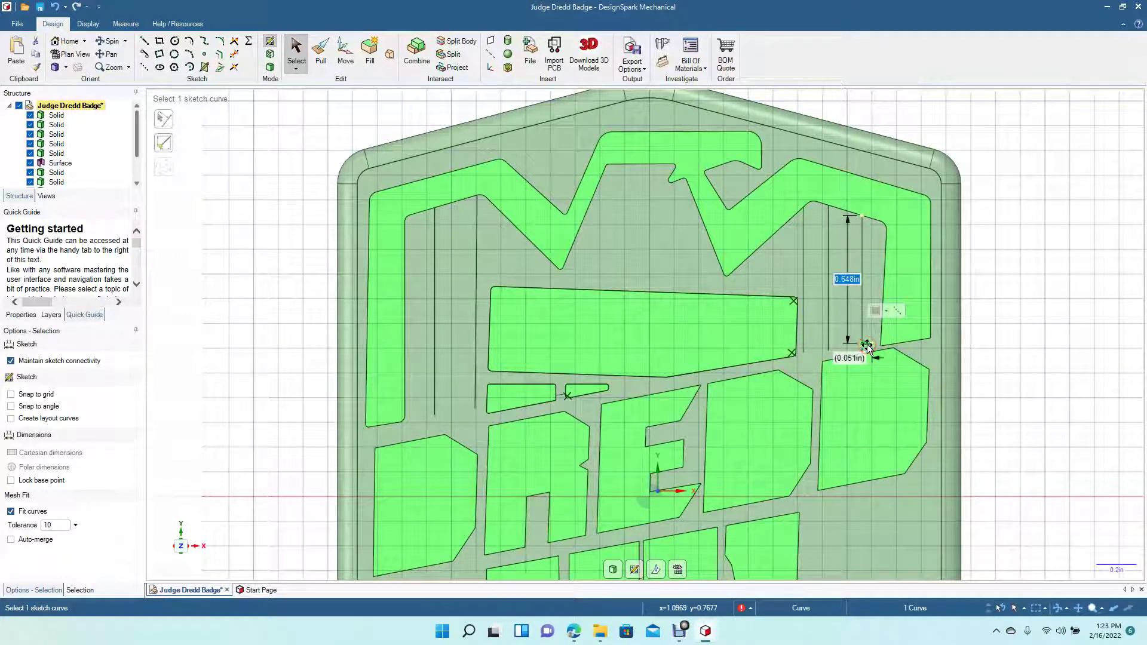
key("Delete")
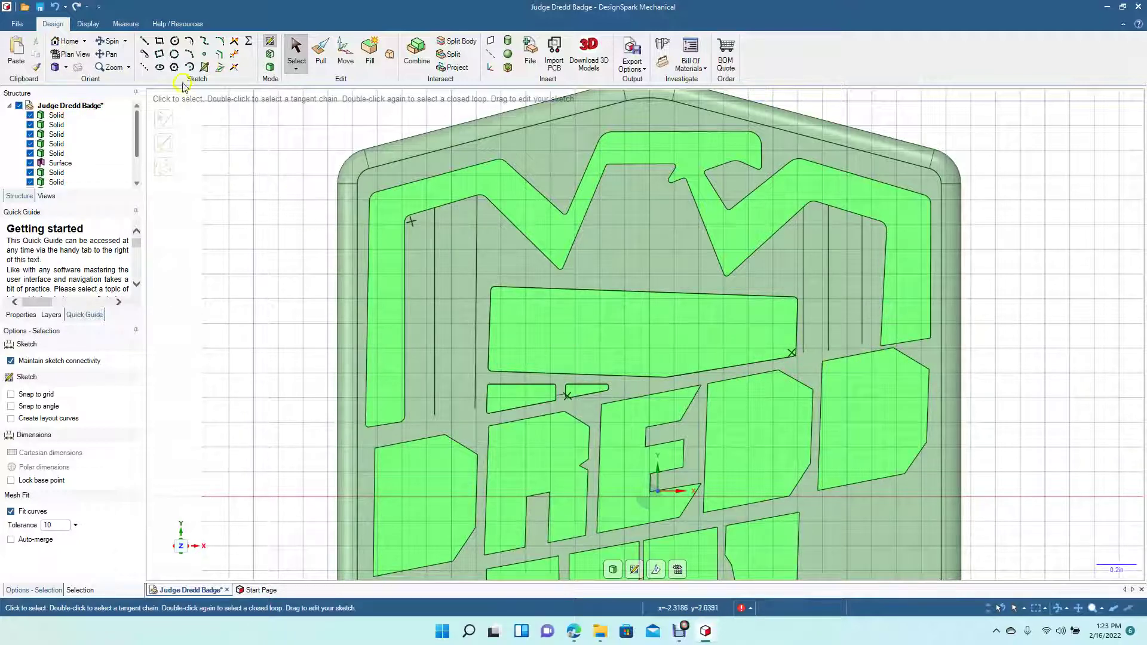
- Draw a slanted line across the lower ends of the left vertical lines and trim the overhanging ends
left_click(144, 40)
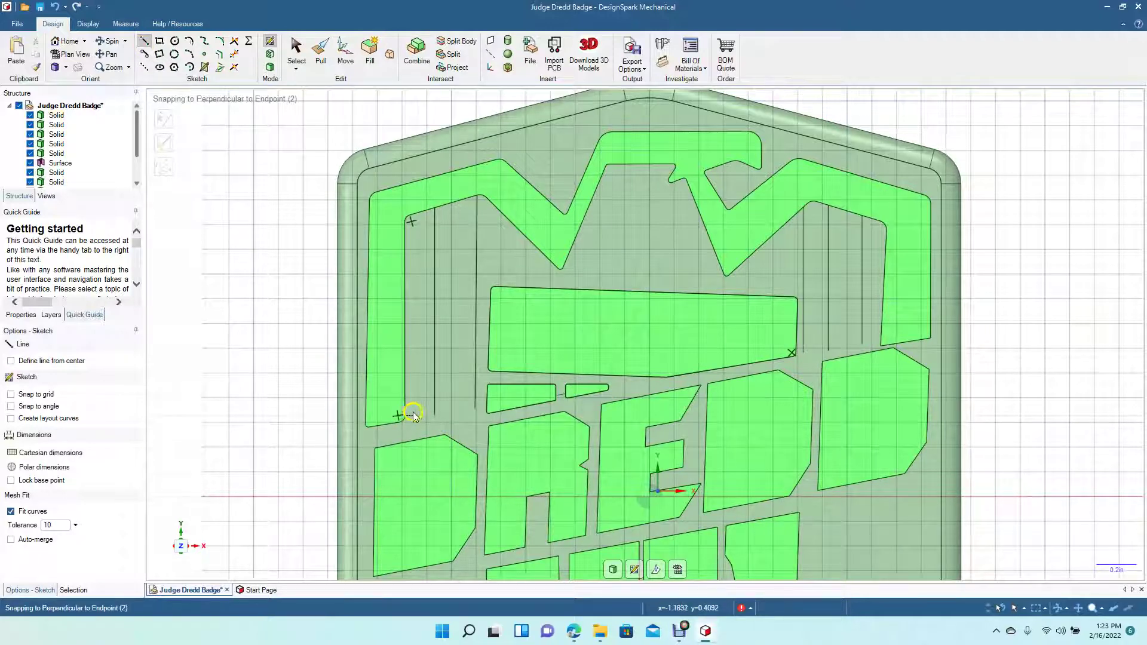
left_click(404, 415)
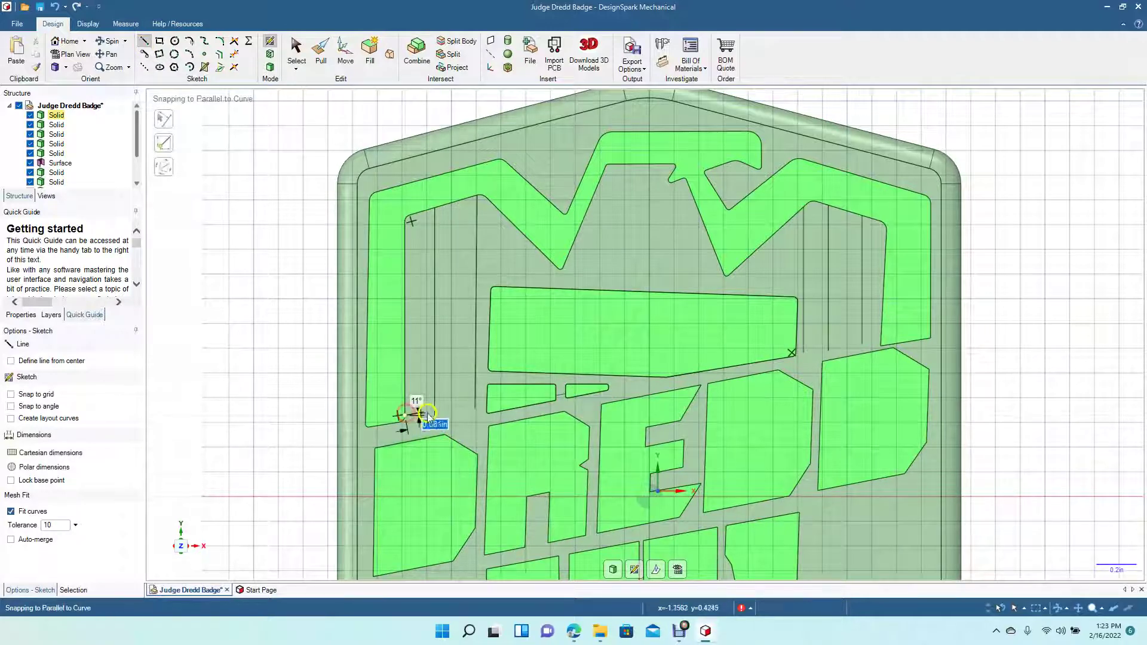
left_click(481, 401)
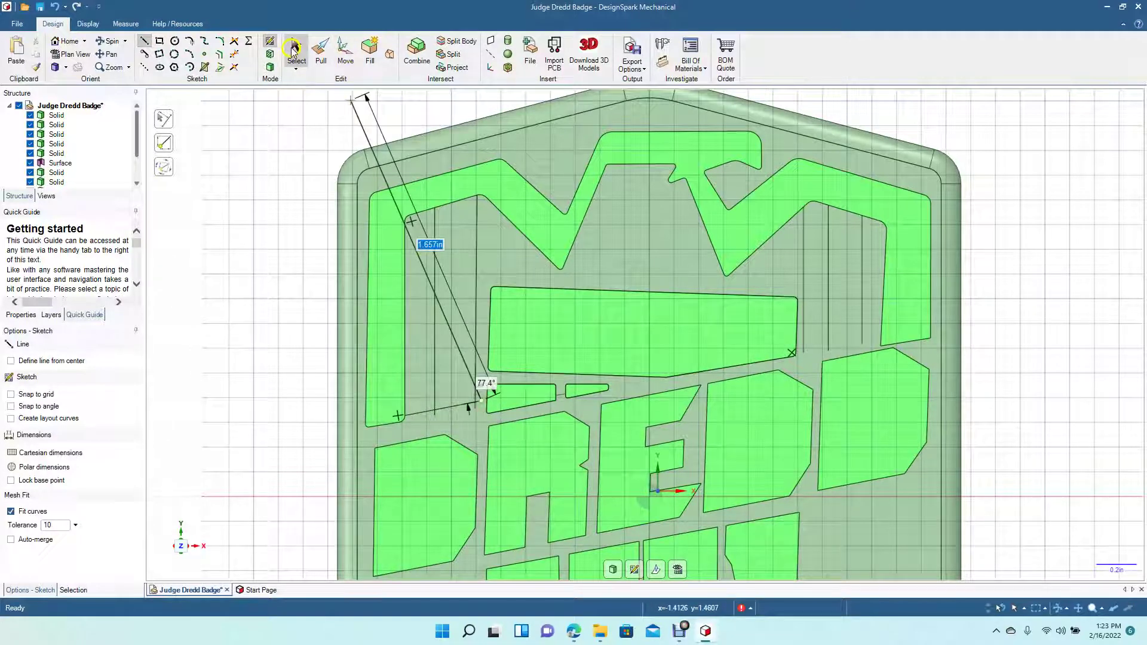
left_click(292, 46)
left_click(234, 54)
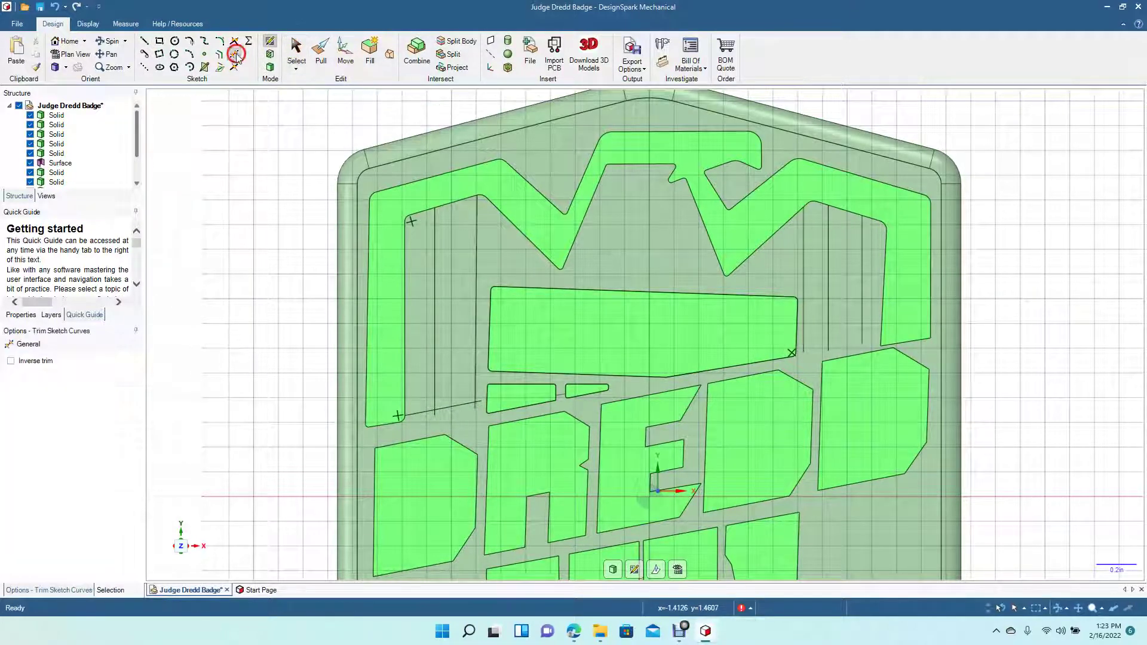
left_click(474, 408)
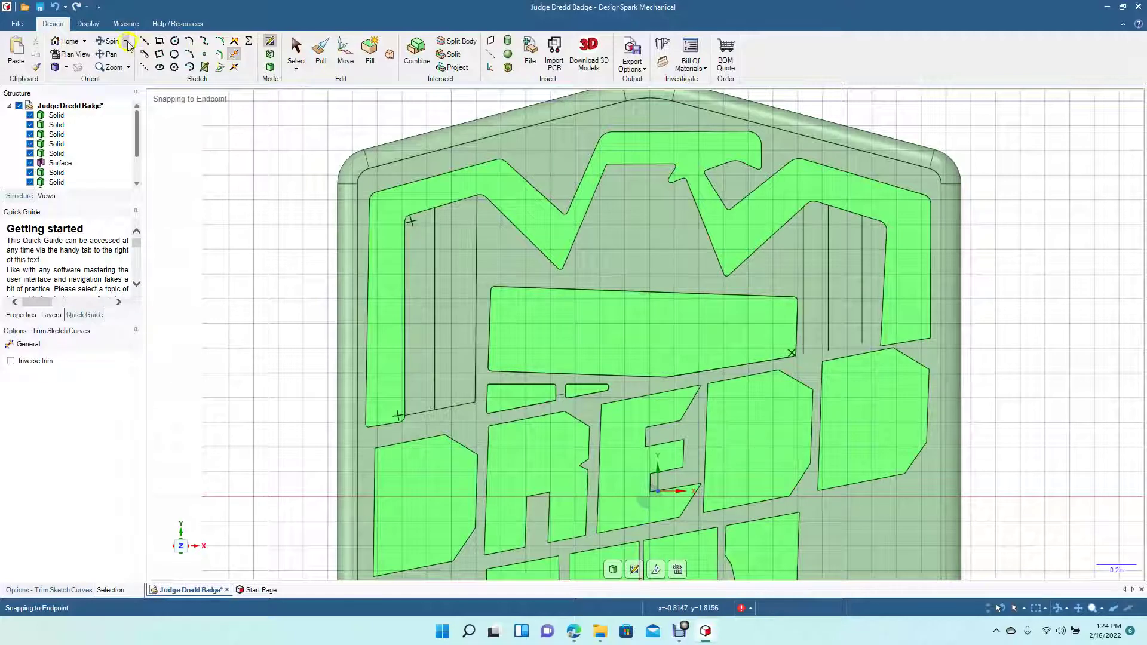
- Draw a slanted line from the innermost right vertical line's lower end to the right wing's inner side edge
left_click(144, 40)
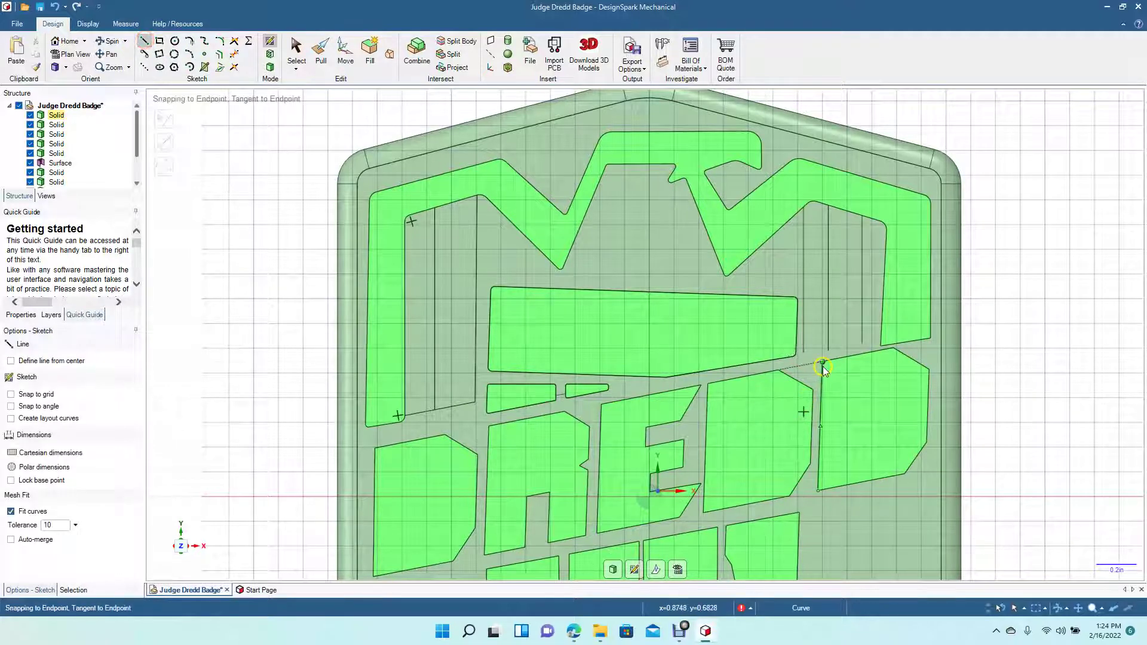
left_click(803, 353)
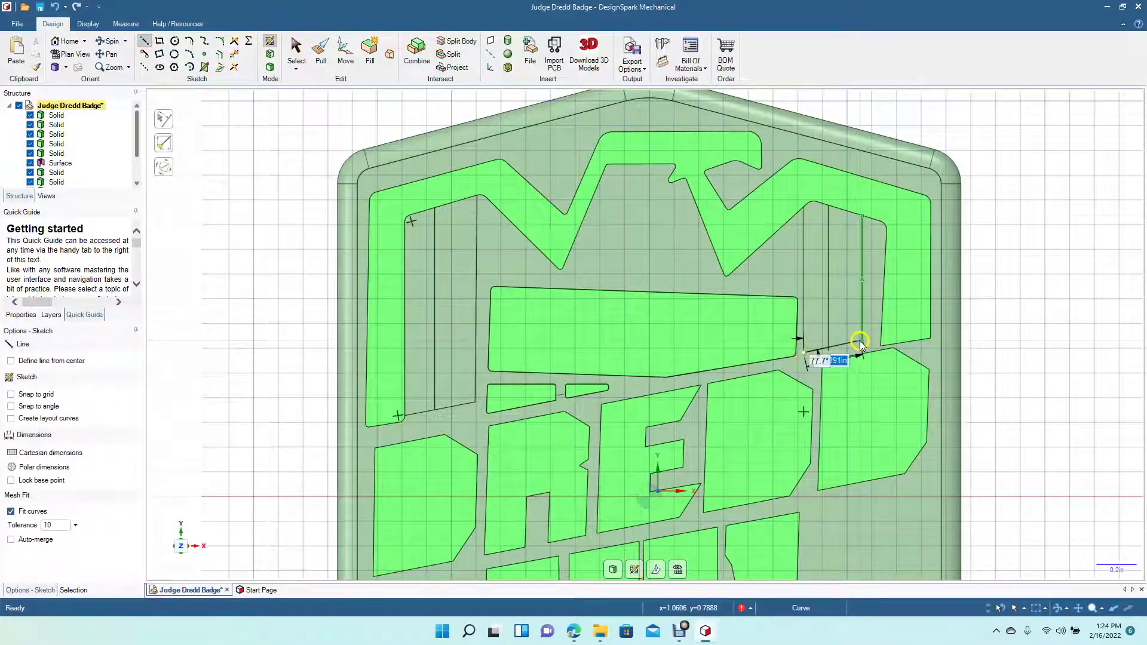
left_click(881, 339)
left_click(299, 48)
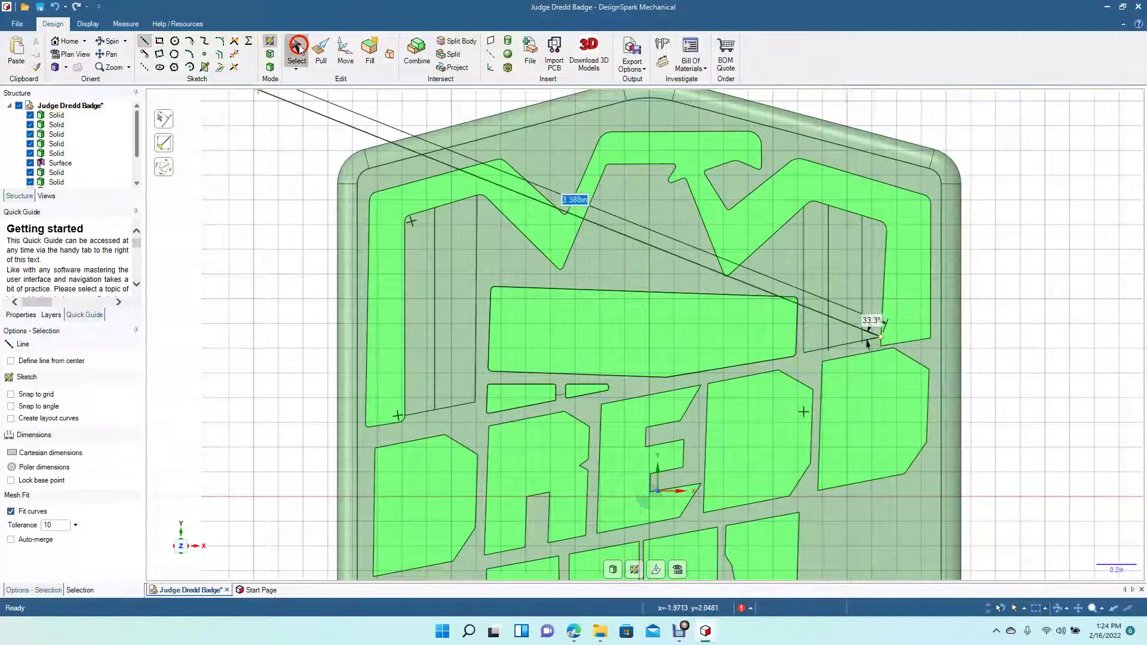
- Trim the ends of the right vertical lines that overhang the slanted closing line under the right wing
left_click(235, 59)
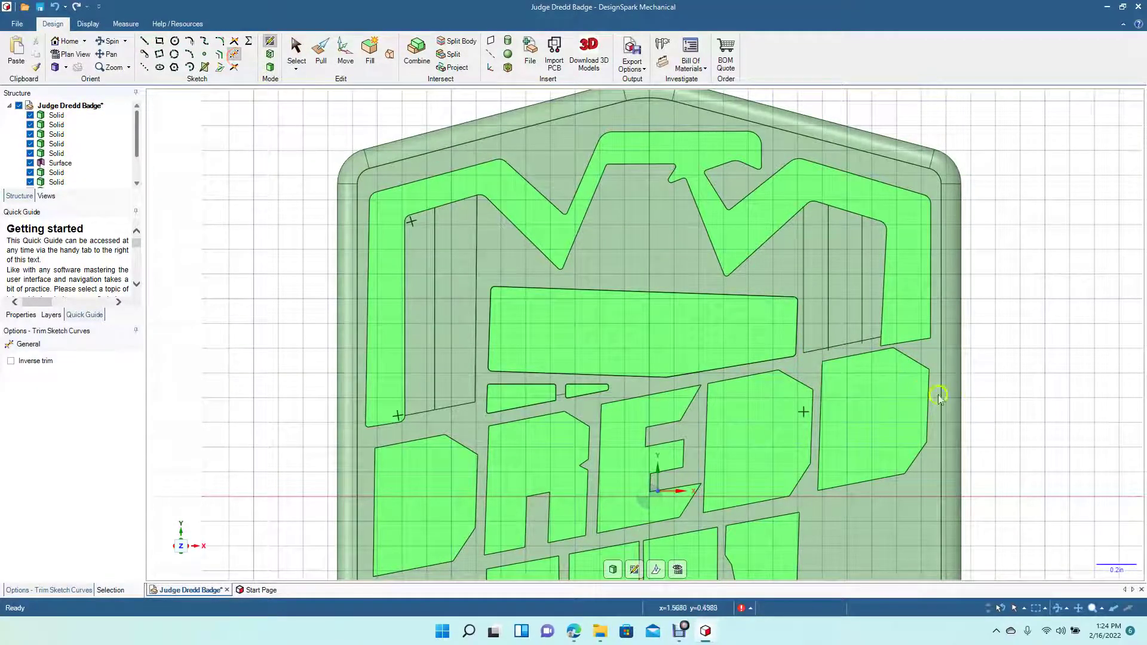
left_click(862, 344)
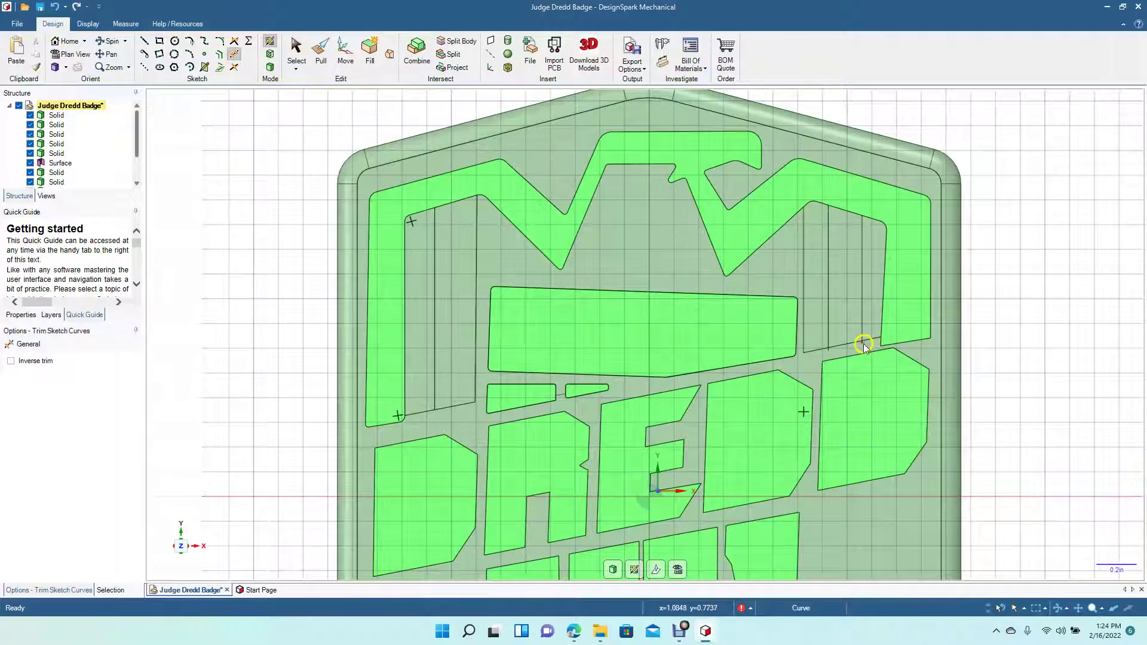
left_click(827, 353)
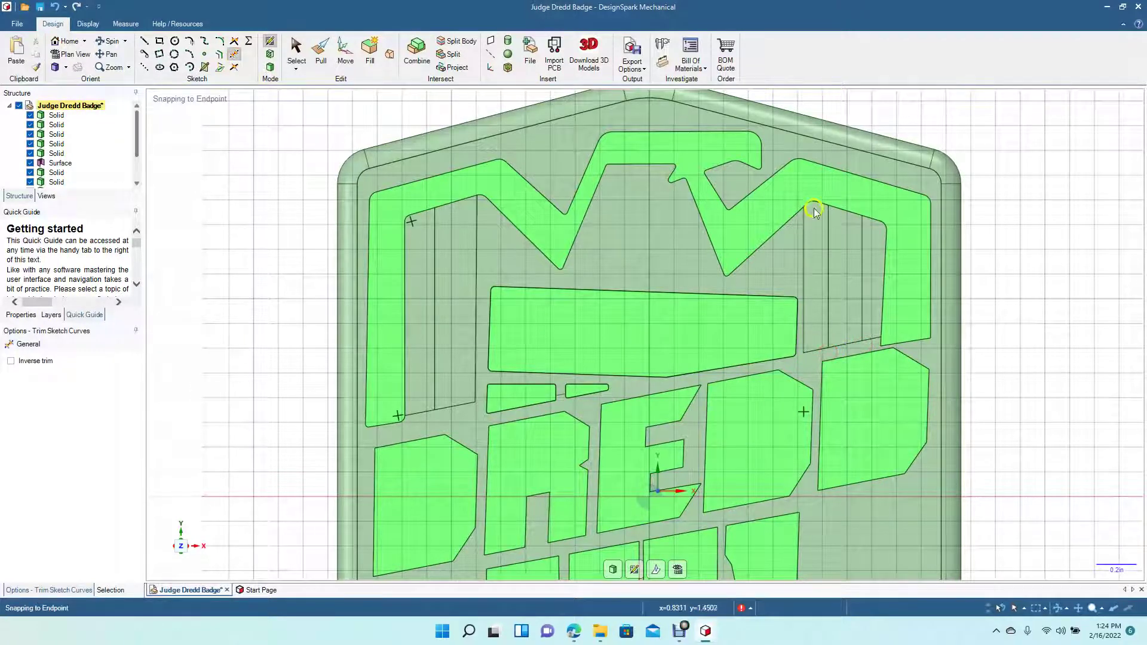
left_click(111, 42)
left_click(492, 410)
left_click_drag(492, 410, 440, 420)
left_click(321, 54)
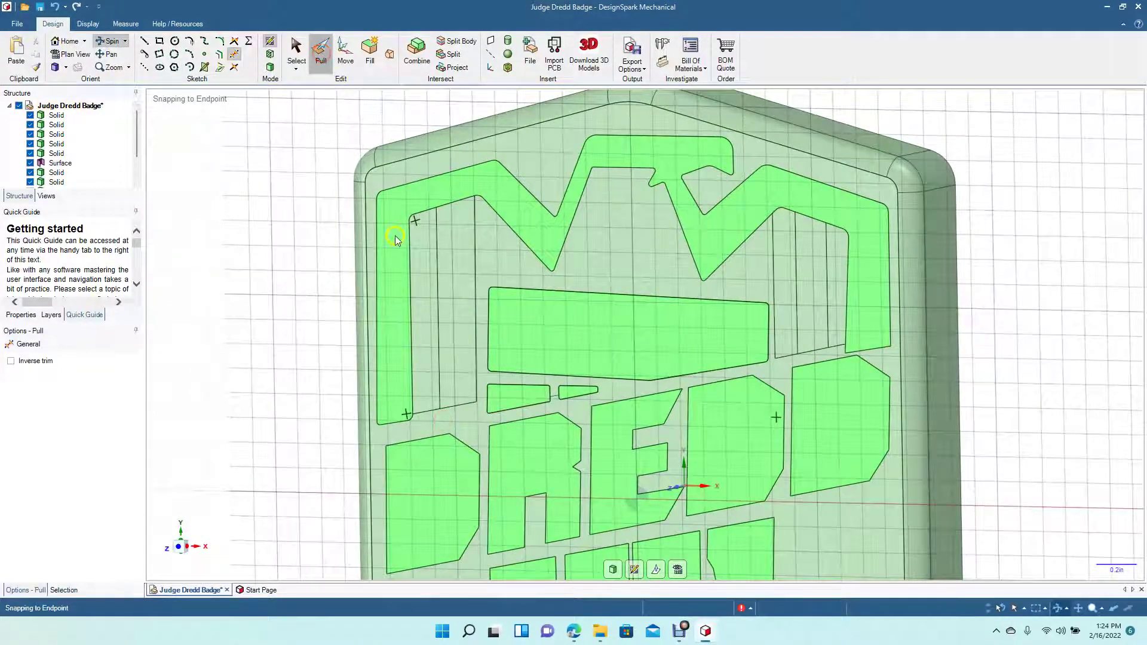
left_click(422, 252)
left_click(455, 295, "ctrl")
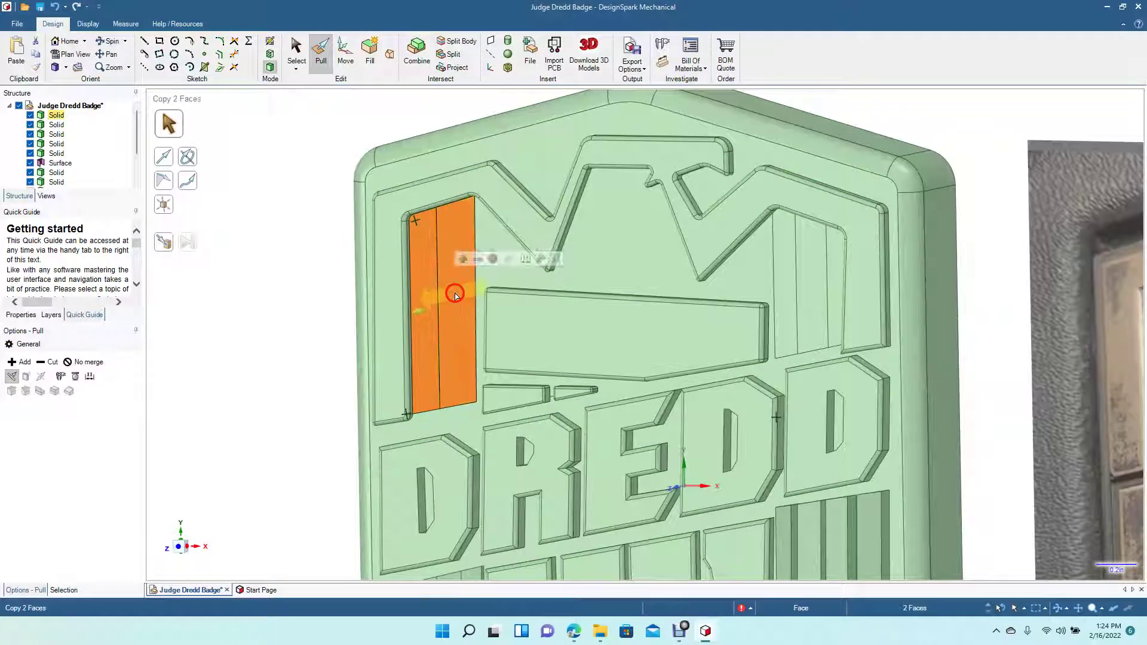
left_click(291, 293)
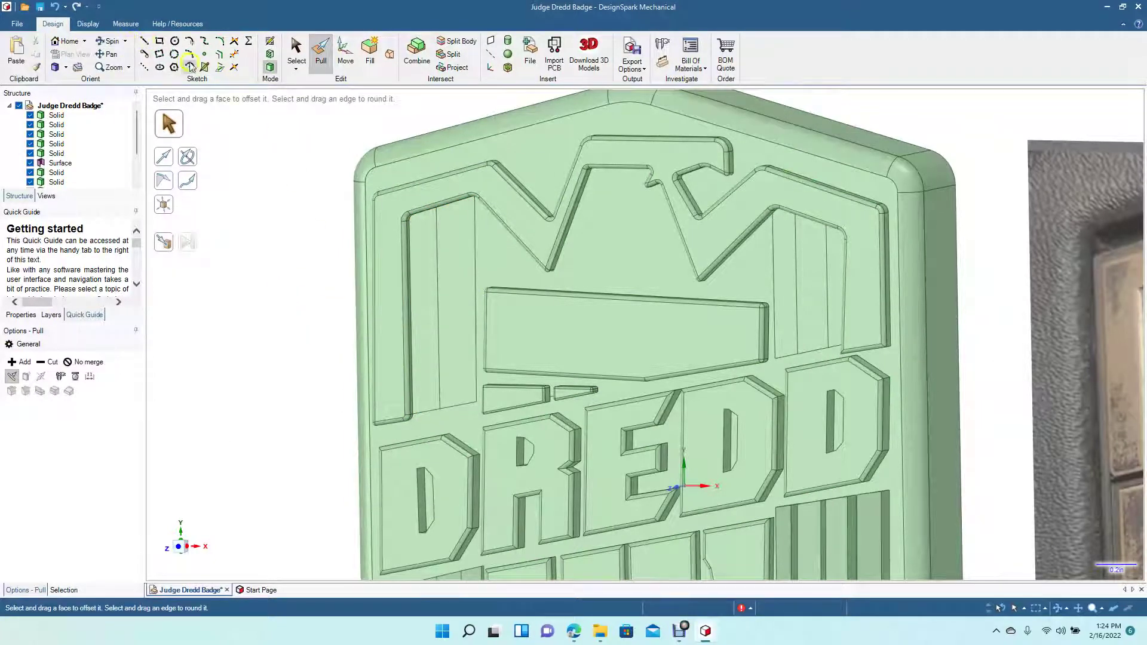
- In the top view, offset the vertical line between the two feather bars under the left wing by 0.010 in toward the badge's centre
left_click(66, 70)
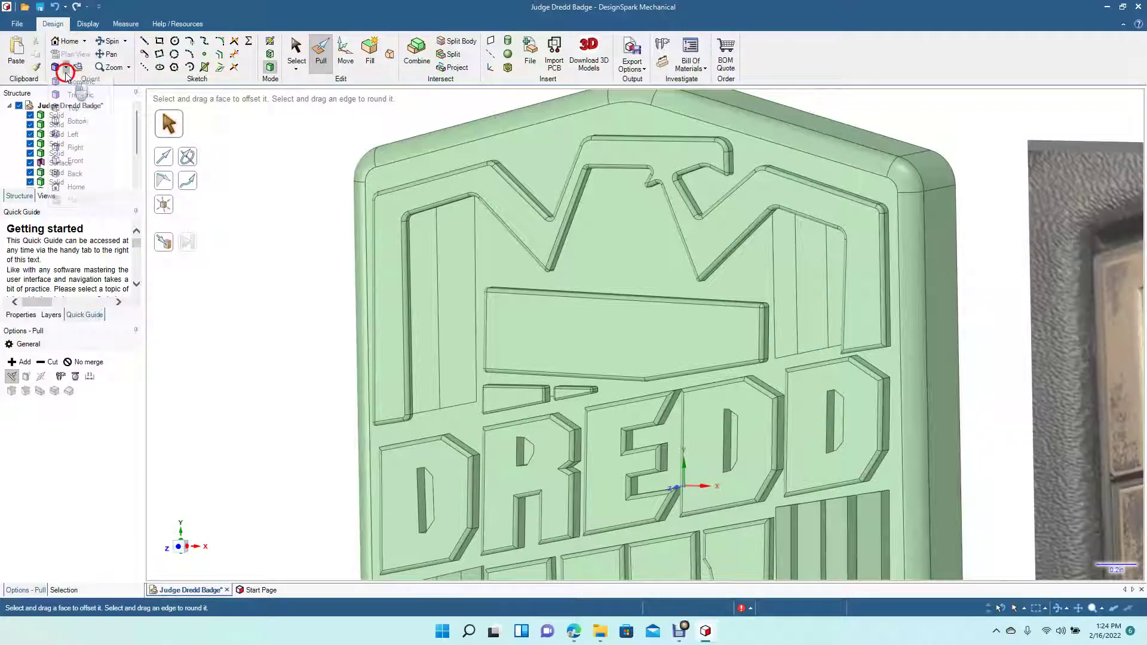
left_click(78, 106)
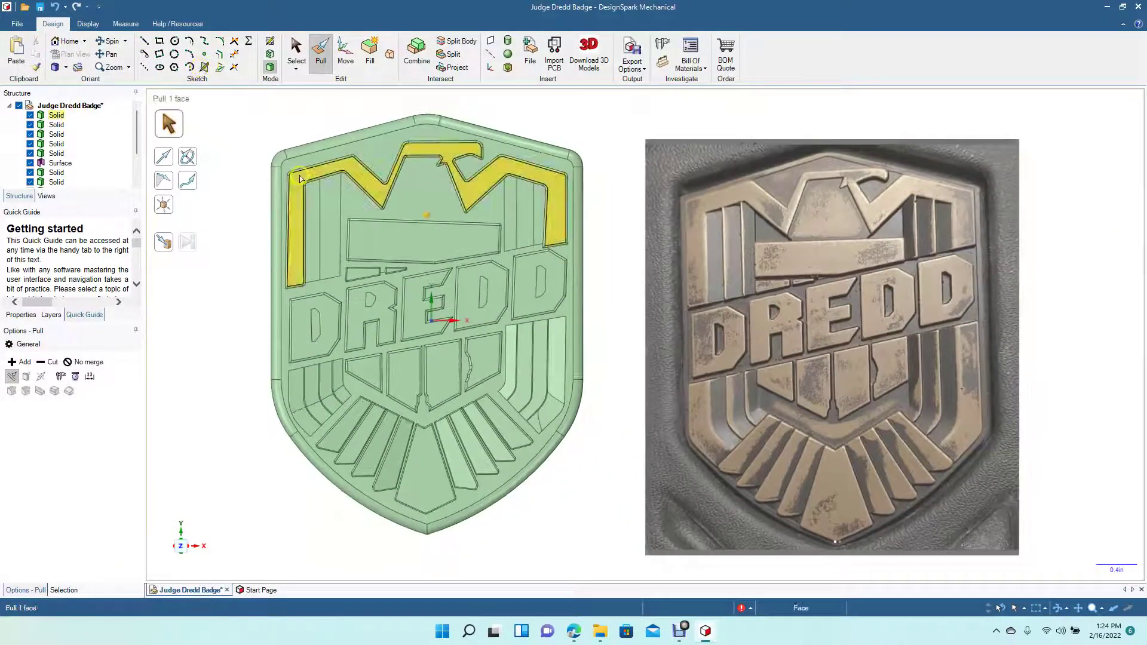
scroll(300, 178, "up", 5)
left_click(110, 53)
left_click_drag(225, 264, 614, 465)
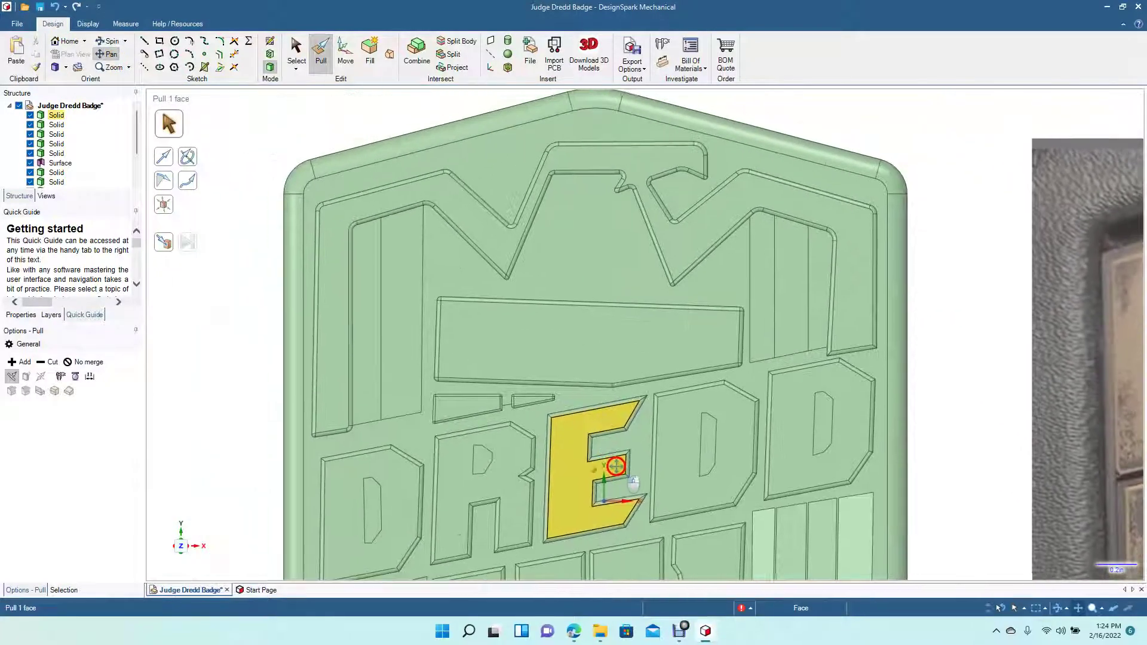
left_click(220, 54)
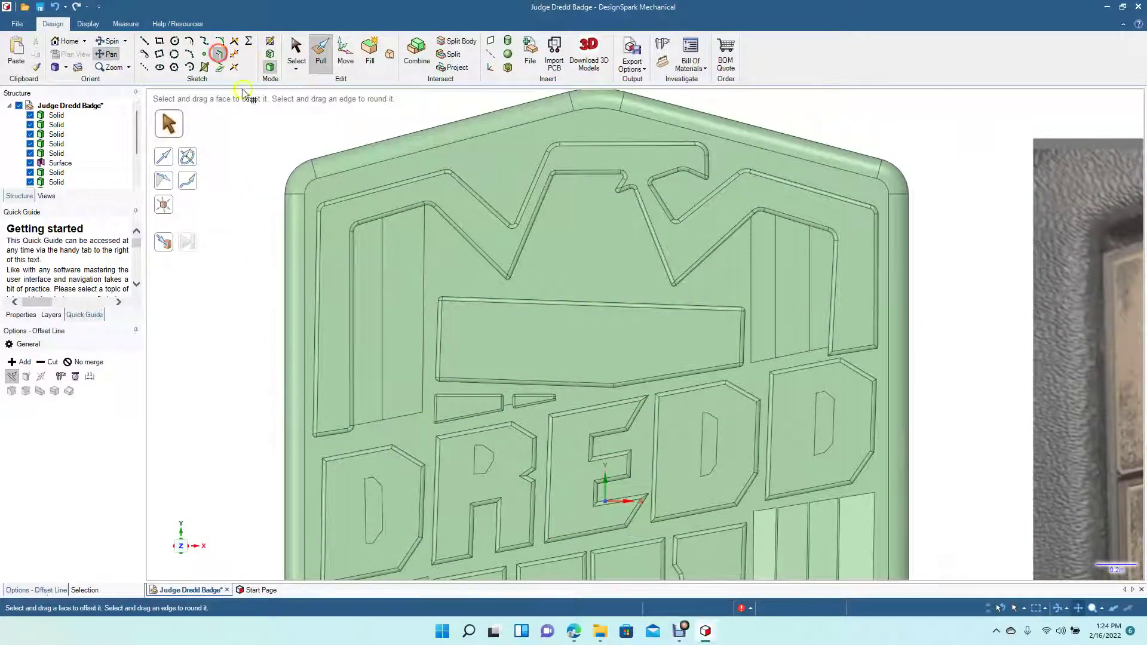
left_click(379, 263)
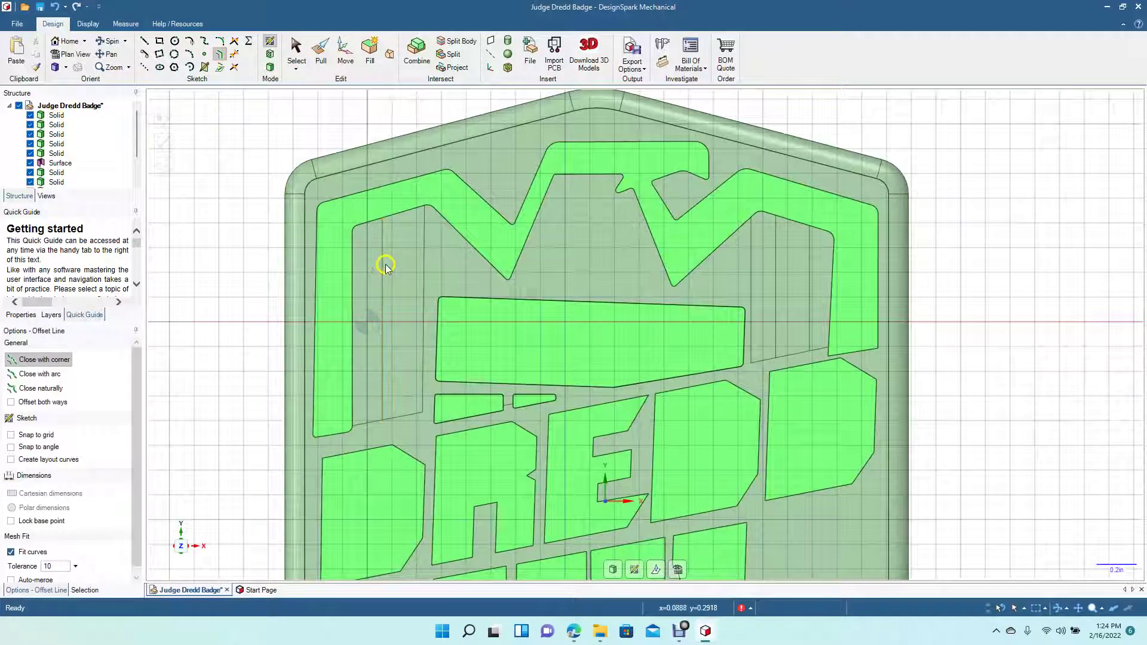
left_click(383, 267)
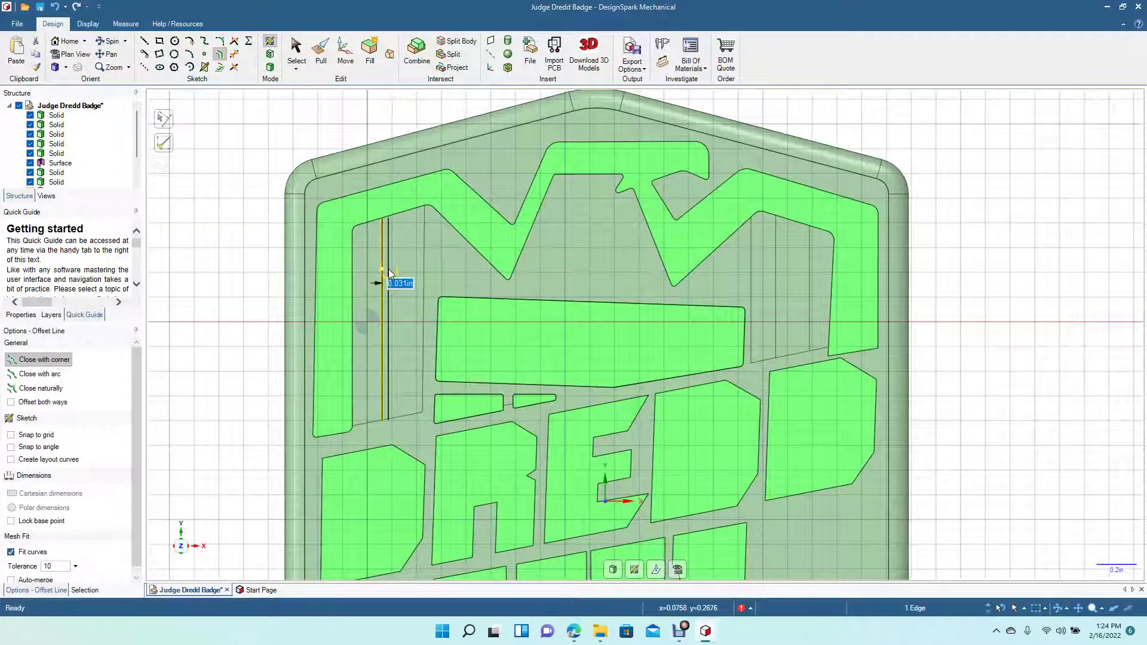
type("0")
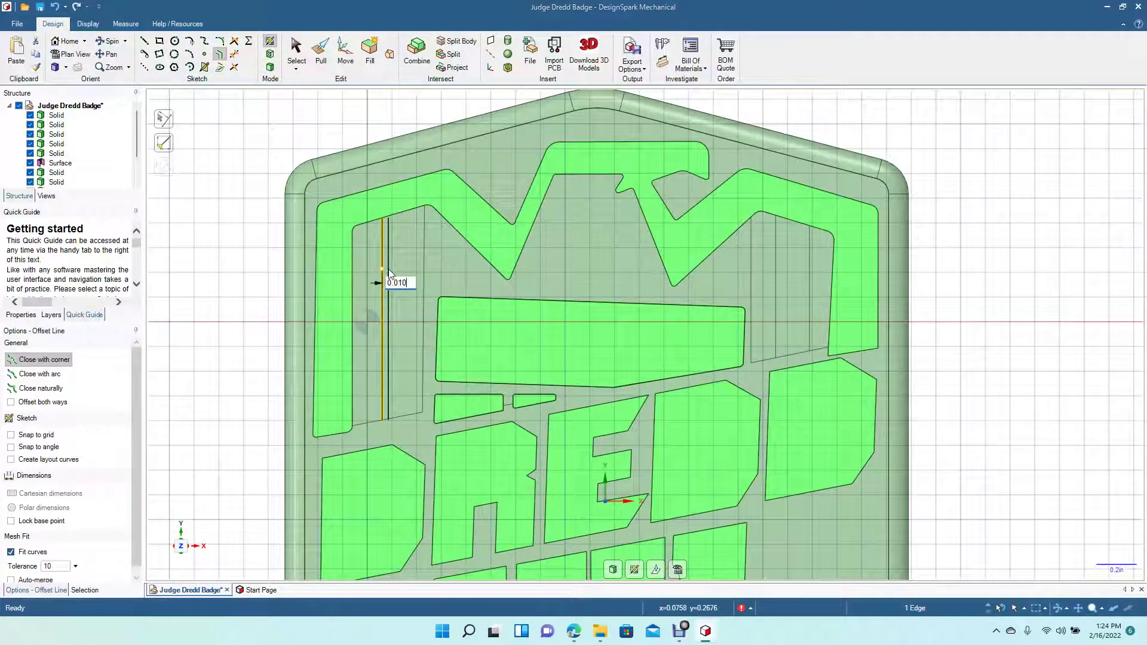
key("Return")
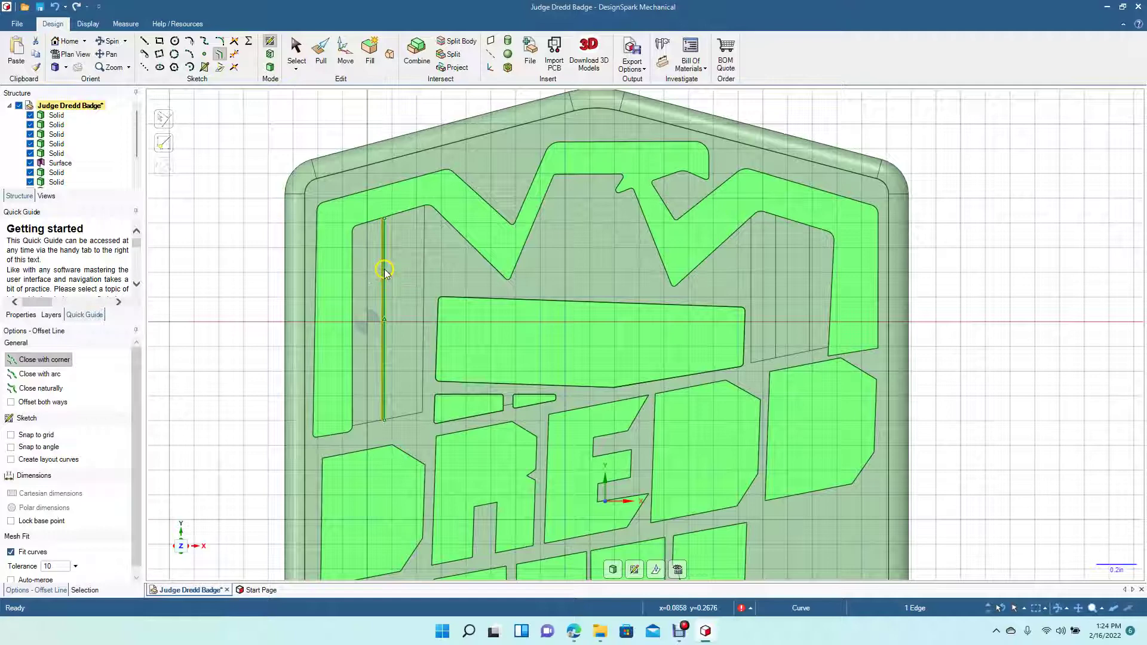
- Offset the innermost vertical line under the left wing by 0.01 in toward the badge's centre
left_click(424, 274)
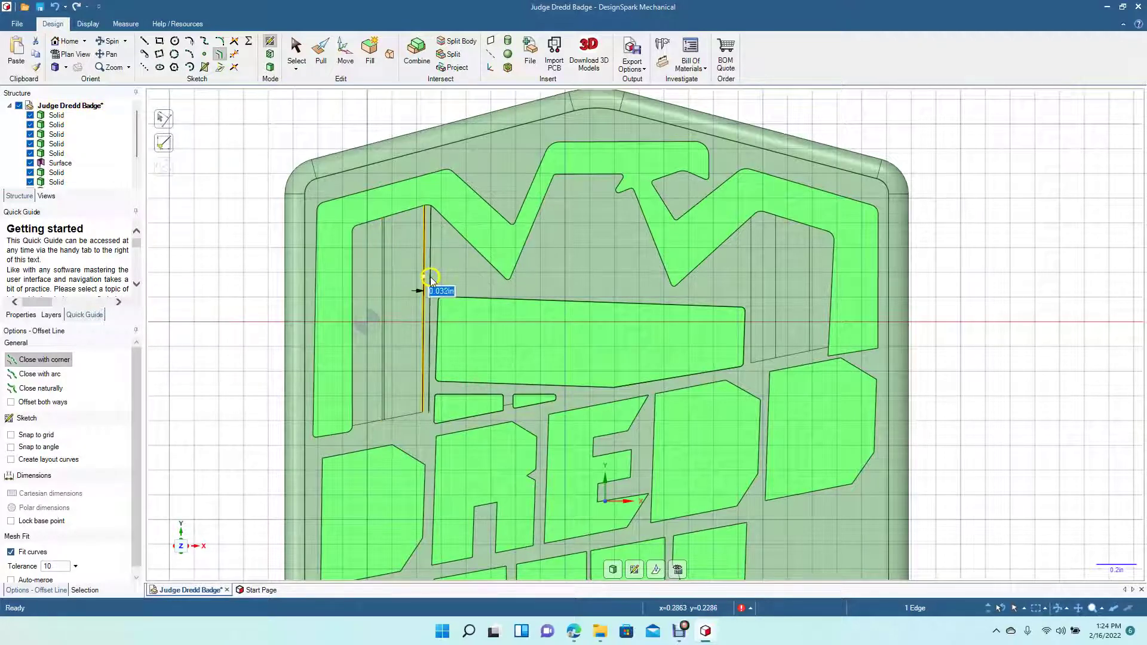
type("0.01")
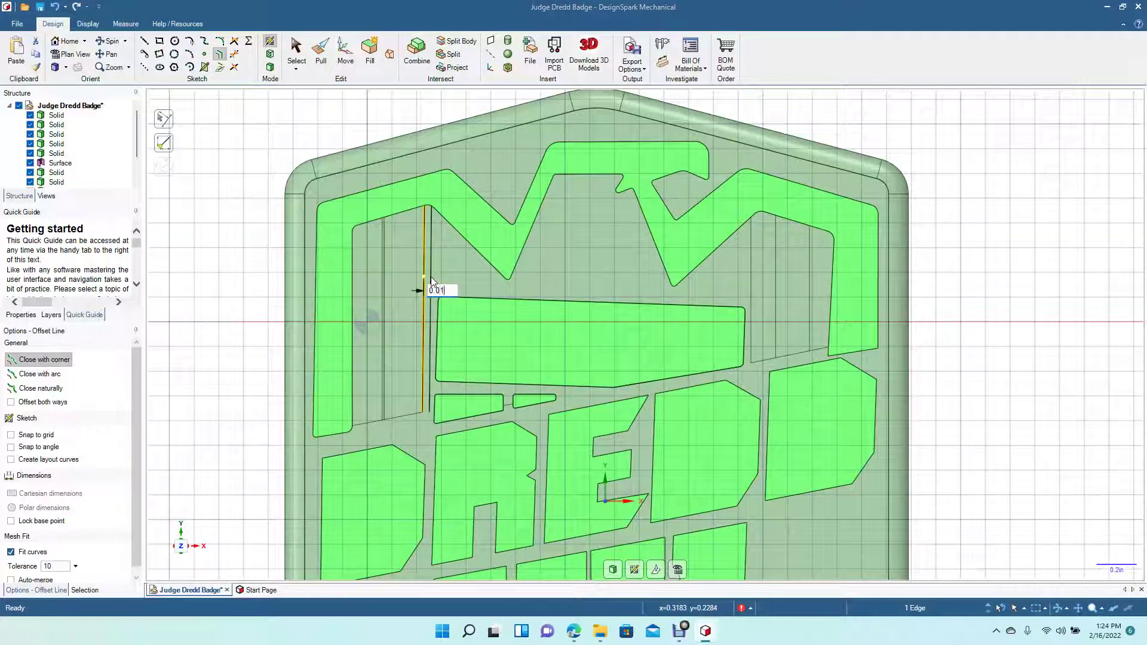
key("Return")
left_click(248, 242)
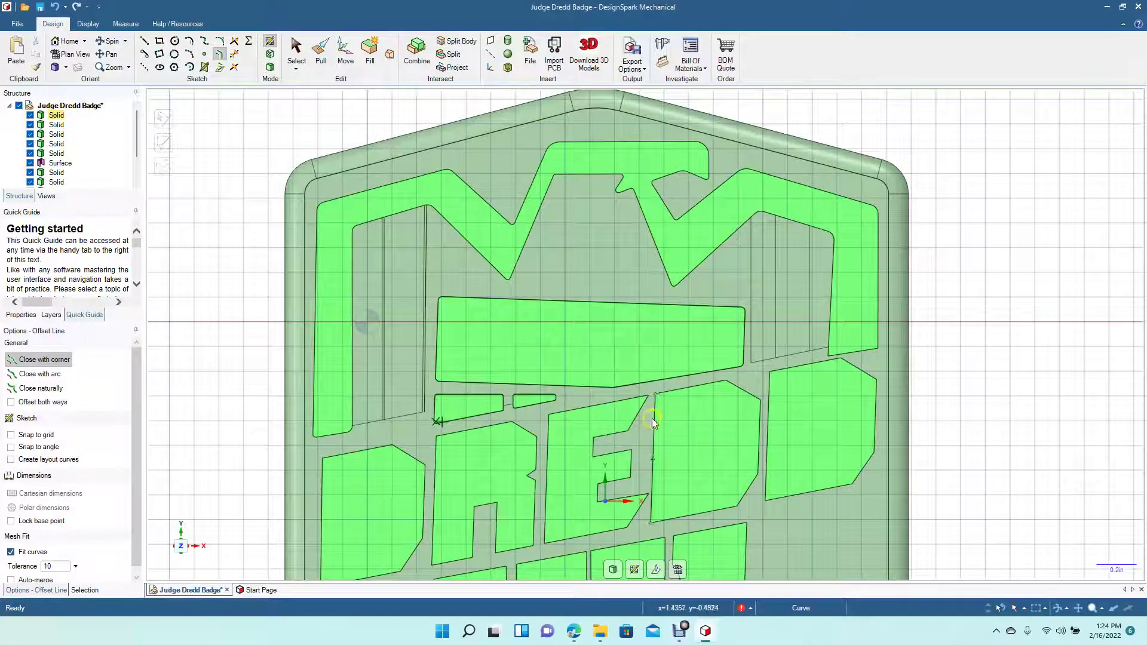
- Offset the outermost and middle vertical lines under the right wing by 0.01 in each, away from the badge's centre
left_click(807, 279)
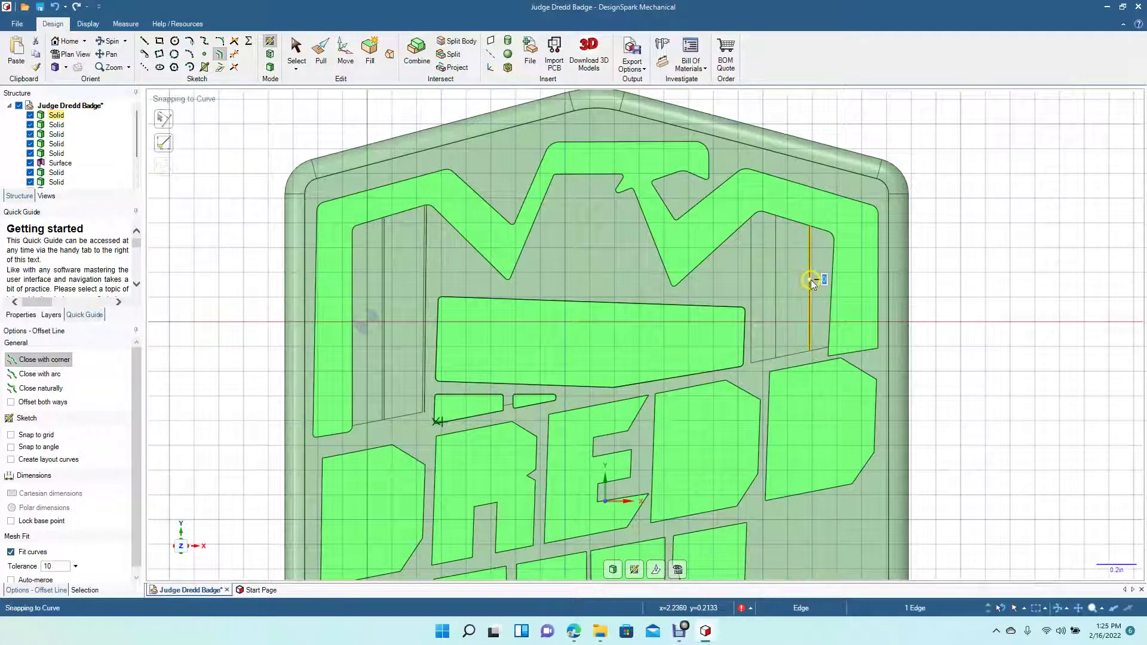
type("0.0")
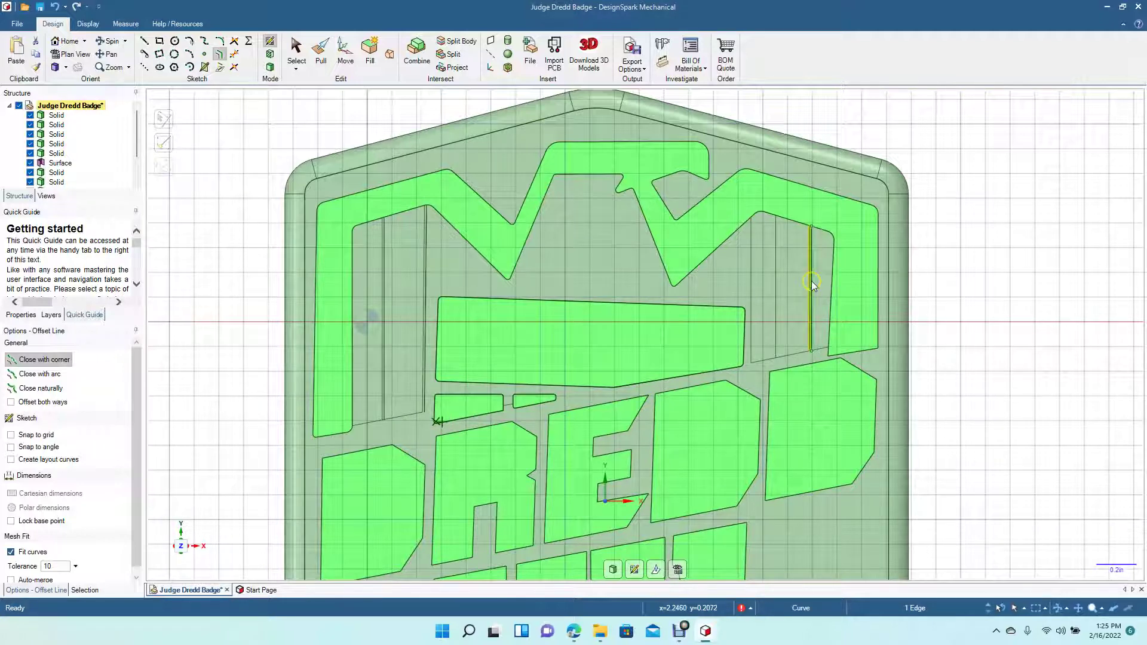
left_click(776, 283)
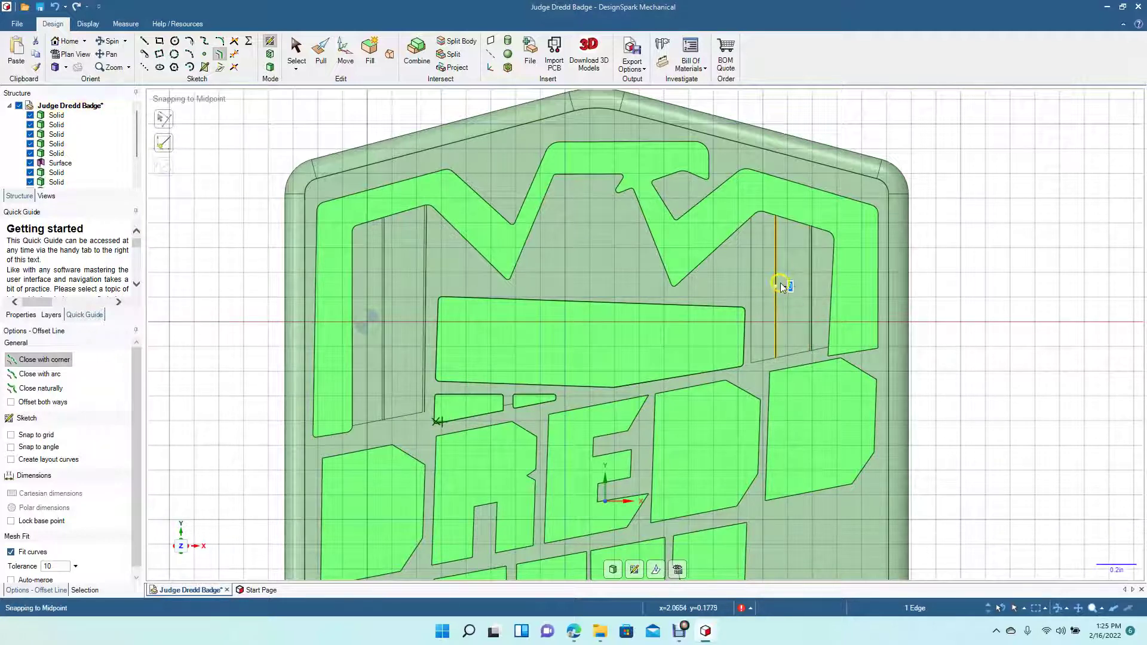
type("0.01")
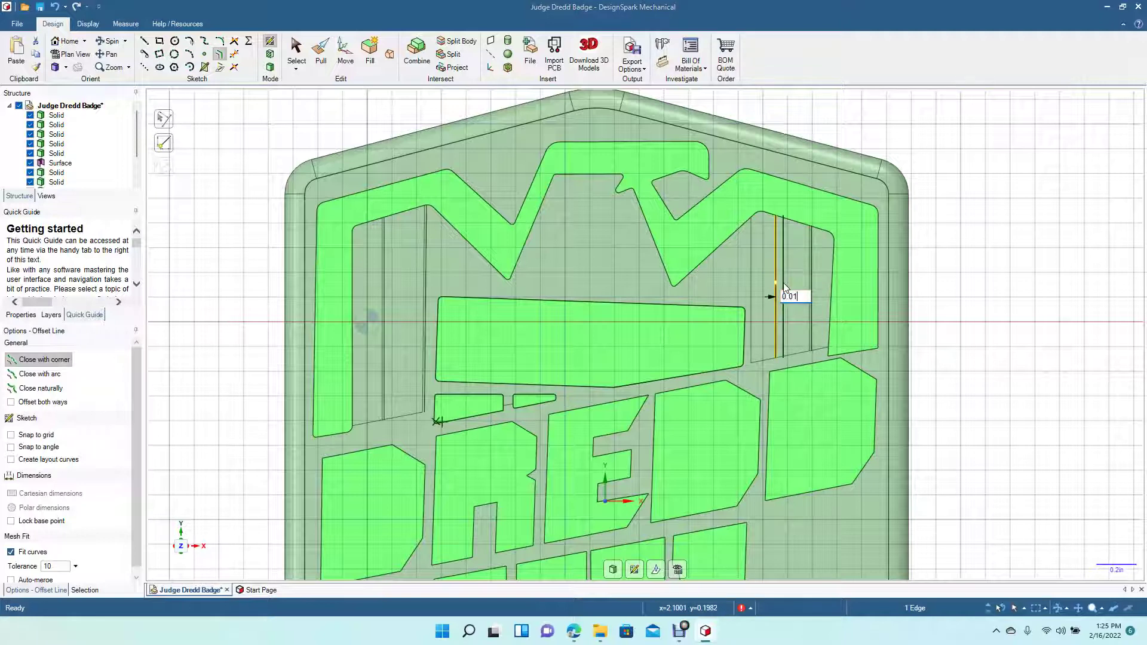
left_click(764, 283)
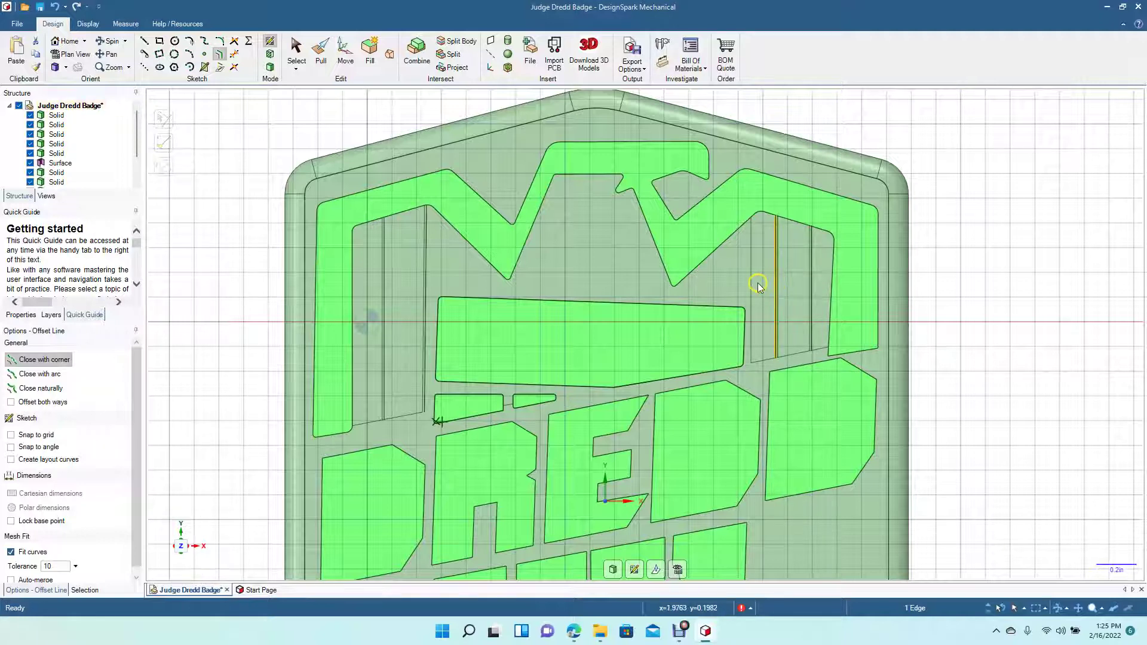
- Offset the innermost vertical line under the right wing by 0.010 in toward the badge's centre
left_click(752, 285)
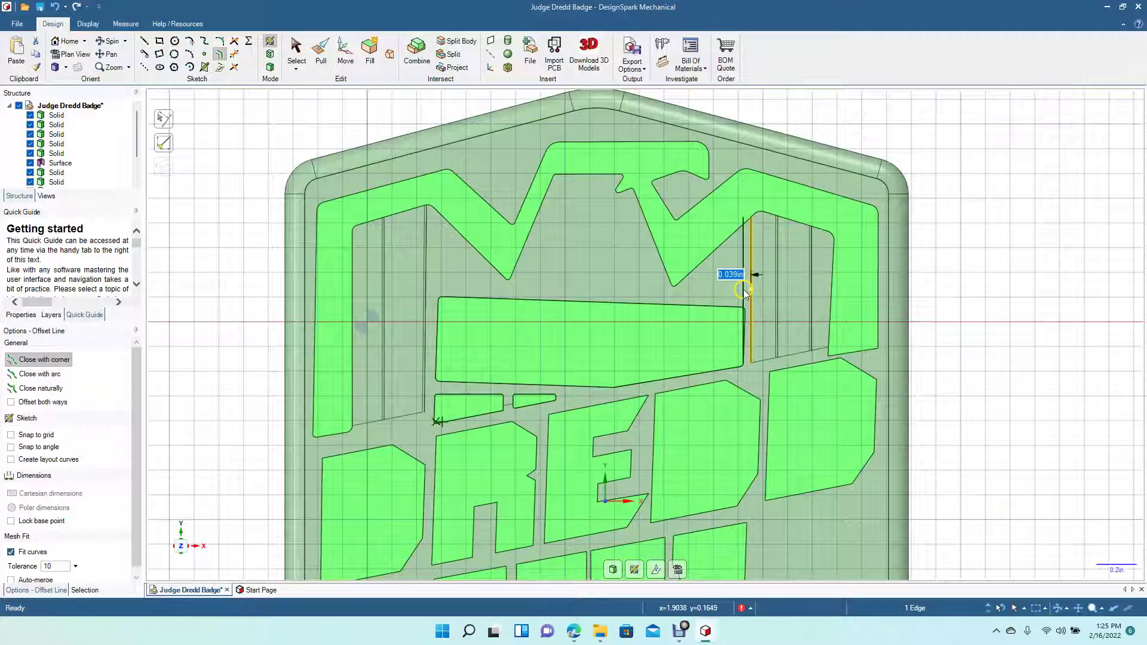
type("0.")
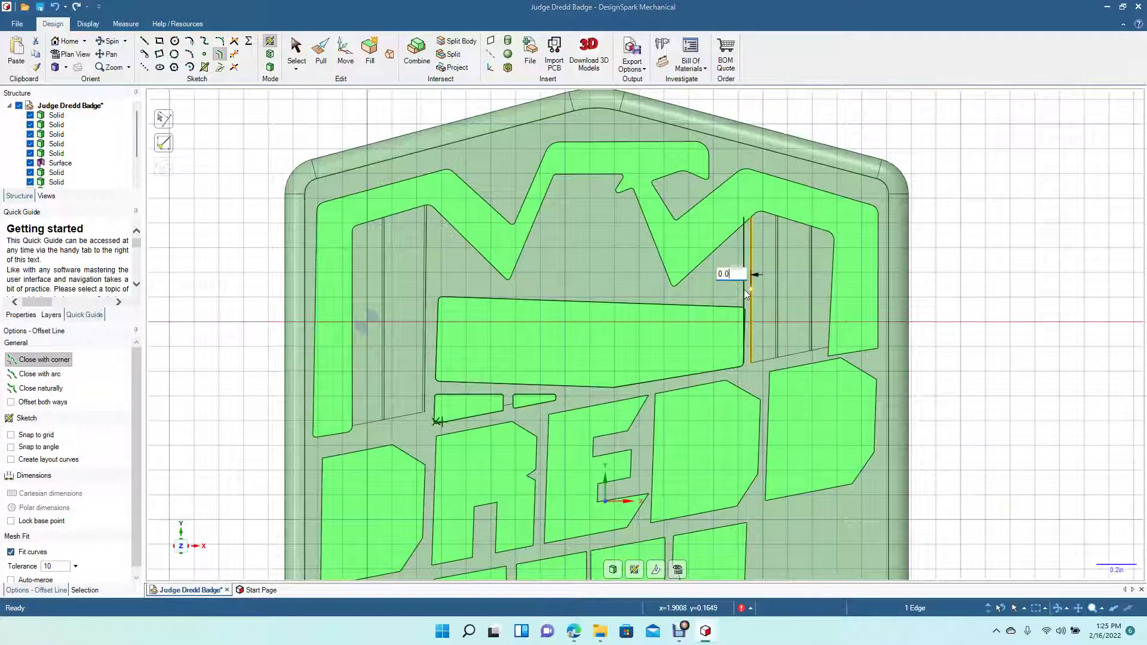
type("01")
key("Return")
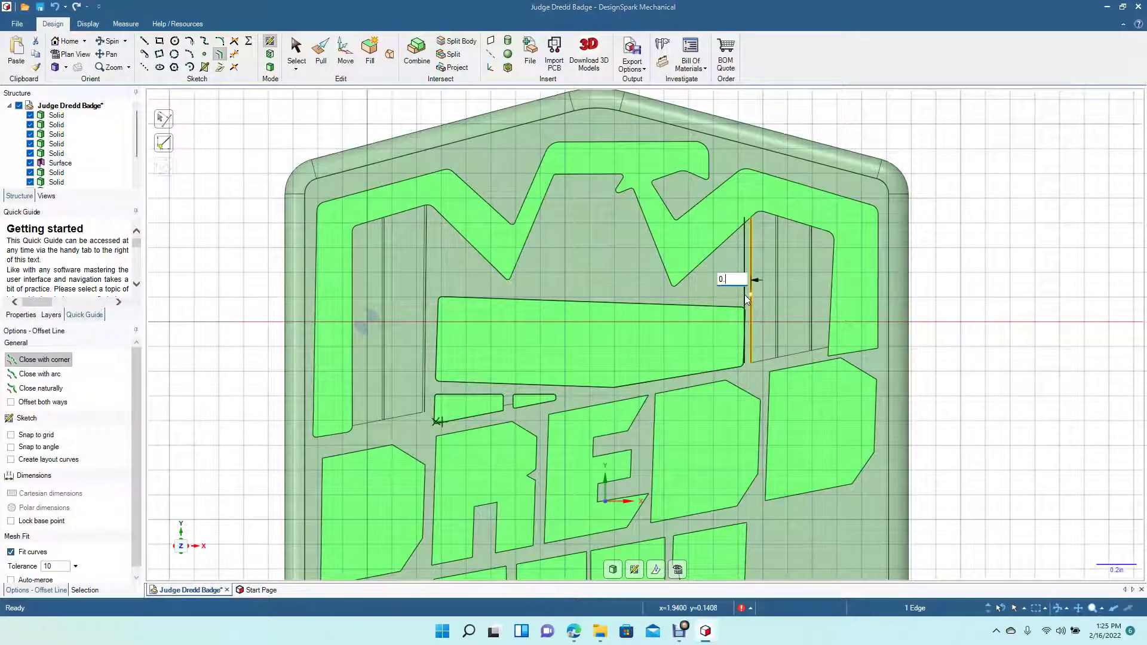
type("0.010")
key("Return")
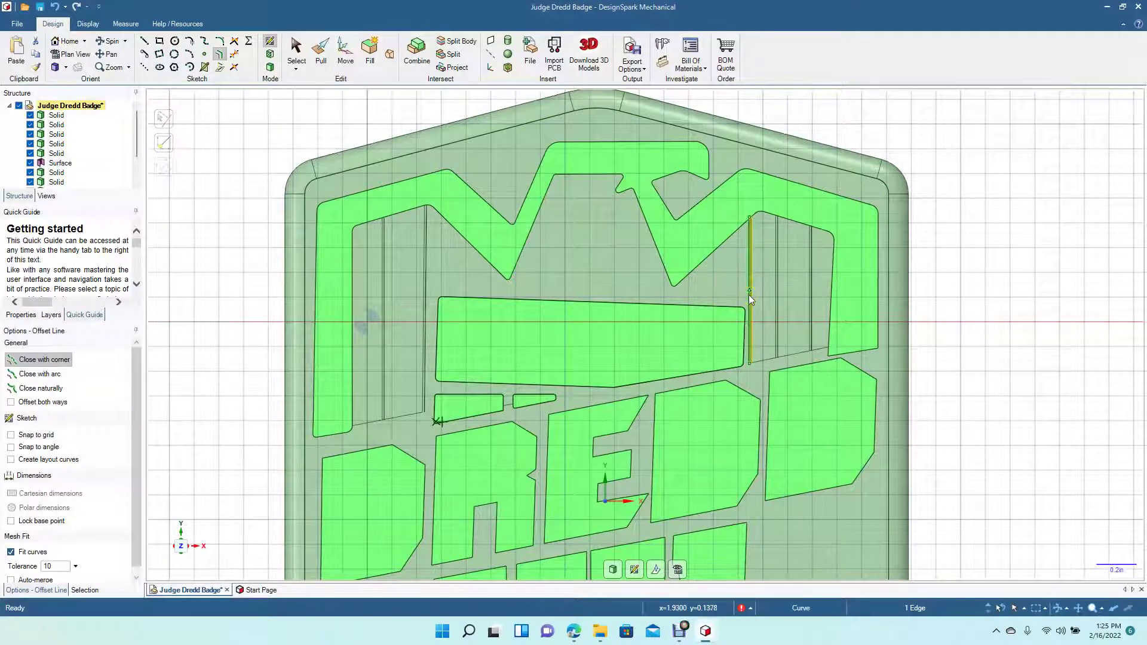
- Delete the slanted segment between the innermost and middle line pairs under the right wing
left_click(295, 51)
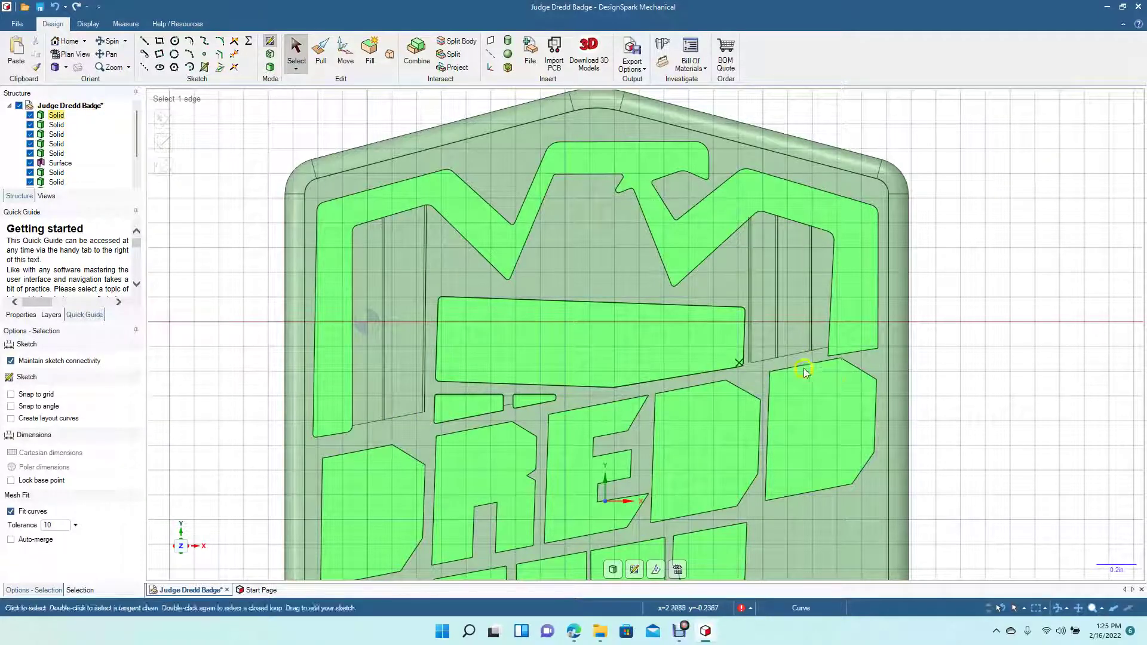
scroll(775, 363, "up", 3)
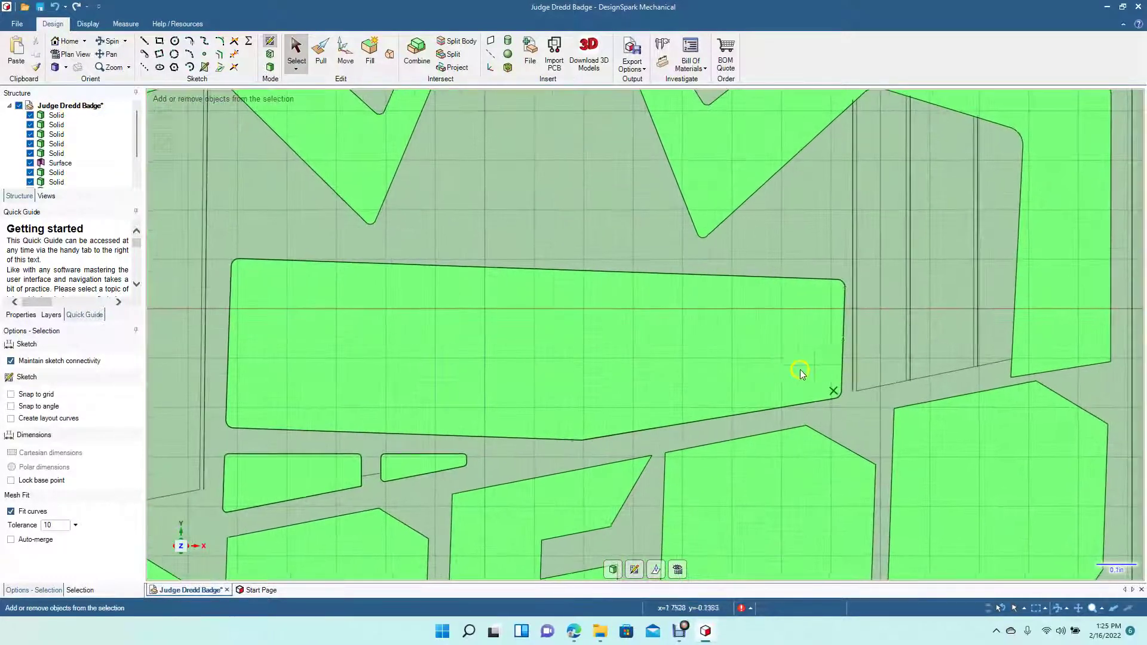
left_click(868, 393)
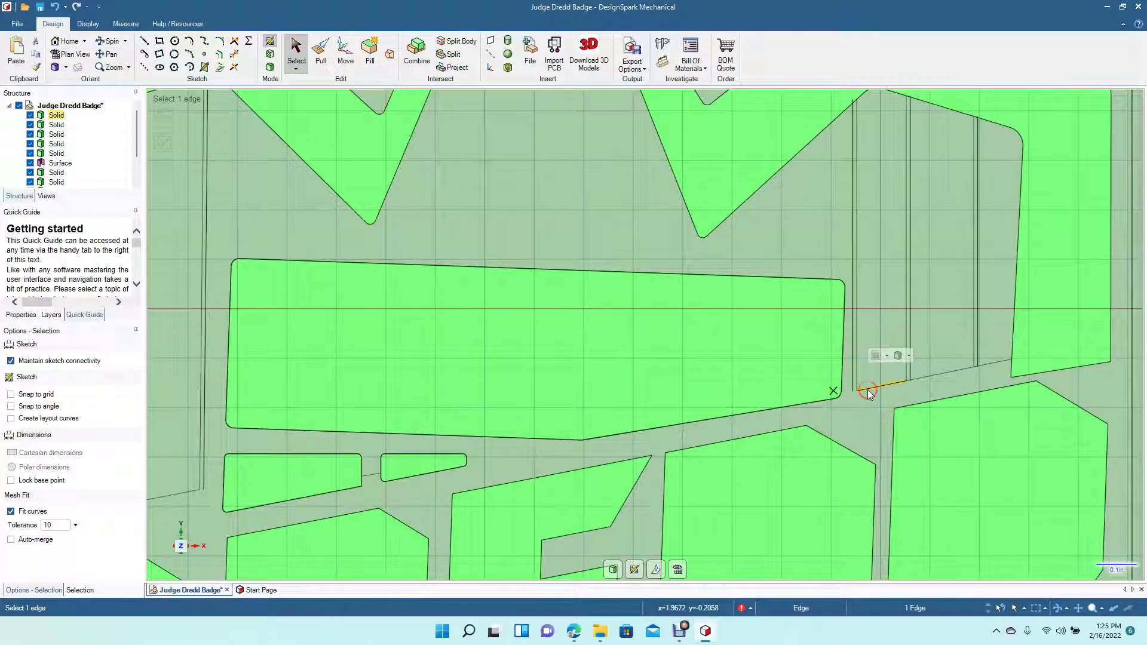
key("Delete")
- Try to select the remaining slanted segments under the right wing for deletion within the sketch
left_click(944, 376)
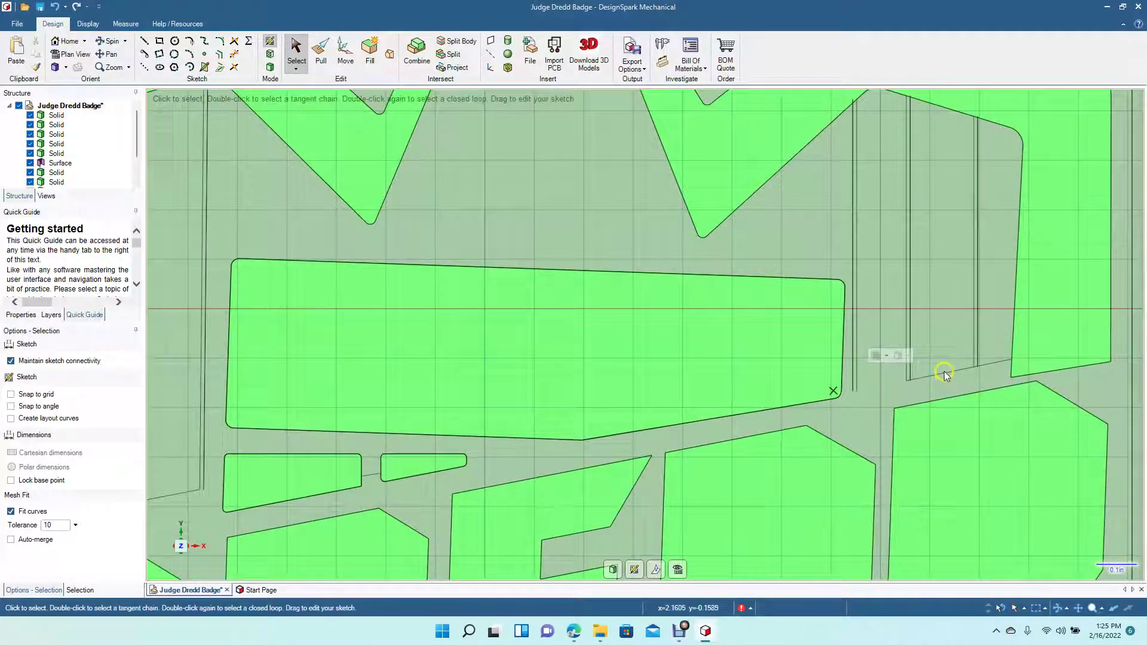
left_click(929, 377)
left_click(948, 373)
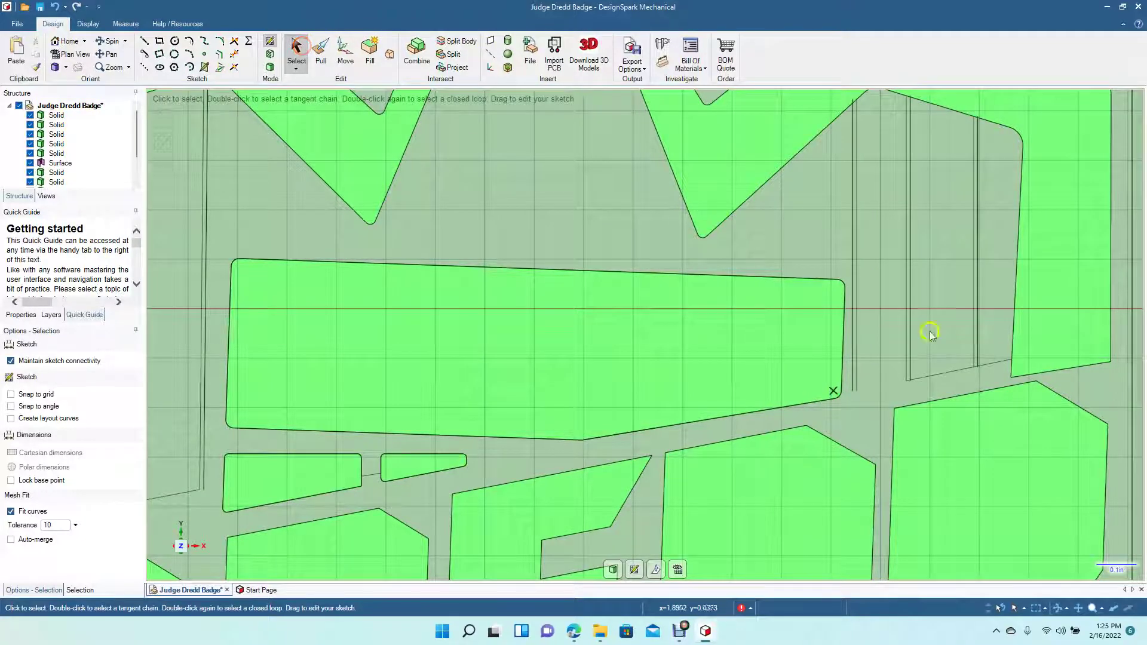
left_click(1005, 360)
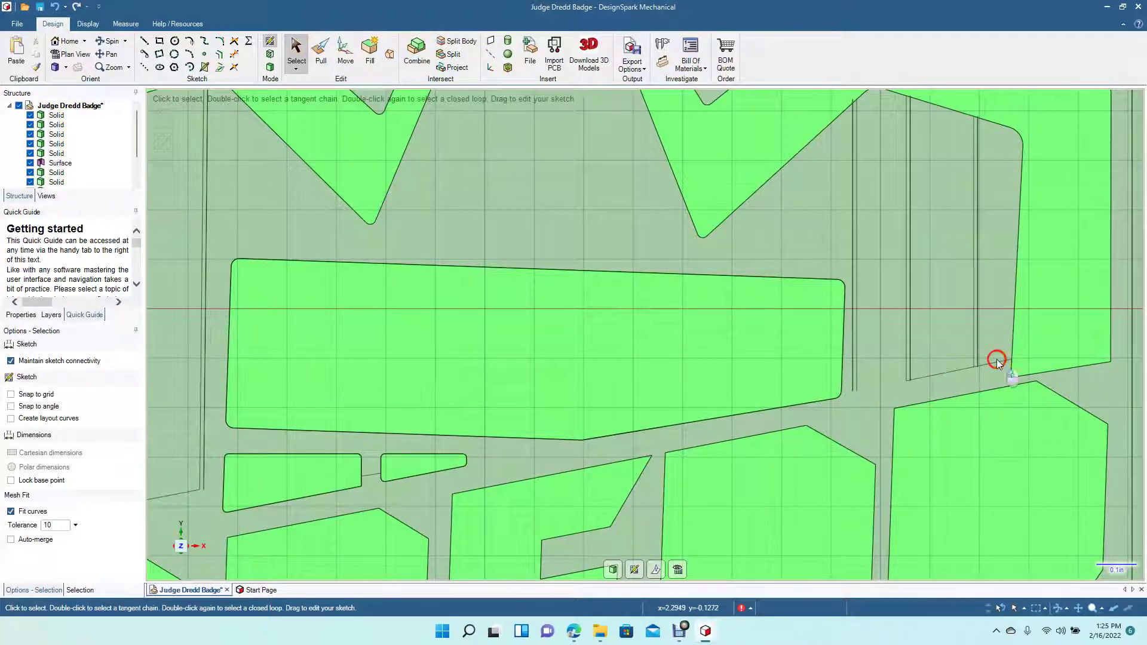
- Leave the sketch for 3D mode and delete the two remaining slanted segments between the right wing's vertical lines and its inner side edge
left_click(268, 67)
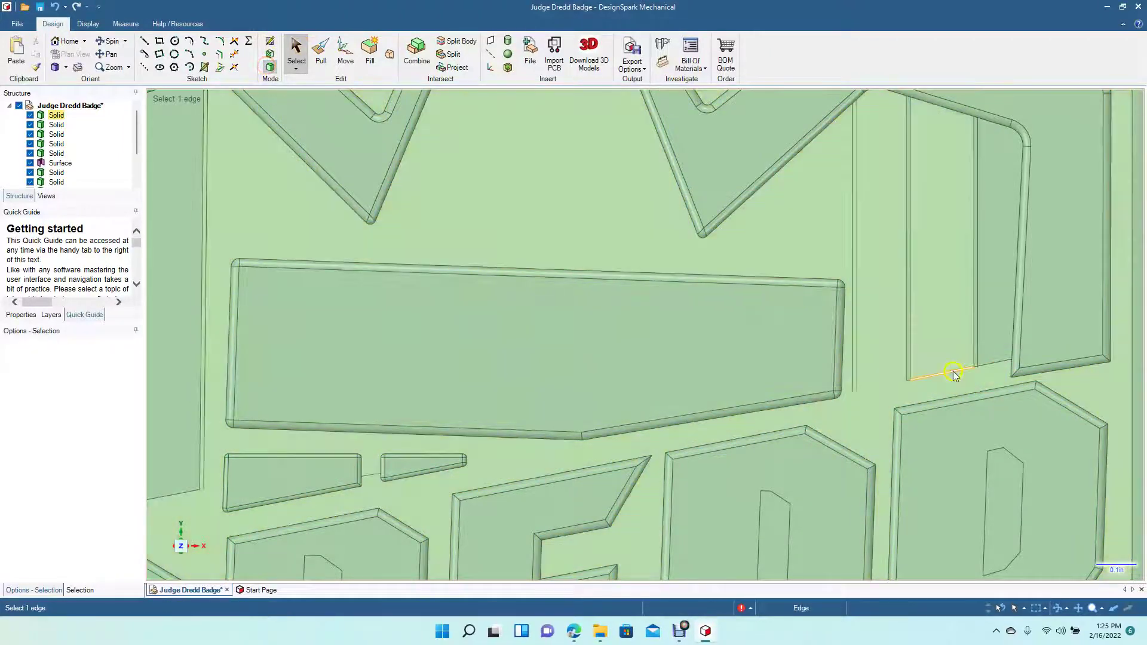
left_click(952, 371)
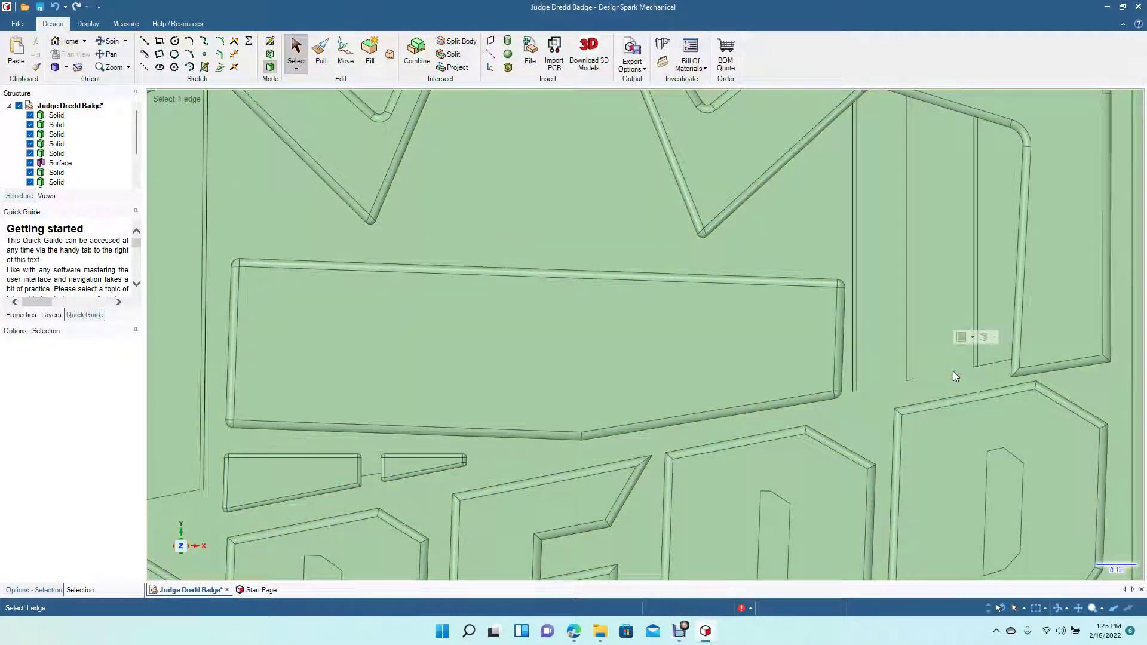
left_click(993, 364)
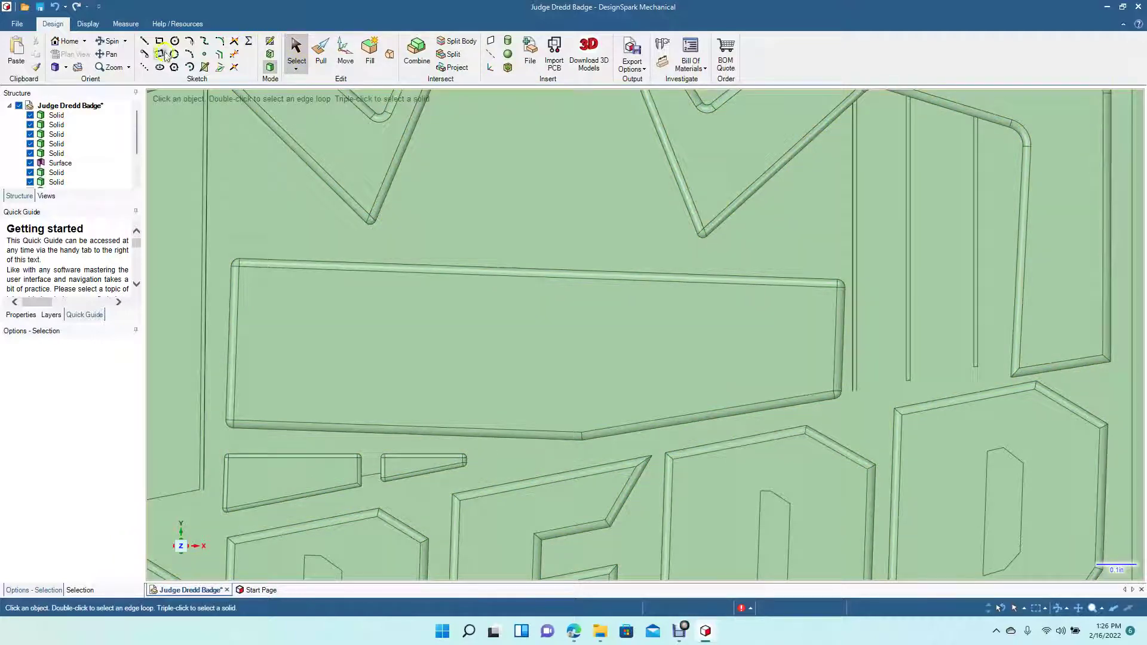
left_click(144, 41)
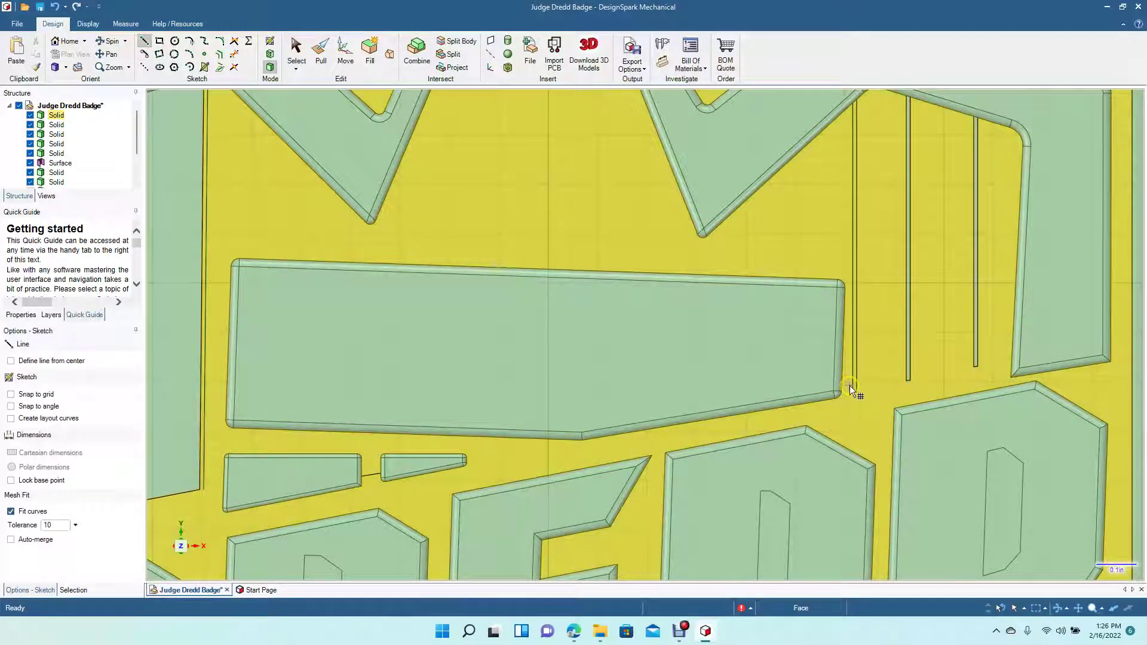
left_click(849, 385)
left_click(850, 385)
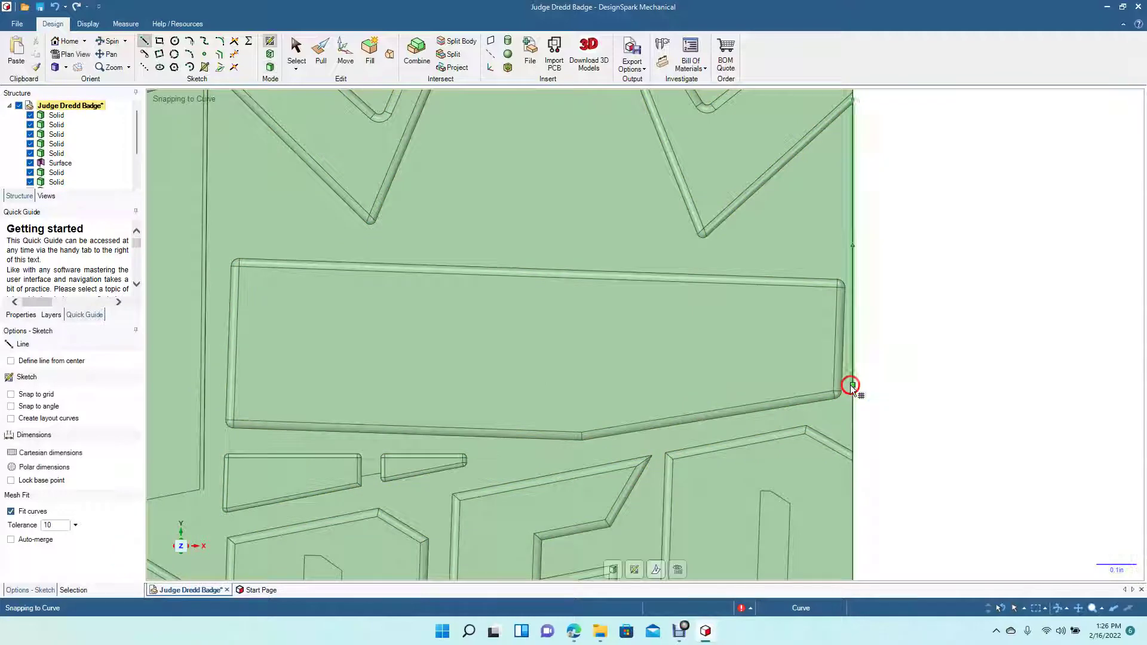
left_click(270, 66)
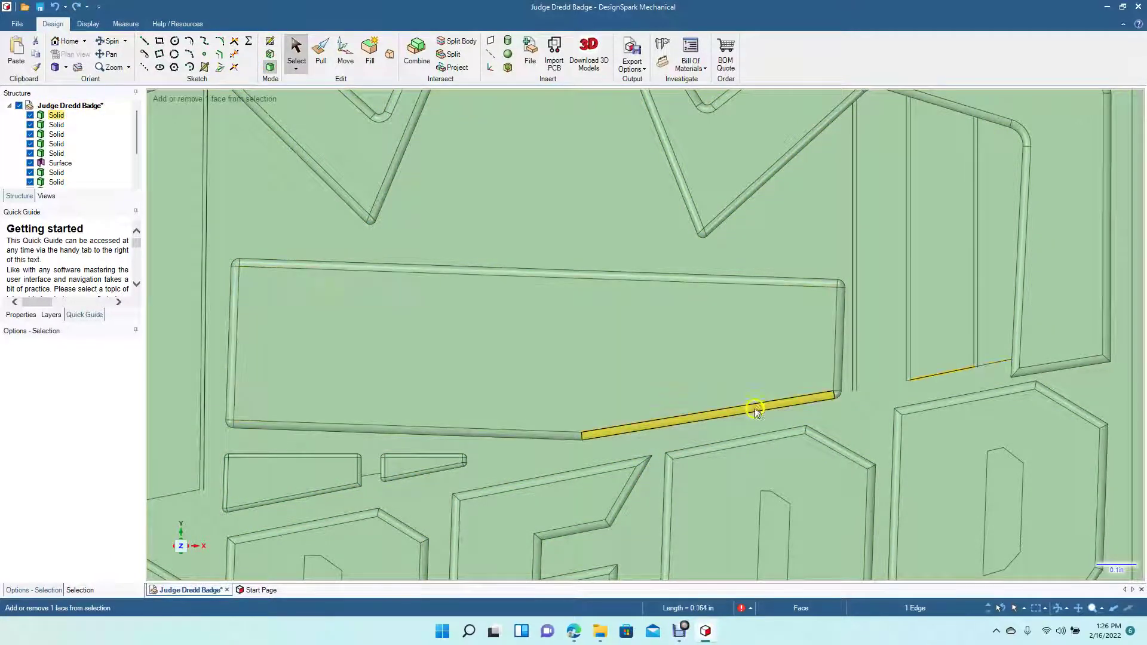
- Sketch a short 0.010 in line closing the lower end of the innermost strip under the right wing
left_click(748, 403)
key("k")
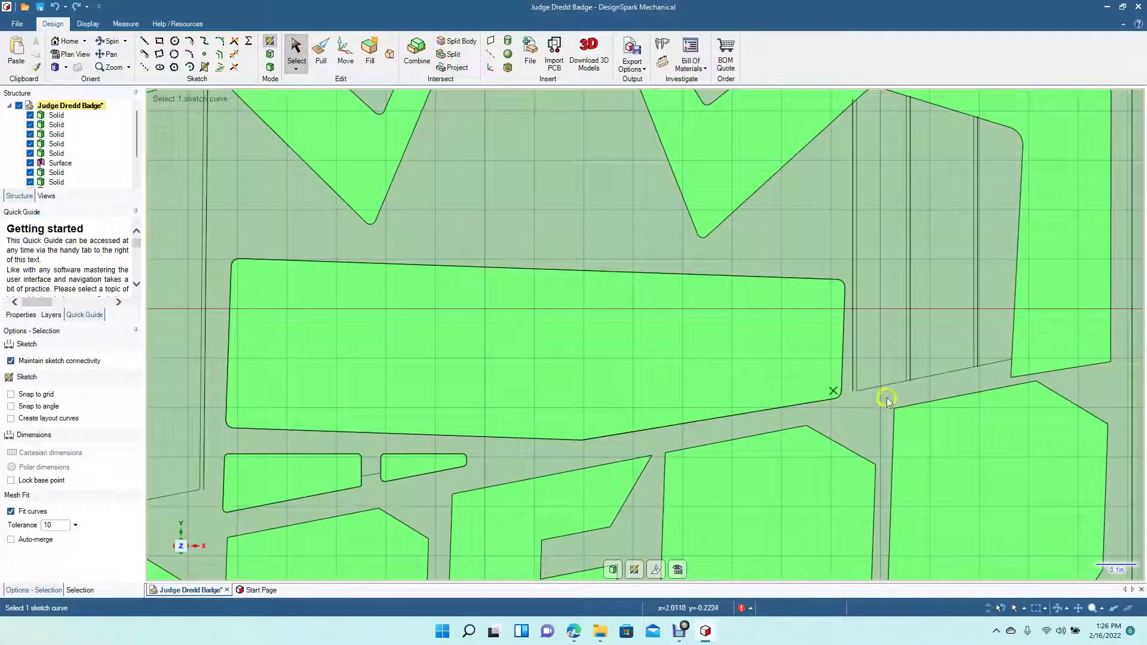
scroll(863, 395, "up", 3)
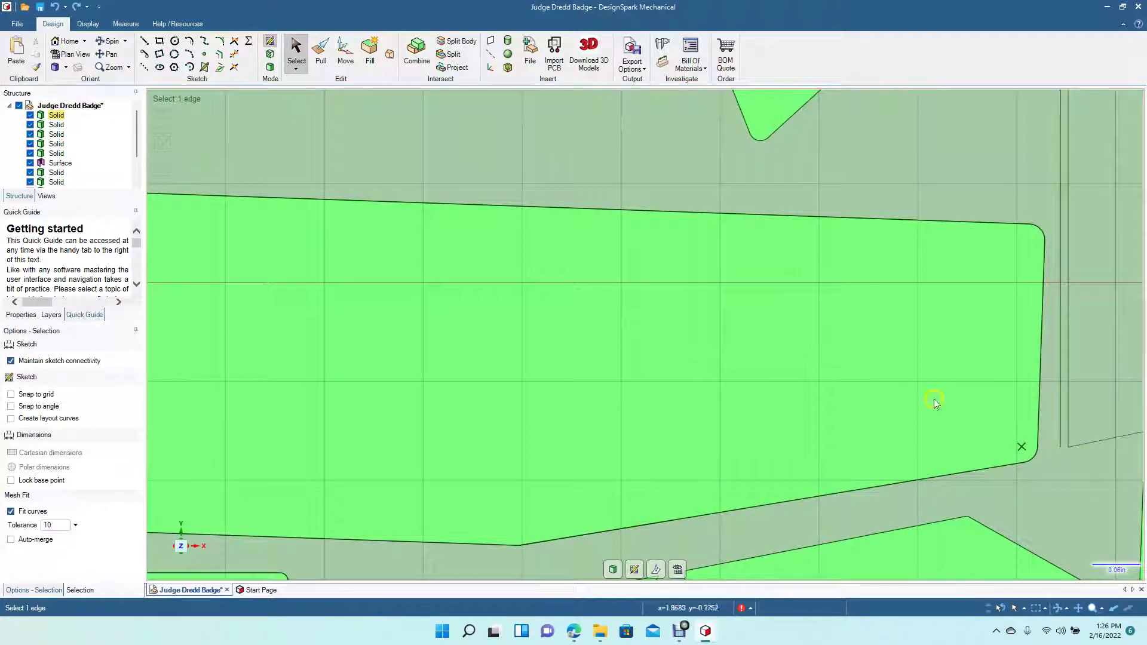
left_click(146, 42)
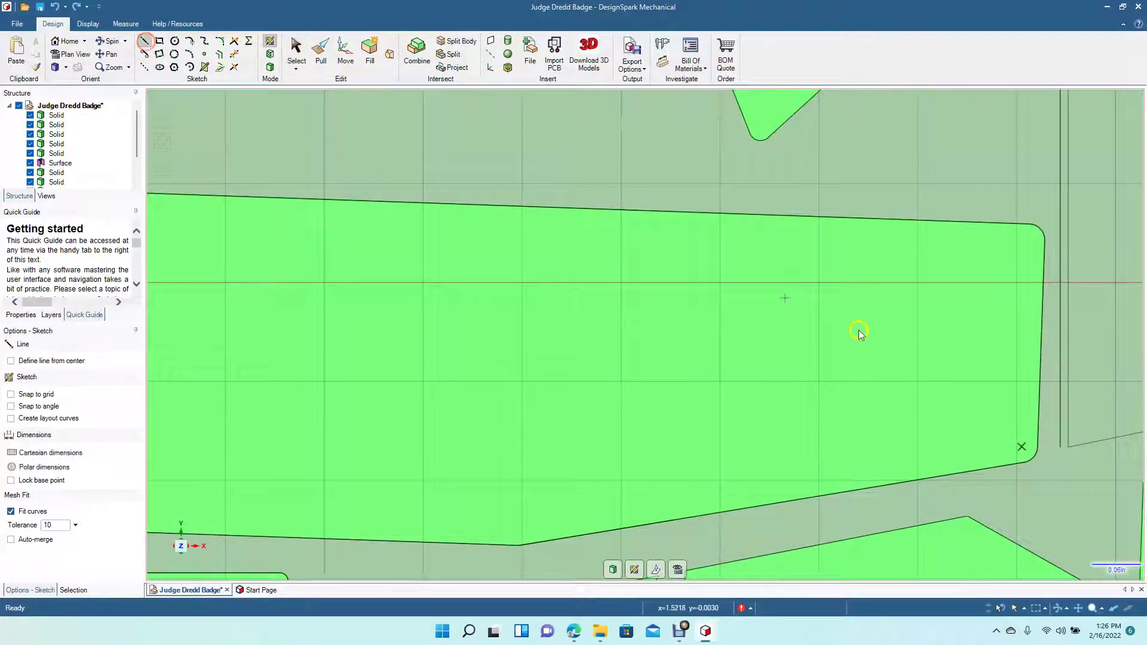
left_click(1068, 448)
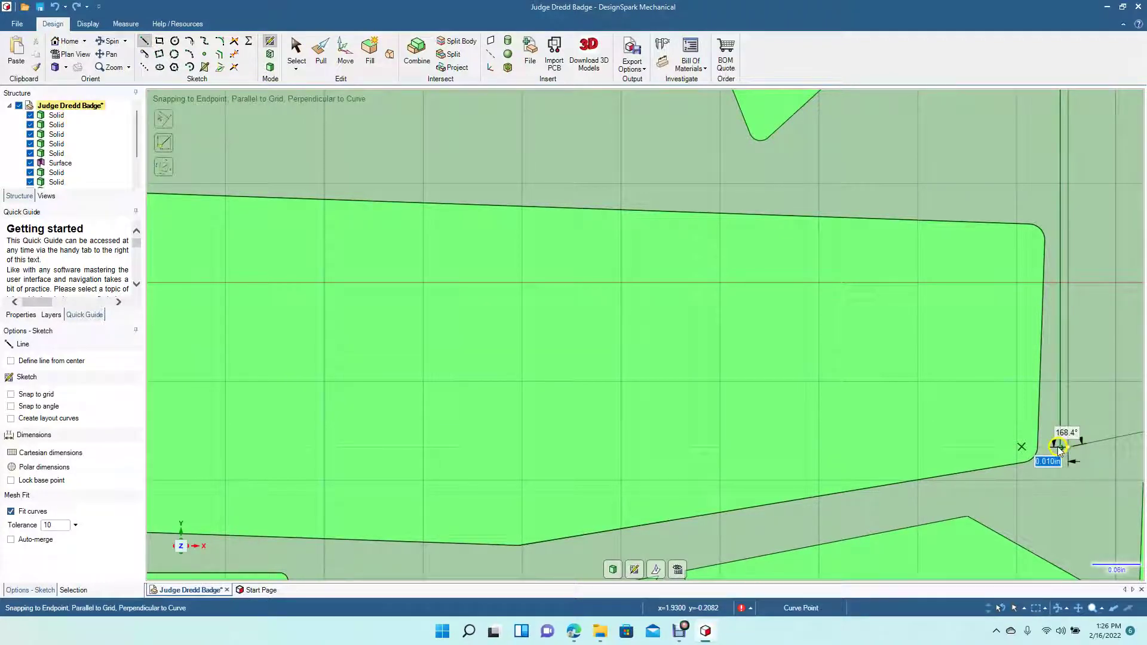
left_click(295, 47)
- Try to pull the two wide faces between the vertical lines under the left wing in 3D mode
left_click(109, 58)
mouse_move(538, 315)
left_mouse_down()
mouse_move(187, 310)
mouse_move(145, 344)
left_mouse_up()
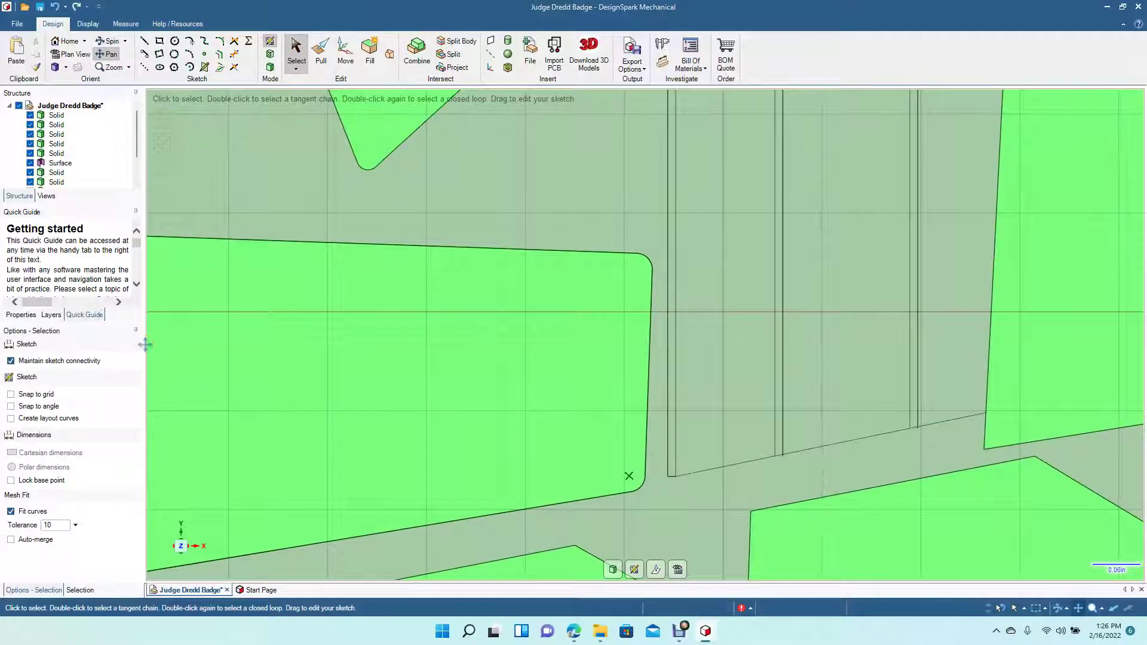
scroll(144, 344, "down", 8)
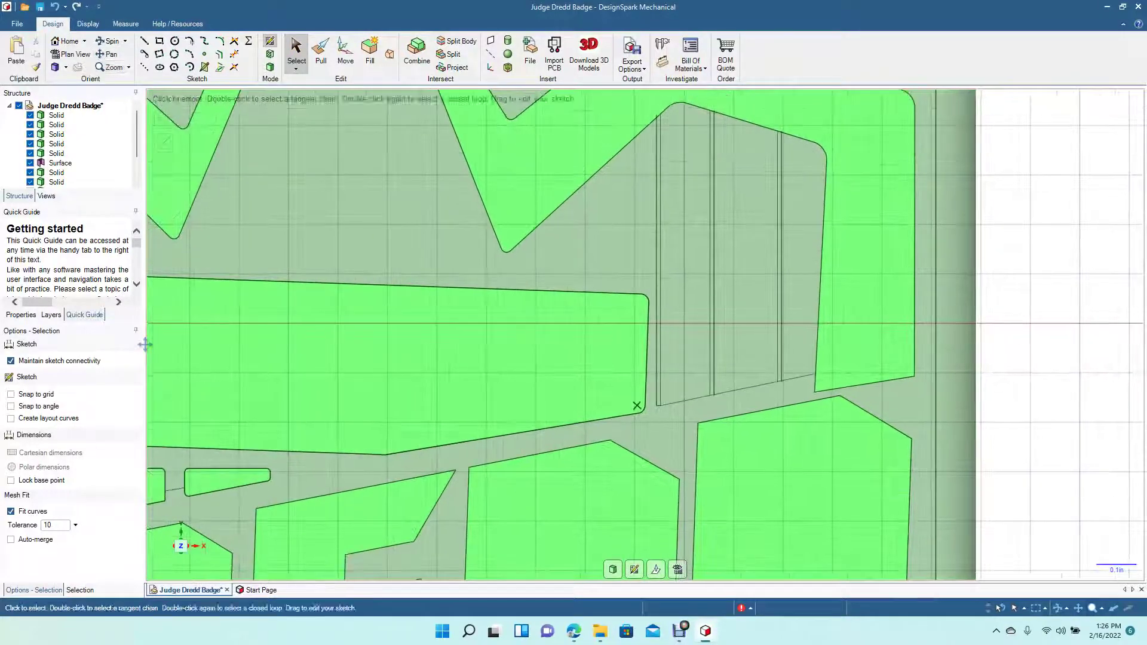
scroll(145, 344, "down", 3)
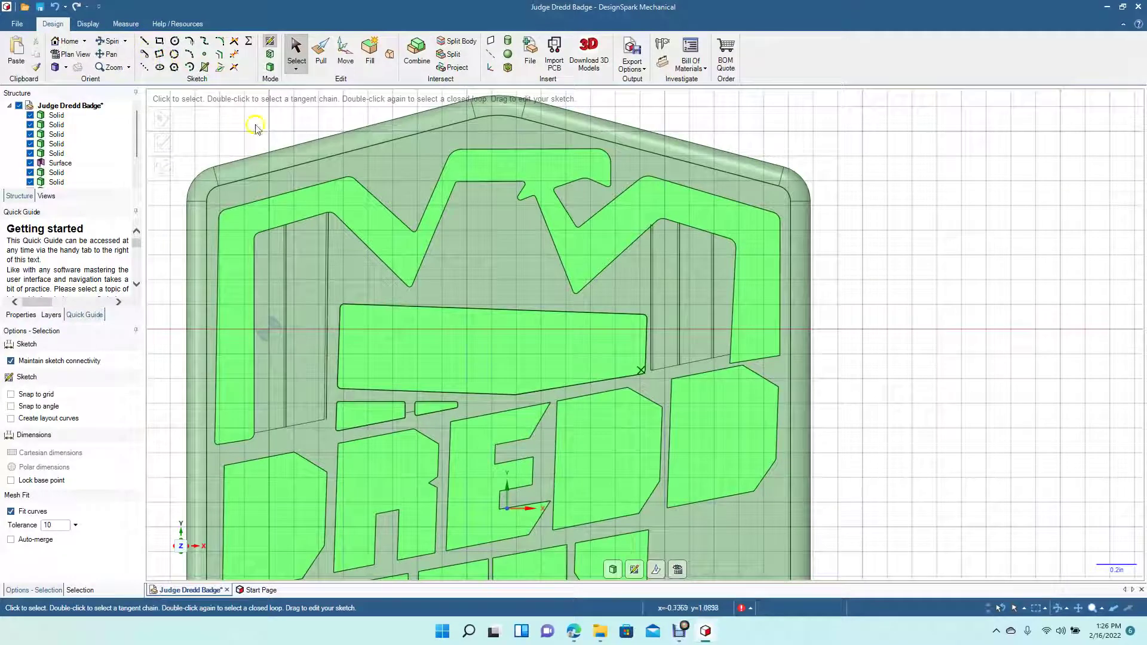
left_click(321, 53)
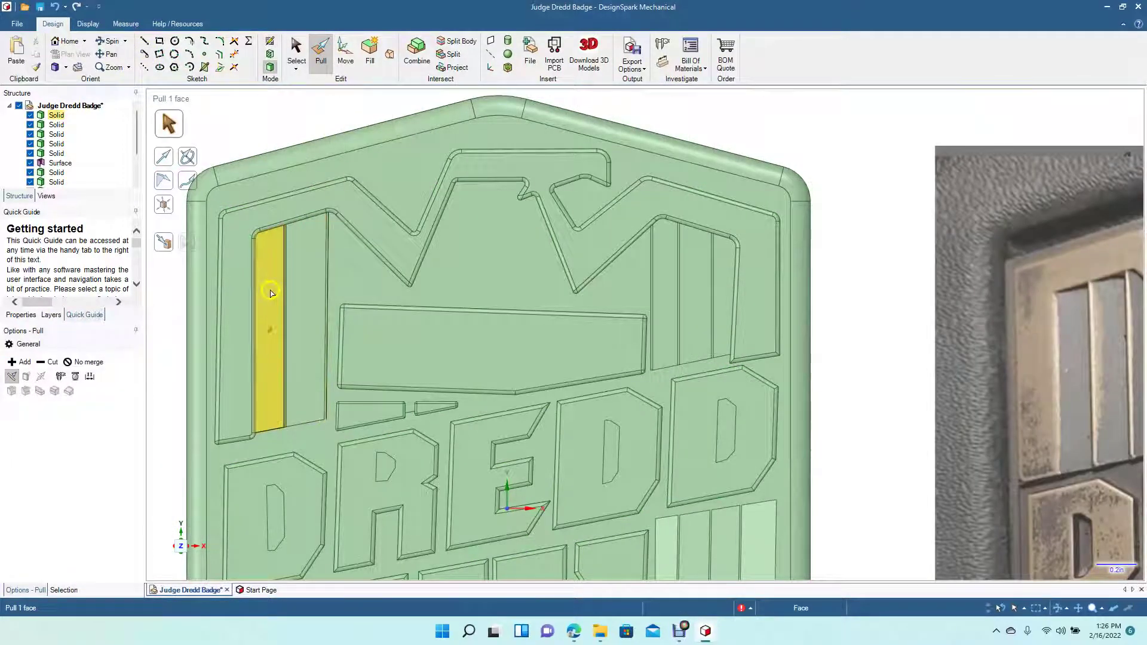
left_click(269, 289)
left_click(305, 315, "ctrl")
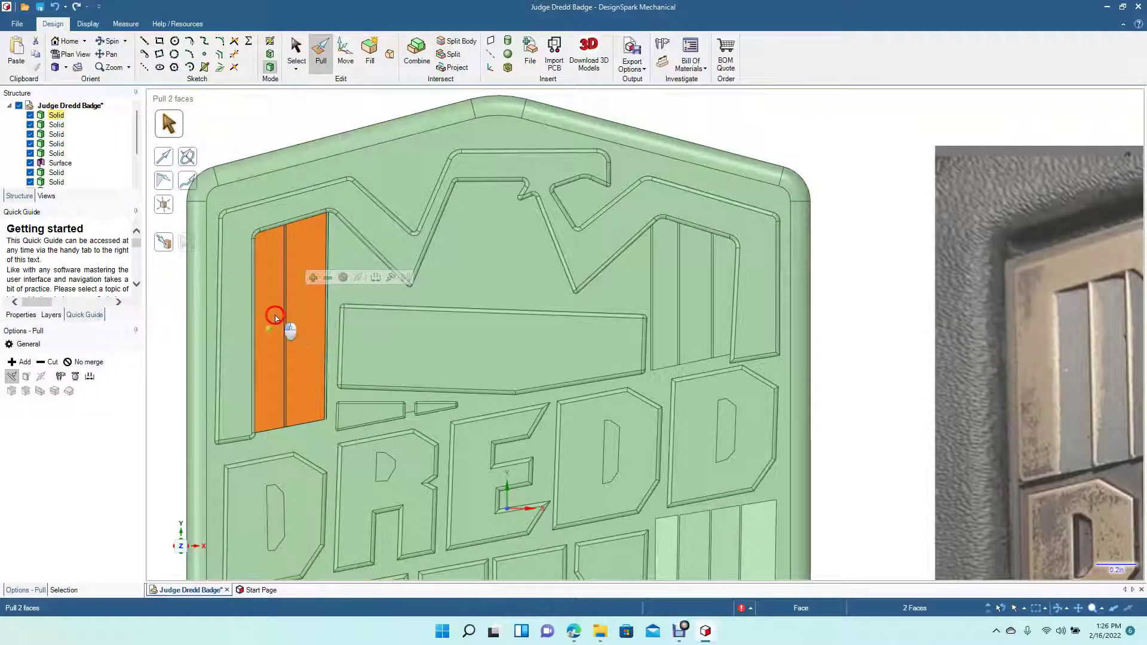
left_click(103, 48)
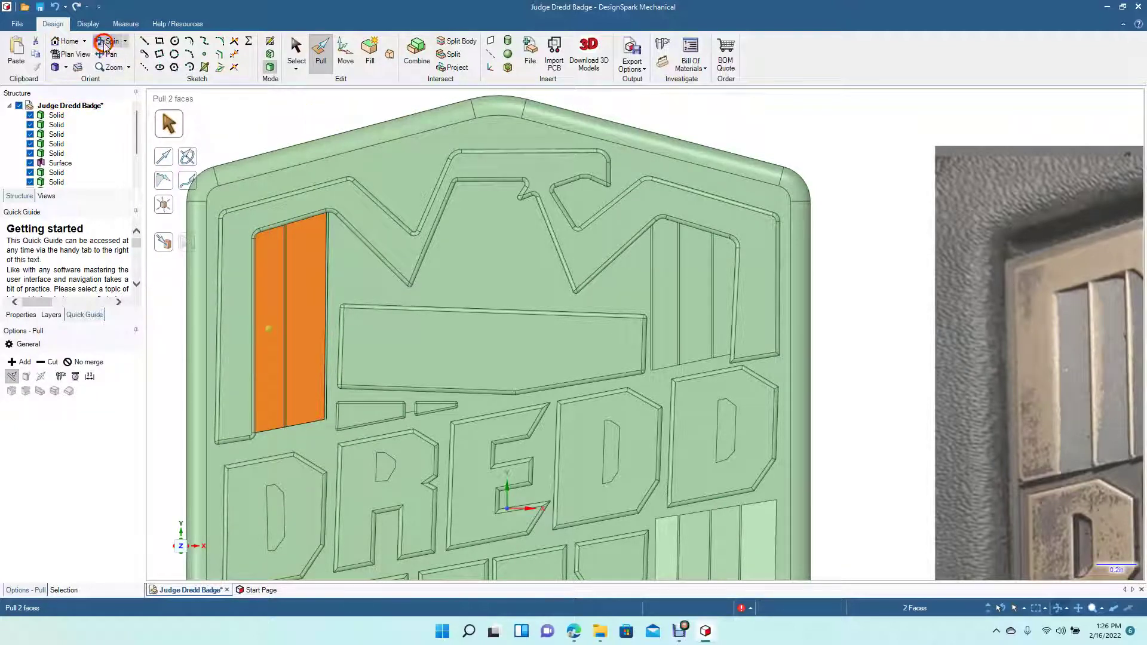
left_click_drag(501, 323, 472, 376)
left_click(297, 51)
left_click_drag(283, 254, 266, 257)
left_click(237, 122)
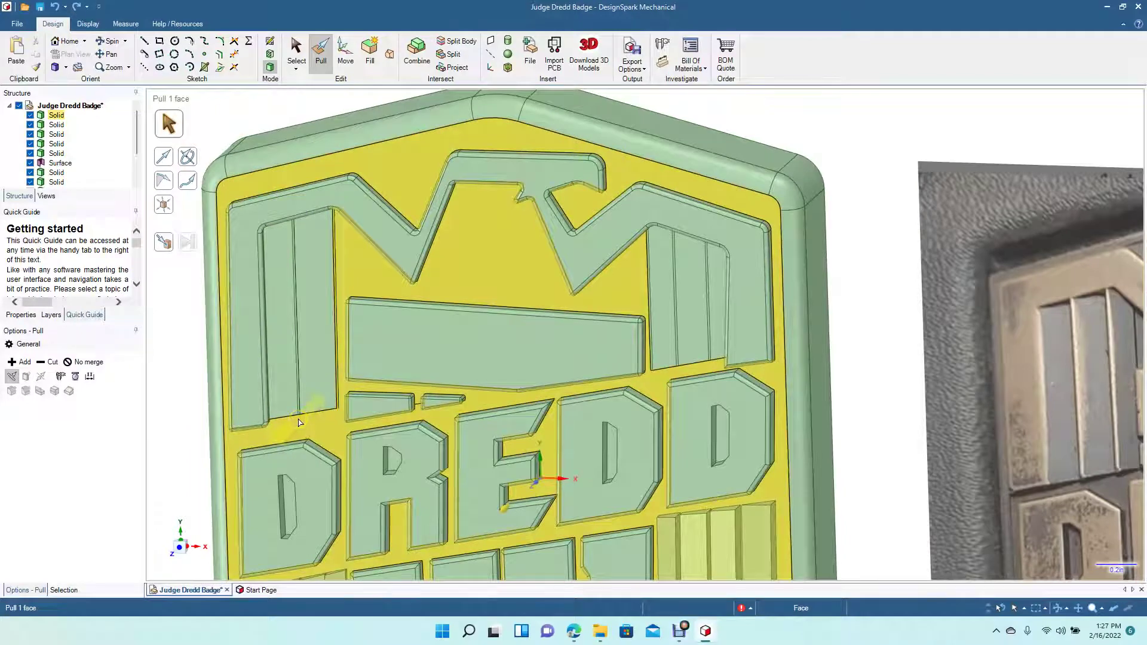
- Examine the lower ends of the vertical lines under the left wing and how they meet the slanted closing line
scroll(299, 422, "up", 4)
left_click(115, 55)
left_click_drag(225, 292, 660, 328)
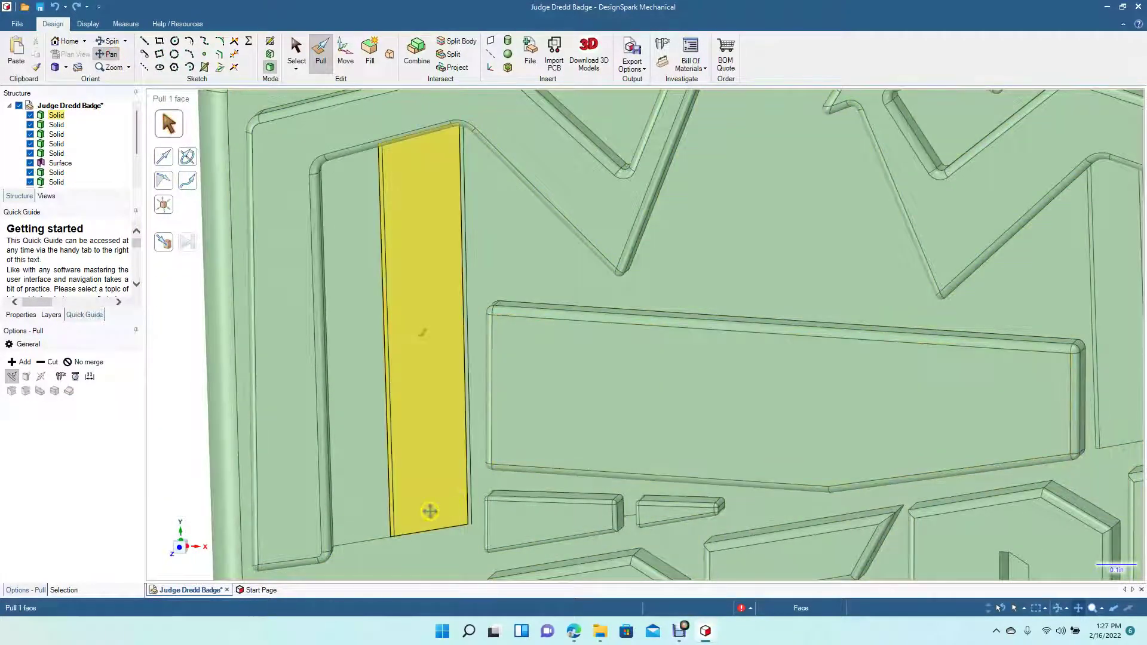
key("Escape")
scroll(430, 511, "up", 3)
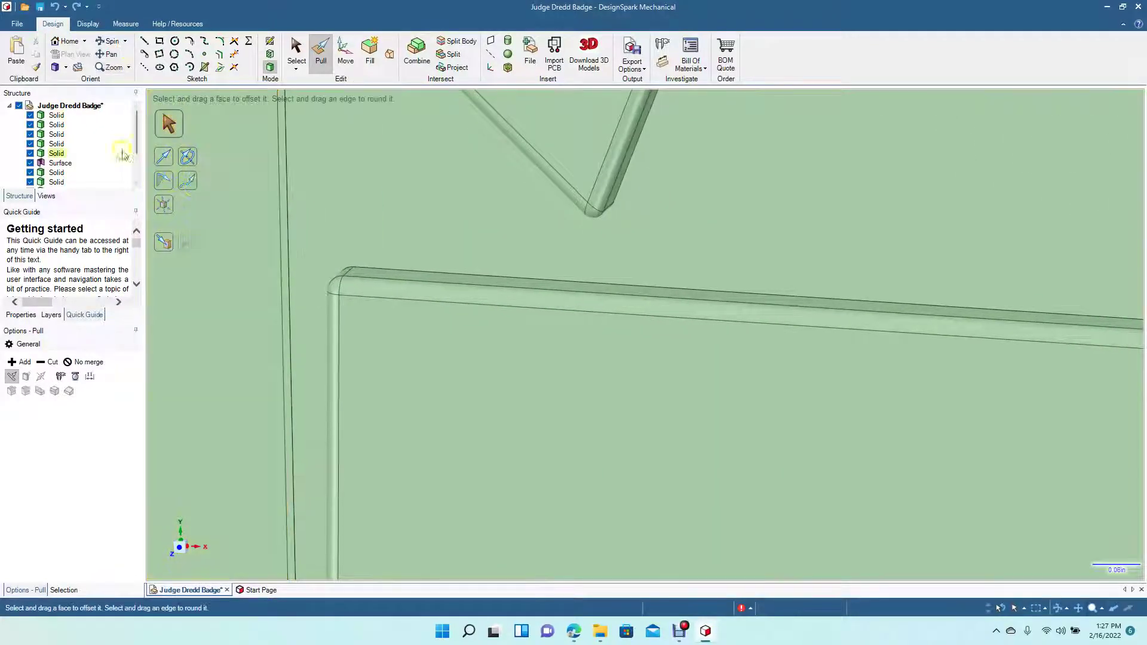
left_click(109, 54)
left_click_drag(243, 294, 530, 232)
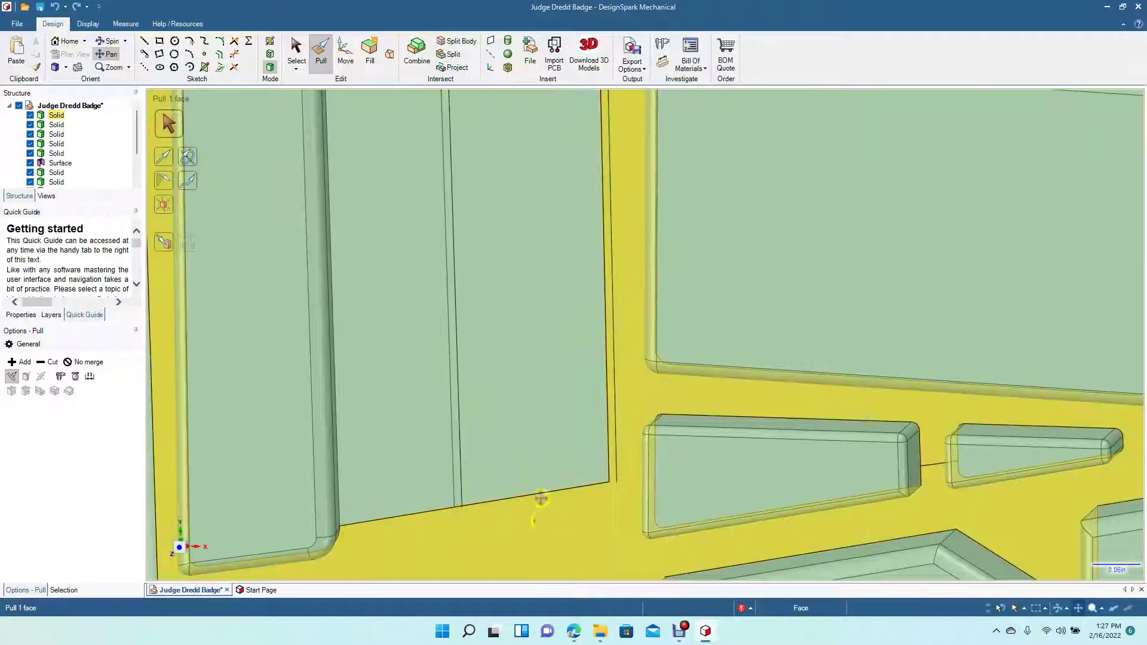
left_click(233, 55)
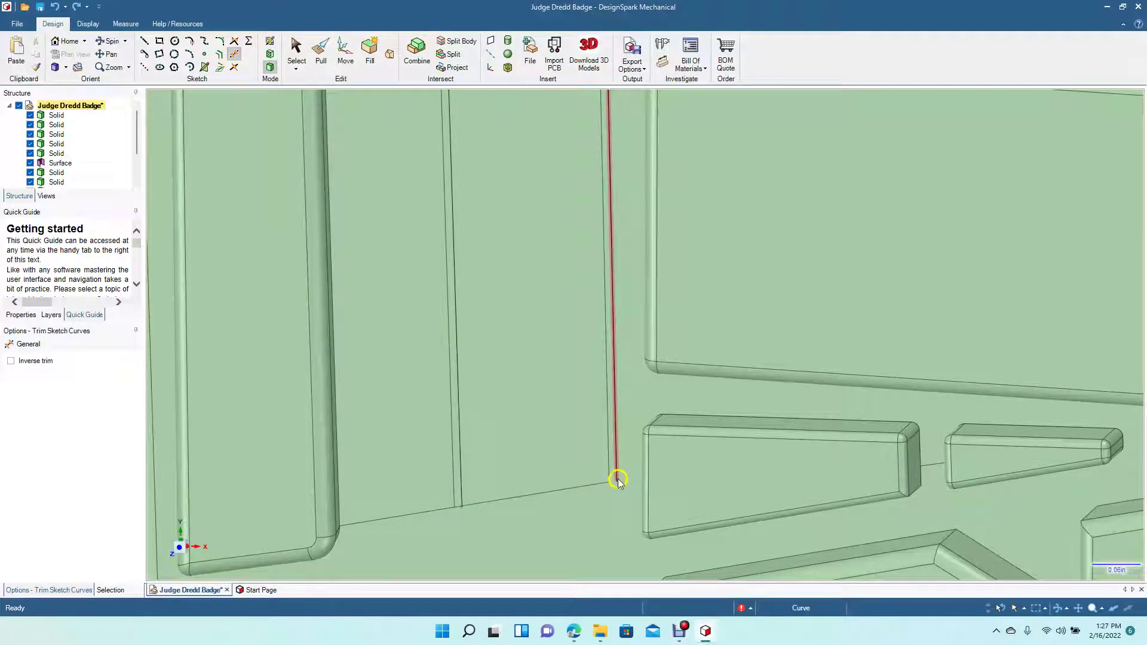
scroll(579, 495, "down", 5)
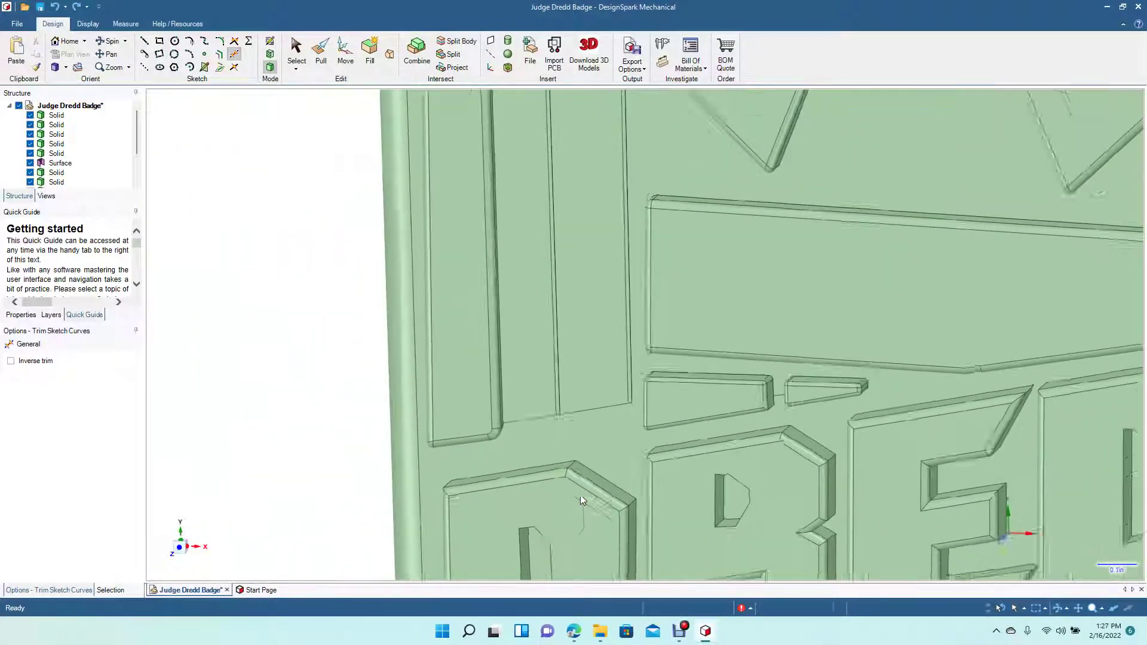
scroll(580, 495, "down", 3)
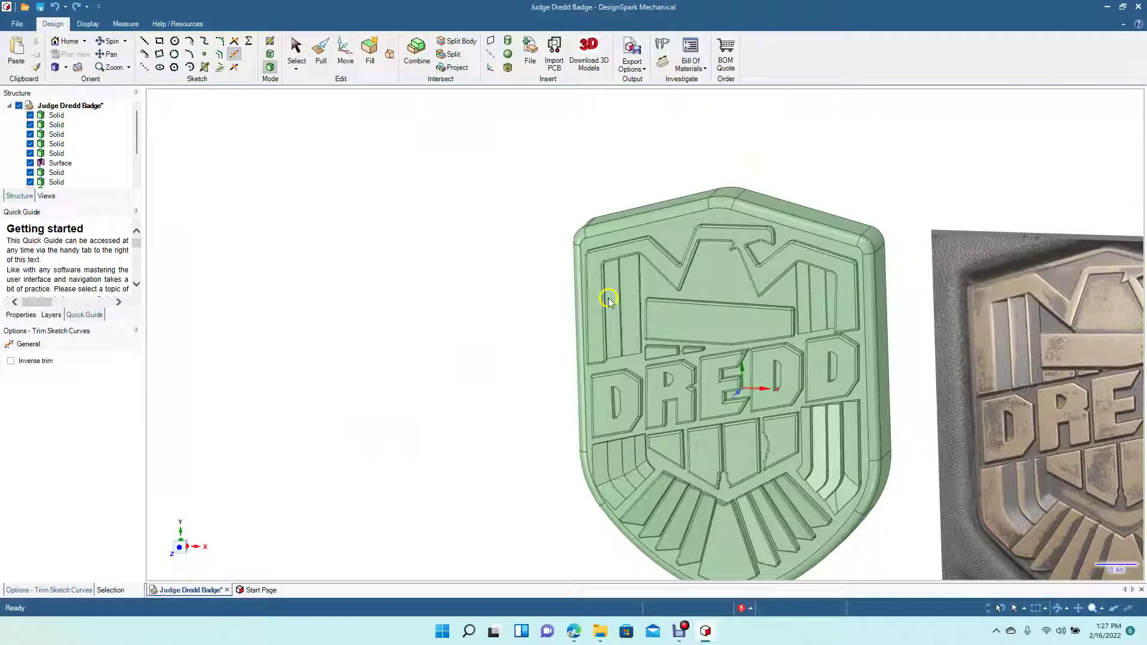
- Try to pull the outer wide face under the left wing outward, inspect the raised block at an angle, and undo the pull
left_click(321, 53)
left_click(614, 306)
mouse_move(614, 305)
left_mouse_down()
mouse_move(589, 325)
mouse_move(640, 289)
mouse_move(617, 321)
left_mouse_up()
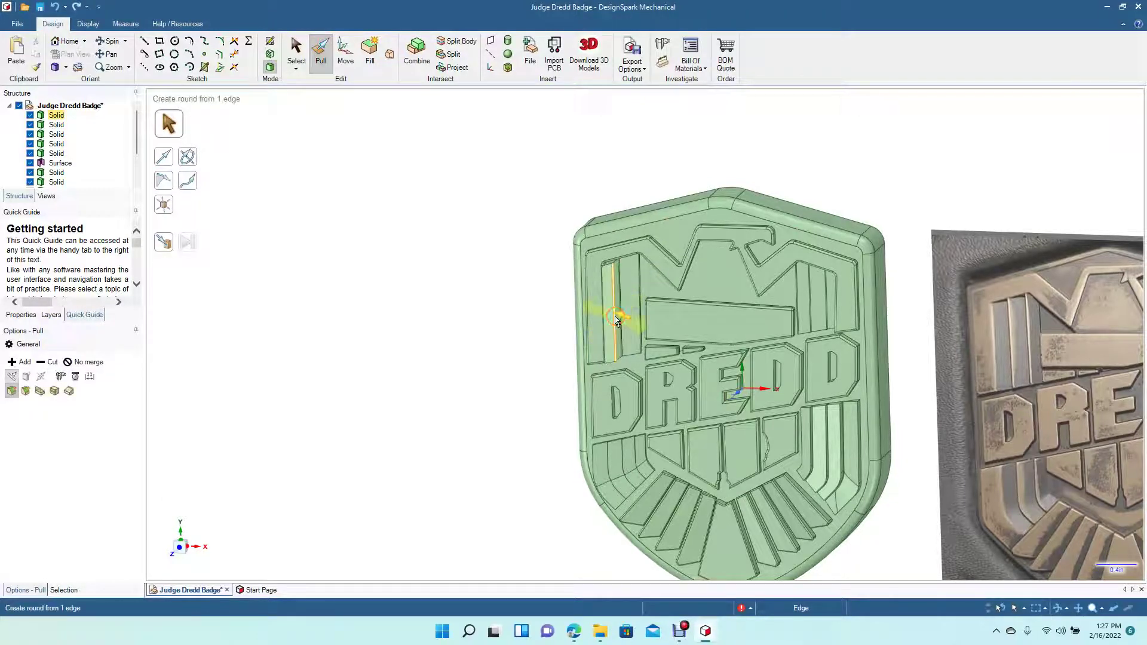
scroll(617, 321, "up", 6)
scroll(617, 320, "up", 2)
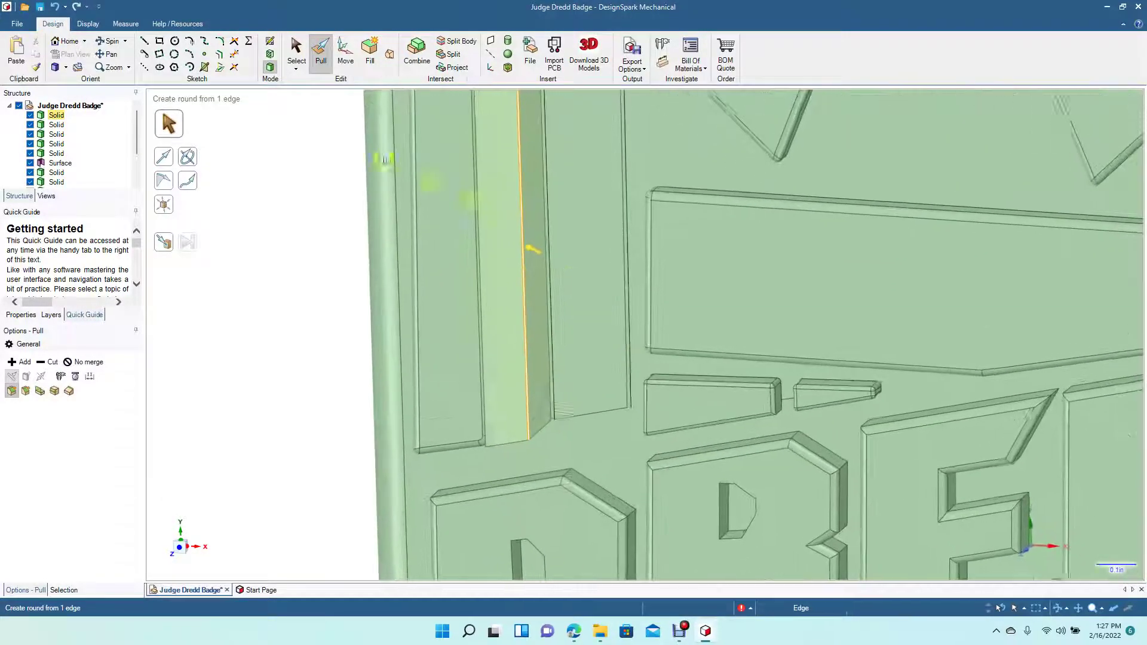
left_click(102, 41)
mouse_move(310, 375)
left_mouse_down()
mouse_move(342, 375)
mouse_move(302, 362)
mouse_move(310, 374)
mouse_move(349, 364)
mouse_move(322, 392)
mouse_move(292, 382)
mouse_move(294, 368)
left_mouse_up()
left_click(540, 253)
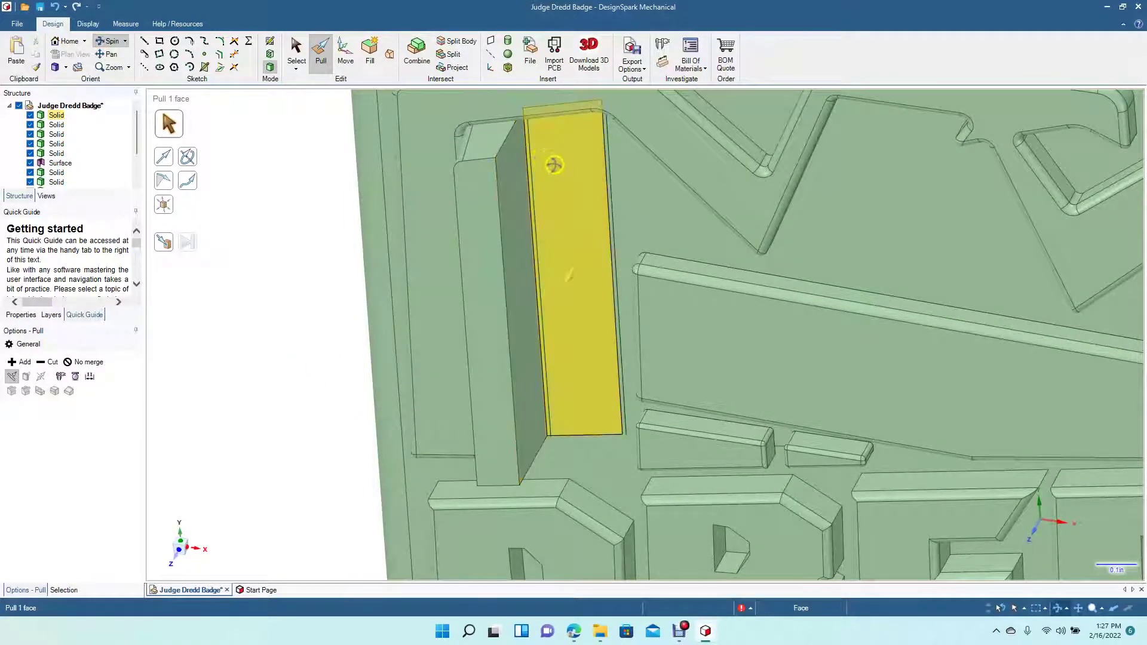
left_click(309, 286)
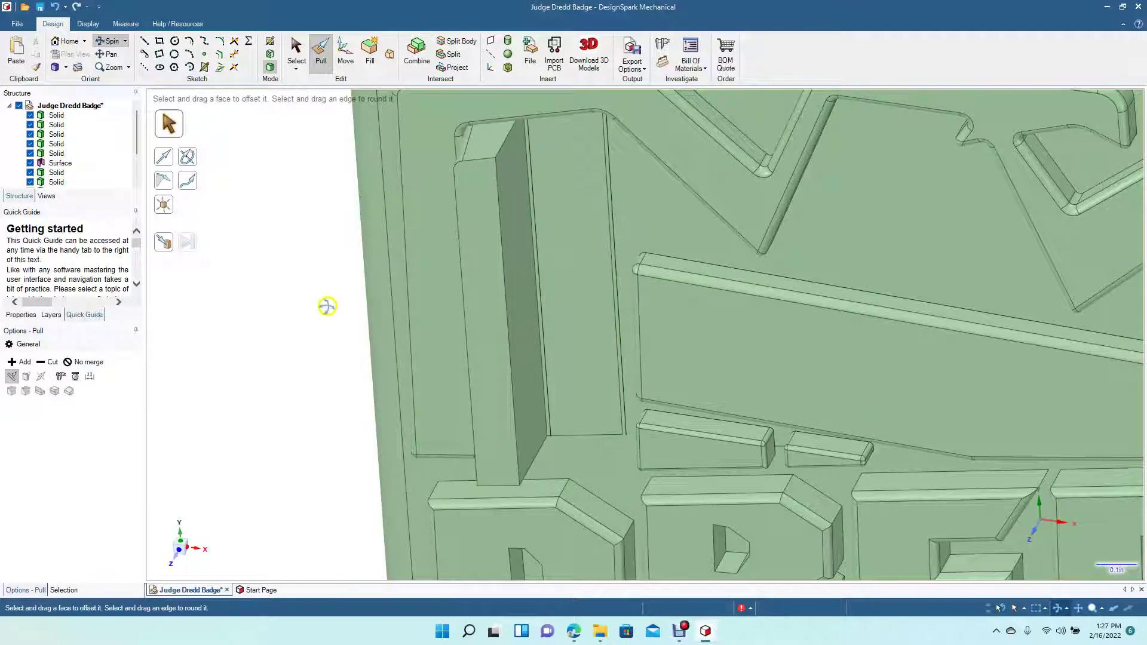
middle_click_drag(326, 305, 326, 307)
scroll(326, 307, "down", 6)
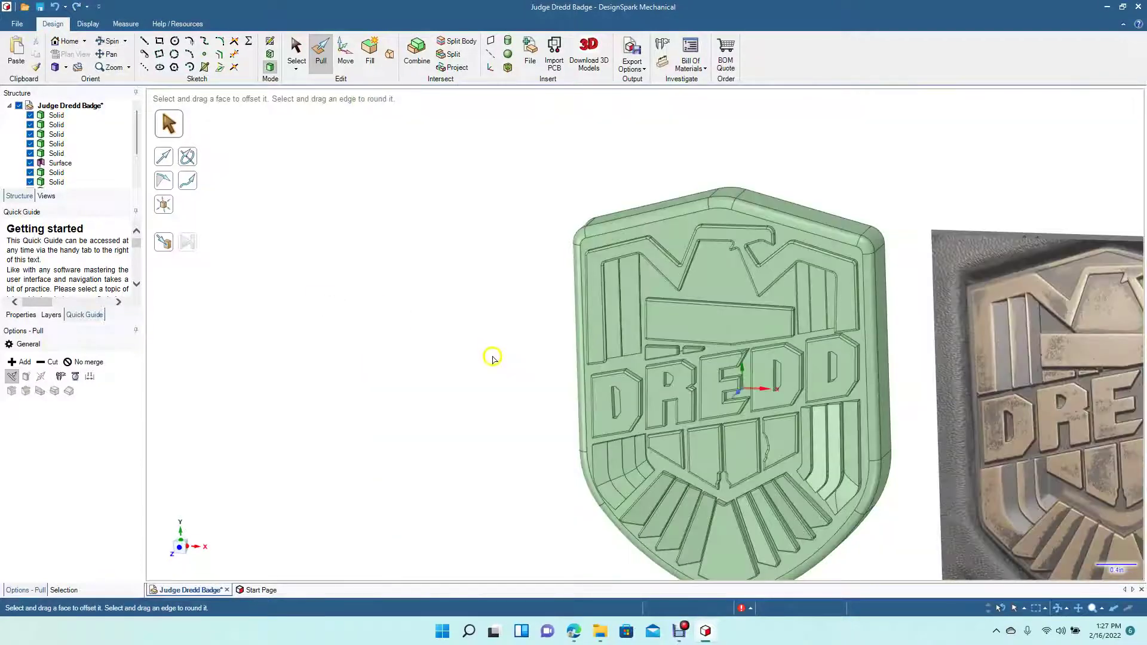
- Delete the separate faces between the vertical lines beneath the left and right wings
left_click(296, 51)
left_click(621, 302)
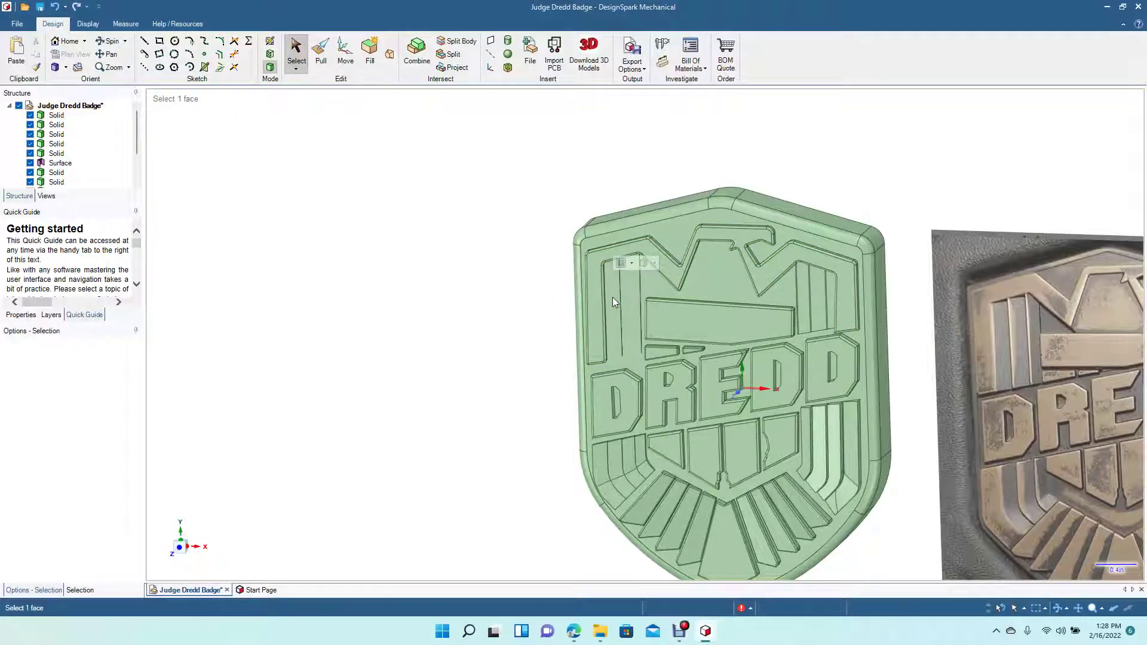
left_click(630, 300)
left_click(805, 299)
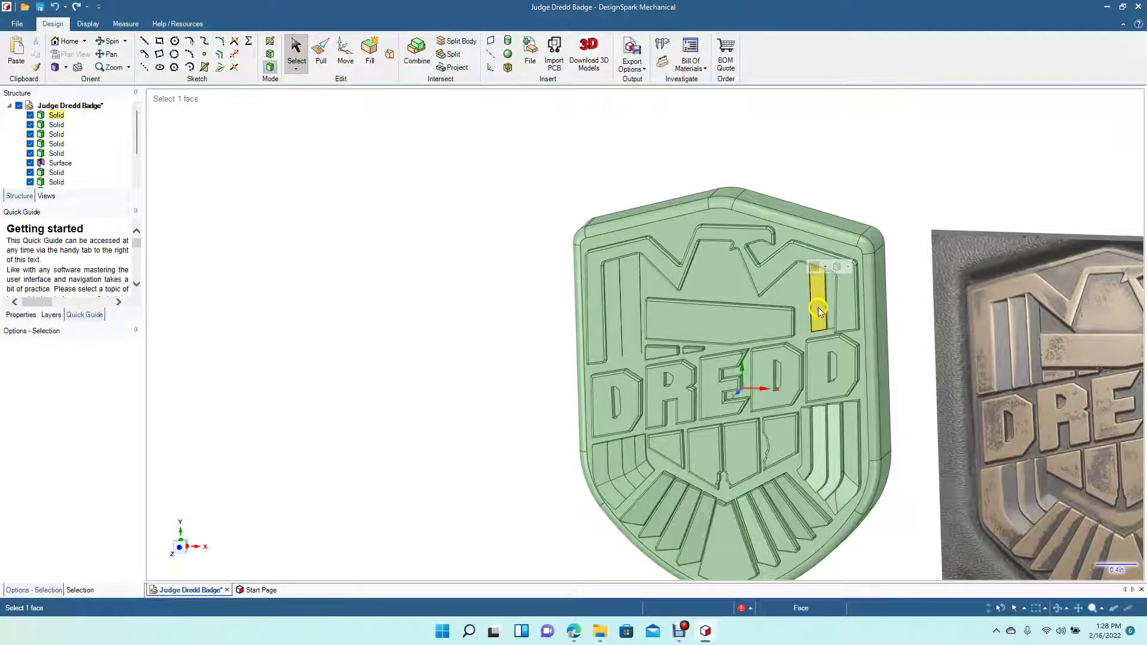
left_click(819, 307)
key("Delete")
left_click(832, 313)
key("Delete")
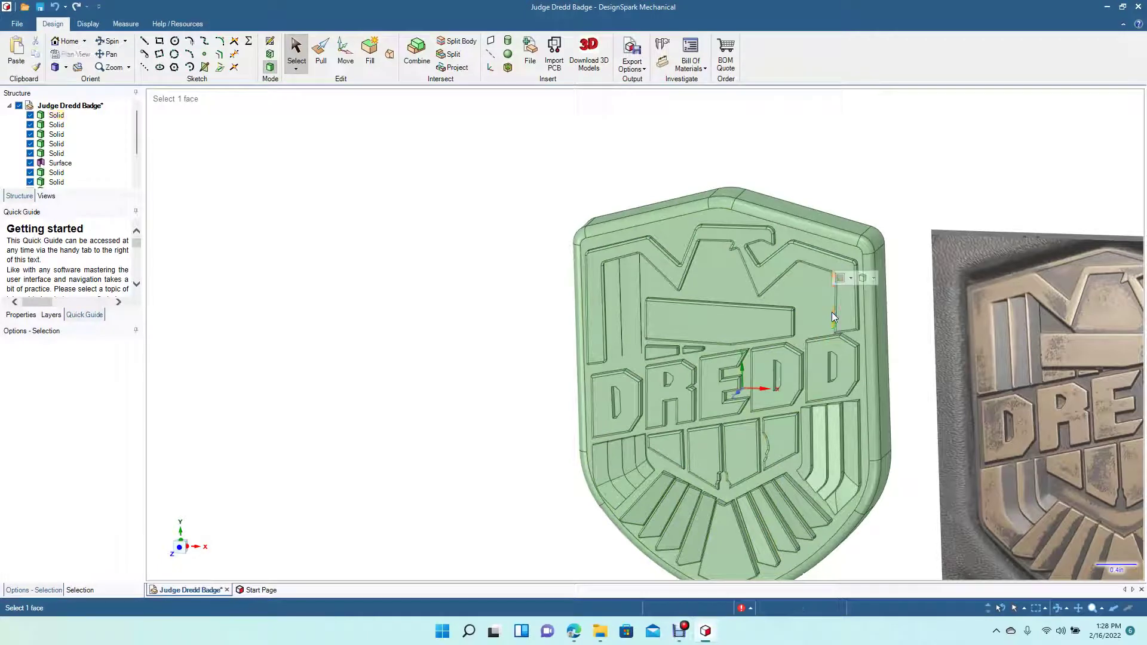
- Delete the remaining vertical sketch lines beneath the left wing
left_click(618, 298)
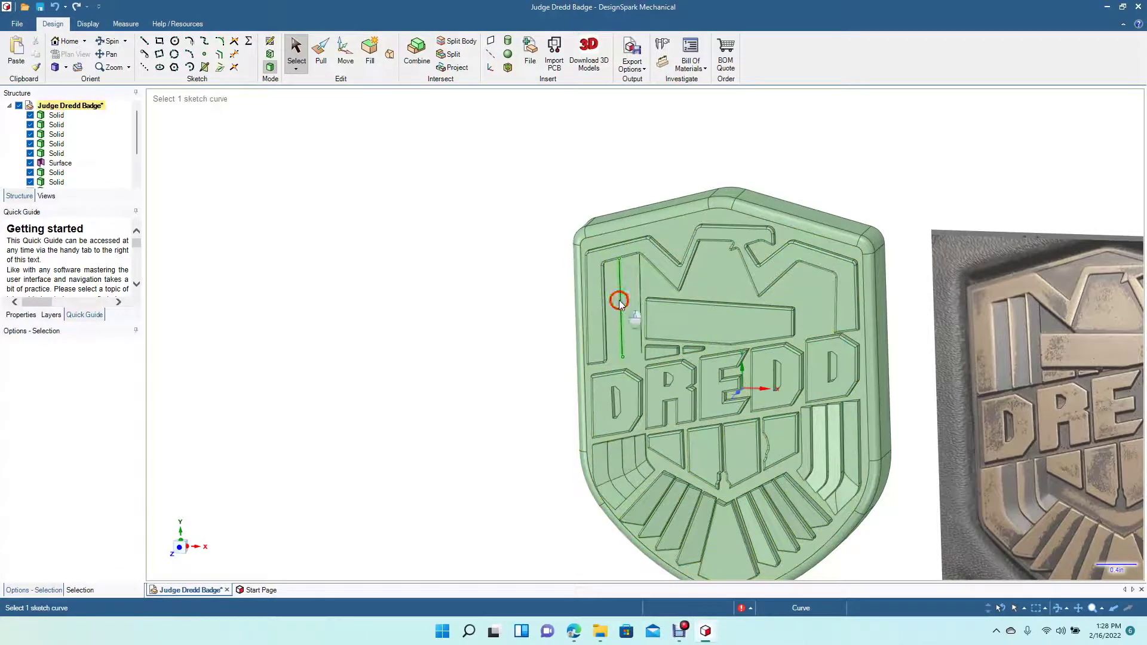
left_click(642, 295)
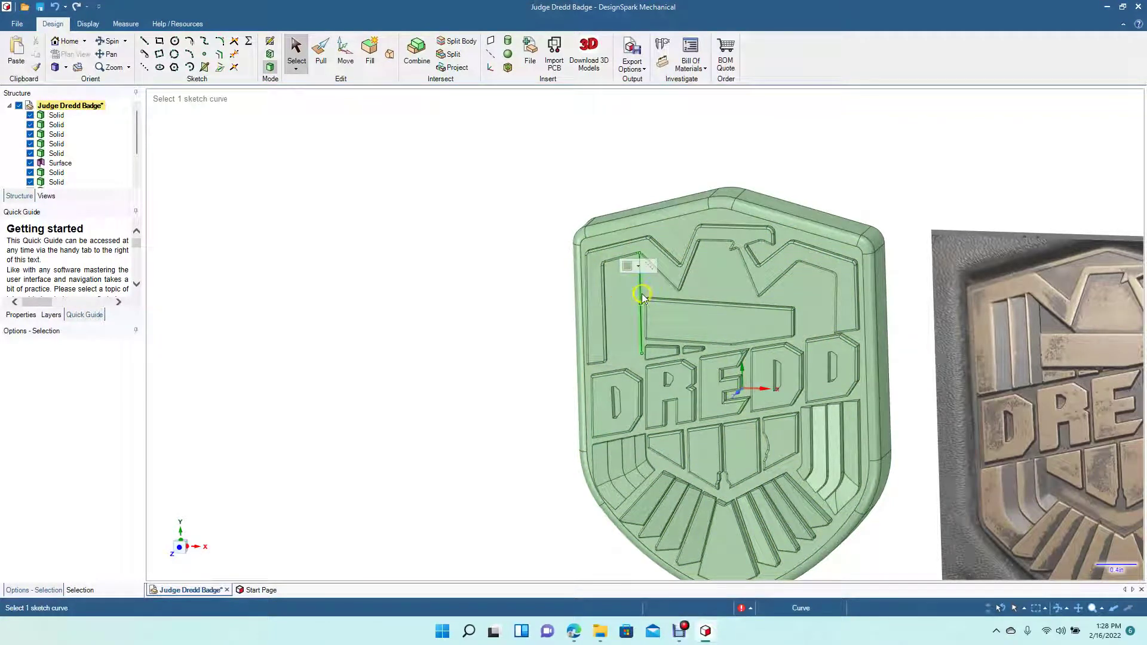
key("Delete")
left_click(183, 113)
- Start a sketch on the badge's front face and offset the left wing's inner vertical edge inward by 0.010 in
left_click(67, 69)
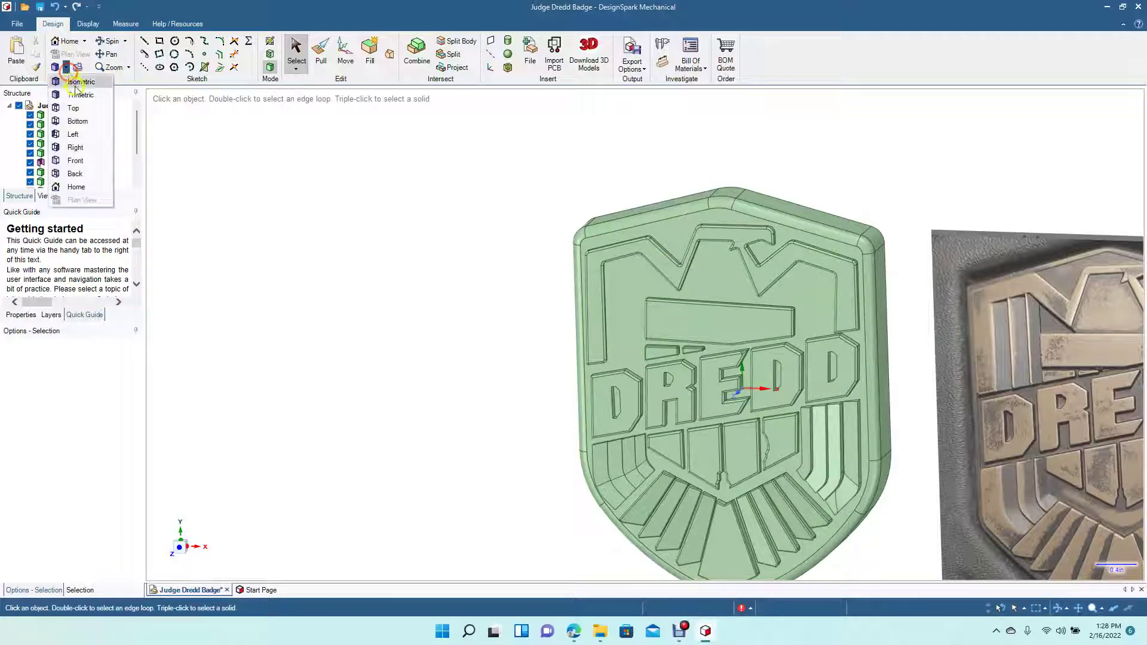
left_click(83, 107)
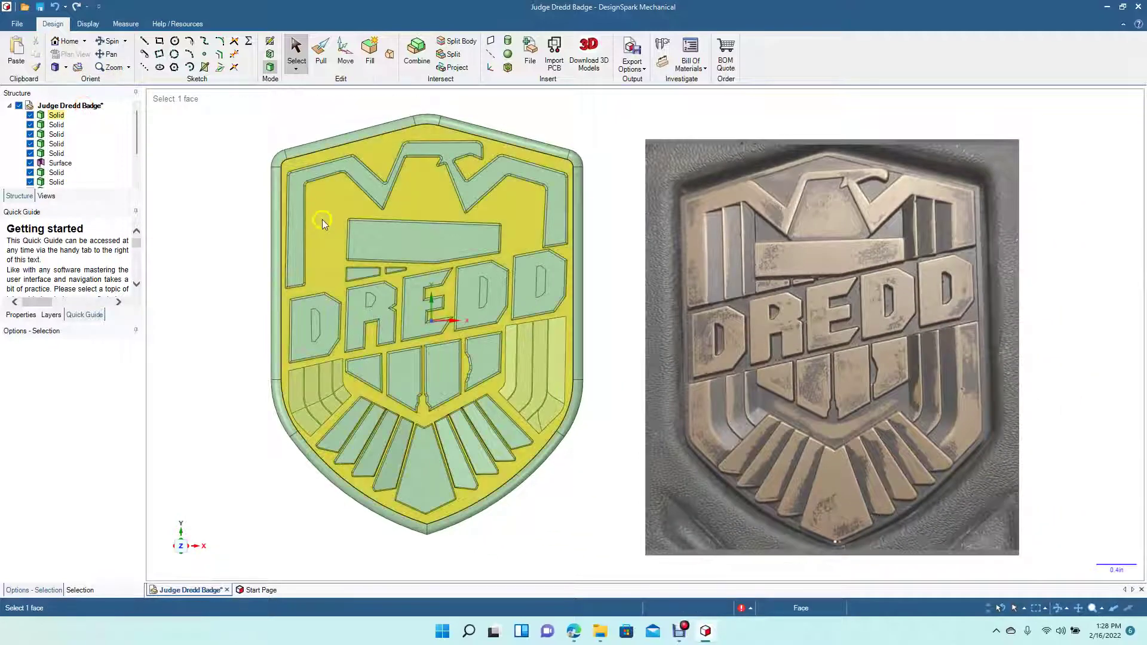
left_click(322, 222)
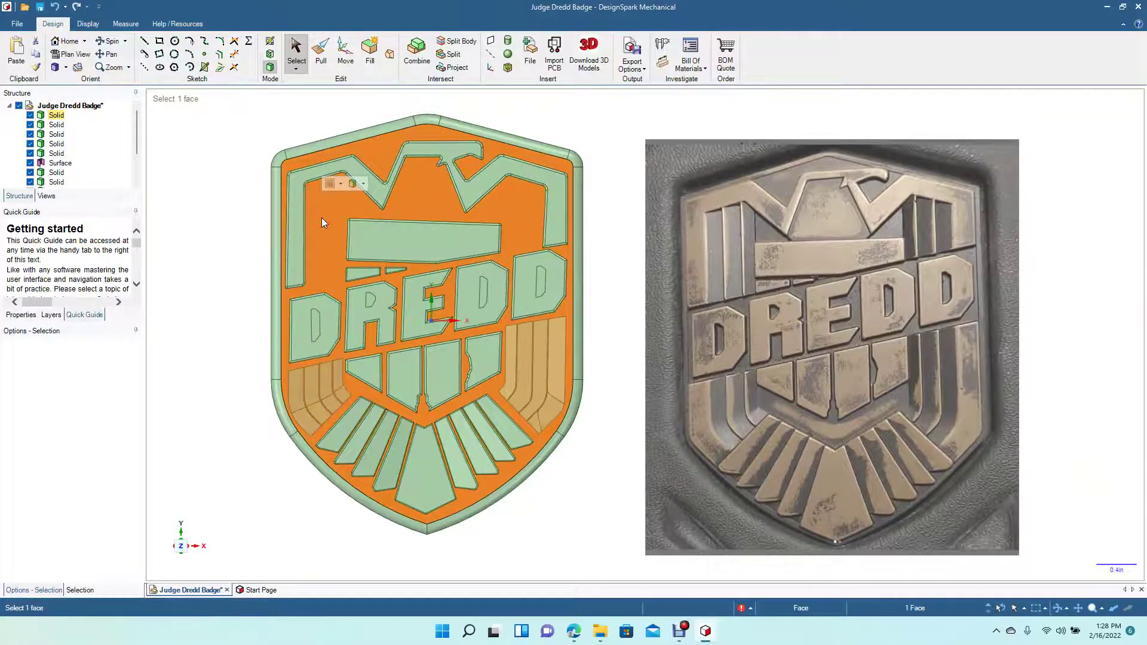
scroll(321, 218, "up", 5)
left_click(111, 54)
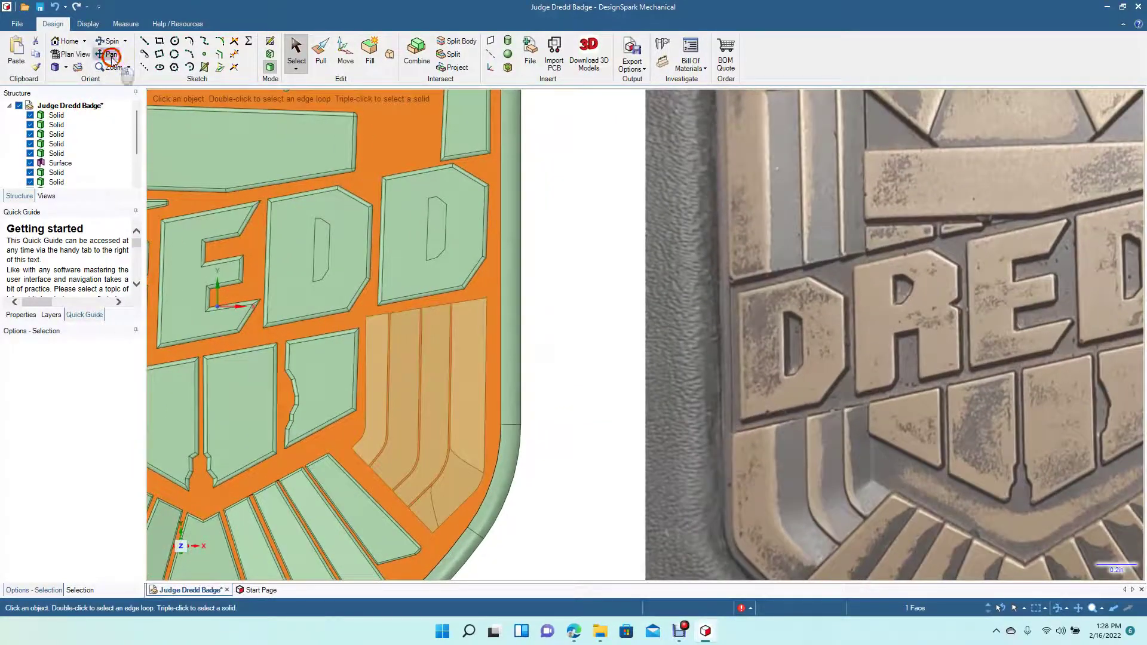
left_click_drag(207, 231, 639, 388)
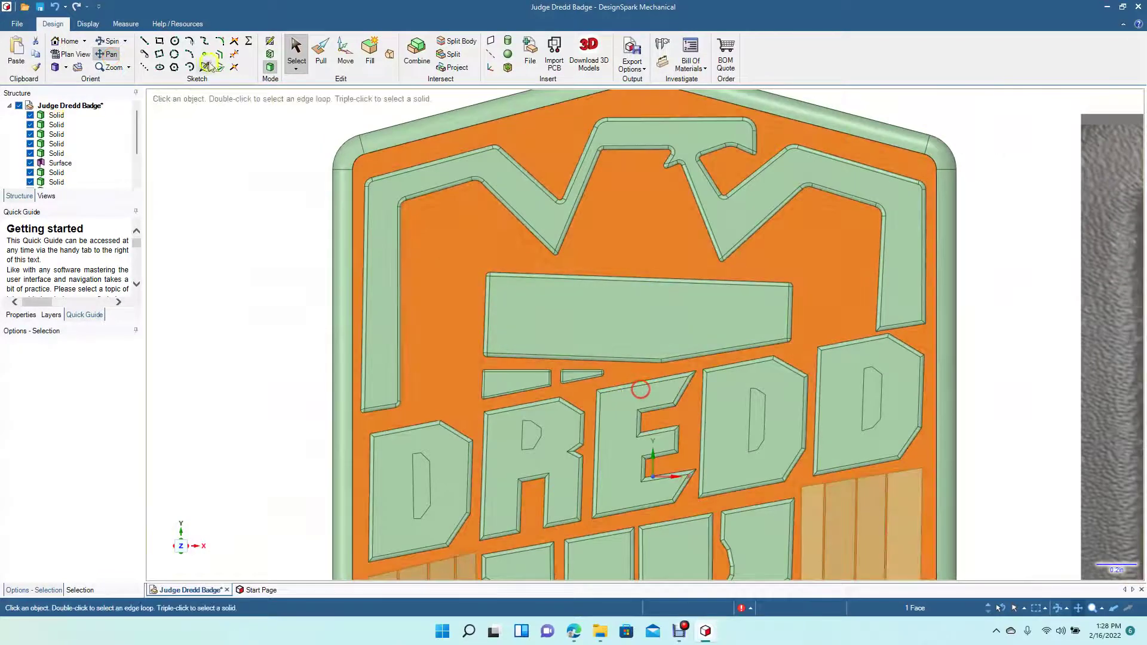
left_click(292, 60)
left_click(293, 357)
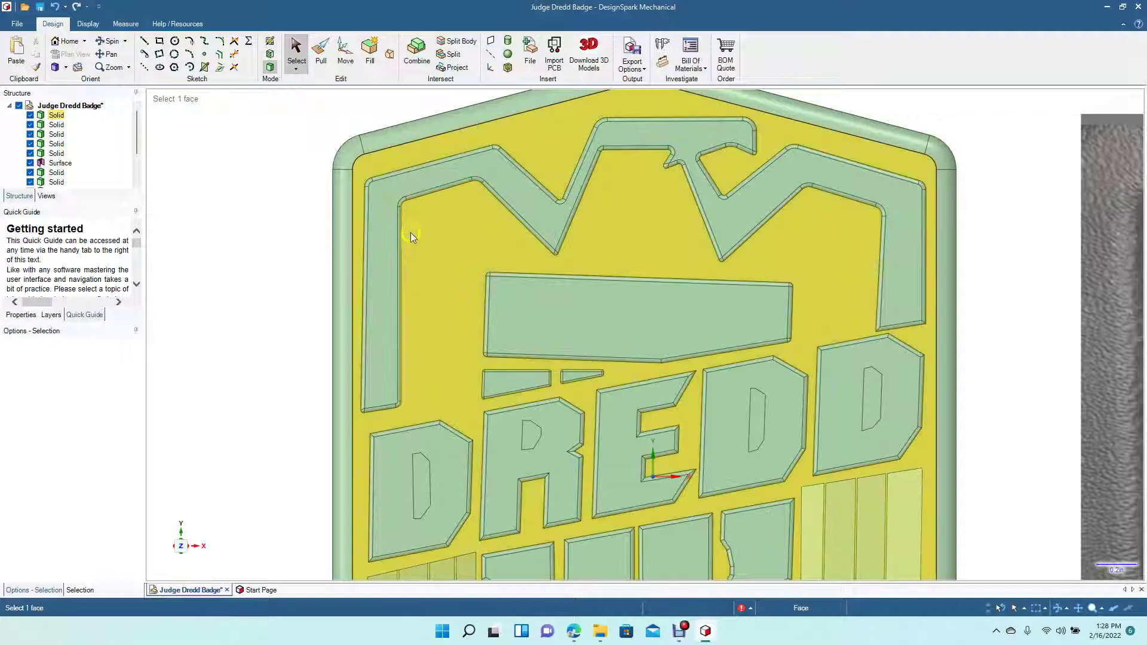
left_click(402, 260)
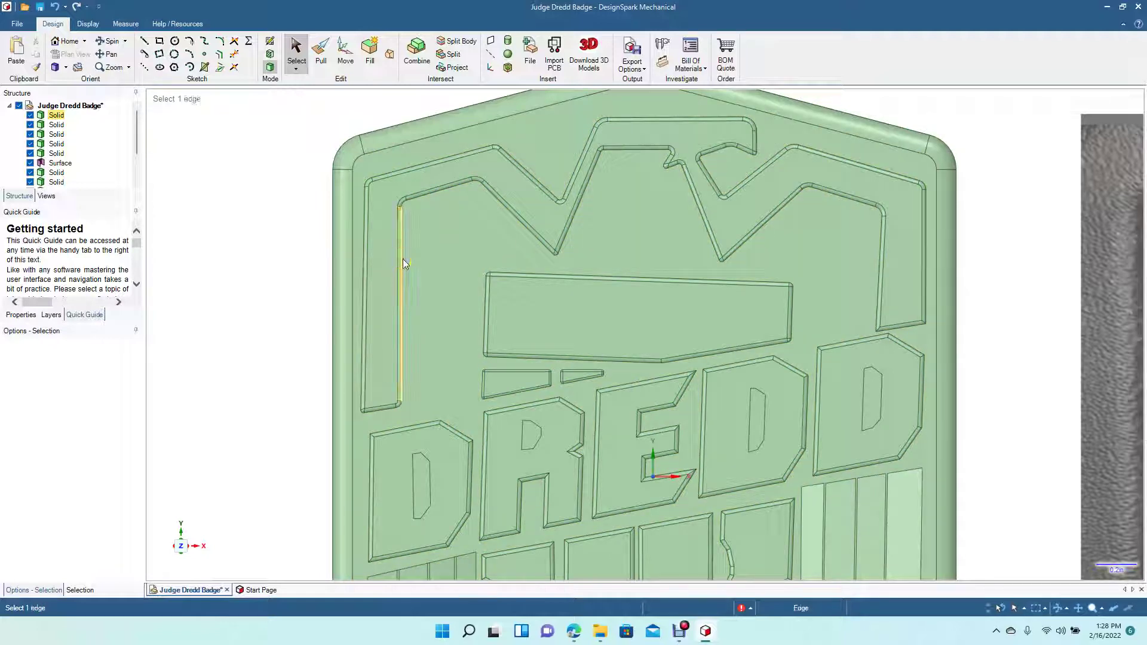
left_click(202, 90)
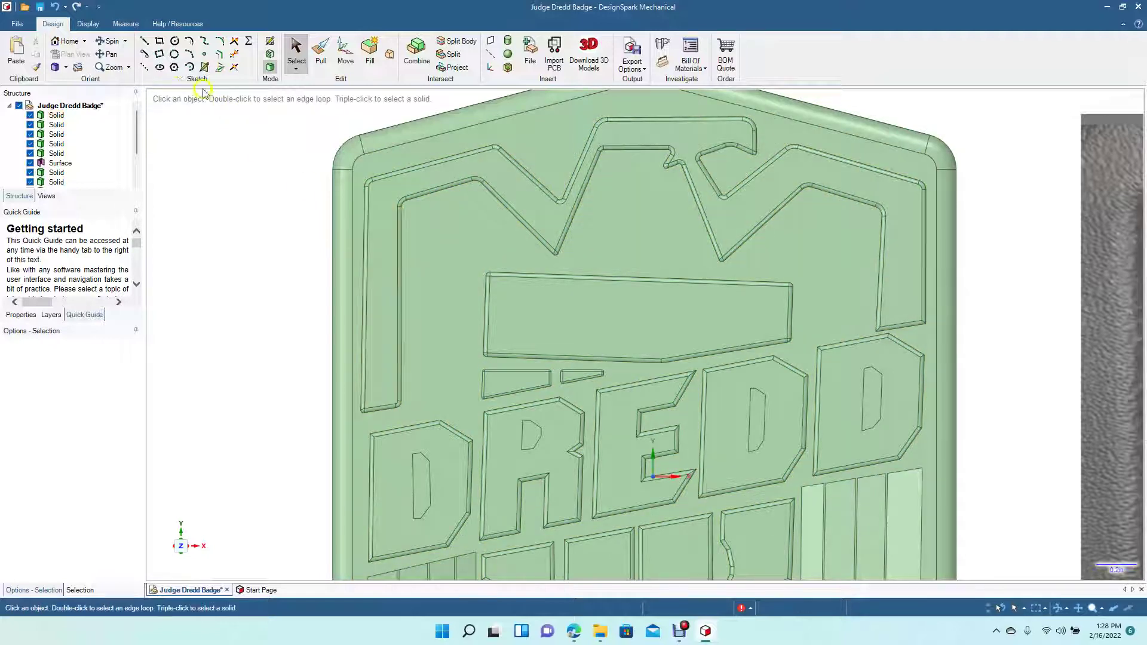
left_click(221, 55)
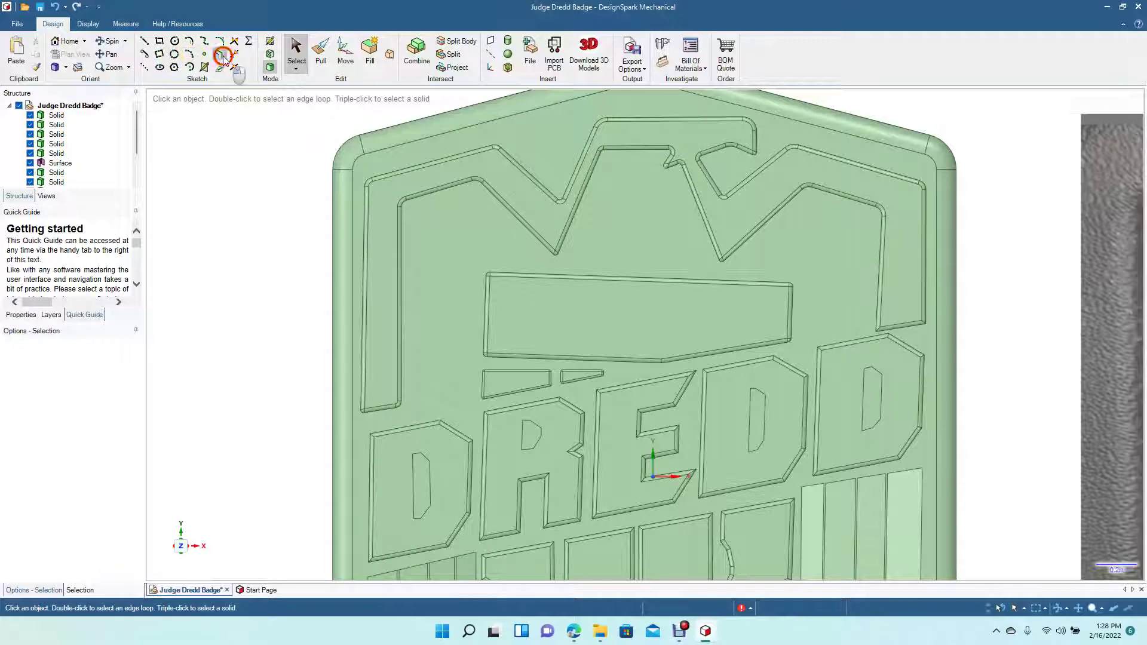
left_click(402, 281)
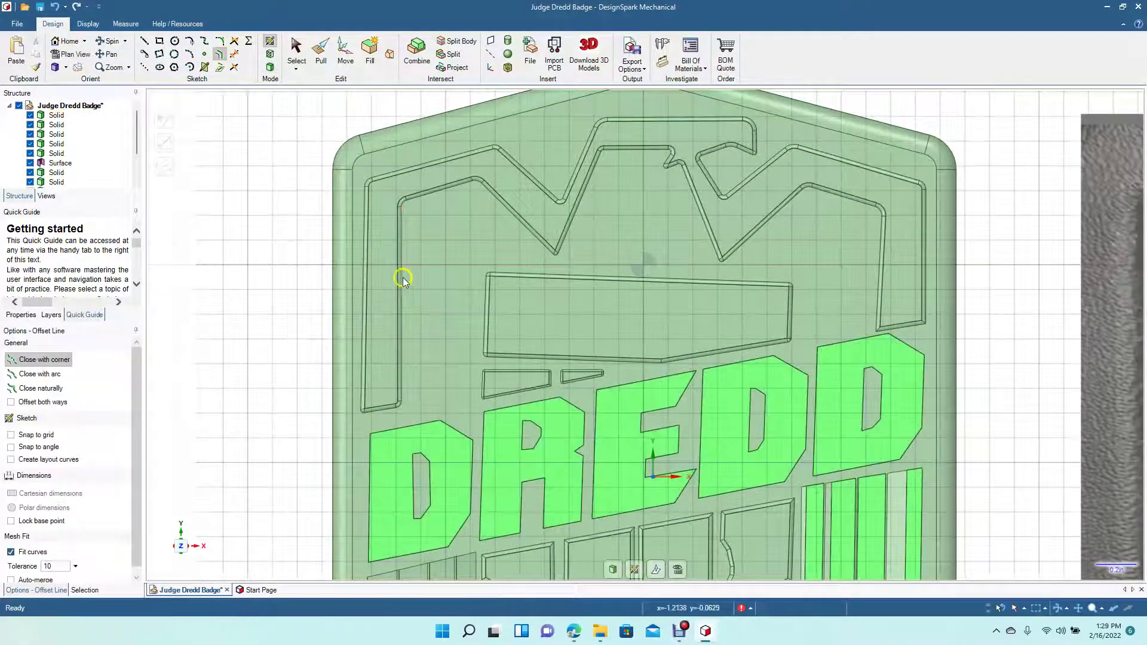
left_click(401, 280)
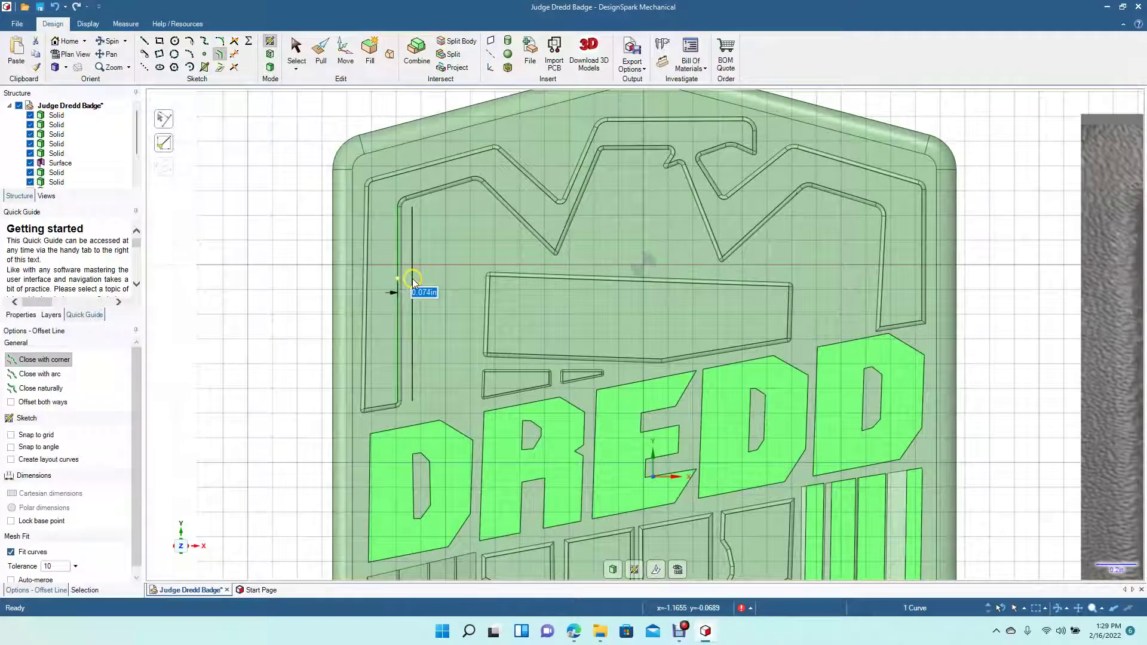
type("0.010")
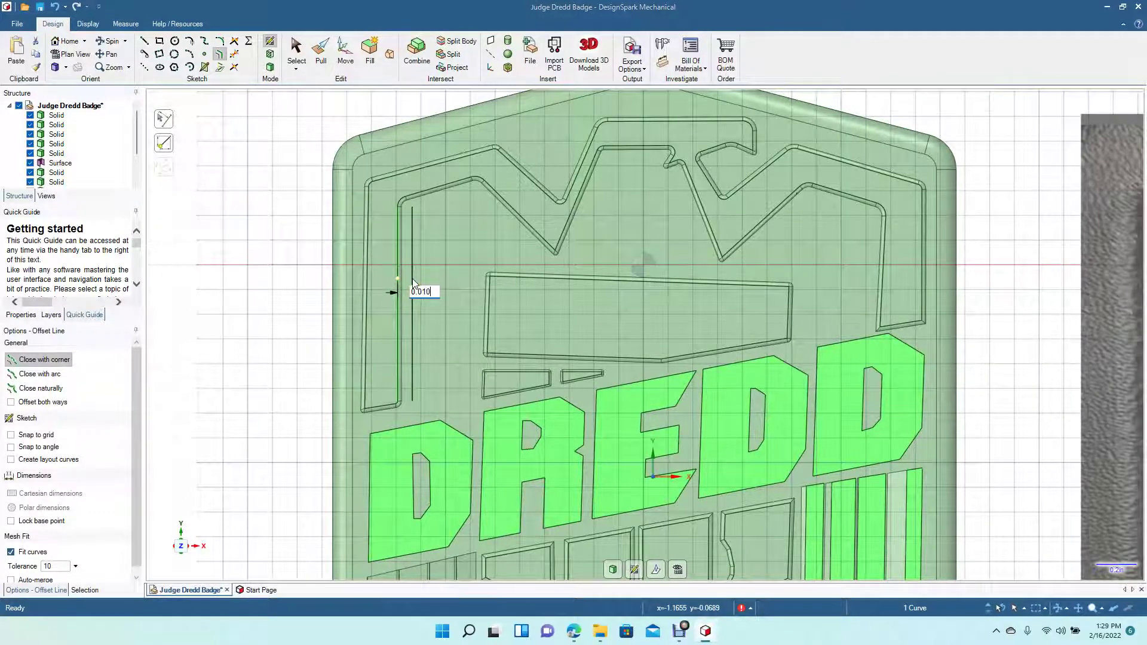
key("Return")
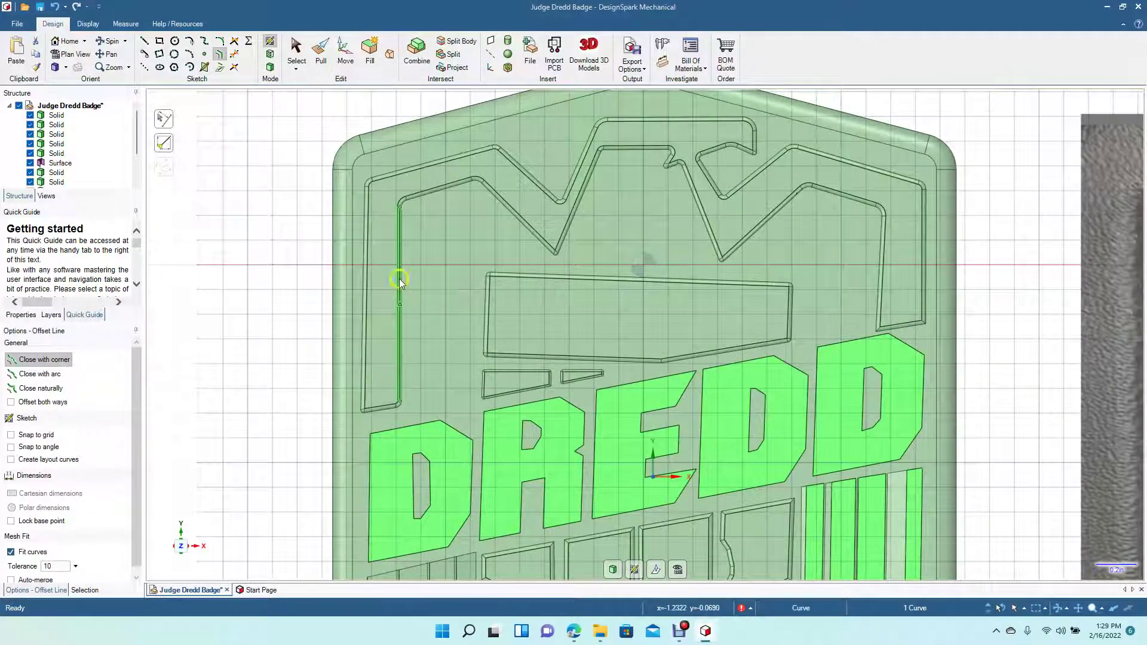
- Offset three more vertical lines beneath the left wing, the first about 0.043 in from the previous line and the last near the central bar
left_click(402, 280)
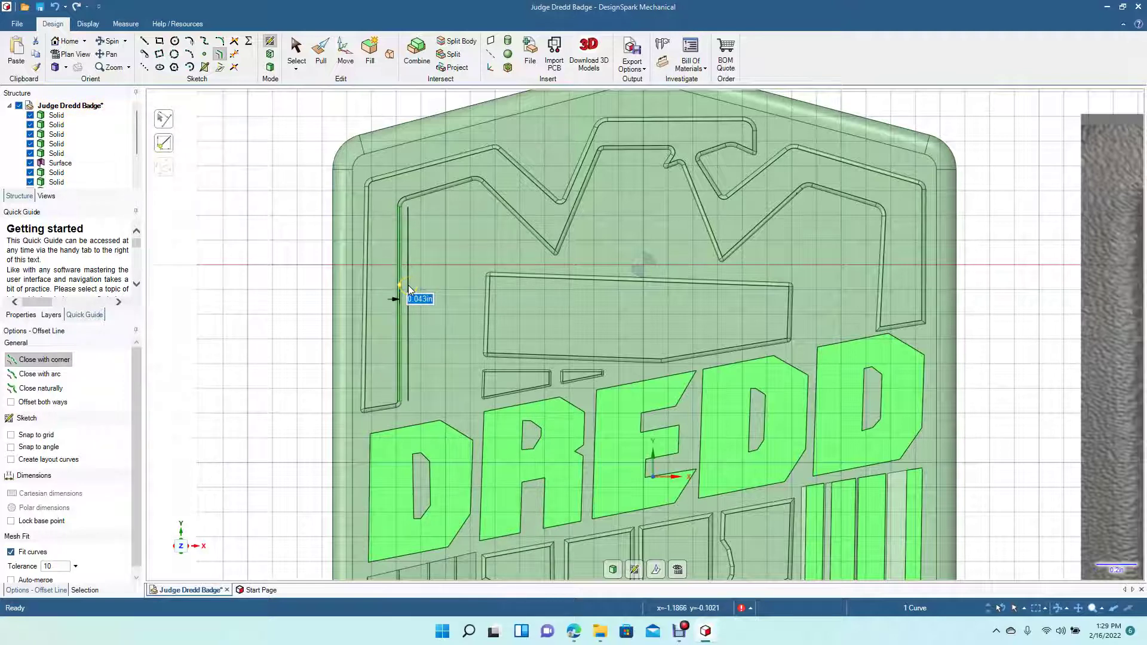
left_click(409, 289)
left_click(407, 293)
left_click_drag(407, 291, 478, 288)
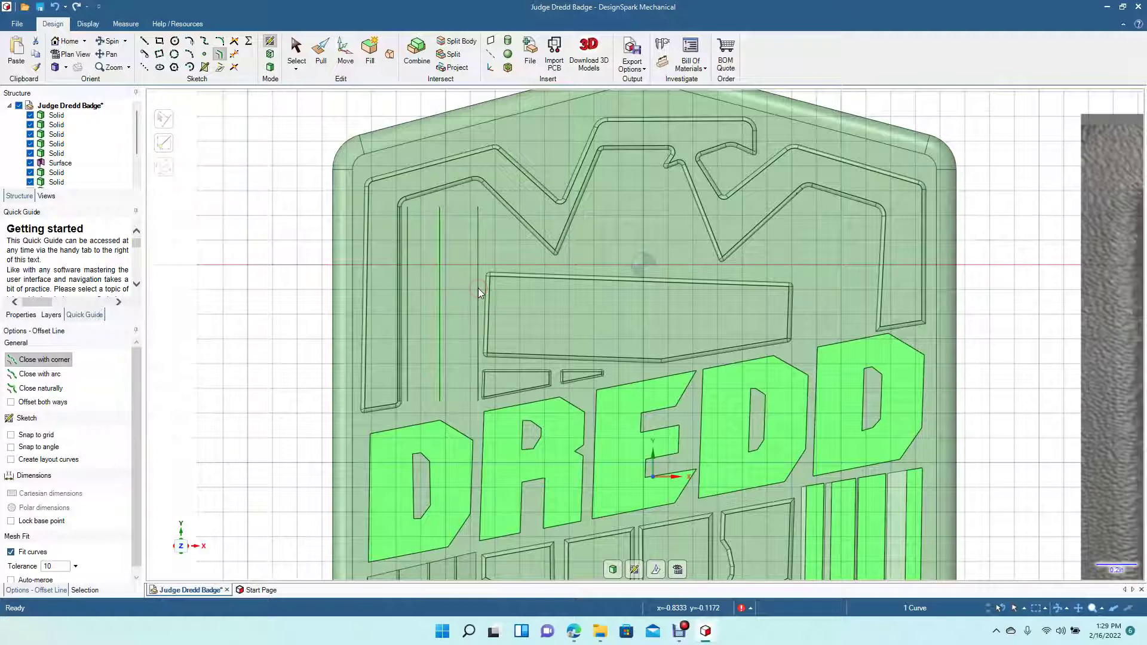
- Offset the innermost left line about 1.622 in across to the right wing, and add three further offsets outward, the last two about 0.133 and 0.103 in
left_click(479, 290)
left_click_drag(478, 291, 799, 249)
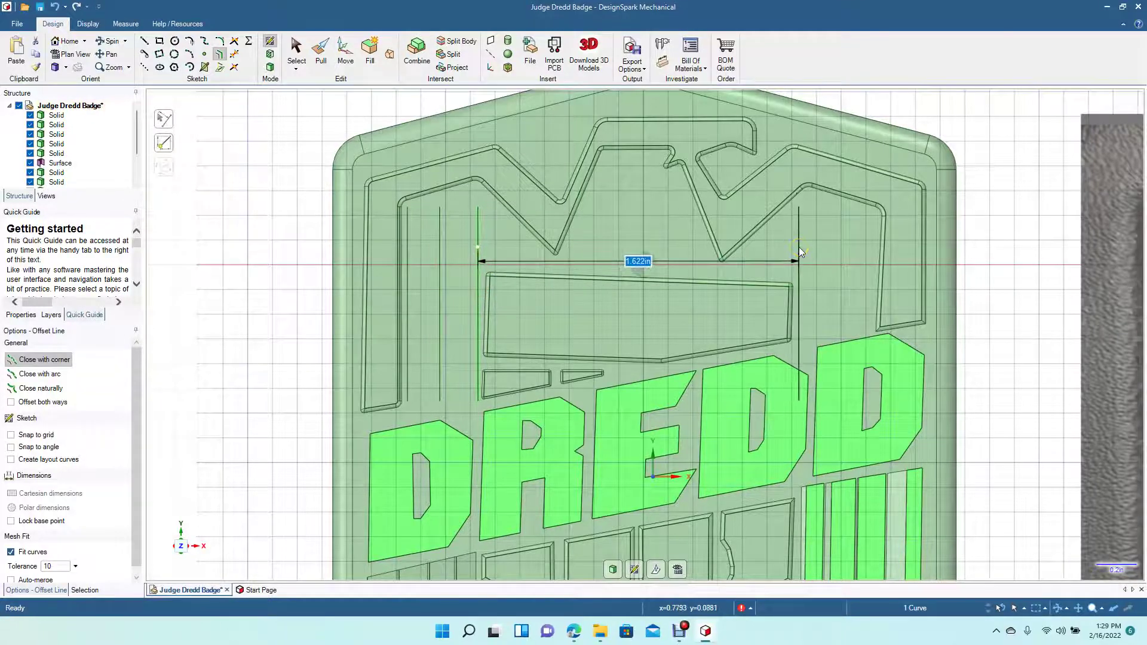
left_click(800, 248)
left_click_drag(800, 249, 828, 248)
left_click(828, 248)
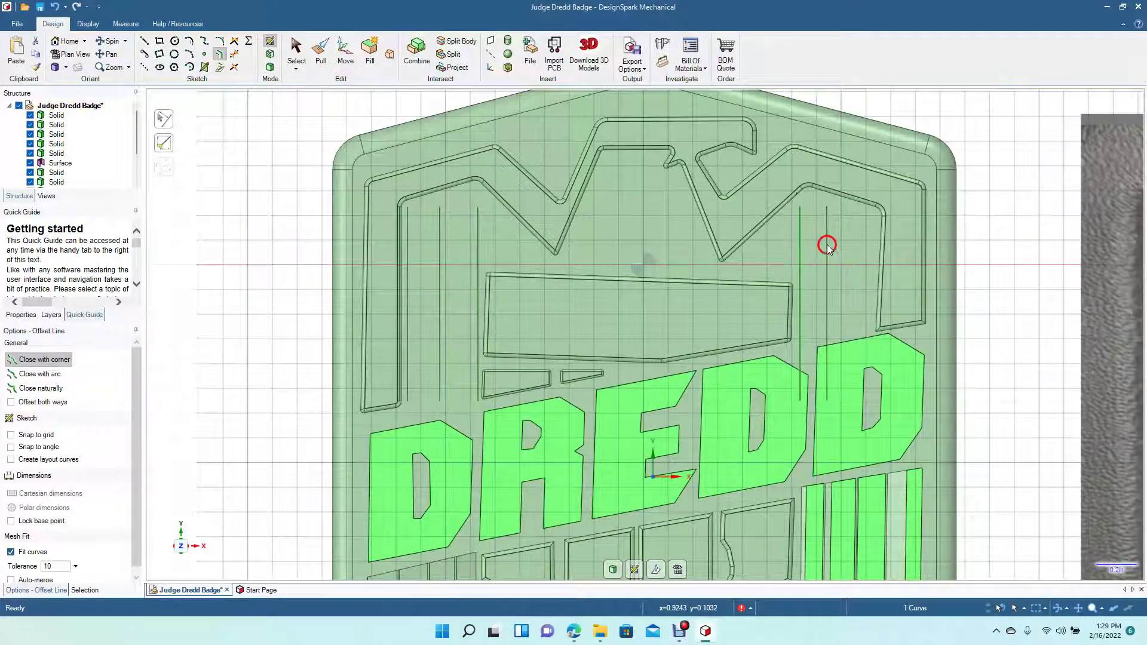
left_click_drag(829, 255, 854, 257)
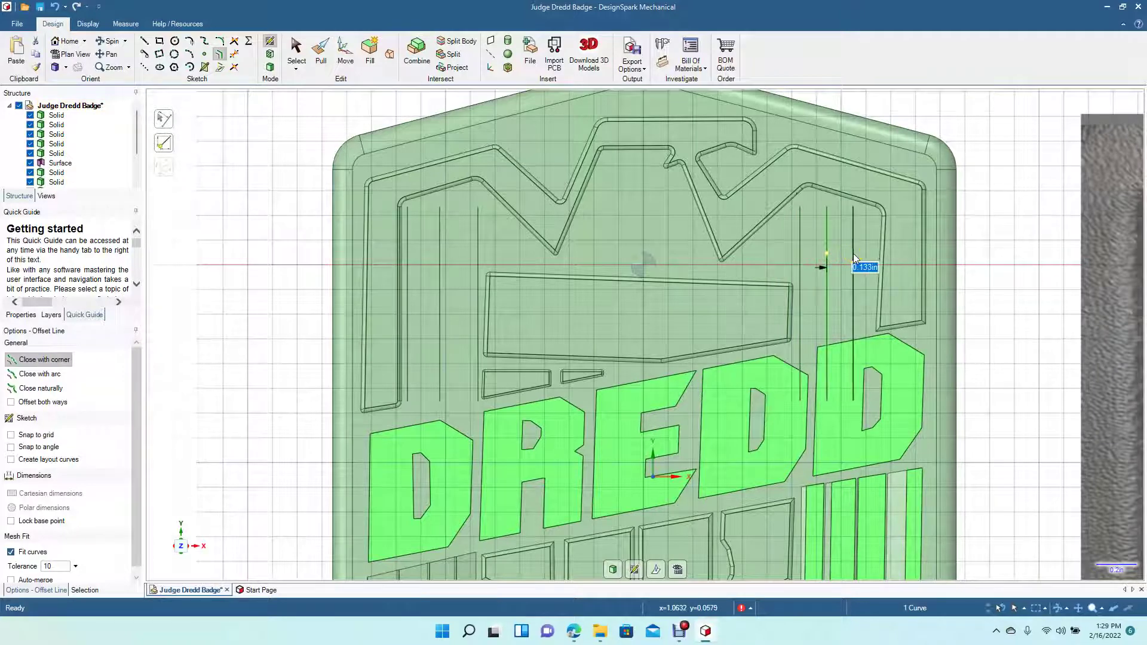
left_click(853, 255)
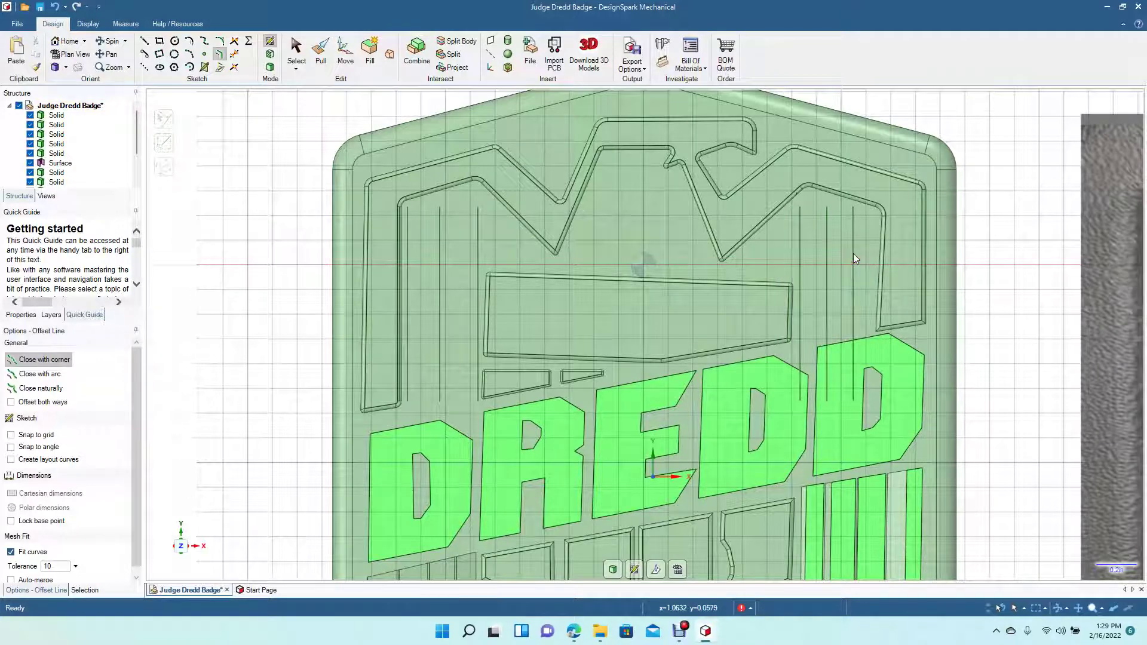
left_click(854, 259)
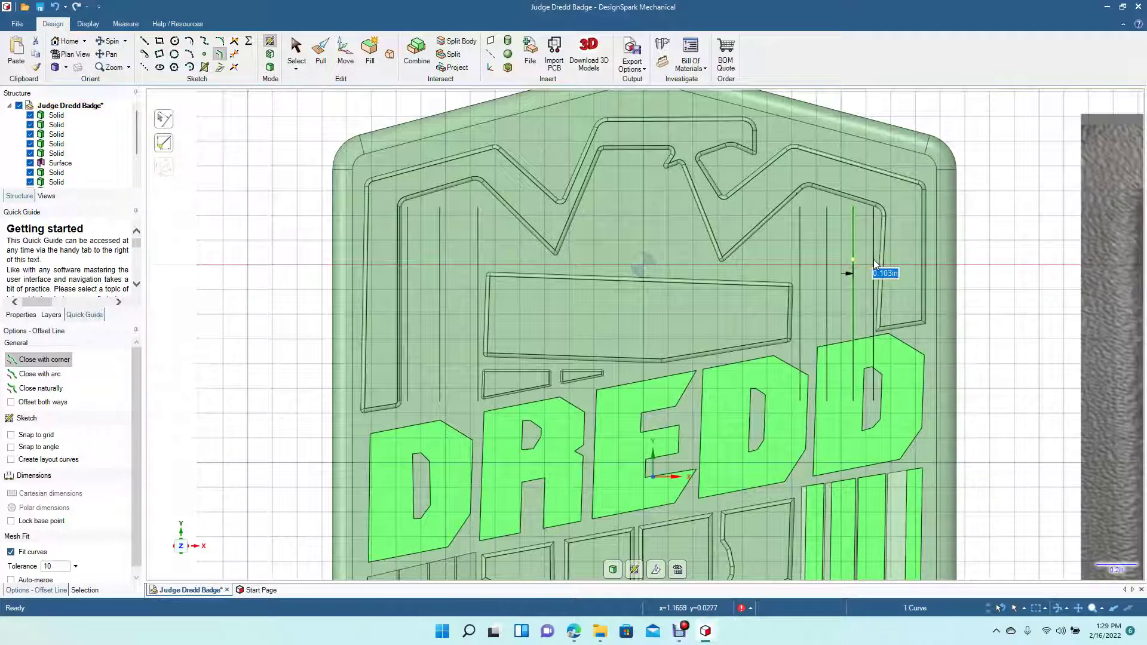
left_click(874, 261)
left_click(1037, 277)
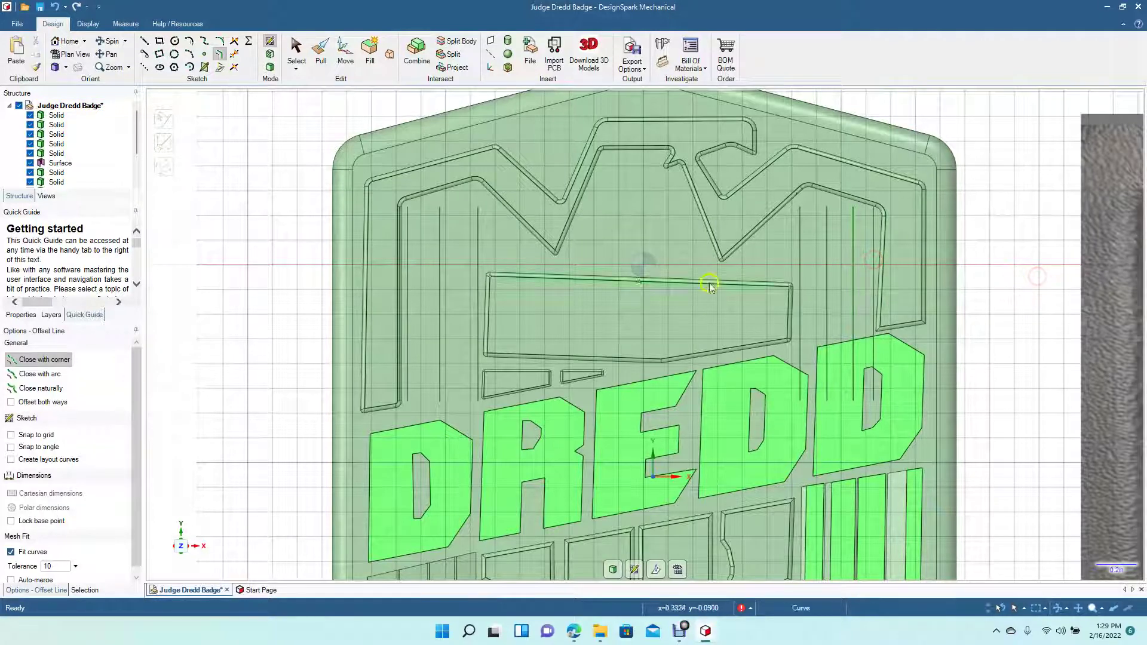
- Draw slanted lines across the upper ends of the vertical lines, about 0.367 in beneath the left wing and 0.383 in beneath the right
left_click(141, 42)
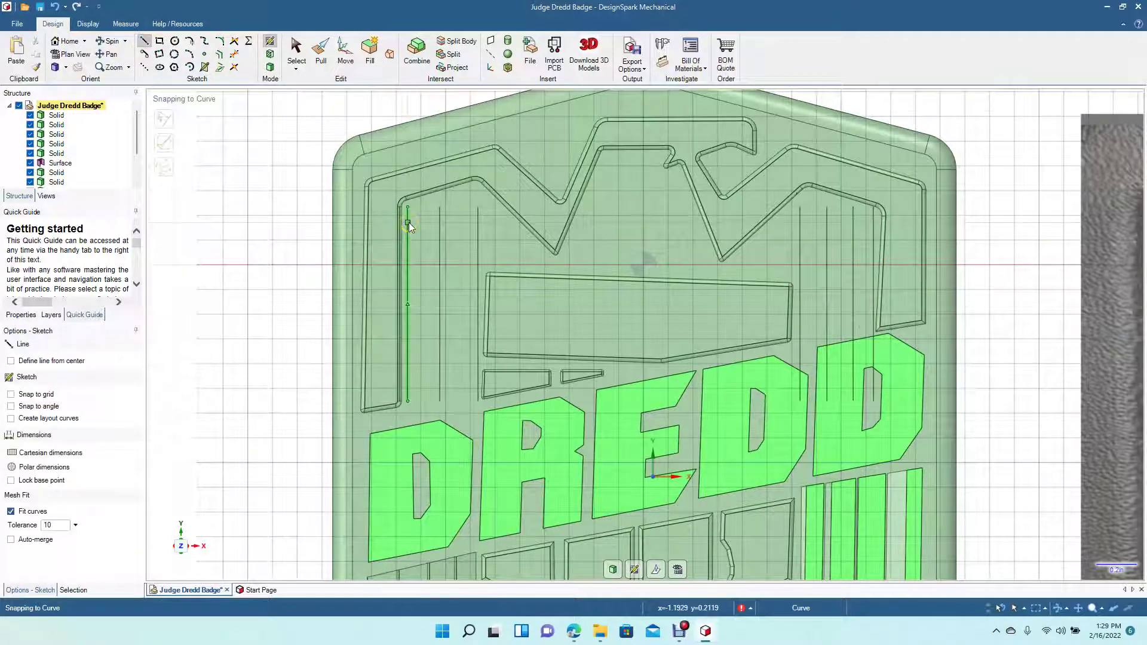
left_click(408, 223)
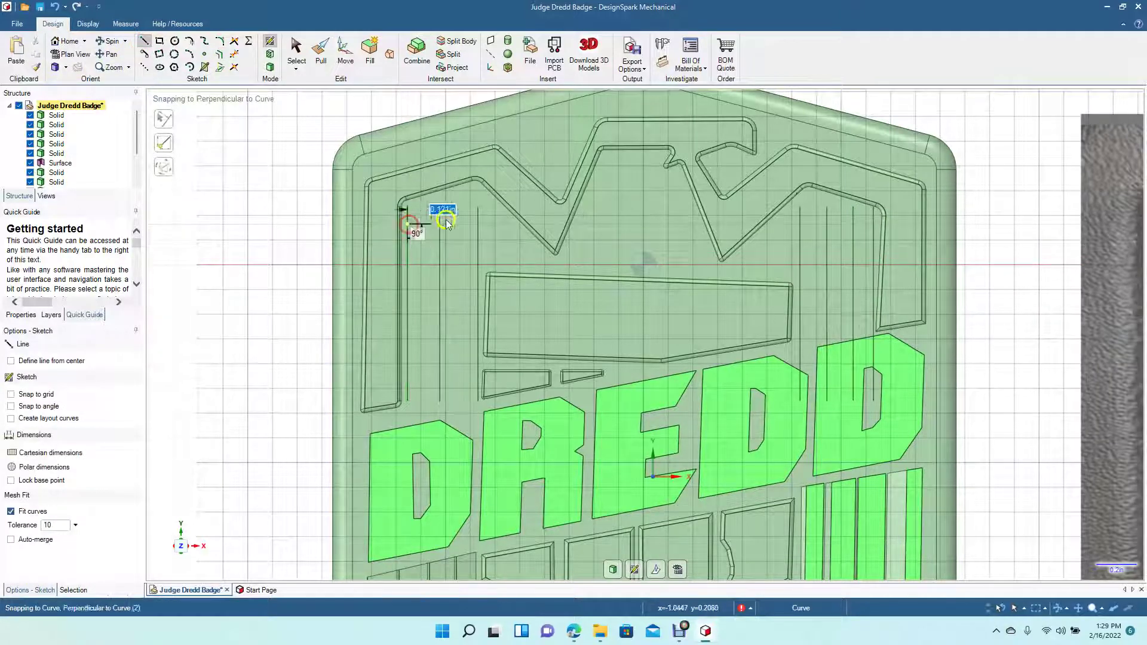
left_click(478, 209)
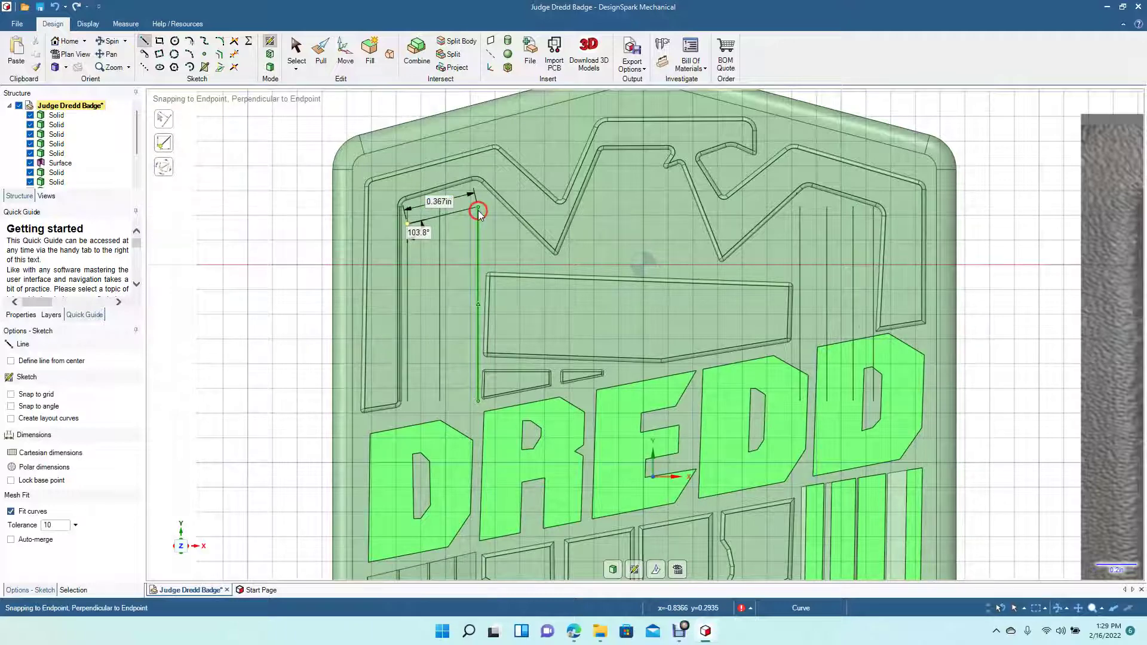
left_click(799, 208)
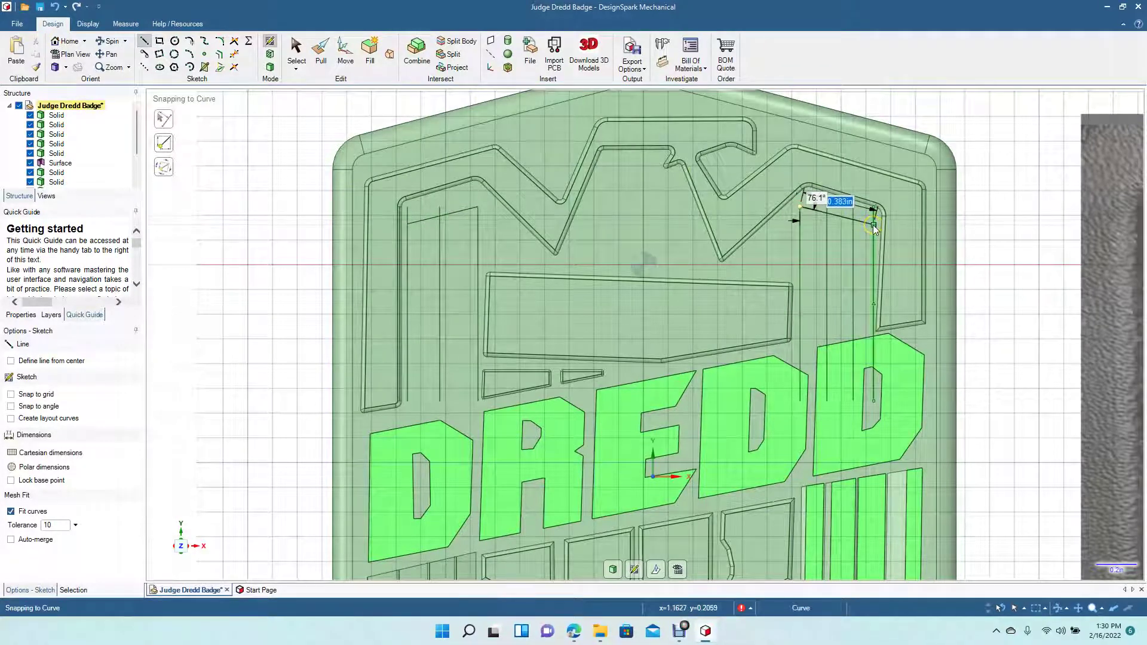
left_click(873, 225)
left_click(297, 53)
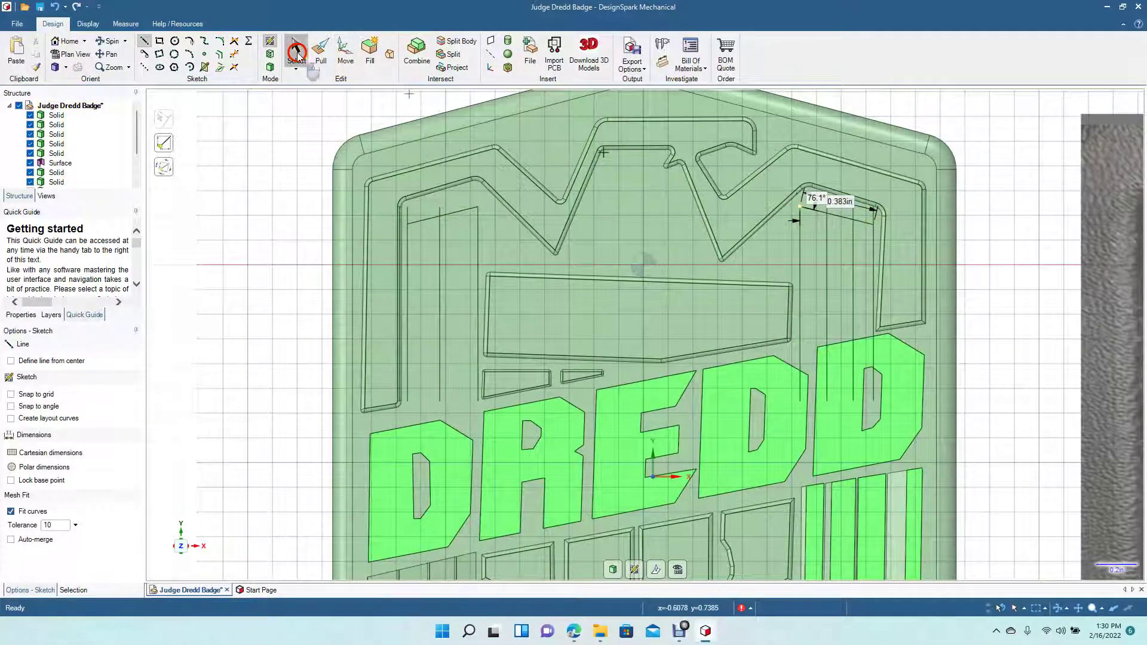
- Draw slanted lines across the lower part of both sets of vertical lines, about 0.363 in long on the left and 0.376 in on the right
left_click(143, 40)
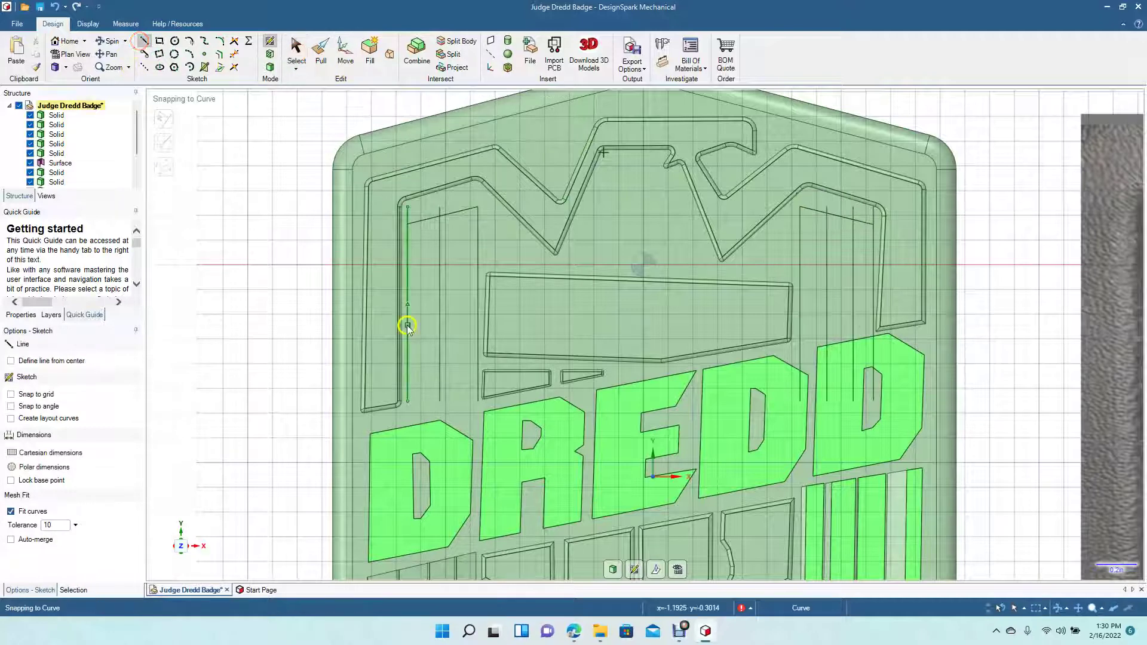
left_click(407, 400)
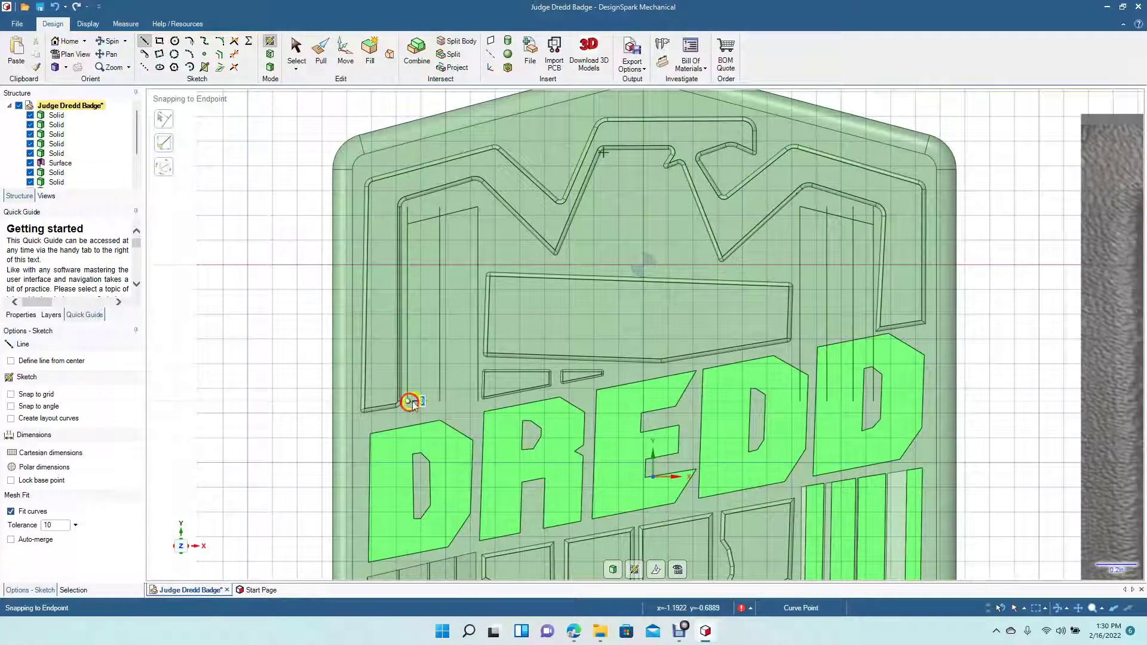
left_click(481, 387)
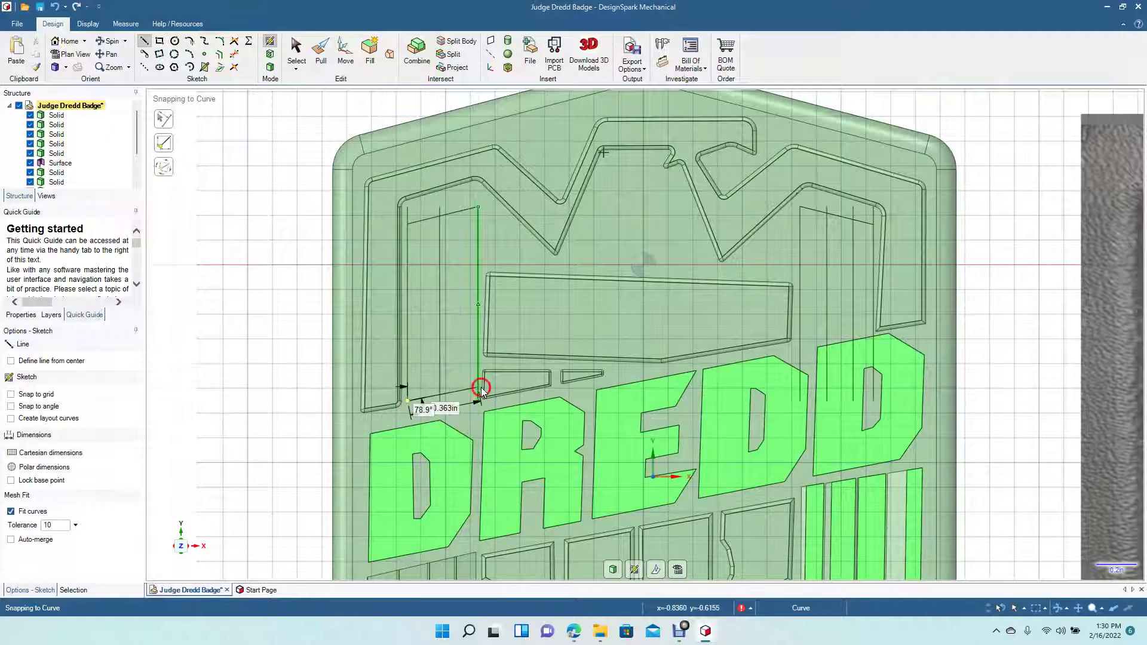
left_click(289, 43)
left_click(287, 42)
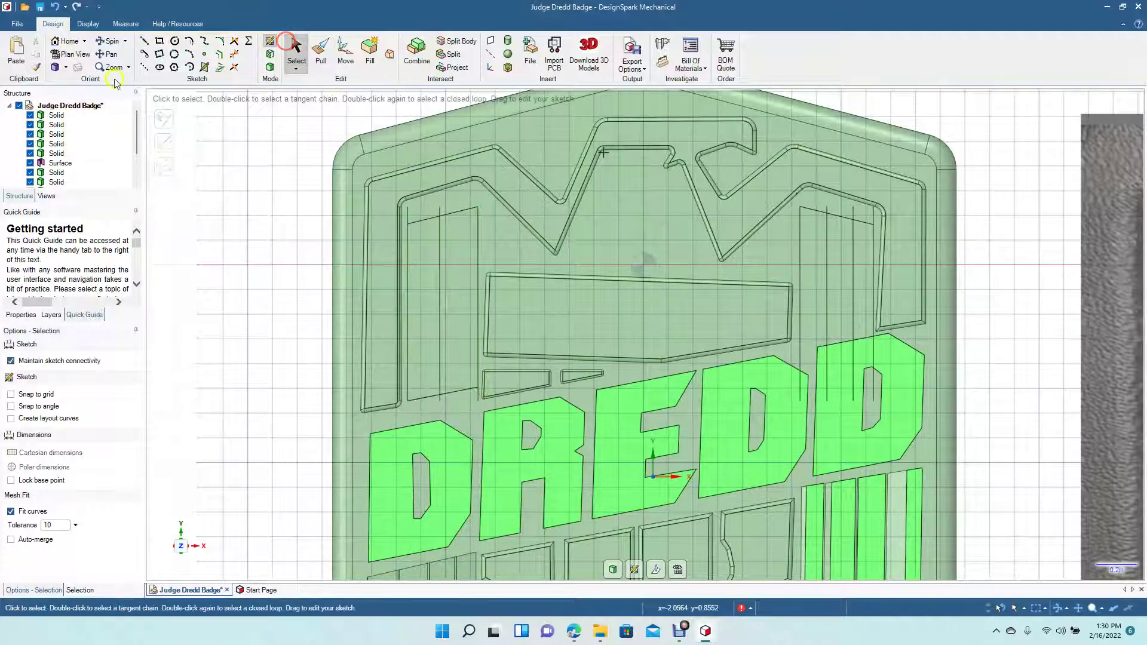
left_click(144, 43)
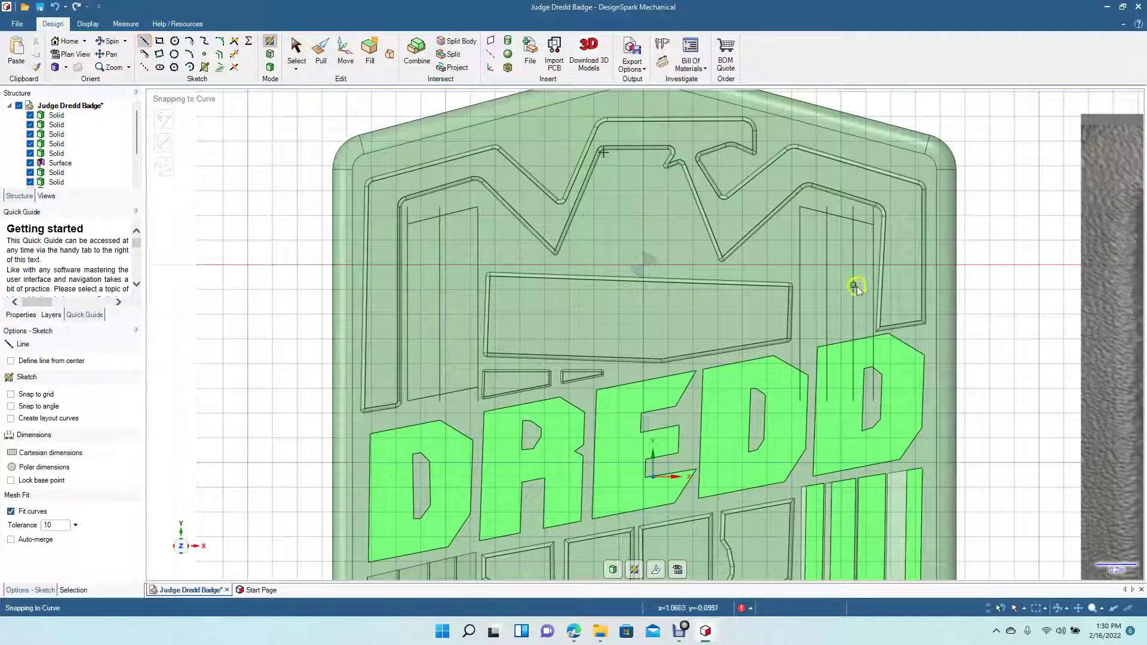
left_click(801, 338)
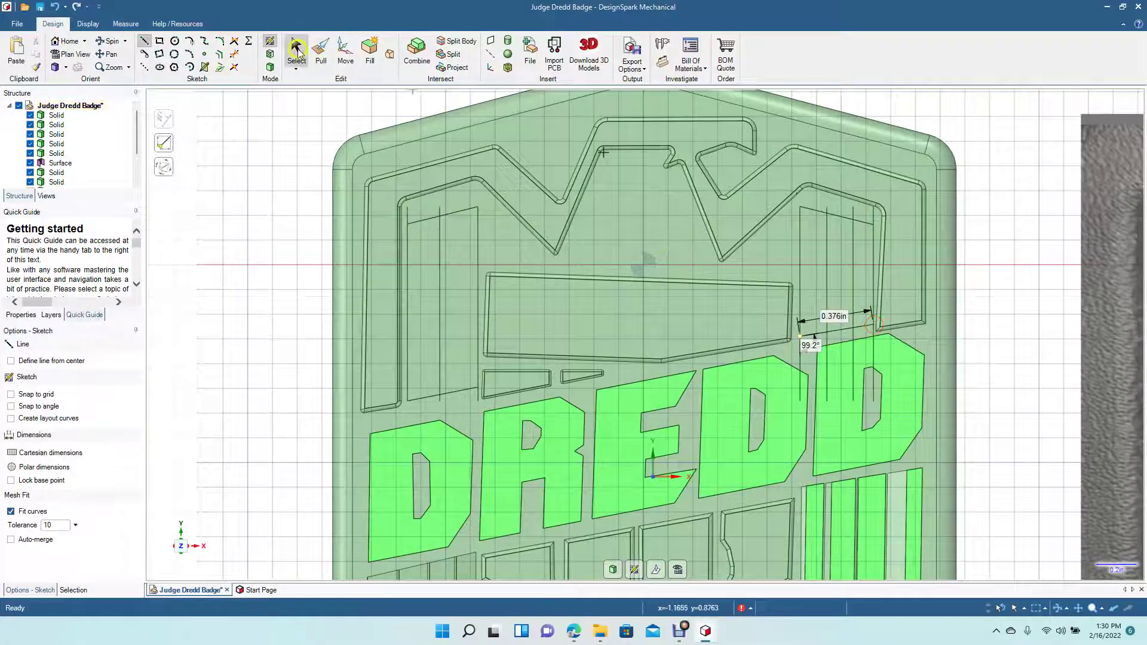
left_click(296, 49)
- Trim the vertical line ends that extend past the upper and lower slanted lines beneath the left wing
left_click(238, 57)
left_click(435, 206)
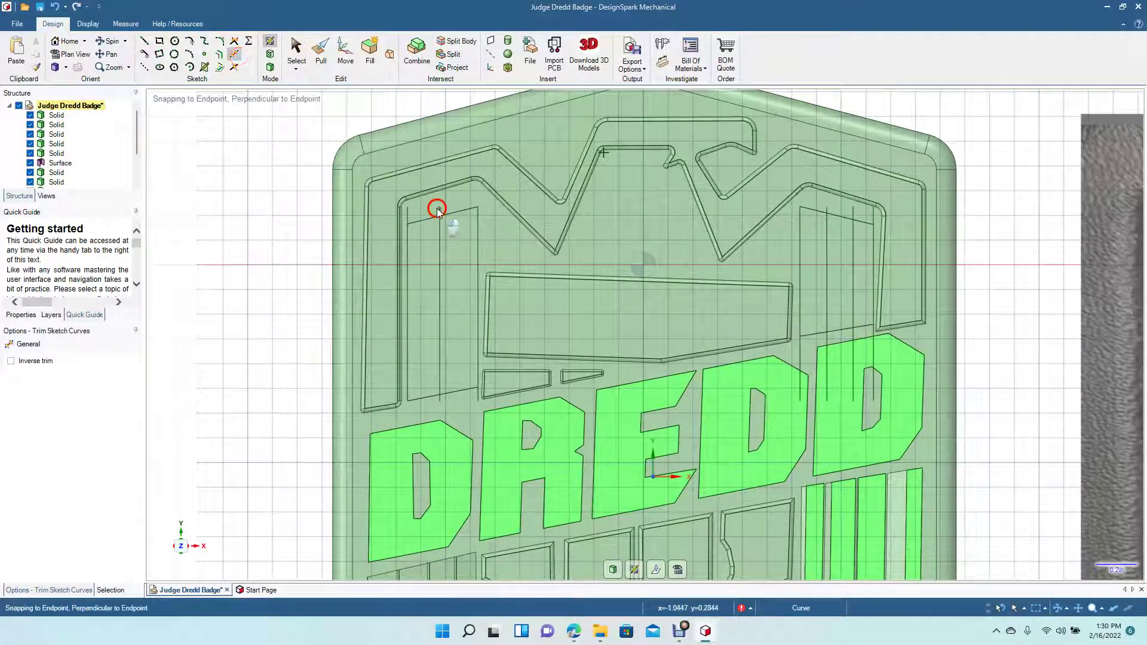
left_click(406, 213)
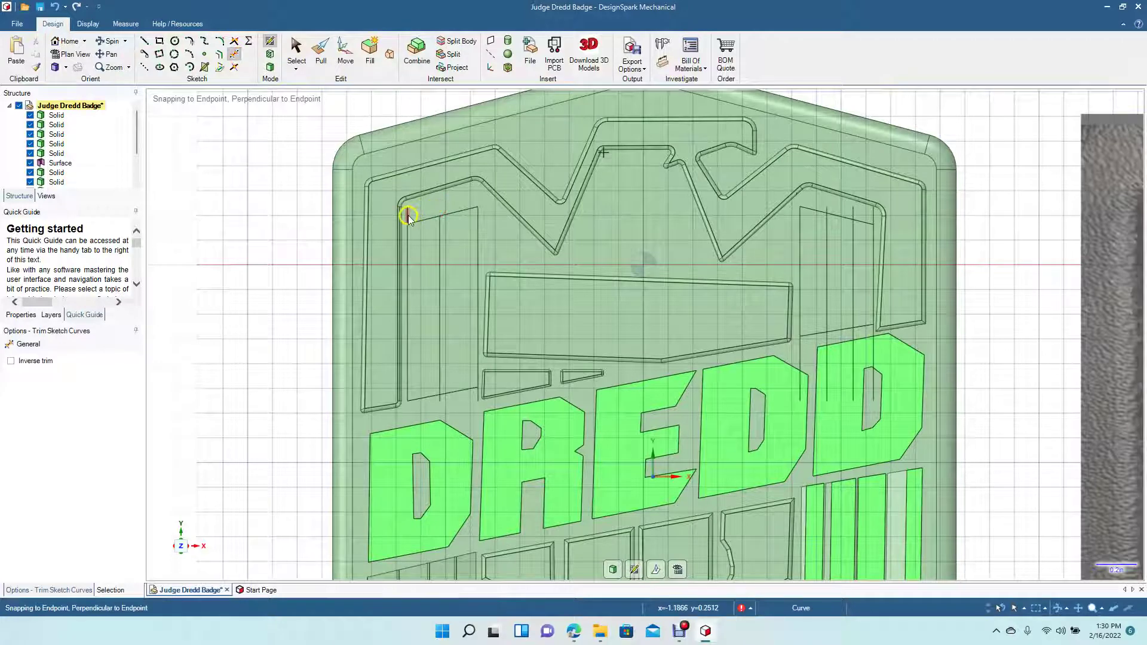
left_click(440, 399)
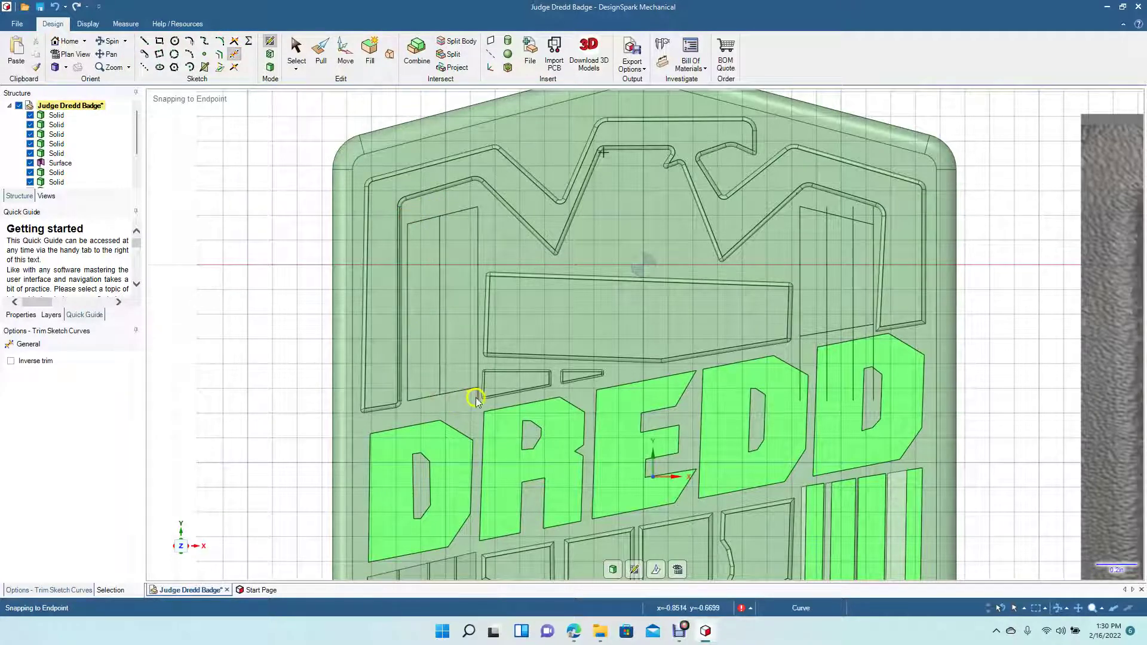
- Trim the vertical line ends that extend past the upper and lower slanted lines beneath the right wing
left_click(730, 146)
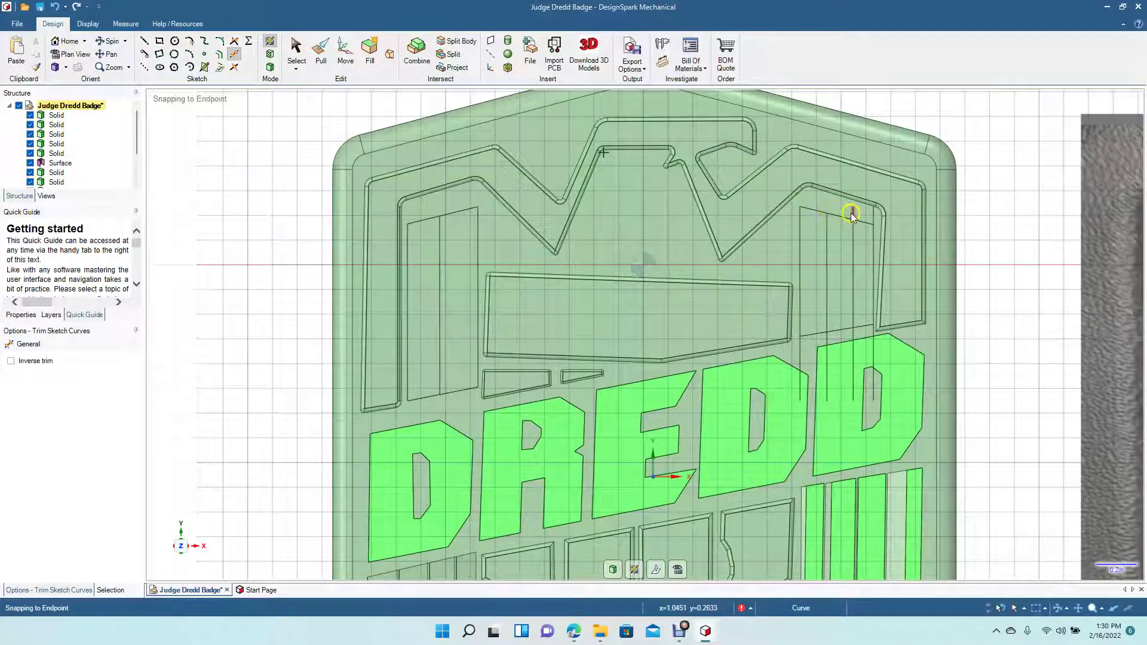
left_click(871, 214)
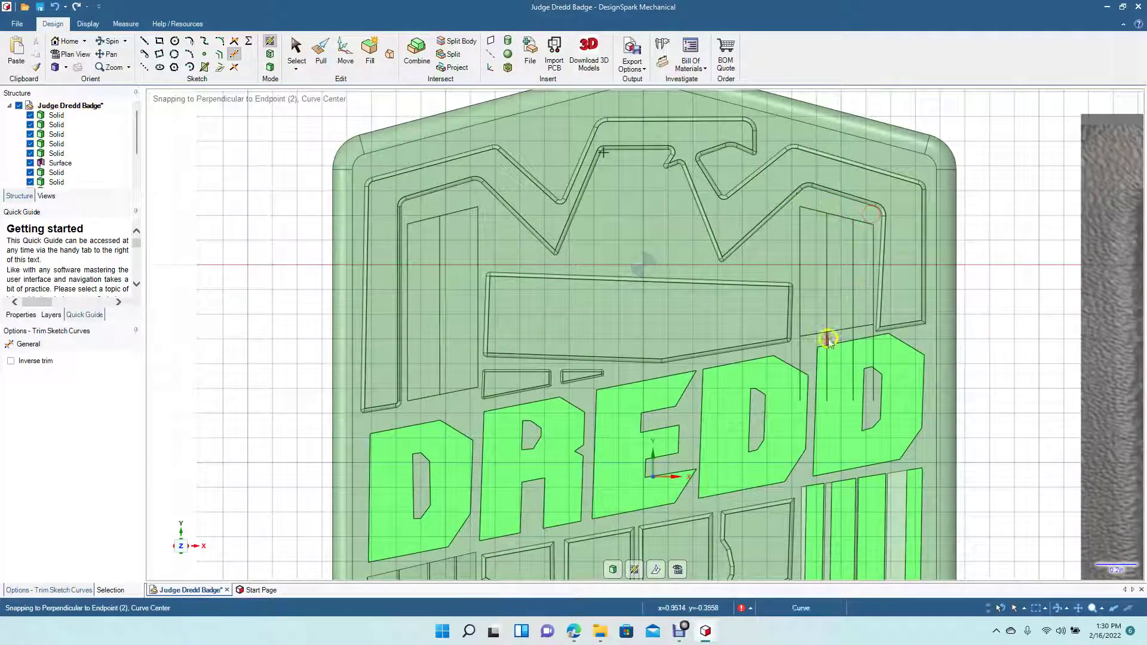
left_click(799, 383)
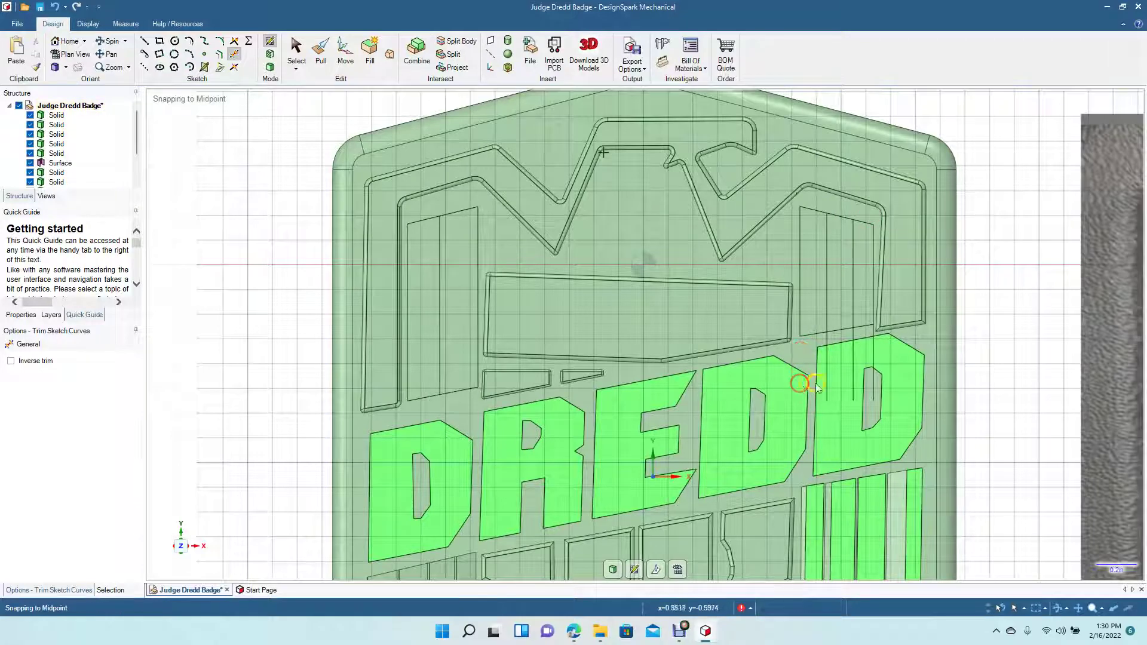
left_click(828, 353)
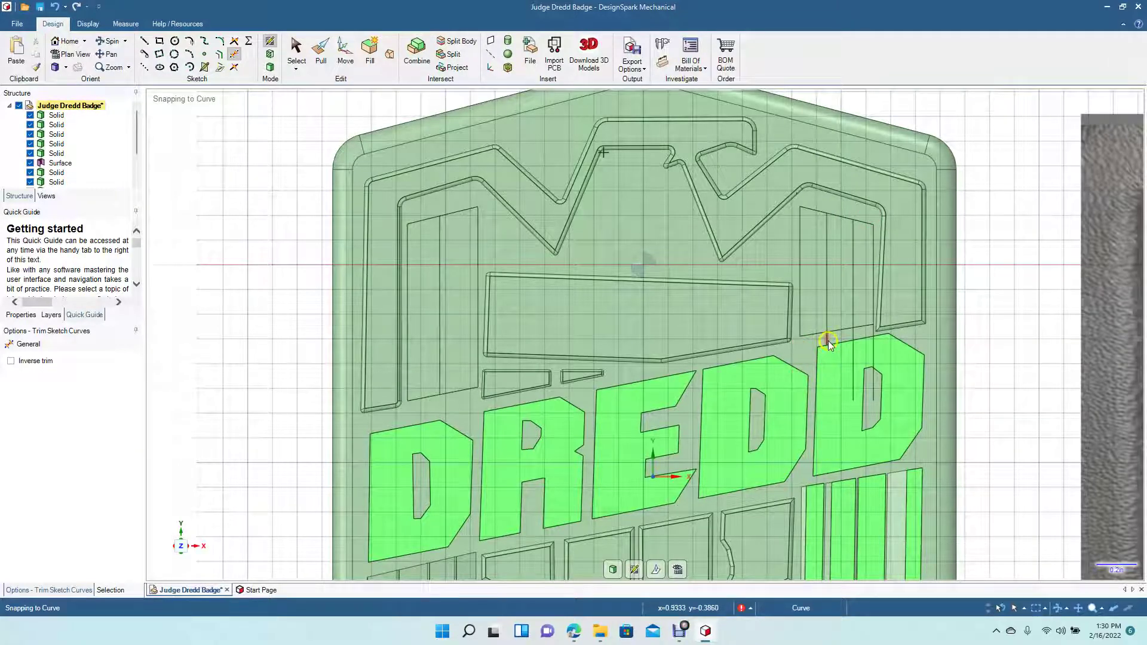
left_click(852, 361)
left_click(873, 333)
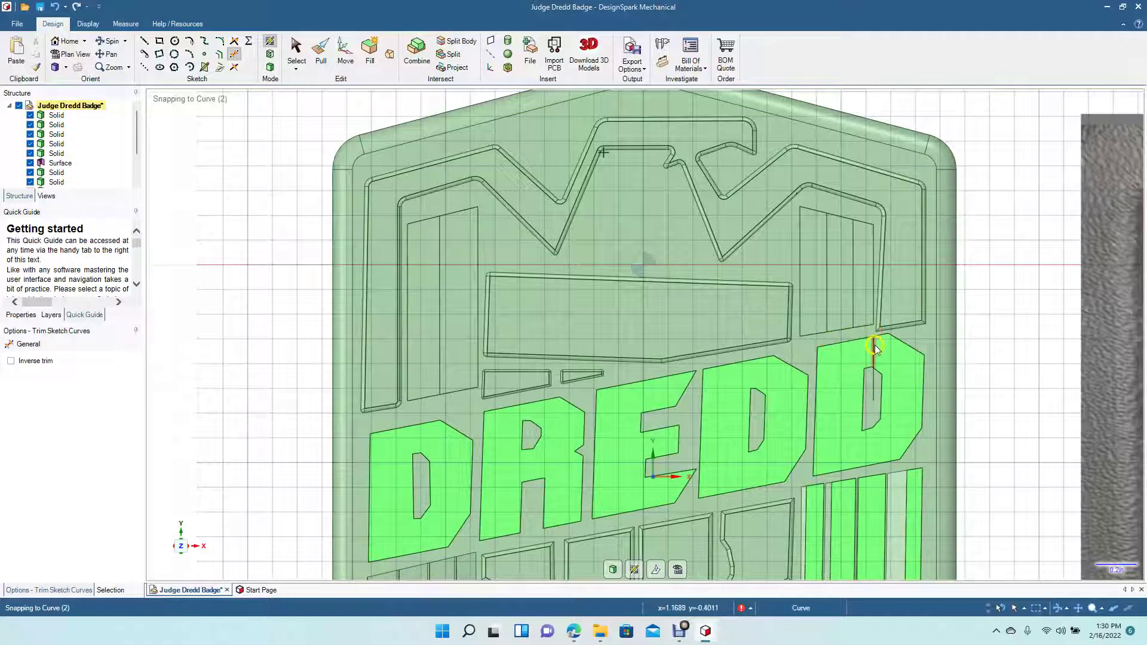
left_click(874, 384)
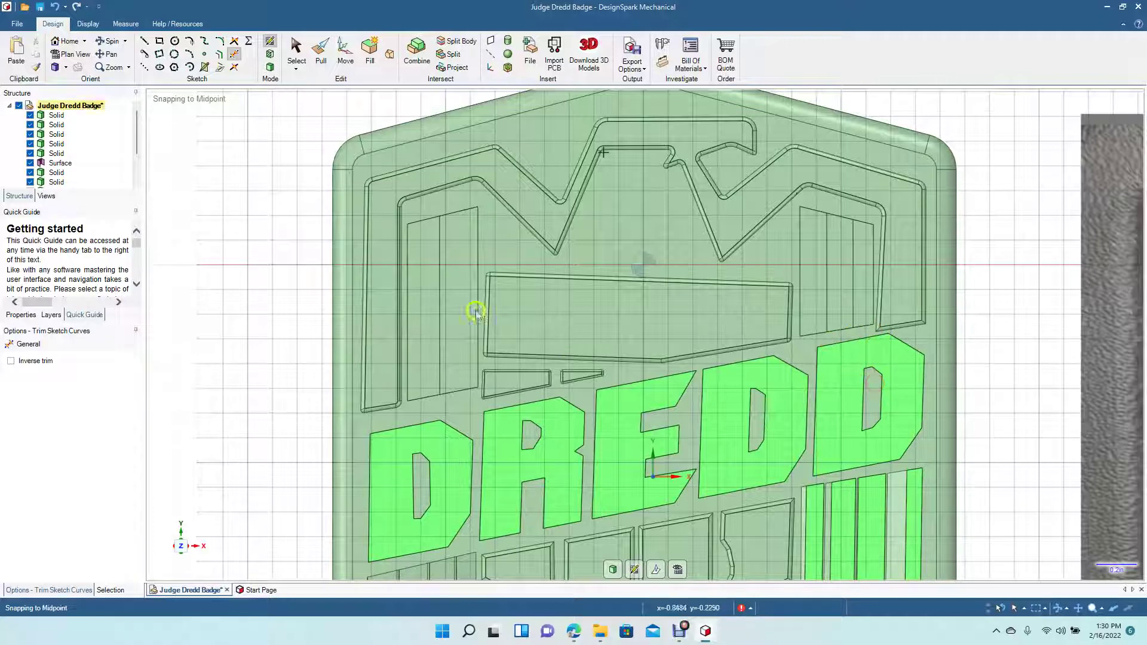
- Offset the middle vertical line beneath the left wing 0.010 in towards the central bar
scroll(427, 321, "up", 3)
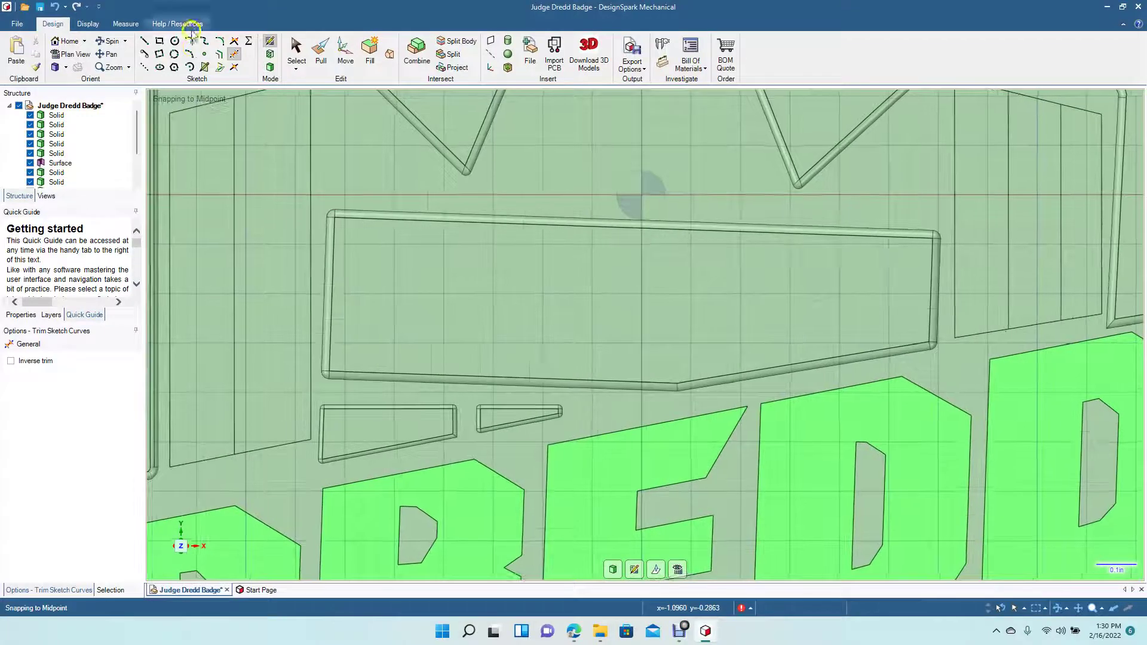
left_click(108, 51)
left_click_drag(213, 280, 308, 366)
left_click(221, 53)
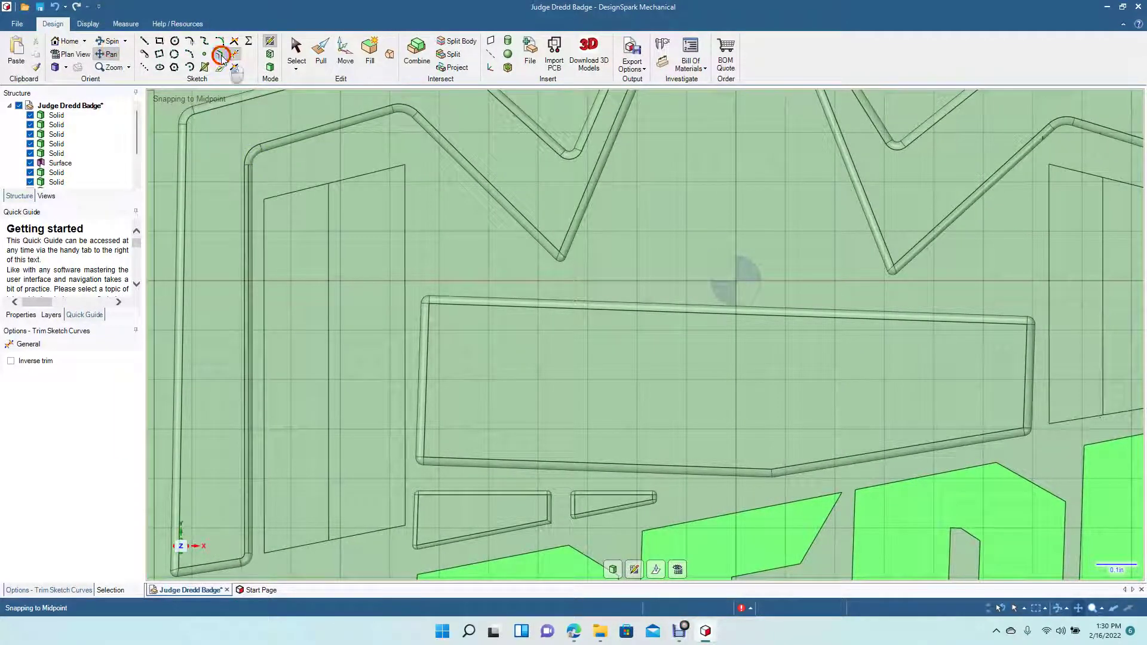
left_click(329, 239)
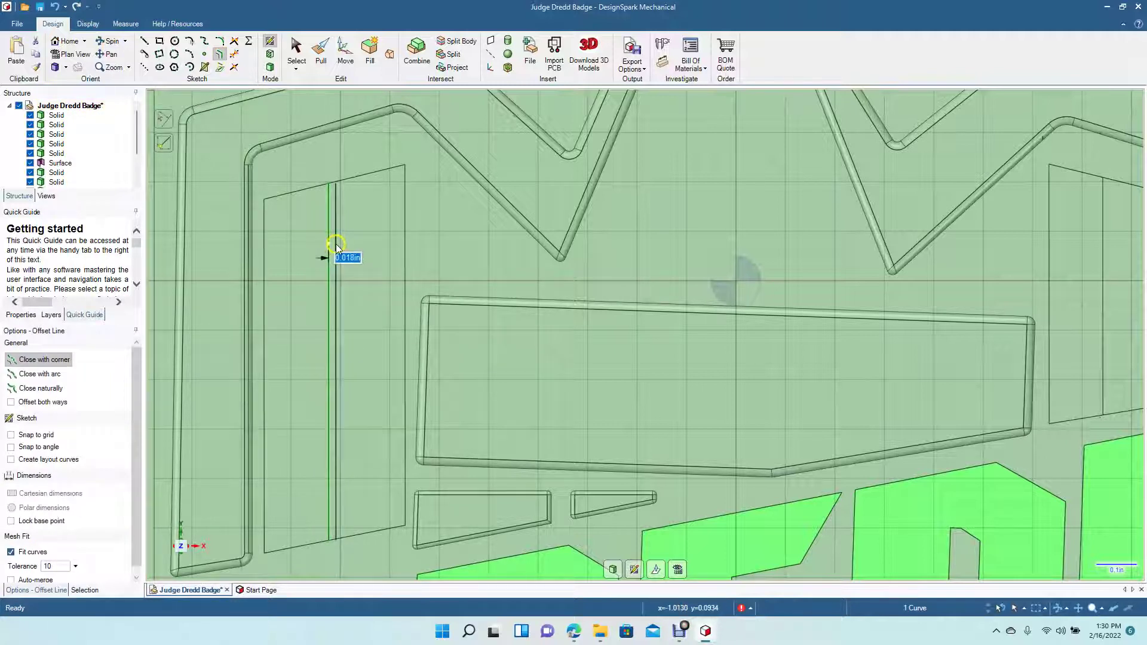
type("0.010")
key("Return")
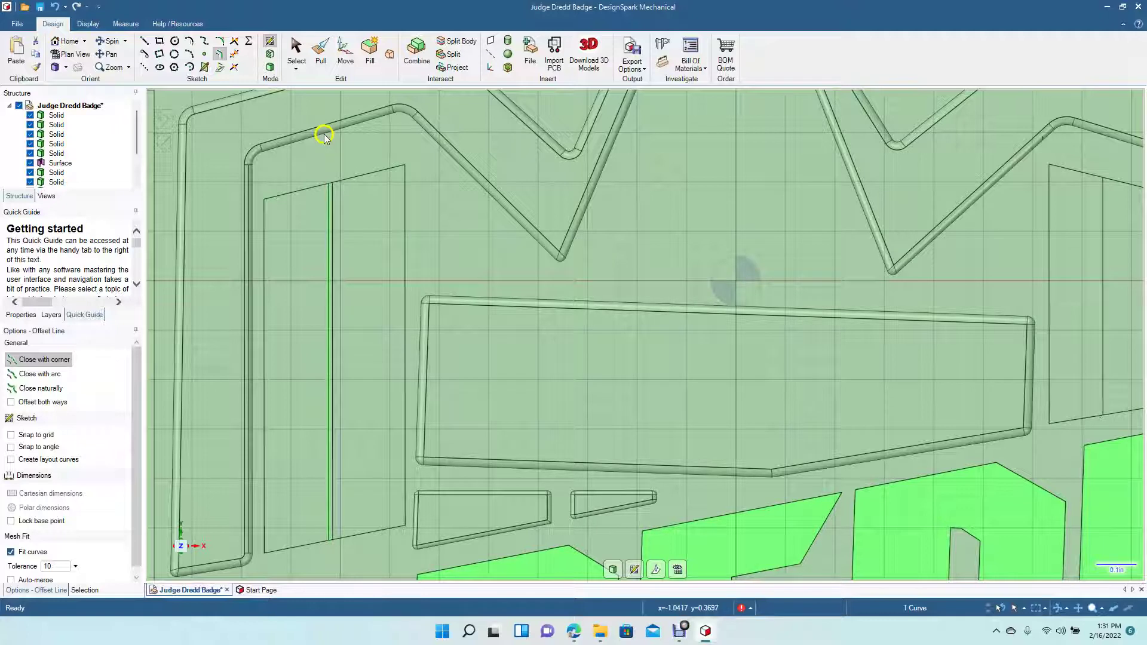
left_click(220, 41)
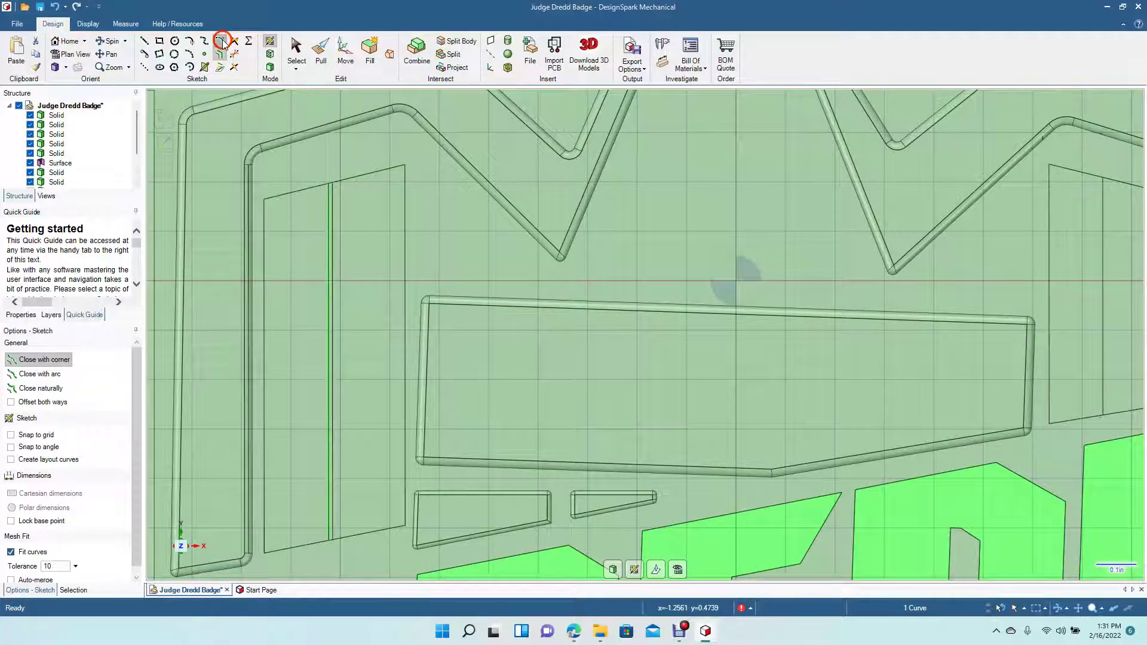
left_click(334, 196)
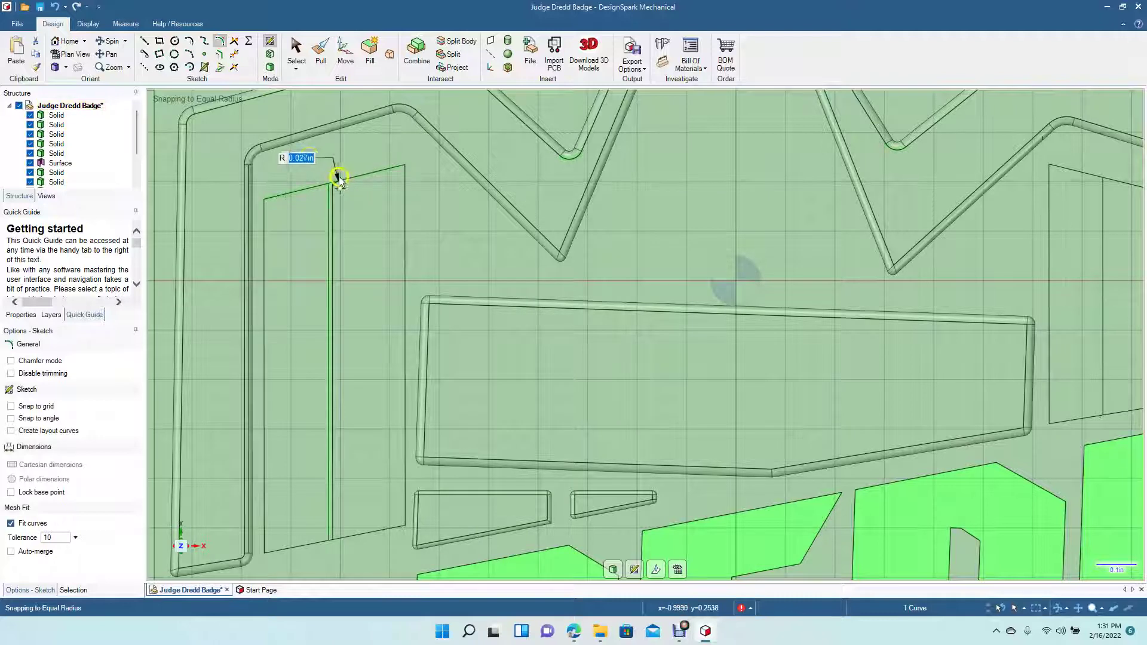
left_click(296, 48)
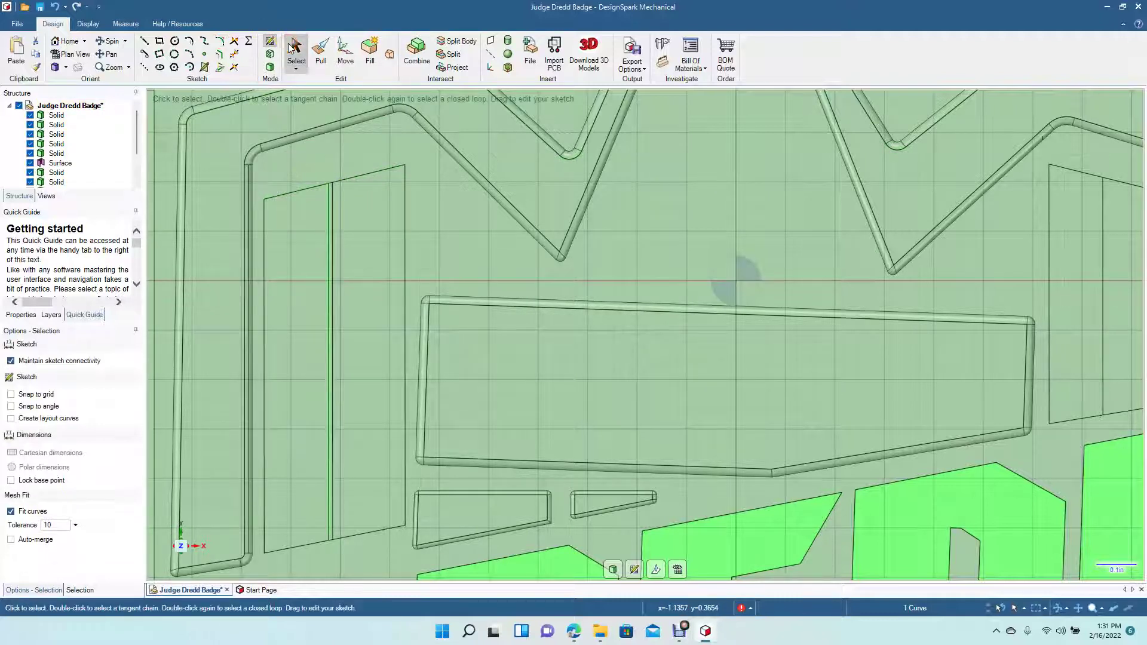
- Create a corner between the inner part of the left wing's upper slanted line and the offset copy of the middle line
left_click(233, 43)
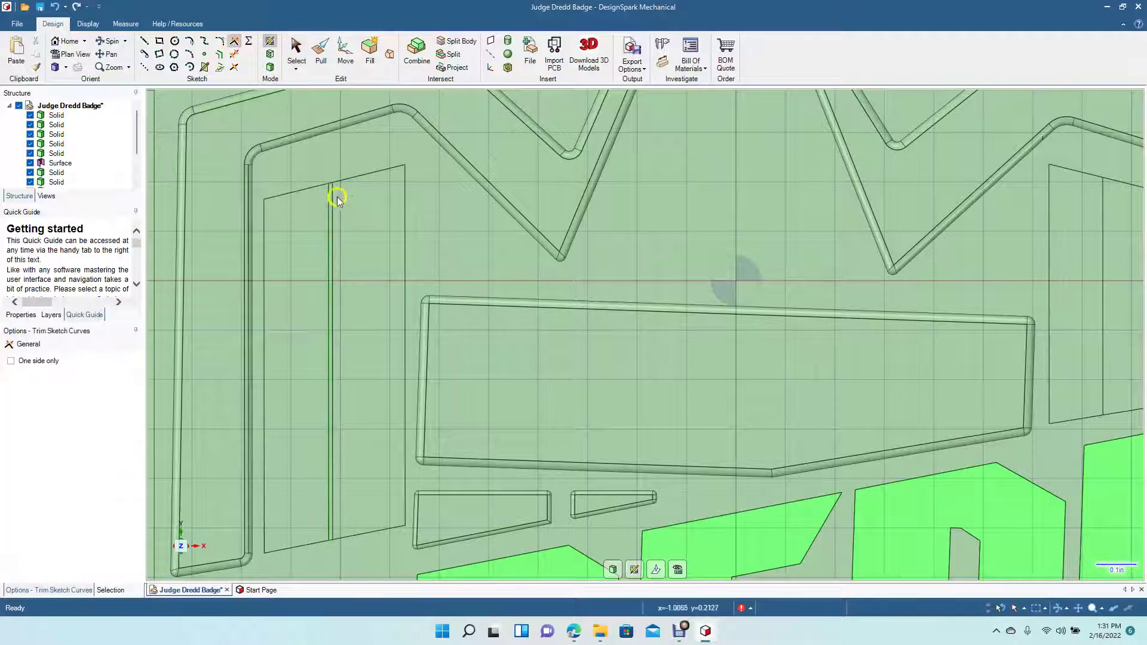
left_click(347, 179)
left_click(332, 204)
left_click(298, 60)
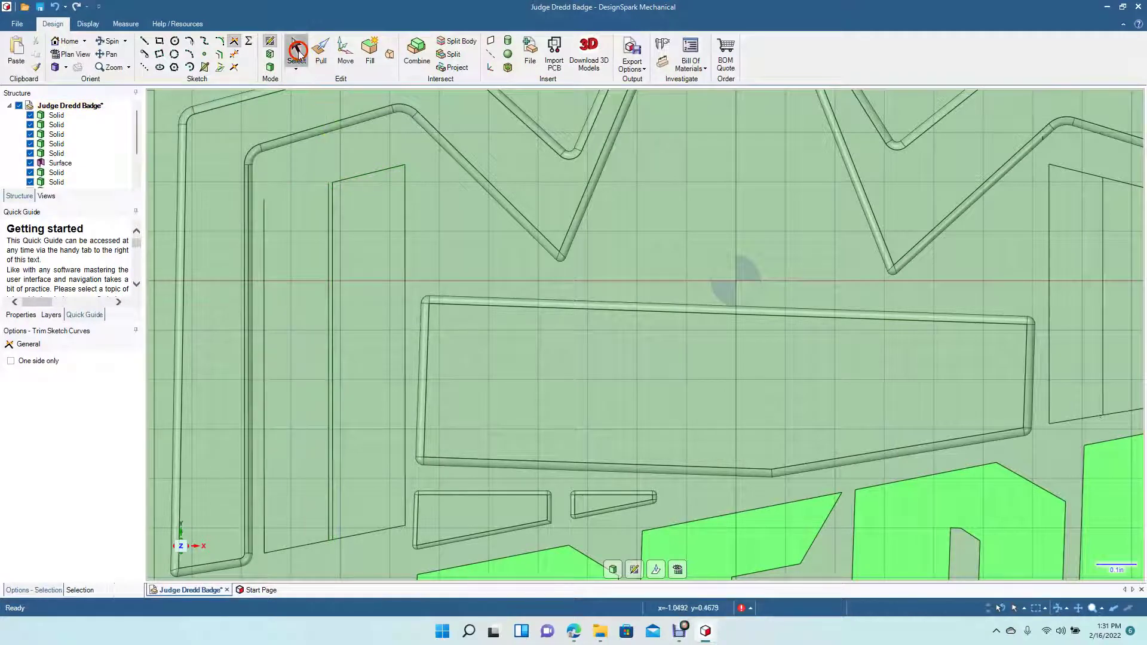
- Draw a line from the upper end of the left wing's original middle line to the upper end of its outermost line
left_click(144, 41)
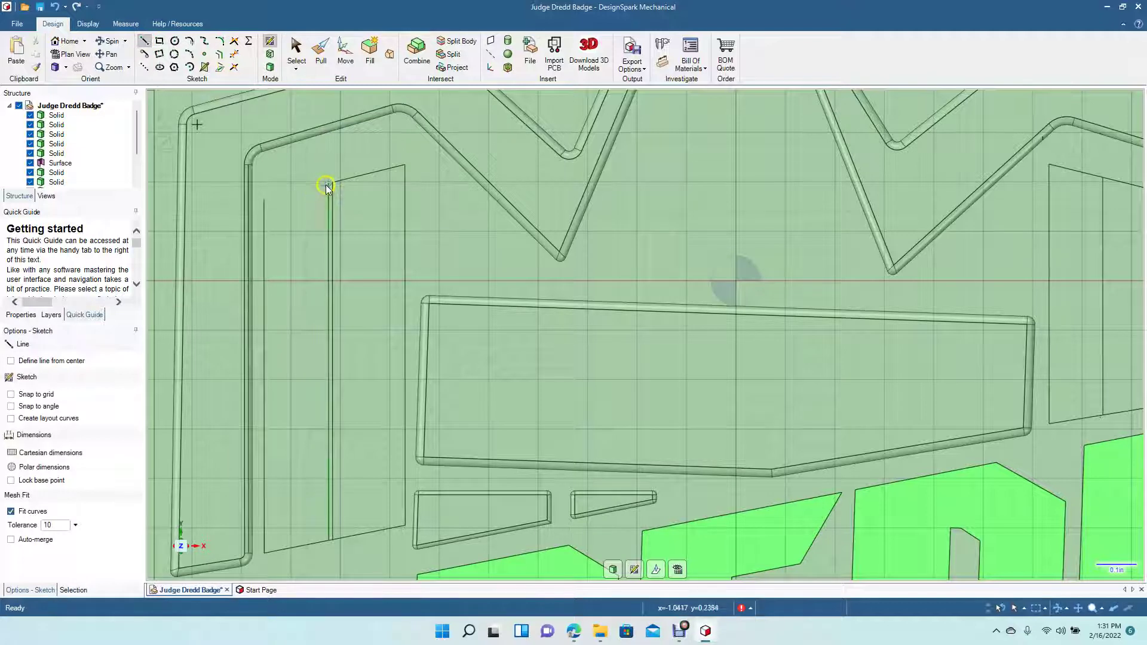
left_click(327, 185)
left_click(264, 199)
left_click(299, 51)
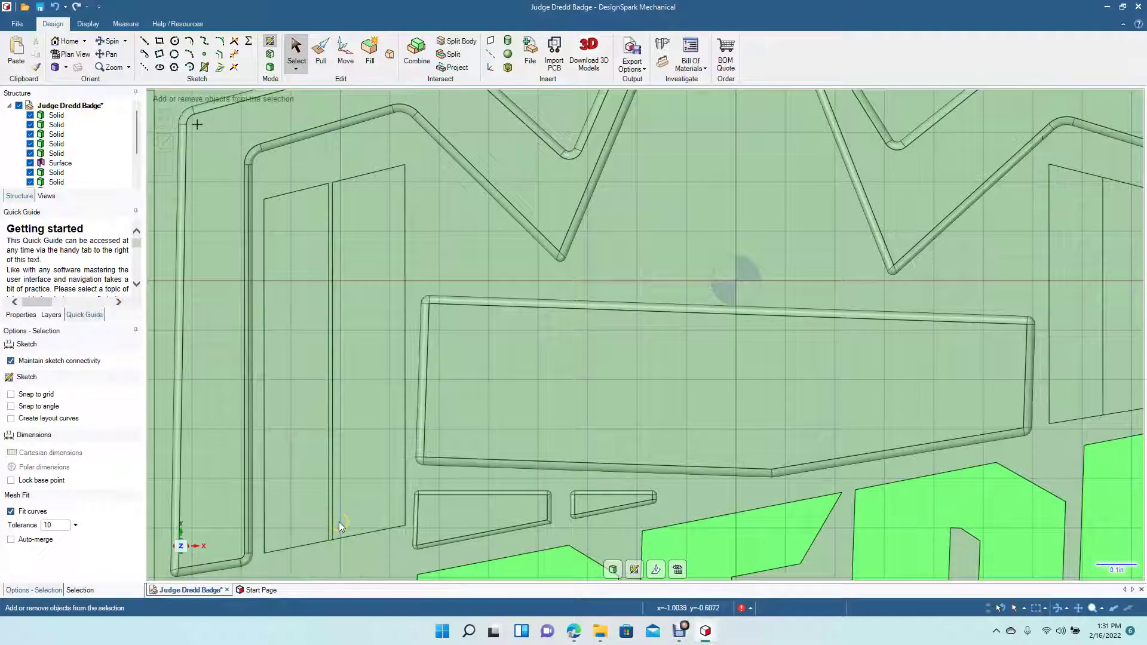
- Trim the short piece of the lower slanted line between the two closely spaced middle lines beneath the left wing
scroll(338, 522, "up", 5)
left_click(110, 53)
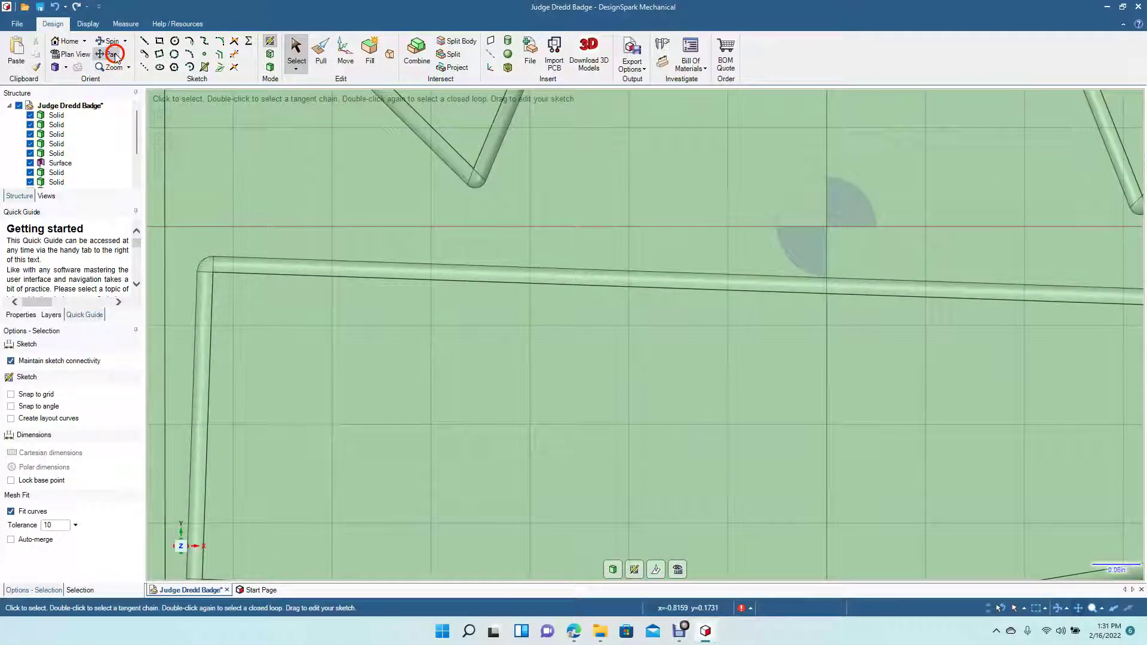
left_click_drag(182, 303, 625, 62)
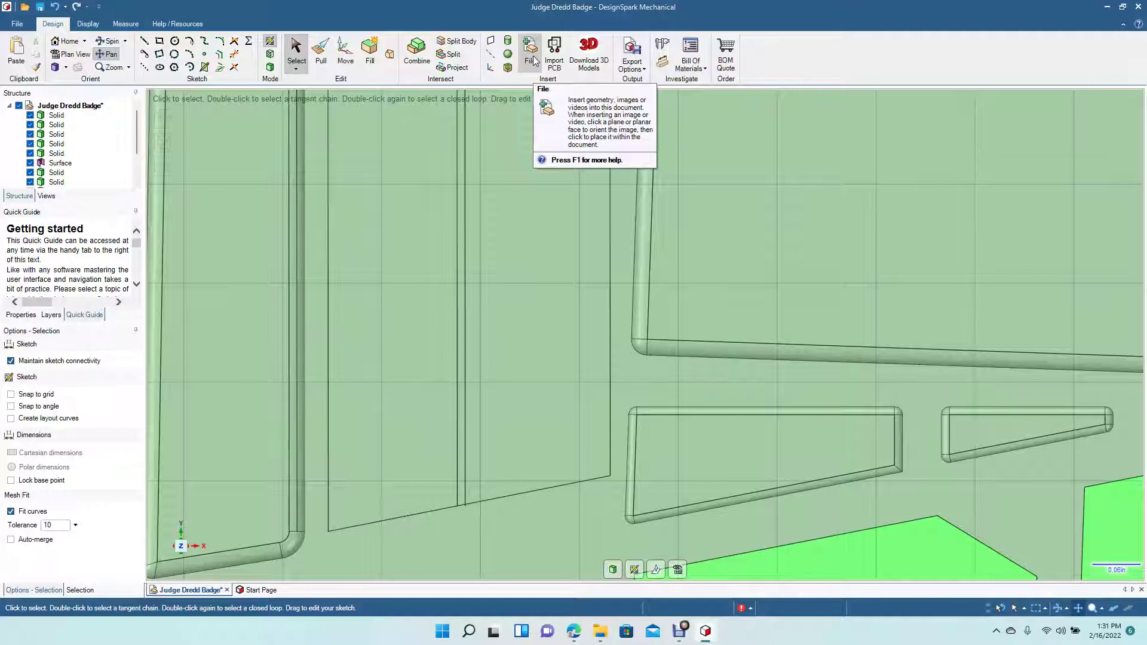
left_click(235, 55)
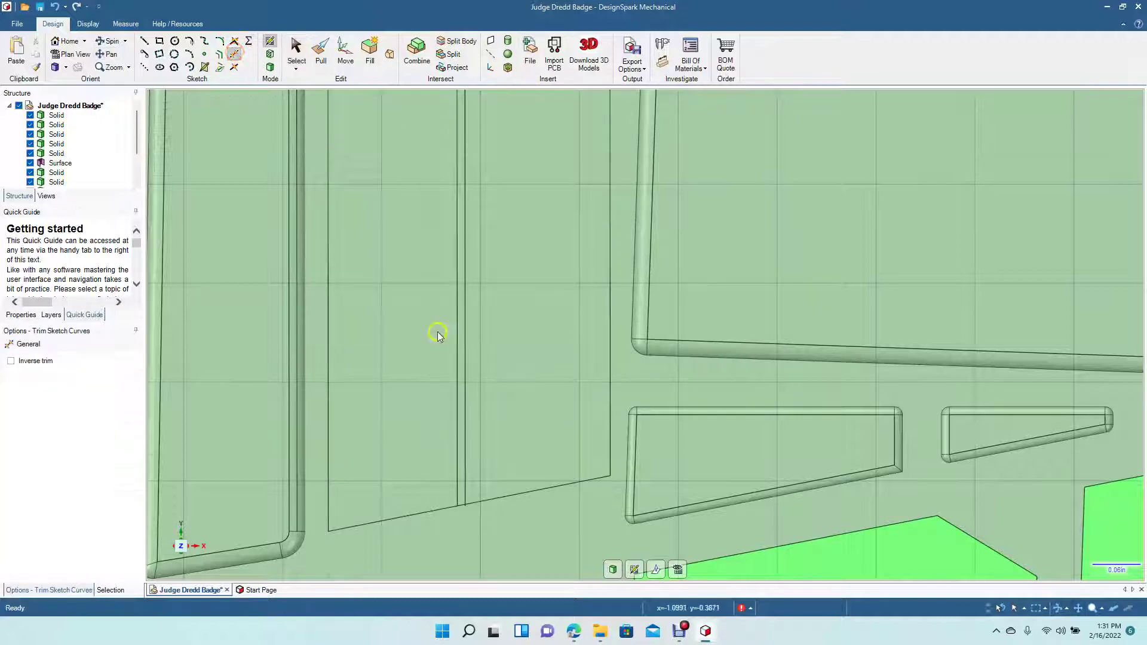
left_click(462, 504)
left_click(467, 511)
- Offset both middle vertical lines beneath the right wing towards the central bar, the first by 0.010 in
scroll(427, 525, "down", 8)
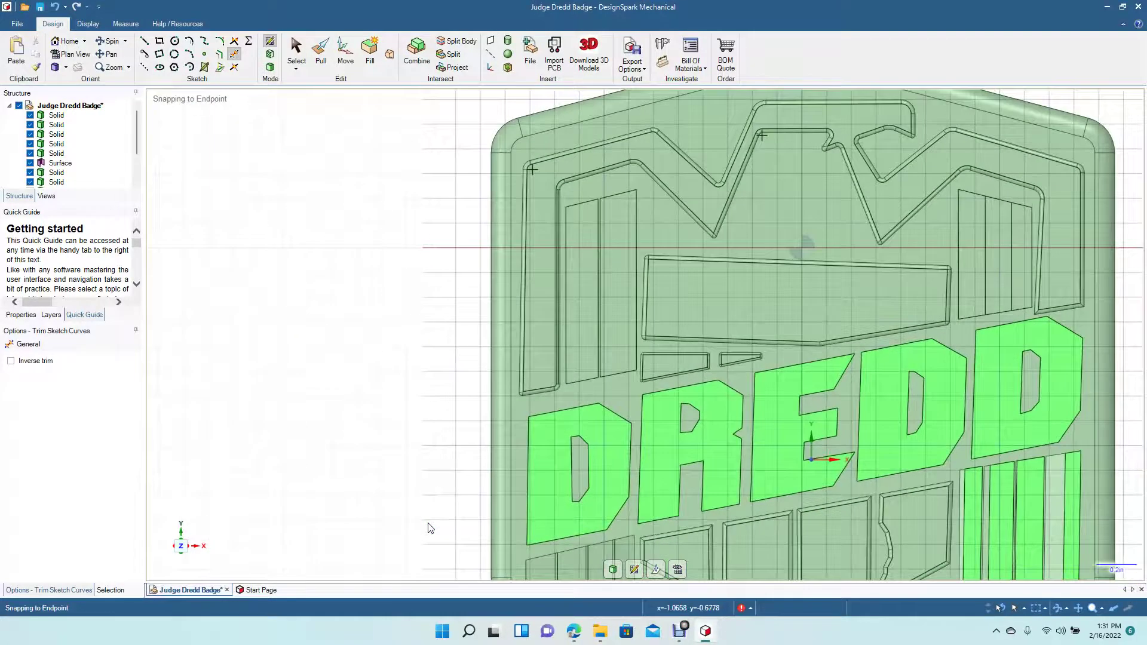
left_click(114, 51)
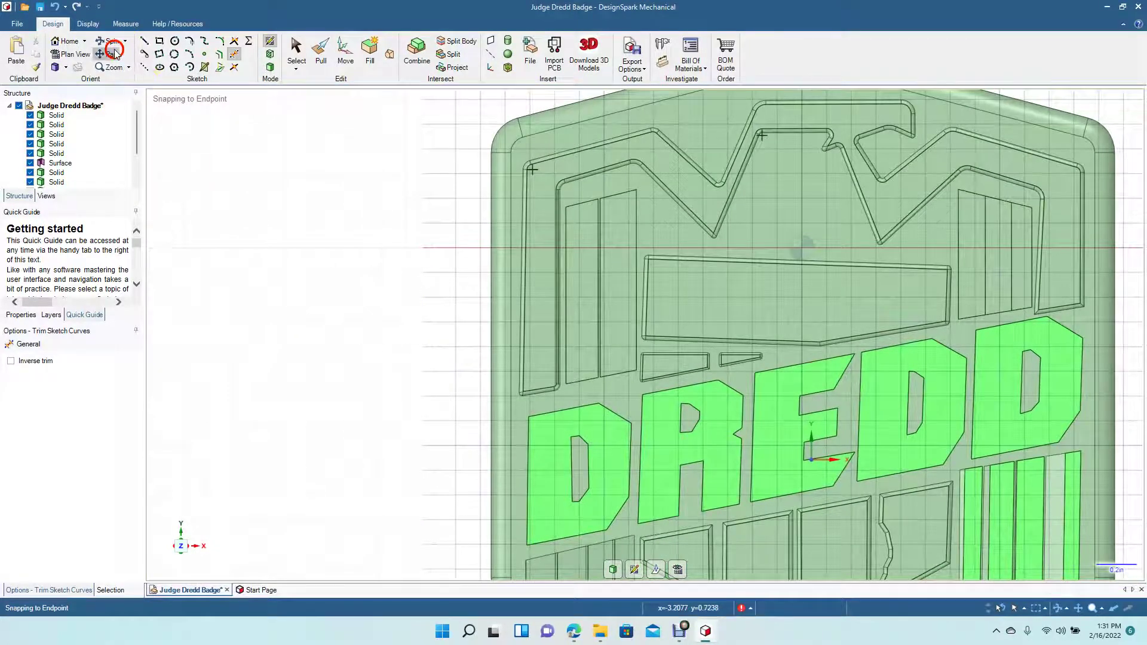
left_click_drag(693, 311, 325, 358)
scroll(639, 350, "up", 4)
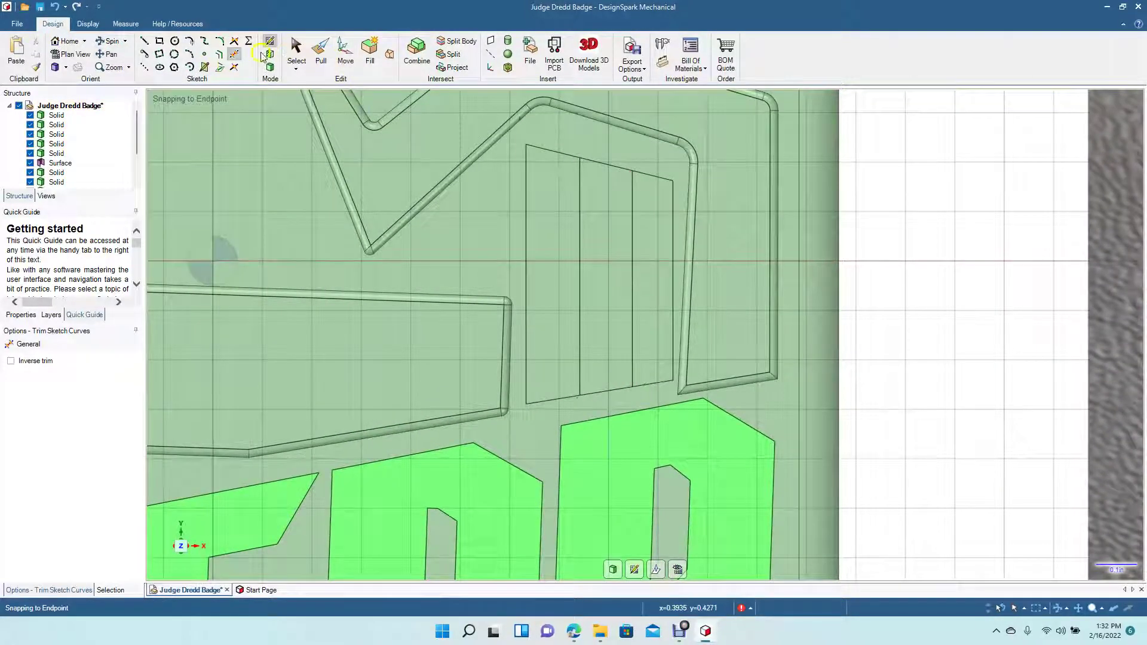
left_click(224, 55)
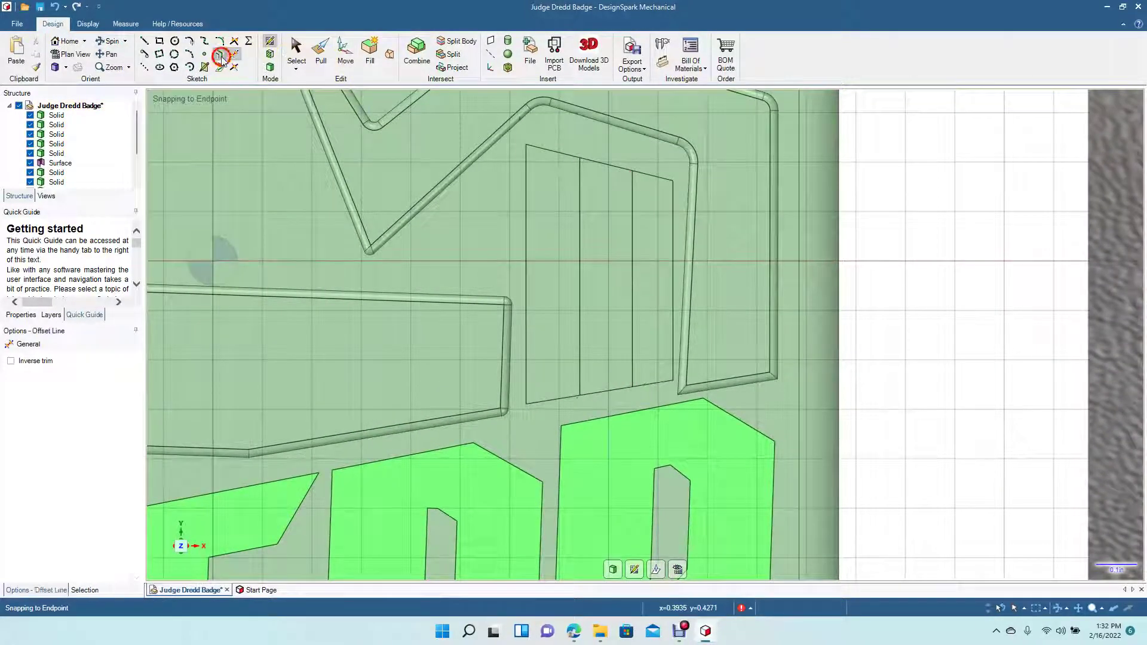
left_click(578, 238)
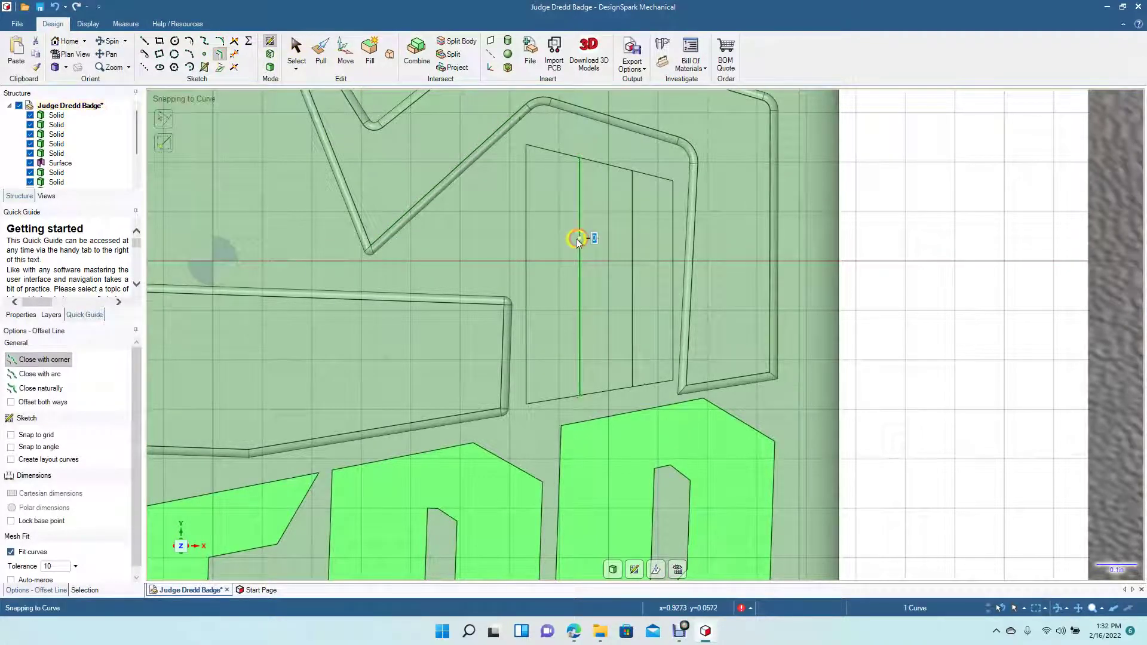
type("0.010")
key("Return")
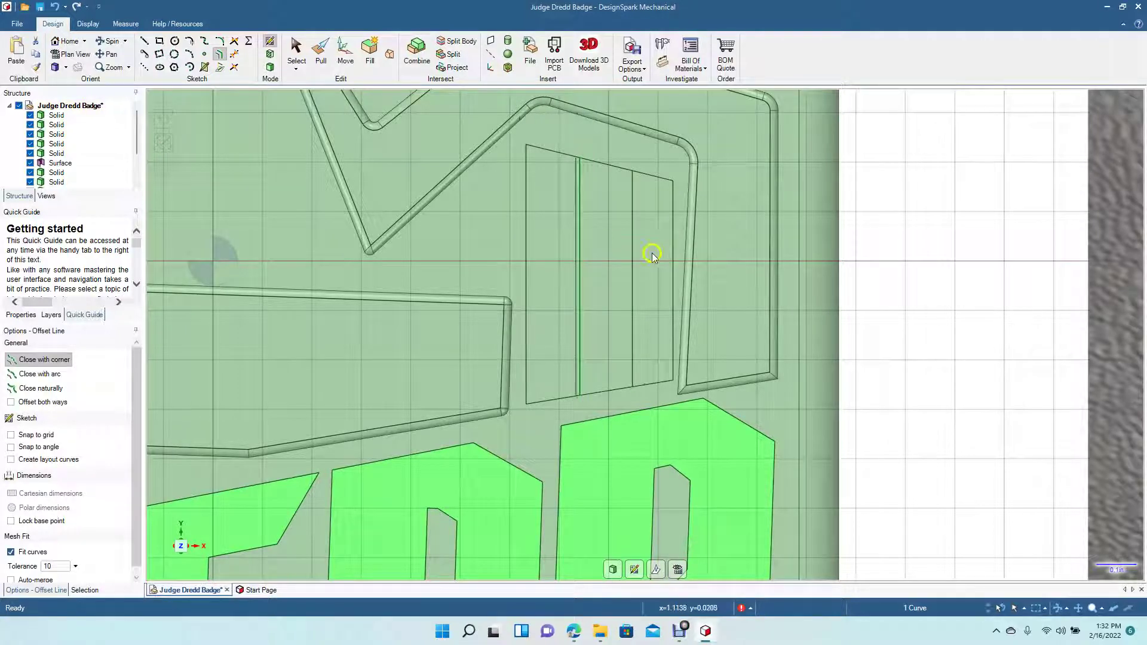
left_click(632, 246)
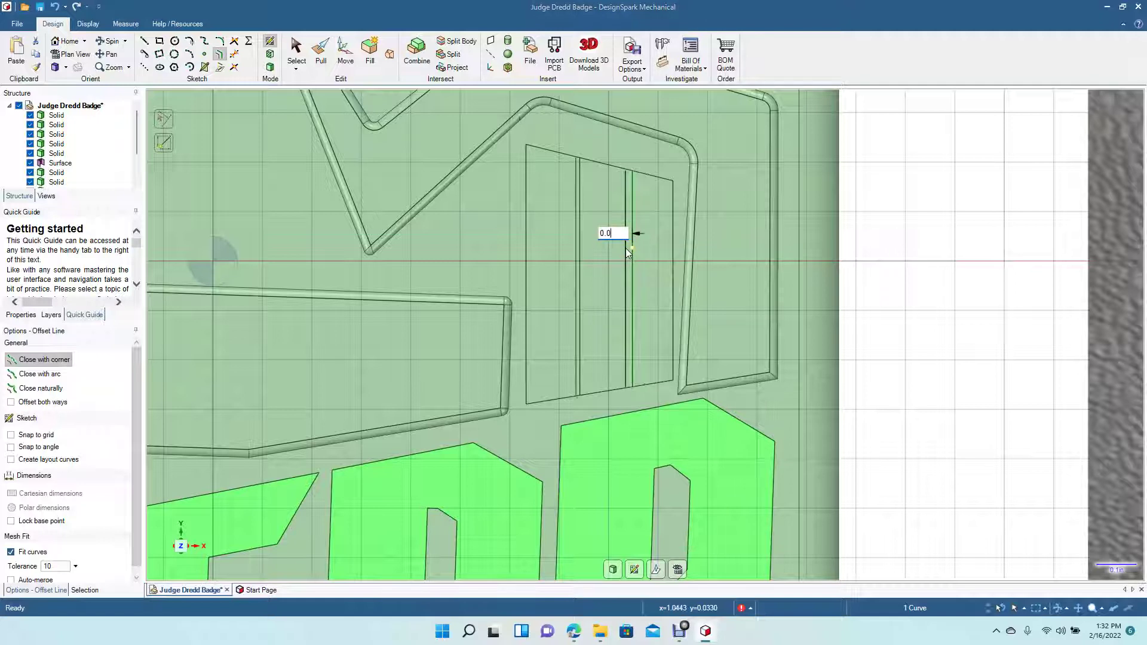
key("Return")
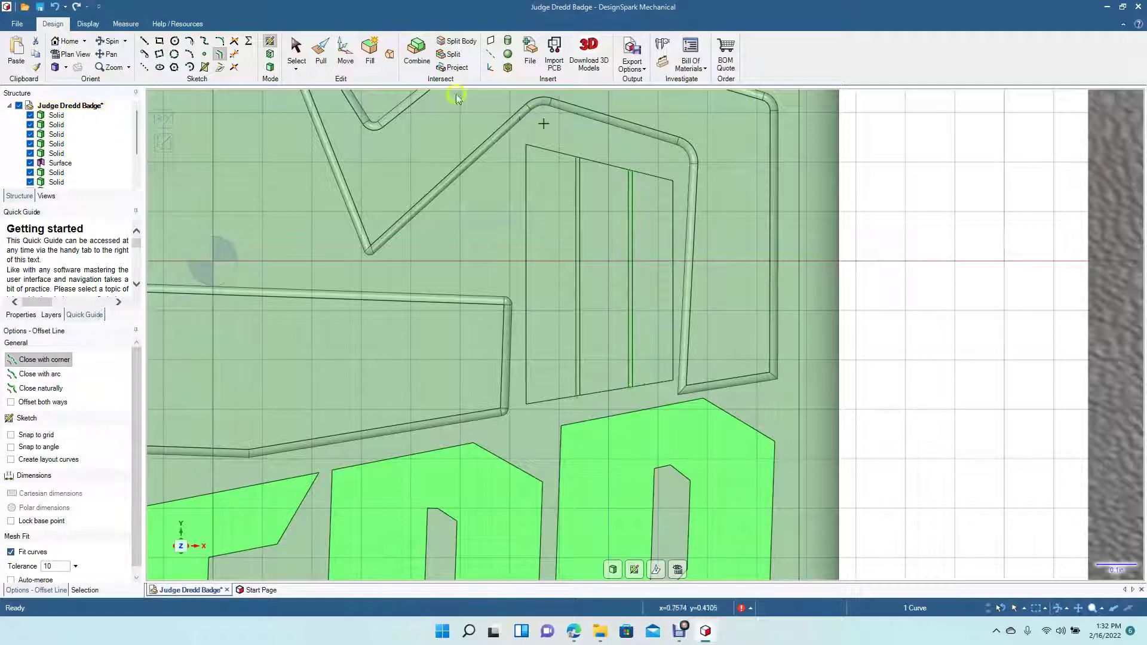
left_click(297, 51)
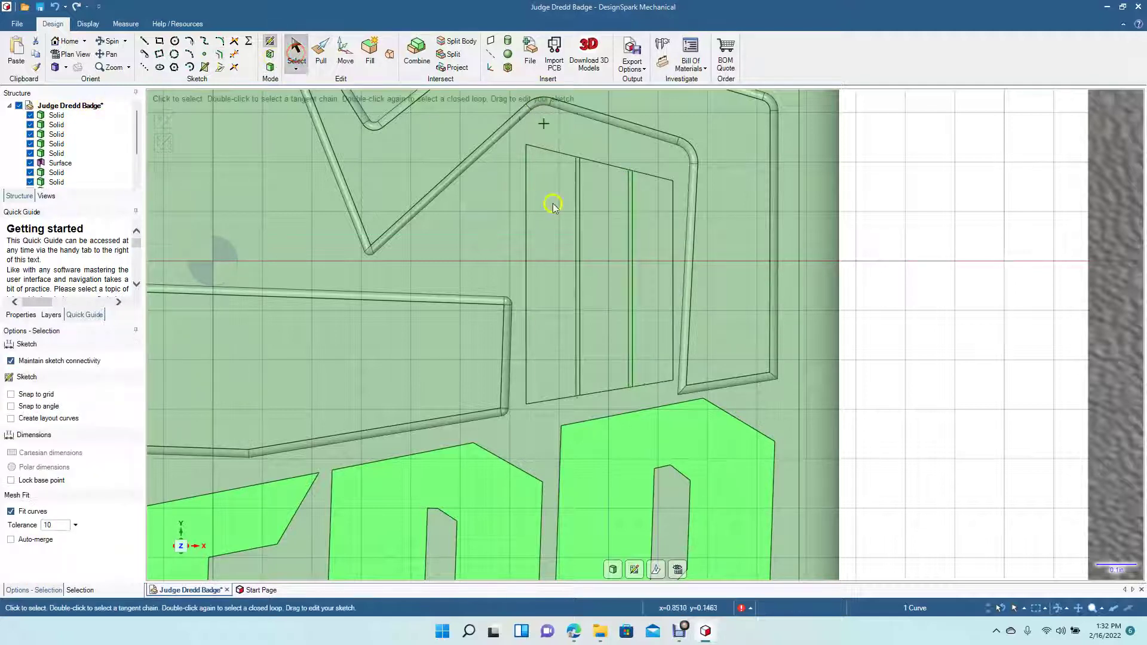
- Offset the upper slanted line beneath the right wing downward by 0.010 in and delete the stray short vertical line inside the innermost strip
left_click(219, 54)
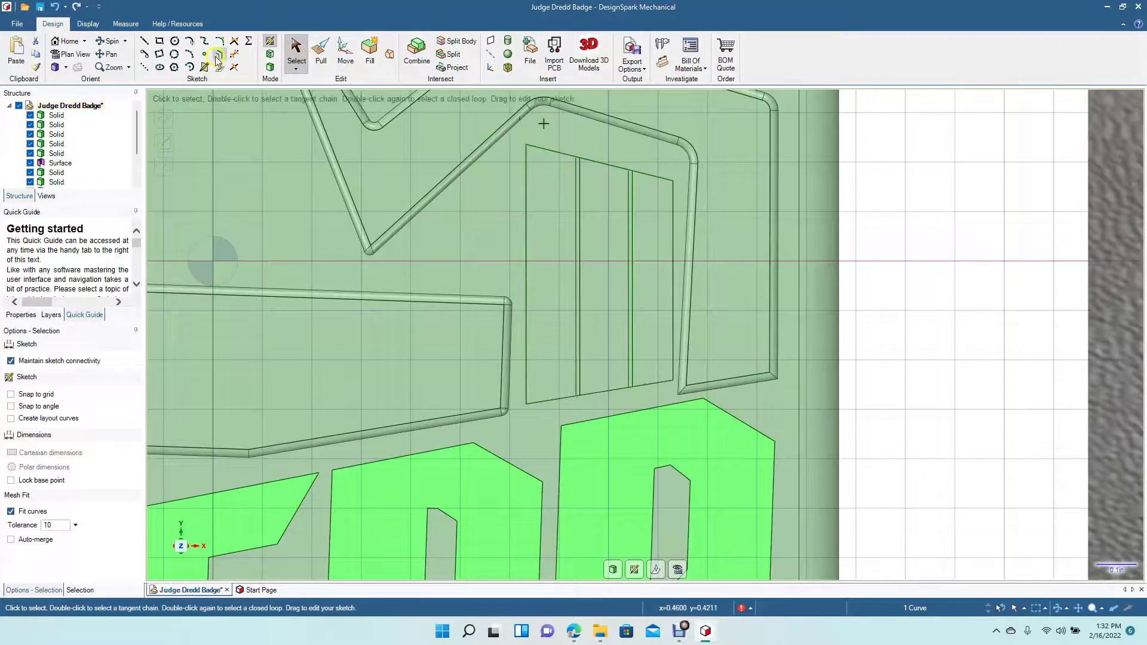
left_click(550, 154)
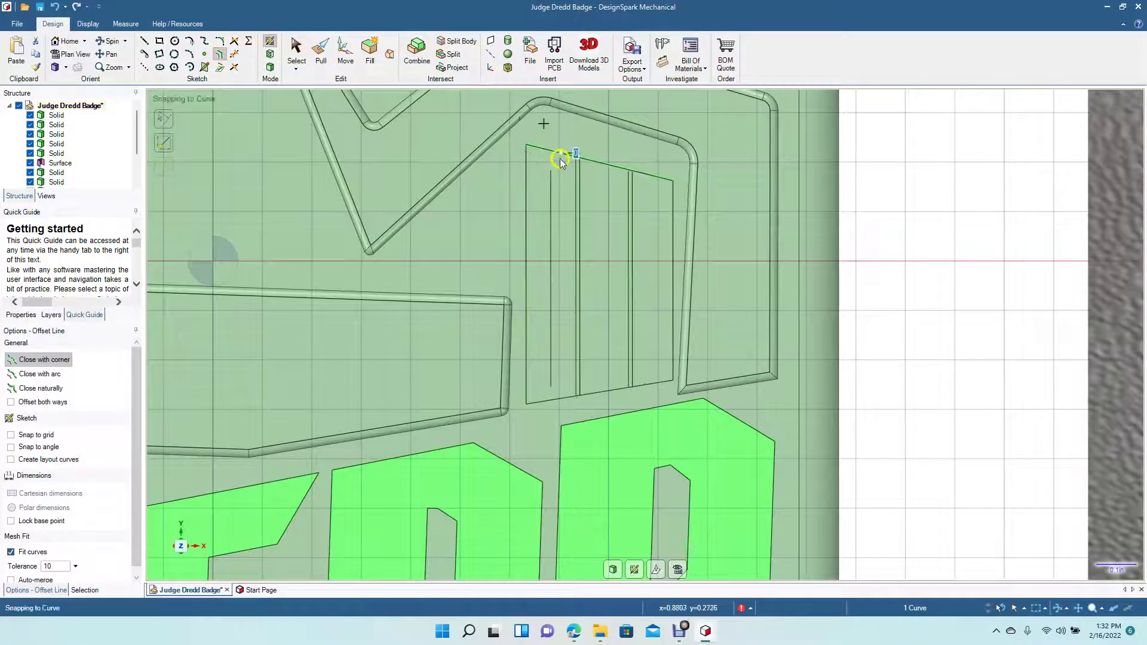
type("0.010")
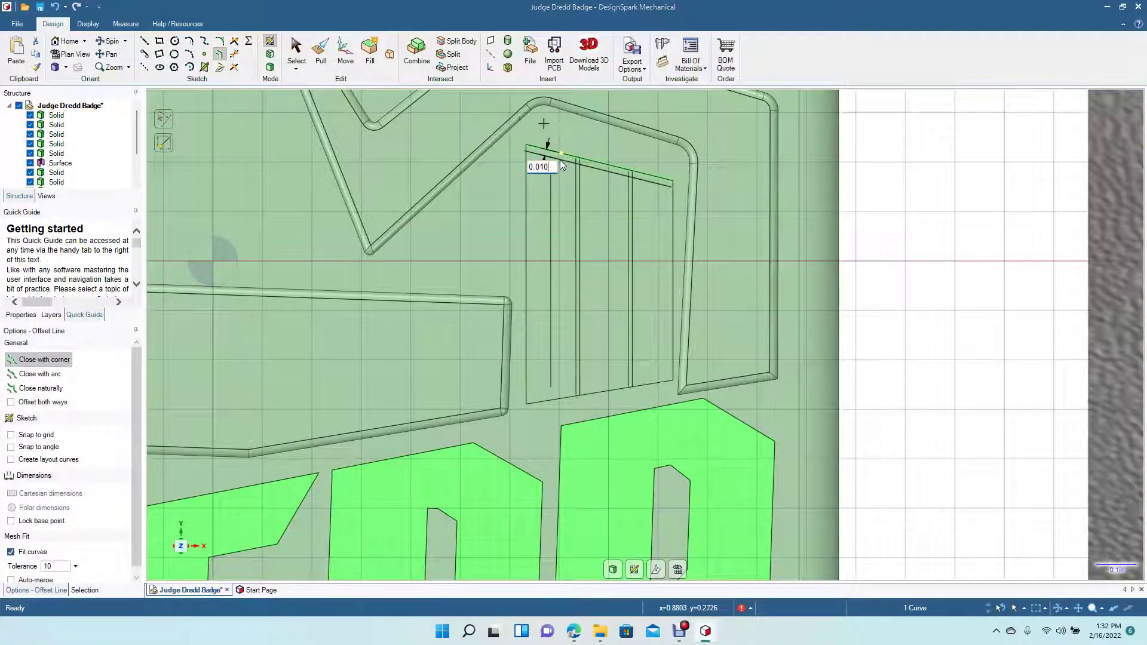
key("Return")
left_click(627, 377)
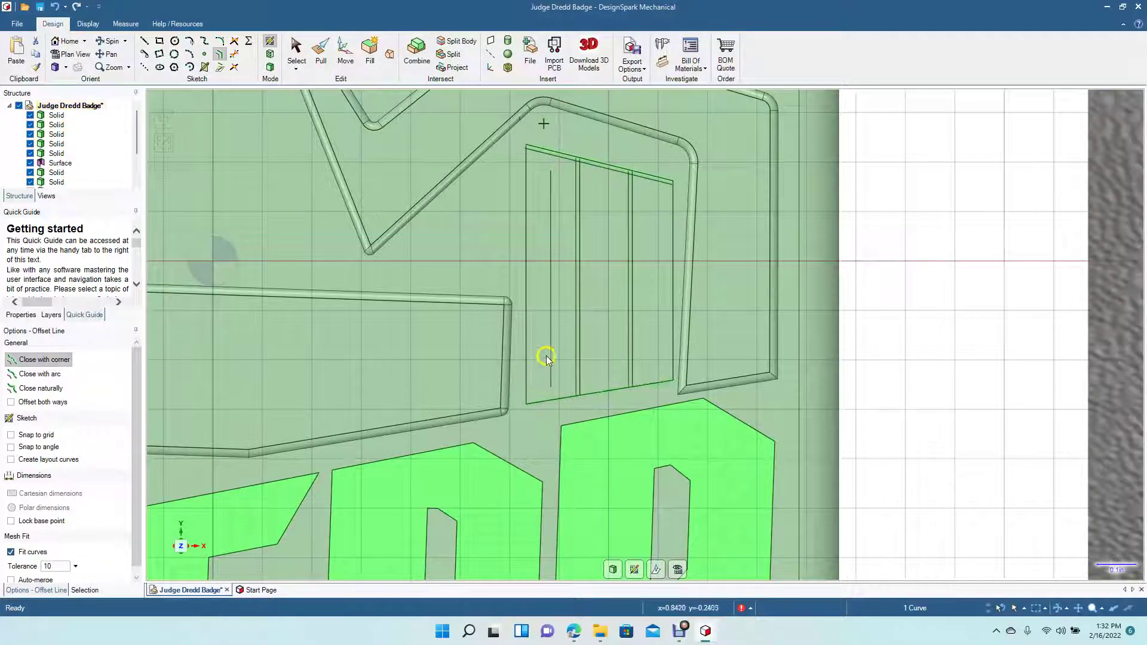
key("Delete")
- Trim the original upper slanted line and the protruding line ends off the innermost strip beneath the right wing
left_click(237, 54)
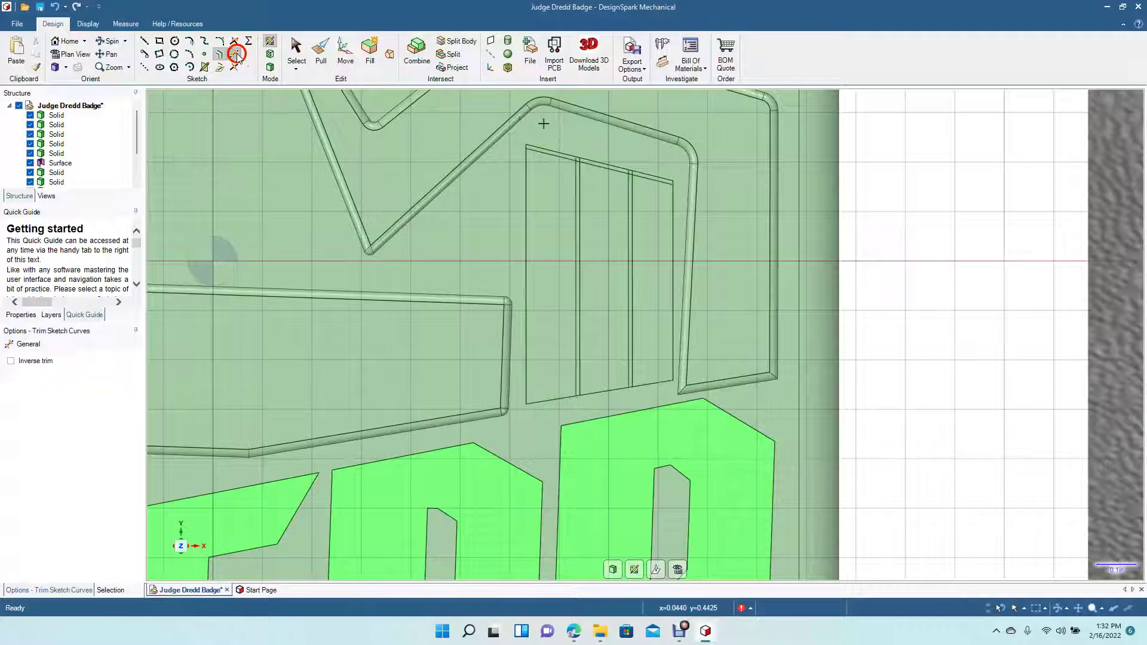
scroll(547, 160, "up", 3)
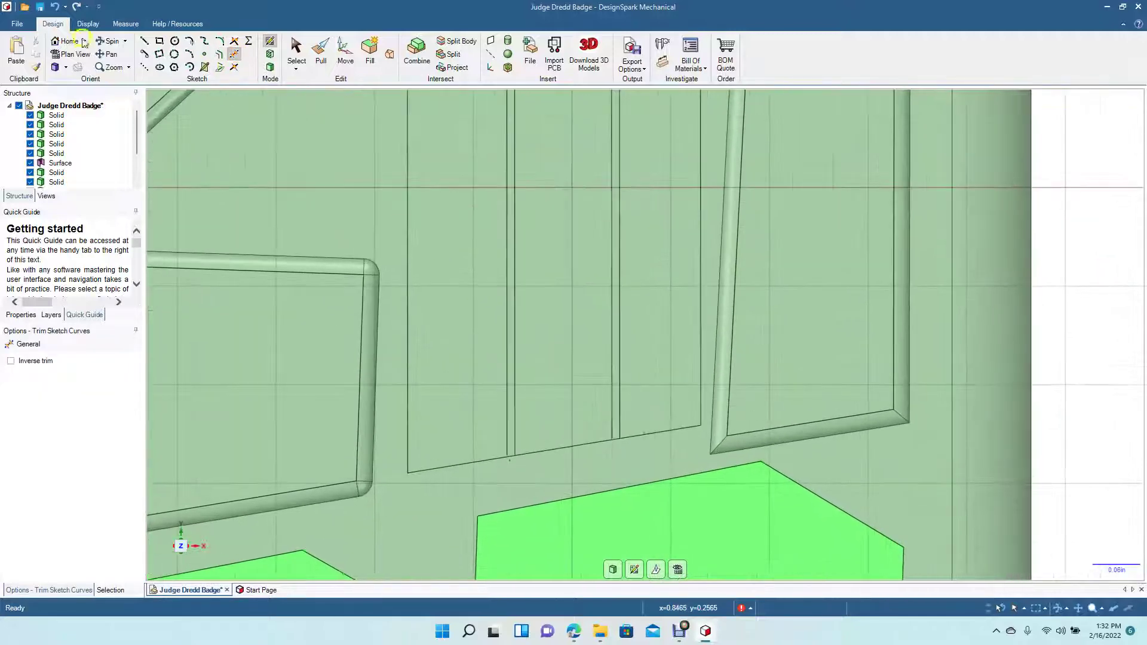
left_click(510, 455)
left_click(110, 46)
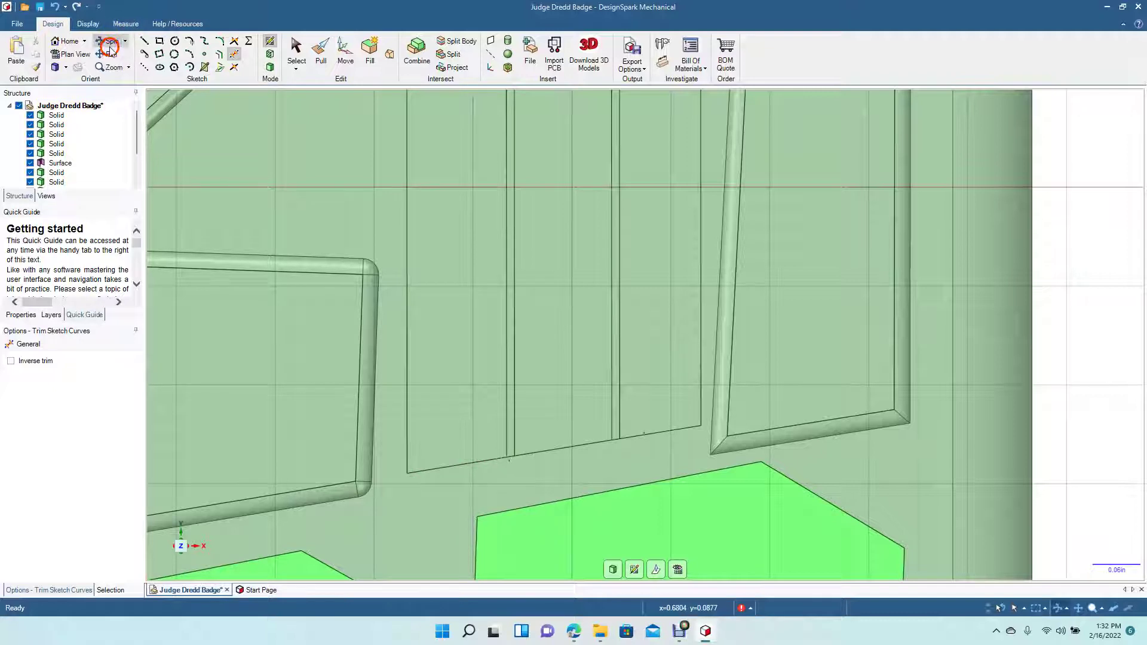
mouse_move(512, 215)
left_mouse_down()
mouse_move(520, 412)
mouse_move(510, 476)
left_mouse_up()
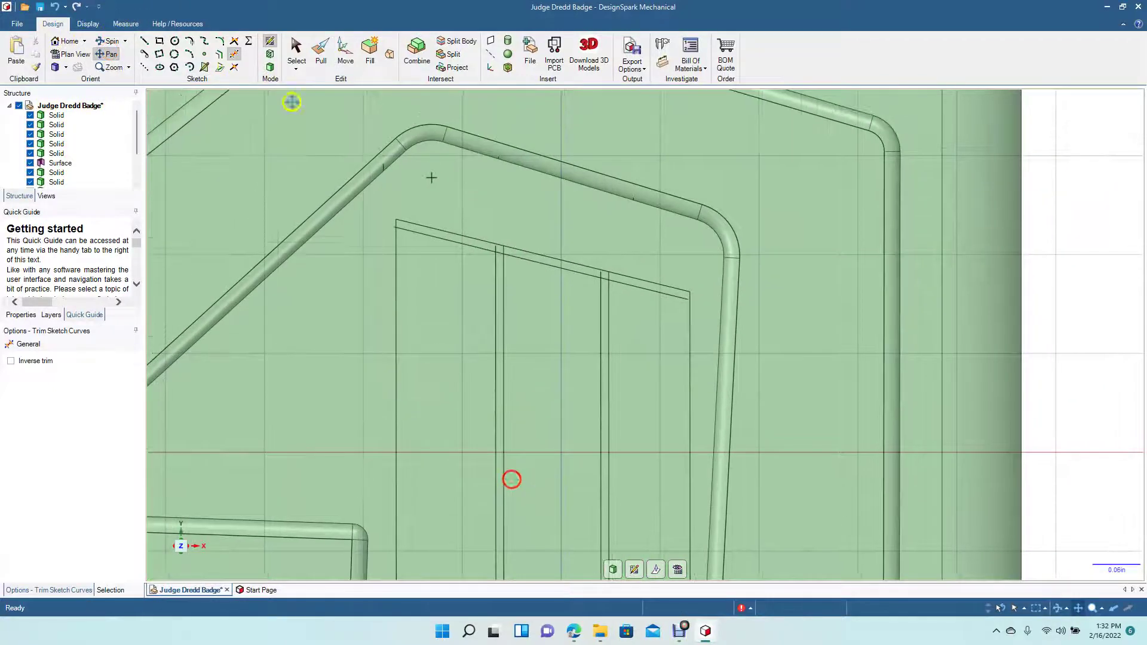
left_click(232, 56)
left_click(470, 242)
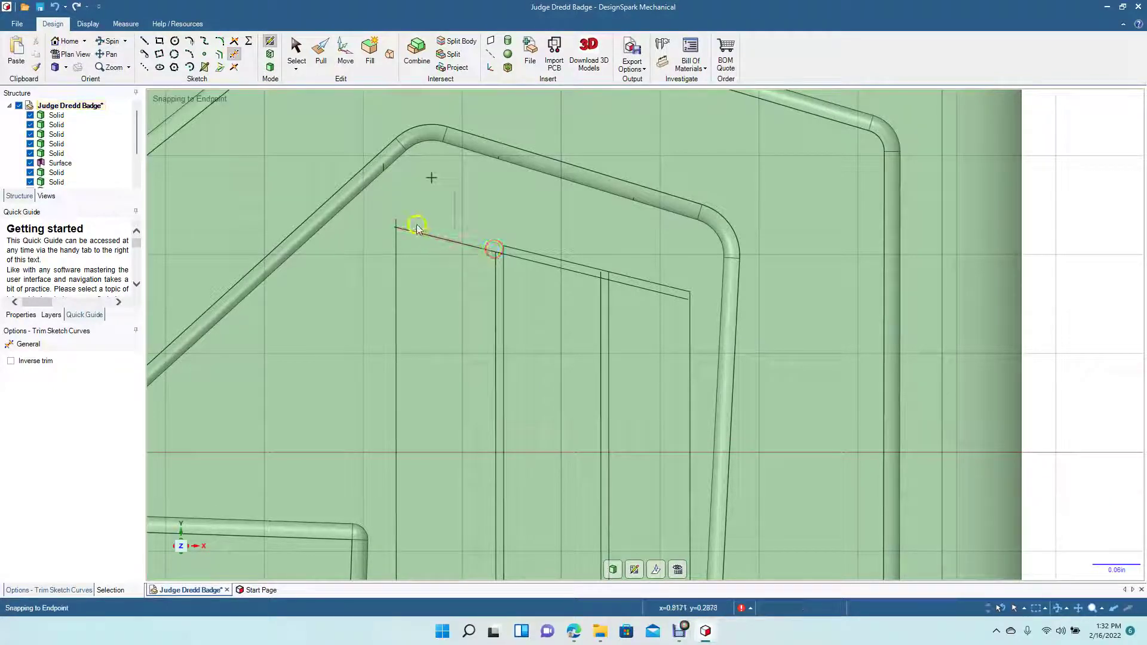
left_click(396, 222)
left_click(393, 227)
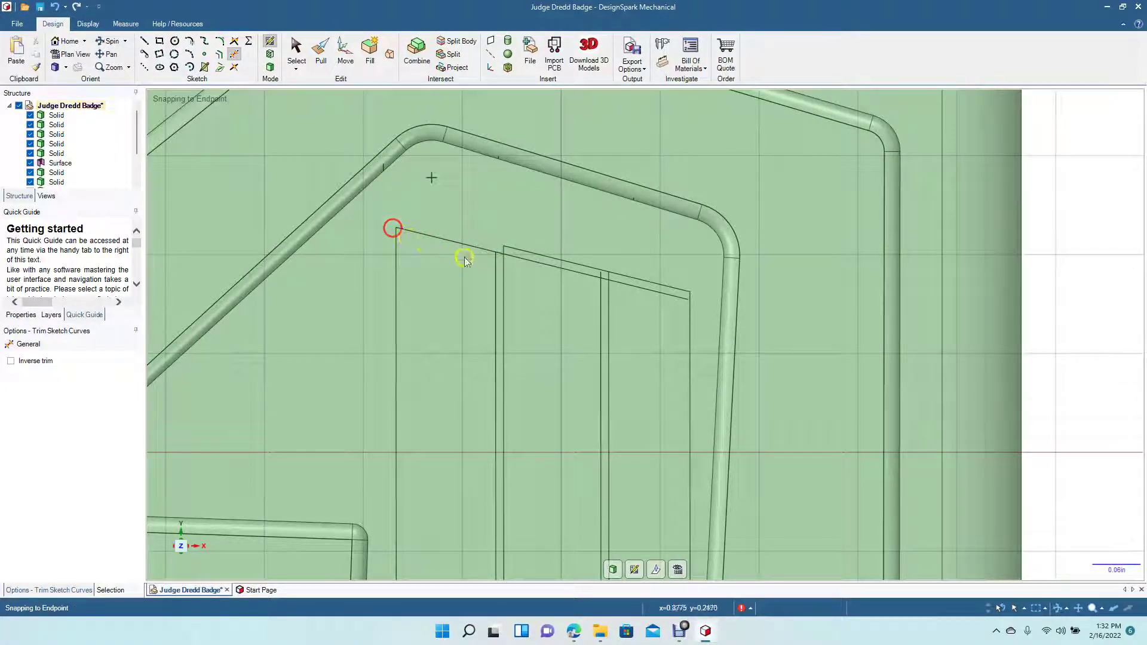
- Trim the original upper slanted line from the middle and outermost right-wing strips, along with the short pieces across the narrow gaps
left_click(513, 249)
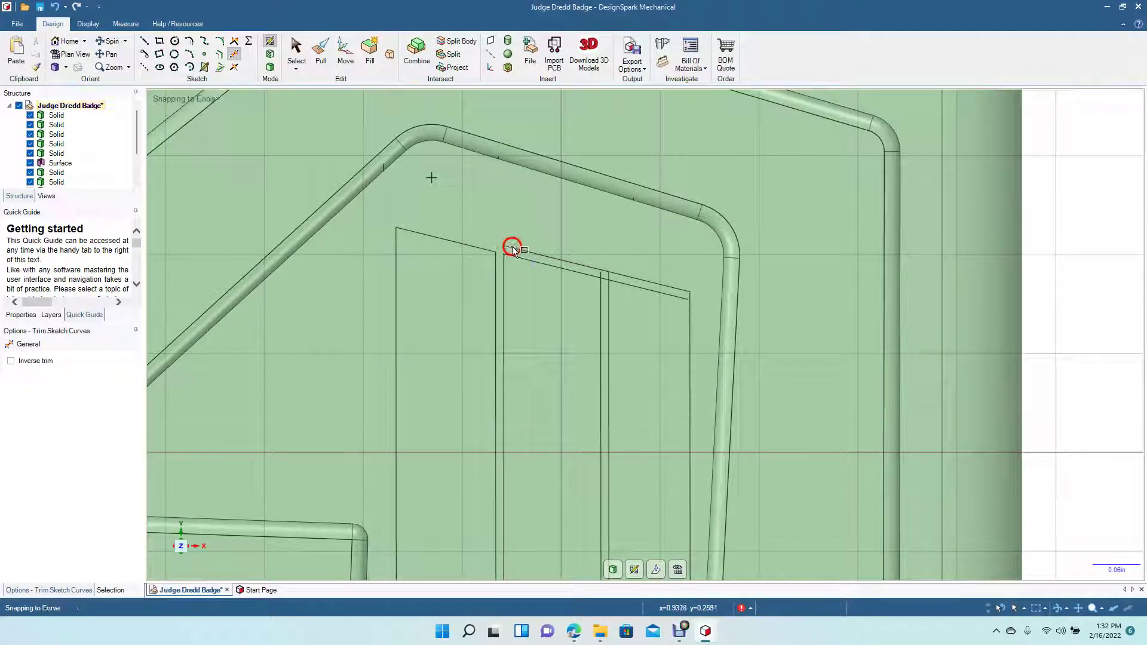
left_click(517, 250)
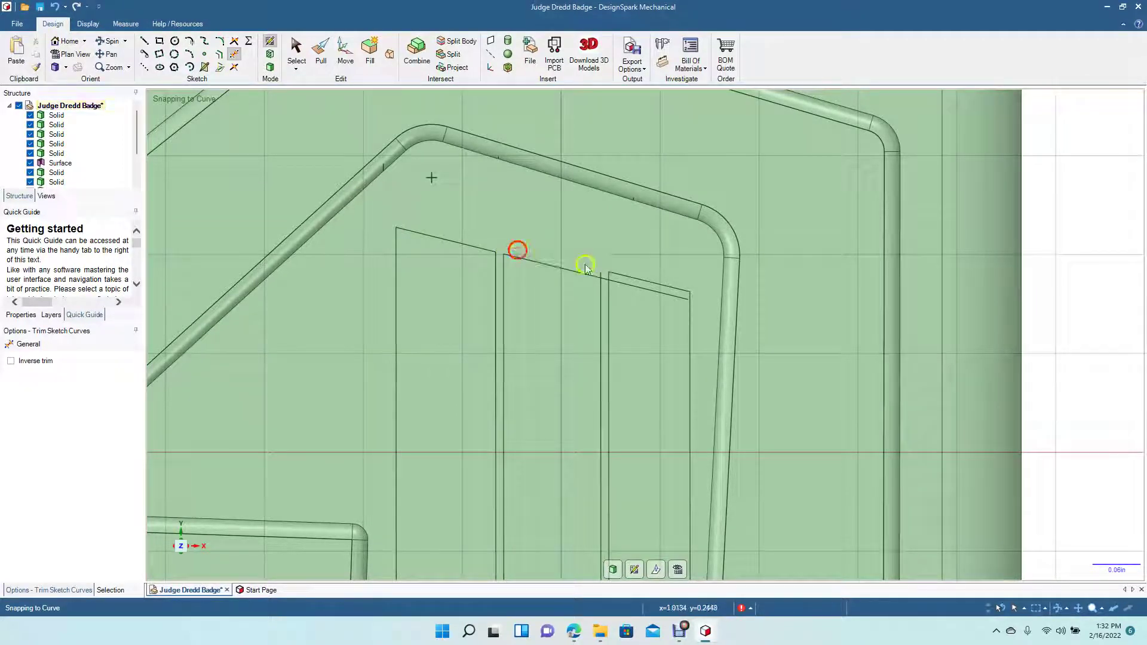
left_click(606, 275)
left_click(606, 276)
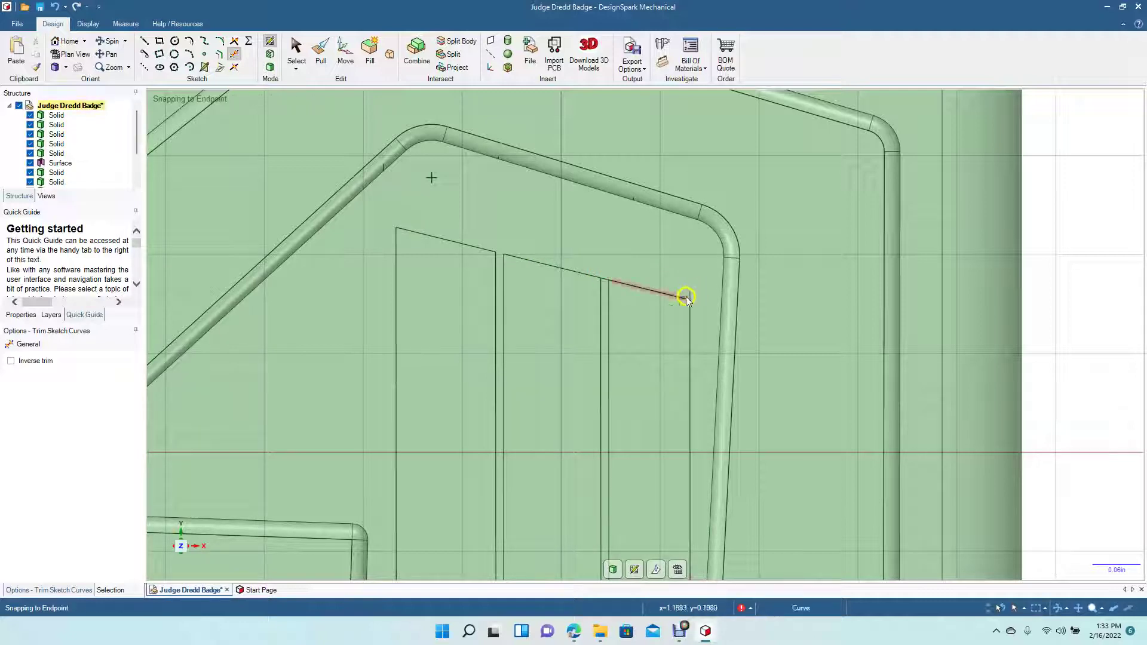
left_click(605, 279)
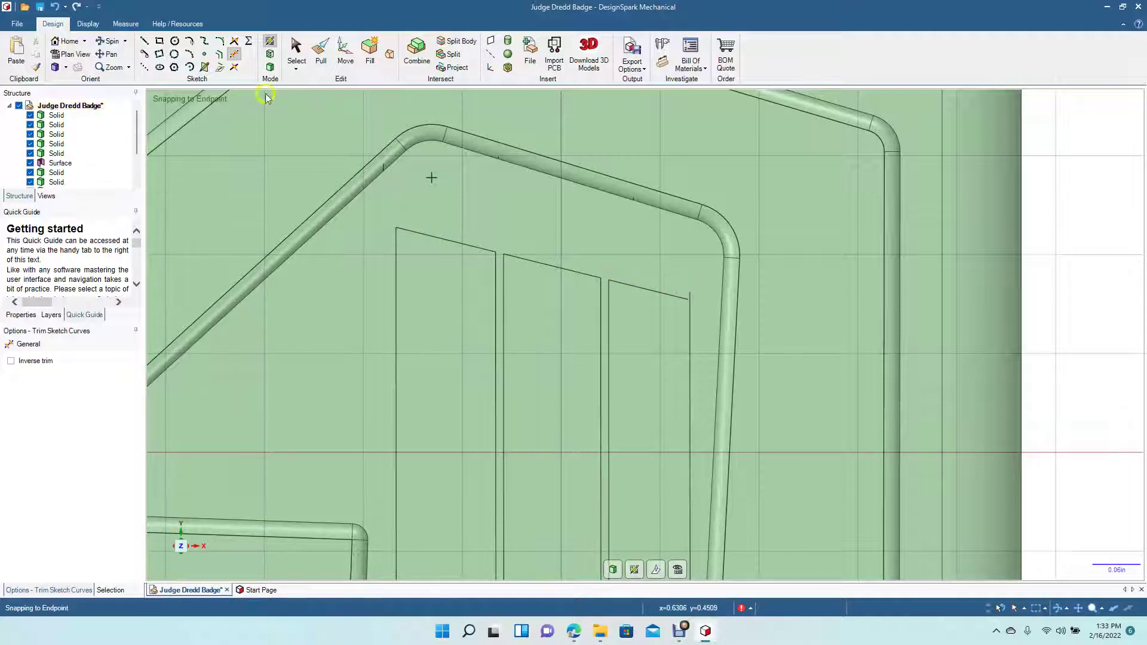
- Create a corner between the offset upper slanted line and the outermost vertical line beneath the right wing
left_click(235, 44)
left_click(658, 289)
left_click(690, 317)
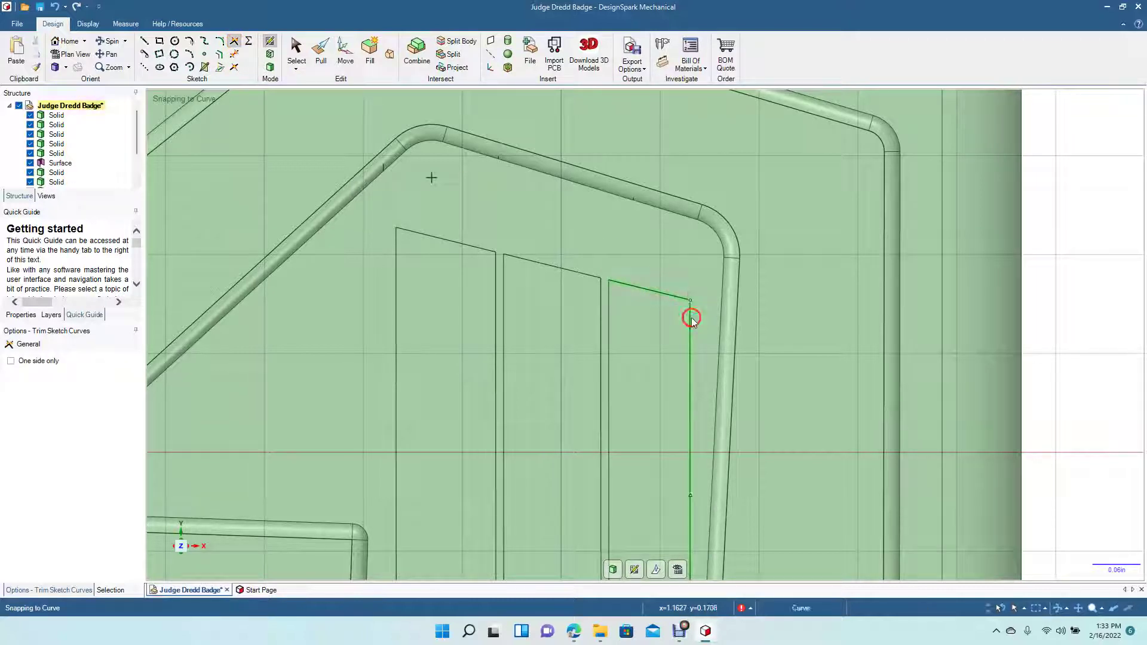
- Cut the lower slanted line beneath the right wing back to a corner with the innermost strip's outer vertical line
scroll(399, 349, "down", 1)
scroll(399, 353, "down", 5)
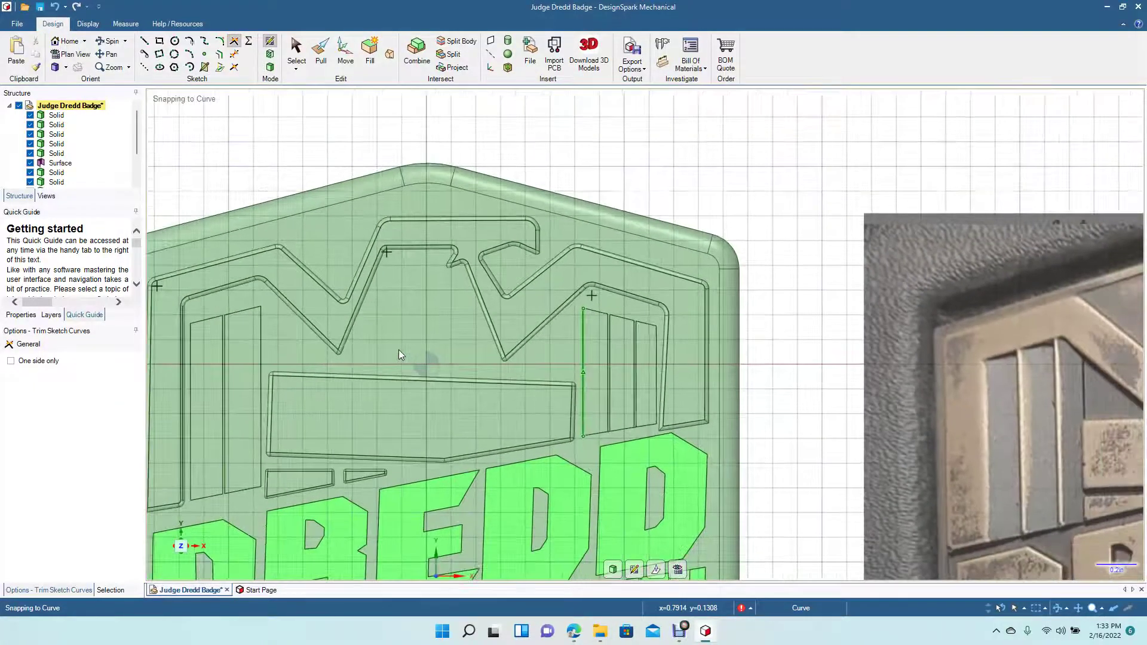
scroll(399, 353, "up", 6)
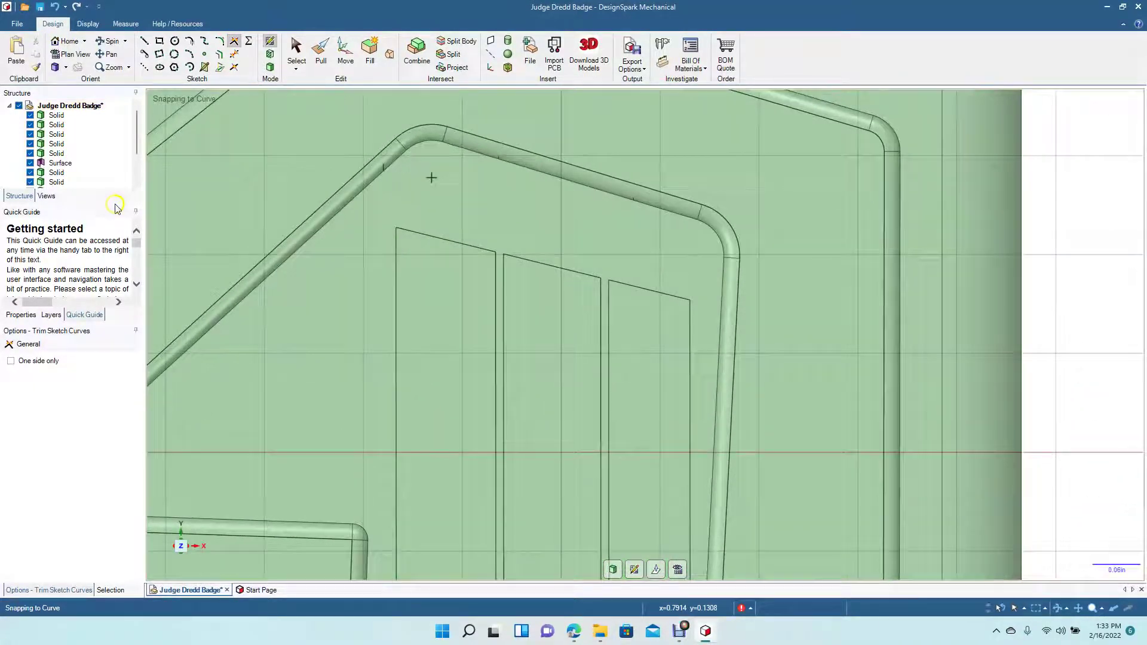
left_click(112, 55)
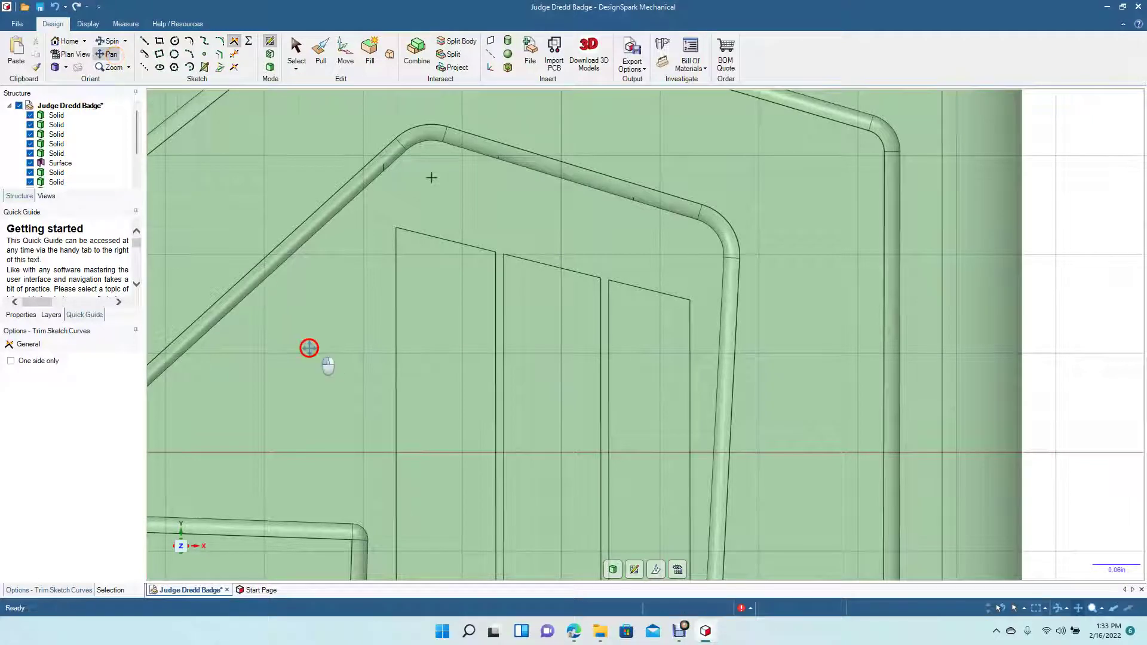
left_click_drag(307, 346, 340, 106)
left_click_drag(366, 264, 331, 234)
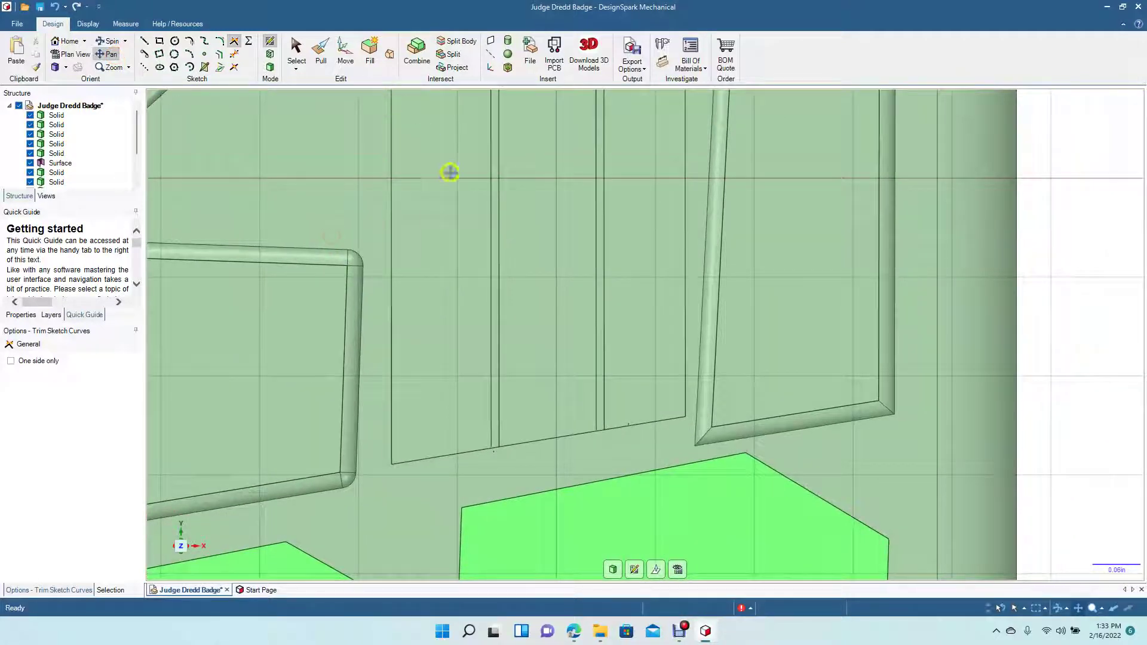
left_click(234, 42)
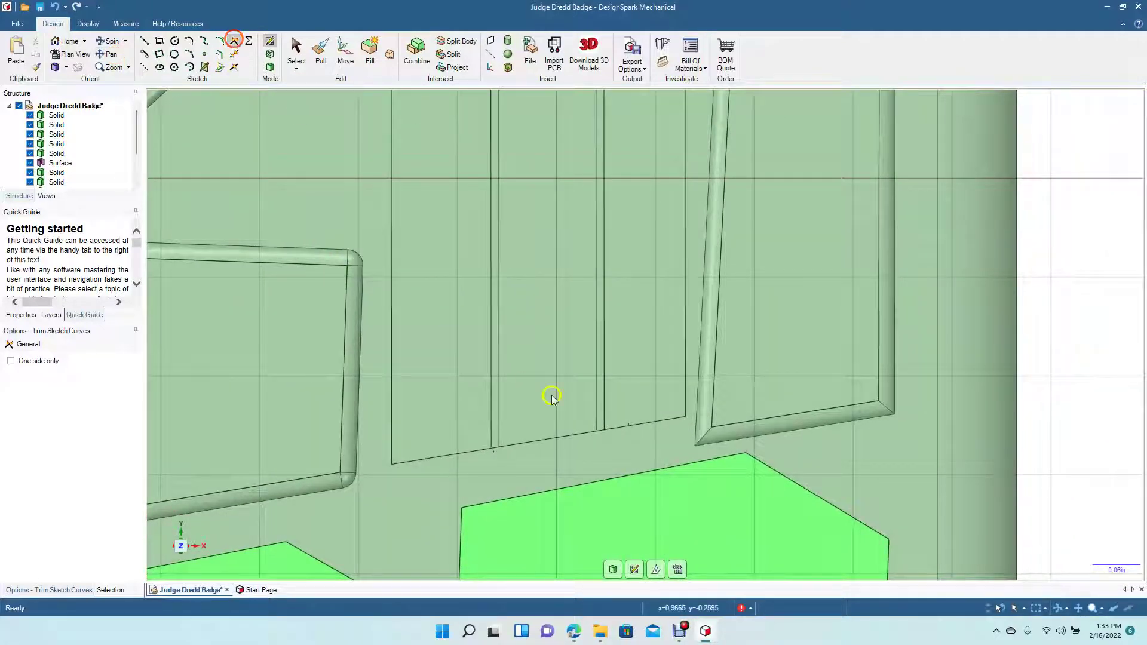
left_click(494, 448)
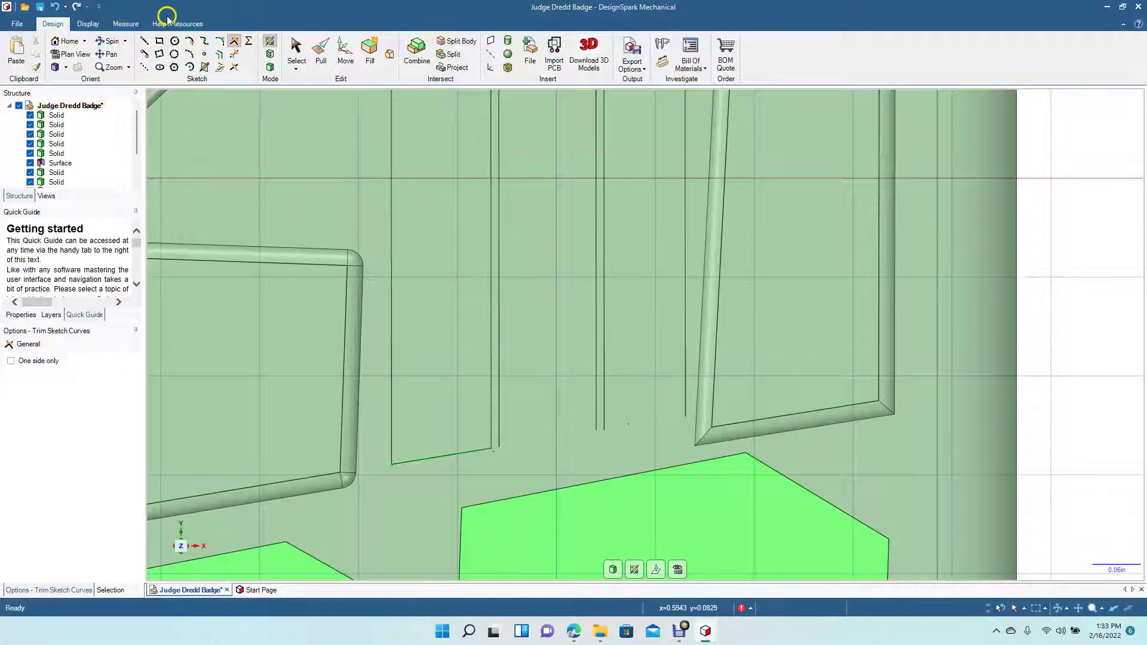
- Draw lines between the lower ends of the vertical lines to close the middle and outermost strips beneath the right wing
left_click(144, 41)
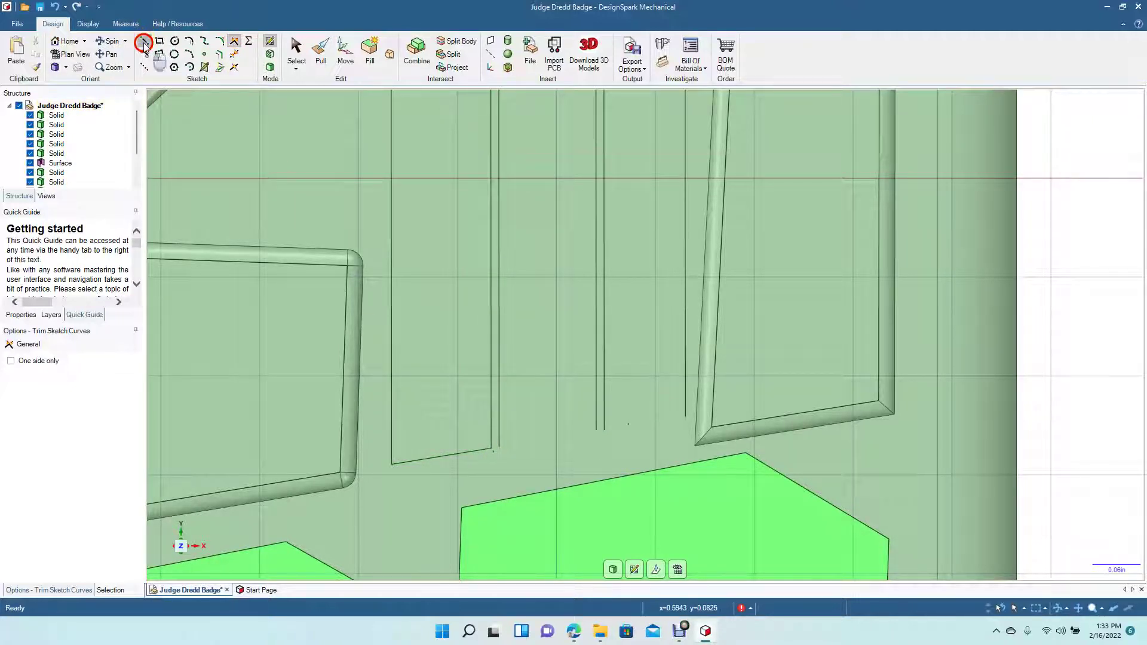
left_click(498, 448)
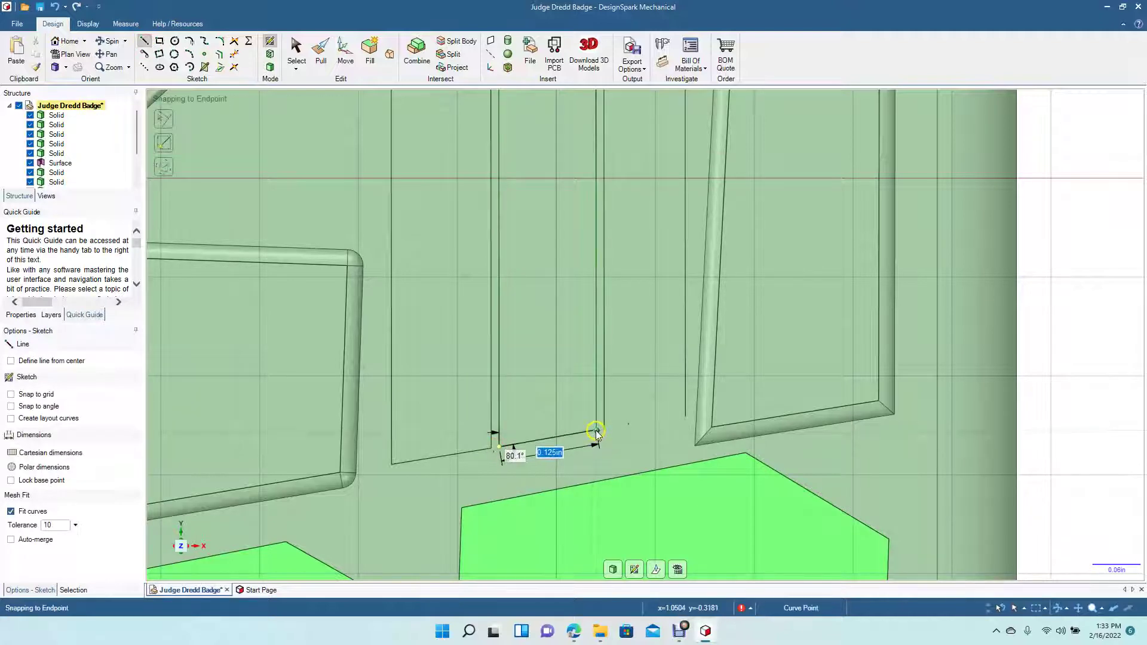
left_click(605, 430)
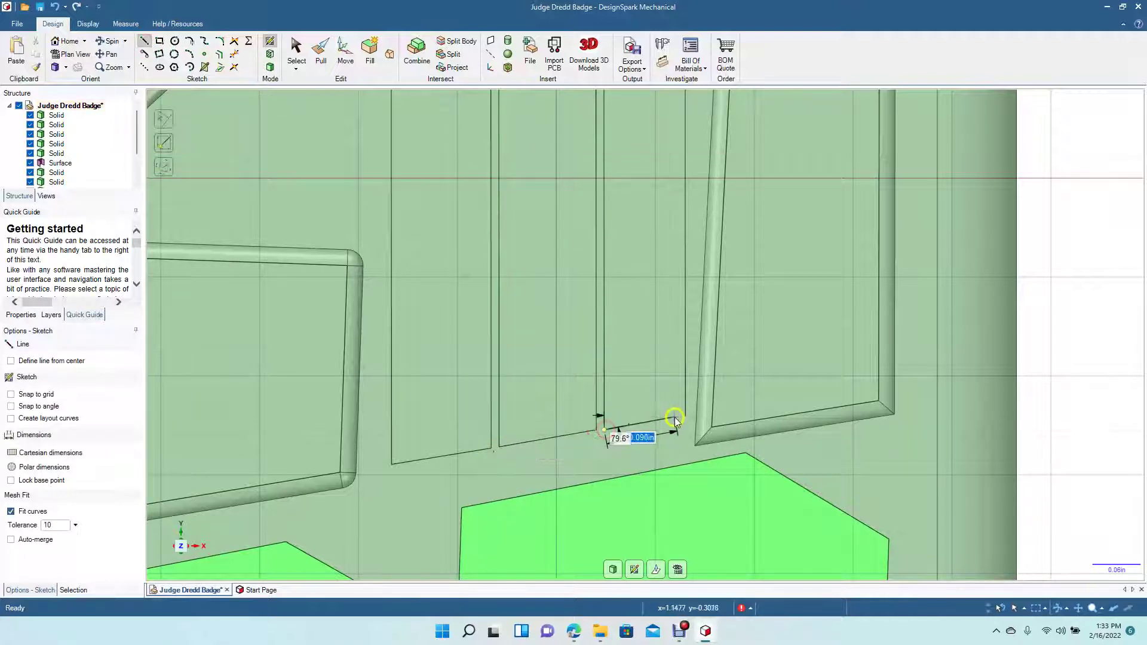
left_click(296, 59)
- Pull all five feather strip faces beneath both wings outward together by about 0.090 in
scroll(308, 428, "down", 4)
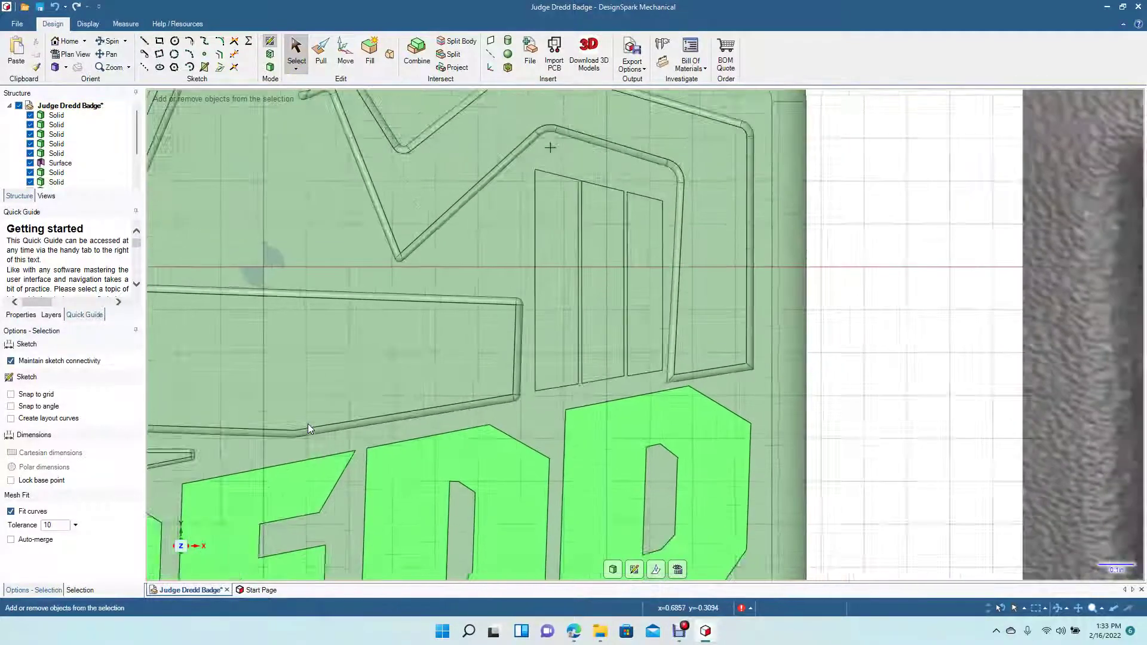
scroll(307, 424, "down", 3)
left_click(109, 55)
mouse_move(202, 274)
left_mouse_down()
mouse_move(331, 302)
mouse_move(353, 326)
left_mouse_up()
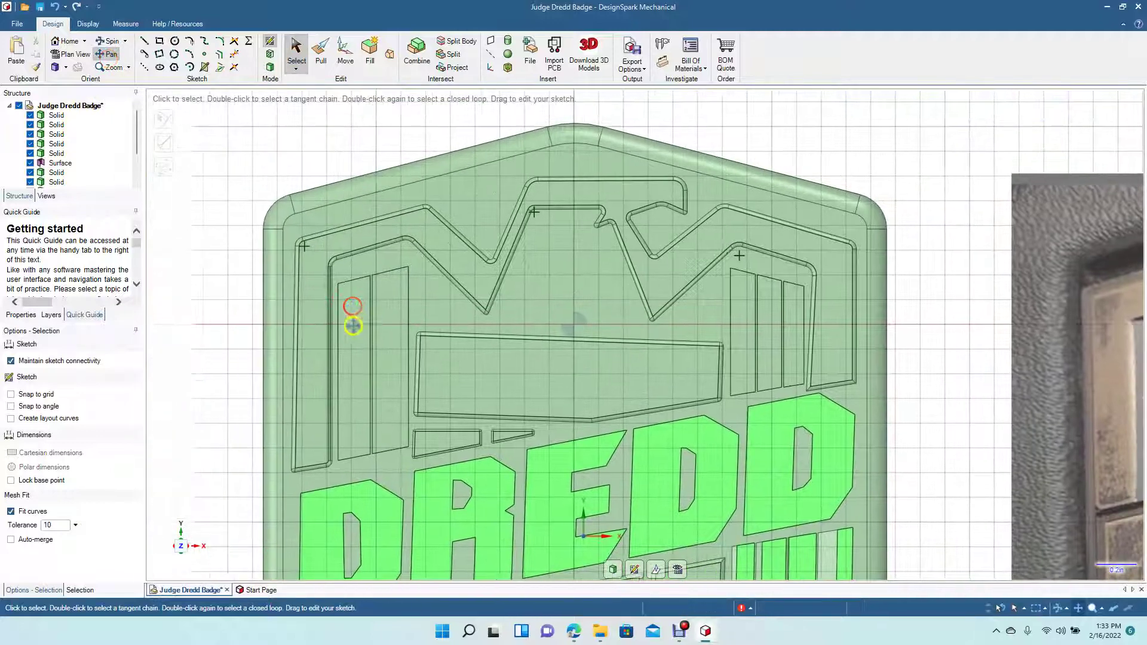
left_click(107, 40)
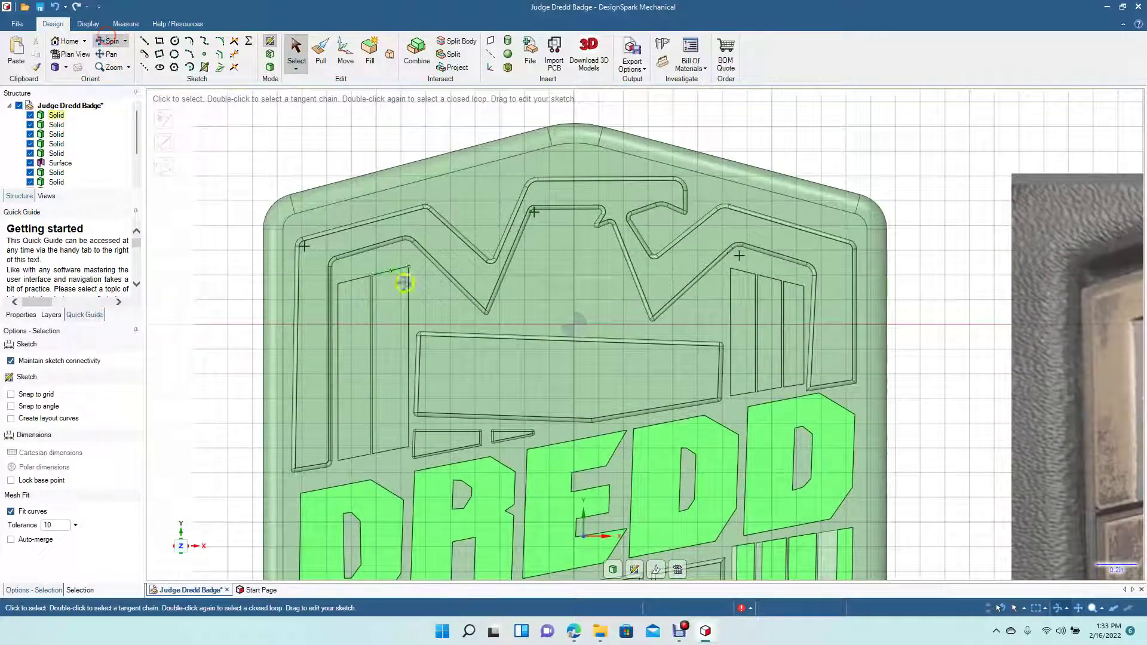
left_click_drag(402, 281, 361, 325)
left_click(320, 54)
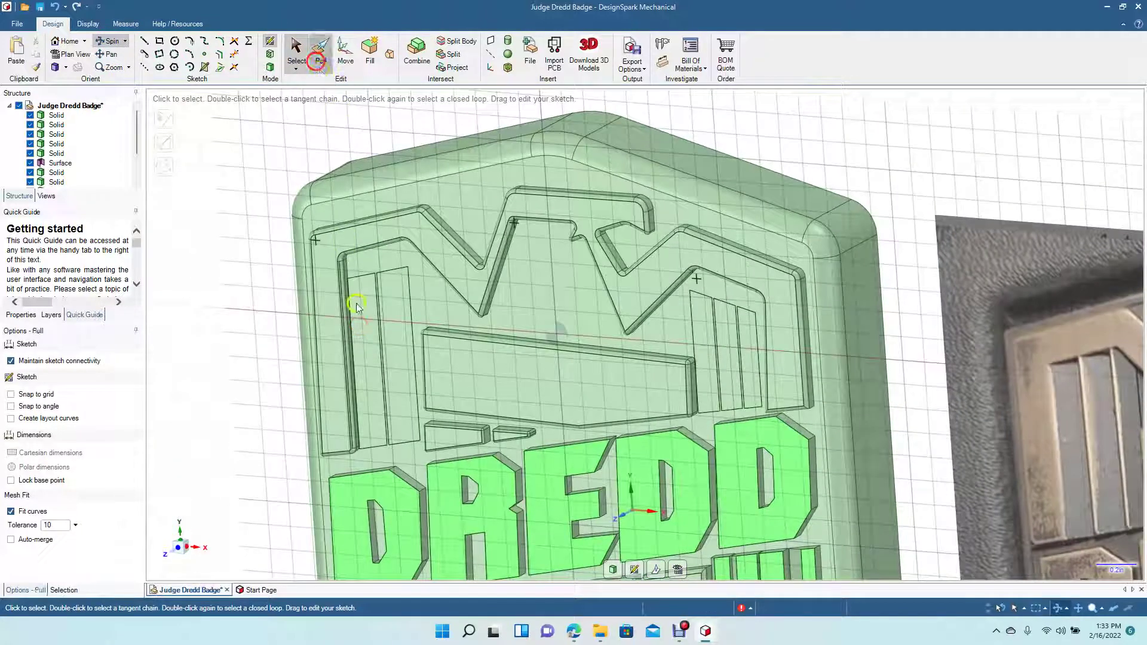
left_click(364, 319)
left_click(393, 338, "ctrl")
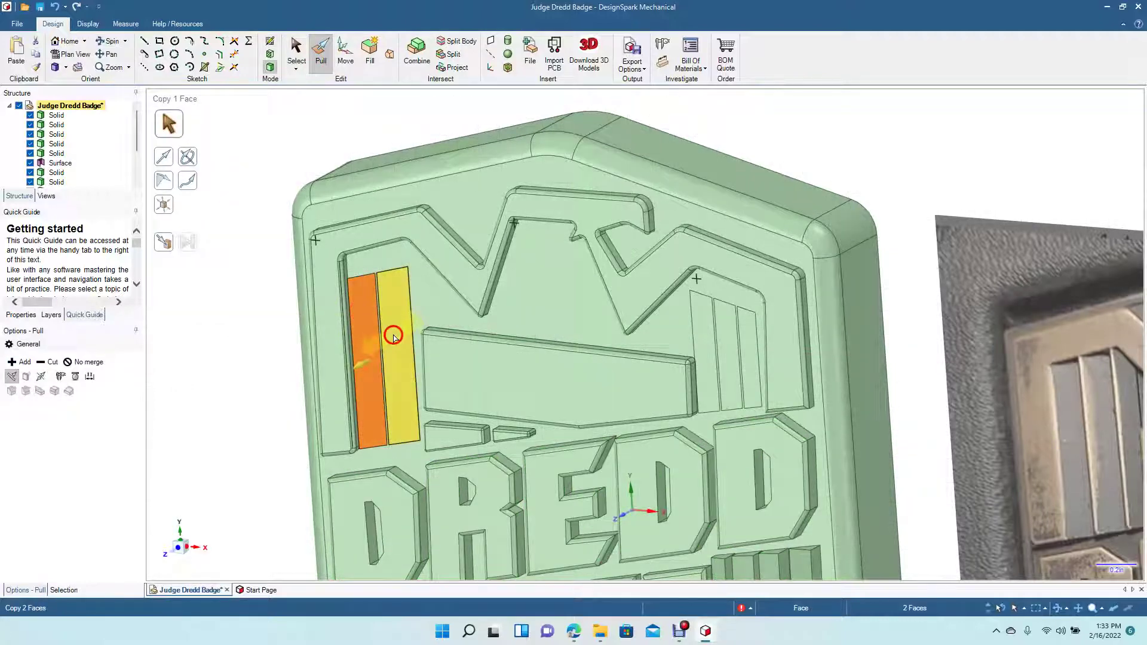
left_click(706, 370, "ctrl")
left_click(727, 375, "ctrl")
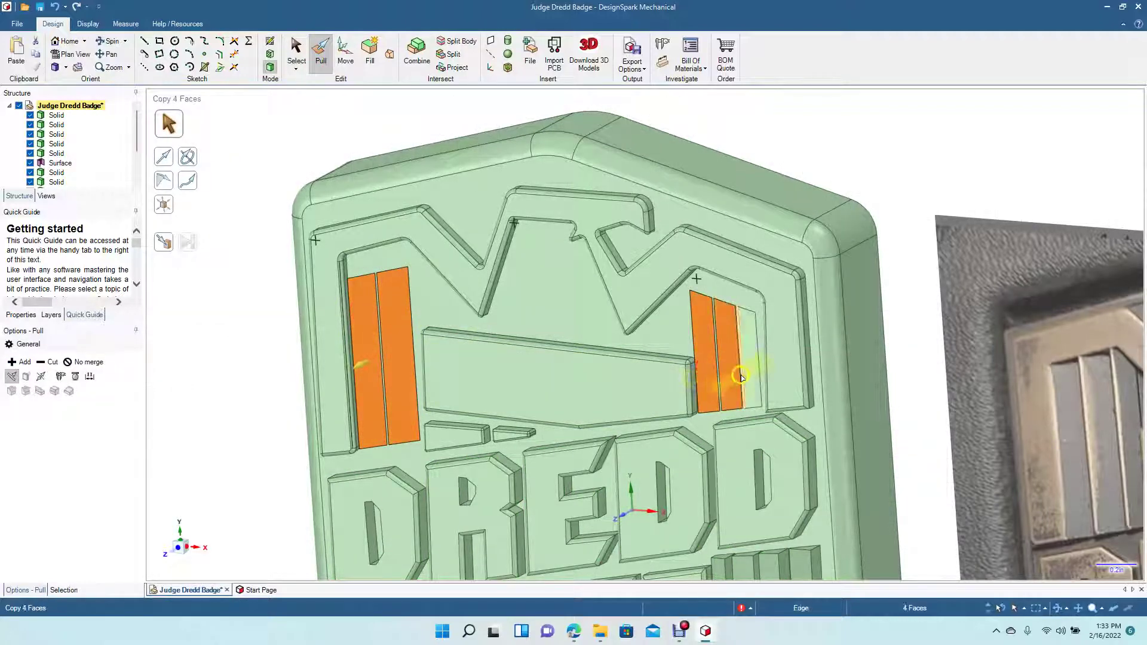
left_click(746, 380, "ctrl")
left_click_drag(374, 340, 367, 357)
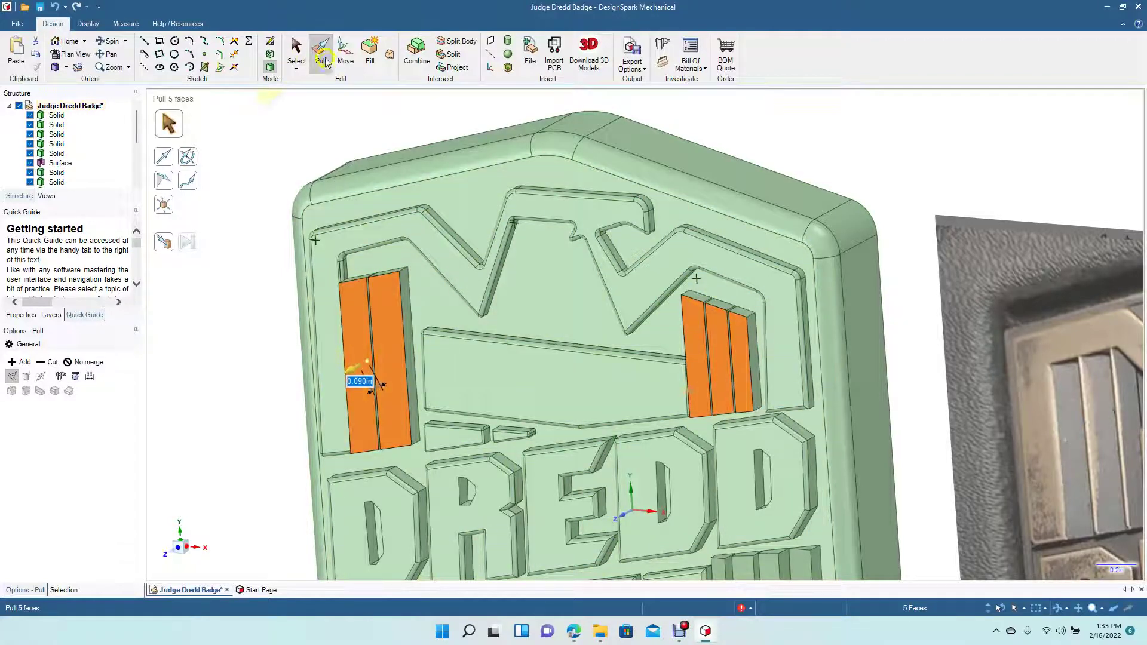
left_click(292, 57)
left_click(237, 233)
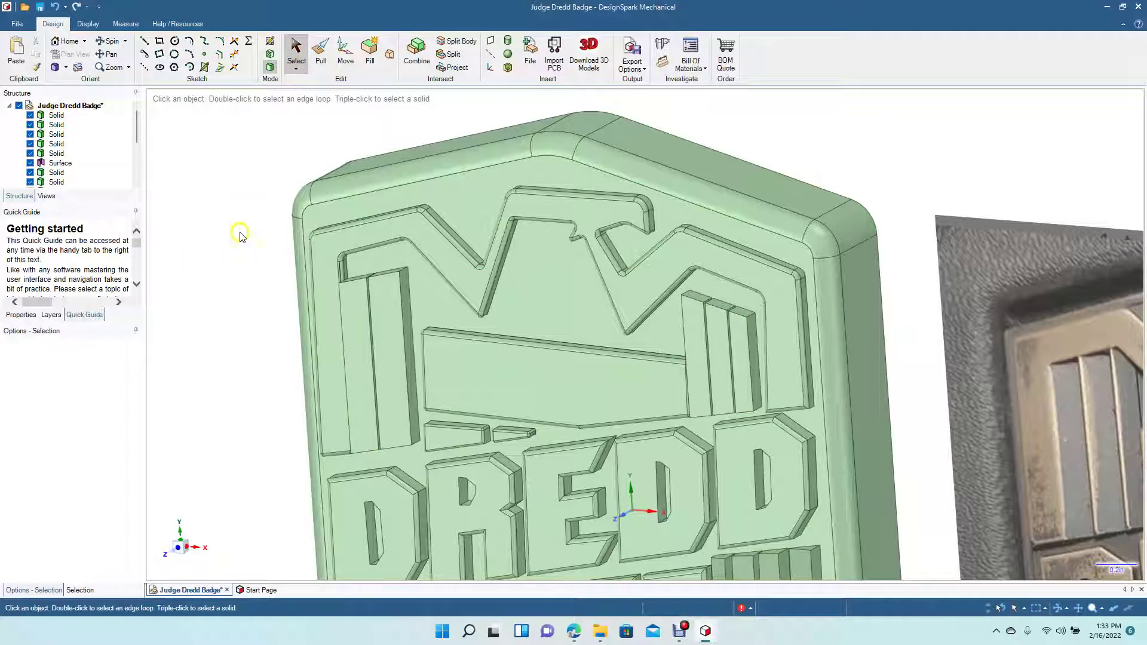
- Move the outer long edge of the left wing's outermost raised strip about 0.040 in towards the badge face to slope its top
left_click(107, 41)
left_click_drag(205, 351, 317, 257)
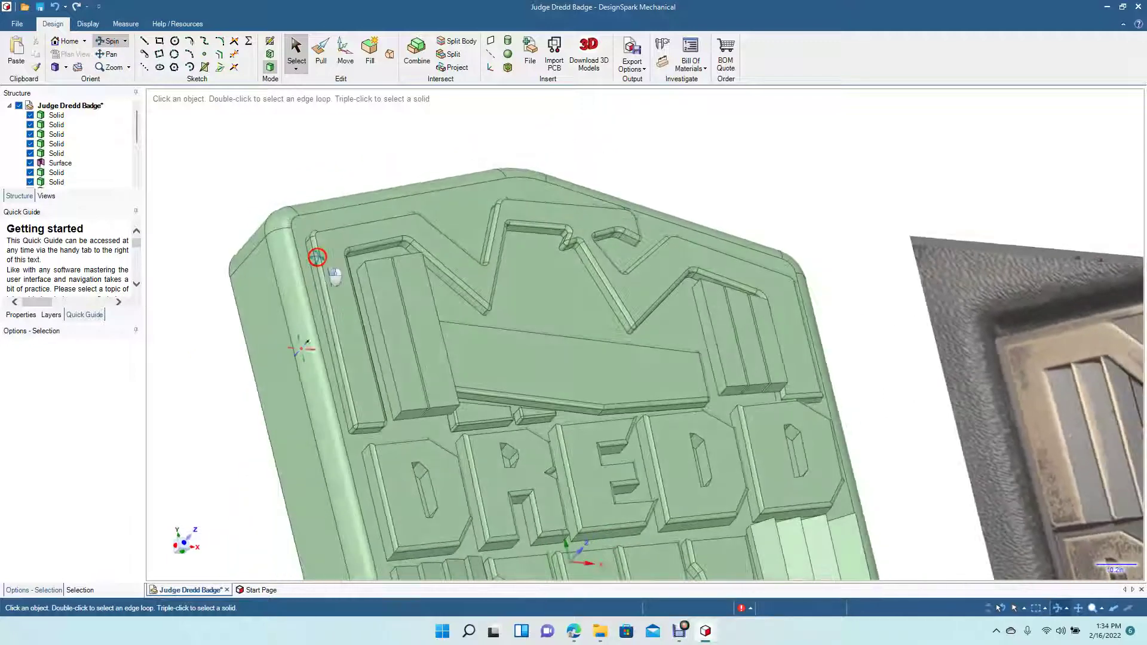
left_click(345, 53)
left_click(382, 333)
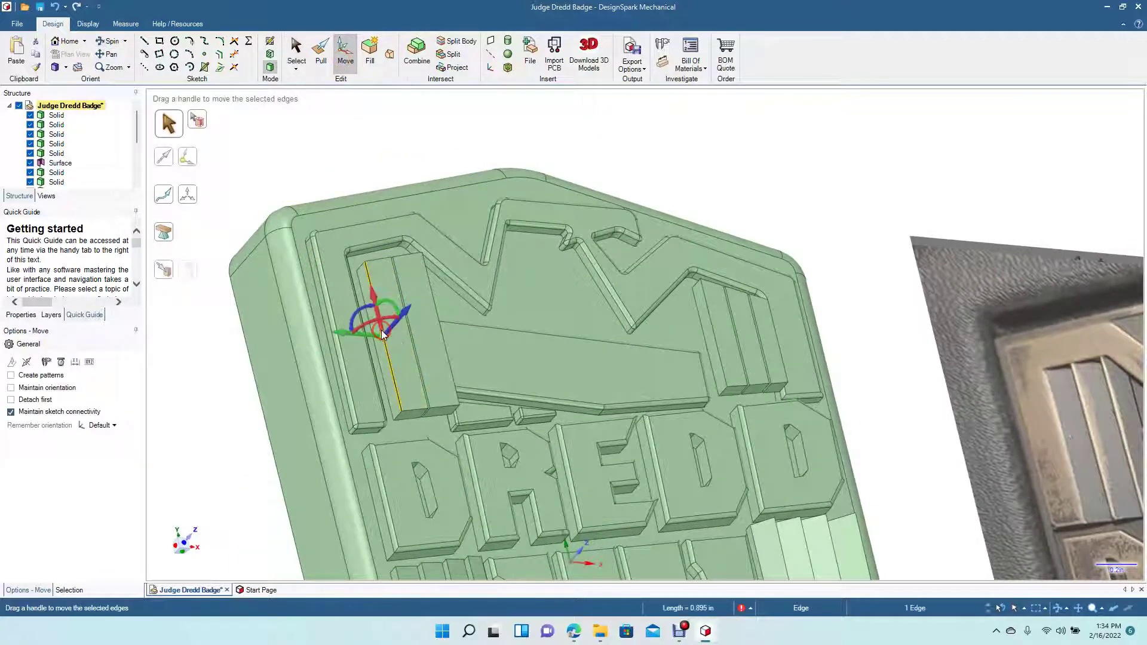
left_click_drag(390, 335, 405, 321)
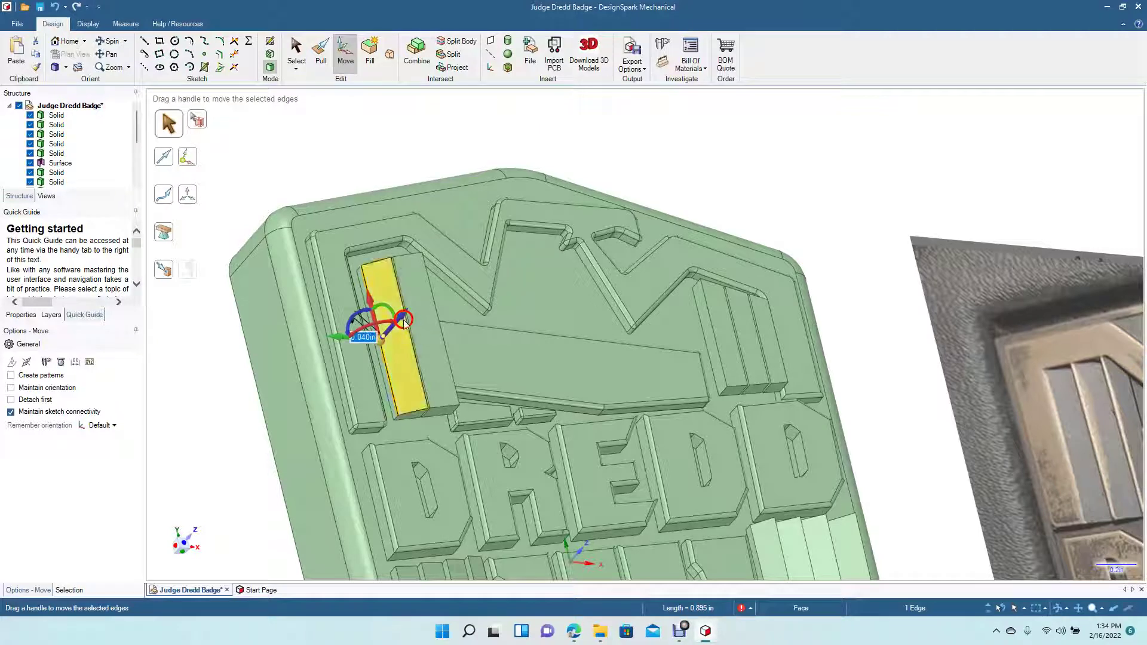
- Move the outer long edge of the left wing's inner raised strip 0.04 in towards the badge face to slope its top
left_click(421, 360)
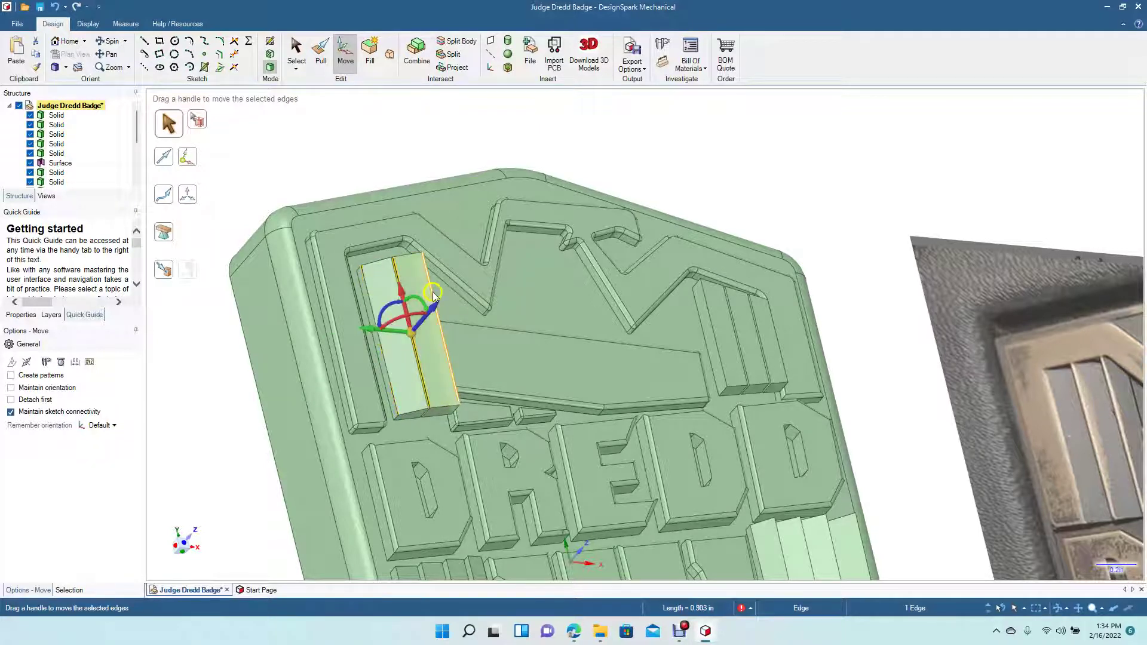
left_click_drag(437, 307, 433, 312)
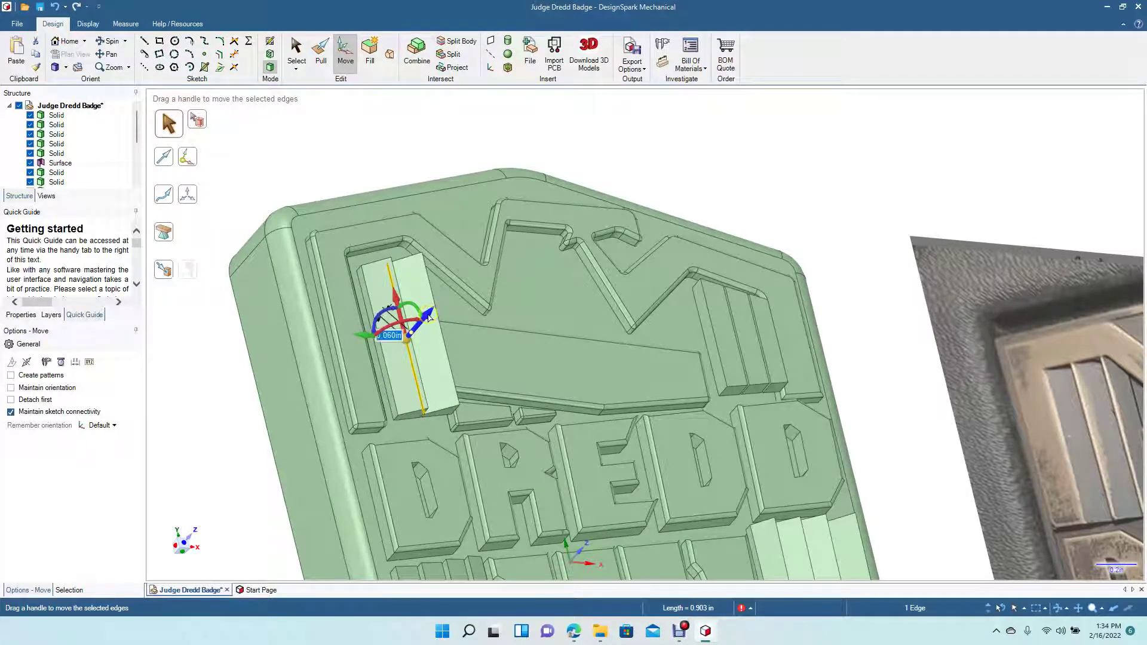
type("0.04")
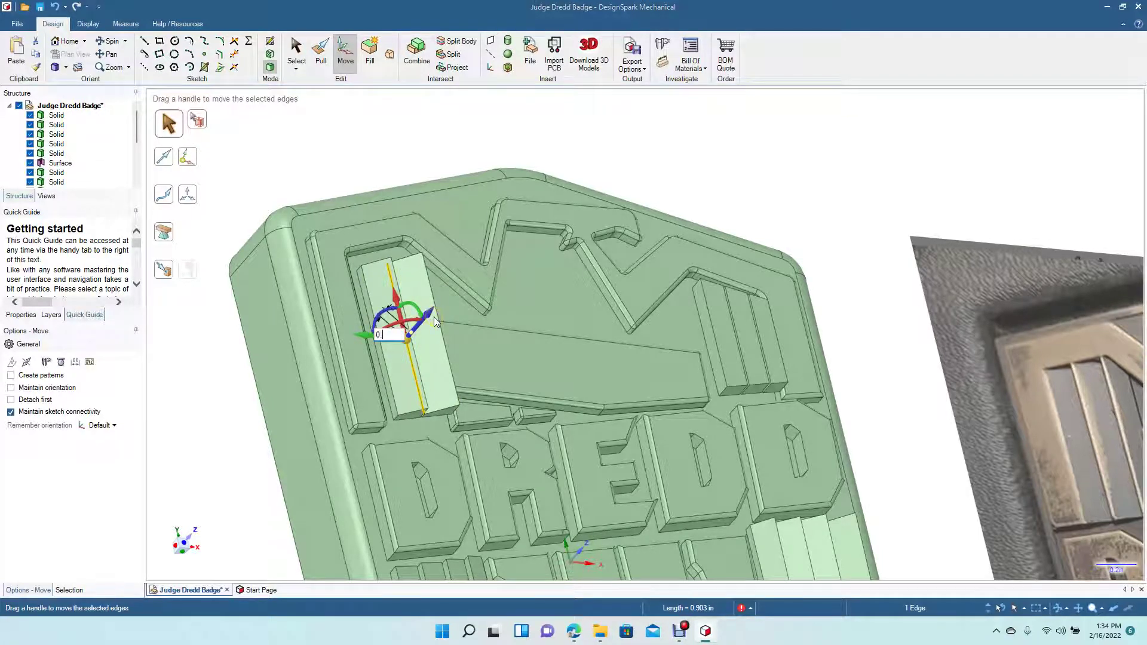
key("Return")
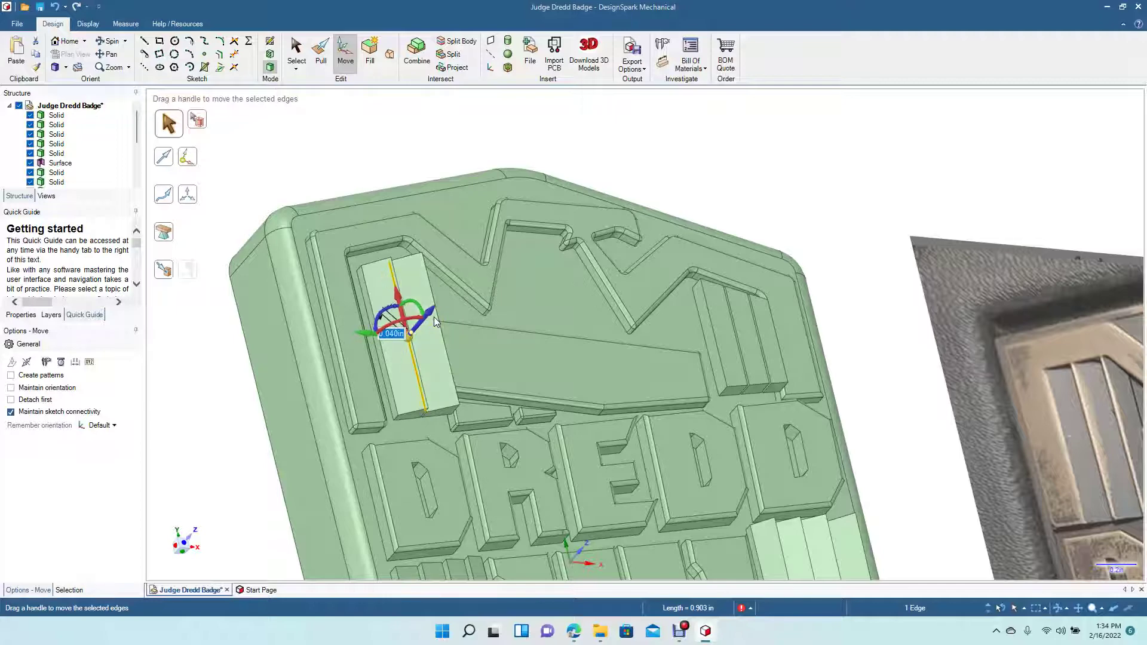
left_click(296, 49)
left_click(403, 118)
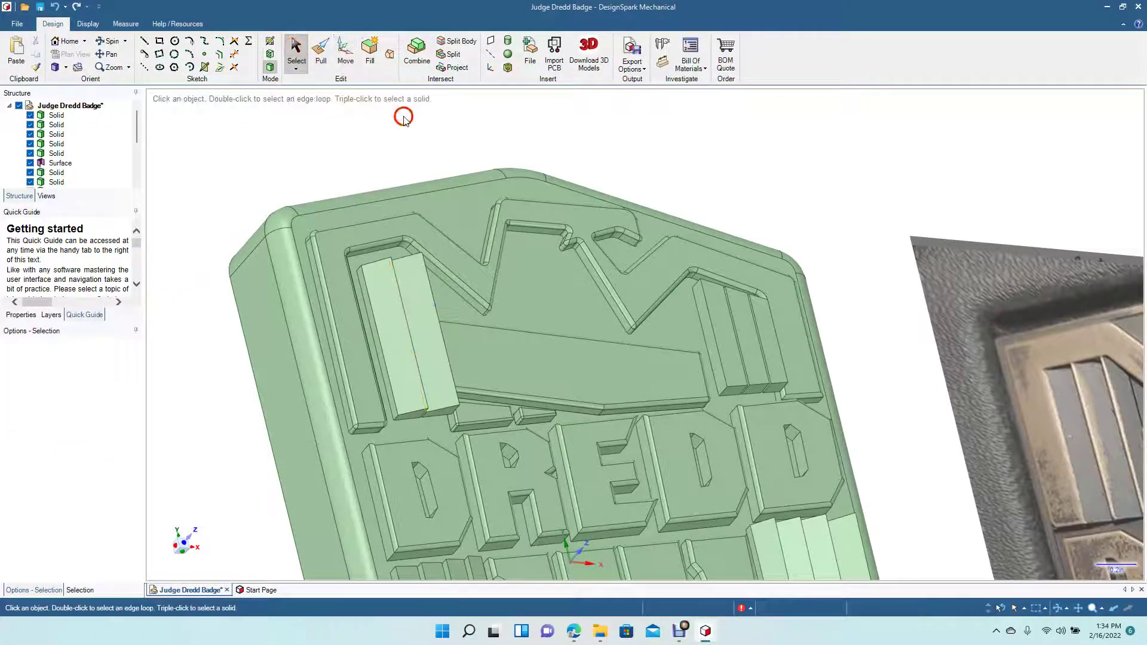
- Pull the sloped top faces of both left wing strips inward towards the badge face, the outermost one by about 0.030 in
left_click(112, 42)
left_click_drag(486, 292, 433, 231)
left_click(321, 51)
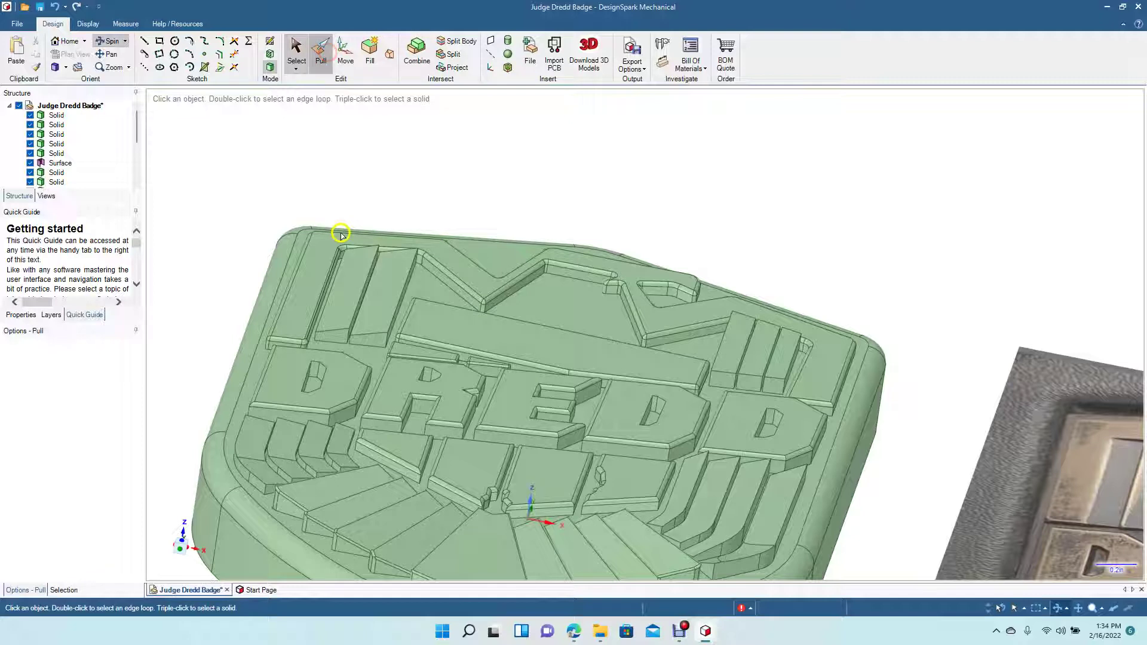
left_click(350, 280)
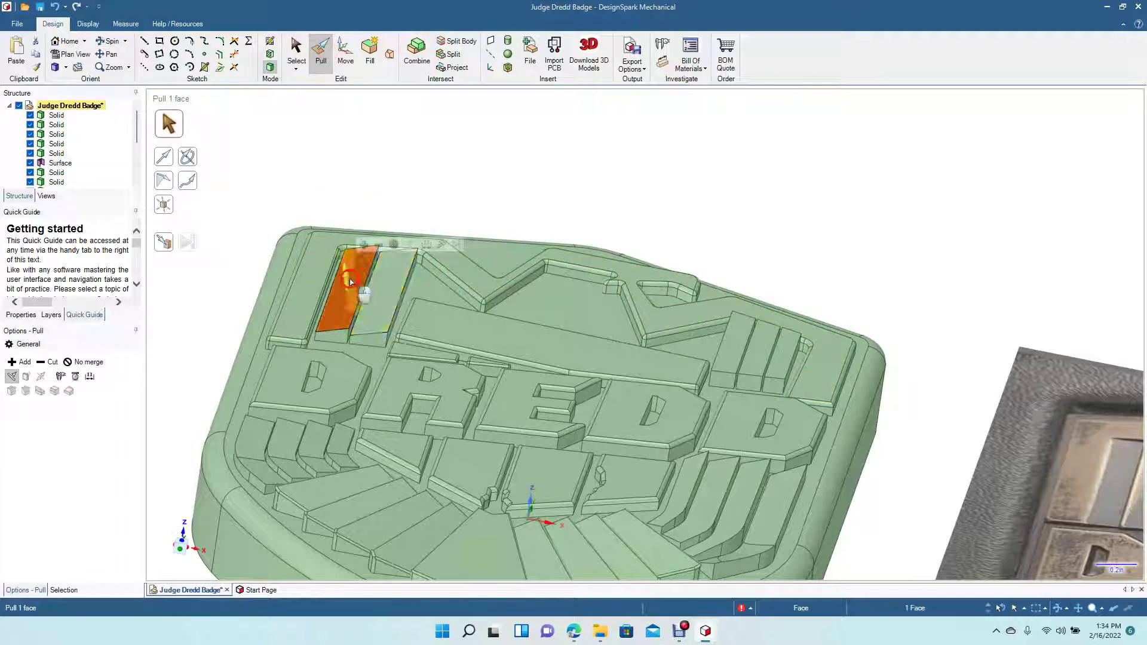
left_click_drag(351, 282, 351, 287)
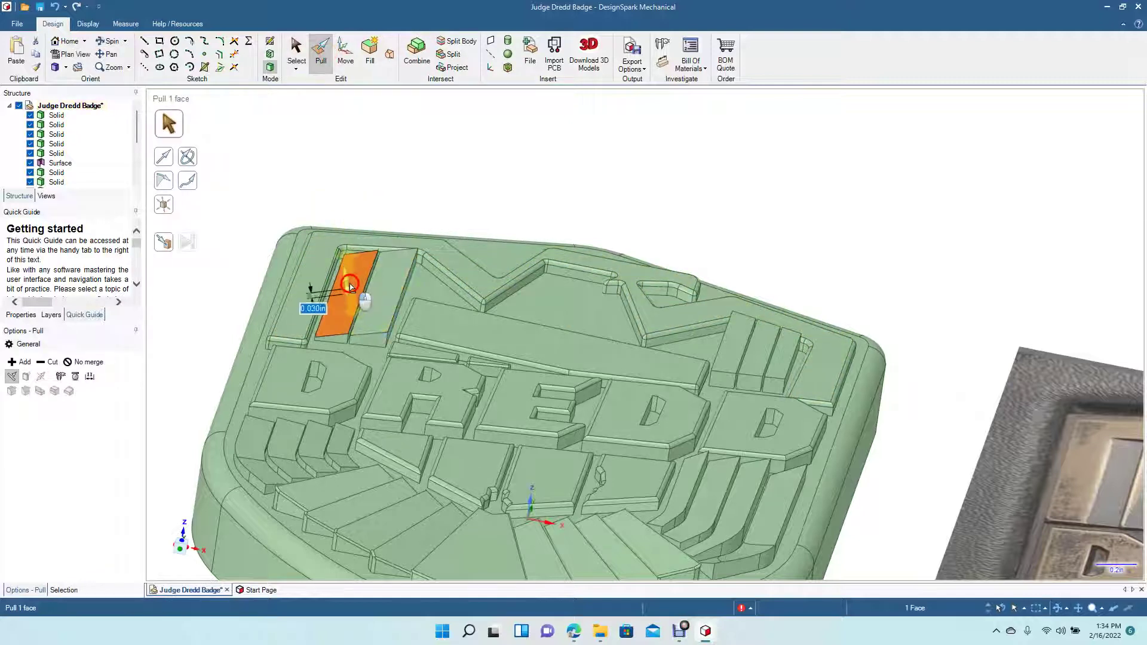
left_click(385, 291)
left_click_drag(383, 284, 383, 289)
left_click(458, 208)
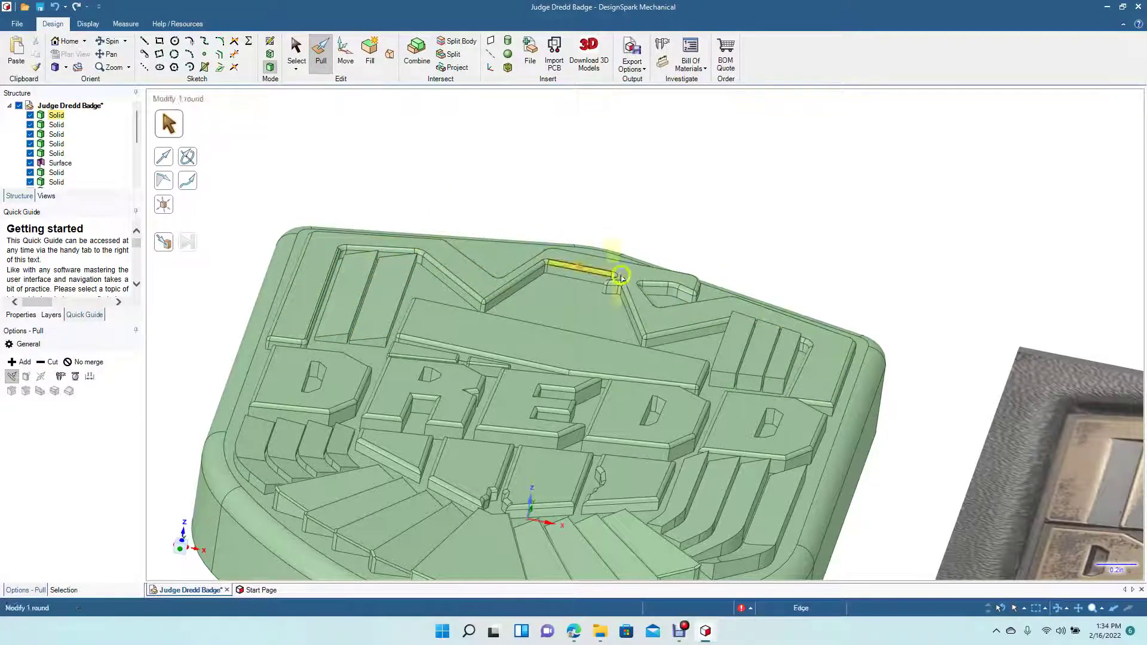
left_click(454, 212)
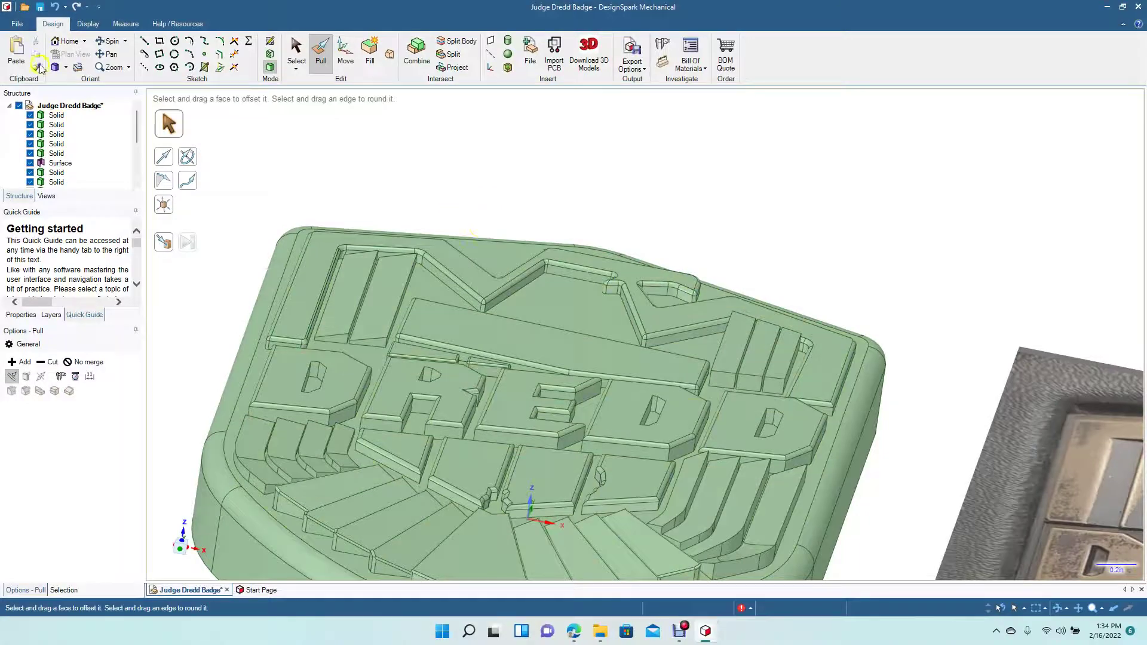
- Move the outer long edge of the right wing's outermost raised strip about 0.050 in towards the badge face to slope its top
left_click_drag(226, 217, 281, 288)
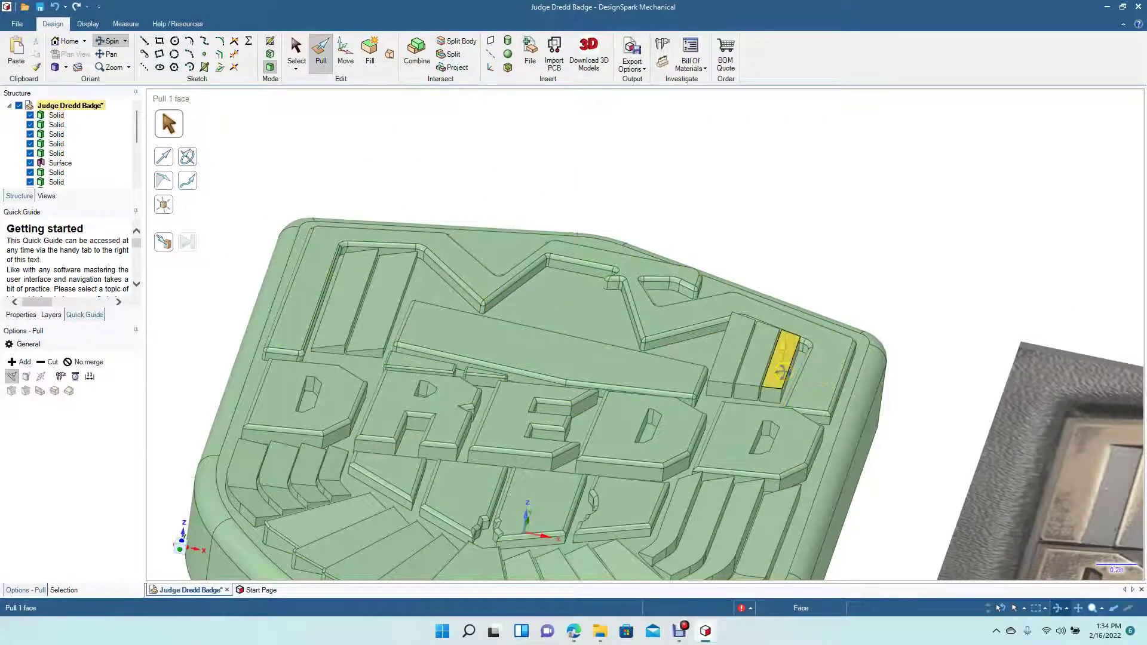
left_click(296, 51)
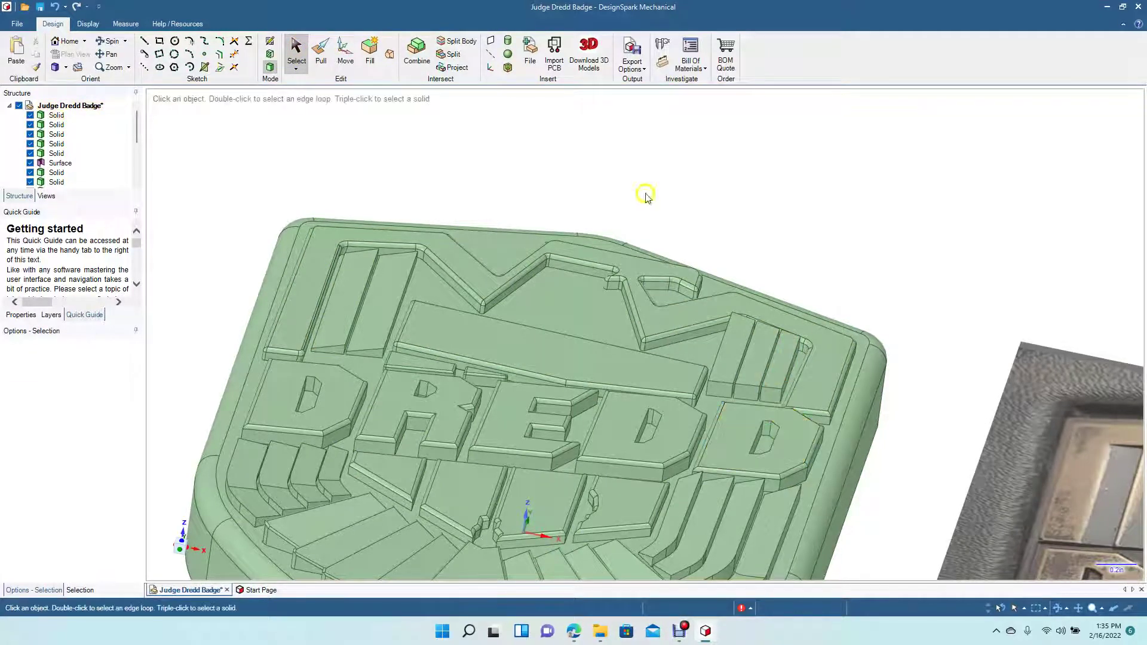
scroll(806, 442, "up", 2)
scroll(806, 442, "up", 4)
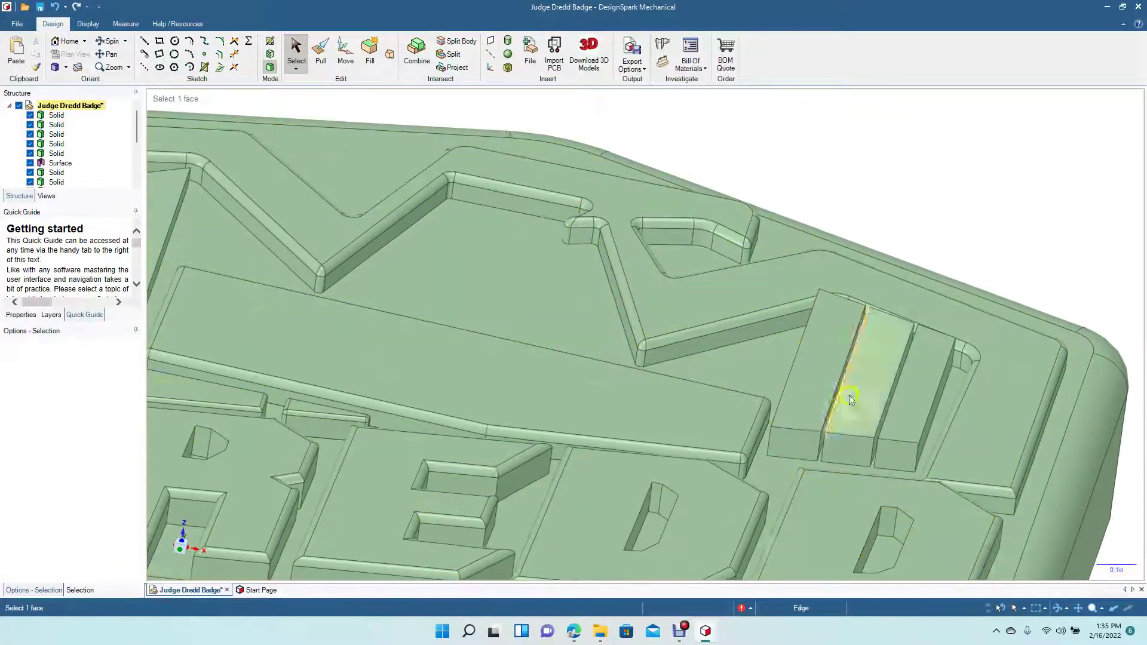
left_click(933, 409)
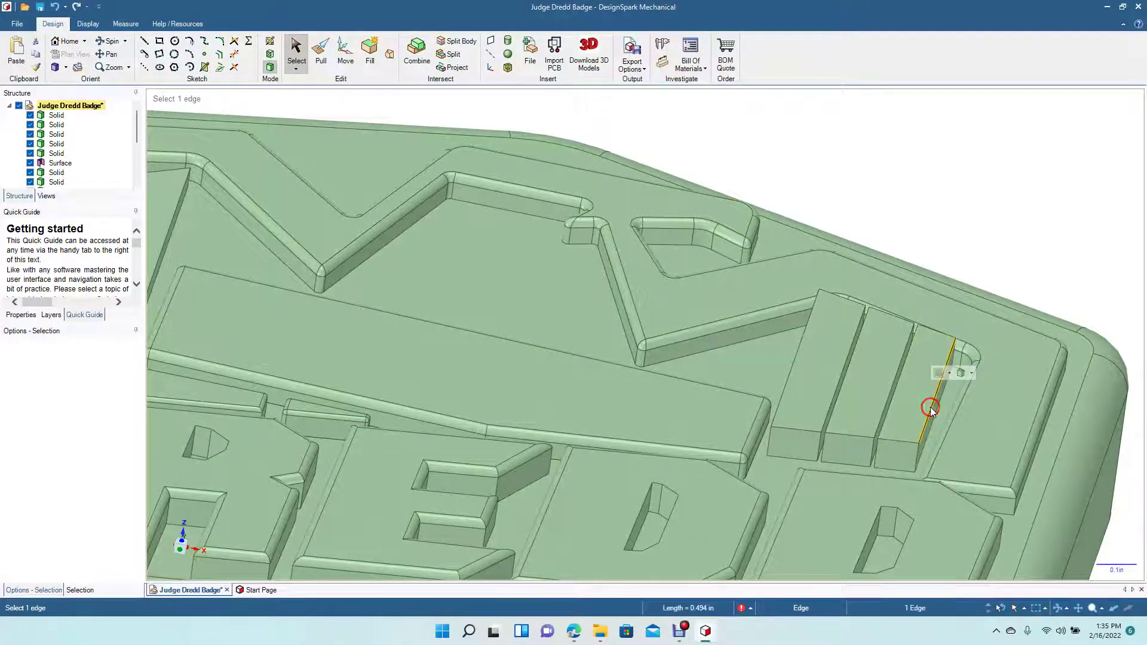
left_click(339, 50)
mouse_move(942, 355)
left_mouse_down()
mouse_move(943, 382)
mouse_move(943, 369)
left_mouse_up()
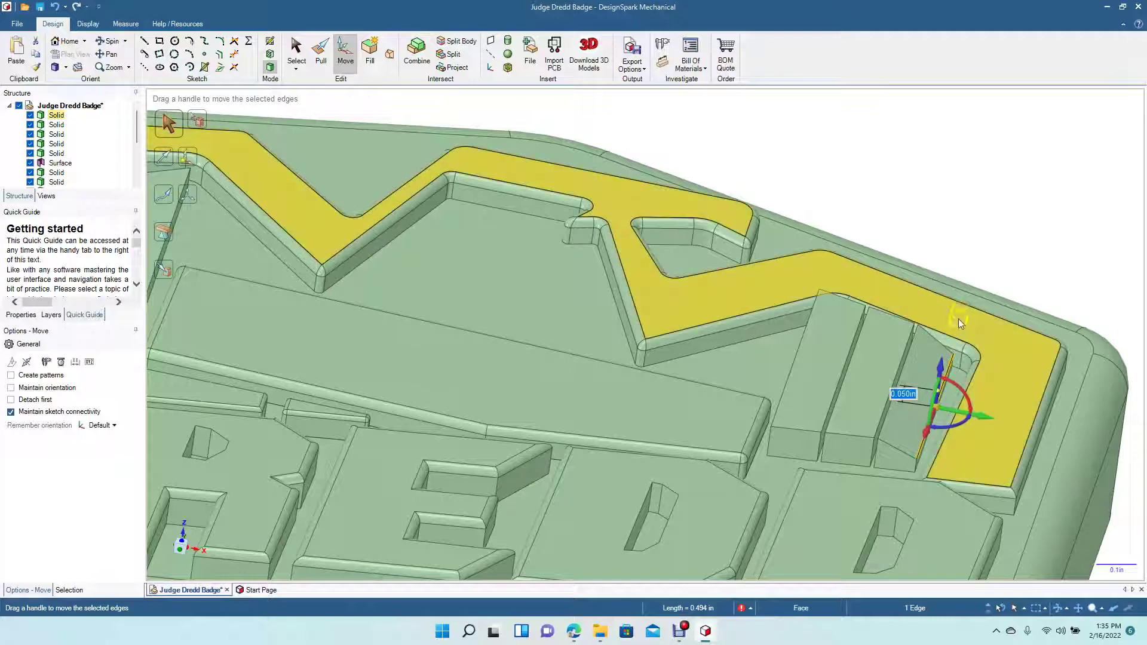
left_click(1003, 266)
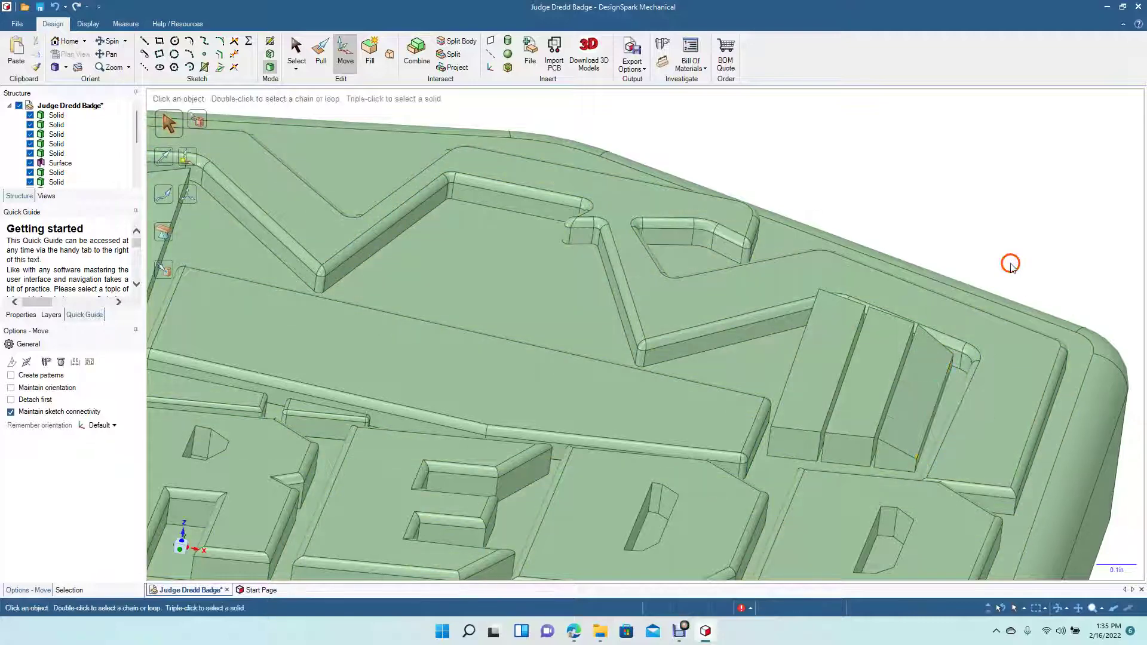
- Slope the right wing's middle and innermost strips by moving their outer long edges towards the badge face, the middle one about 0.050 in
left_click(893, 384)
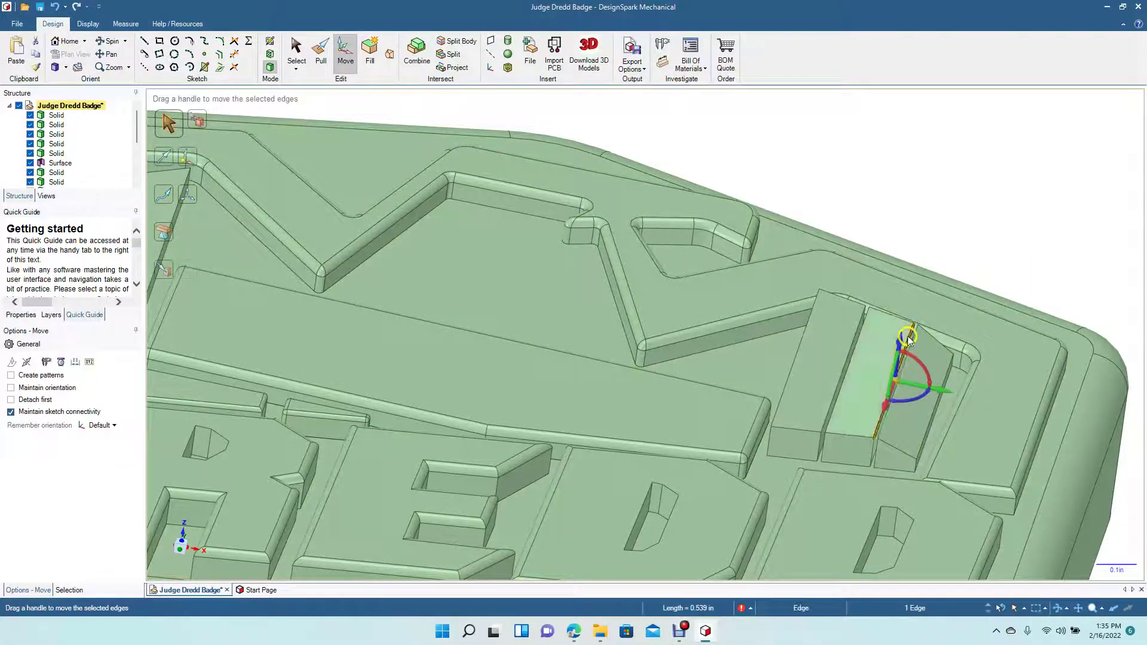
left_click_drag(898, 350, 900, 358)
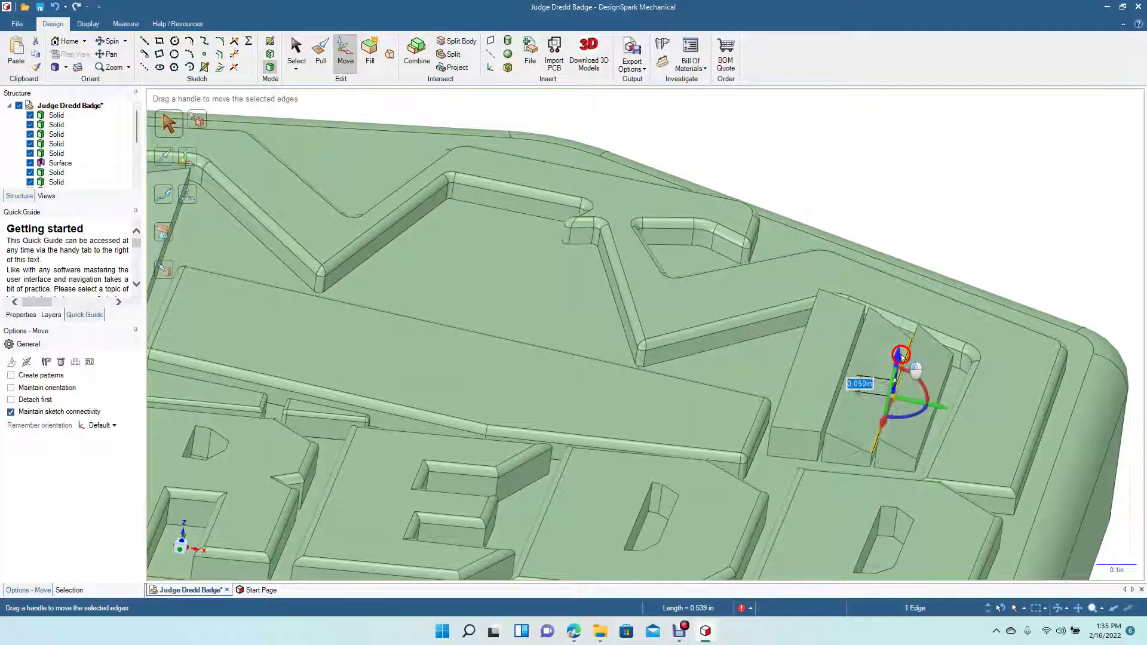
left_click(991, 217)
left_click(830, 350)
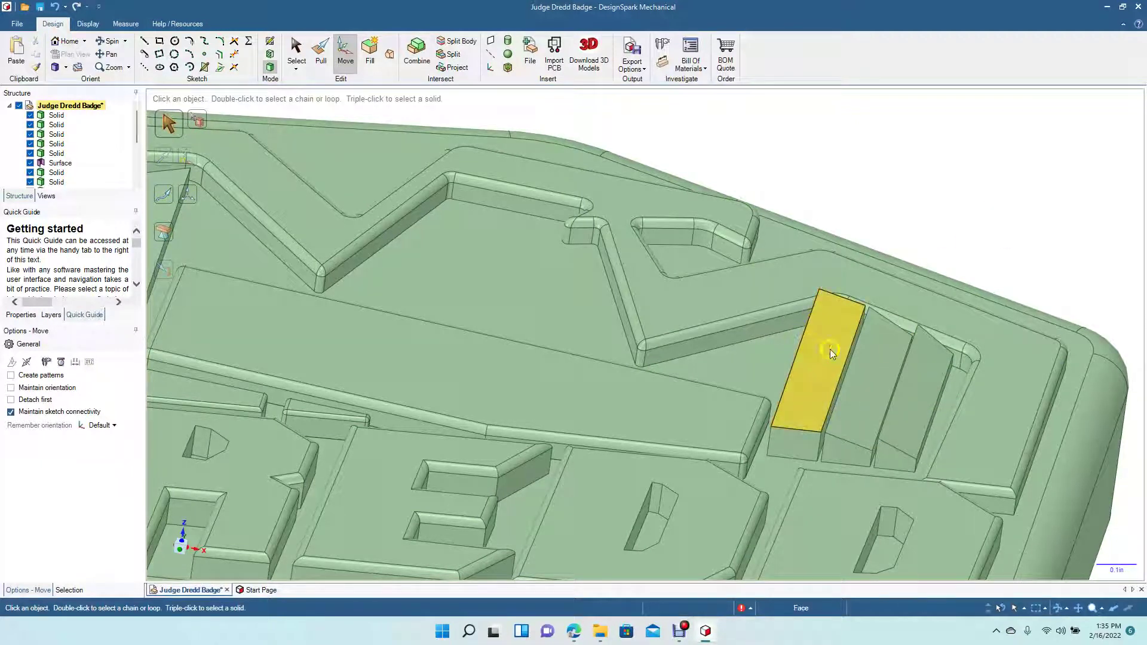
left_click(846, 360)
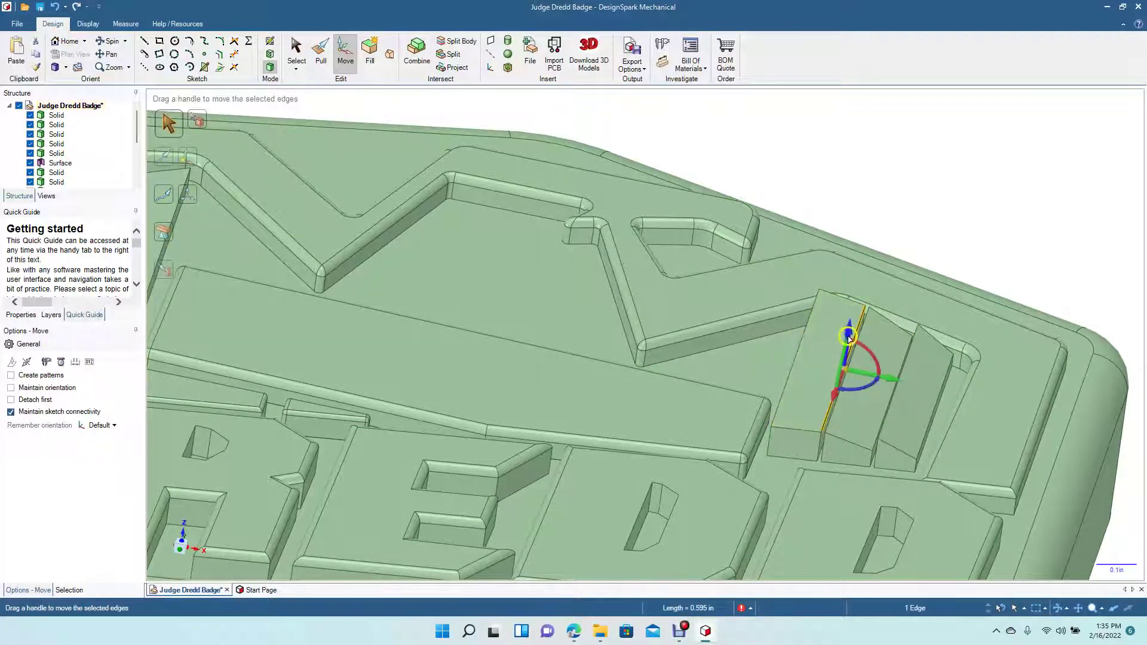
left_click_drag(849, 338, 841, 350)
left_click(967, 179)
- Pull the sloped tops of the right wing's three strips inward towards the badge face, the middle one by about 0.030 in
left_click(800, 383)
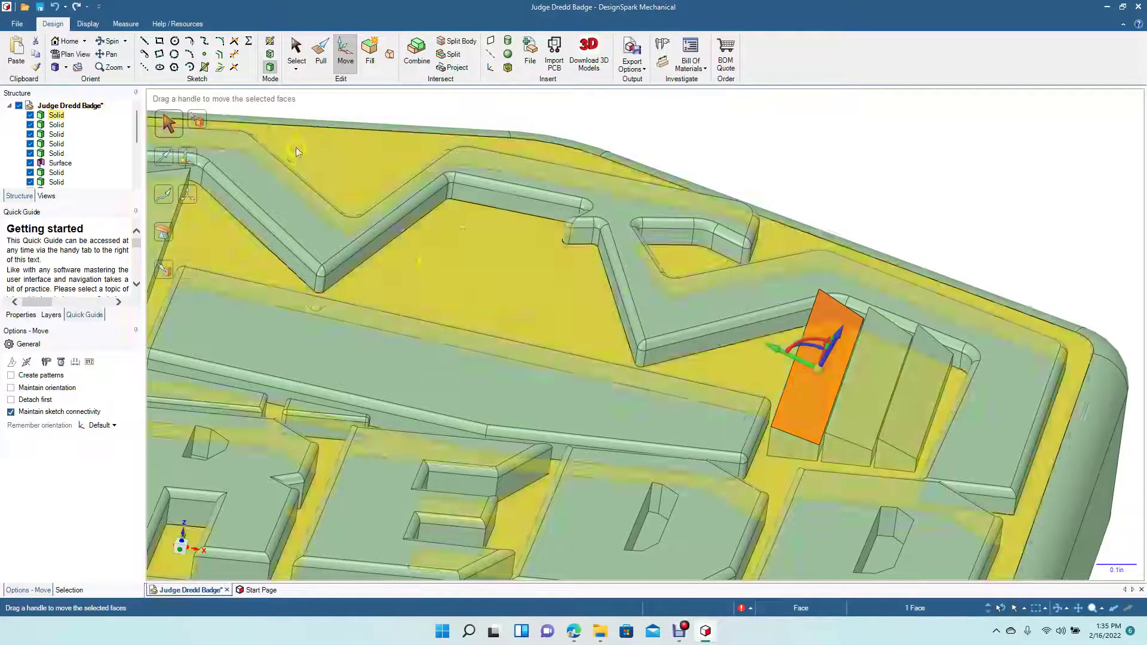
left_click(323, 57)
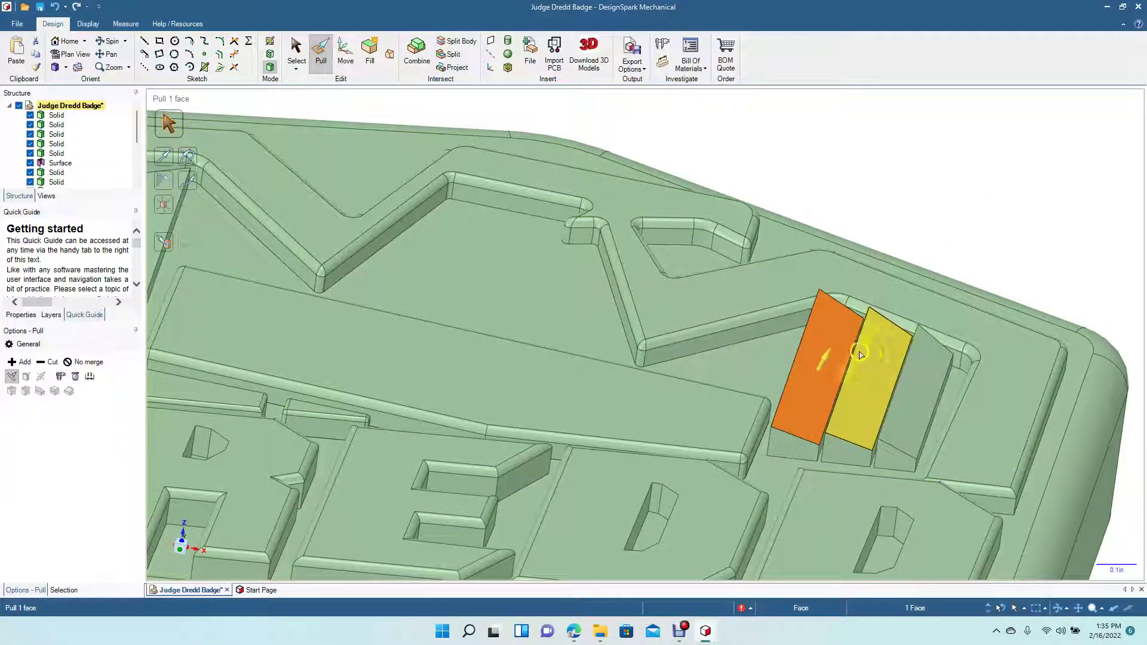
left_click(827, 355)
left_click_drag(826, 355, 872, 380)
left_click(877, 378)
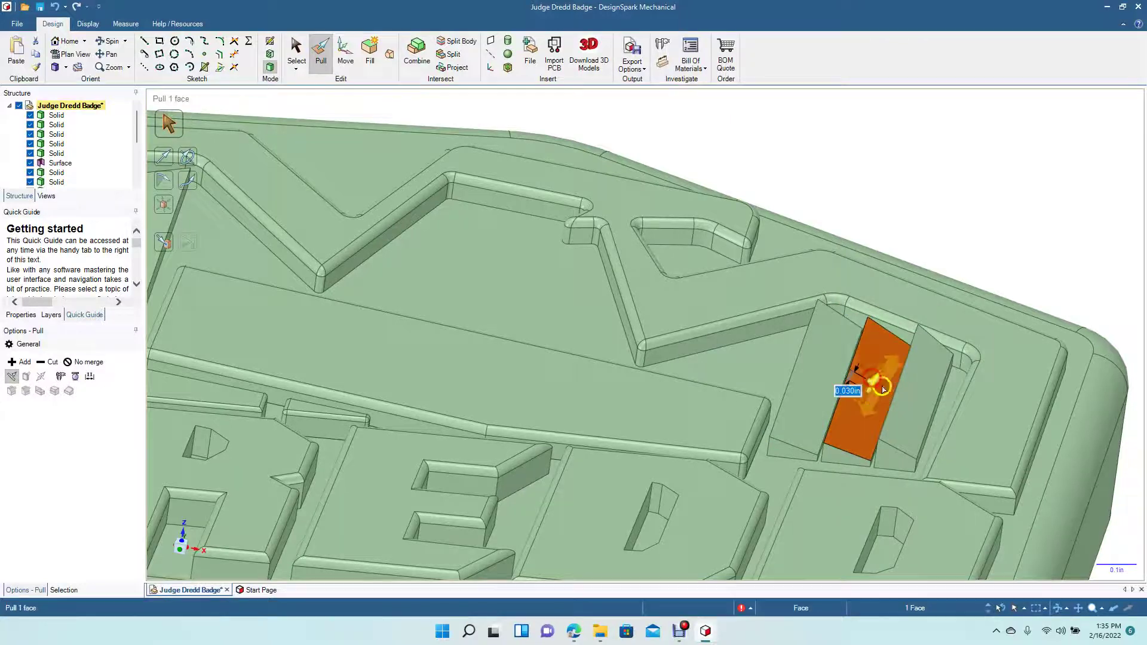
left_click(913, 404)
left_click_drag(924, 382, 922, 391)
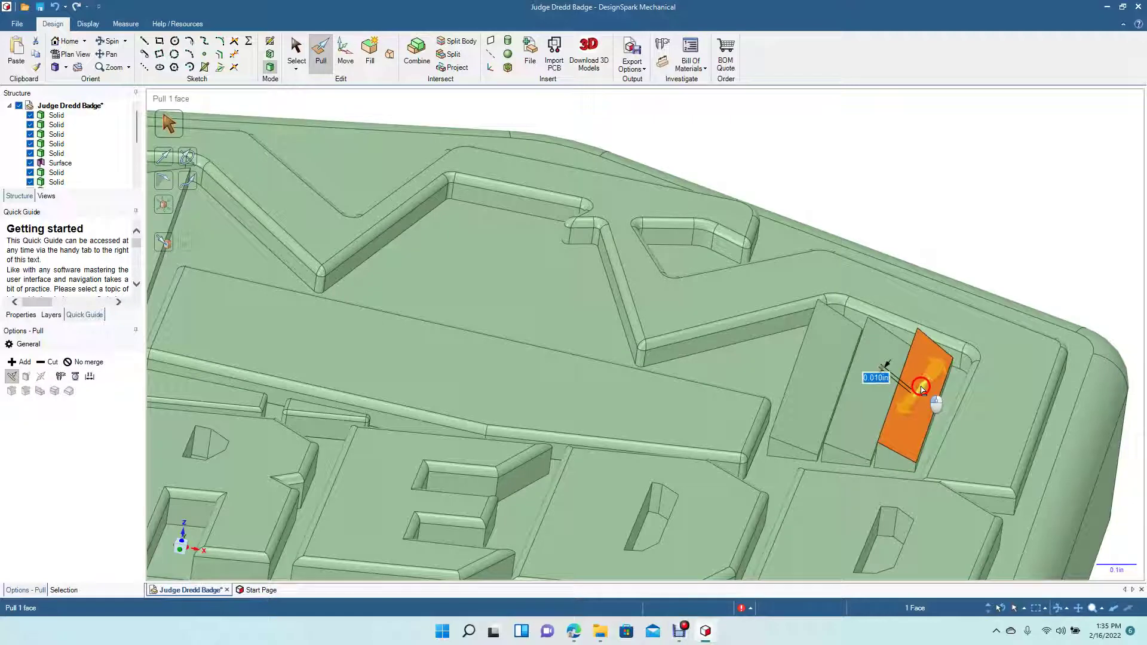
left_click(981, 144)
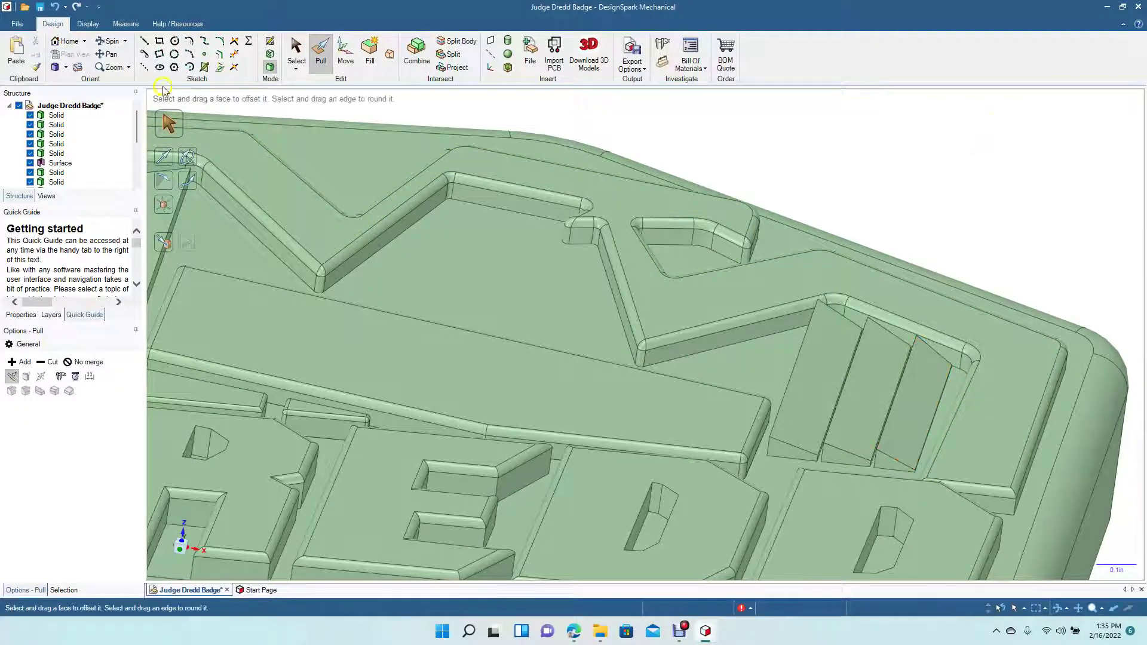
- View the whole badge from the top and compare the wing strips with the reference photo
left_click(67, 67)
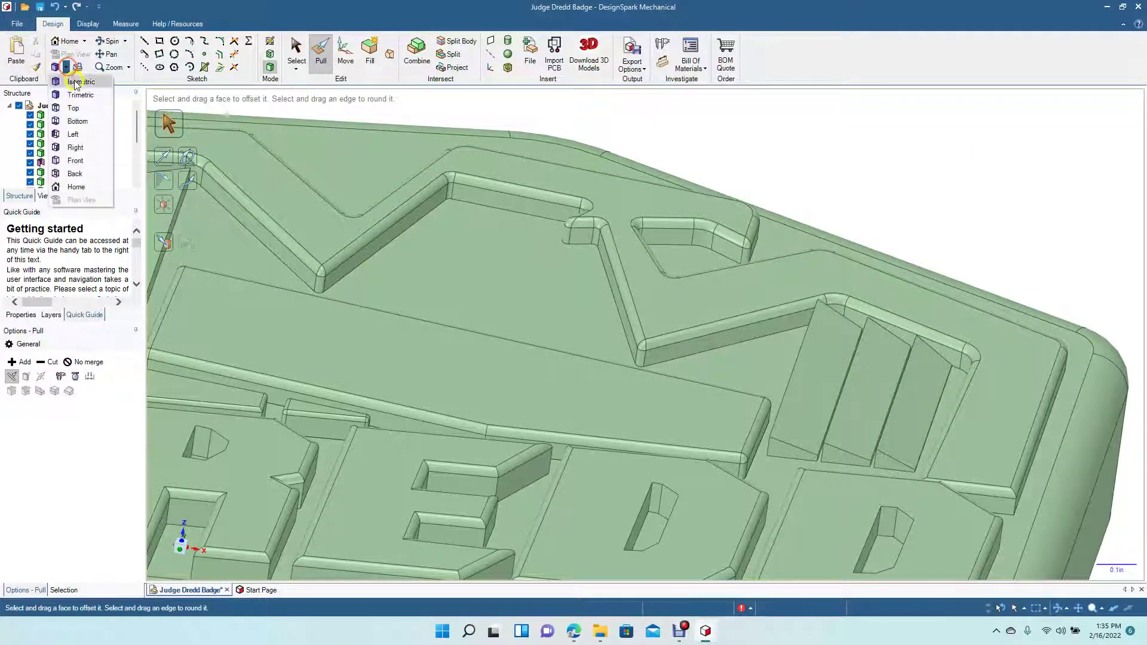
left_click(81, 108)
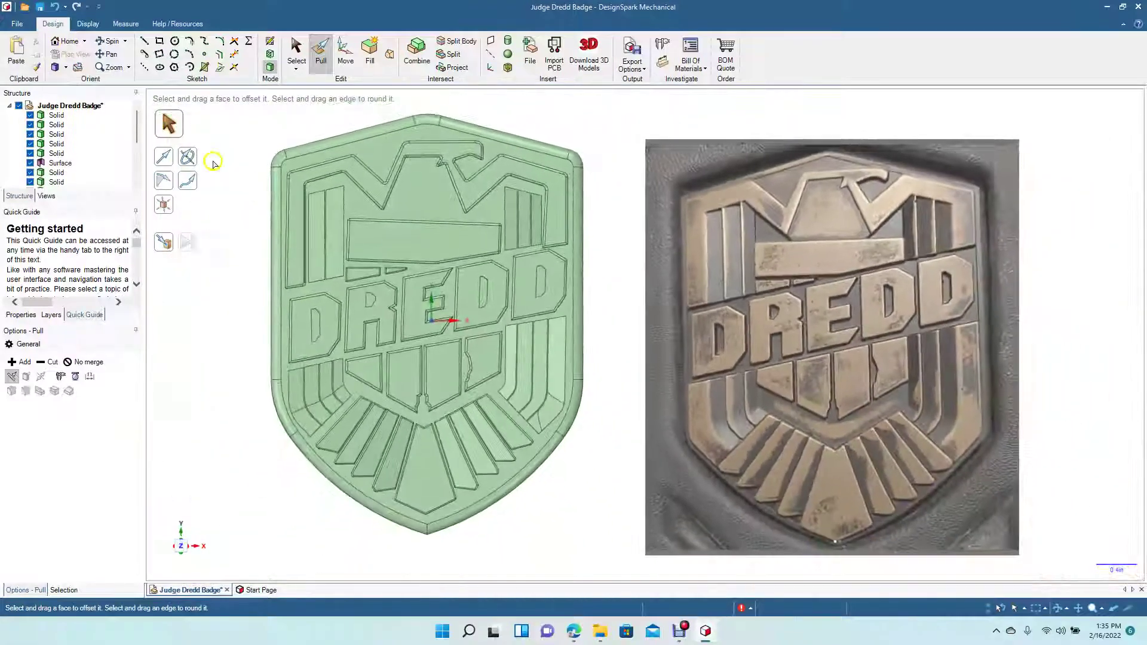
left_click(367, 242)
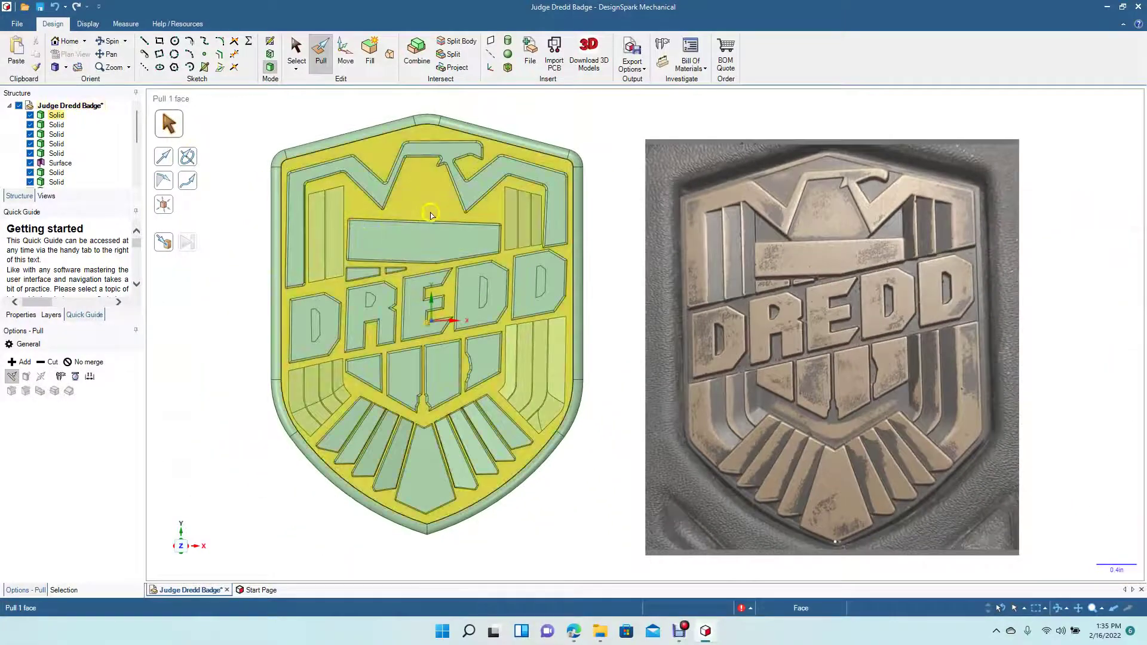
left_click(403, 217)
left_click(212, 105)
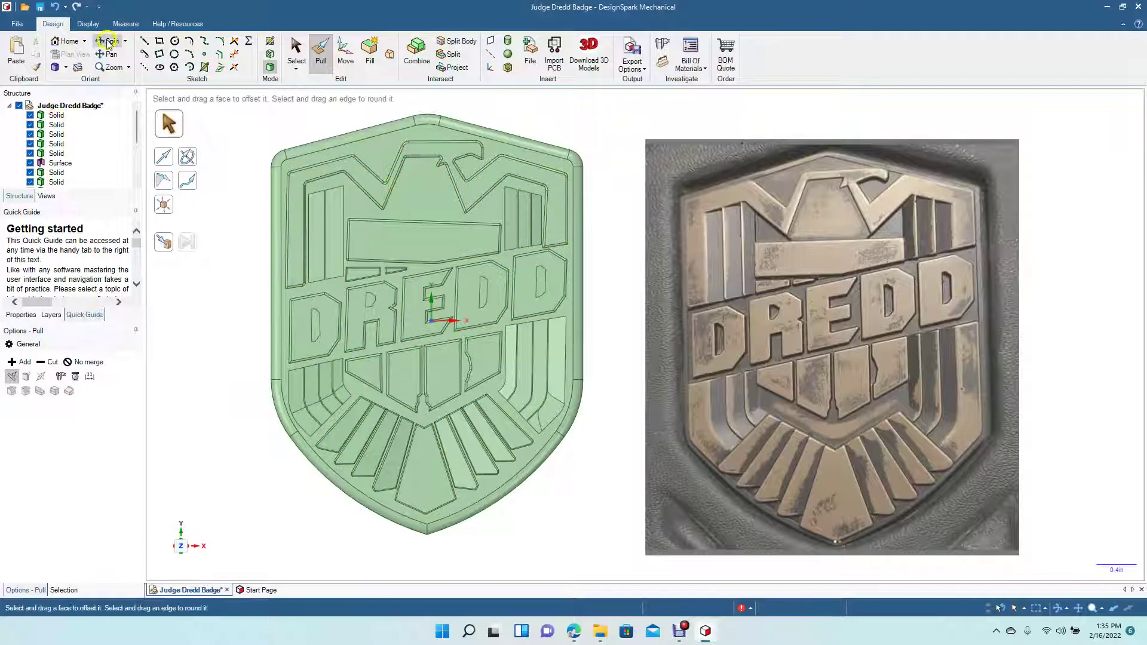
- Extend both left wing strips upward by pulling their upper end faces together by about 0.110 in towards the wing outline
left_click(289, 221)
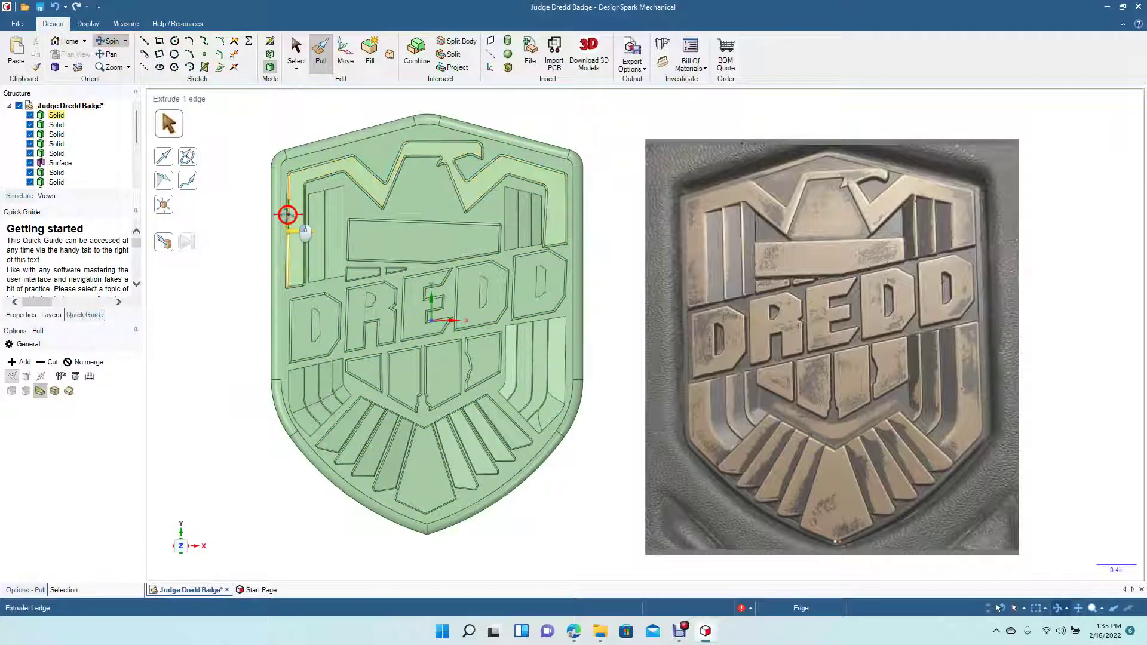
middle_click_drag(287, 215, 268, 315)
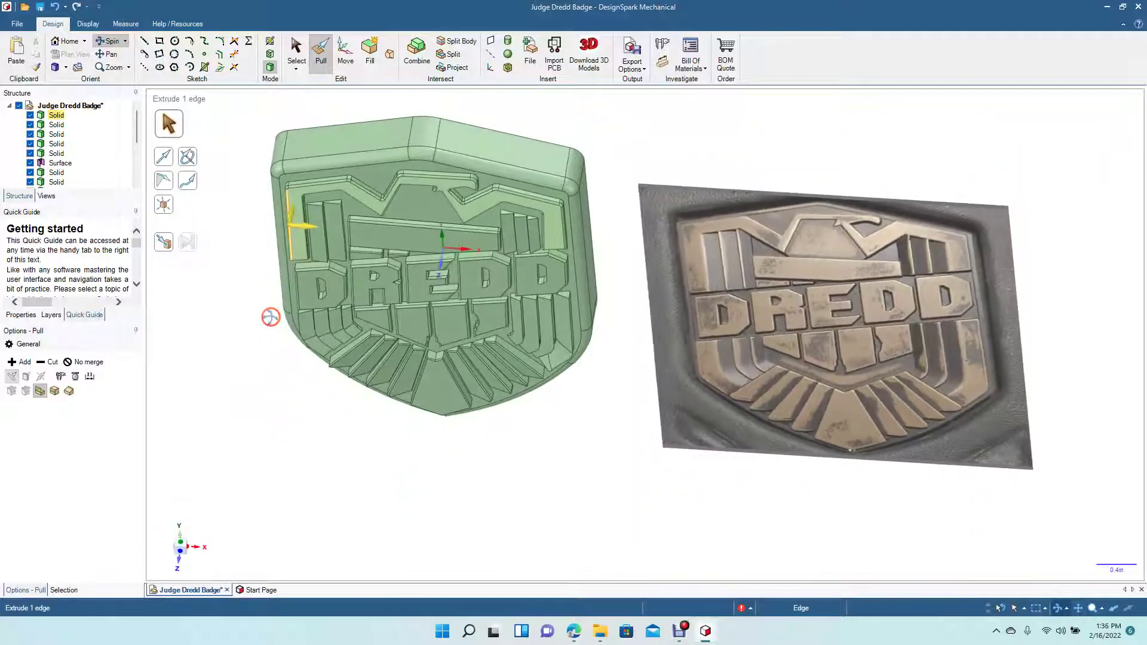
scroll(270, 317, "up", 5)
key("Escape")
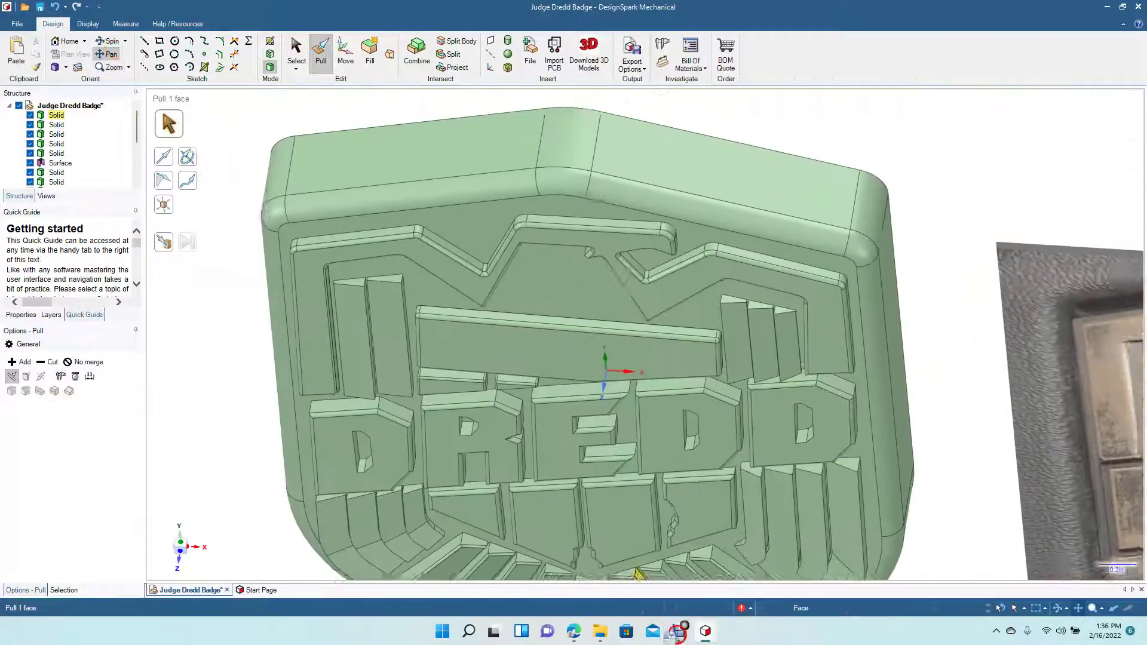
middle_click_drag(352, 125, 399, 130, "shift")
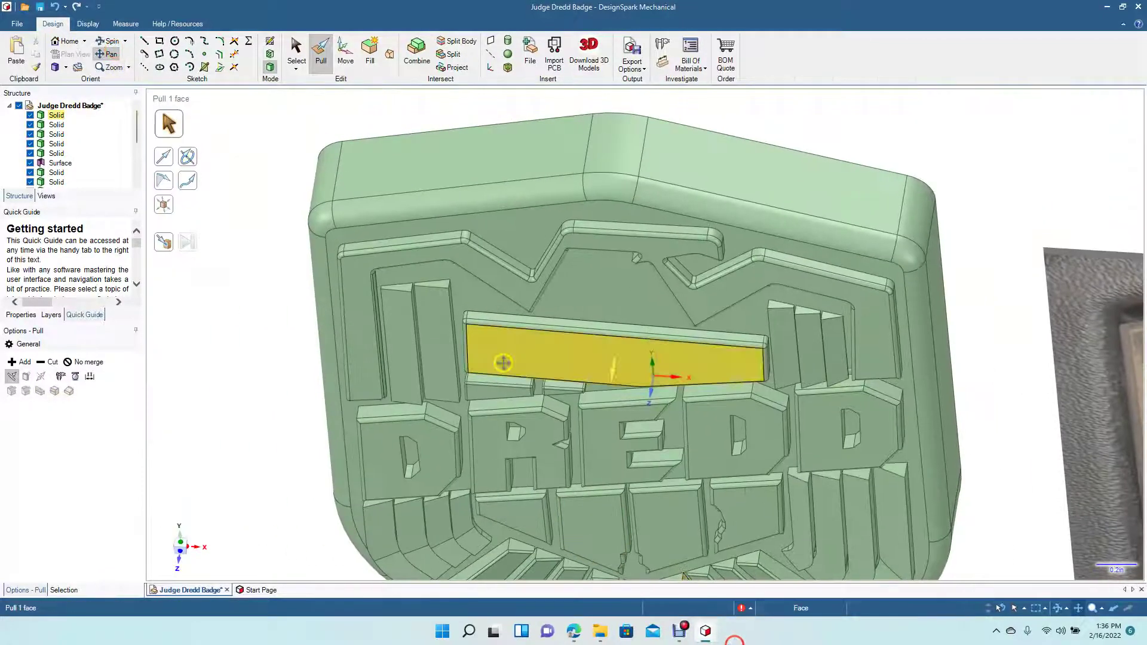
left_click(407, 287)
left_click(444, 287, "ctrl")
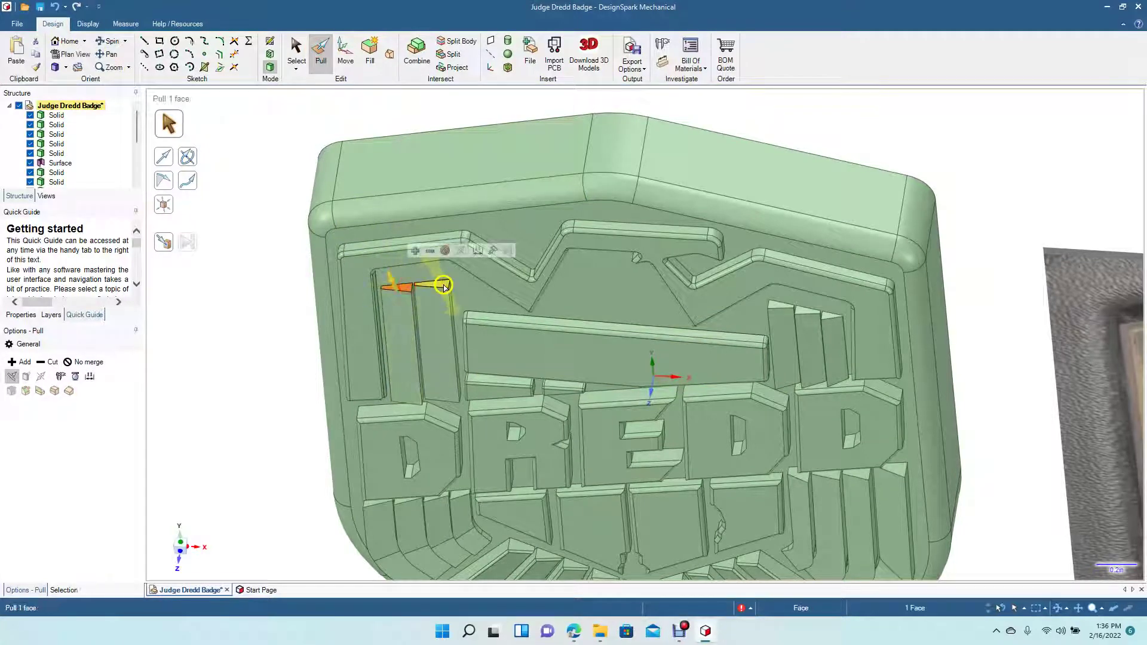
mouse_move(443, 287)
left_mouse_down()
mouse_move(442, 258)
mouse_move(447, 273)
left_mouse_up()
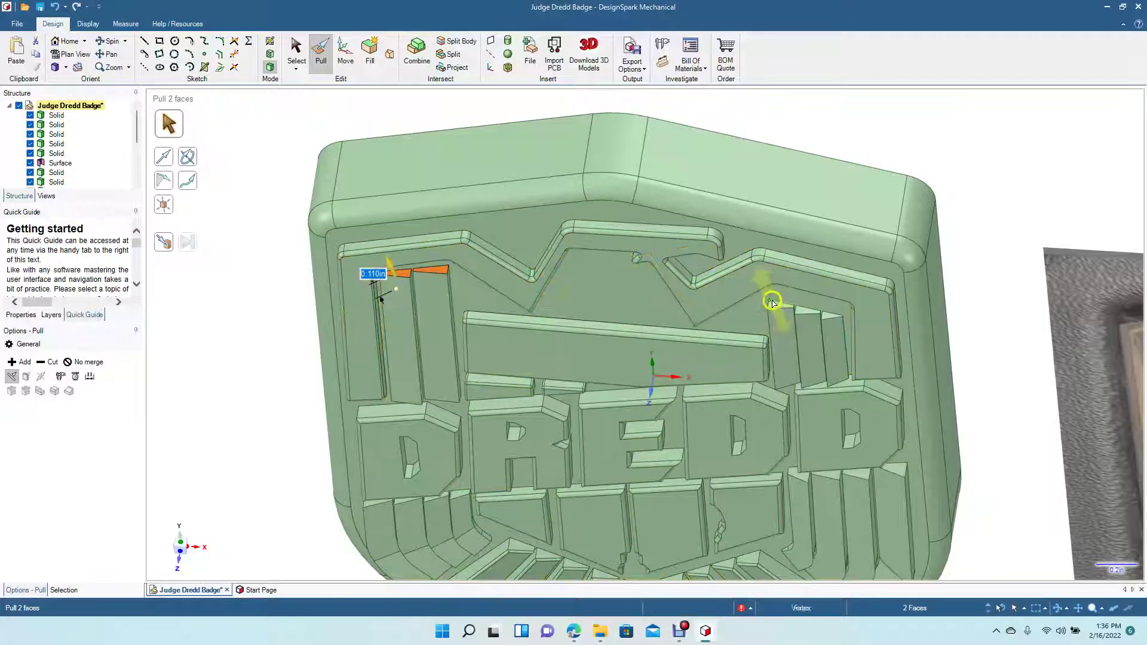
- Extend the right wing's three strips upward by pulling their upper end faces together by about 0.110 in towards the wing outline
left_click(774, 306)
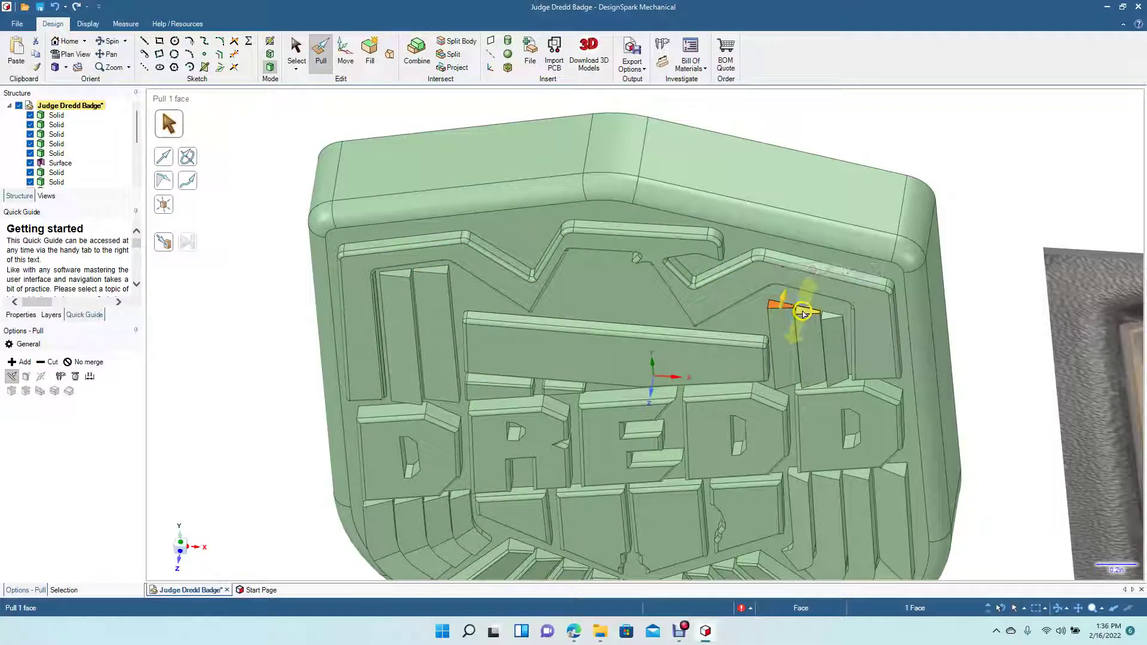
left_click(807, 317, "ctrl")
left_click(828, 317, "ctrl")
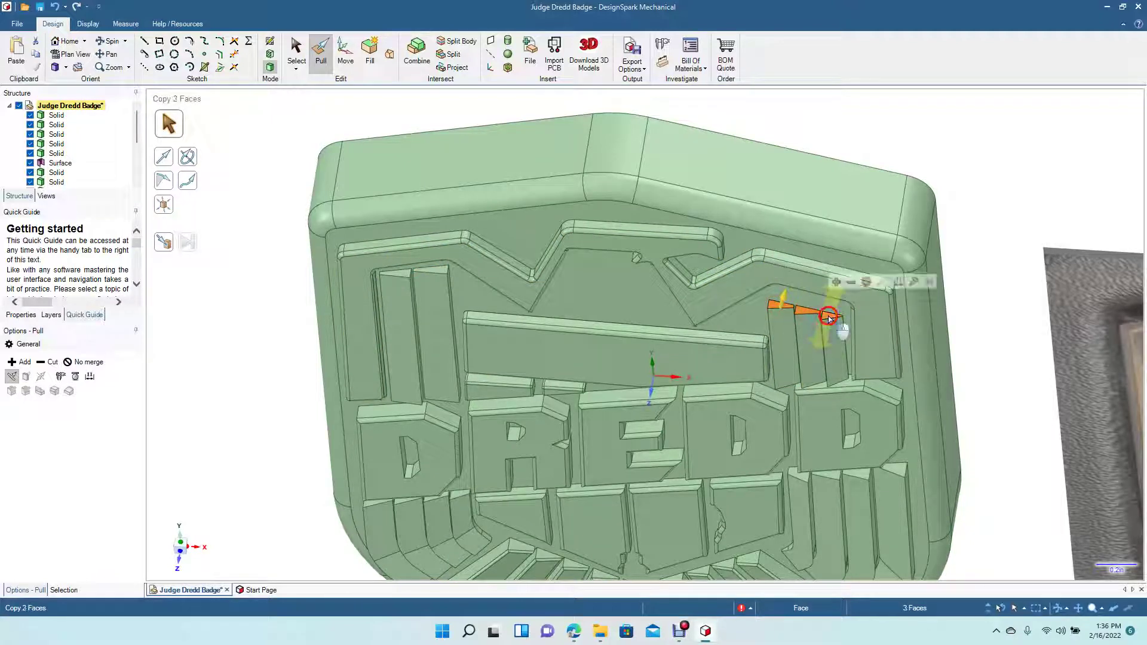
left_click_drag(828, 317, 830, 306)
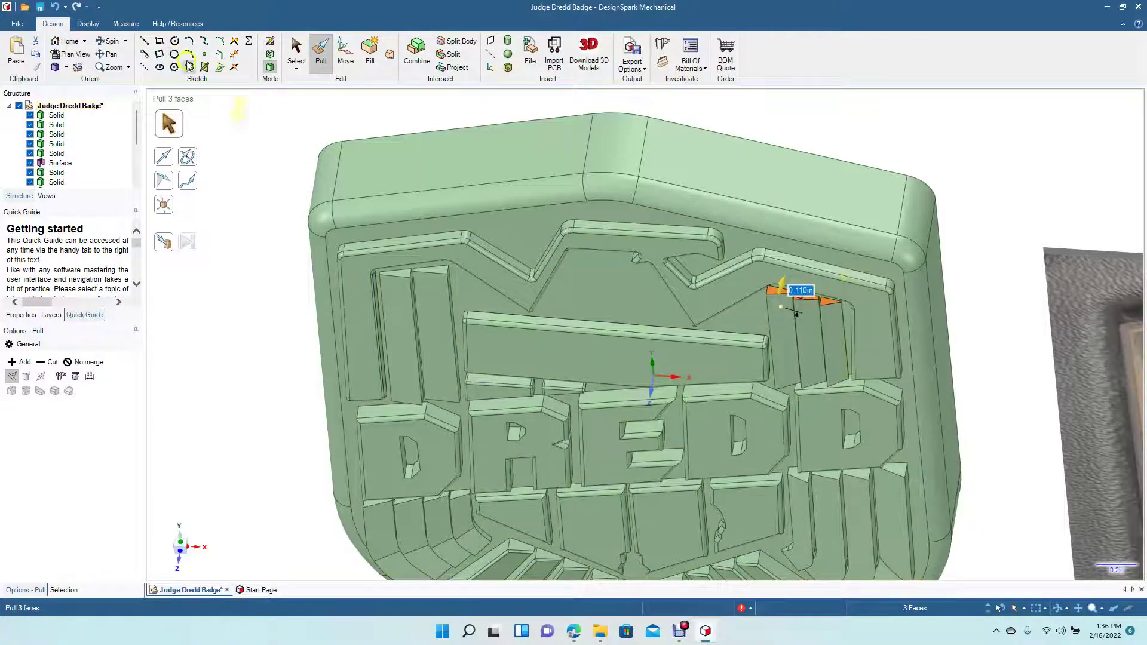
- Pull the upper end faces of the right wing's three strips back from the wing outline by about 0.040 in
left_click(113, 40)
left_click_drag(216, 275, 233, 243)
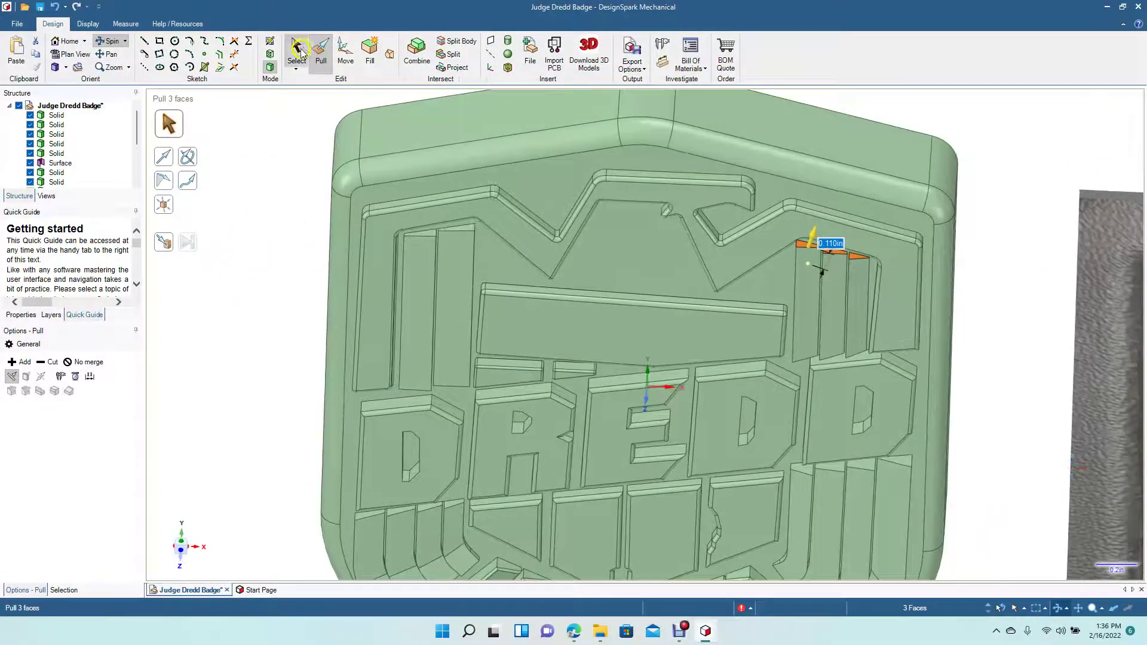
left_click(301, 52)
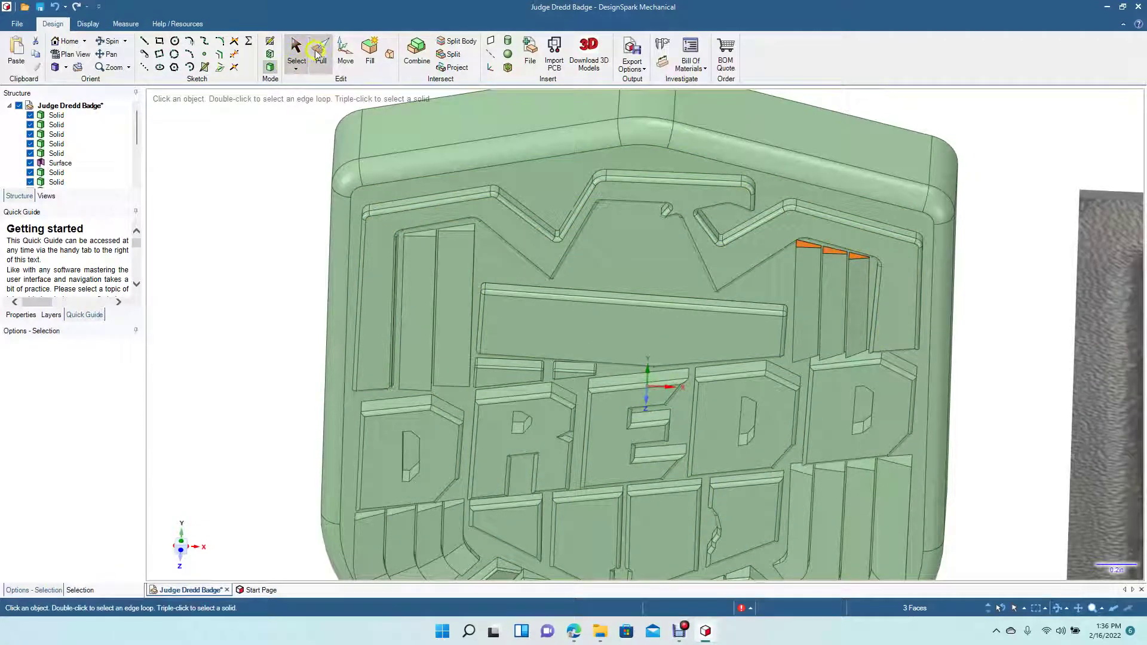
left_click(319, 52)
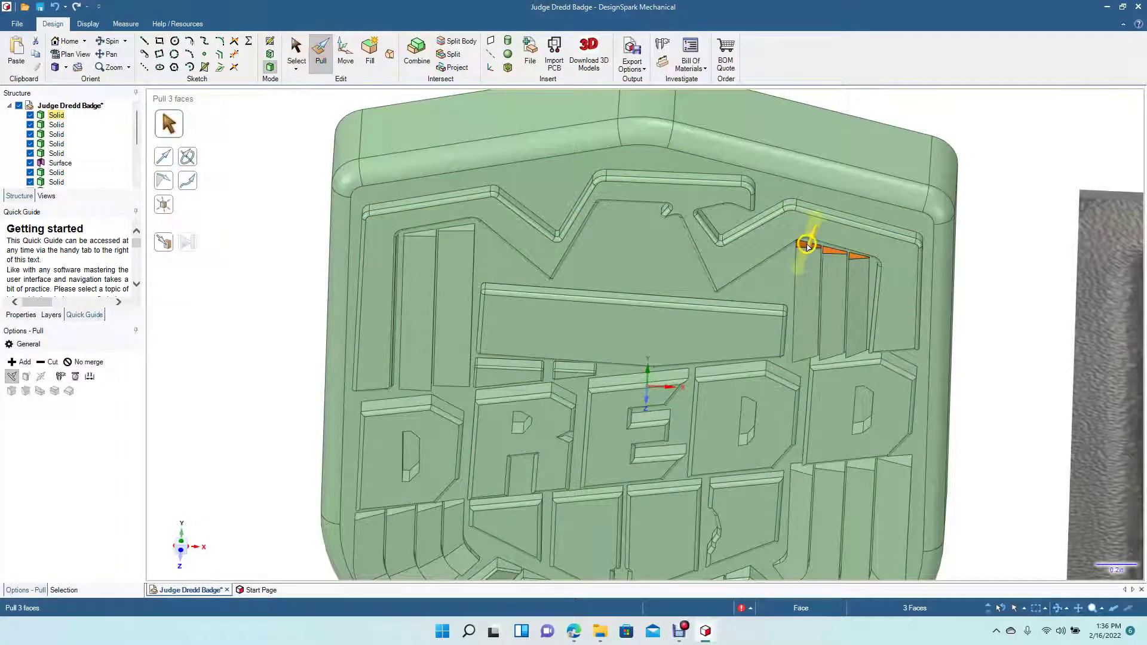
left_click_drag(807, 246, 805, 248)
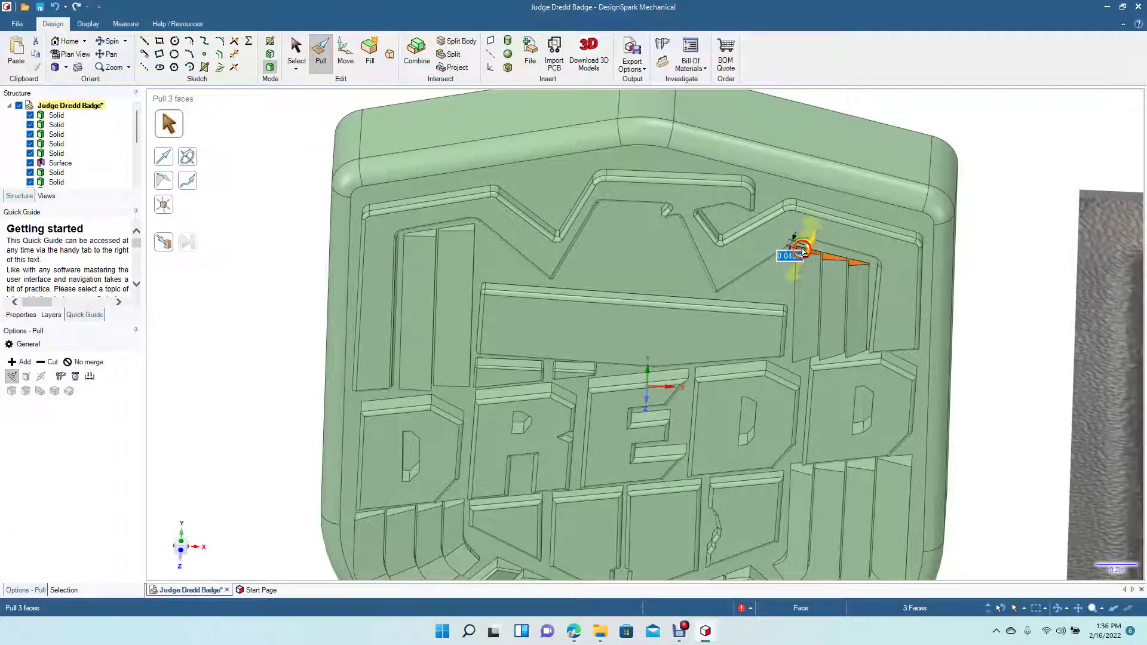
- Shorten both left wing strips slightly by pulling their upper end faces together away from the wing outline
left_click(430, 233)
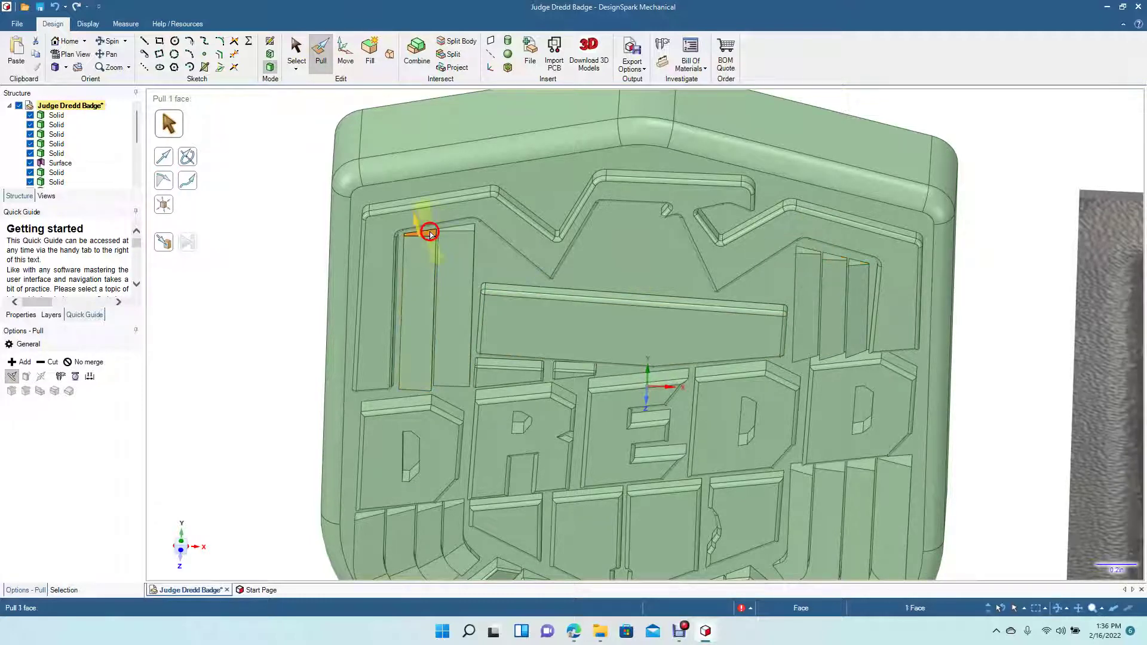
left_click(462, 232, "ctrl")
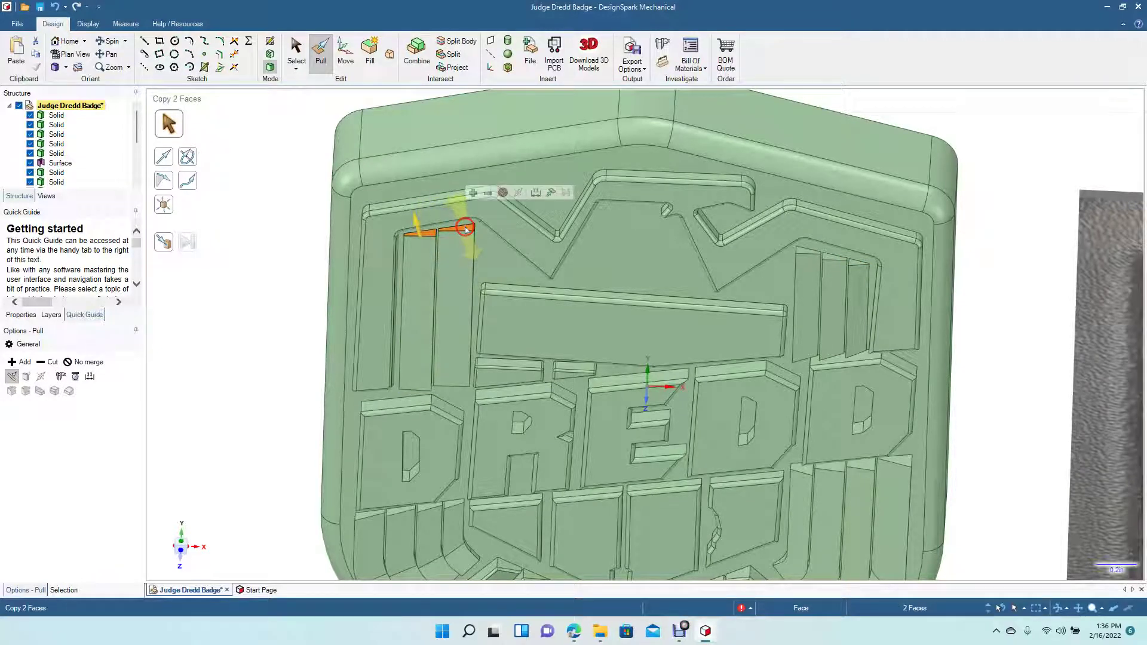
left_click_drag(466, 231, 463, 235)
left_click(236, 256)
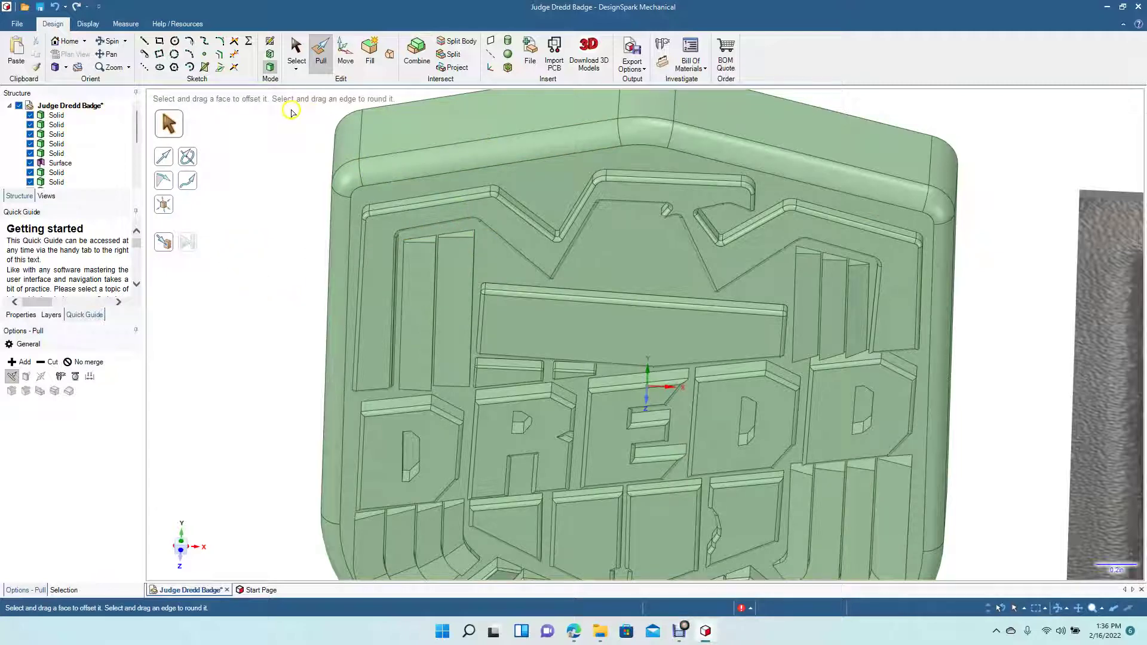
- Widen the central bar slightly by pulling its upper long side face upward towards the eagle's head
left_click_drag(311, 207, 311, 251)
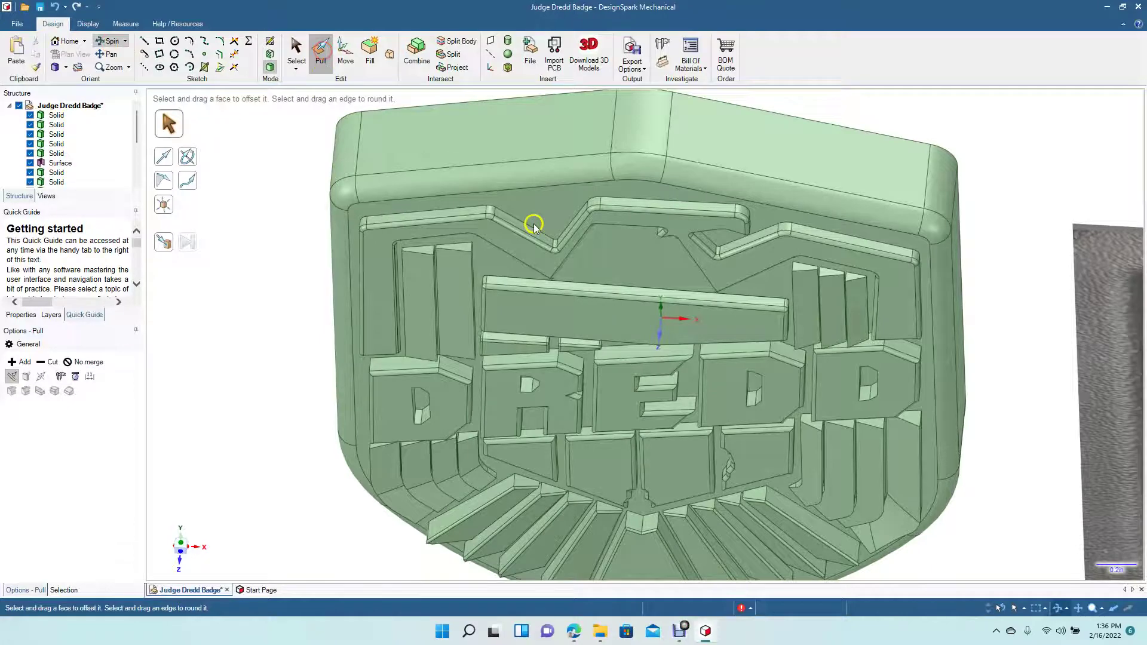
key("Escape")
left_click(578, 287)
left_click_drag(583, 290, 585, 285)
left_click(222, 132)
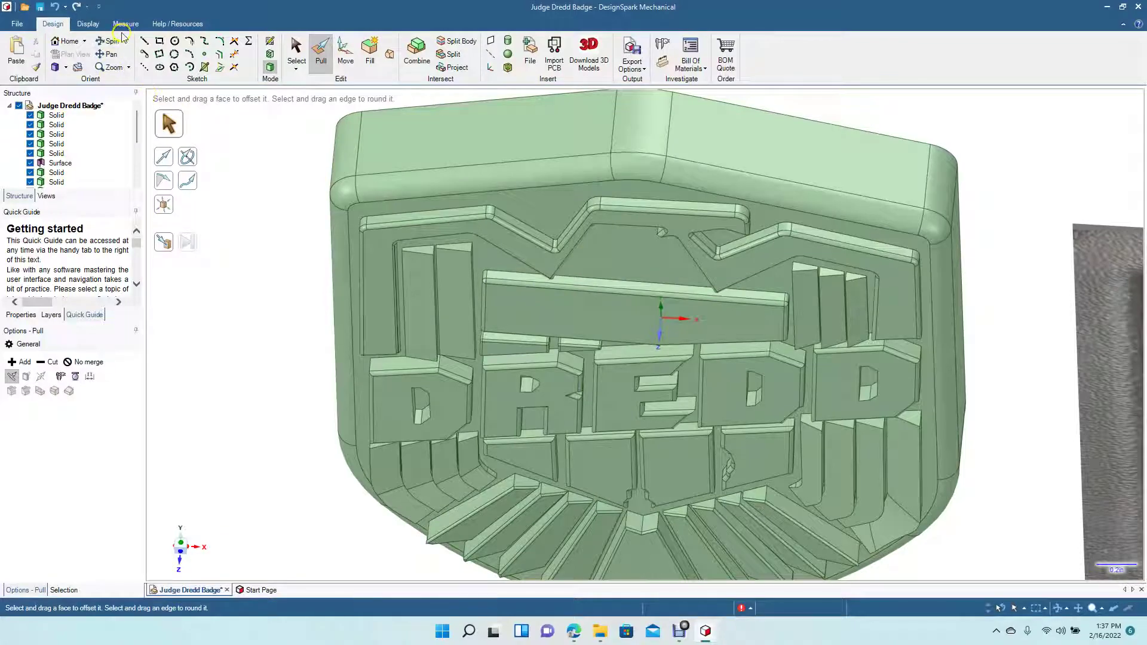
- Compare the whole badge with the reference photo and examine the gaps around the central bar
left_click_drag(239, 338, 248, 241)
scroll(248, 240, "down", 4)
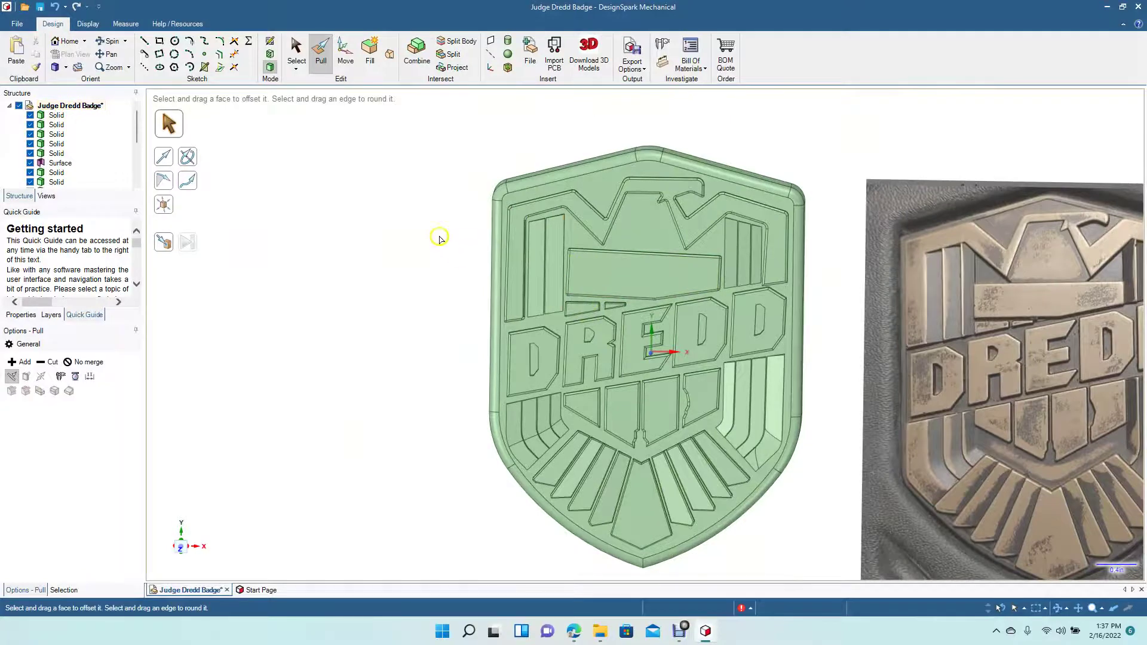
left_click(103, 39)
left_click_drag(464, 339, 569, 339)
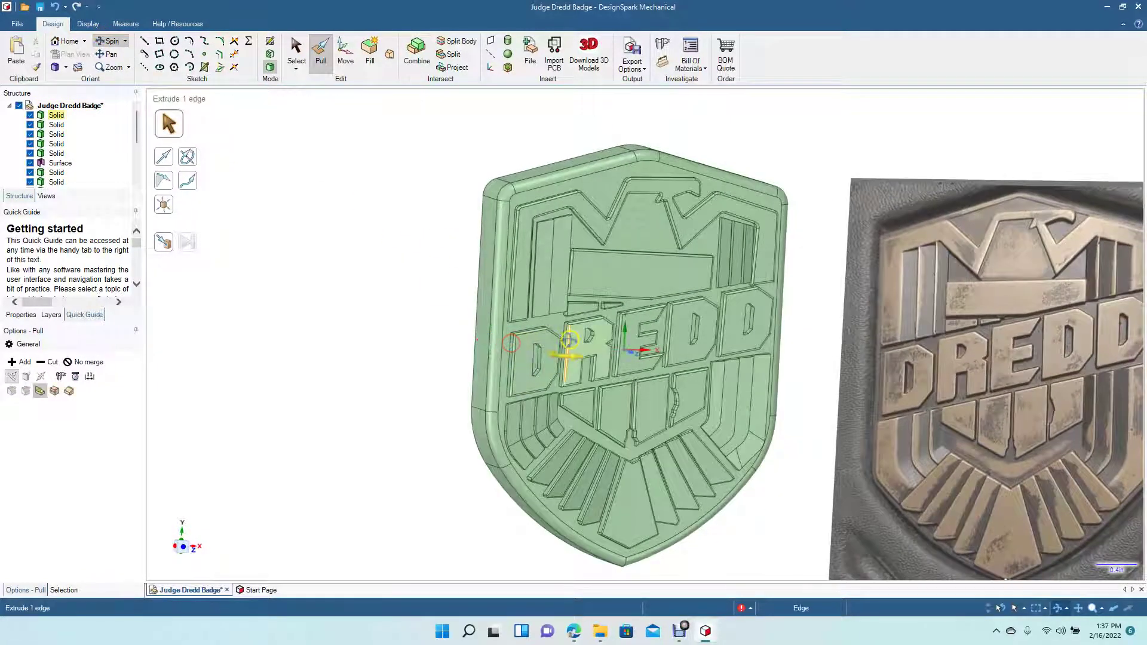
scroll(569, 339, "up", 5)
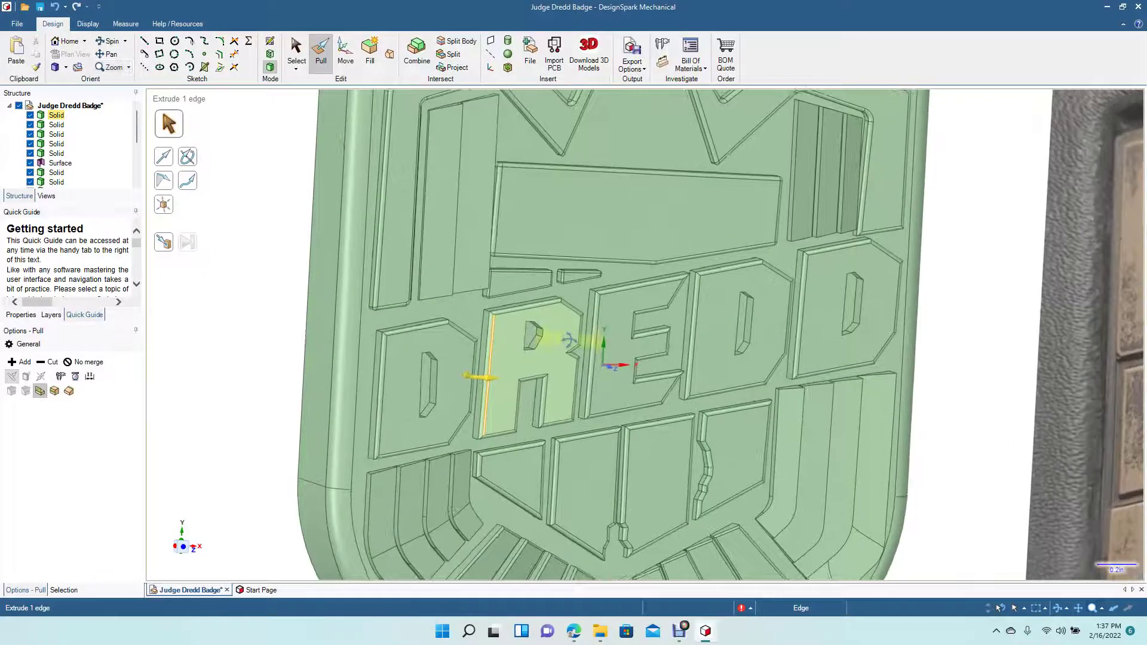
scroll(569, 339, "up", 4)
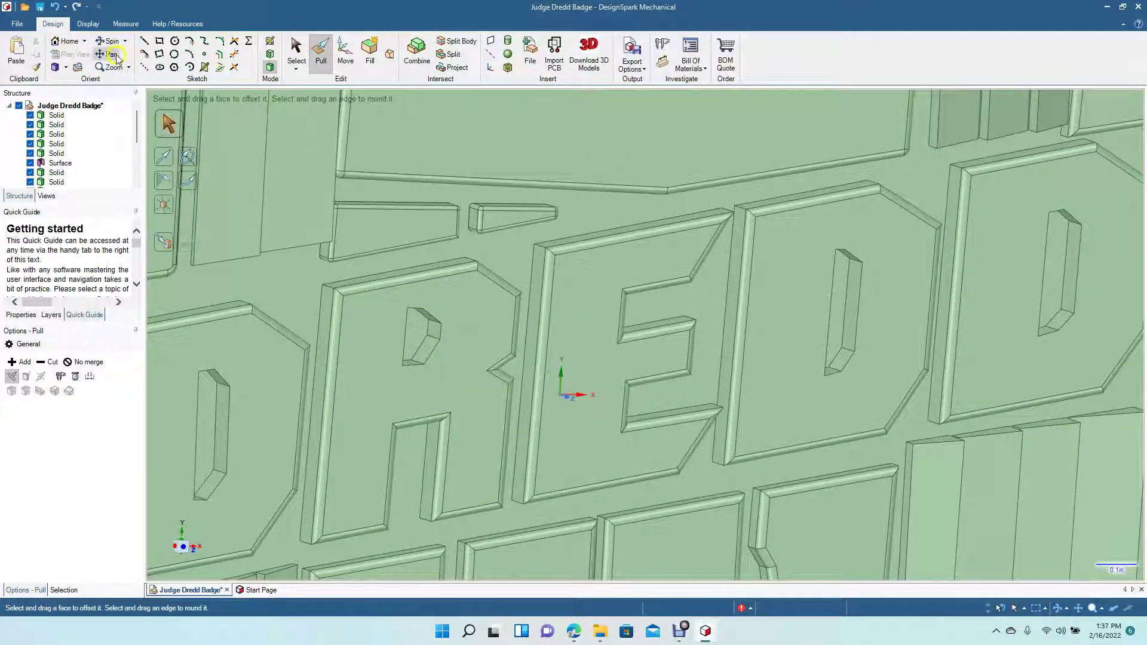
left_click(112, 54)
left_click_drag(450, 296, 487, 525)
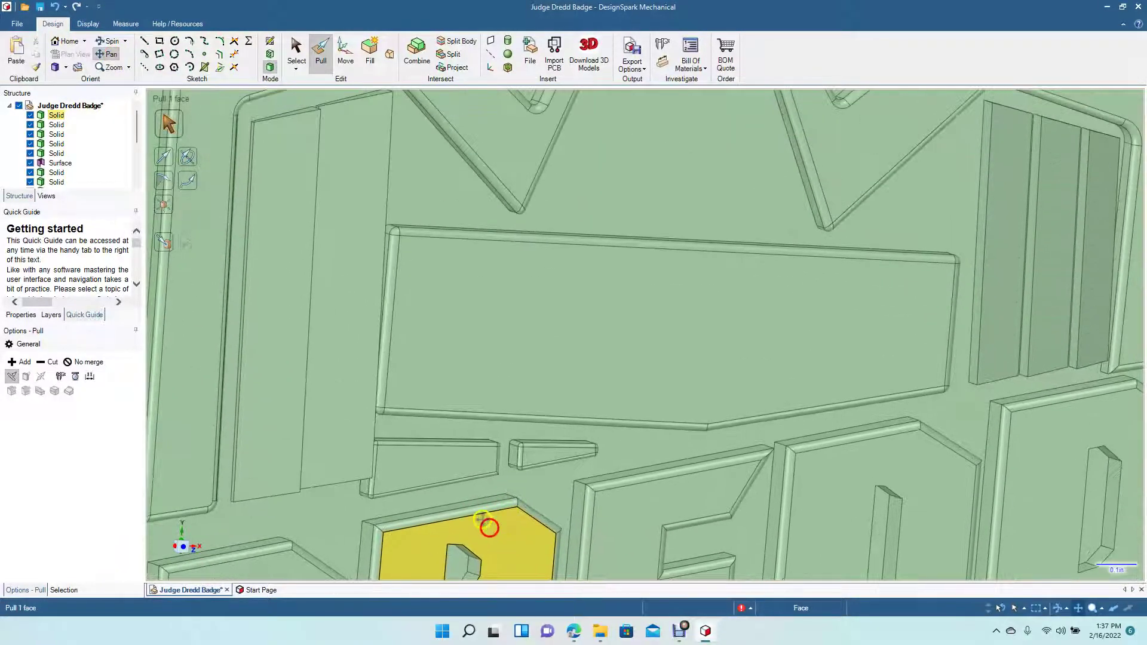
left_click(111, 41)
left_click_drag(297, 243, 332, 348)
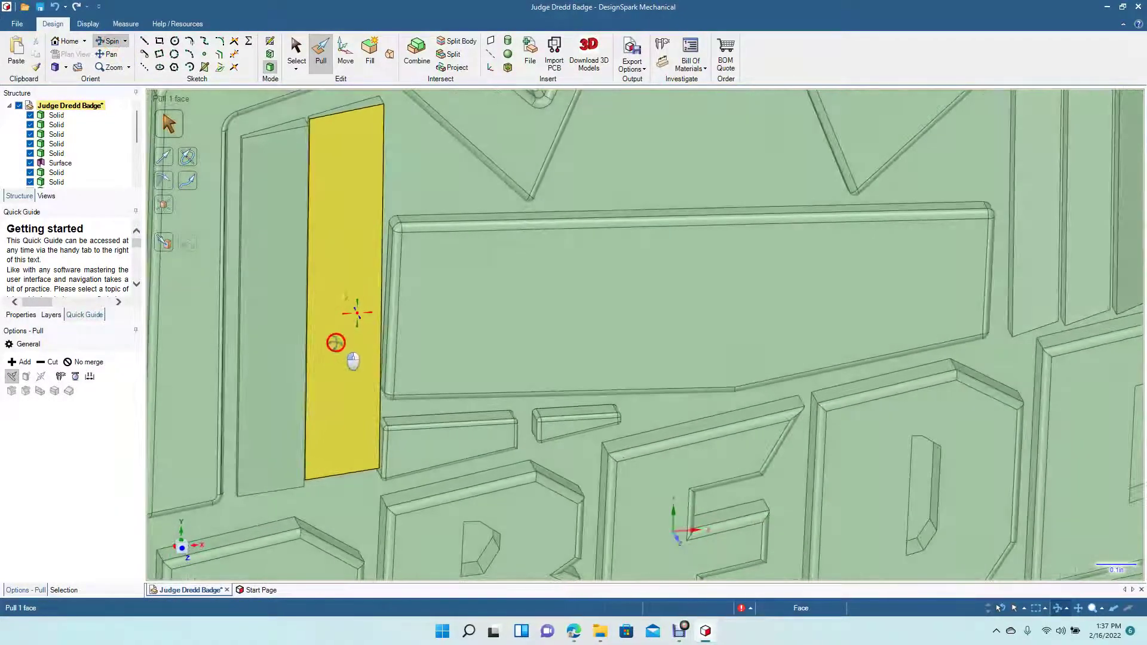
- Move the short edge at the central bar's upper left corner slightly outward towards the left wing strips
left_click(383, 191)
key("Escape")
left_click(344, 51)
left_click(415, 227)
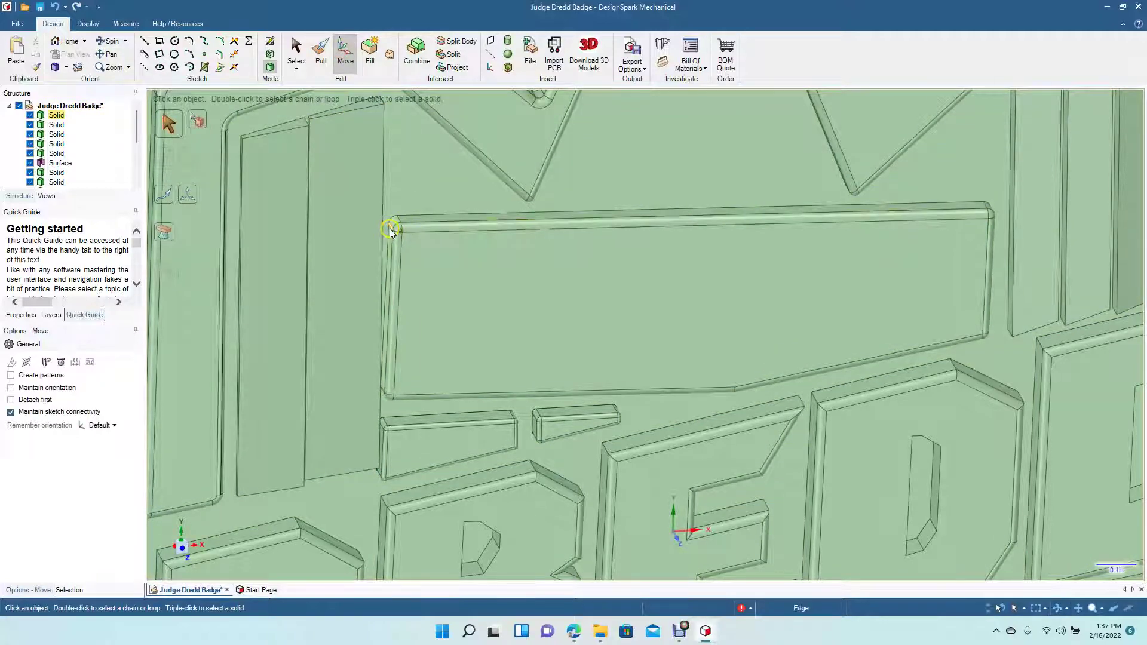
left_click(389, 231)
left_click_drag(367, 228, 365, 229)
left_click(444, 175)
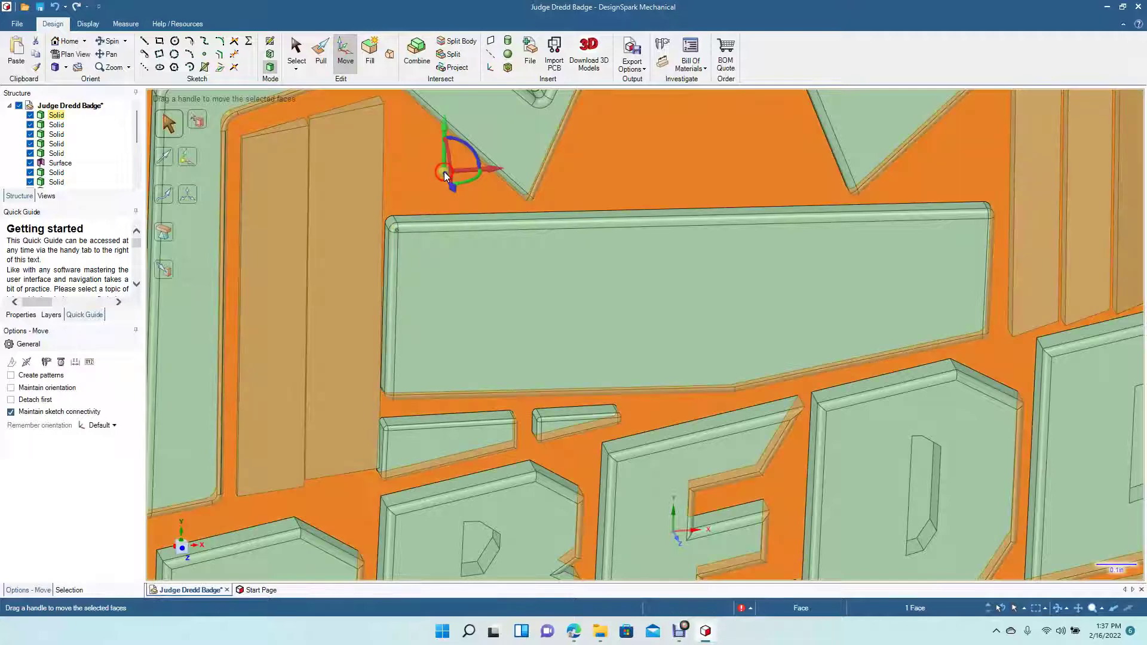
- Try to move the vertex at the central bar's lower right corner outward towards the right wing strips
left_click(107, 41)
mouse_move(465, 273)
left_mouse_down()
mouse_move(432, 243)
mouse_move(444, 221)
mouse_move(412, 246)
left_mouse_up()
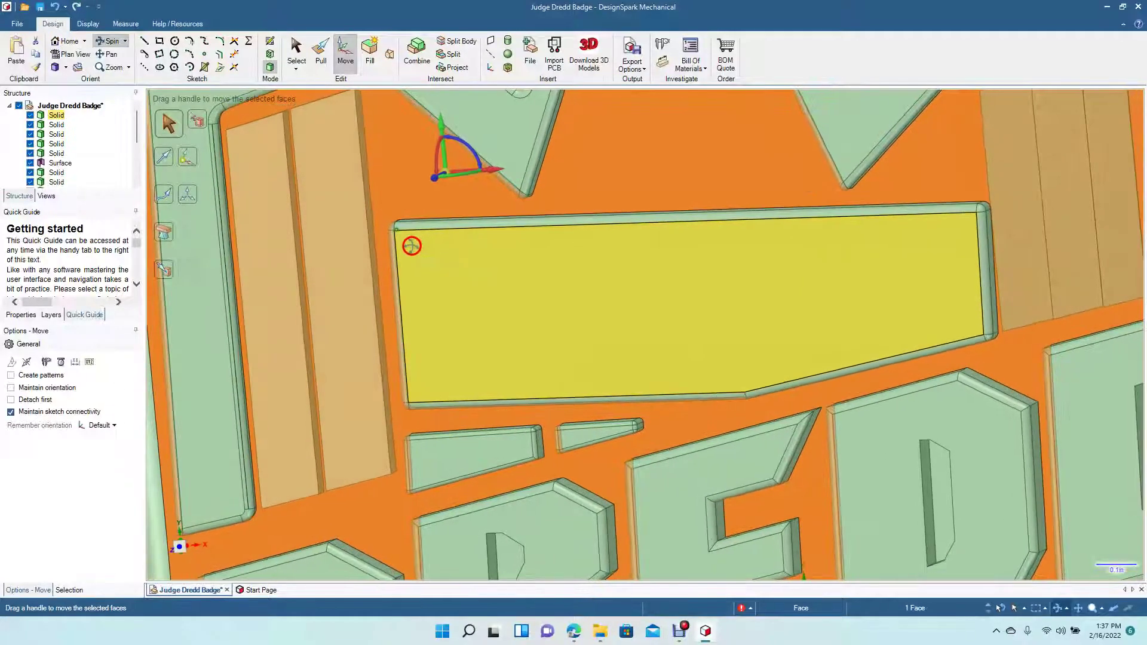
left_click(320, 53)
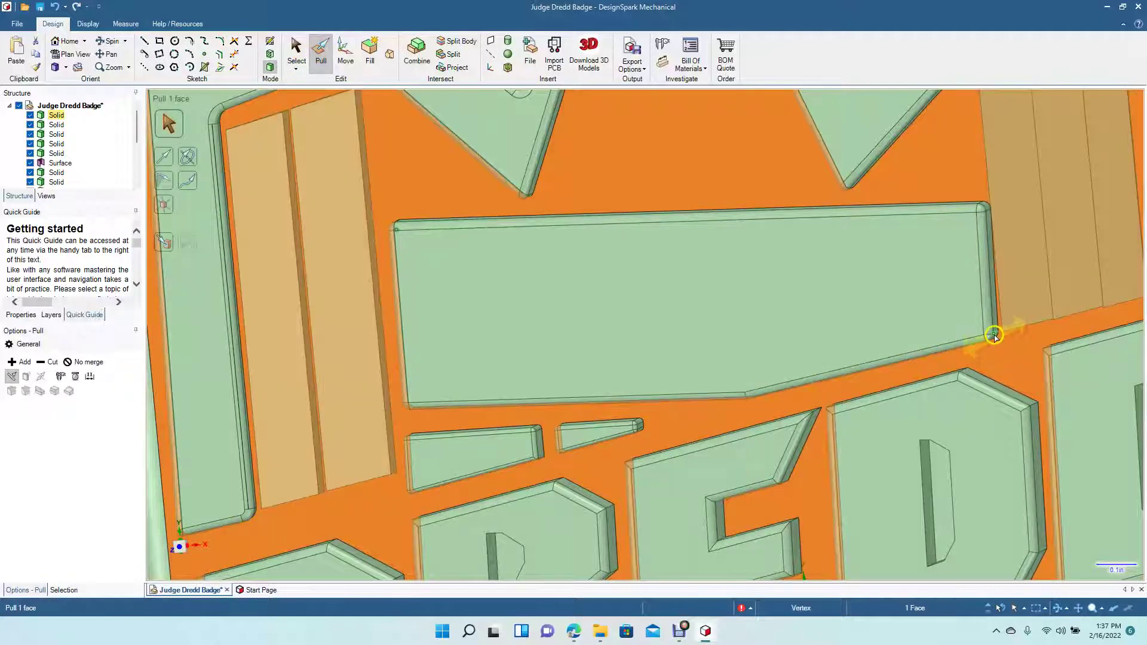
left_click(995, 338)
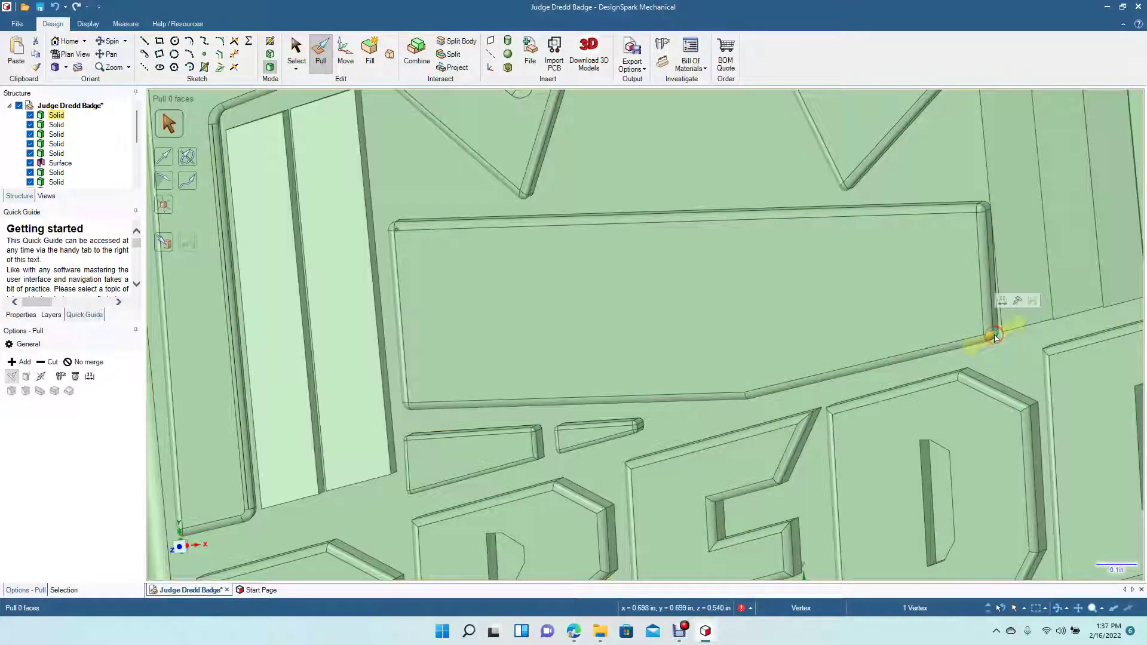
left_click(346, 52)
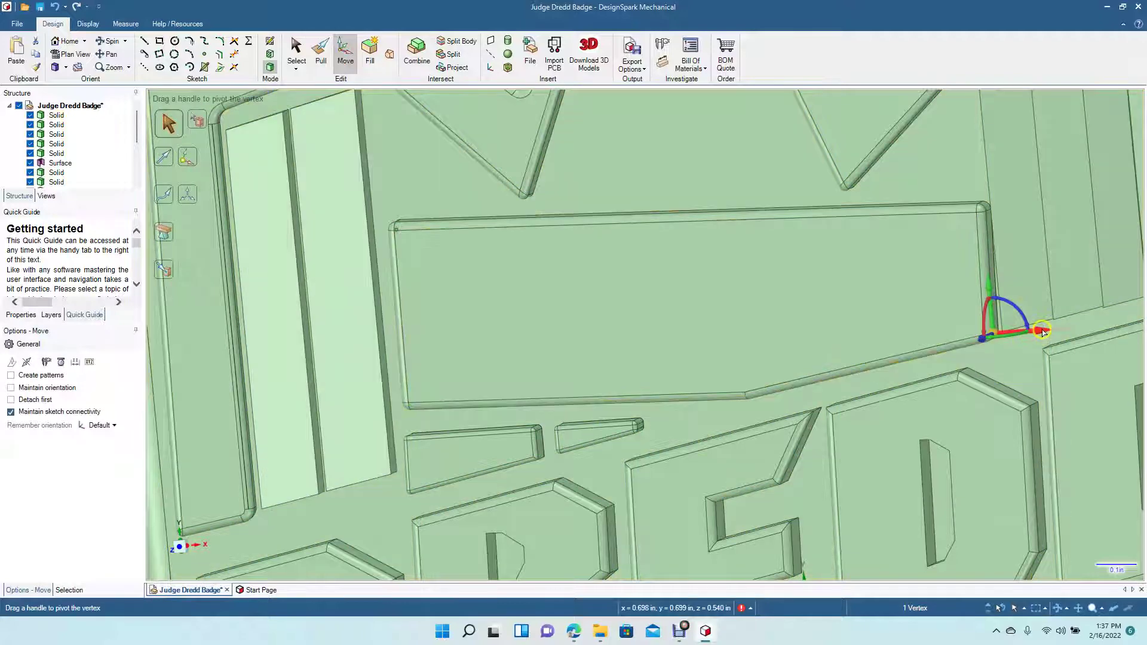
left_click_drag(1042, 332, 1042, 334)
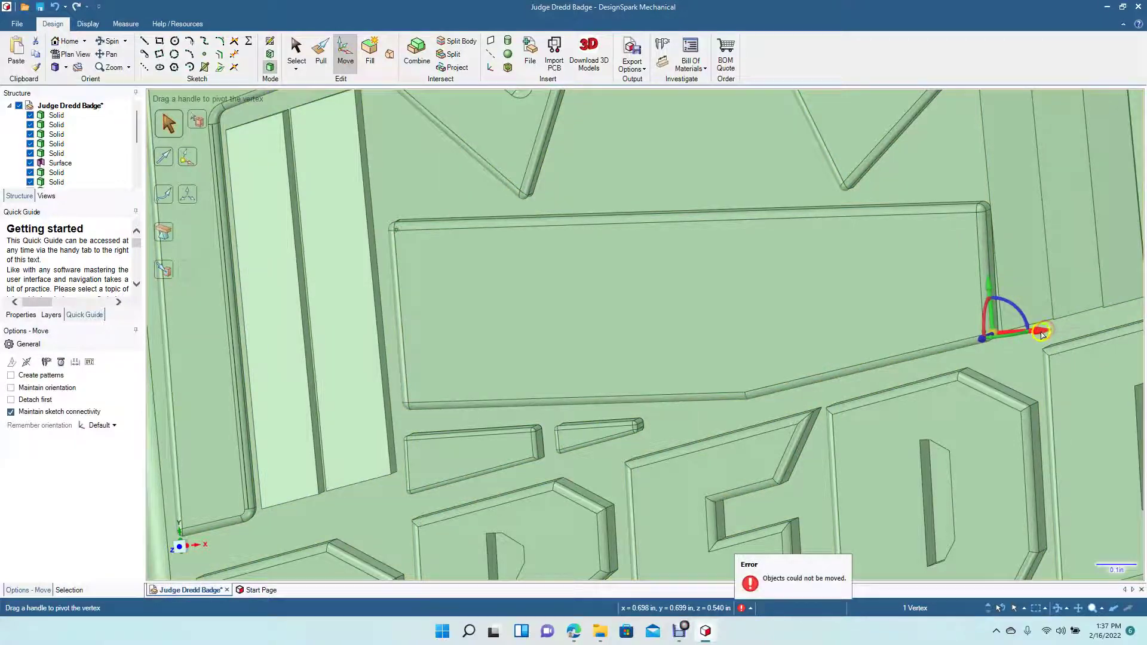
left_click(1005, 341)
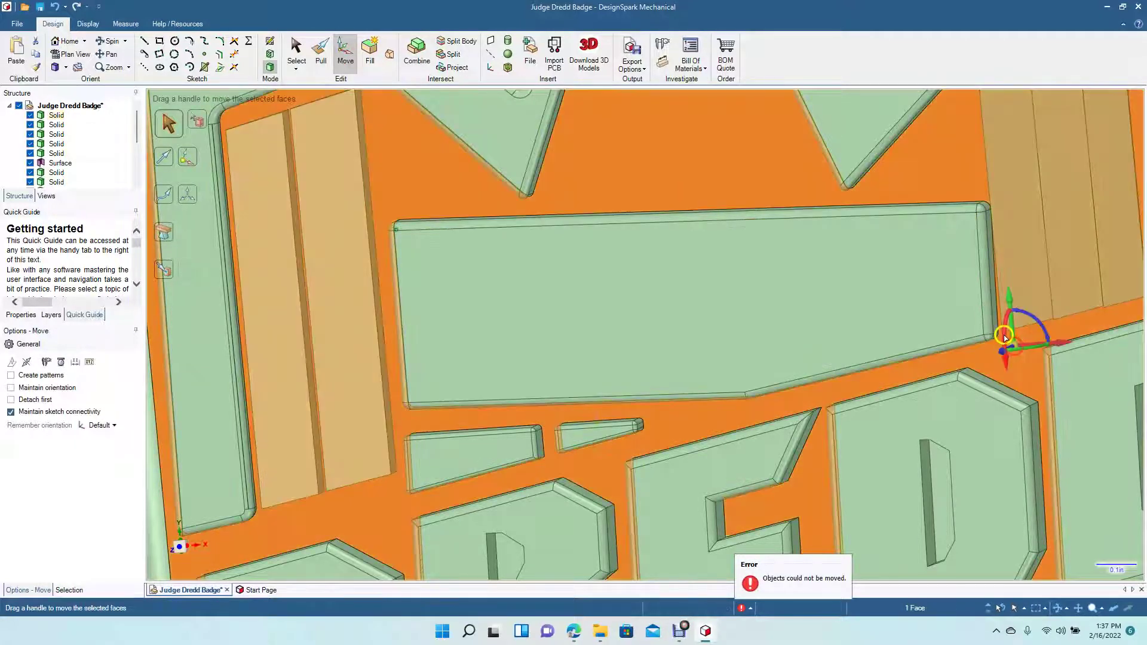
- Move the short edge at the central bar's lower right corner outward by about 0.010 in towards the right wing strips
scroll(1004, 338, "up", 3)
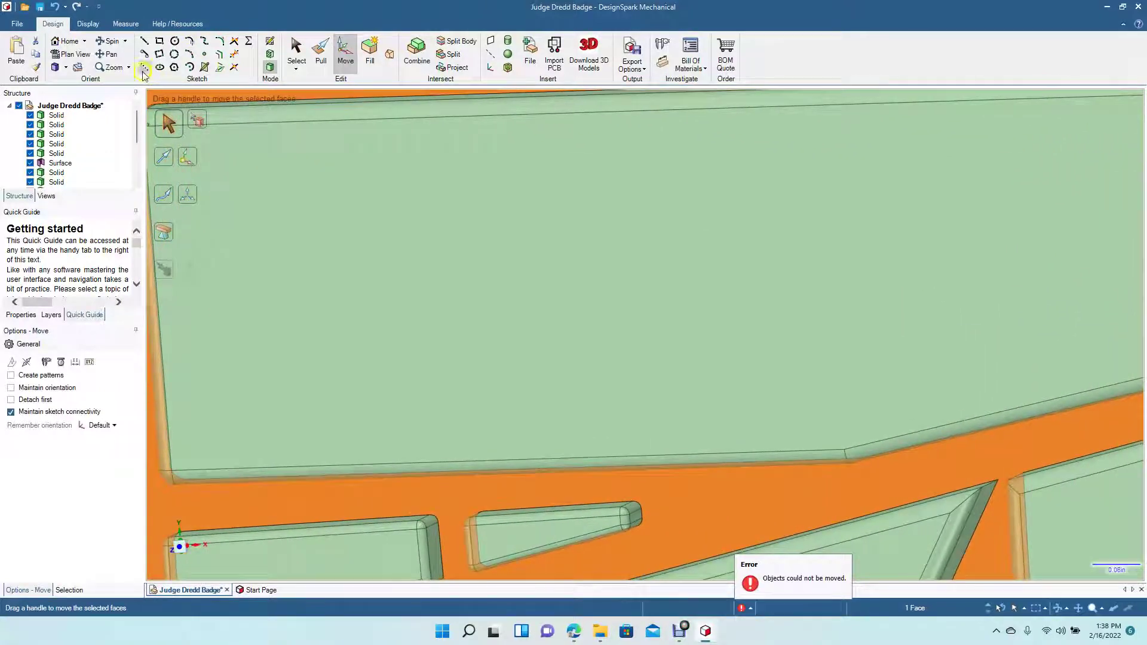
left_click(110, 55)
left_click_drag(492, 240, 179, 286)
left_click(344, 52)
left_click(763, 368)
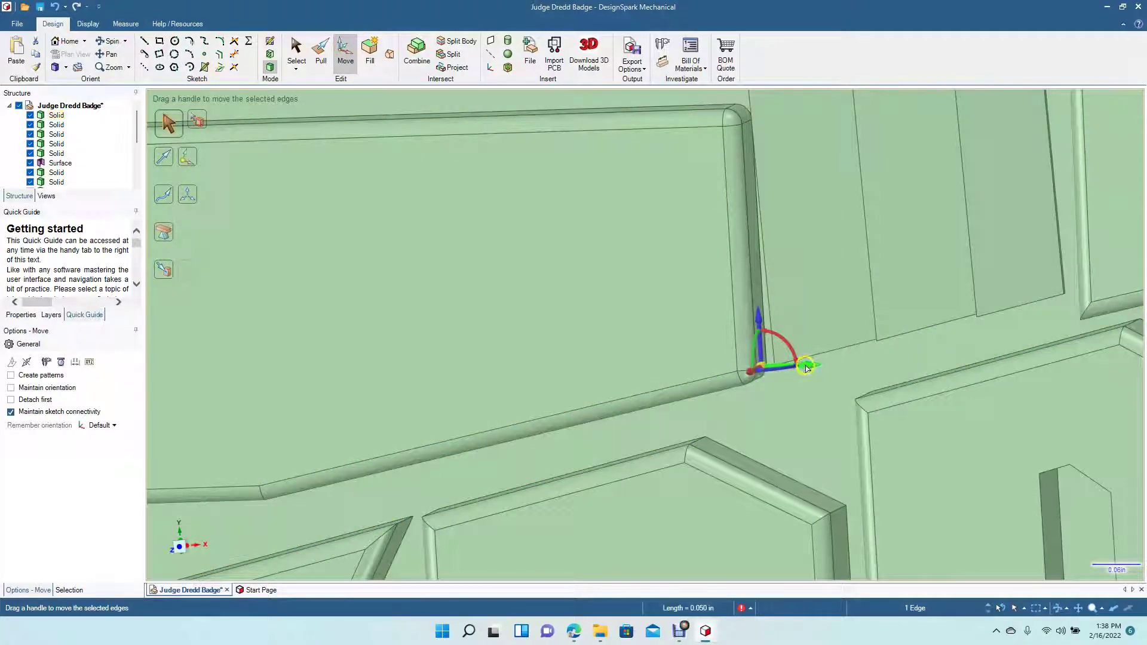
left_click_drag(813, 367, 817, 368)
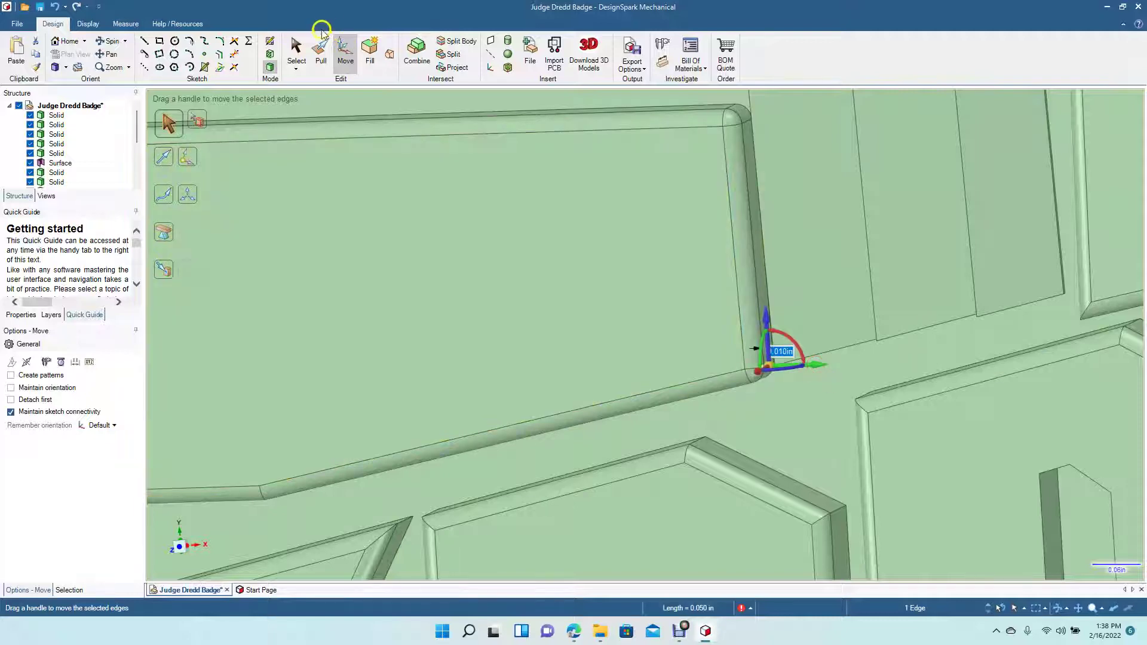
left_click(296, 50)
- Round the top edges of the two left wing strips with a 0.020 in radius
left_click(111, 43)
left_click_drag(264, 195, 336, 144)
scroll(339, 144, "down", 5)
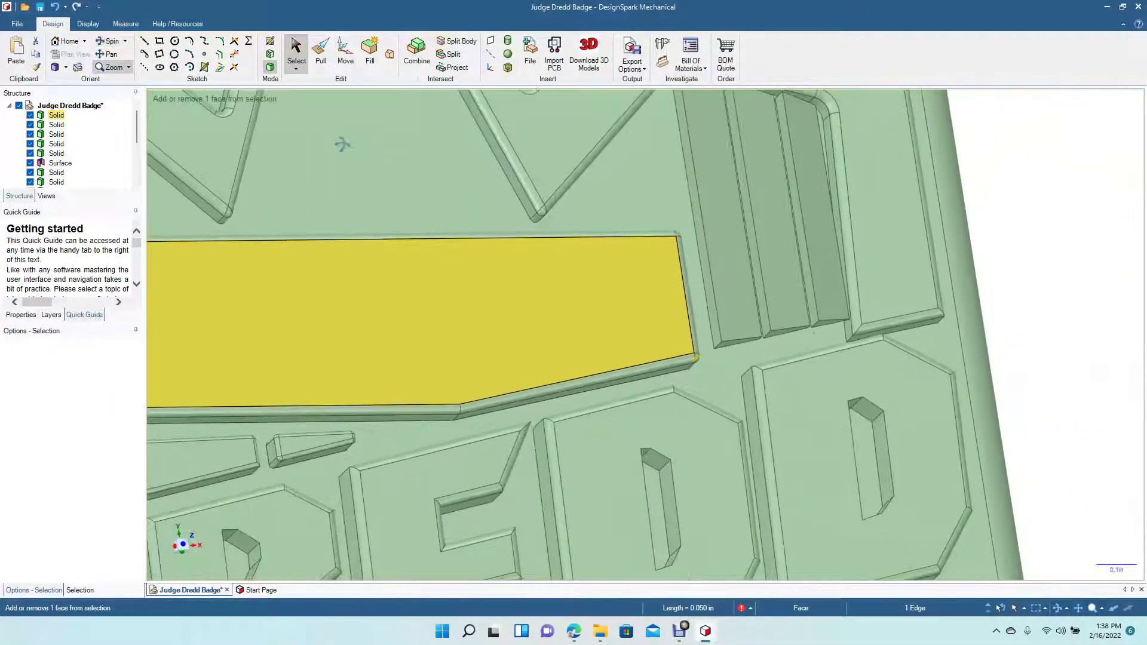
scroll(342, 144, "down", 2)
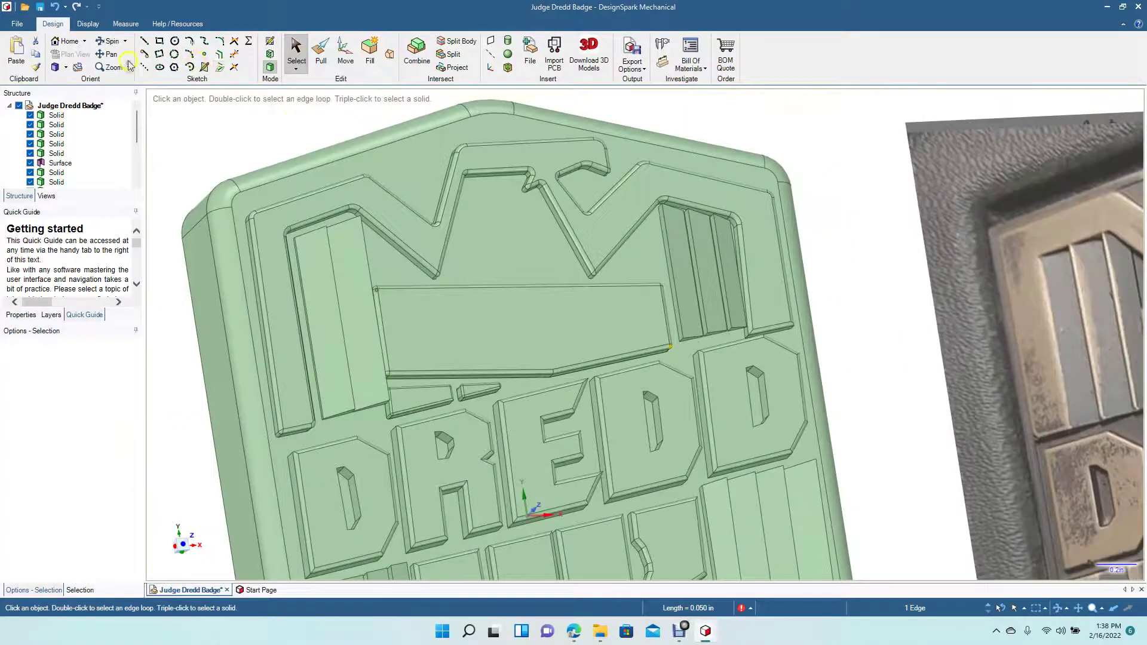
left_click(106, 59)
left_click_drag(262, 239, 298, 354)
scroll(299, 354, "up", 5)
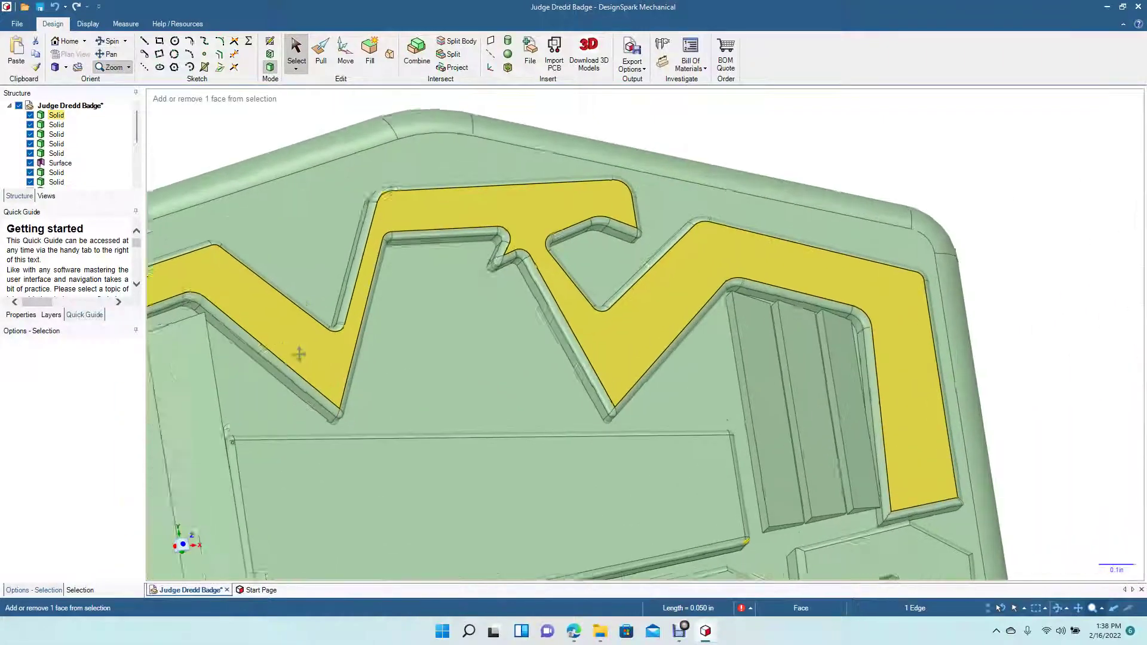
left_click(108, 58)
left_click_drag(217, 276, 524, 119)
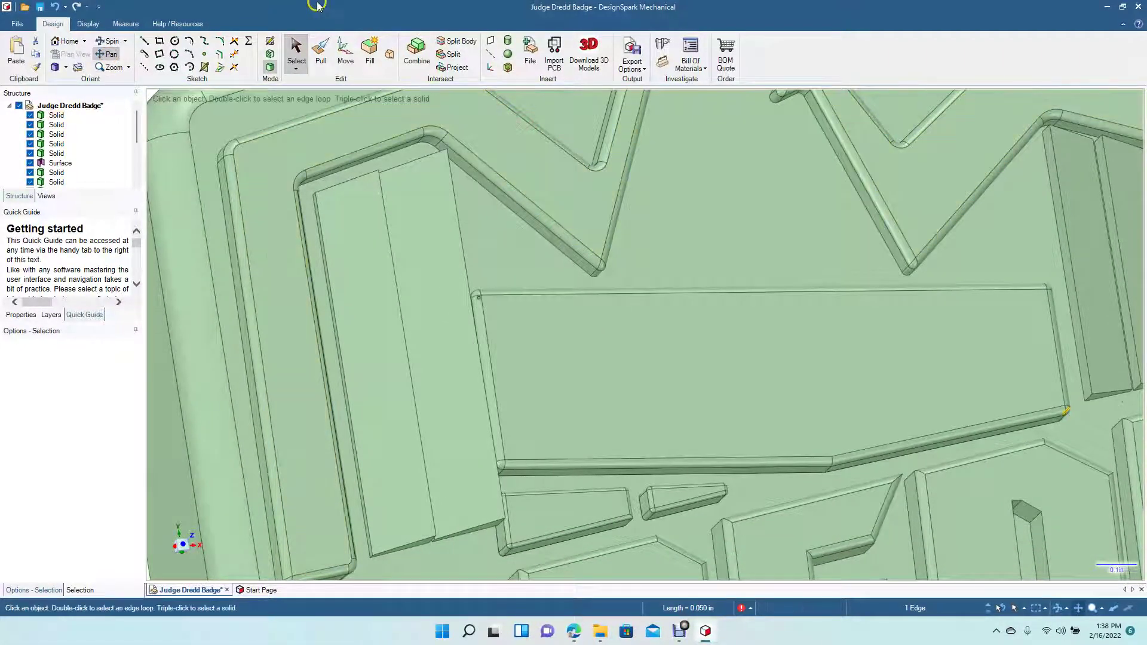
left_click(320, 54)
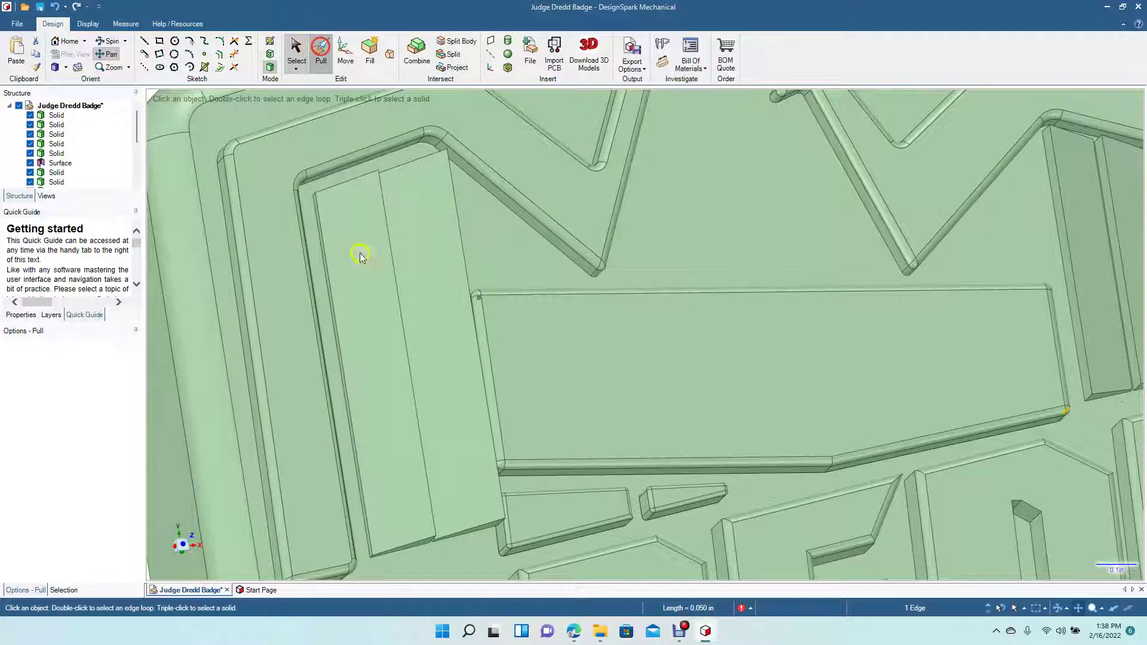
double_click(333, 309)
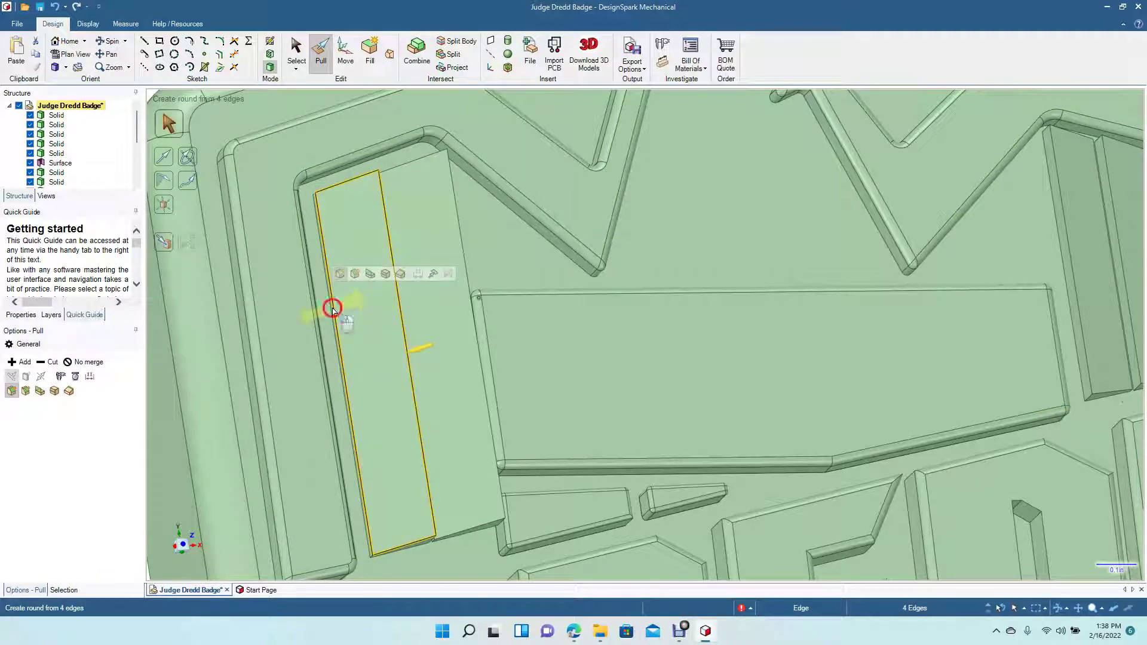
left_click_drag(320, 290, 308, 289)
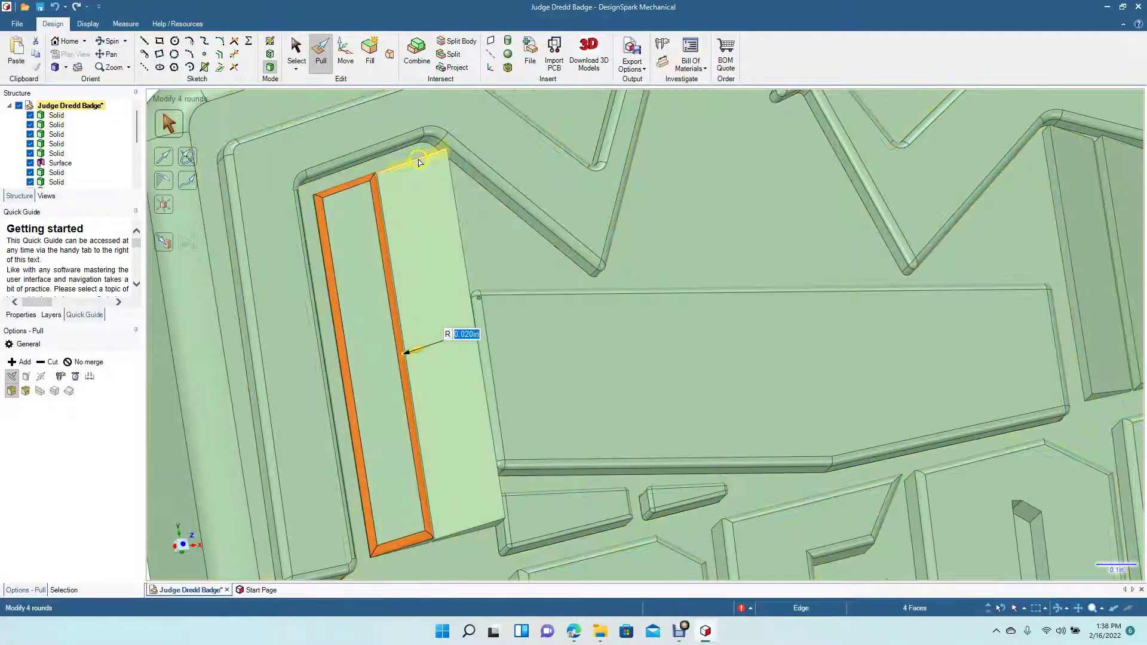
double_click(419, 161)
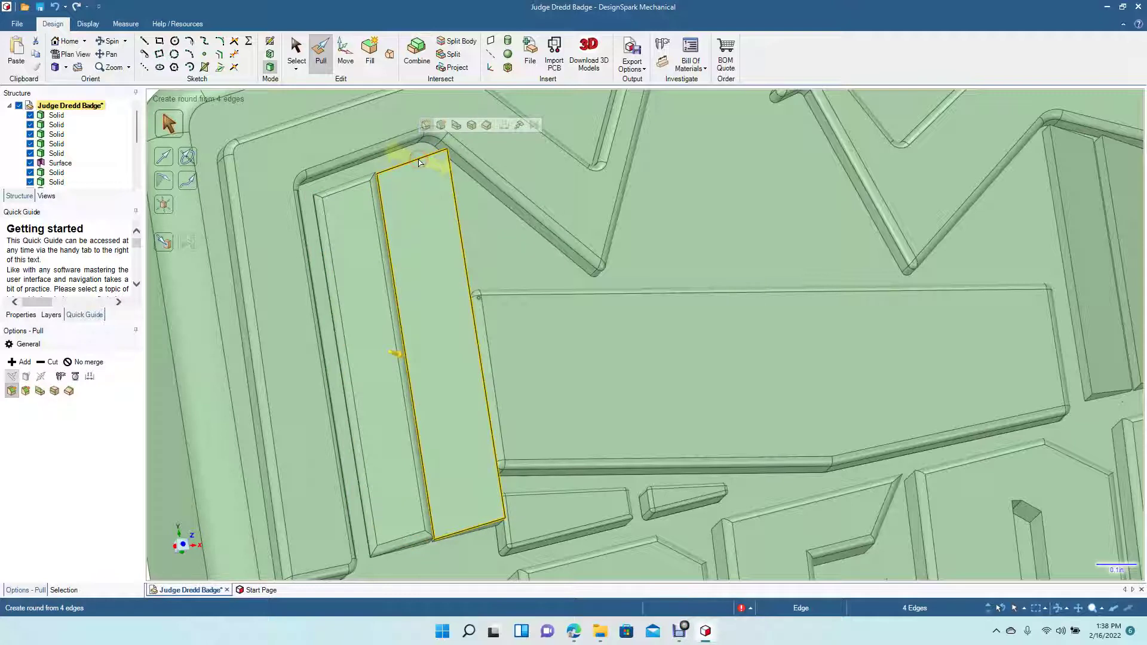
mouse_move(418, 161)
left_mouse_down()
mouse_move(413, 170)
mouse_move(418, 146)
mouse_move(443, 154)
mouse_move(431, 156)
left_mouse_up()
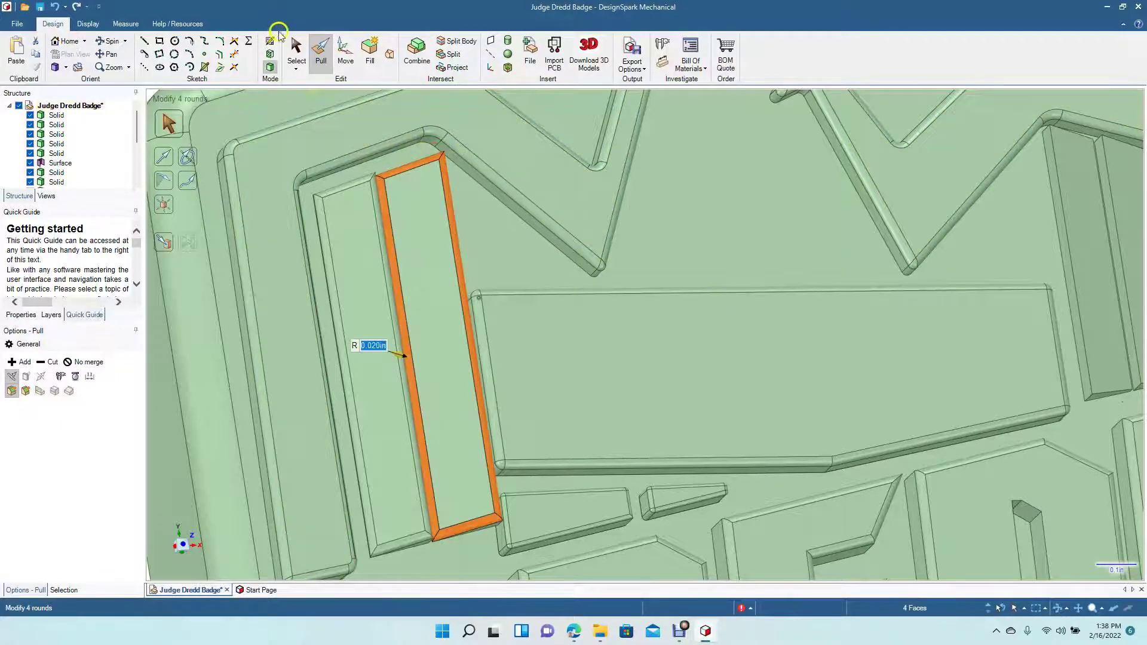
- Round the top edges of the innermost right wing strip with a 0.020 in radius
left_click(296, 48)
left_click(109, 55)
left_click_drag(582, 339, 138, 411)
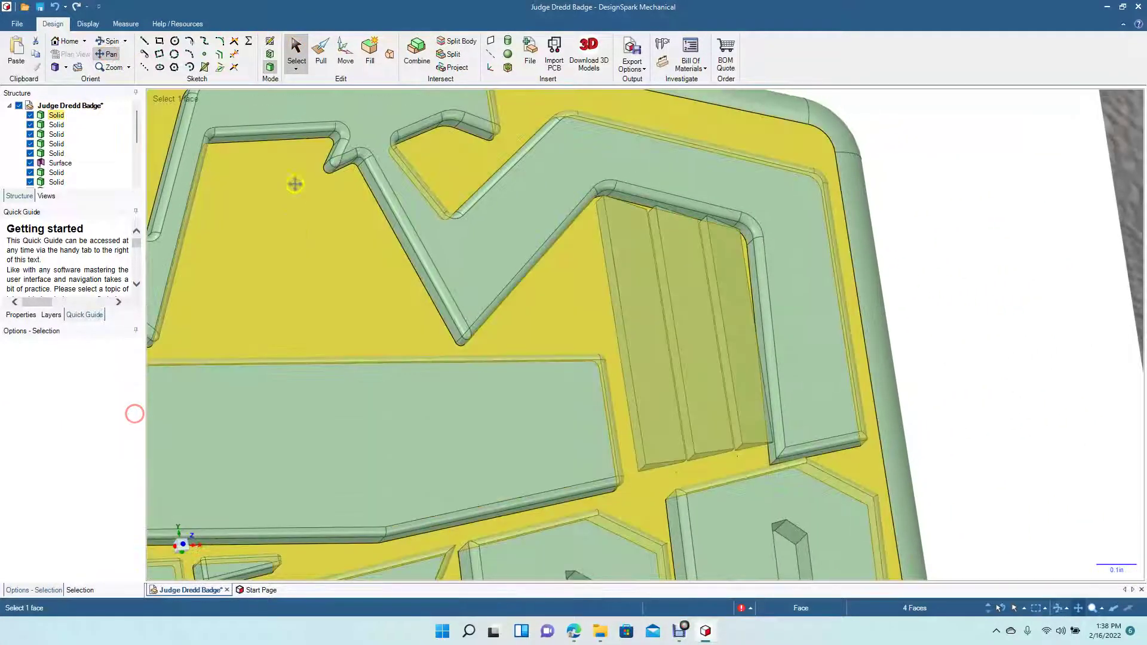
left_click(295, 47)
left_click(319, 53)
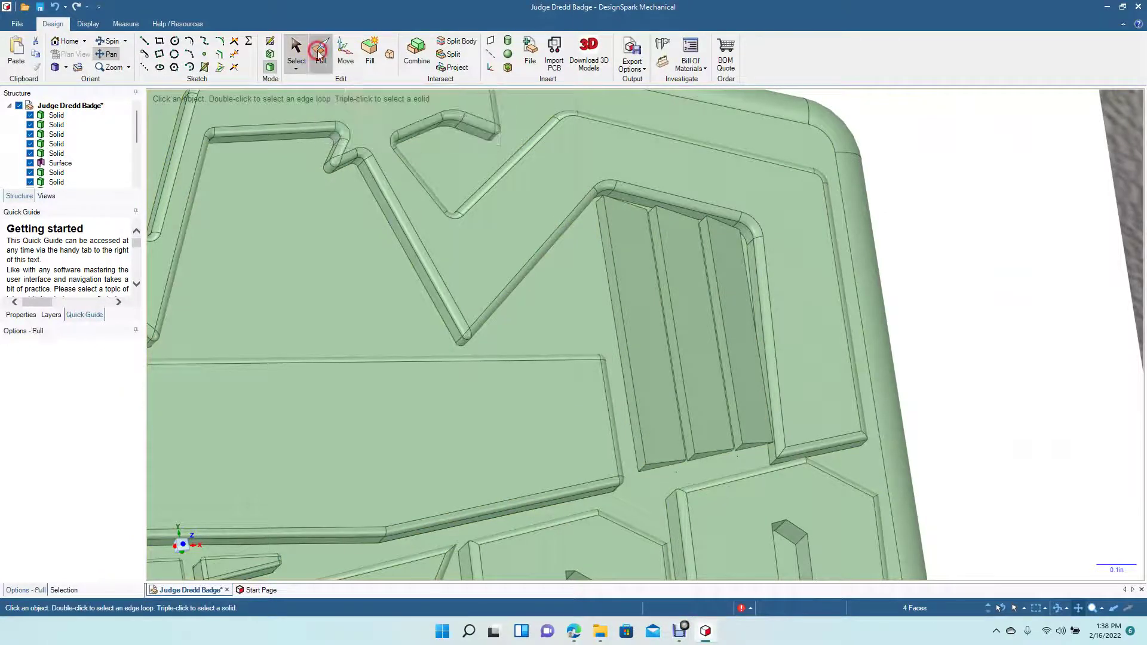
left_click(617, 262)
double_click(617, 262)
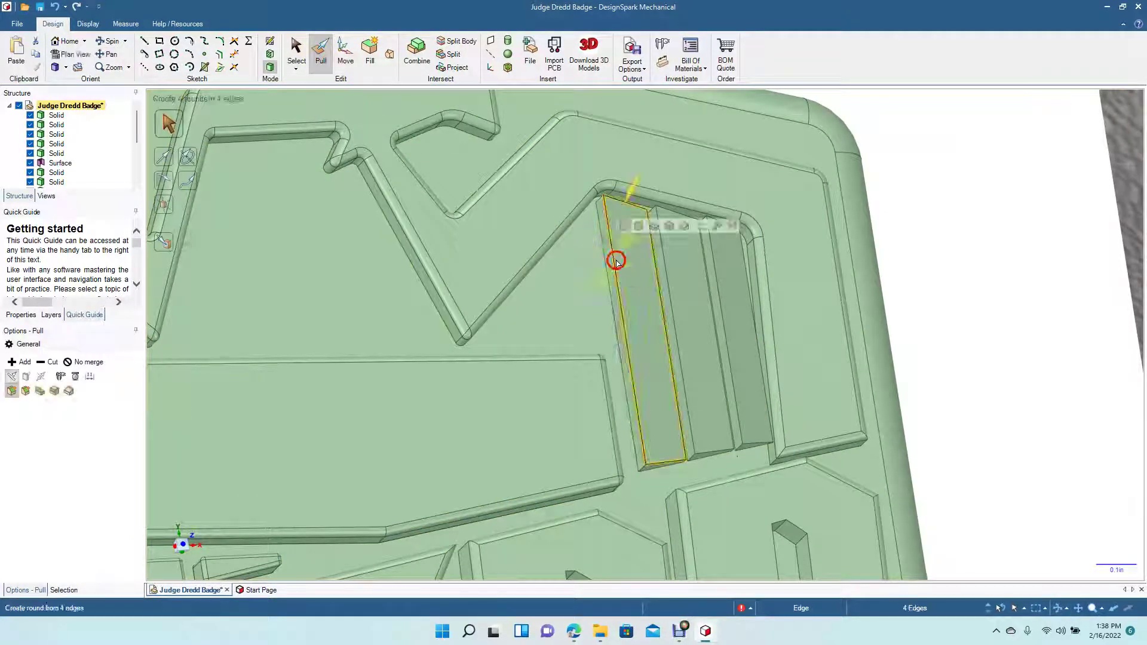
left_click_drag(617, 262, 608, 270)
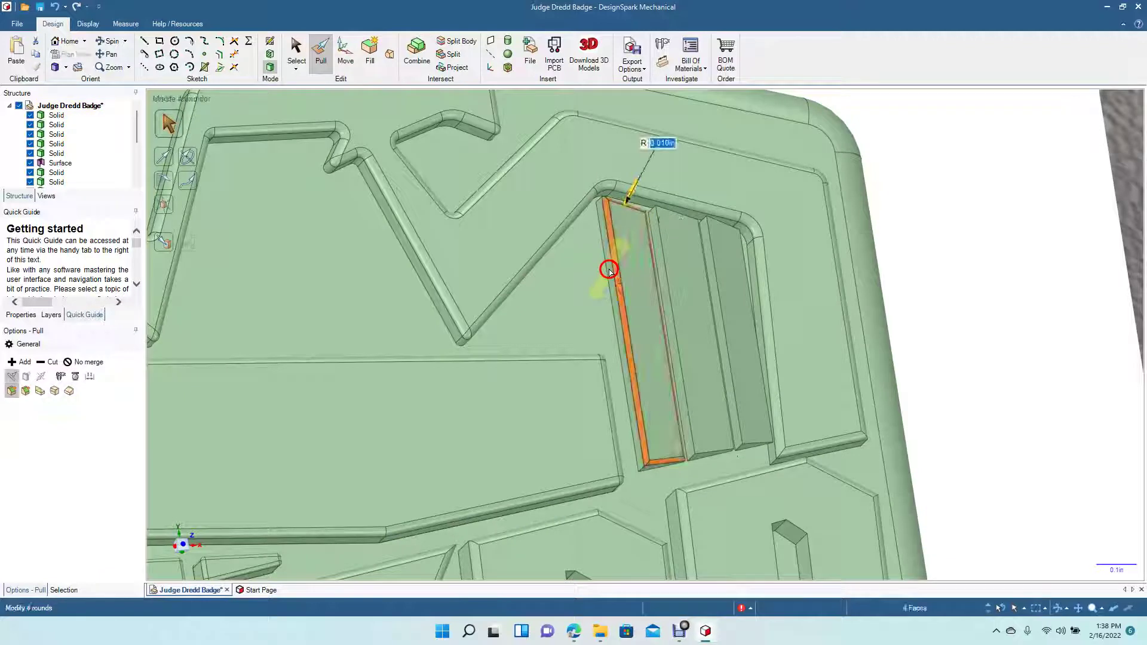
key("ctrl+z")
left_click(632, 249)
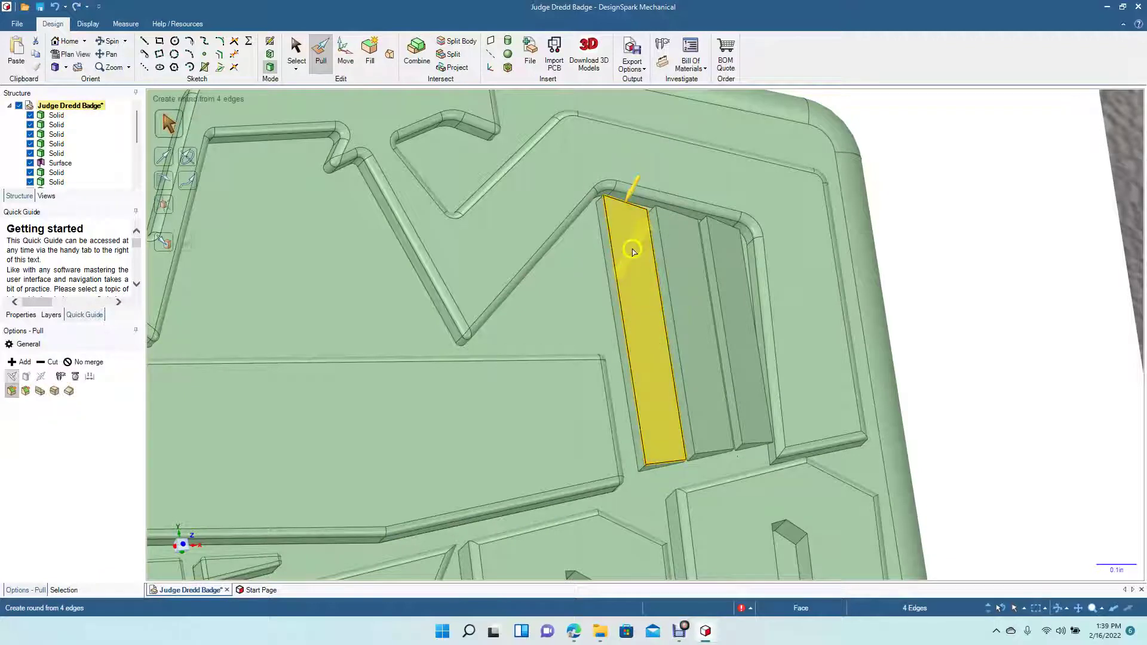
left_click_drag(615, 270, 601, 282)
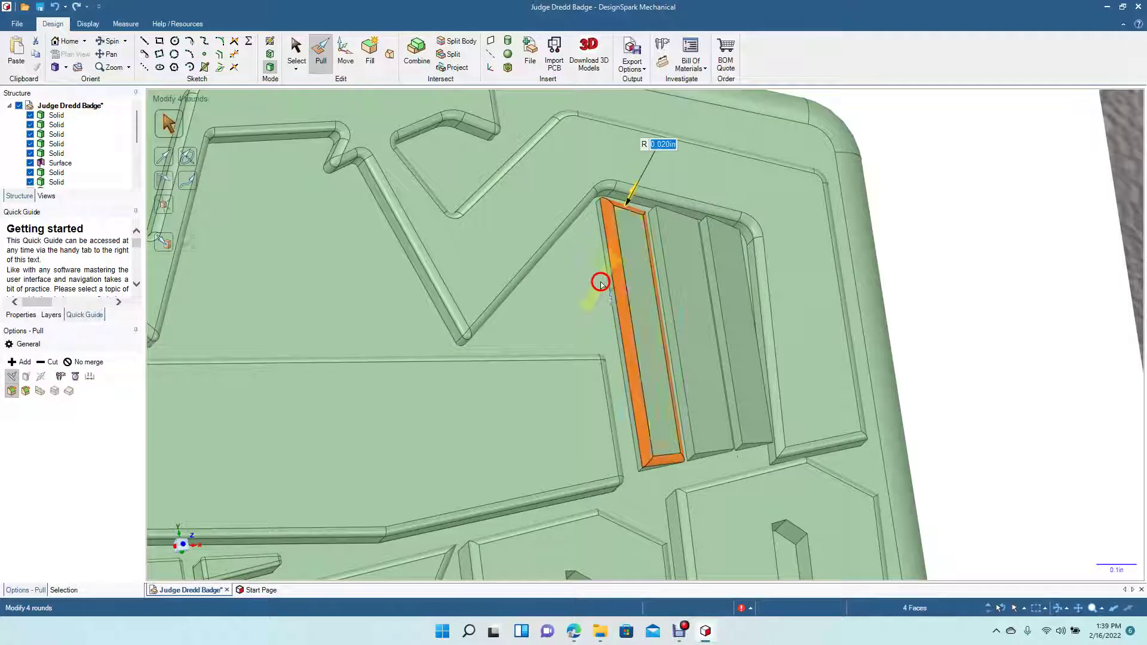
- Round the top edges of the middle and outermost right wing strips with a 0.020 in radius
double_click(673, 295)
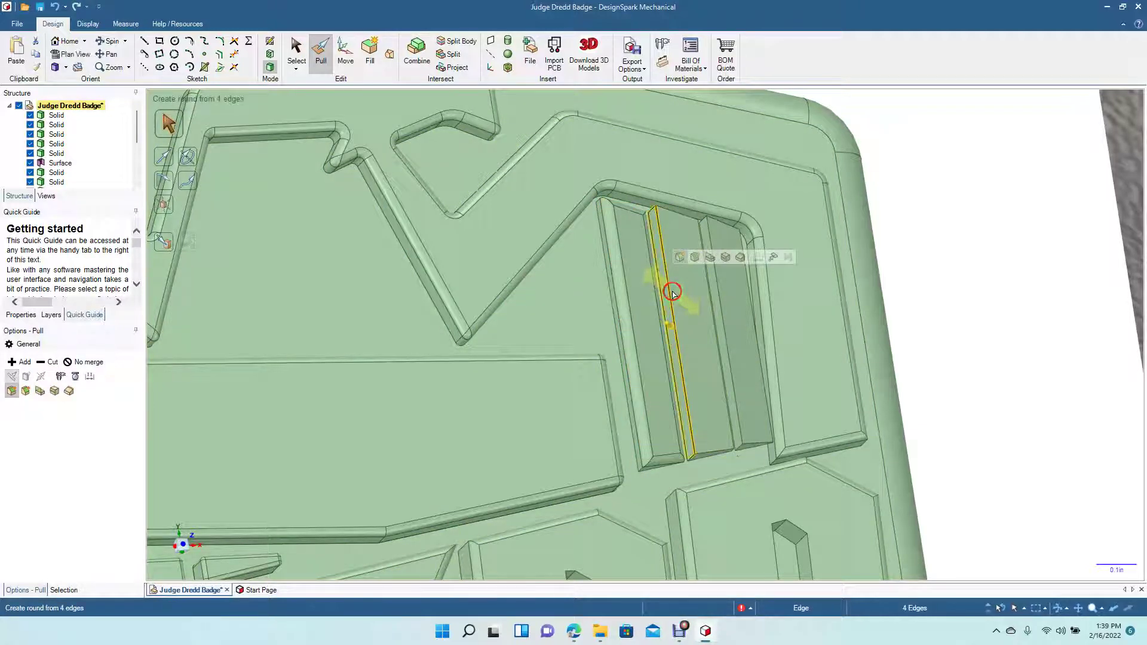
left_click_drag(670, 294, 665, 296)
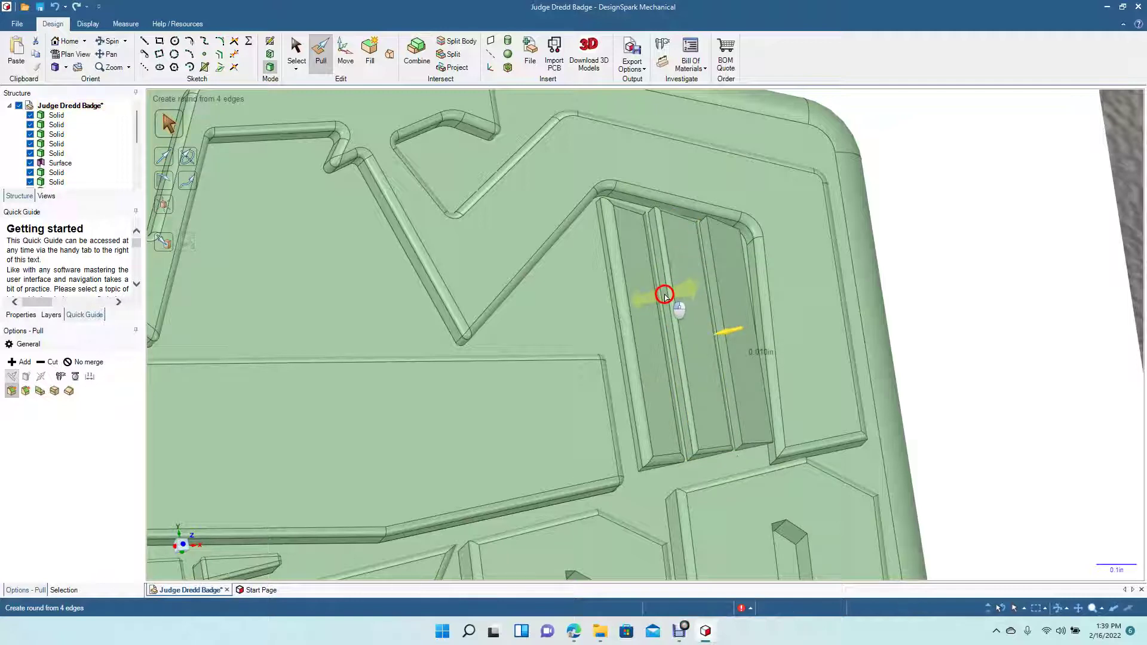
left_click_drag(657, 303, 654, 301)
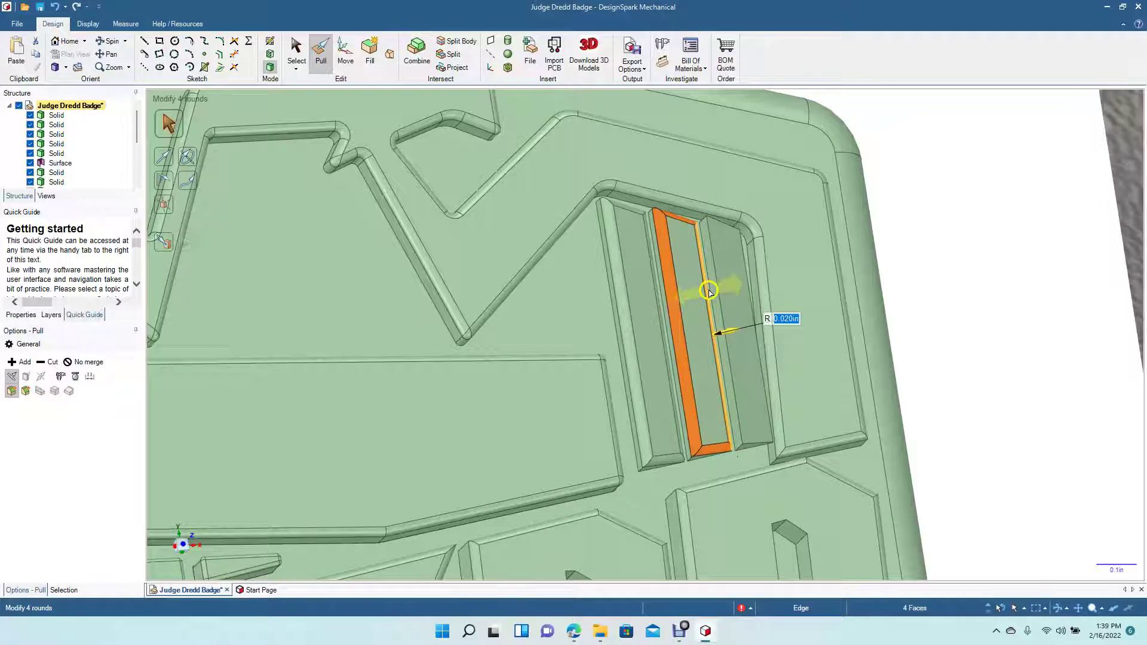
double_click(717, 293)
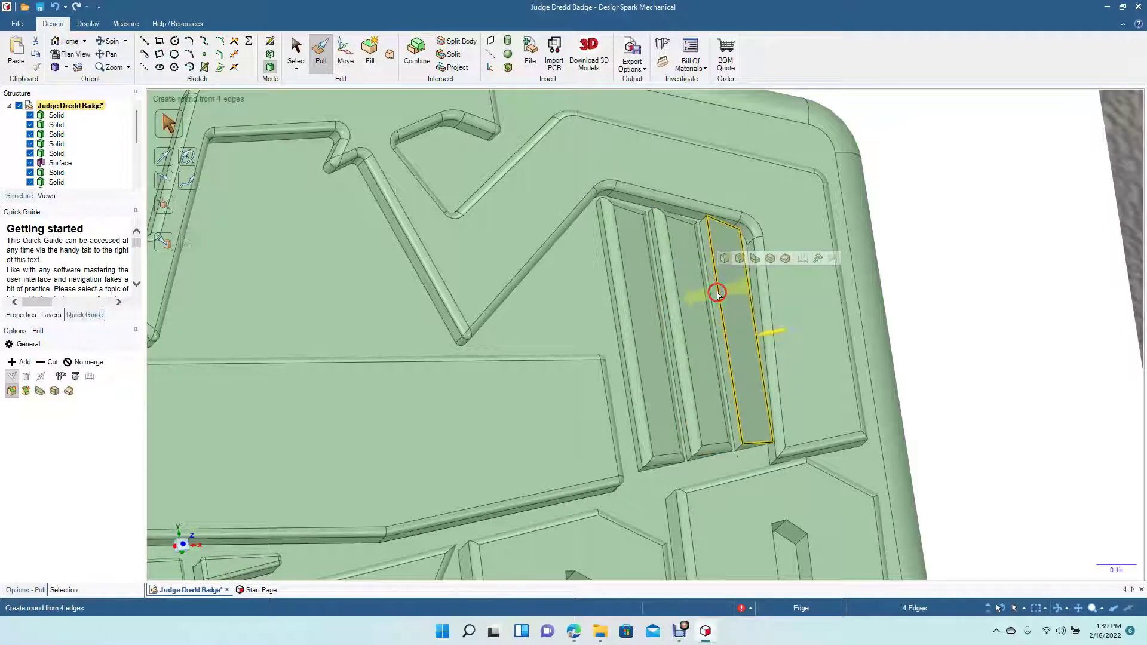
left_click_drag(717, 292, 765, 302)
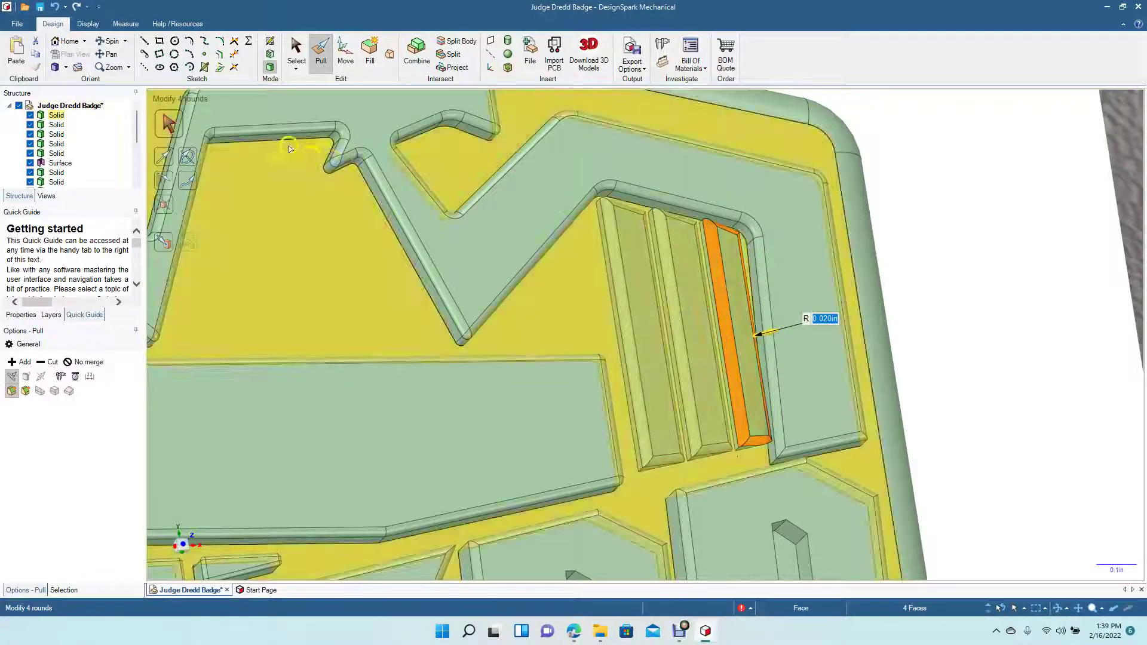
- Compare the whole badge with the reference photo and examine the curved strips below the DREDD lettering
left_click(66, 67)
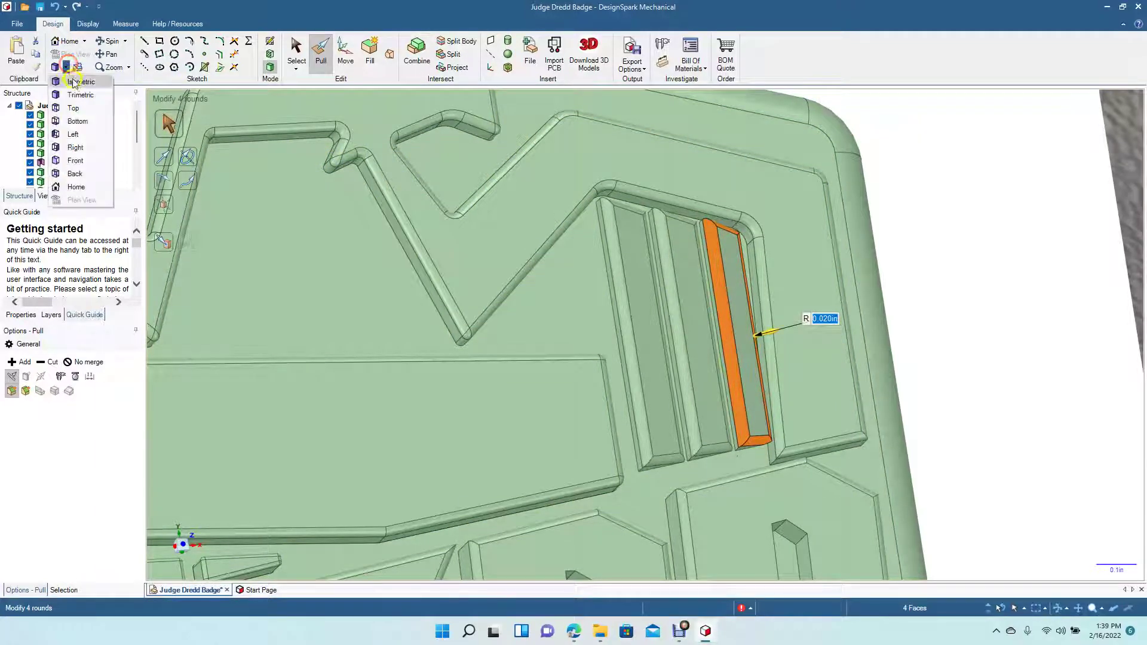
left_click(82, 108)
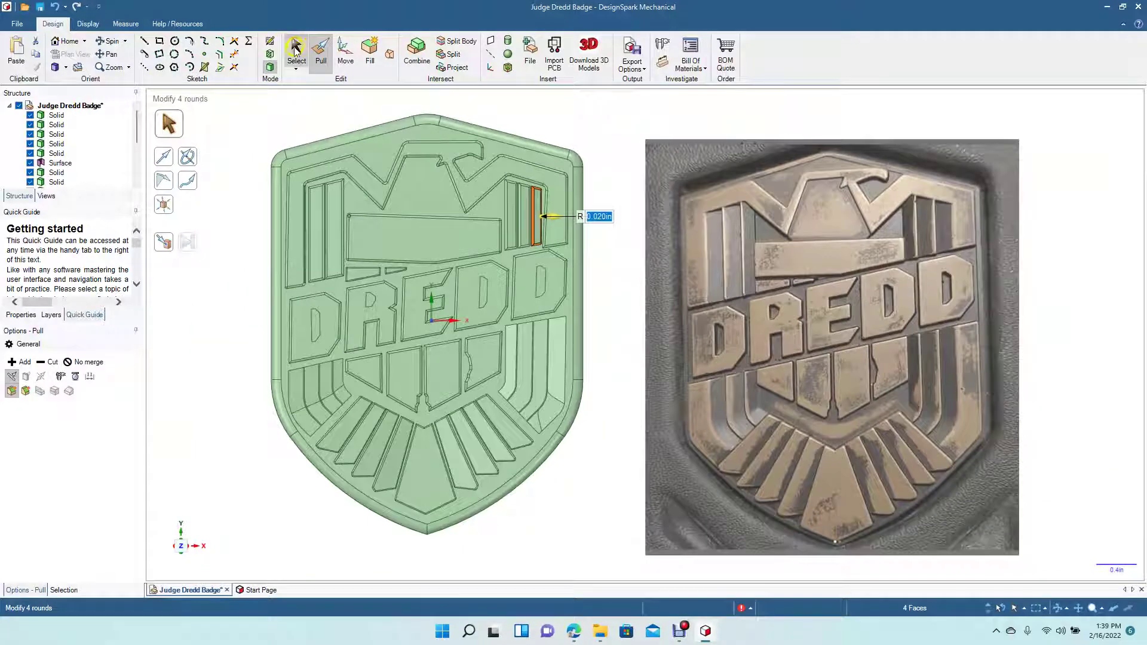
left_click(297, 49)
left_click(243, 155)
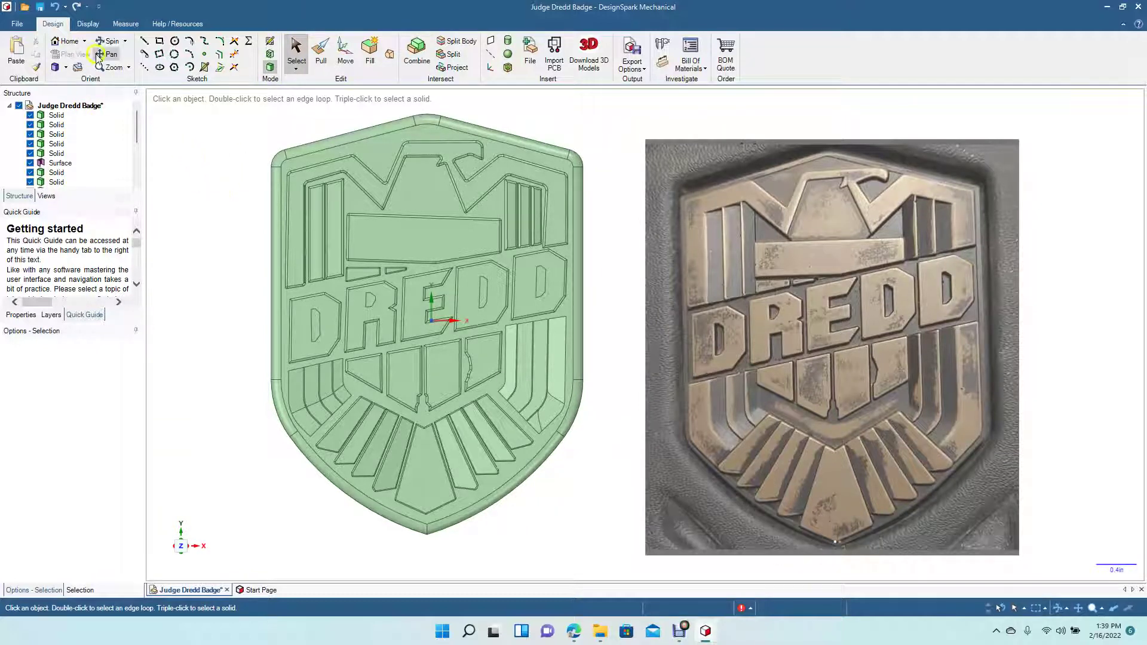
left_click(117, 42)
left_click_drag(197, 266, 238, 283)
middle_click_drag(238, 283, 228, 258)
middle_click_drag(328, 307, 329, 239, "shift")
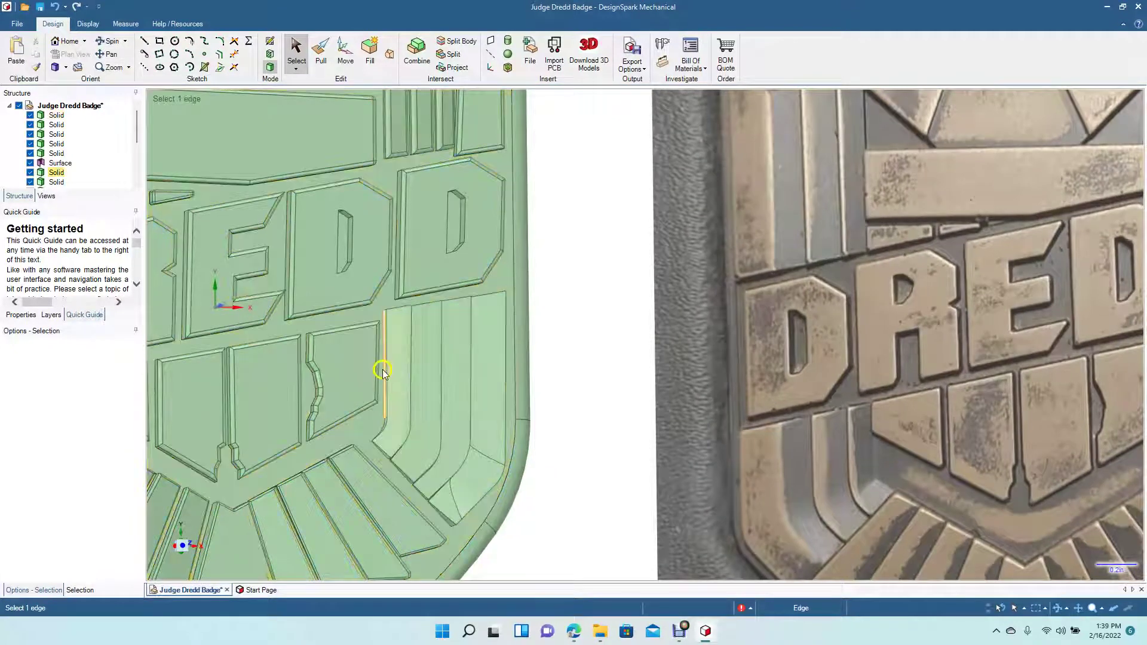
left_click(118, 43)
mouse_move(243, 263)
left_mouse_down()
mouse_move(258, 317)
mouse_move(240, 330)
mouse_move(274, 281)
mouse_move(240, 280)
left_mouse_up()
left_click(107, 54)
left_click_drag(224, 200, 414, 211)
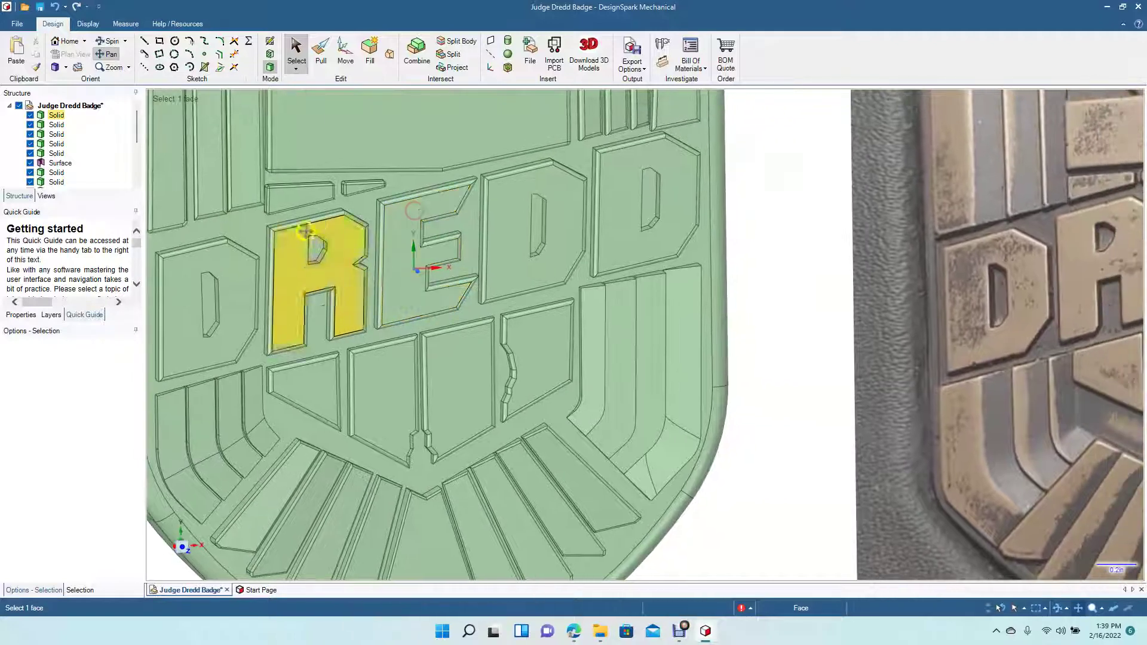
- Round the top edges of the innermost curved strip below the last D with a 0.010 in radius
left_click(107, 42)
left_click_drag(317, 261, 285, 298)
left_click(320, 54)
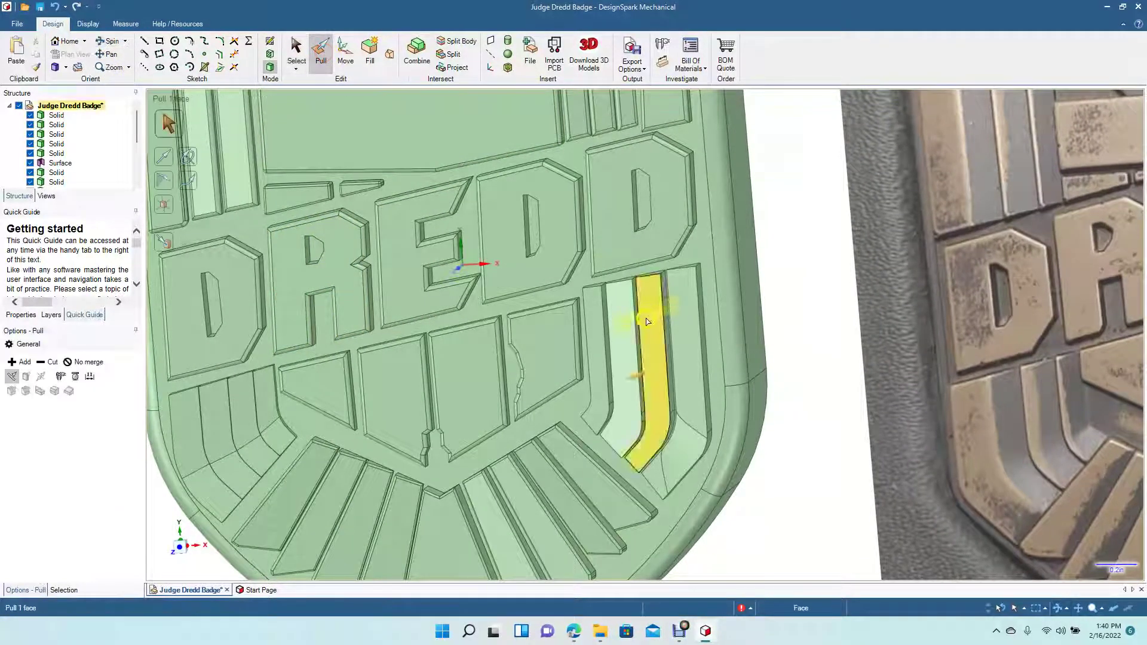
double_click(603, 339)
mouse_move(602, 340)
left_mouse_down()
mouse_move(594, 321)
mouse_move(617, 339)
mouse_move(610, 325)
left_mouse_up()
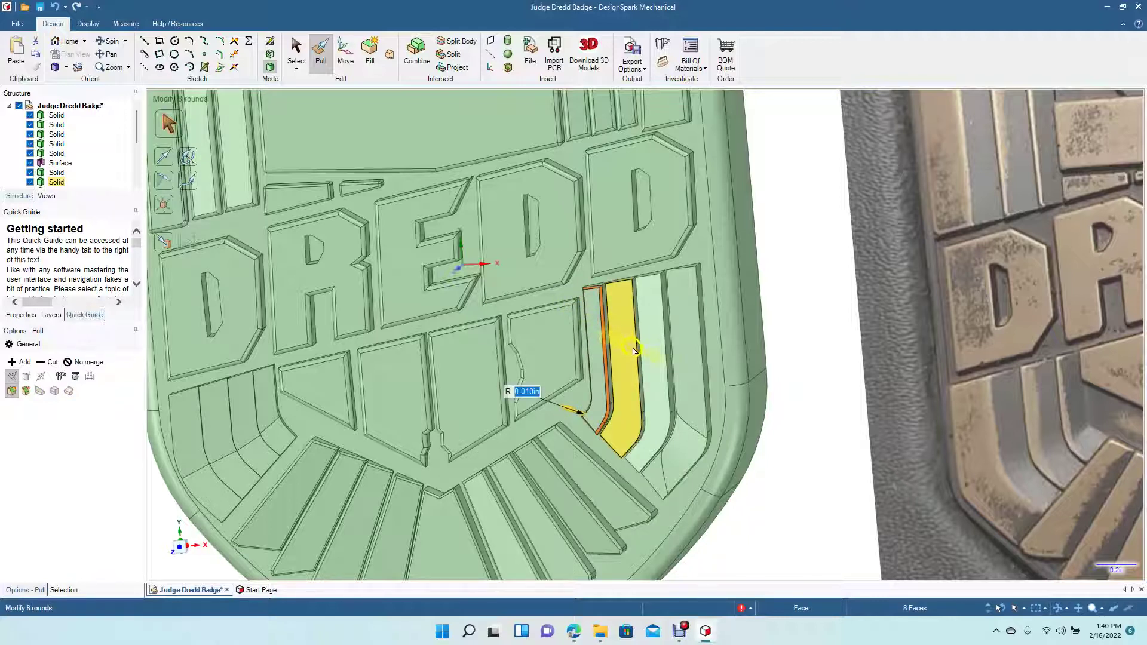
- Round the top edges of the second and third curved strips below the last D with a 0.010 in radius
left_click(636, 352)
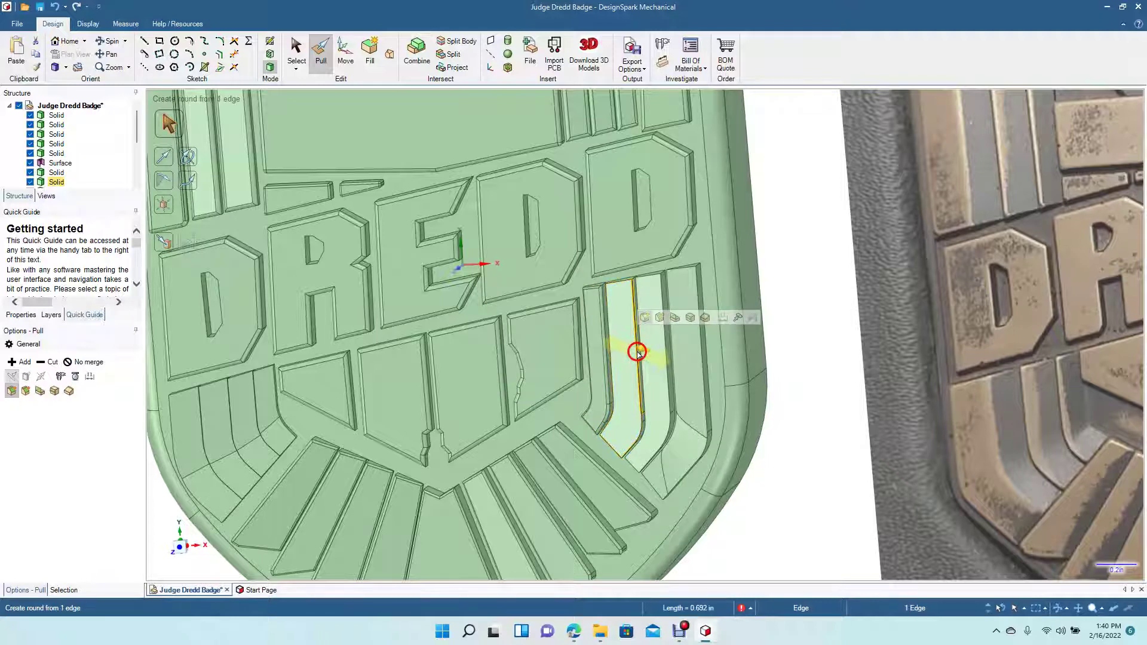
double_click(637, 352)
left_click_drag(638, 354, 635, 356)
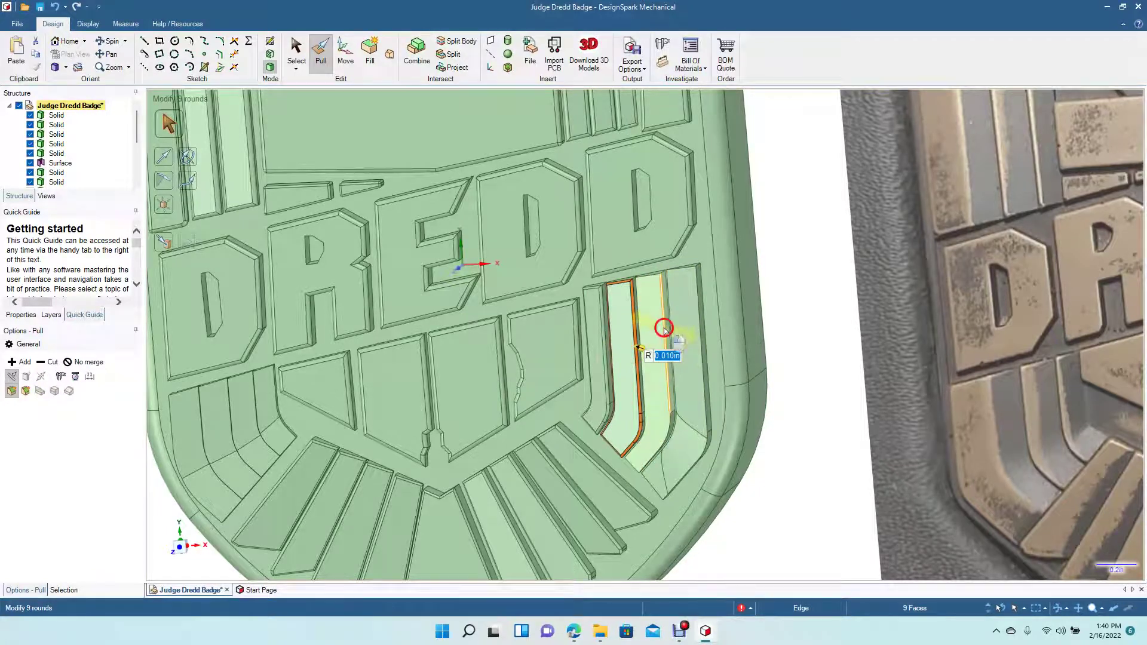
left_click(664, 329)
left_click_drag(664, 330, 660, 335)
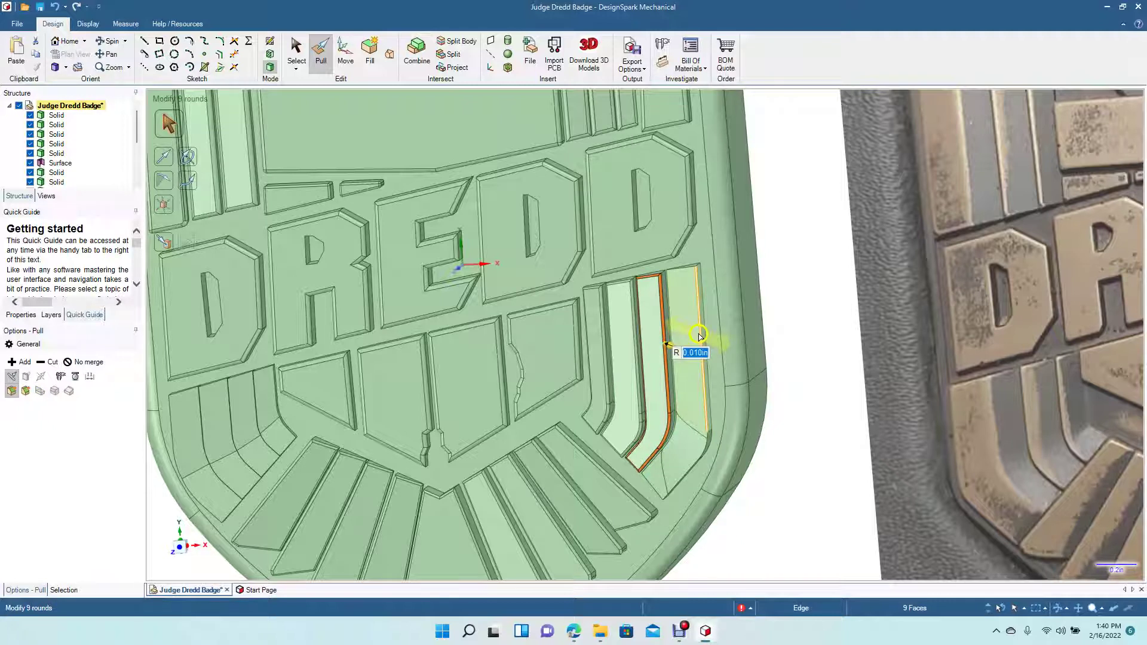
- Try to round the top edges of the outermost curved strip below the last D
left_click(700, 337)
left_click(699, 336)
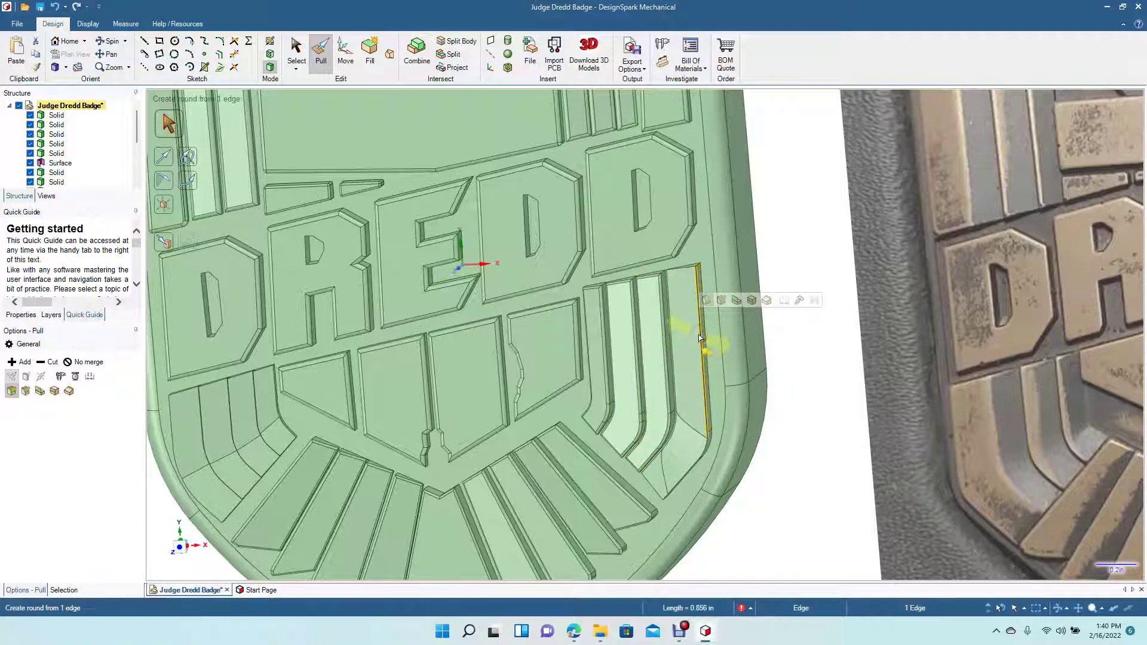
left_click(675, 454)
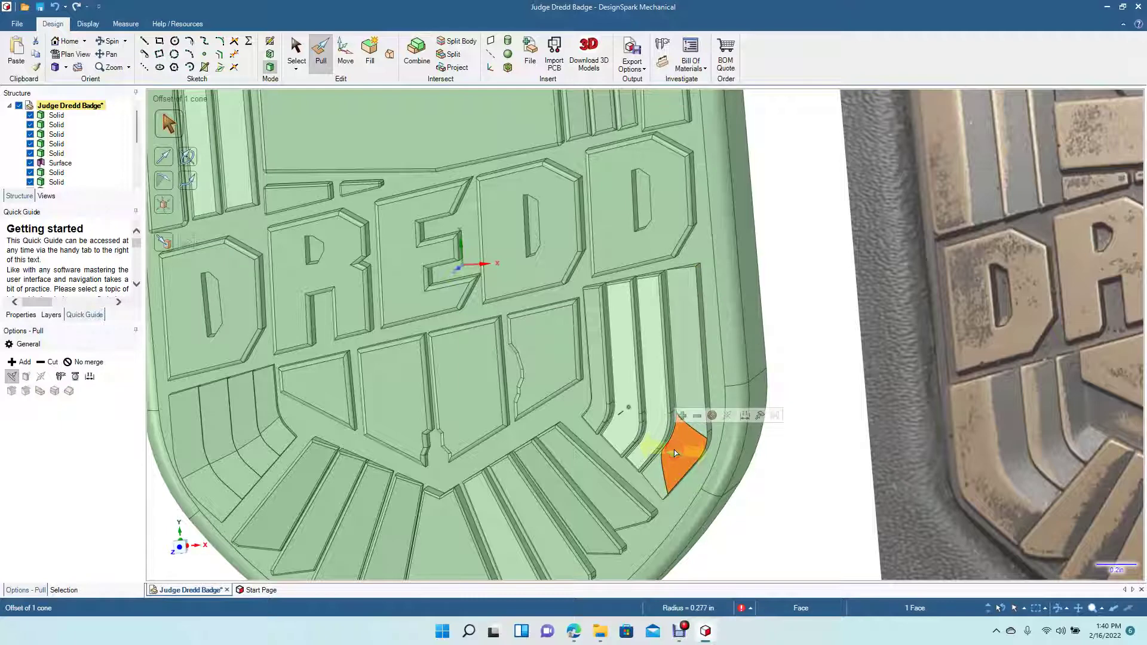
left_click(326, 61)
left_click(306, 49)
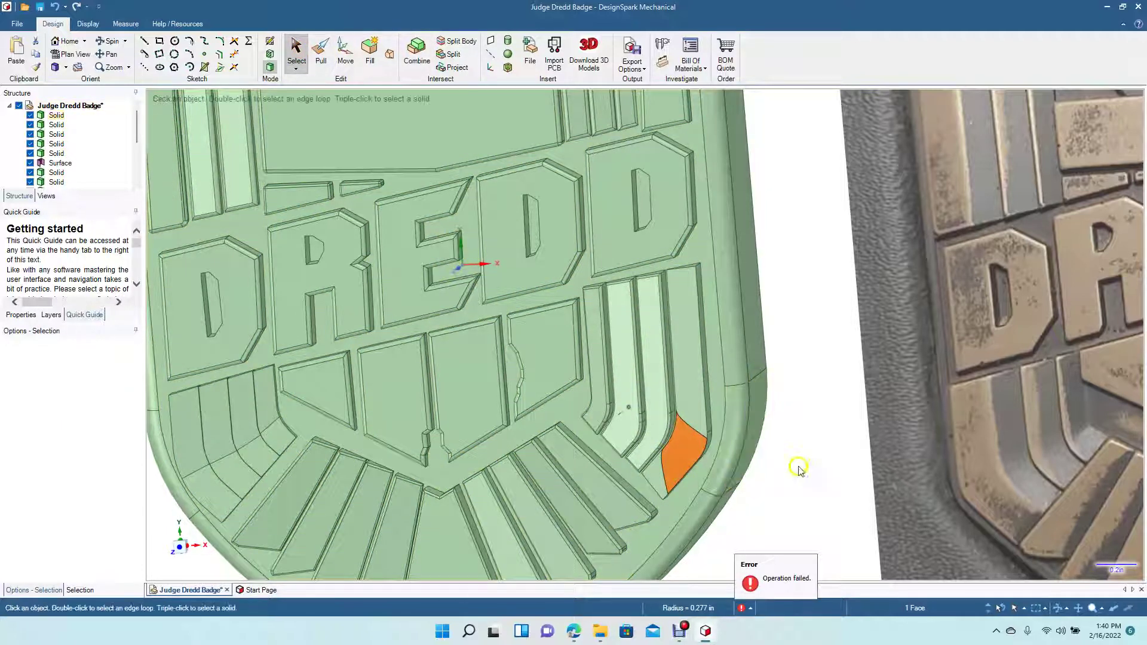
left_click(798, 468)
- Try to round only the edge loop of the straight upper face of the outermost curved strip below the last D
left_click(692, 430)
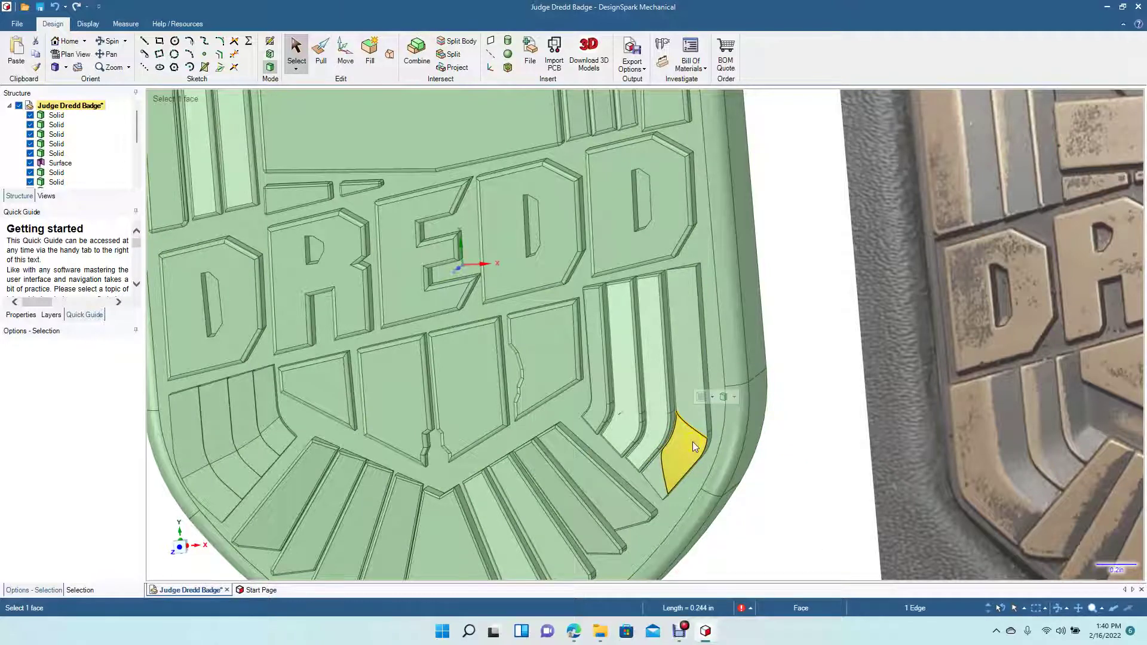
left_click(701, 365)
double_click(701, 366)
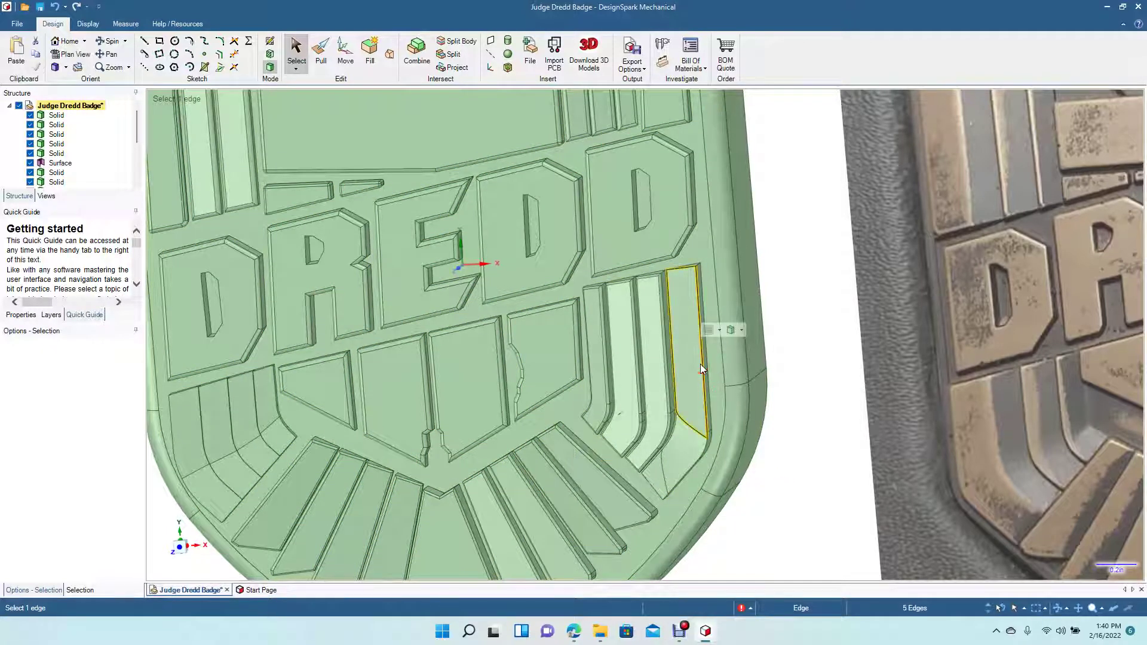
left_click(321, 56)
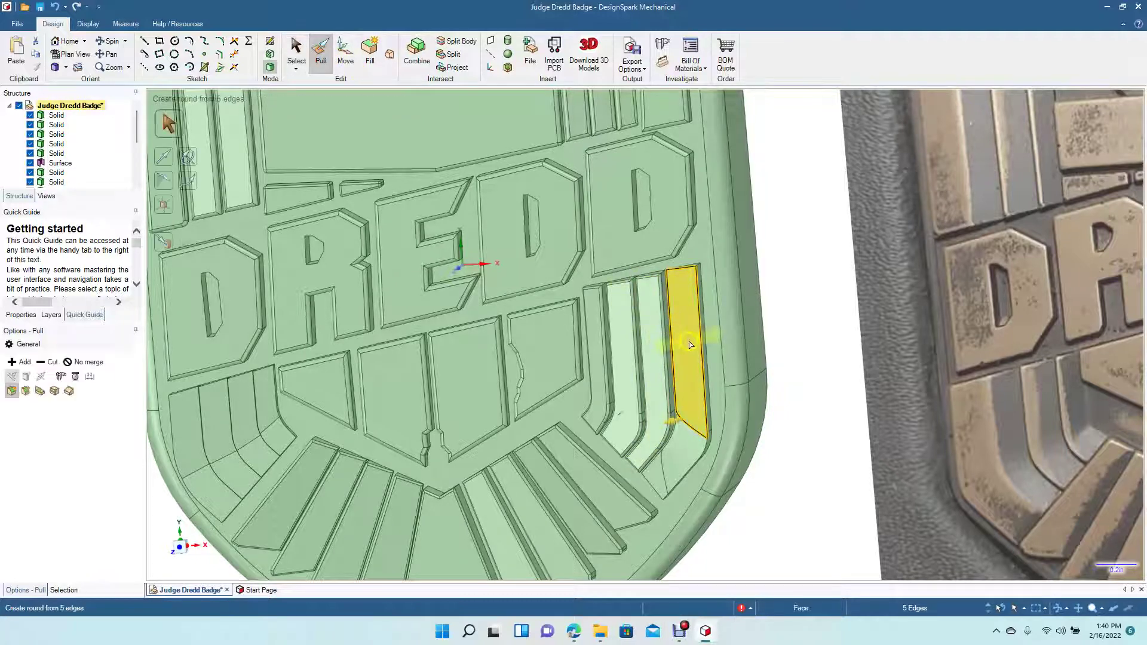
left_click_drag(696, 352, 701, 356)
left_click(782, 395)
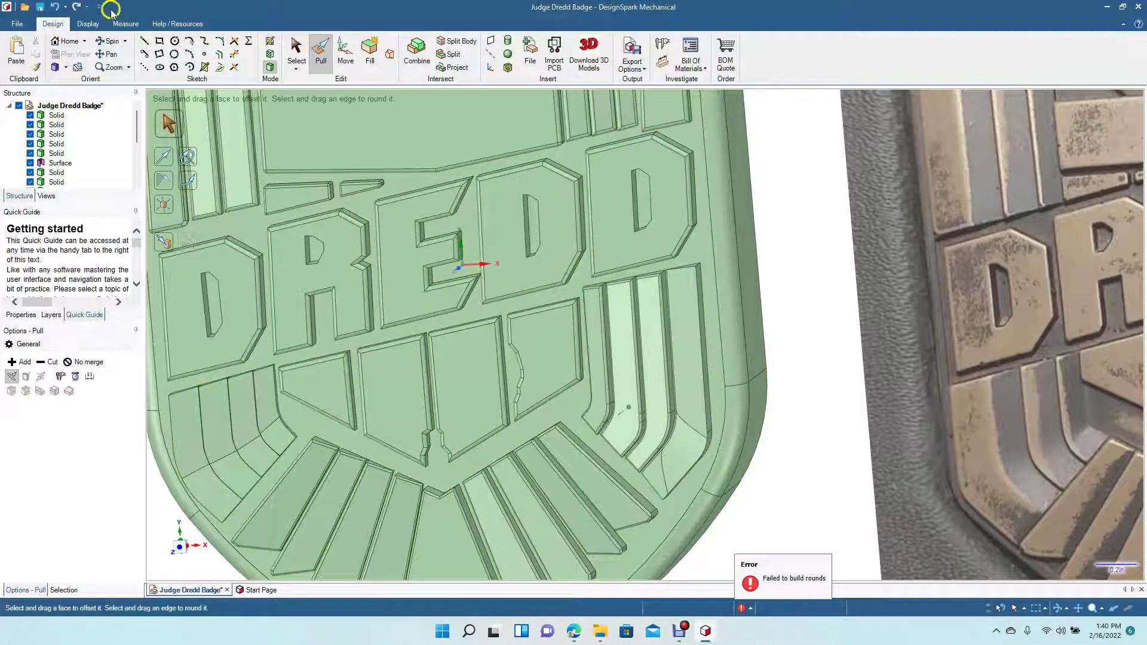
- Try to round the top edge loop of the outermost curved strip below the first D
left_click(107, 45)
left_click_drag(161, 420, 236, 402)
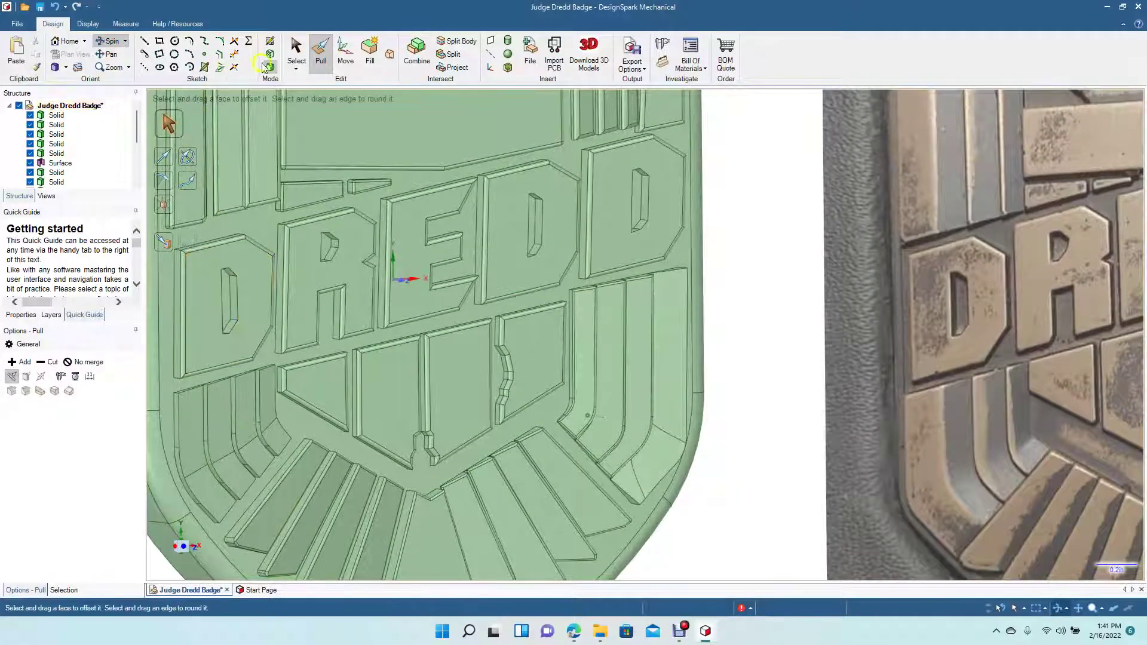
left_click(169, 449)
left_click(174, 435)
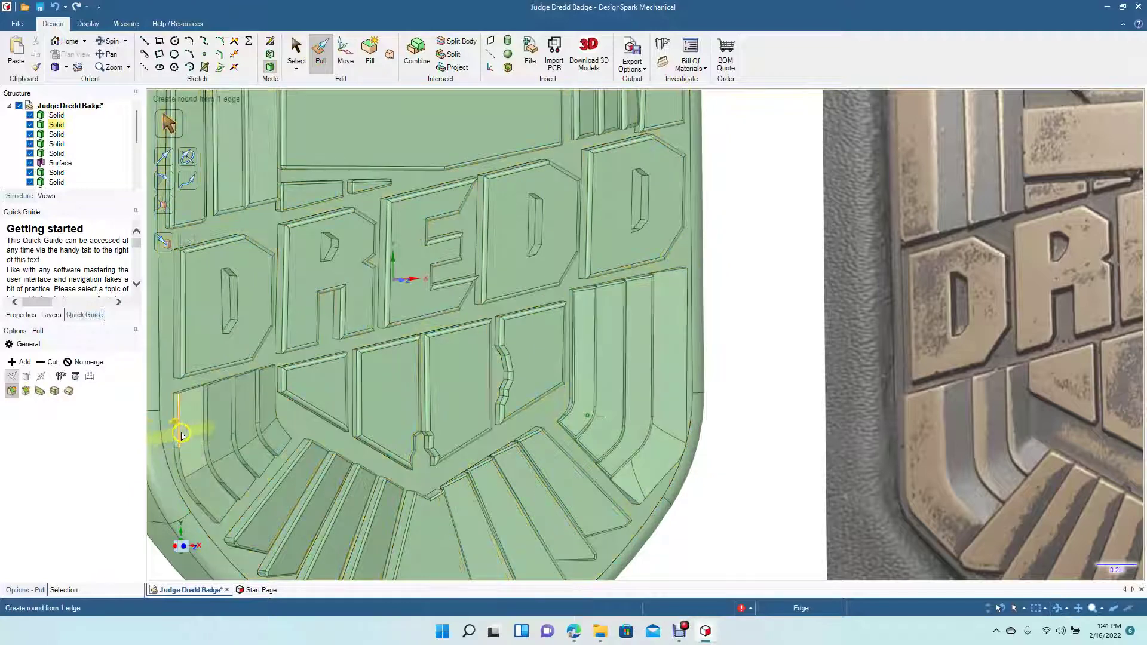
double_click(182, 434)
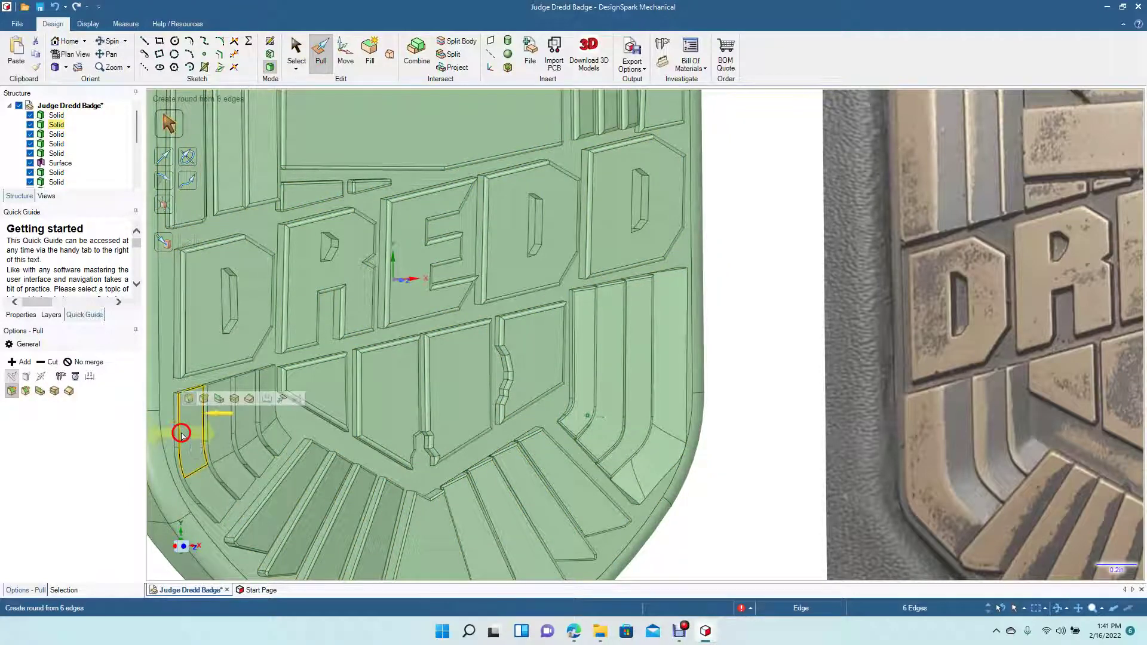
double_click(182, 435)
left_click(181, 438)
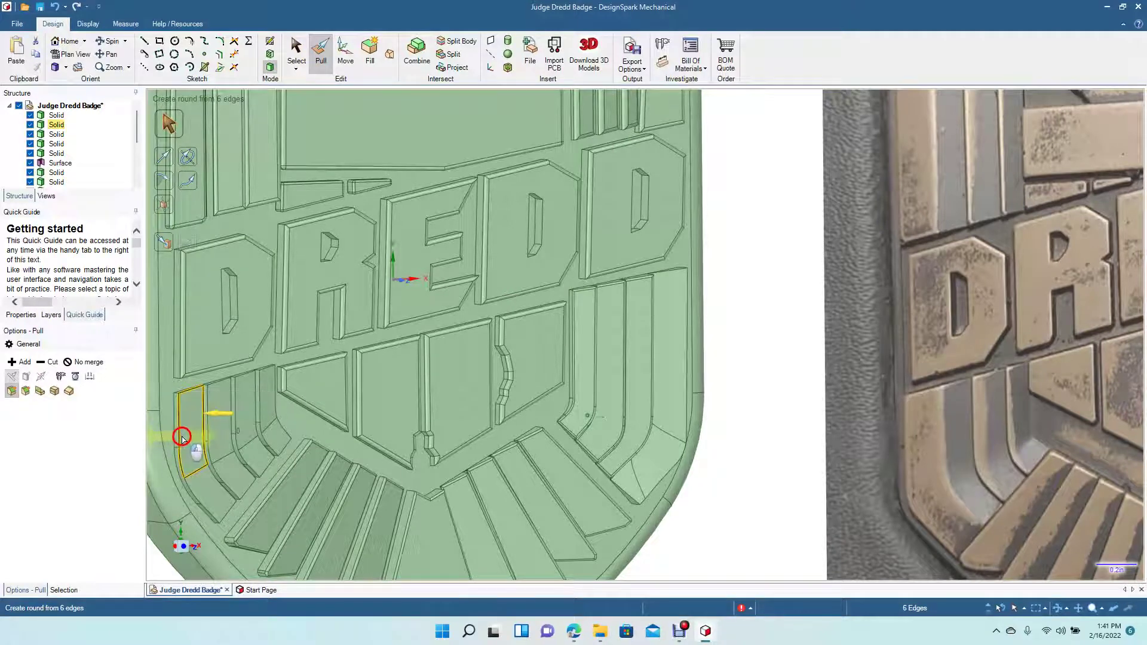
left_click_drag(185, 439, 174, 430)
key("ctrl+z")
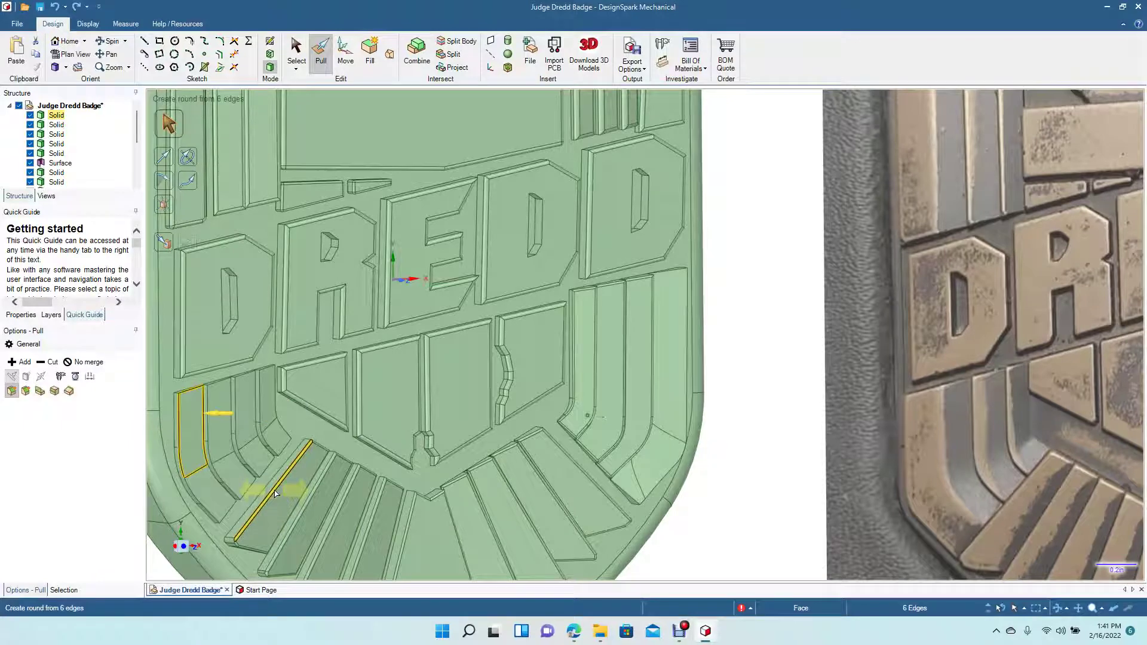
left_click(810, 431)
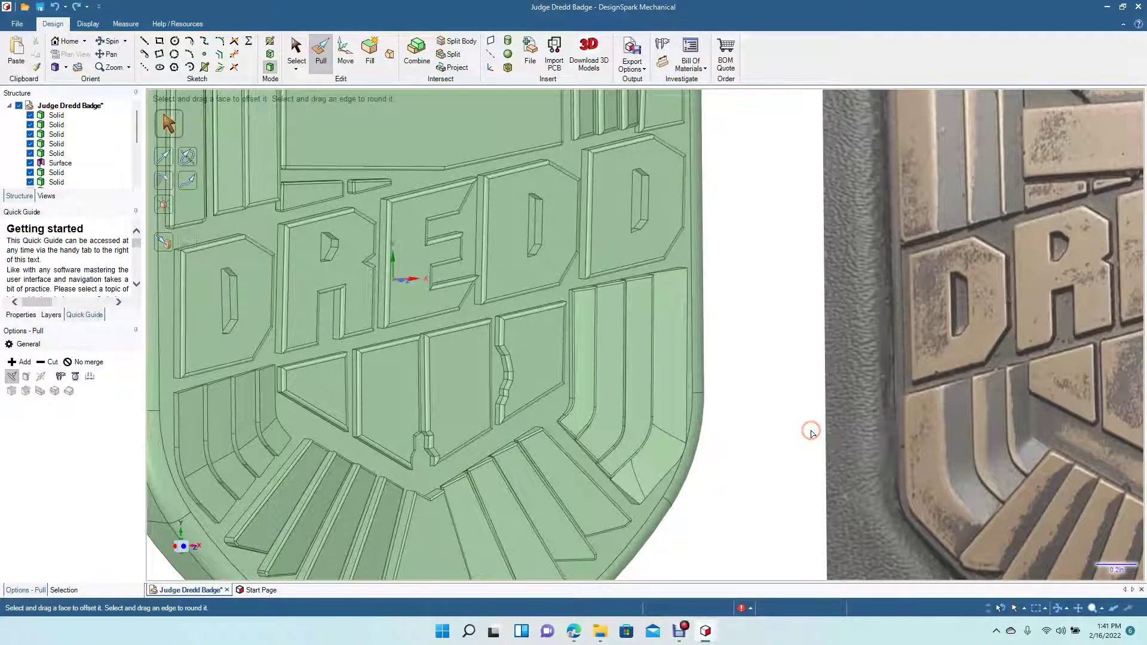
- Undo the rounds on the curved strips below the last D and on the outermost strip of the right wing
key("ctrl+z")
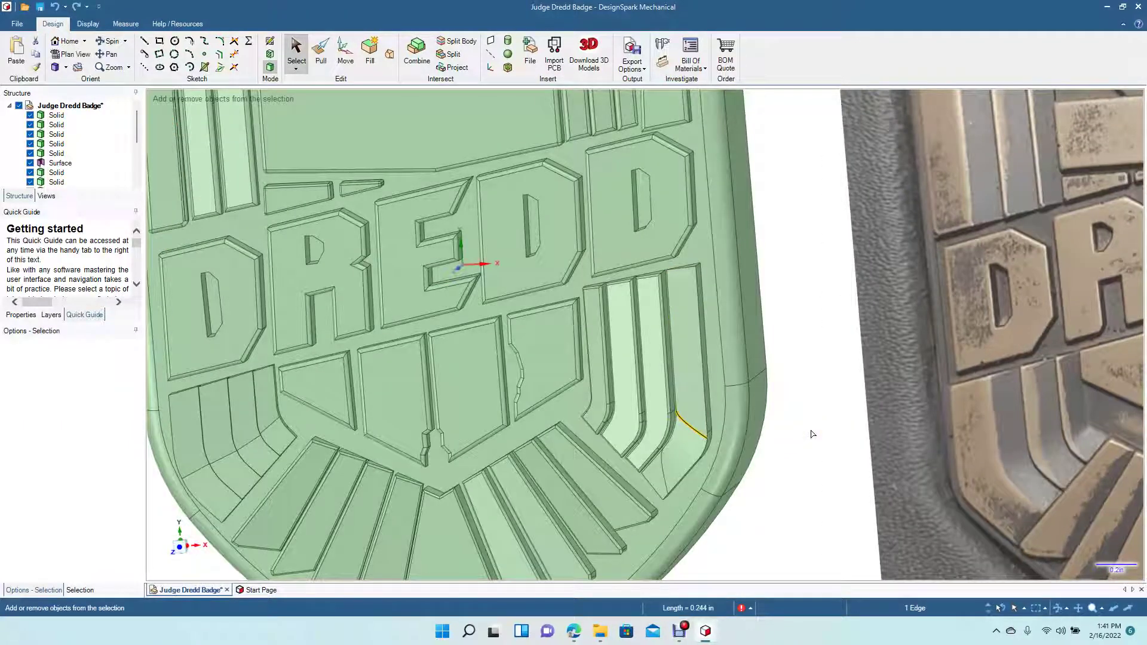
key("ctrl+z")
left_click(805, 419)
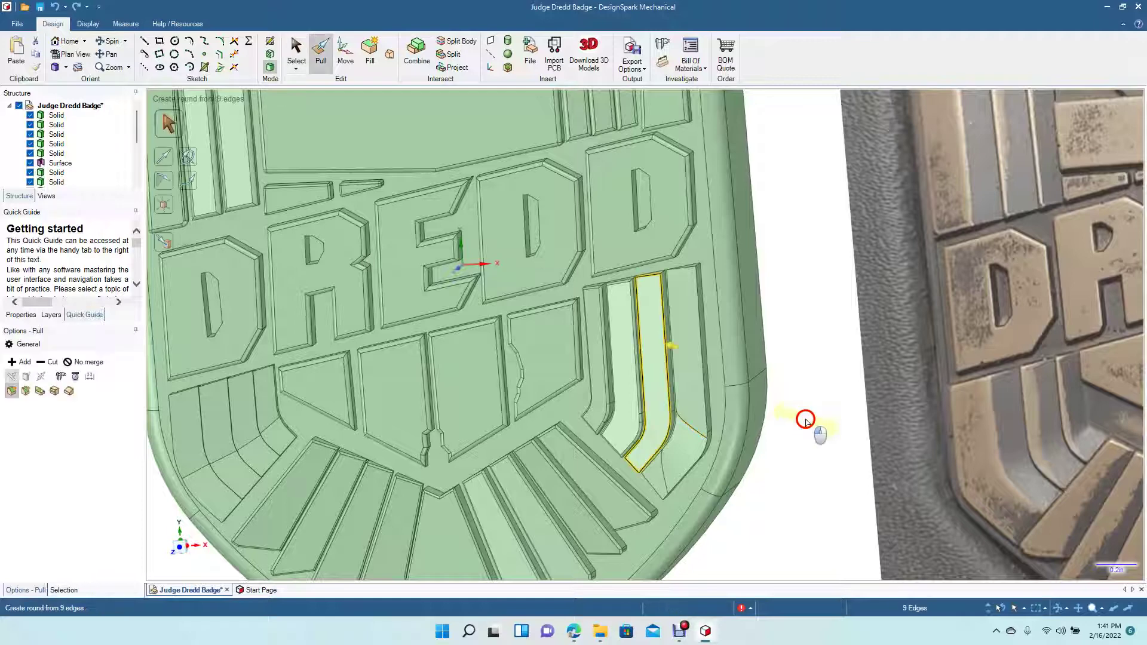
key("ctrl+z")
key("ctrl+z")
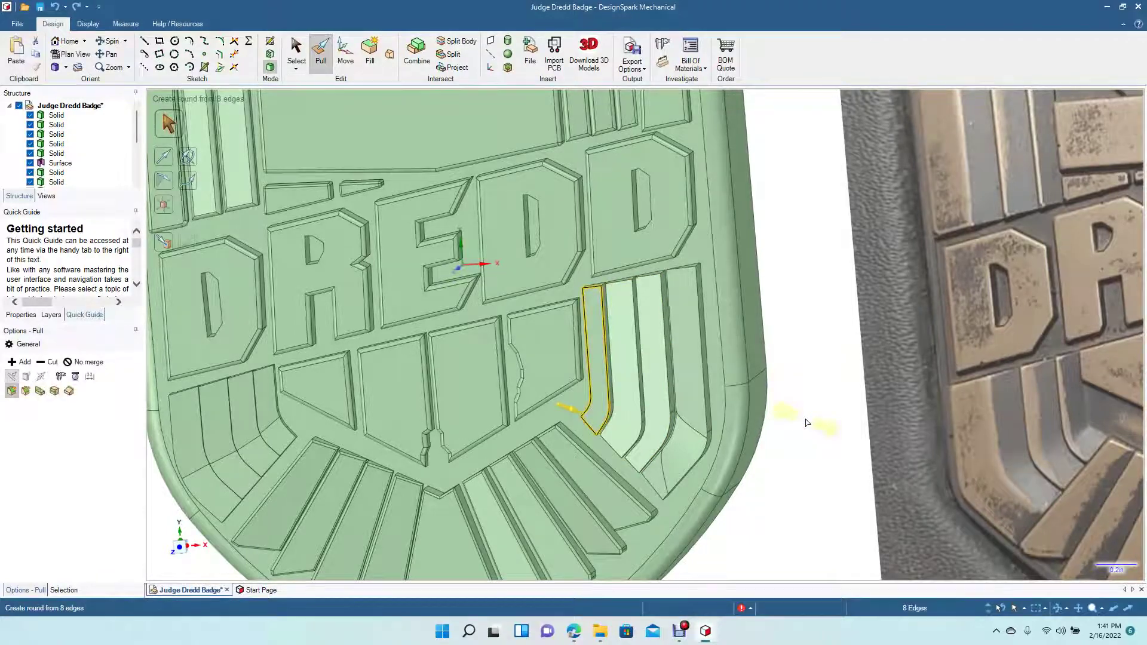
key("ctrl+z")
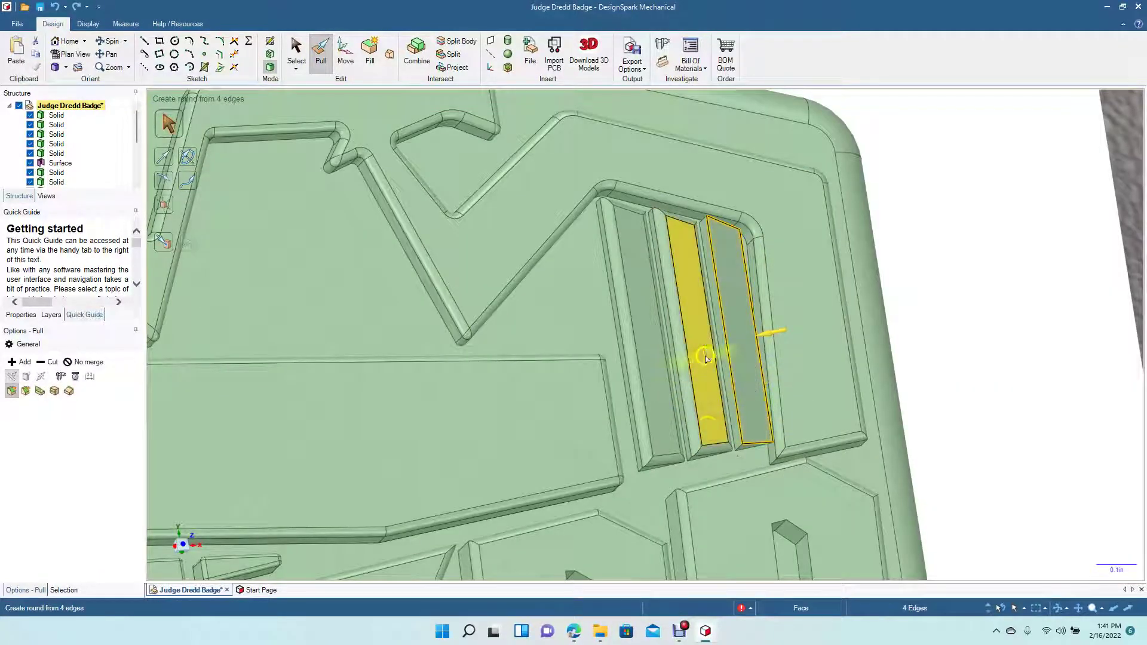
- Round the top edges of the outermost strip in the right wing with a 0.020 in radius
left_click_drag(728, 352, 775, 331)
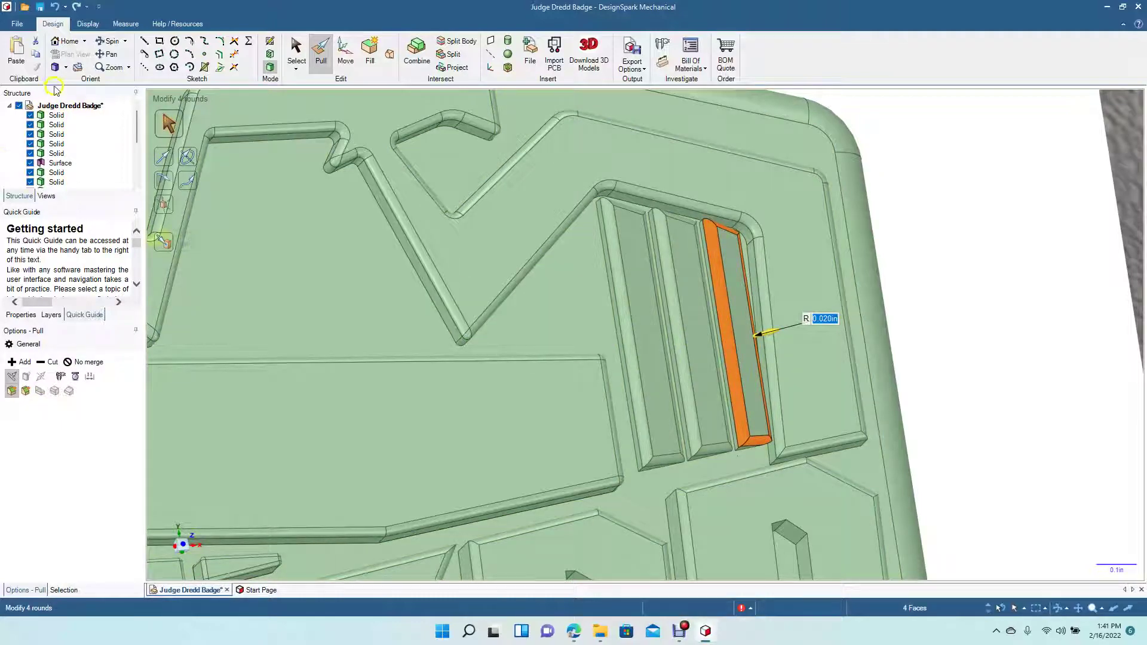
left_click(66, 71)
left_click(86, 111)
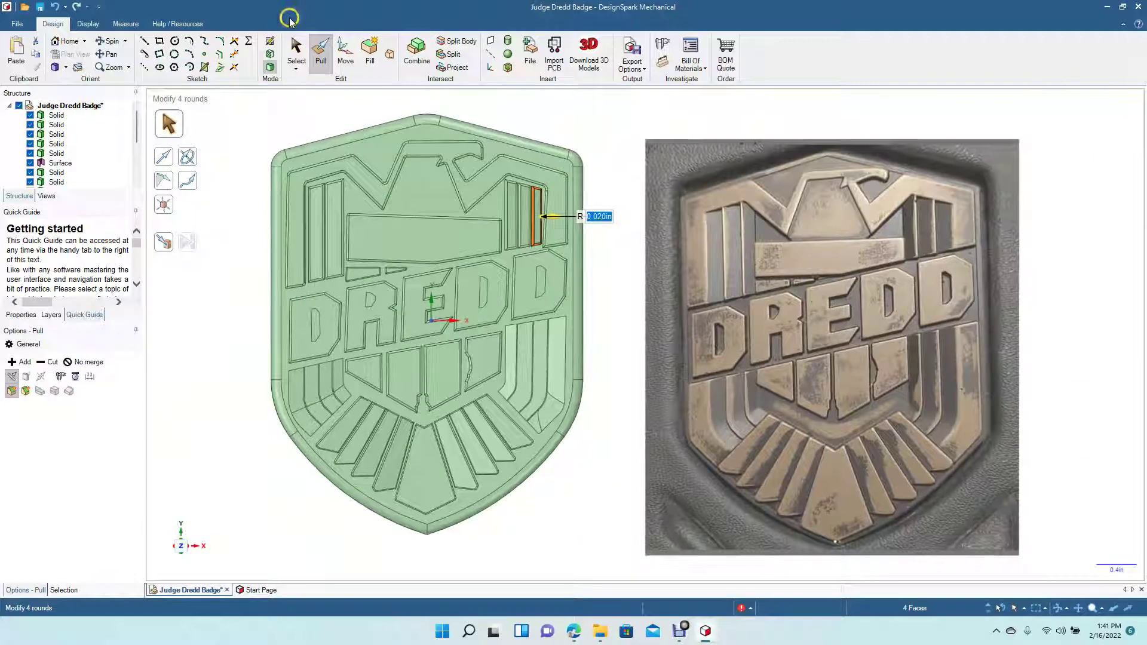
- Delete the reference photo beside the badge
left_click(295, 51)
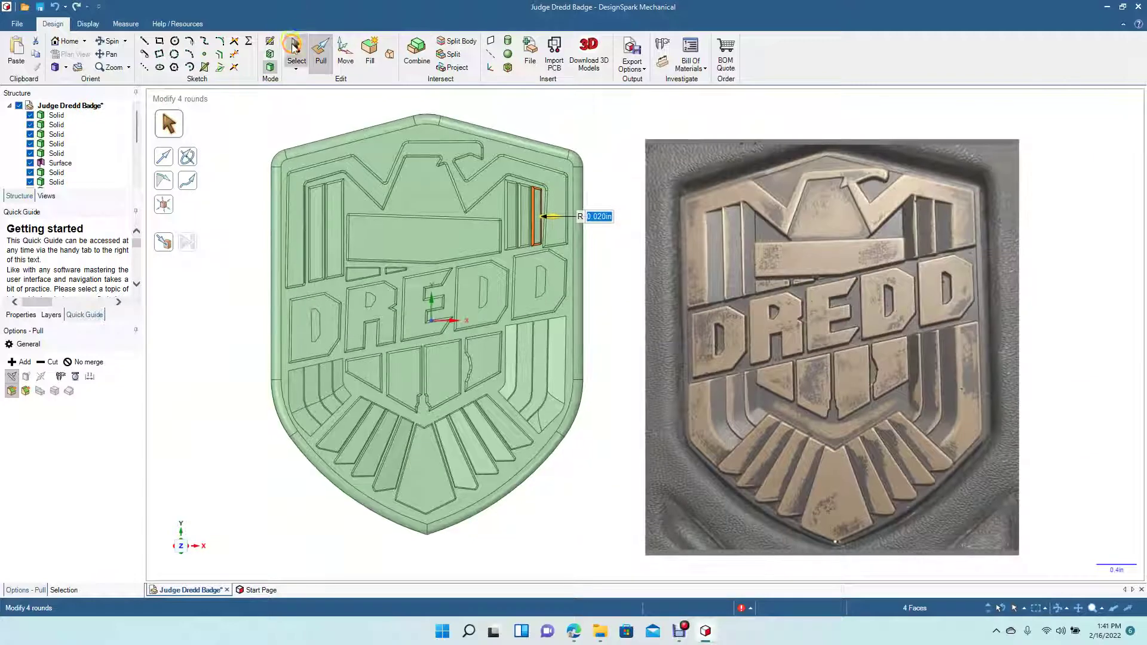
left_click(729, 345)
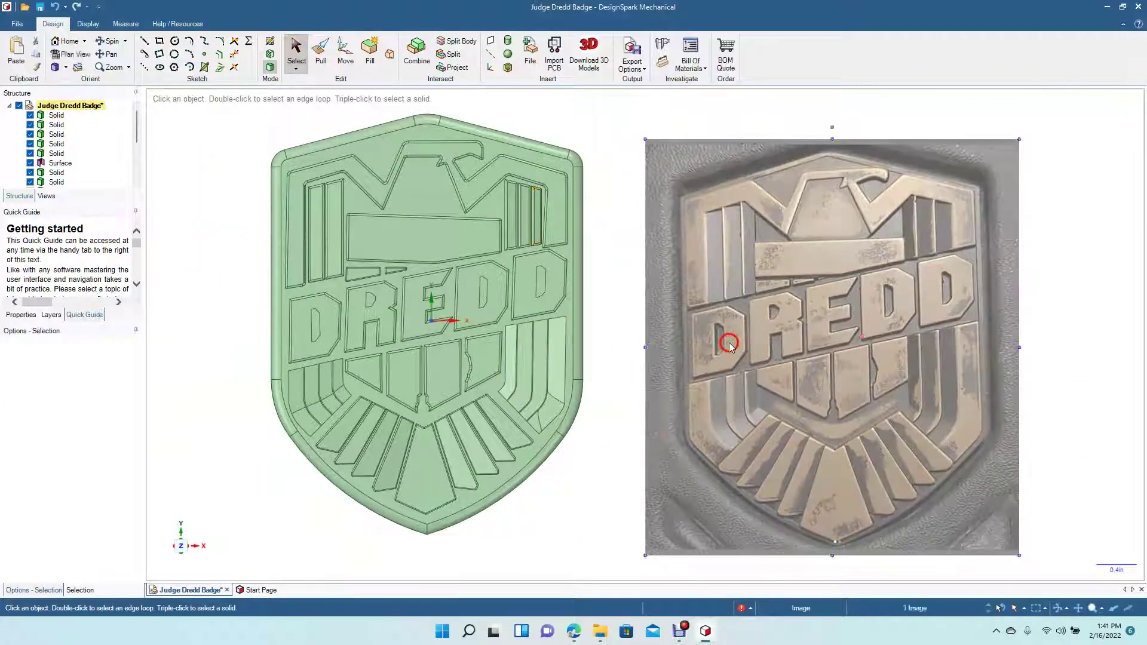
key("Delete")
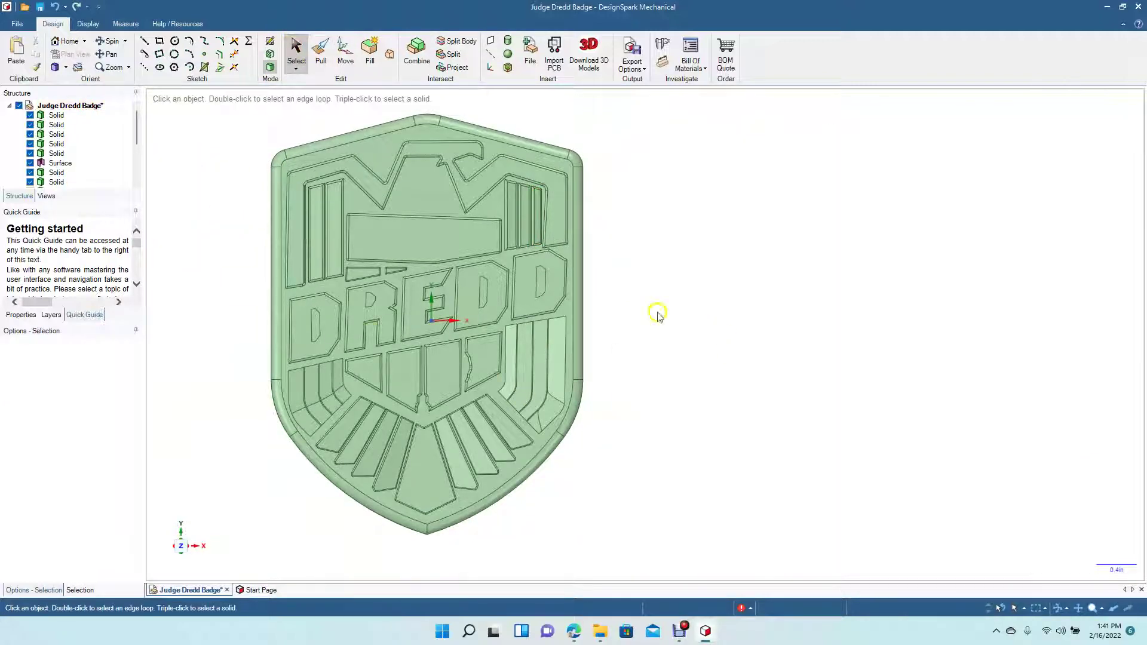
left_click_drag(216, 216, 371, 249)
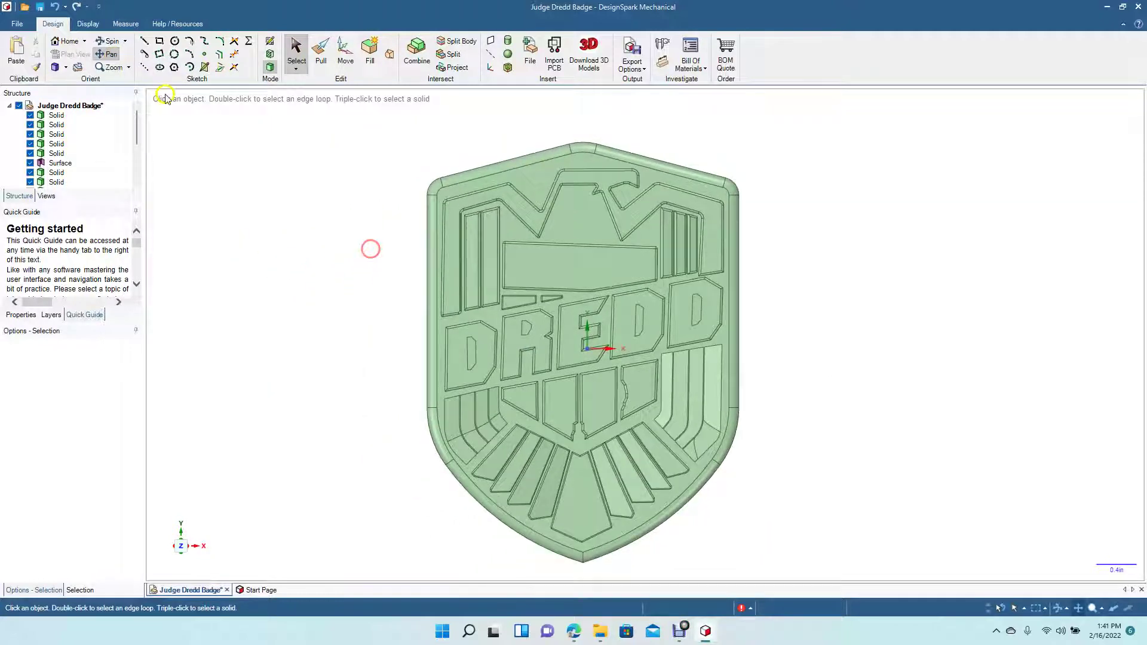
left_click(111, 43)
mouse_move(335, 370)
left_mouse_down()
mouse_move(397, 305)
mouse_move(302, 279)
mouse_move(223, 314)
mouse_move(327, 235)
mouse_move(358, 256)
mouse_move(358, 342)
mouse_move(376, 406)
mouse_move(353, 400)
mouse_move(339, 365)
left_mouse_up()
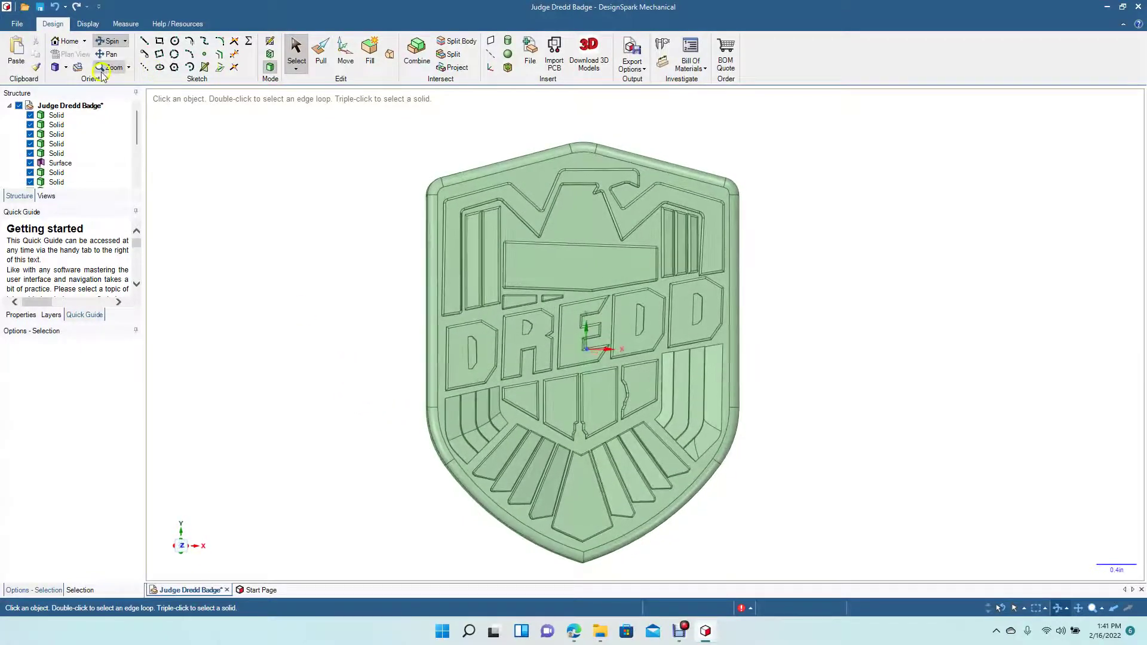
left_click(67, 68)
left_click(70, 110)
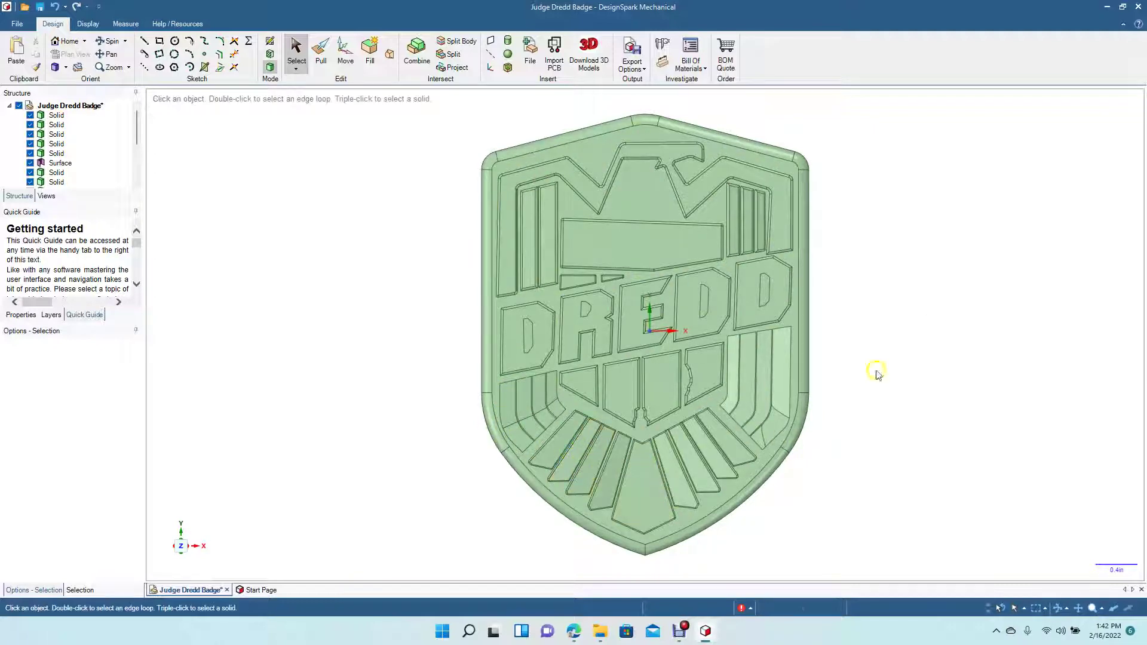
- Round the outer edge loop around the badge's flat back face
left_click(108, 45)
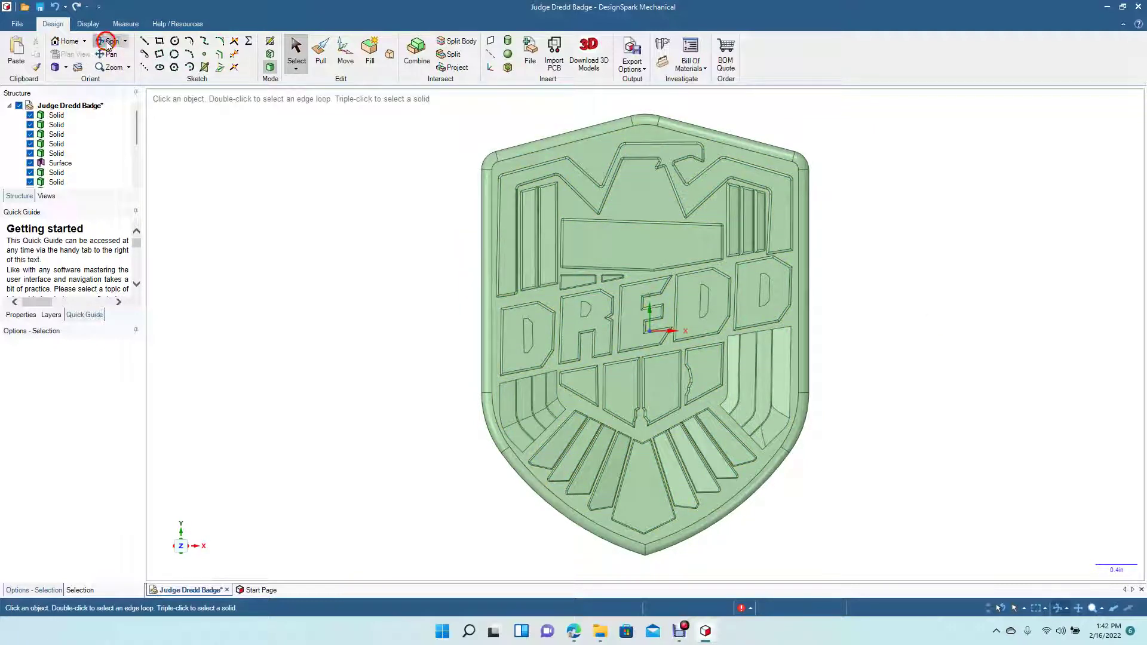
left_click_drag(331, 282, 587, 308)
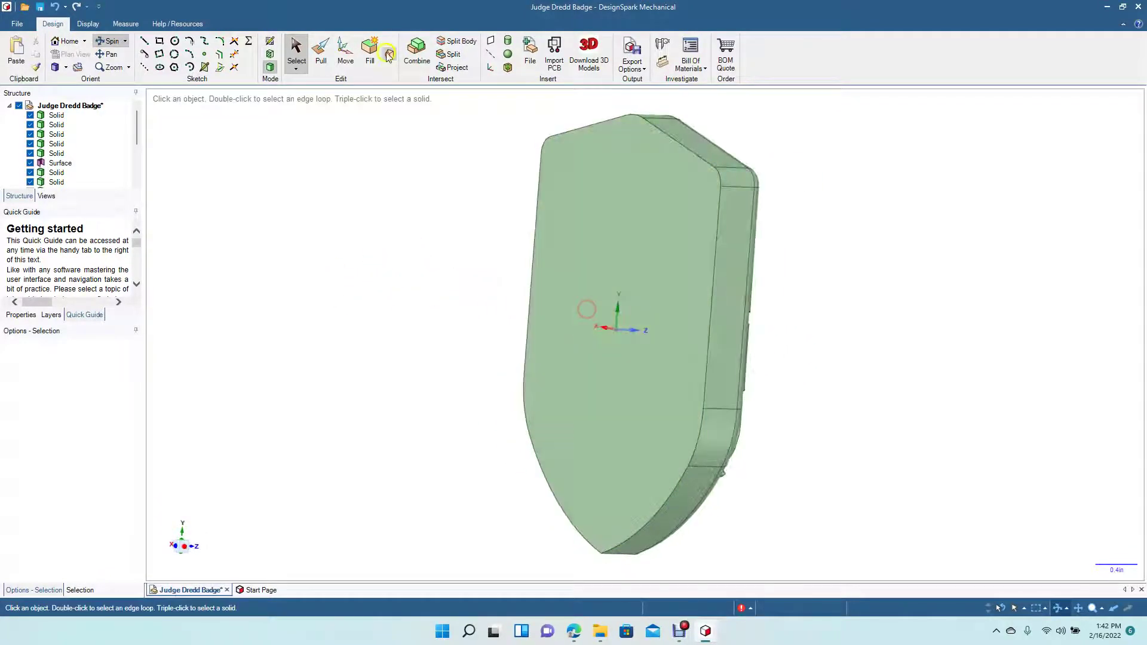
left_click(321, 51)
left_click(698, 151)
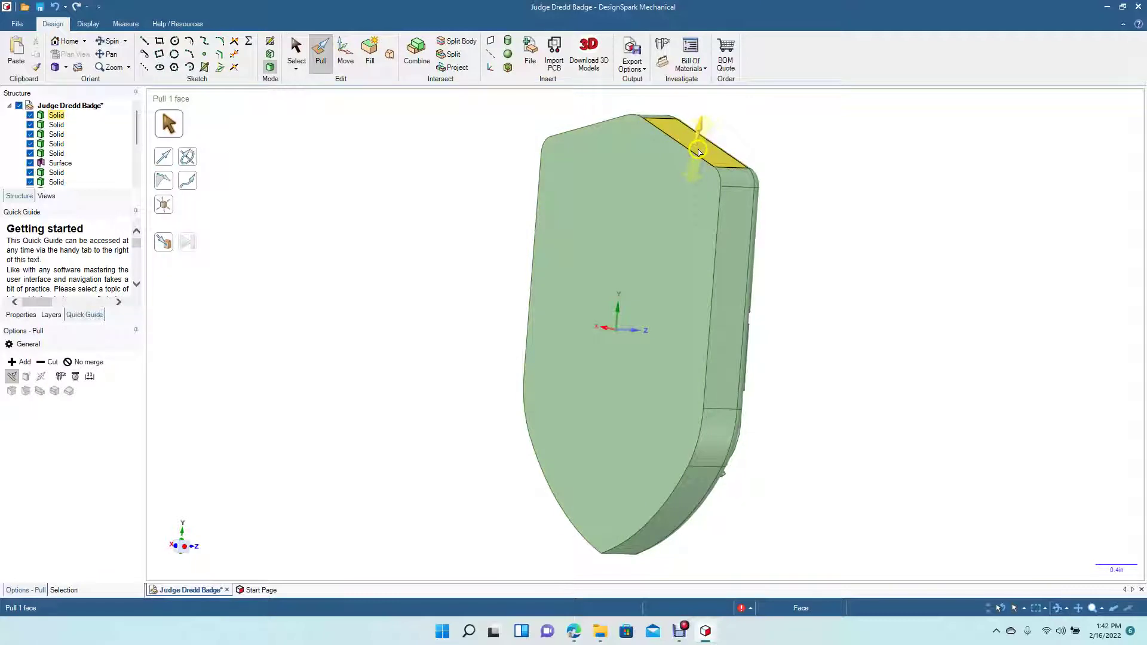
left_click(698, 156)
double_click(697, 156)
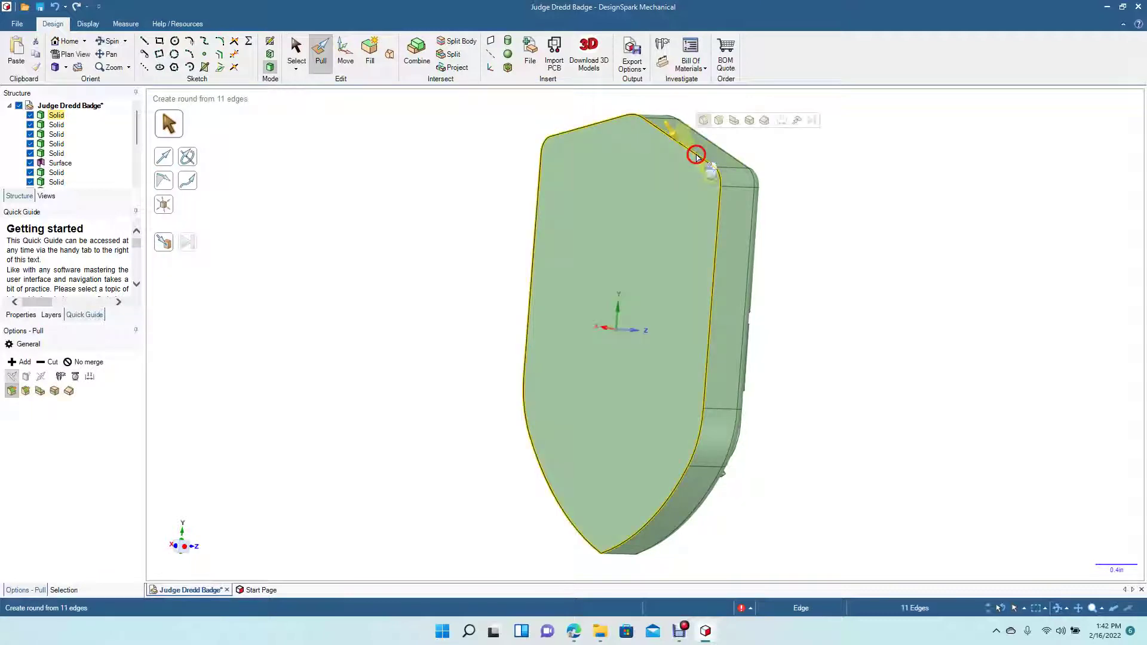
left_click_drag(683, 174, 677, 182)
left_click(295, 48)
left_click(387, 245)
left_click(106, 40)
left_click_drag(399, 279, 185, 264)
left_click(67, 66)
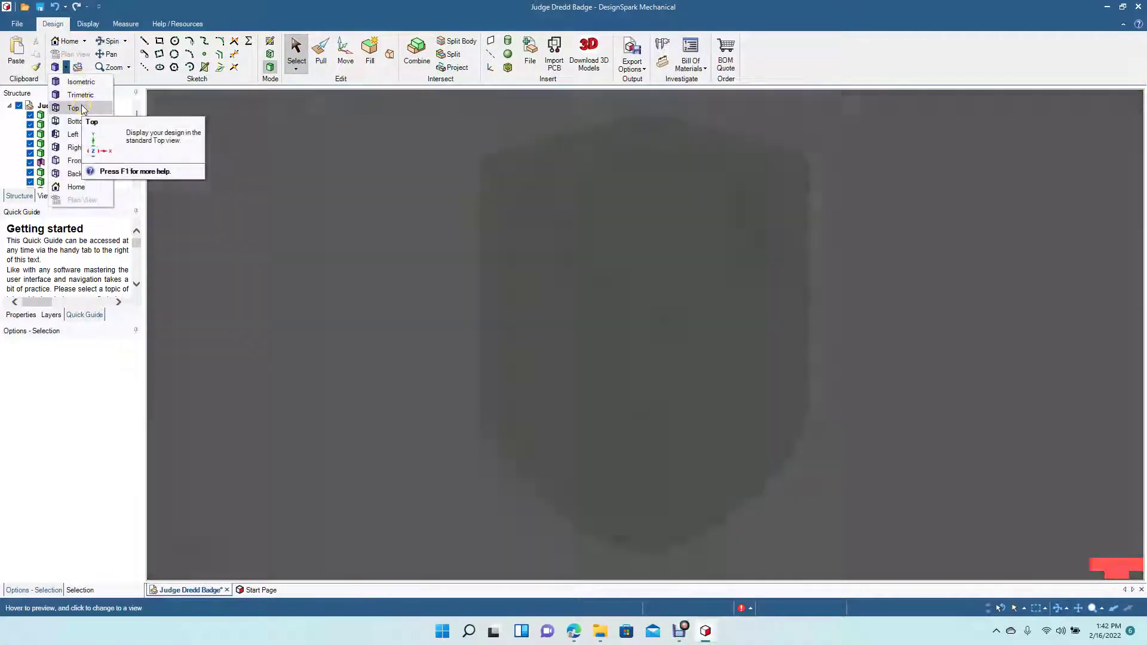
left_click(81, 108)
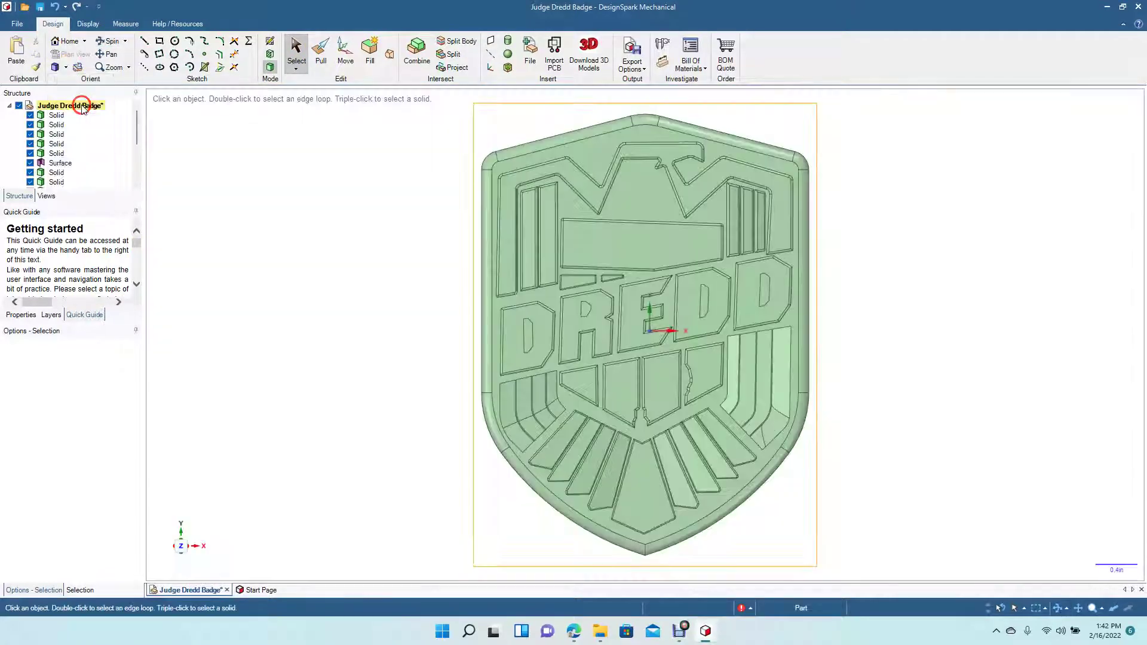